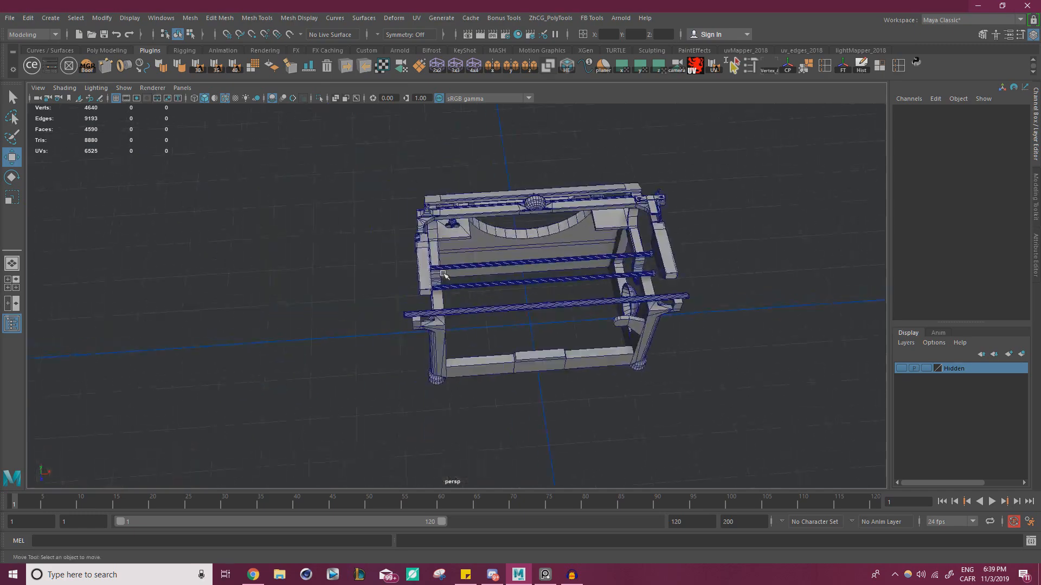
- Inspect the blocked-out typewriter model from above, the front and the side
alt+drag(477, 271, 319, 234)
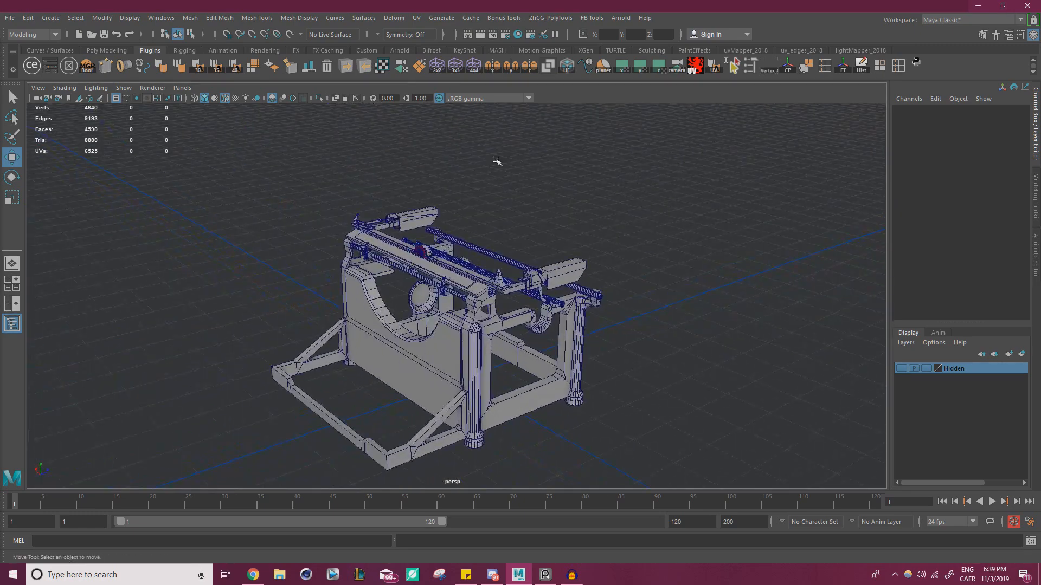
alt+drag(665, 366, 467, 303)
alt+right_drag(467, 303, 404, 262)
alt+drag(476, 316, 507, 298)
alt+drag(572, 331, 609, 376)
alt+right_drag(608, 376, 629, 398)
alt+middle_drag(629, 398, 580, 365)
alt+drag(580, 365, 435, 135)
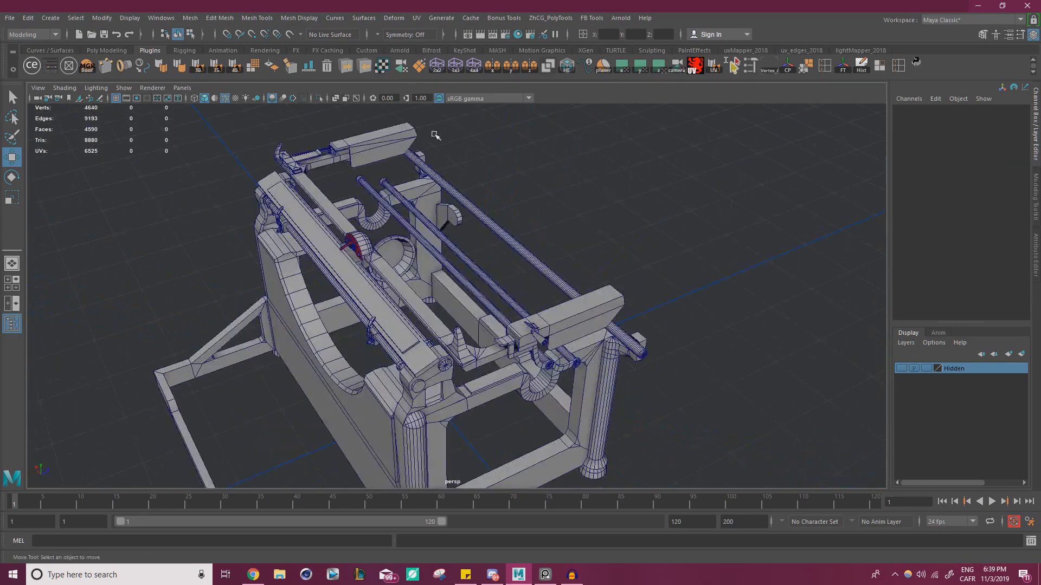
alt+drag(543, 317, 307, 306)
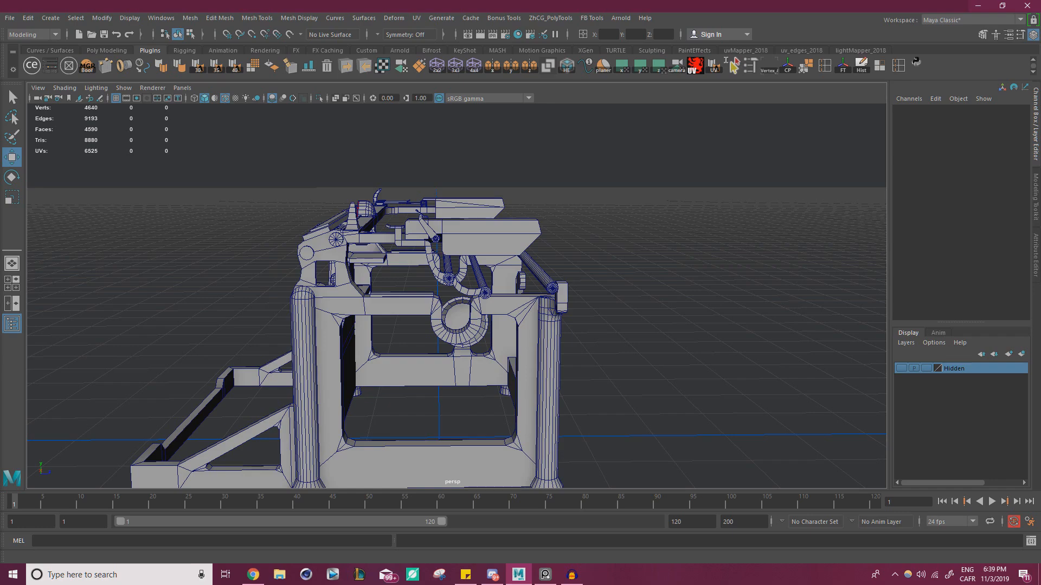
alt+right_drag(585, 301, 477, 325)
alt+middle_drag(477, 325, 548, 280)
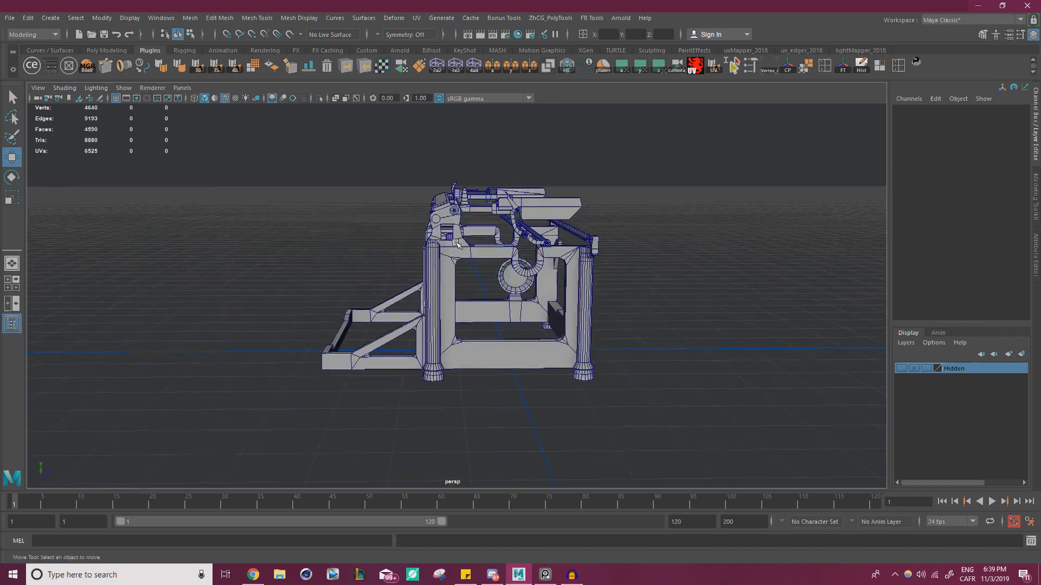
alt+drag(548, 279, 610, 303)
- Bring up the reference image board and examine the typewriter's side-view photo, focusing on the carriage and roller knob area
right_drag(1040, 179, 629, 227)
scroll(629, 227, down, 5)
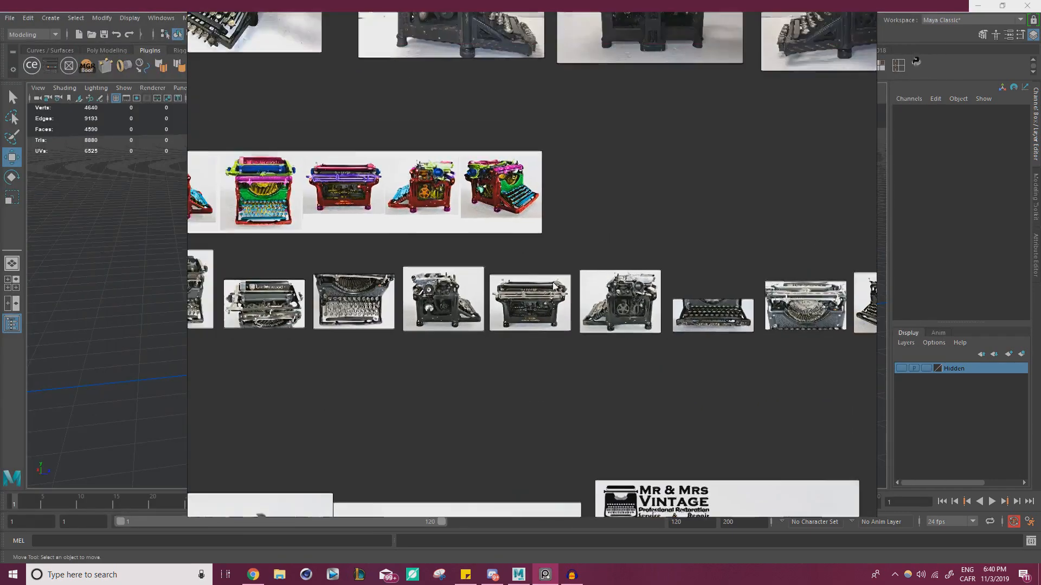
middle_drag(386, 275, 516, 307)
middle_drag(621, 332, 284, 274)
middle_drag(488, 298, 409, 307)
scroll(410, 307, up, 5)
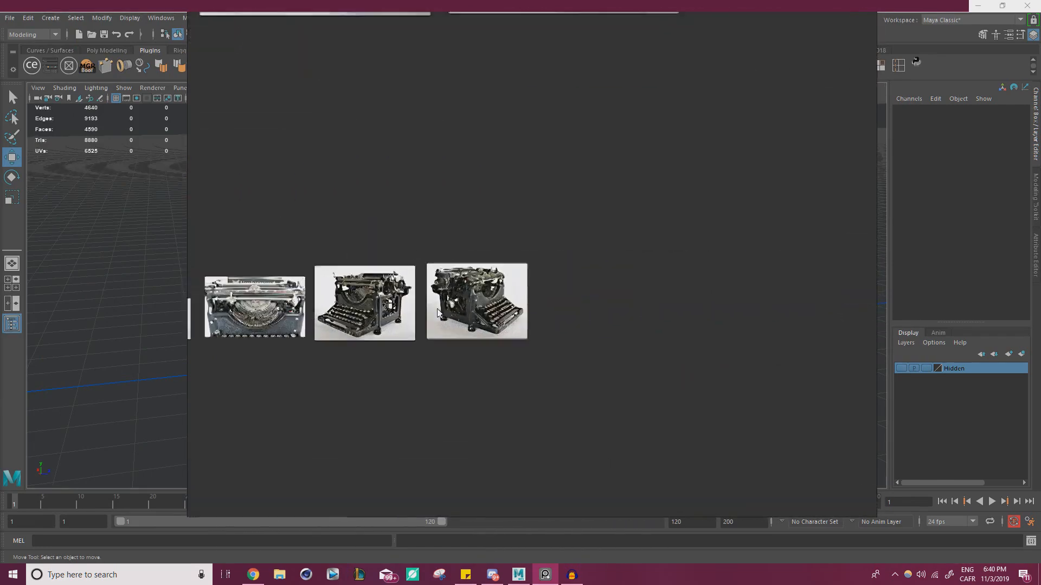
middle_drag(317, 304, 644, 308)
middle_drag(373, 280, 546, 284)
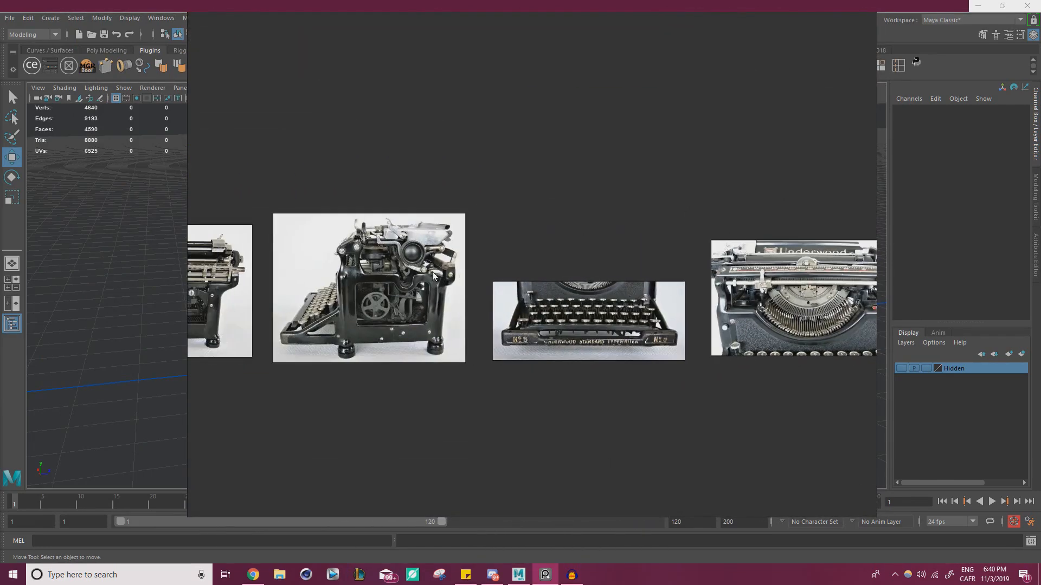
scroll(433, 277, up, 2)
middle_drag(433, 277, 622, 271)
middle_drag(236, 230, 410, 241)
scroll(417, 242, down, 2)
middle_drag(537, 249, 552, 266)
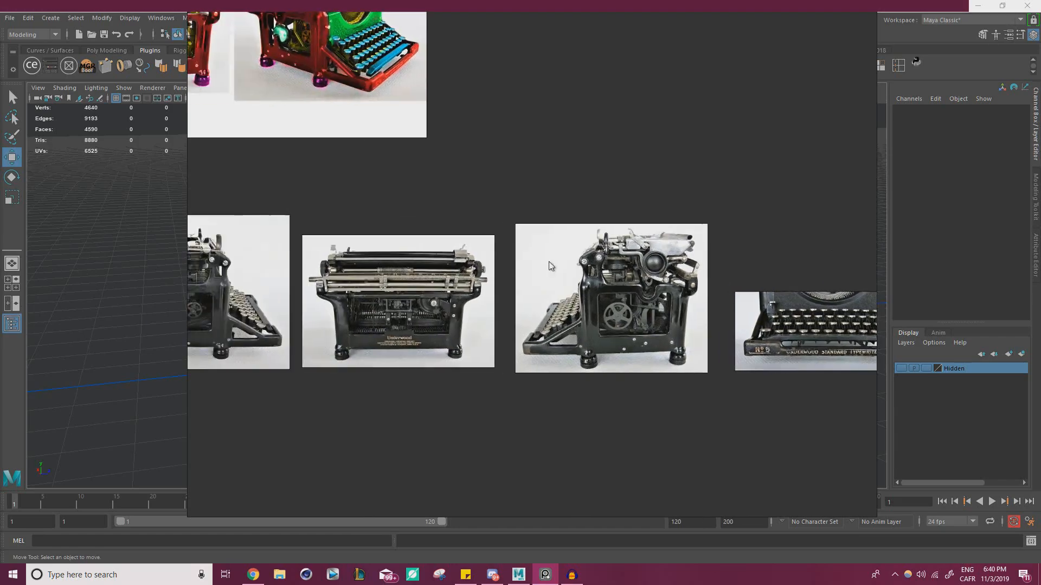
scroll(455, 269, up, 2)
middle_drag(420, 265, 593, 256)
middle_drag(724, 257, 495, 240)
scroll(528, 265, down, 5)
scroll(561, 258, up, 6)
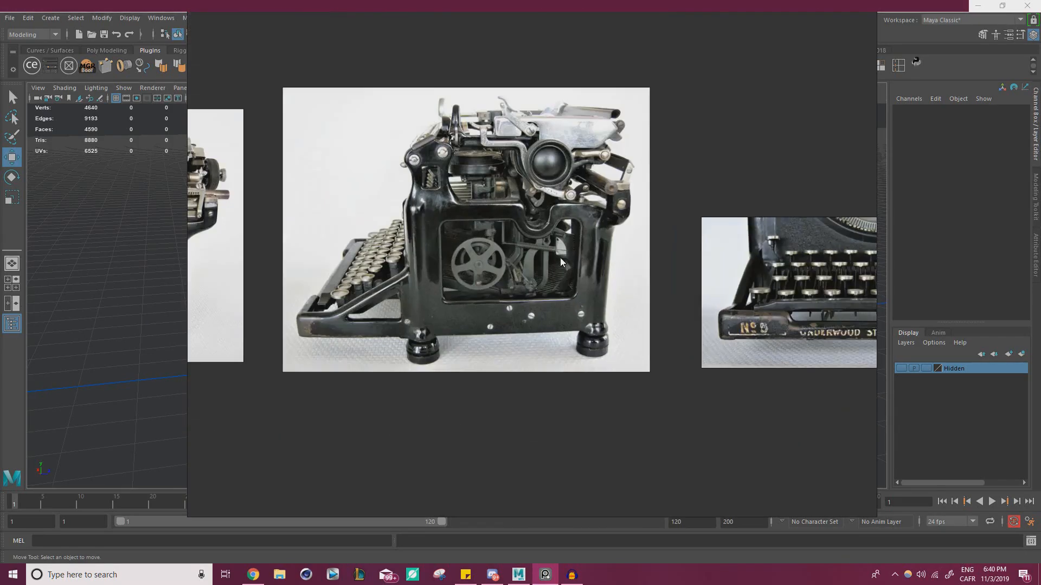
scroll(560, 258, up, 5)
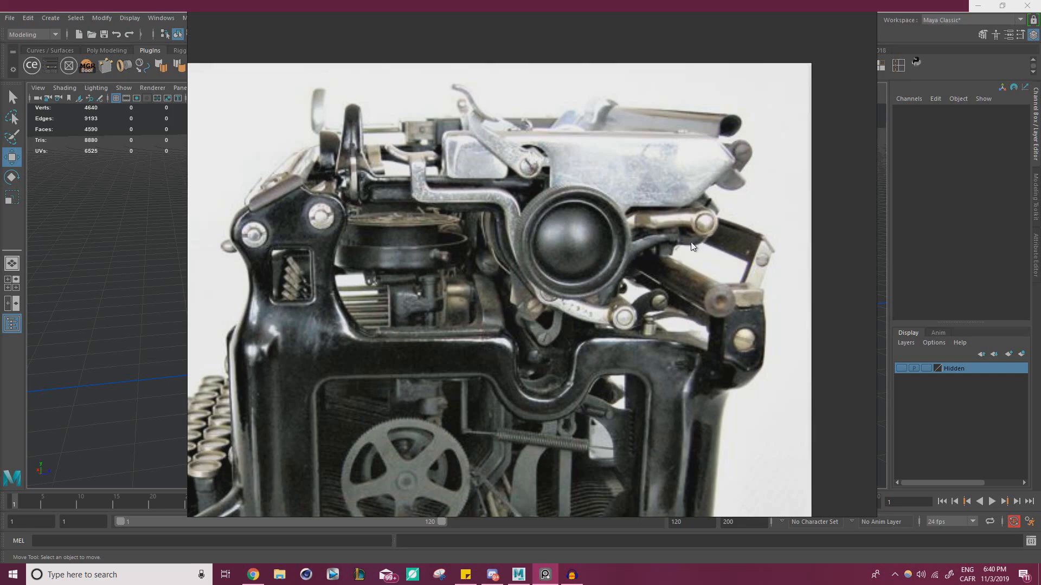
- Examine the close-up reference images with red numbered parts around the carriage, knob and rear rods
scroll(690, 242, down, 14)
scroll(539, 370, up, 1)
middle_drag(540, 371, 252, 142)
middle_drag(774, 211, 532, 219)
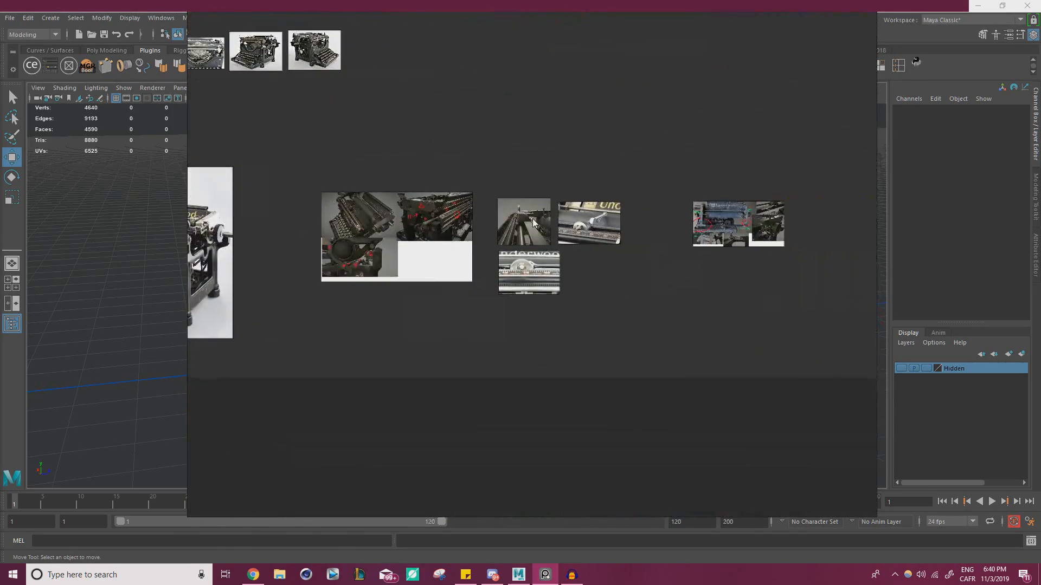
scroll(532, 220, up, 4)
scroll(293, 214, up, 1)
middle_drag(292, 215, 645, 242)
scroll(630, 238, up, 4)
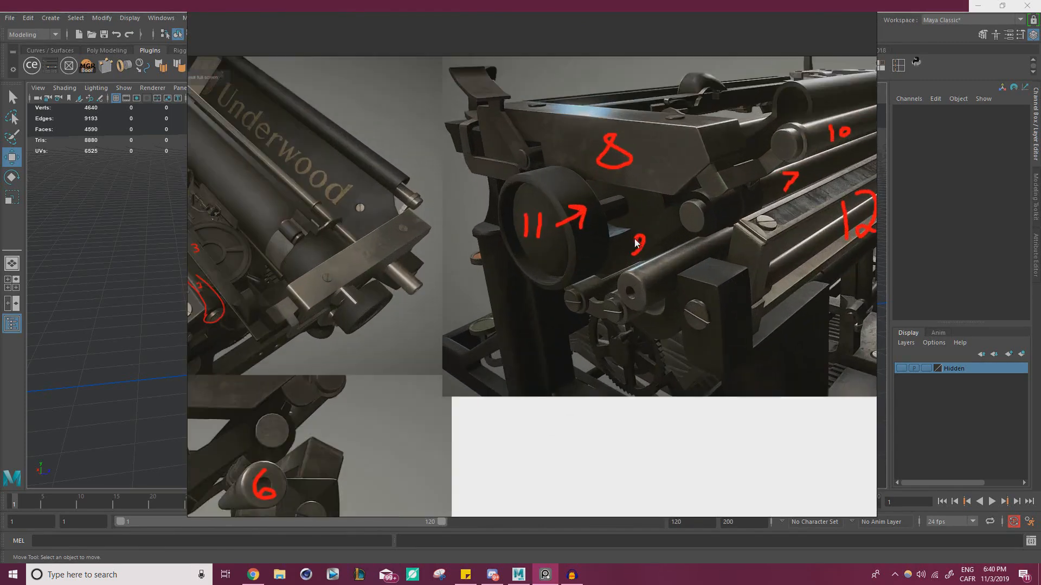
scroll(559, 263, down, 5)
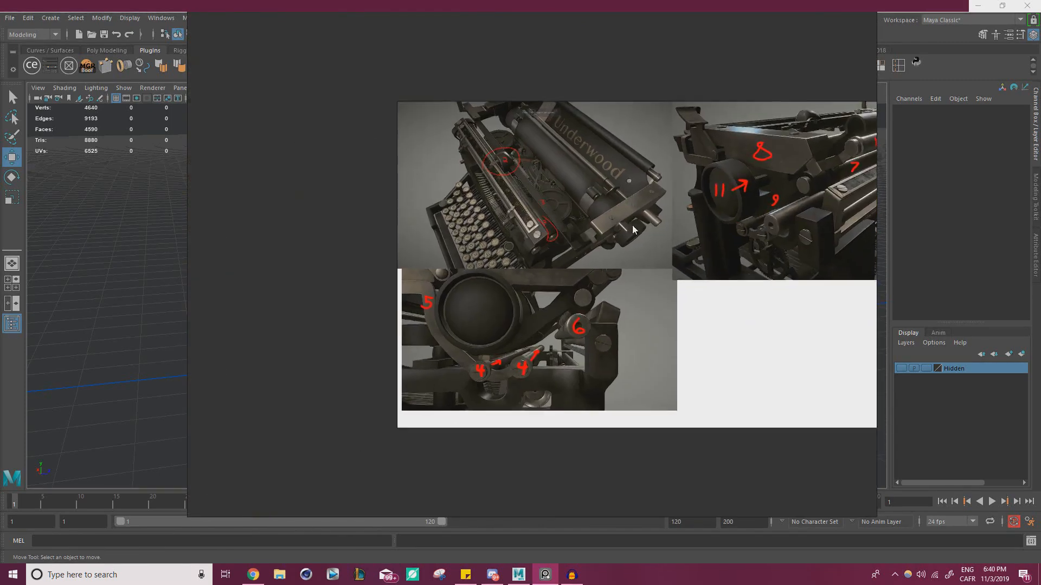
scroll(372, 295, up, 3)
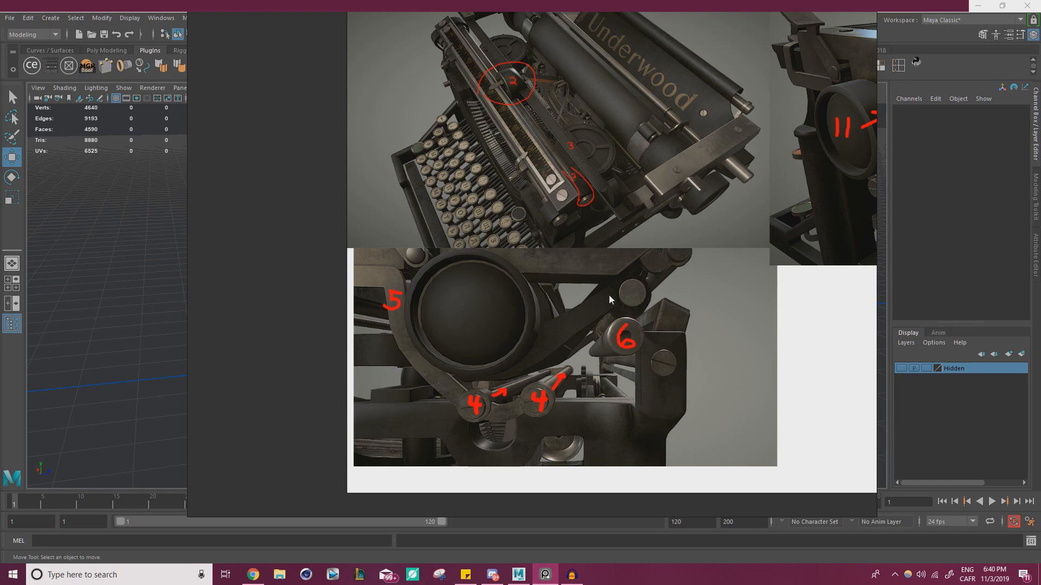
middle_drag(609, 300, 557, 379)
scroll(563, 344, down, 5)
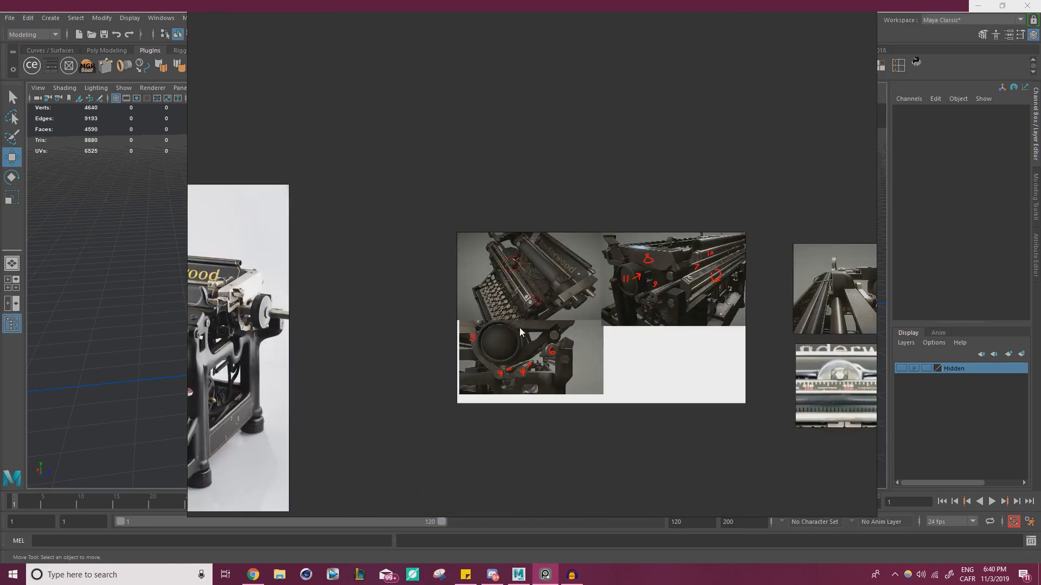
middle_drag(526, 312, 596, 356)
scroll(621, 374, up, 7)
scroll(534, 333, down, 5)
scroll(474, 294, down, 3)
middle_drag(433, 277, 697, 361)
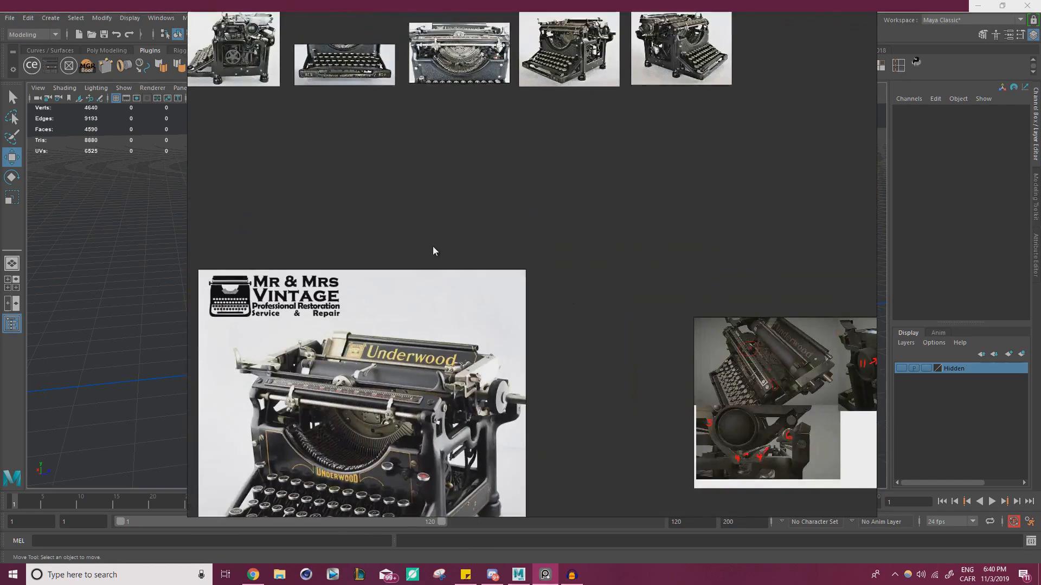
- Return to the side-view reference photo, study the carriage and frame details, and move the reference board out of view
middle_drag(432, 246, 558, 418)
middle_drag(399, 202, 564, 227)
scroll(531, 236, up, 8)
scroll(568, 241, up, 4)
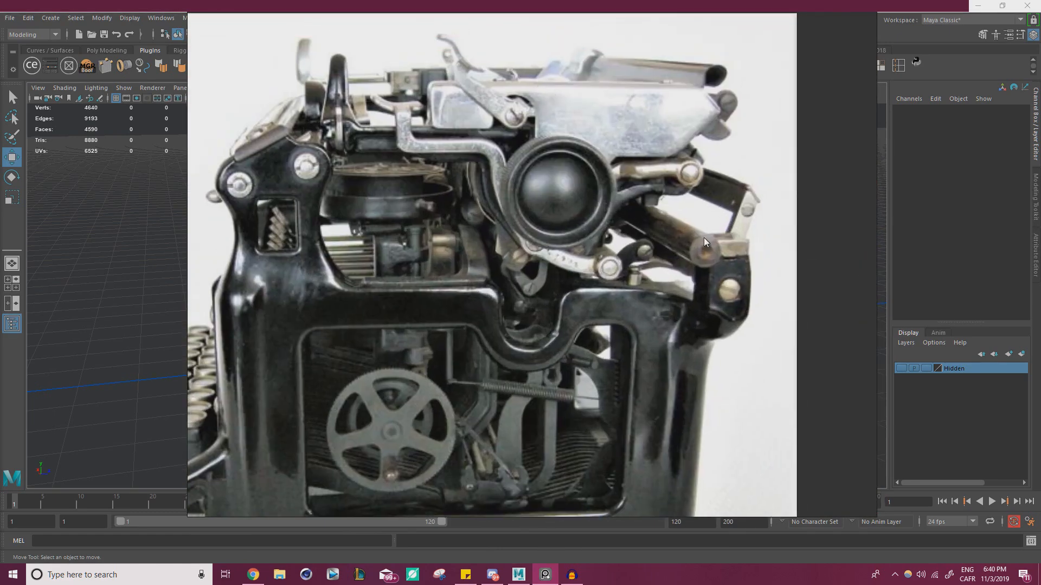
scroll(667, 248, down, 6)
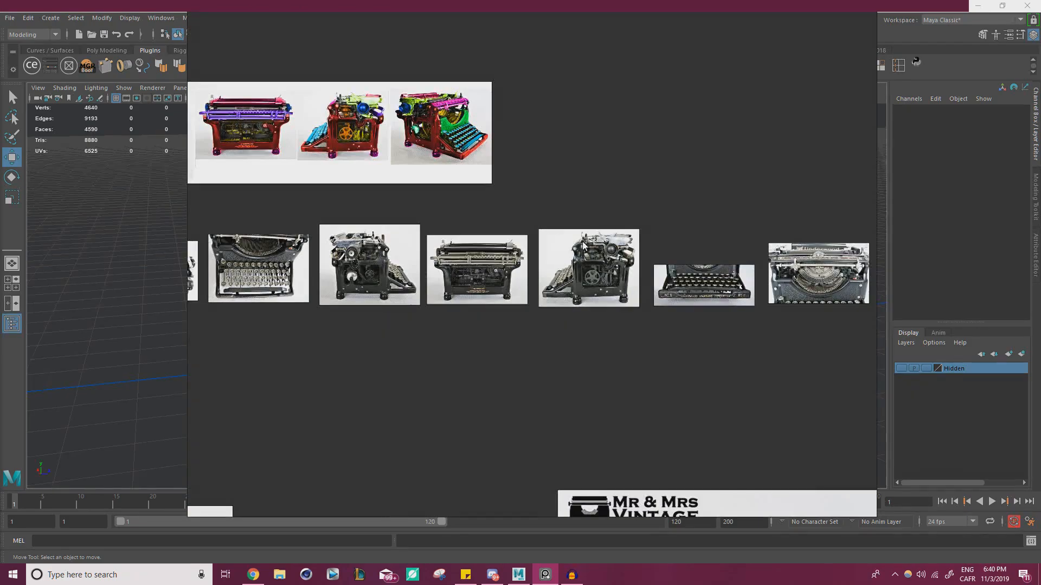
scroll(583, 245, up, 6)
scroll(529, 252, down, 7)
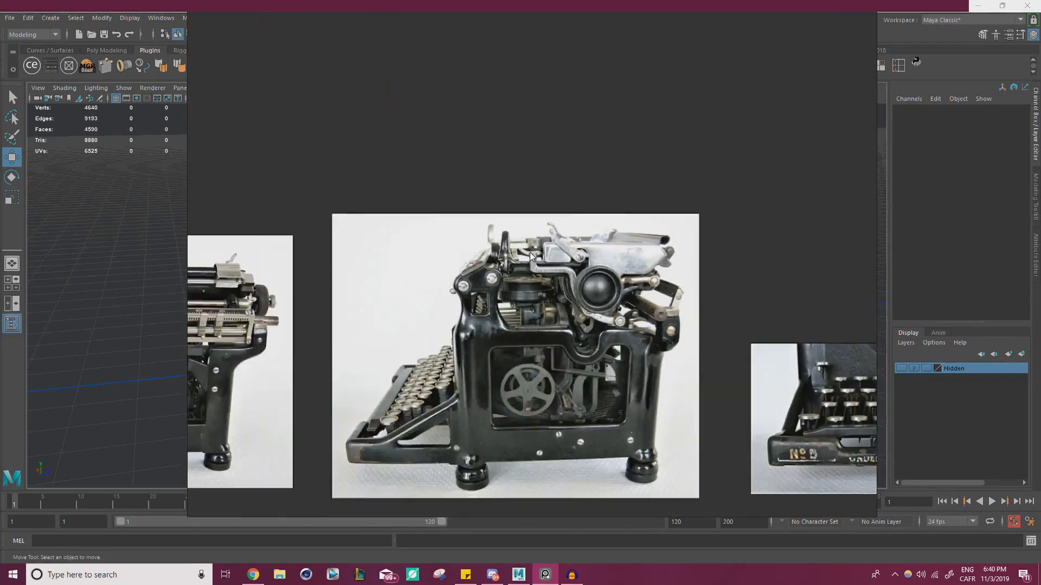
scroll(645, 342, up, 6)
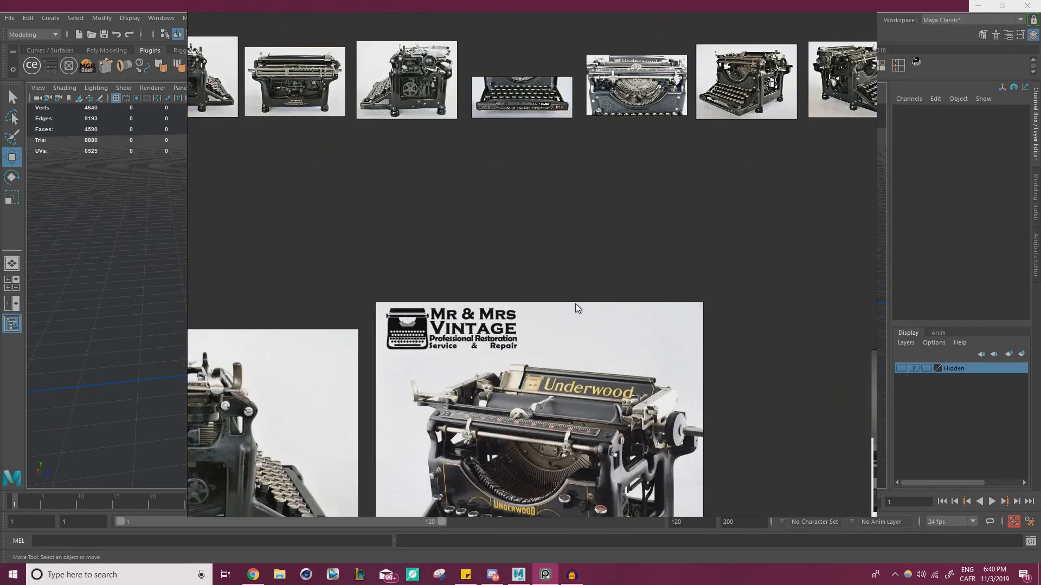
scroll(539, 195, down, 5)
middle_drag(539, 195, 523, 262)
right_drag(524, 263, 0, 253)
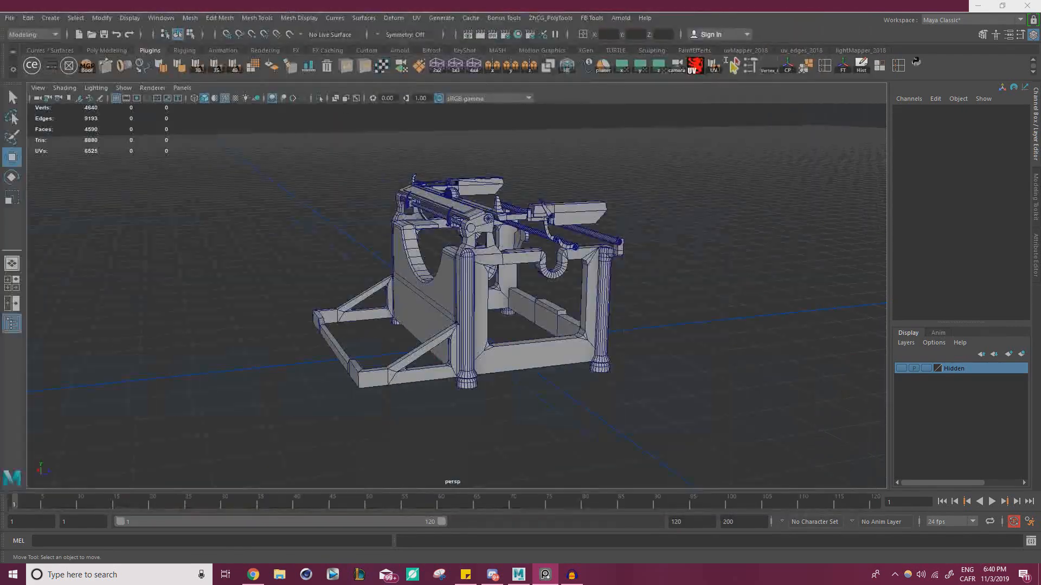
- Select the near carriage end plate and inspect it from the side together with the rods and the curved frame notch
alt+drag(350, 219, 293, 222)
alt+right_drag(292, 222, 617, 271)
alt+drag(618, 271, 547, 320)
alt+right_drag(548, 320, 671, 308)
click(415, 320)
alt+drag(537, 305, 571, 279)
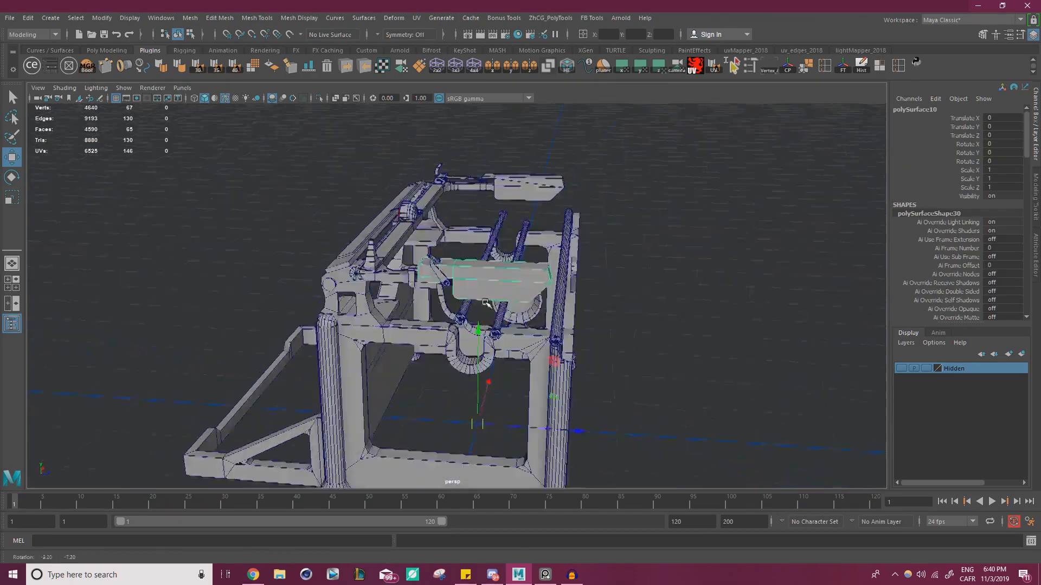
alt+right_drag(571, 279, 600, 313)
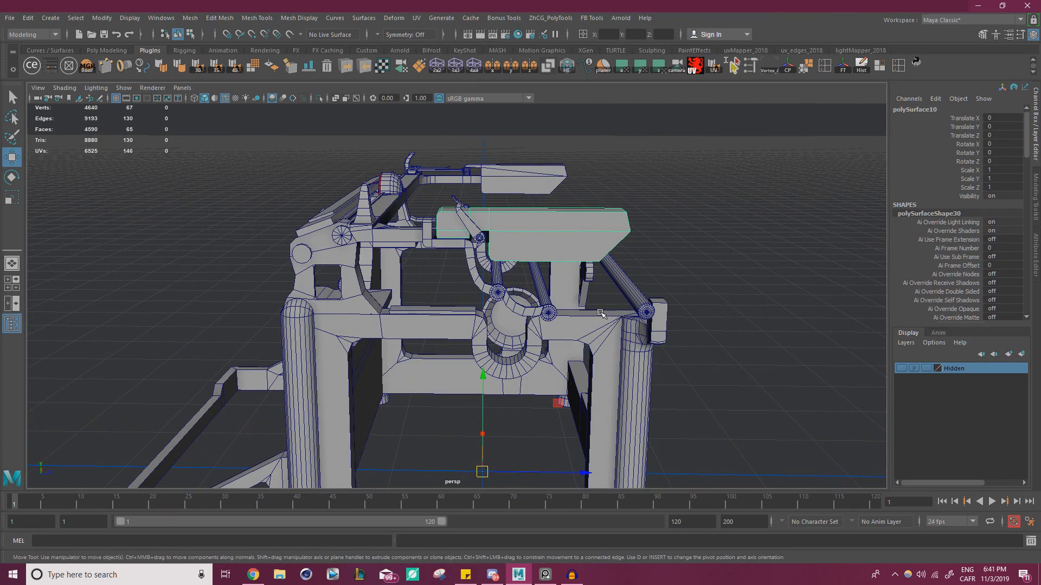
alt+drag(570, 297, 558, 268)
alt+right_drag(558, 269, 477, 287)
mouse_move(477, 288)
alt+mouse_down()
mouse_move(433, 304)
mouse_move(488, 303)
alt+mouse_up()
alt+right_drag(487, 303, 658, 277)
alt+middle_drag(658, 276, 603, 356)
alt+drag(454, 240, 489, 253)
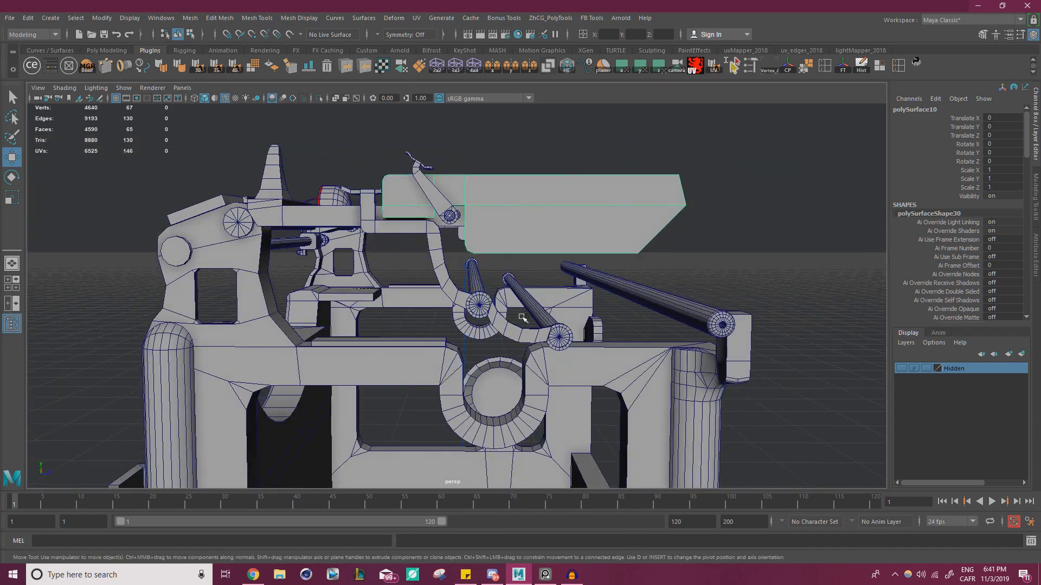
- Reopen the reference board, examine the carriage in the side-view photo up close, and move the board away
key(alt+Tab)
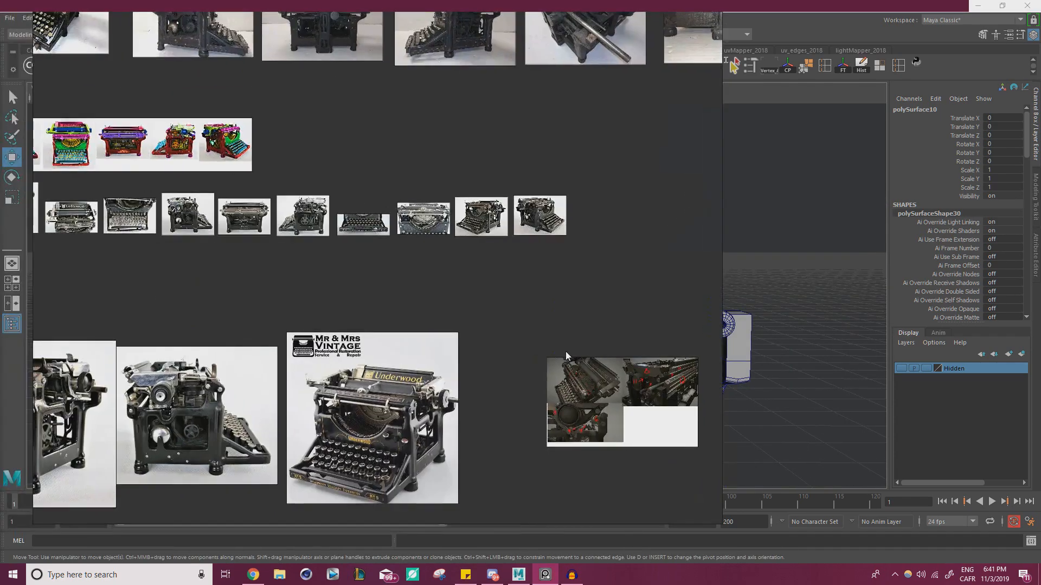
scroll(520, 358, down, 5)
mouse_move(514, 371)
middle_down()
mouse_move(311, 283)
mouse_move(584, 338)
middle_up()
scroll(363, 302, up, 7)
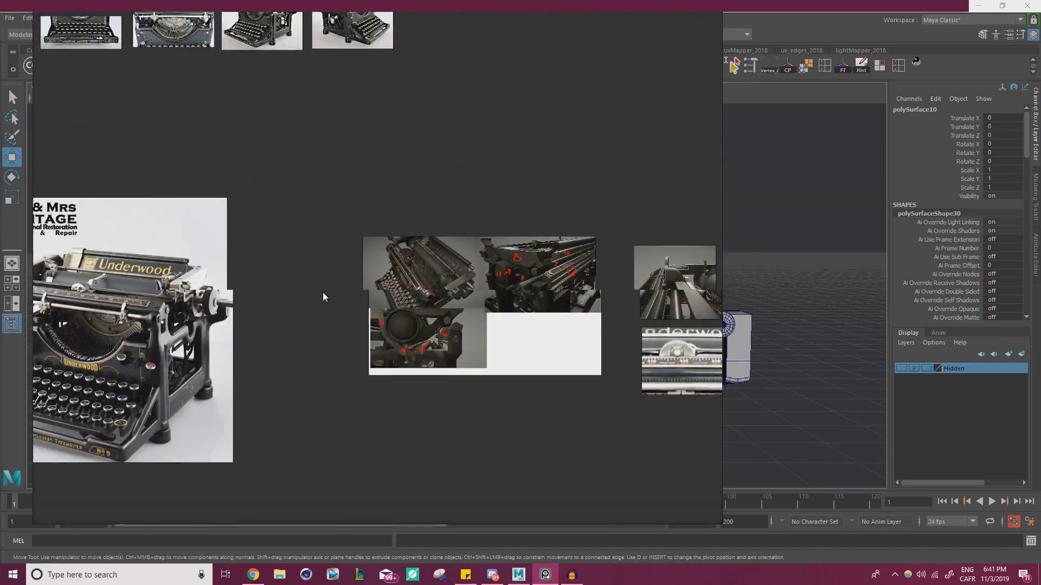
middle_drag(323, 291, 697, 307)
middle_drag(304, 308, 417, 312)
scroll(238, 326, up, 3)
scroll(237, 327, down, 4)
mouse_move(212, 313)
middle_down()
mouse_move(348, 319)
mouse_move(421, 406)
middle_up()
middle_drag(292, 323, 204, 324)
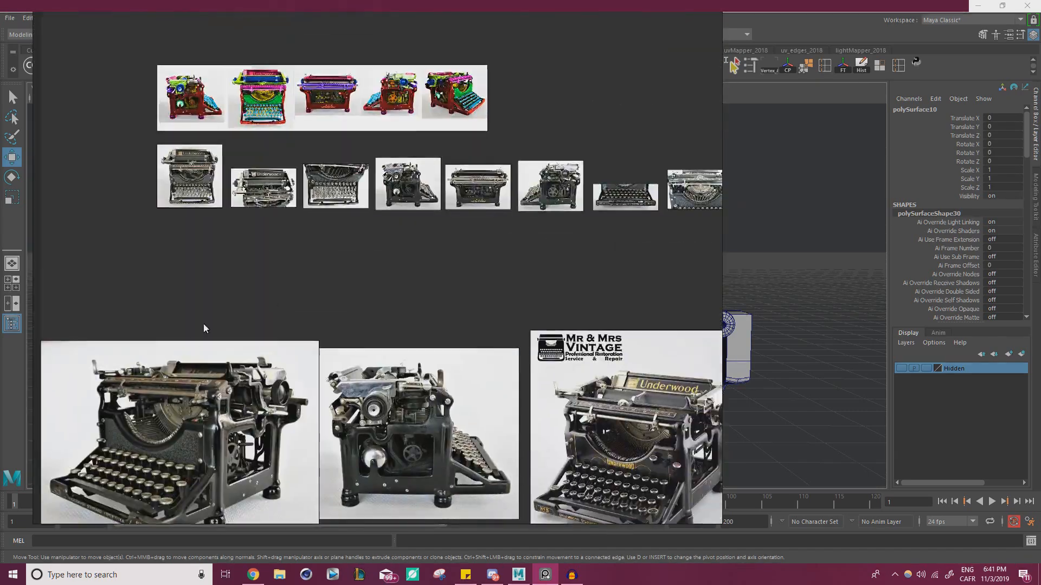
middle_drag(647, 209, 379, 274)
scroll(376, 273, up, 4)
middle_drag(172, 180, 311, 218)
scroll(310, 218, up, 3)
scroll(311, 218, up, 4)
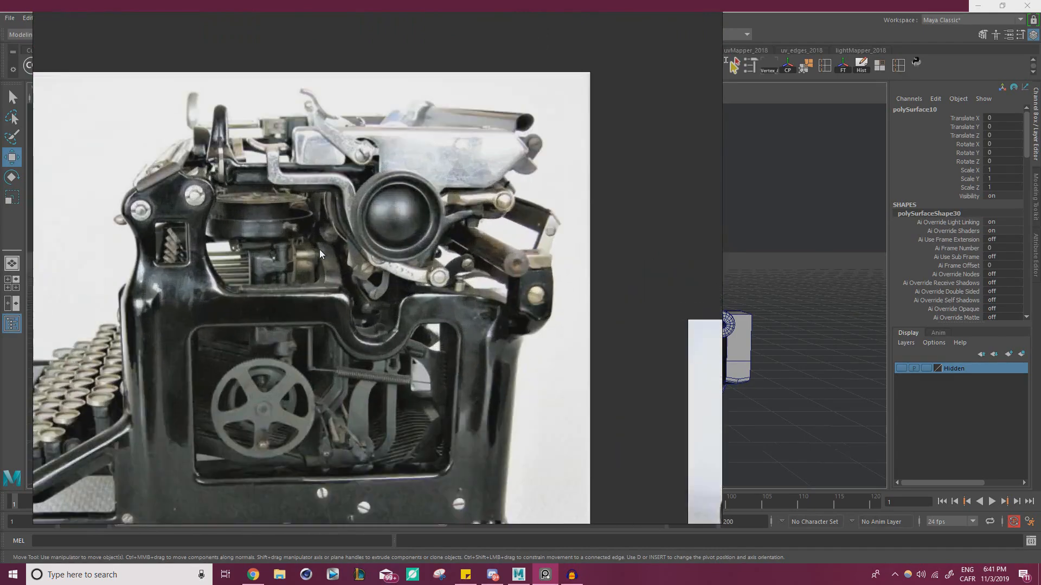
right_drag(381, 275, 0, 304)
- Select the curved bracket arm below the carriage end plate and compare its shape with the side-view reference photo
alt+right_drag(375, 316, 382, 271)
alt+drag(382, 271, 386, 264)
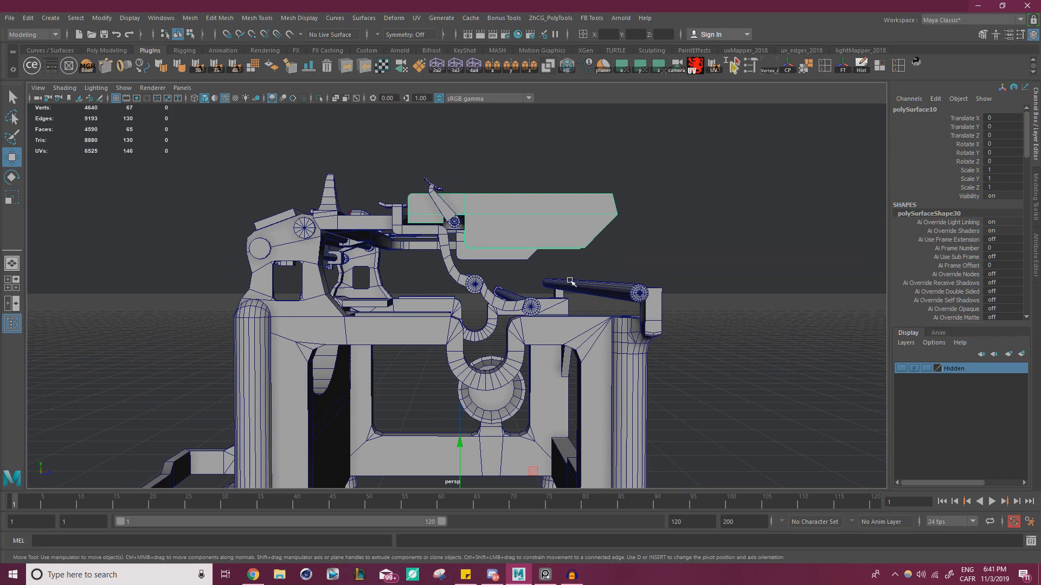
click(478, 284)
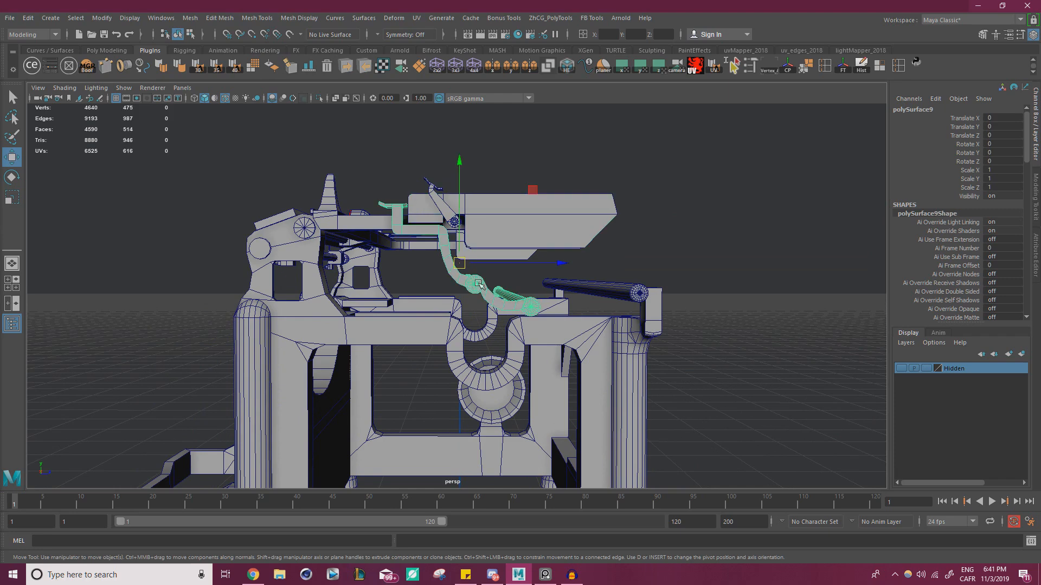
right_drag(0, 277, 326, 275)
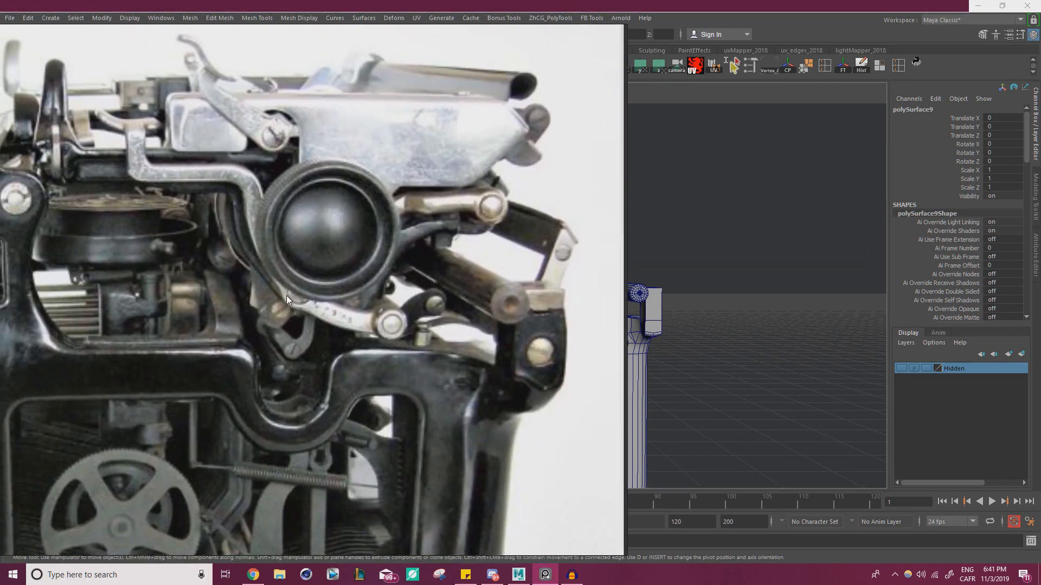
right_drag(444, 231, 0, 291)
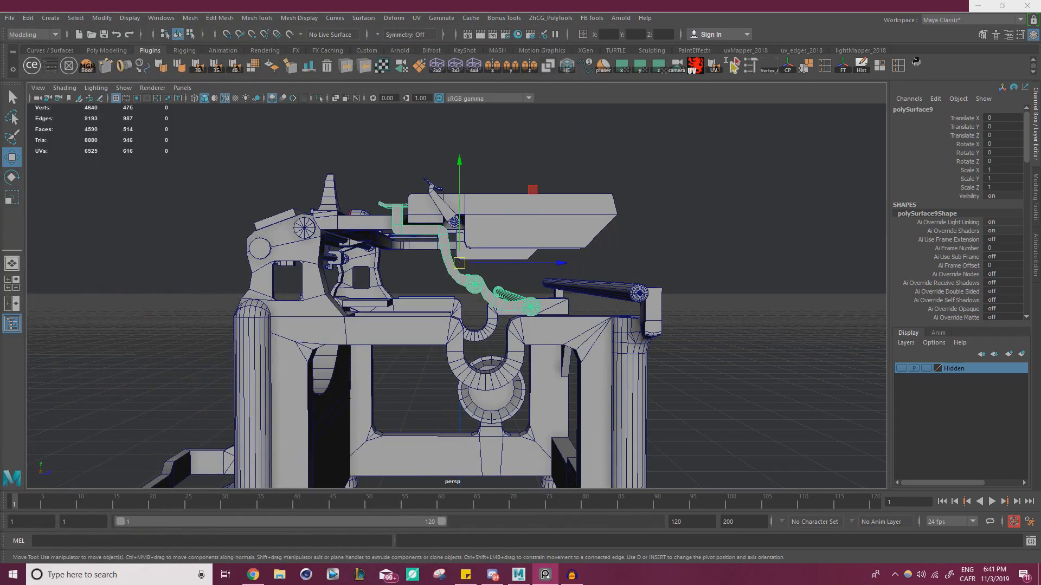
- Select the front rail piece with the pointed post and inspect where it meets the bent bracket and carriage end plate
alt+drag(427, 295, 488, 336)
alt+right_drag(488, 336, 531, 330)
click(325, 298)
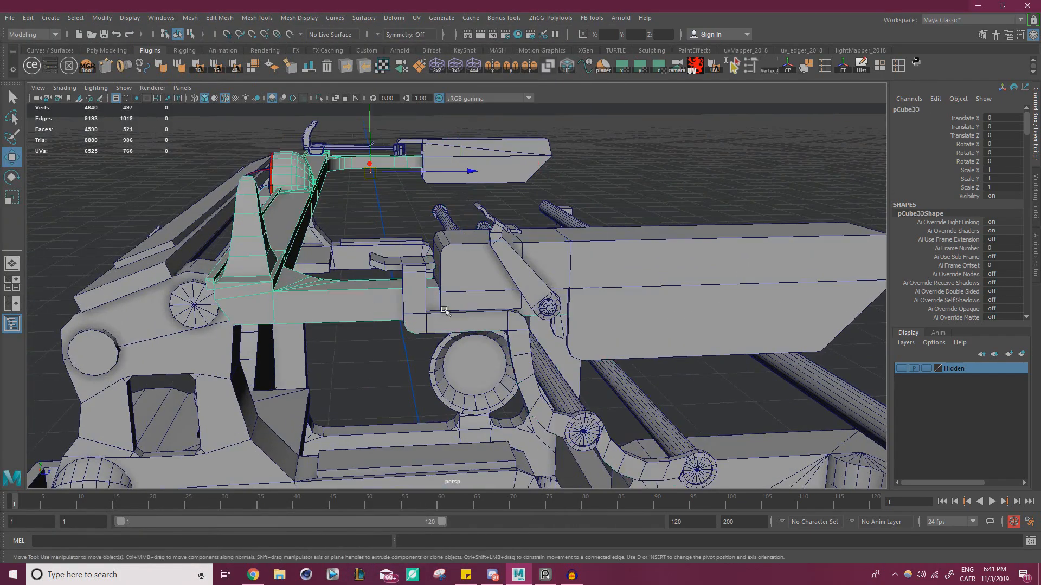
alt+drag(374, 304, 385, 243)
alt+middle_drag(385, 244, 492, 295)
alt+drag(492, 295, 534, 297)
mouse_move(534, 297)
alt+right_down()
mouse_move(563, 288)
mouse_move(540, 279)
alt+right_up()
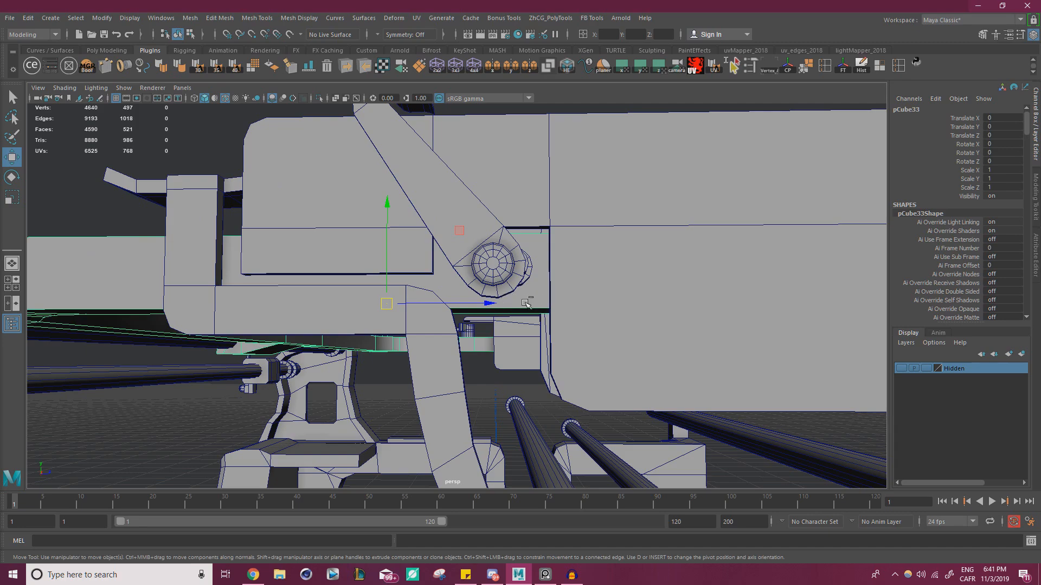
alt+drag(525, 304, 536, 317)
alt+right_drag(536, 316, 444, 325)
click(355, 356)
click(381, 329)
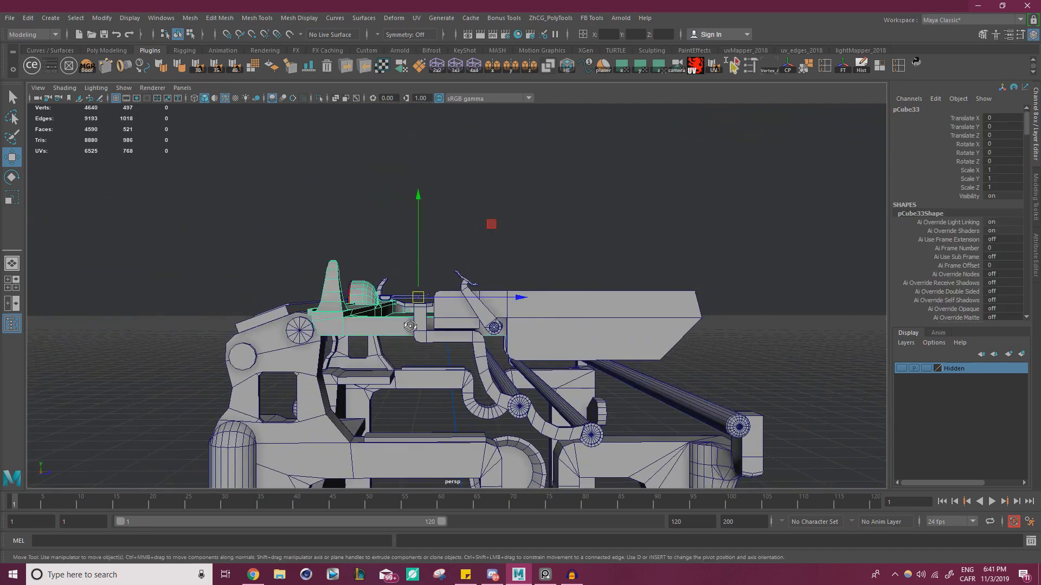
- Insert two vertical edge loops in the front rail with the Multi-Cut tool, one on each side of the lever's pivot knob
alt+drag(410, 325, 398, 293)
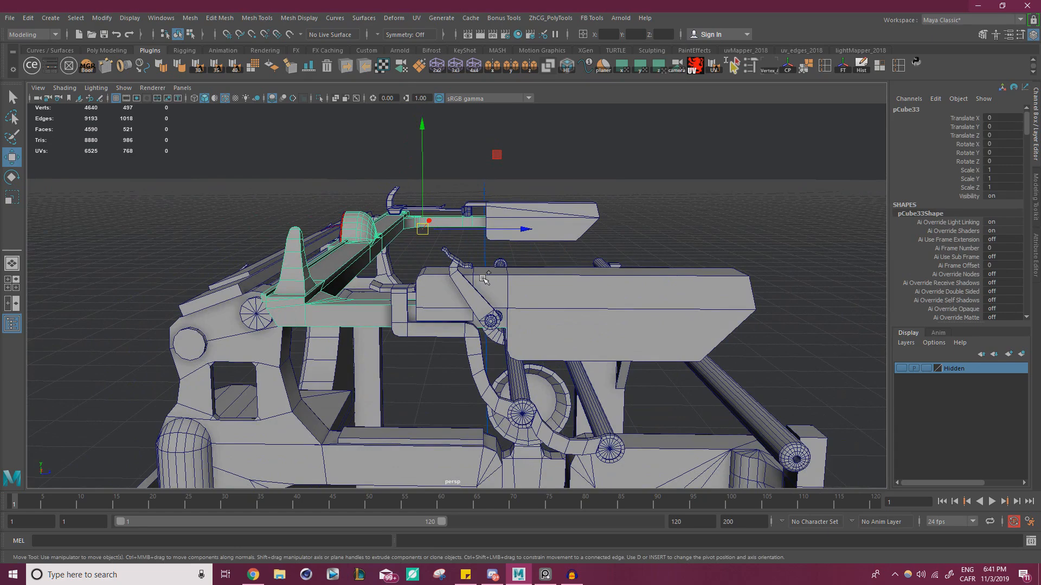
key(ctrl+shift+x)
alt+drag(482, 277, 460, 257)
alt+right_drag(390, 295, 434, 300)
alt+middle_drag(434, 300, 379, 374)
click(609, 320)
alt+right_drag(391, 309, 440, 311)
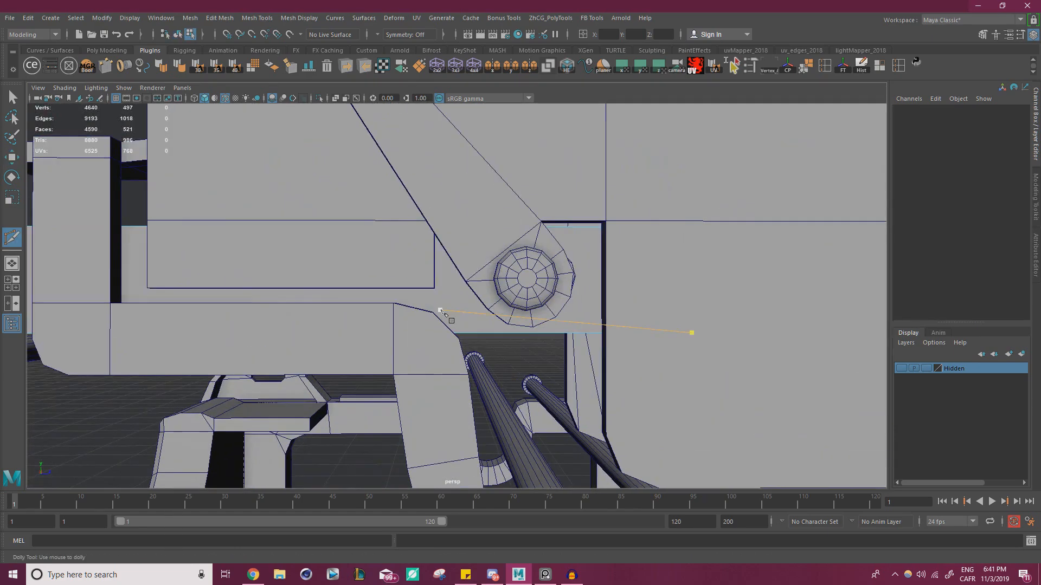
key(ctrl+z)
ctrl+click(441, 325)
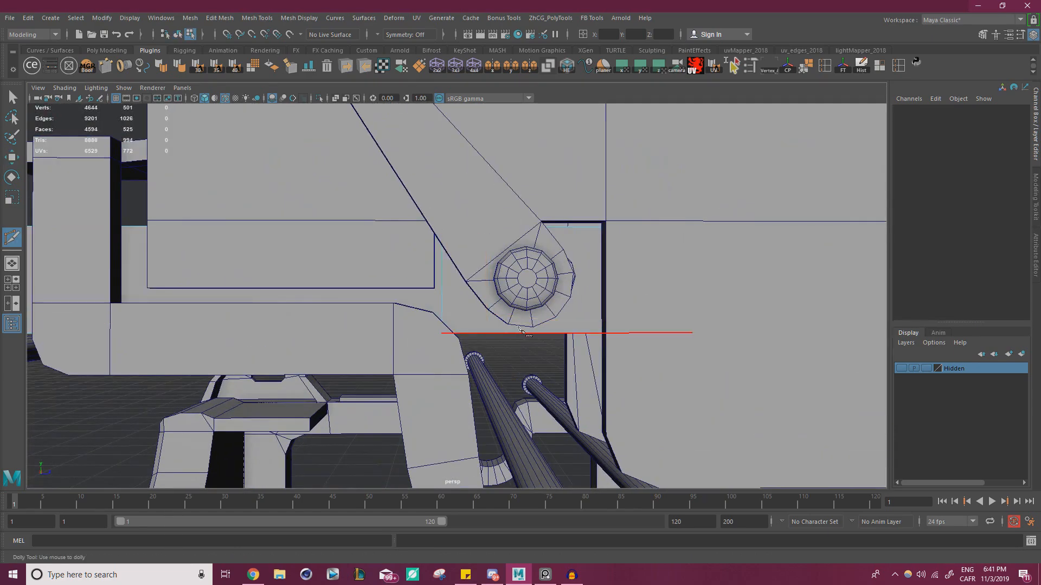
ctrl+click(585, 318)
- Select the new edge loop nearest the rail's end and shift it slightly along Z toward the pivot knob
key(w)
right_drag(581, 262, 582, 234)
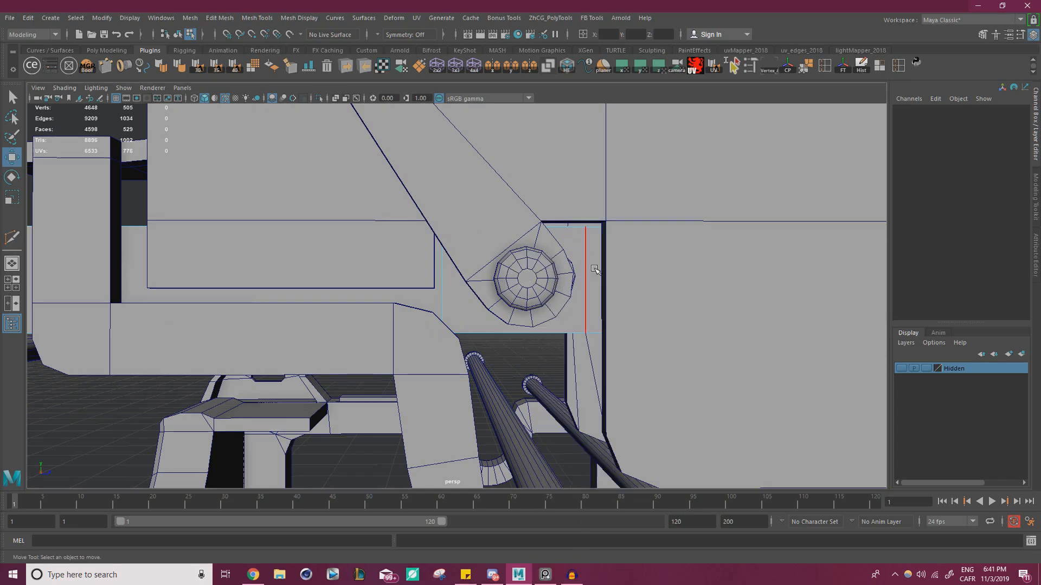
click(594, 269)
key(r)
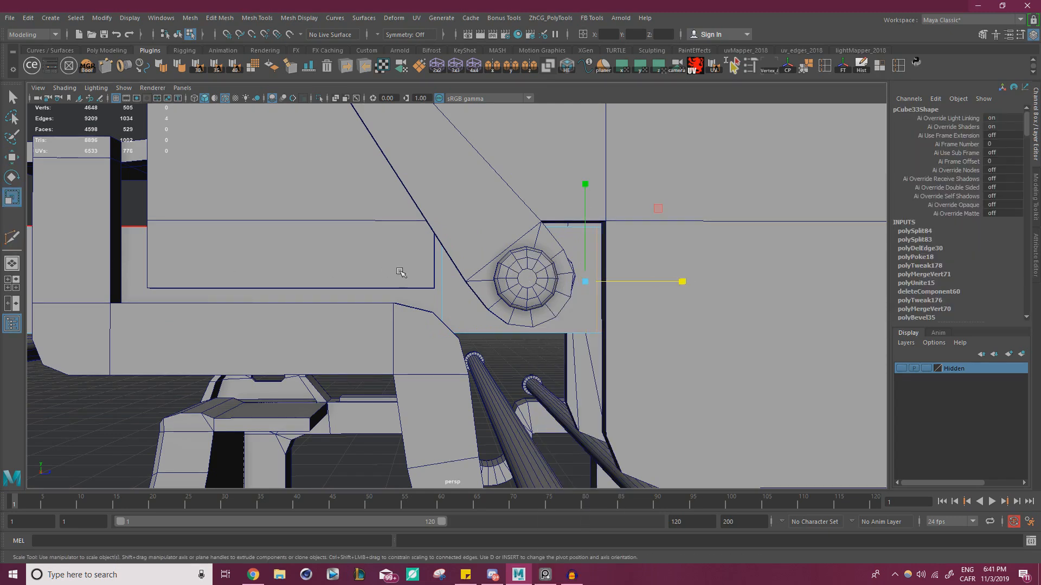
key(w)
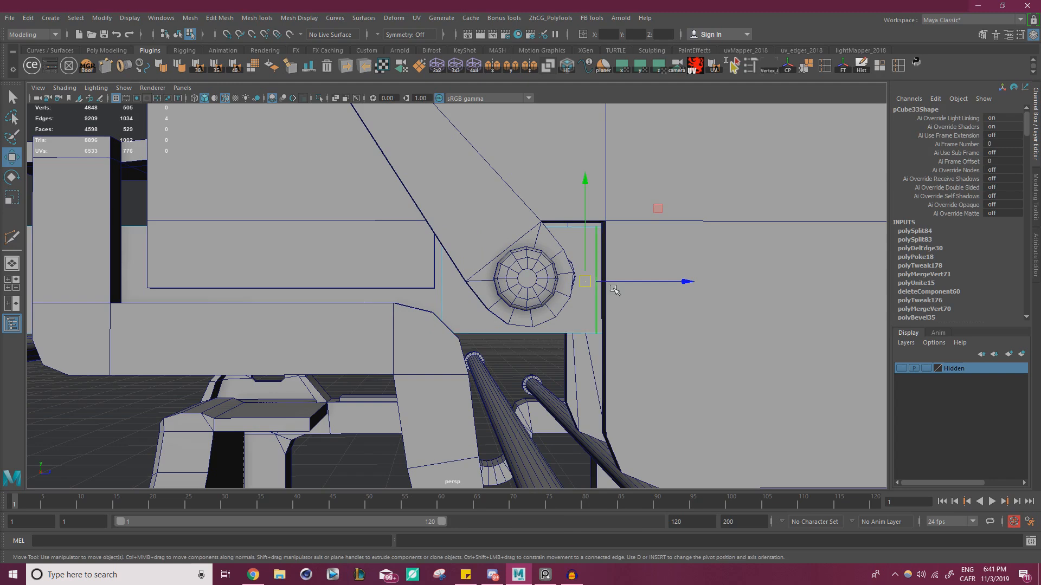
drag(682, 281, 471, 292)
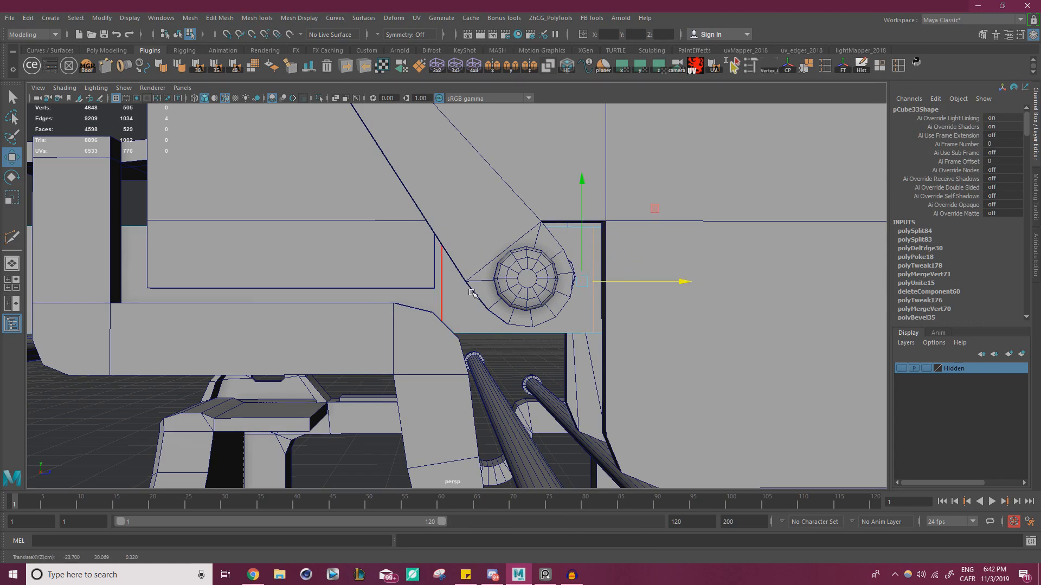
- Select the other new edge loop, flatten it along Z and move it closer to the pivot knob
double_click(440, 290)
key(r)
drag(566, 282, 103, 312)
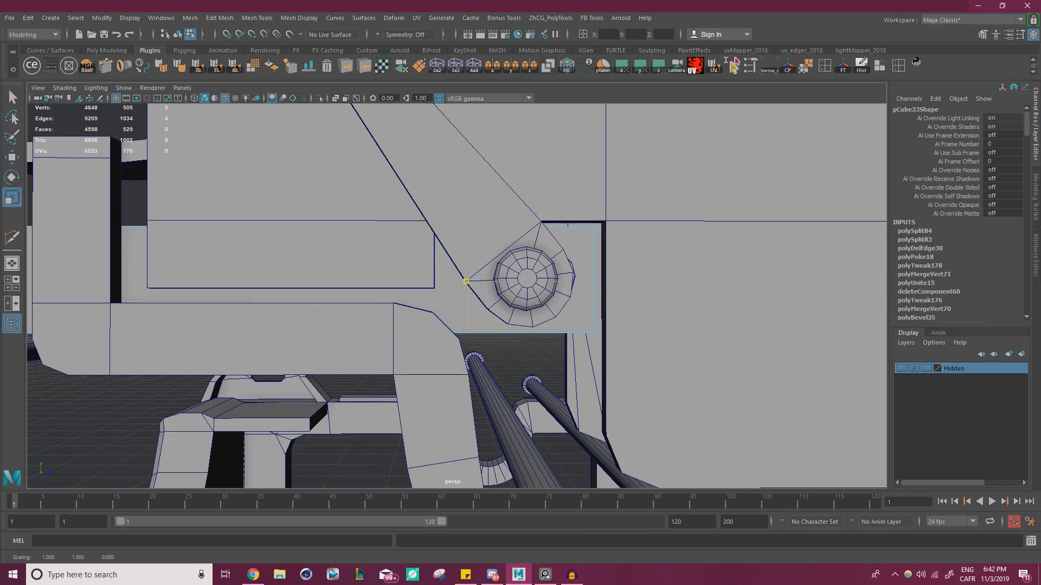
key(w)
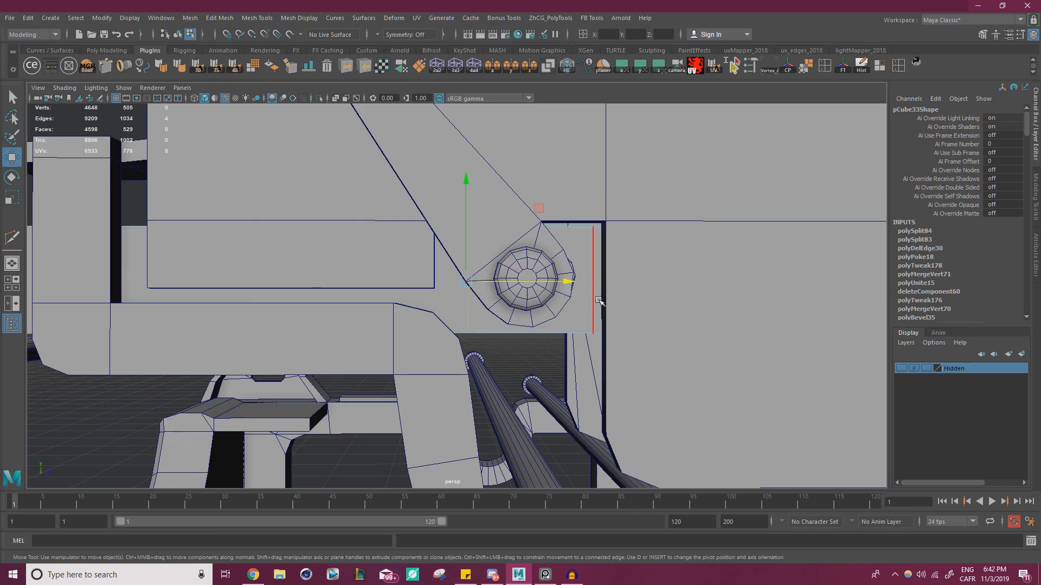
- Try to reposition the selected edge loop along Z with vertex snapping, and undo that move
alt+right_drag(542, 293, 576, 279)
alt+middle_drag(575, 278, 504, 277)
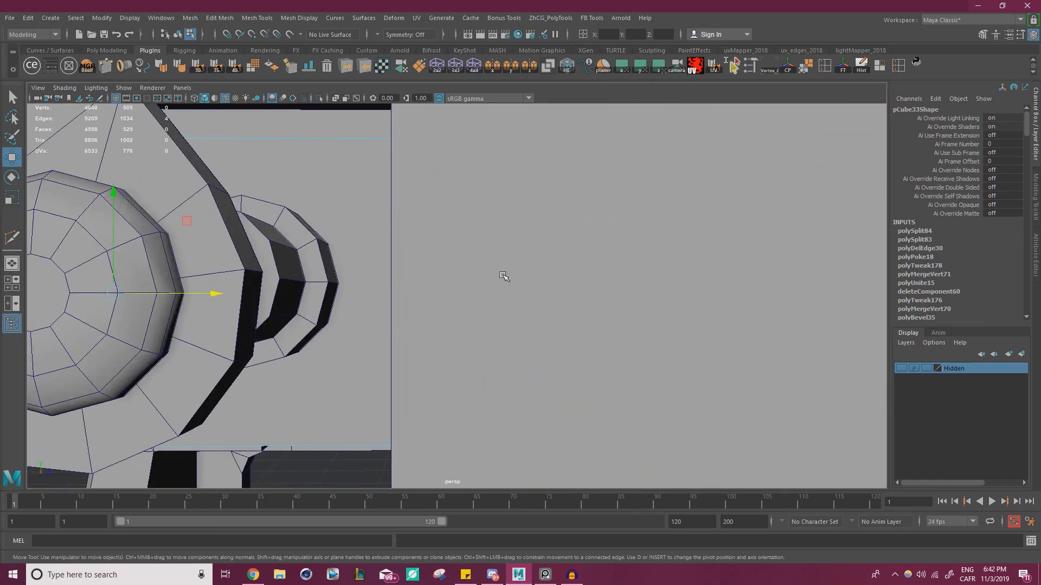
alt+right_drag(504, 277, 602, 279)
alt+middle_drag(601, 279, 528, 281)
alt+right_drag(527, 282, 455, 277)
alt+middle_drag(455, 276, 534, 279)
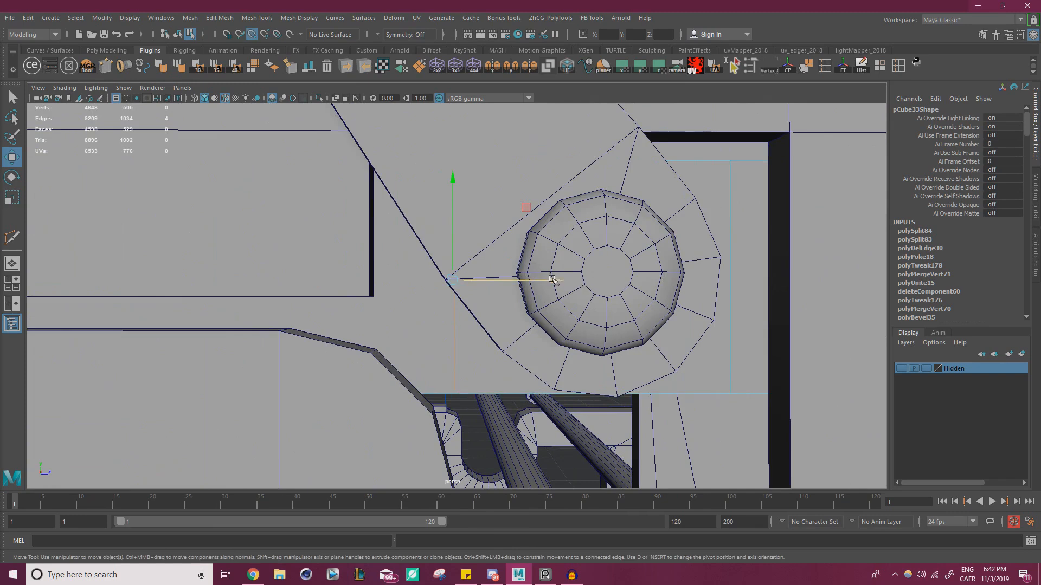
key(v)
drag(534, 279, 697, 270)
alt+drag(656, 264, 485, 238)
key(ctrl+z)
- Reposition the selected edge loop with vertex snapping and add the loop on the knob's other side to the selection
alt+drag(409, 235, 464, 245)
middle_drag(608, 281, 379, 245)
alt+drag(368, 248, 502, 243)
shift+double_click(526, 201)
alt+right_drag(562, 215, 489, 209)
alt+drag(488, 209, 506, 288)
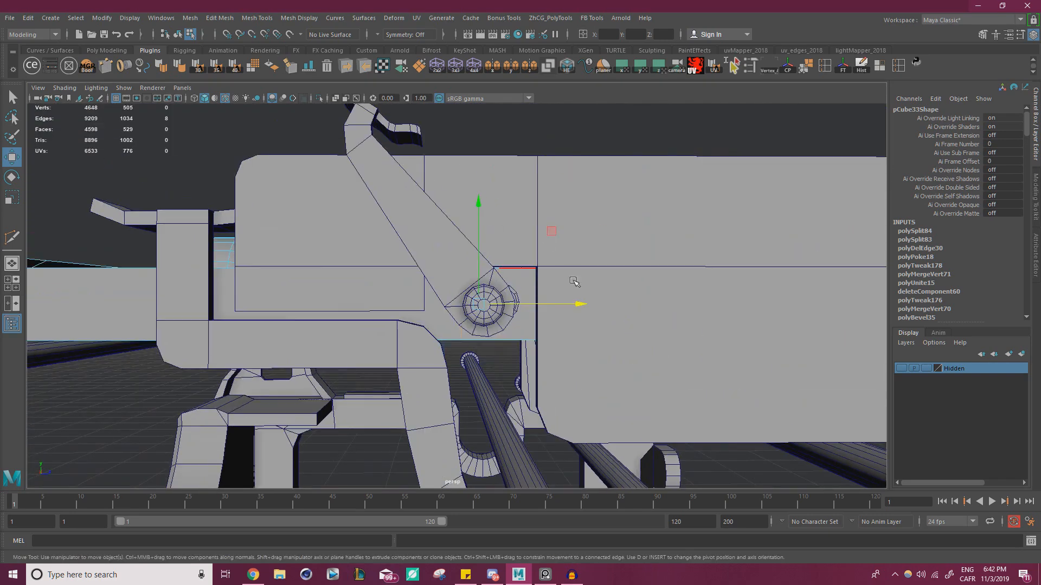
- Scale both selected edge loops slightly apart along Z, by a factor of about 1.07, around the pivot knob
key(r)
mouse_move(577, 304)
mouse_down()
mouse_move(650, 309)
mouse_move(573, 295)
mouse_up()
scroll(563, 279, up, 2)
drag(542, 233, 559, 228)
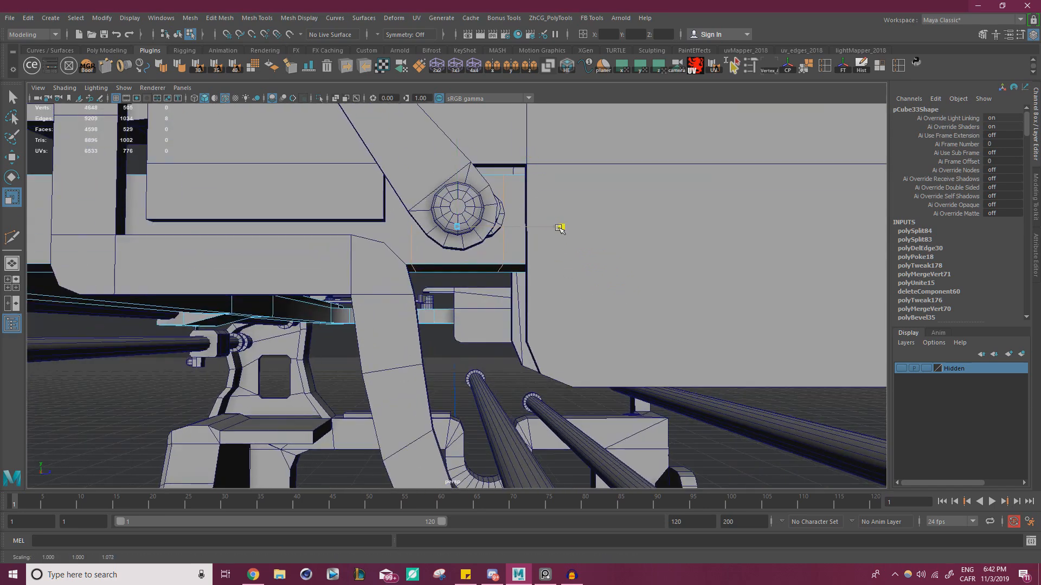
scroll(560, 229, down, 5)
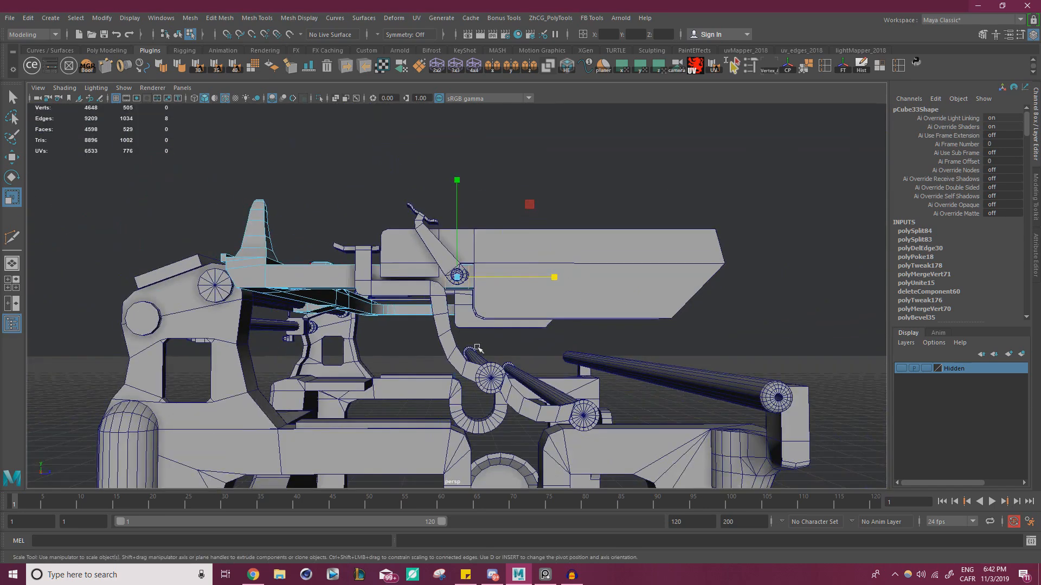
- Examine the carriage end plate, rods and curved frame notch from several angles and clear the selection in object mode
key(w)
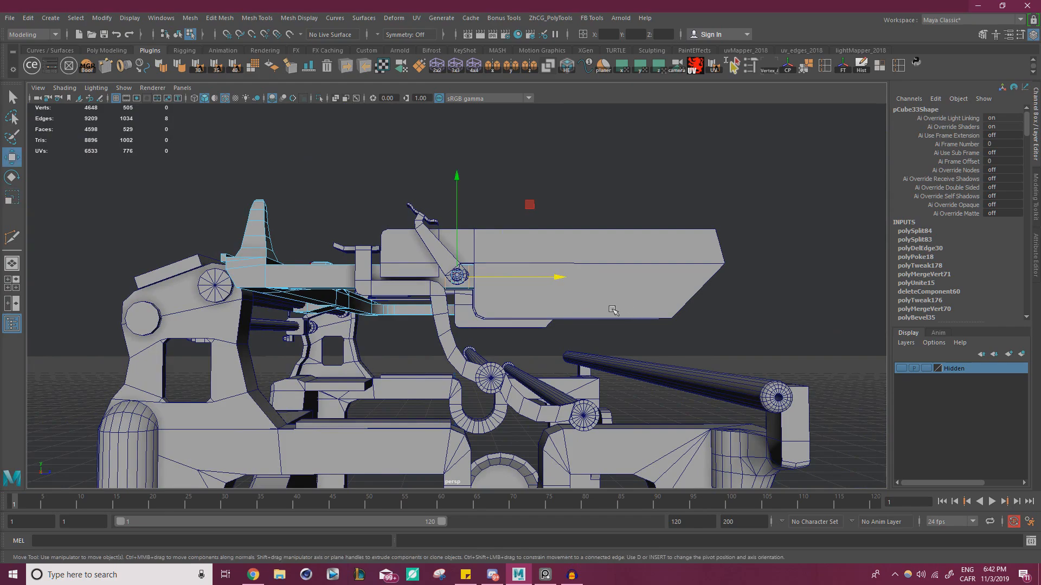
scroll(542, 309, up, 3)
alt+middle_drag(540, 308, 520, 239)
alt+drag(556, 244, 475, 265)
scroll(534, 265, down, 3)
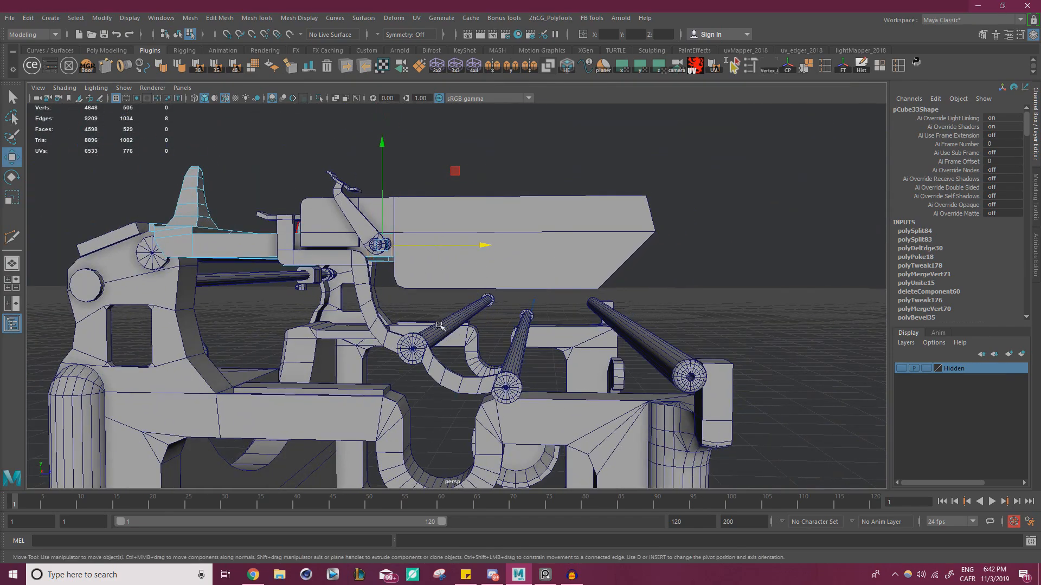
scroll(580, 313, down, 4)
alt+drag(501, 333, 455, 310)
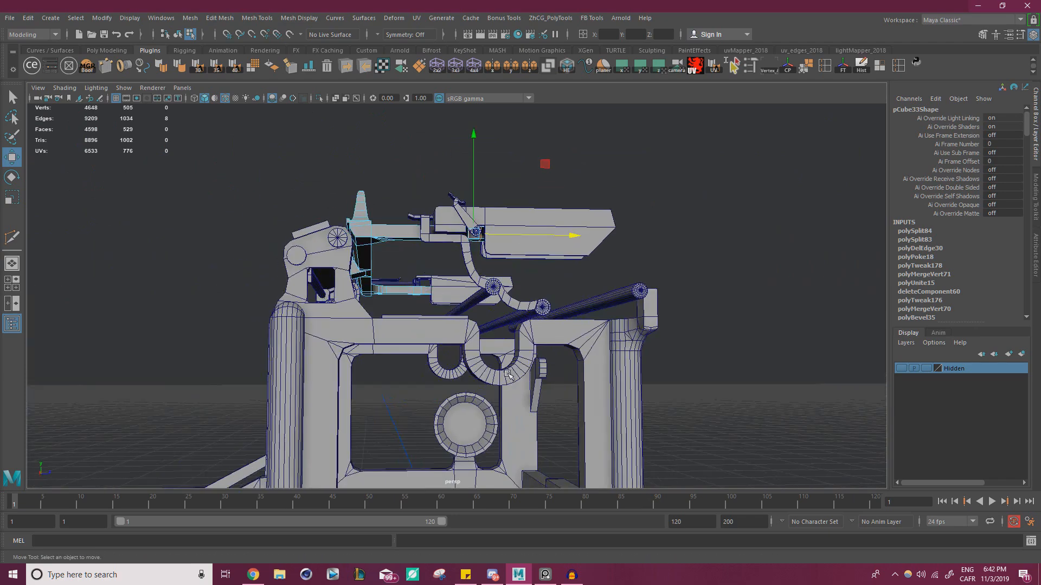
right_drag(526, 376, 543, 331)
scroll(419, 346, down, 1)
alt+drag(419, 346, 400, 368)
scroll(399, 325, up, 4)
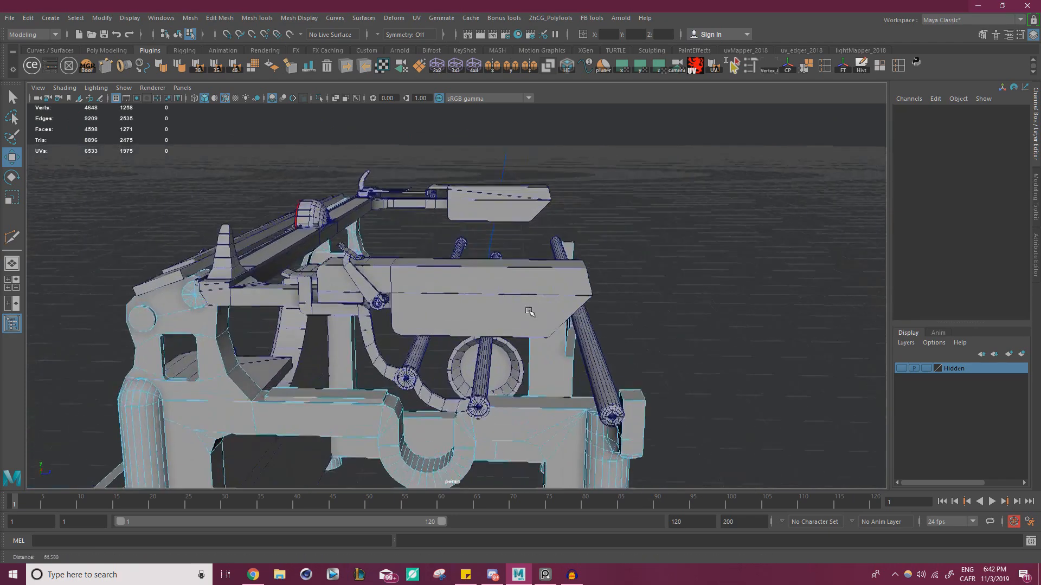
alt+drag(400, 290, 384, 270)
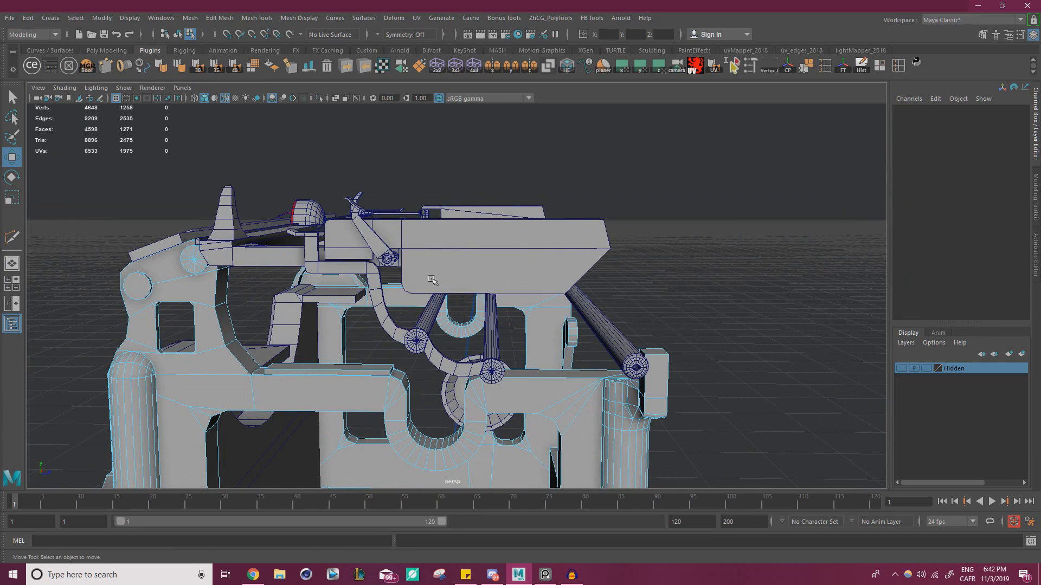
right_drag(639, 194, 675, 184)
click(676, 189)
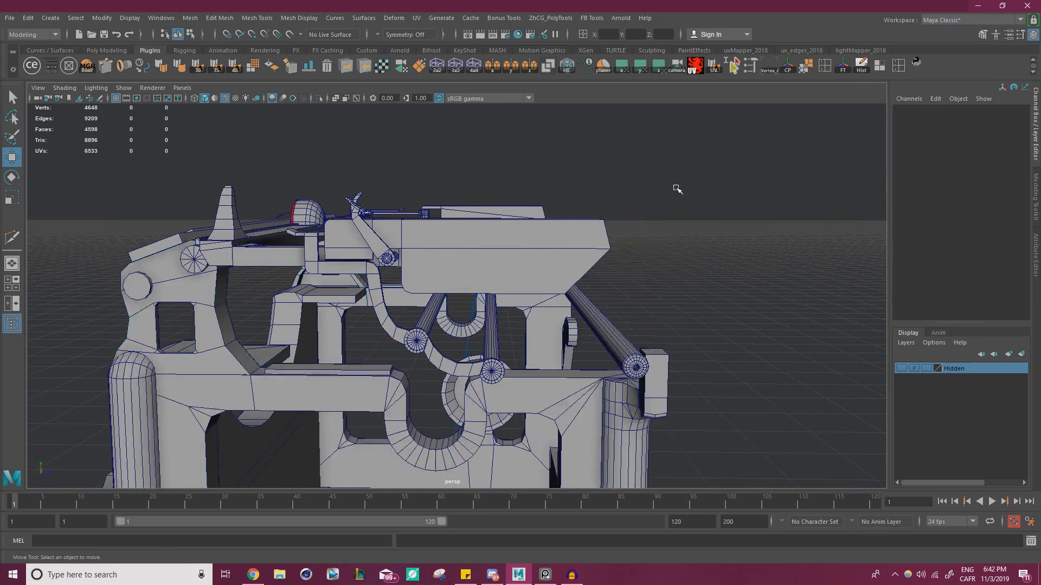
- Create a polygon pipe primitive at the scene origin inside the typewriter frame
scroll(596, 212, down, 4)
alt+middle_drag(537, 237, 562, 215)
scroll(488, 182, up, 6)
click(51, 18)
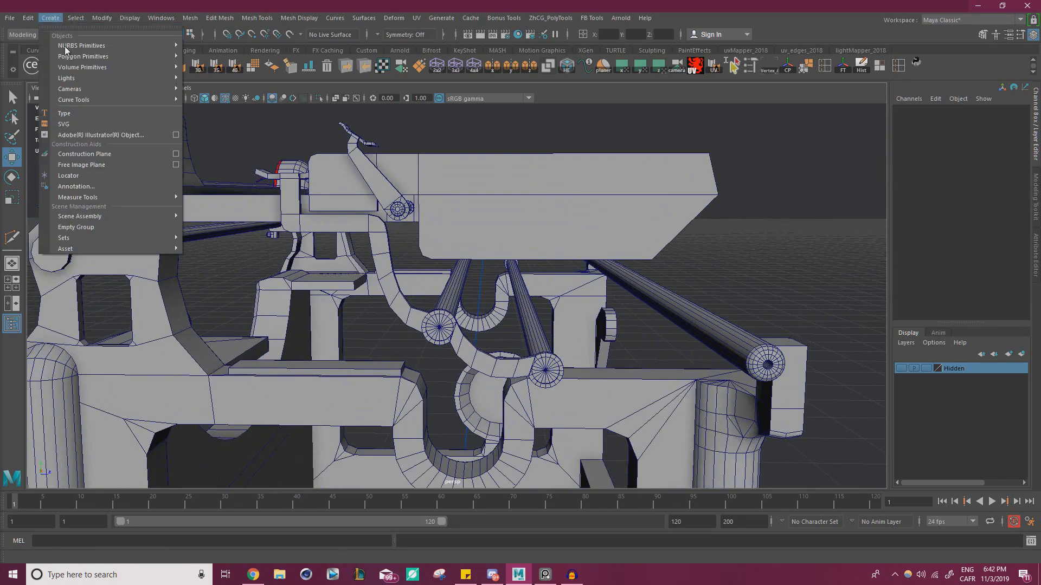
mouse_move(125, 55)
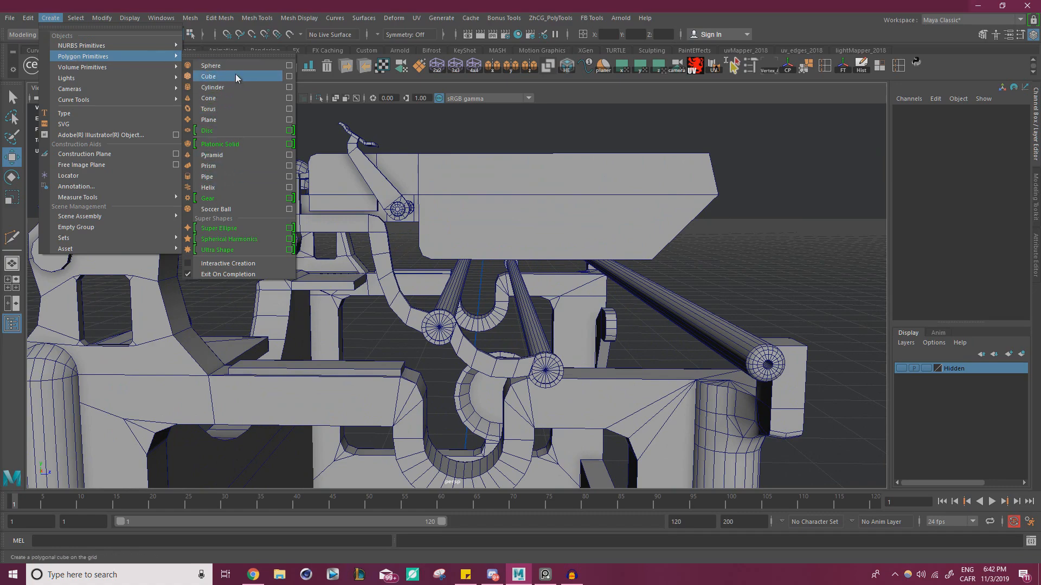
click(226, 176)
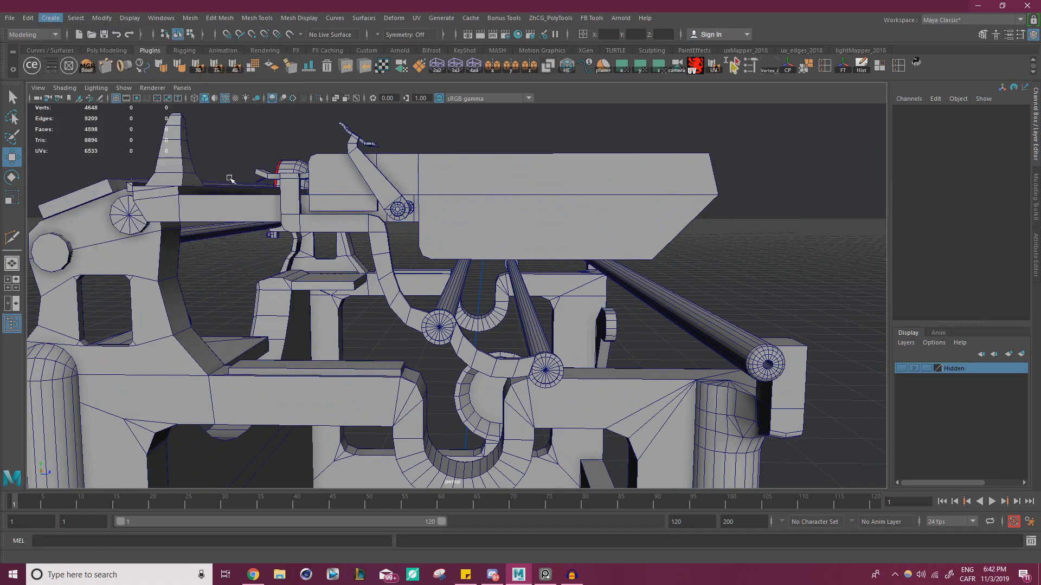
scroll(291, 251, down, 5)
scroll(575, 252, up, 5)
alt+drag(574, 252, 483, 242)
scroll(472, 266, up, 4)
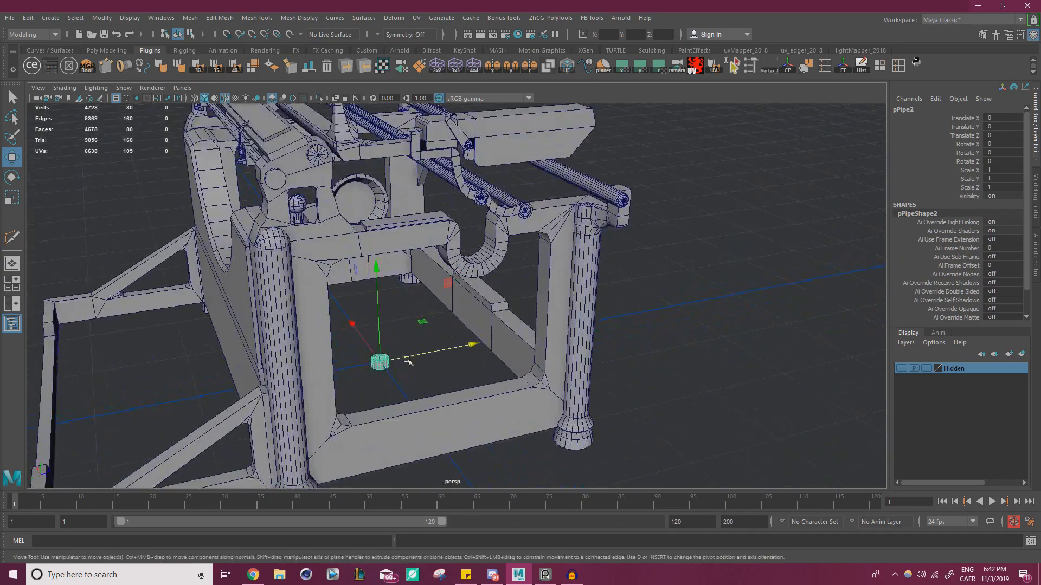
- Scale the pipe uniformly to about 10.36 and move it out clear of the typewriter frame
key(r)
drag(380, 362, 431, 295)
key(w)
scroll(428, 293, up, 3)
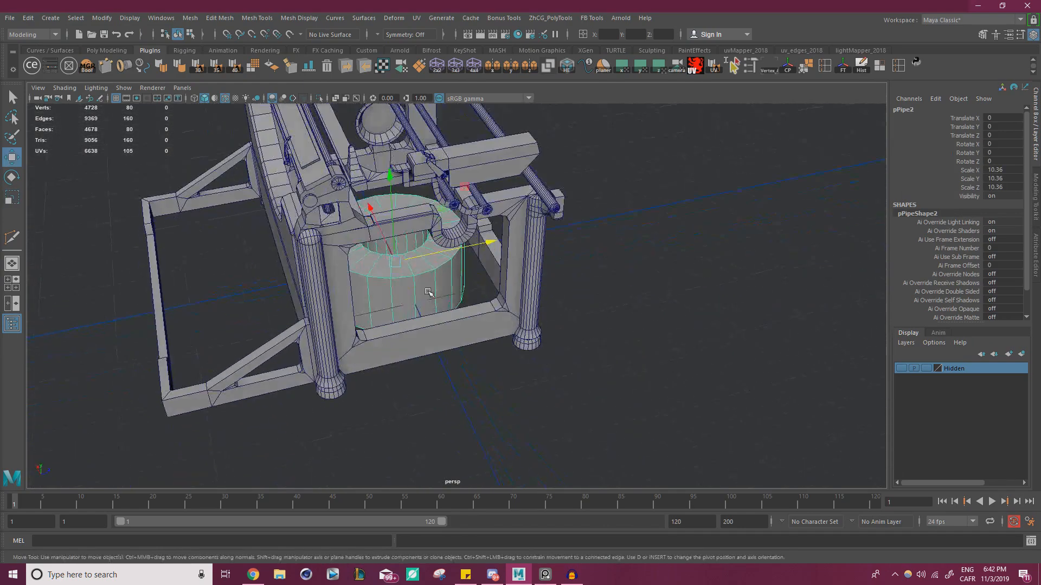
drag(366, 206, 471, 359)
drag(493, 394, 504, 280)
alt+drag(504, 280, 507, 289)
scroll(507, 289, up, 2)
scroll(948, 271, down, 1)
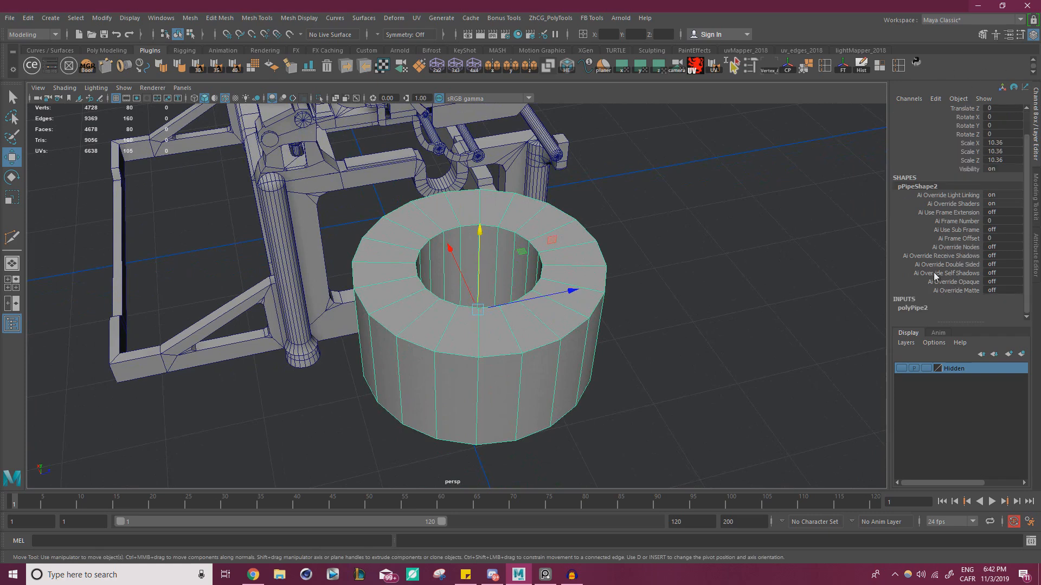
- Set the pipe's Subdivisions Axis to 36 in its construction inputs
click(926, 307)
scroll(930, 271, down, 3)
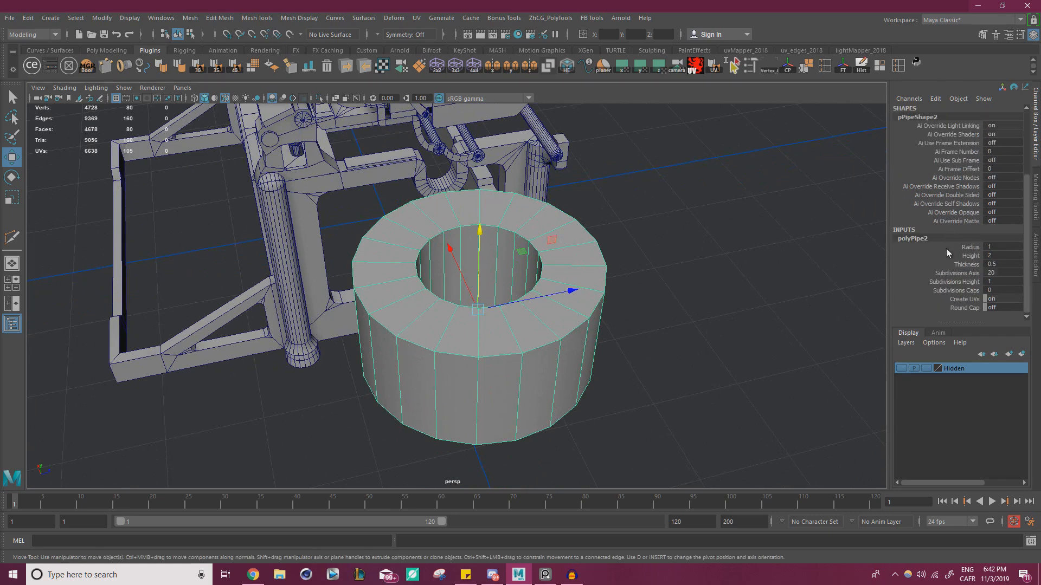
click(970, 276)
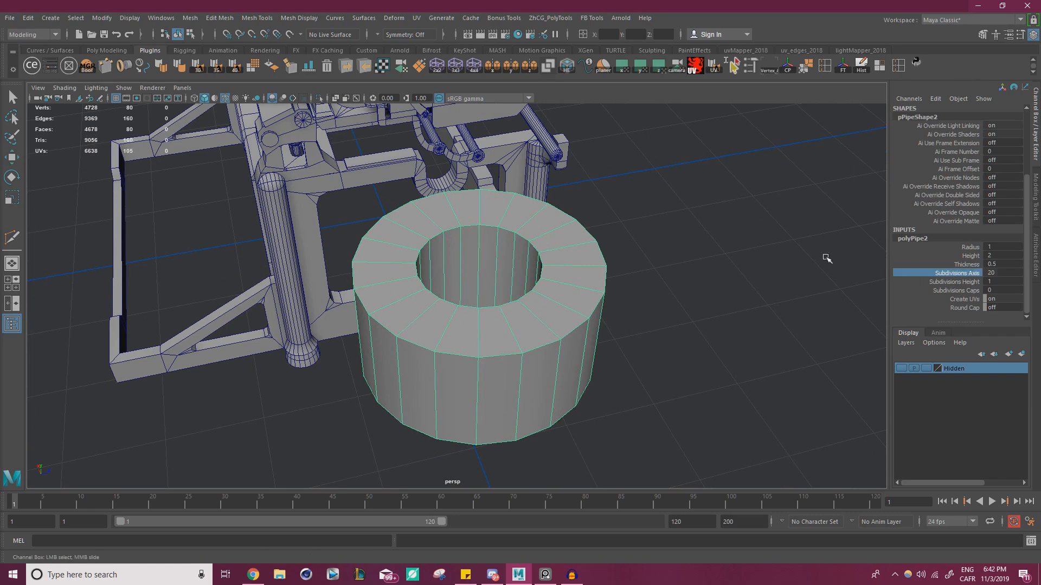
middle_drag(825, 258, 850, 254)
double_click(1003, 273)
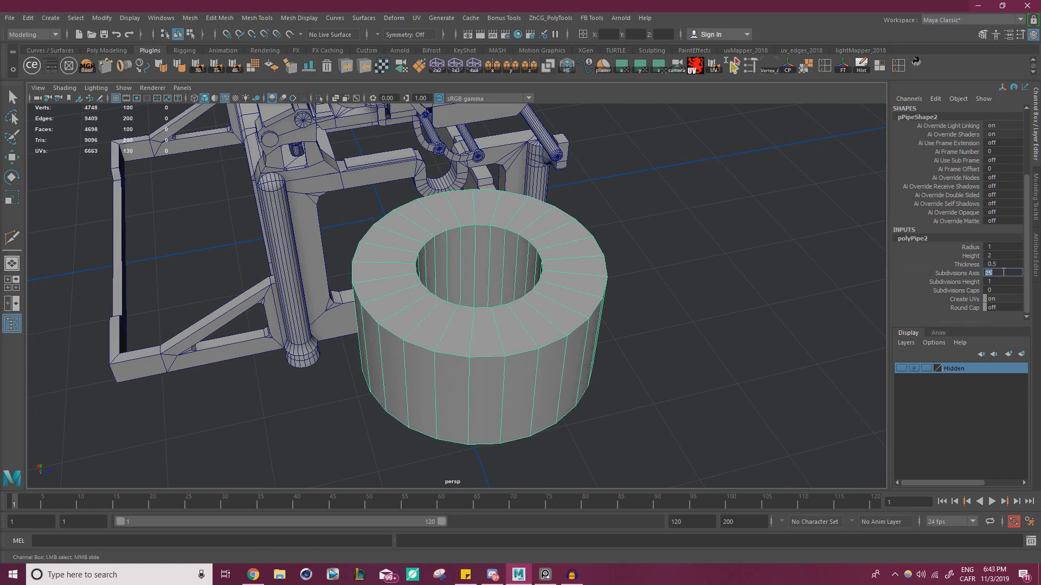
key(Return)
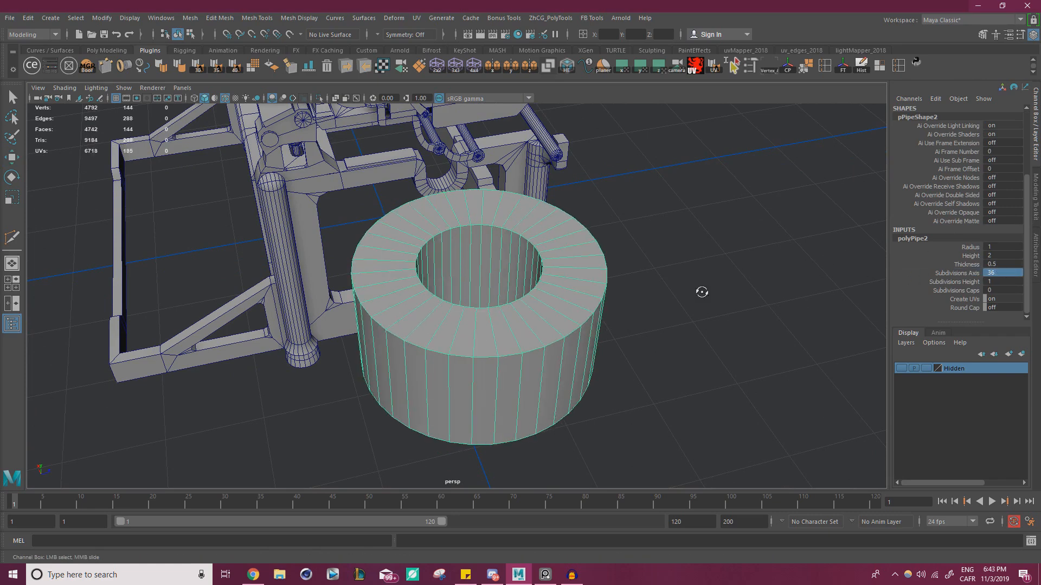
- Reduce the pipe's Height to 0.5 to make it a flat ring
alt+drag(702, 292, 754, 233)
click(970, 256)
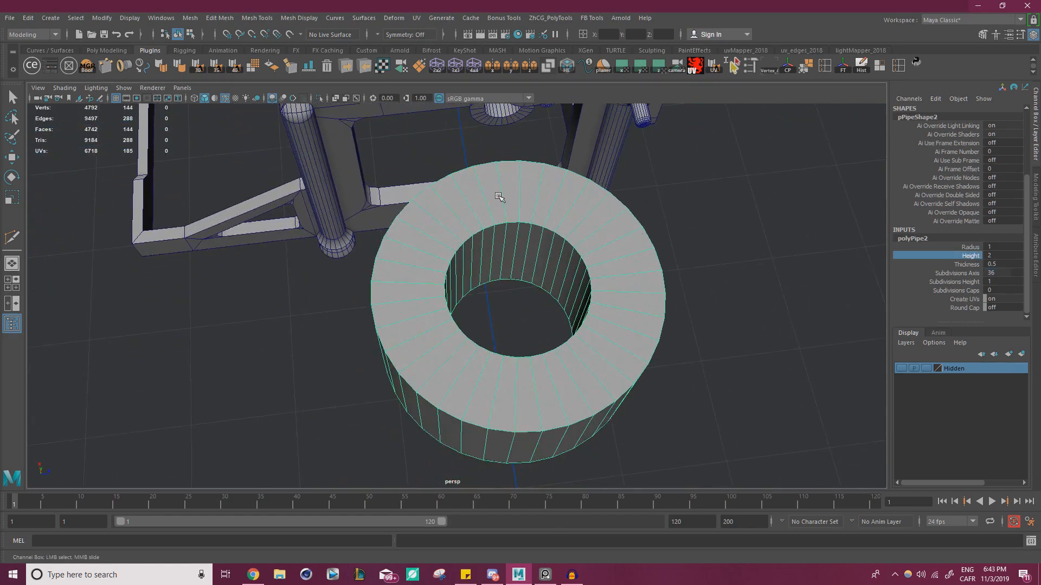
mouse_move(706, 230)
middle_down()
mouse_move(714, 228)
mouse_move(697, 232)
middle_up()
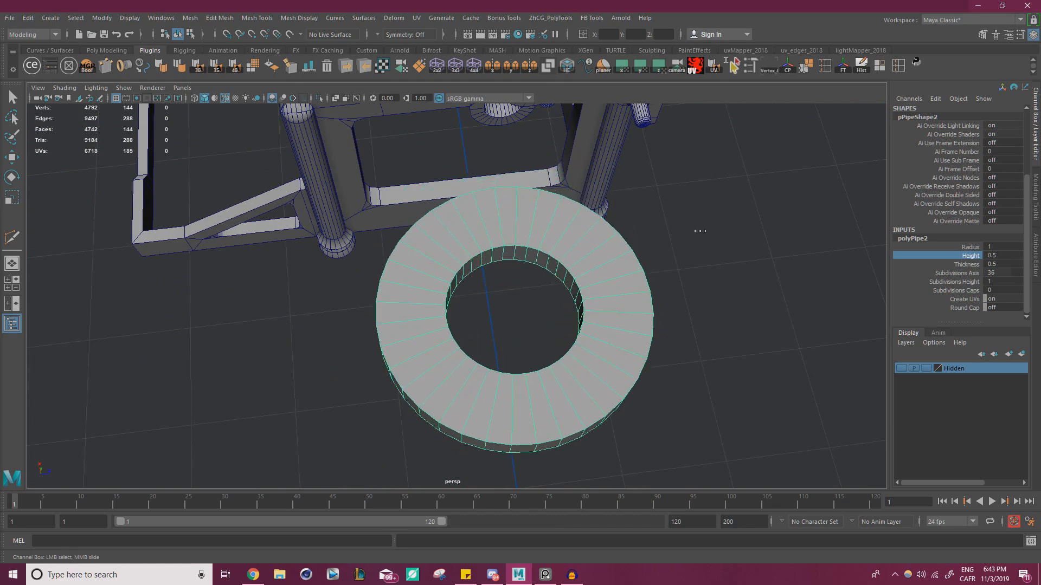
- Set the pipe's Thickness to 0.1 to make a thin ring
scroll(699, 225, up, 2)
click(966, 265)
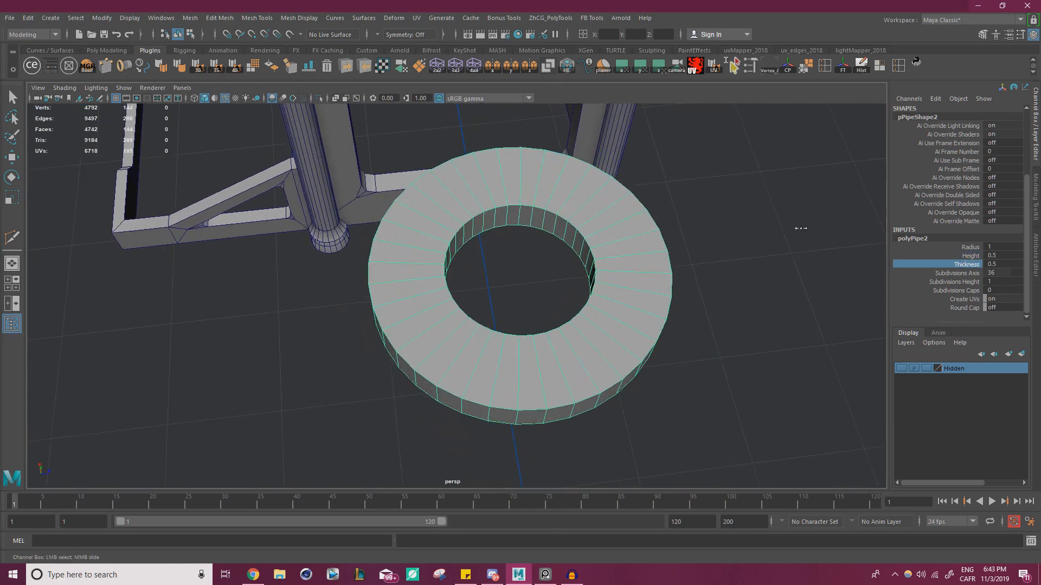
middle_drag(796, 225, 799, 229)
right_drag(0, 239, 329, 205)
right_drag(416, 232, 0, 236)
double_click(991, 264)
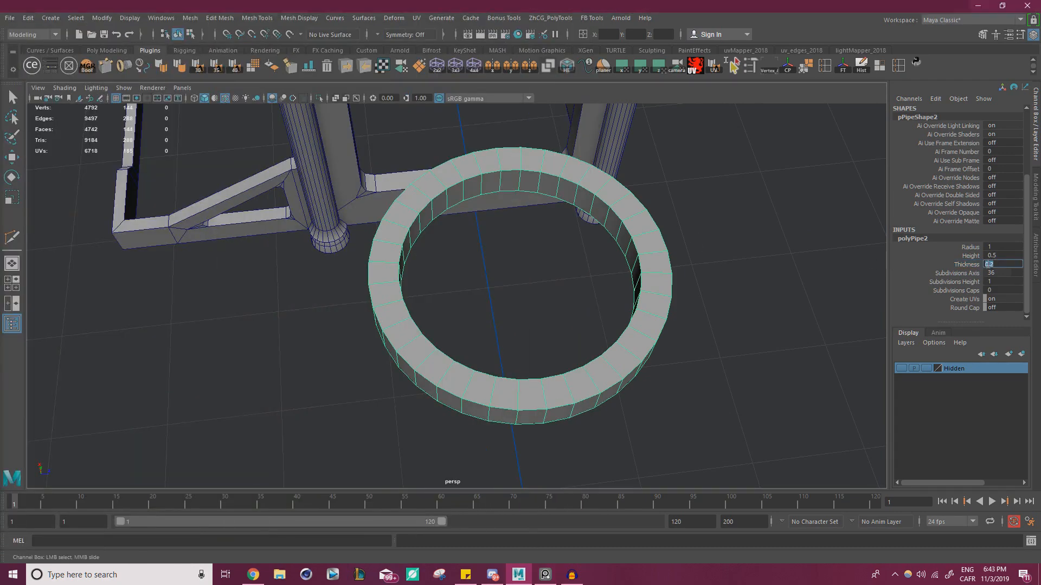
text(0.1)
key(Return)
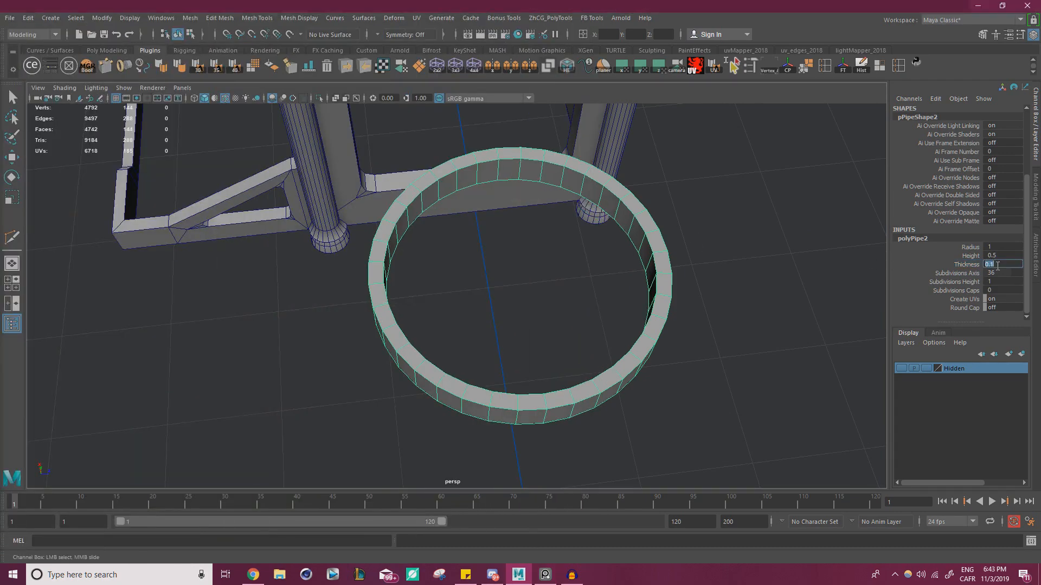
- Set the pipe's Thickness to 0.15 and compare the ring with the typewriter reference photos
key(Return)
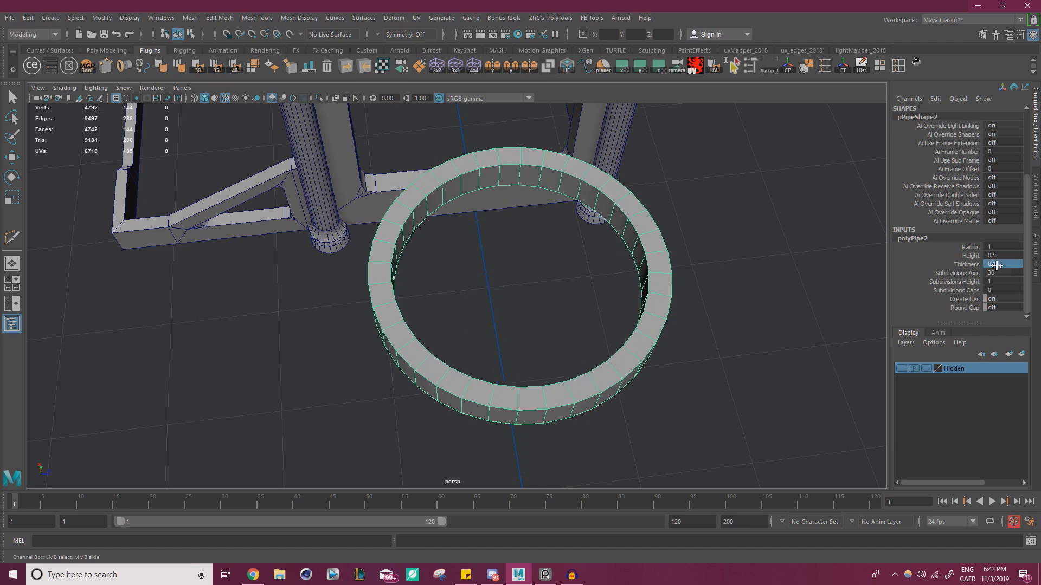
key(alt+Tab)
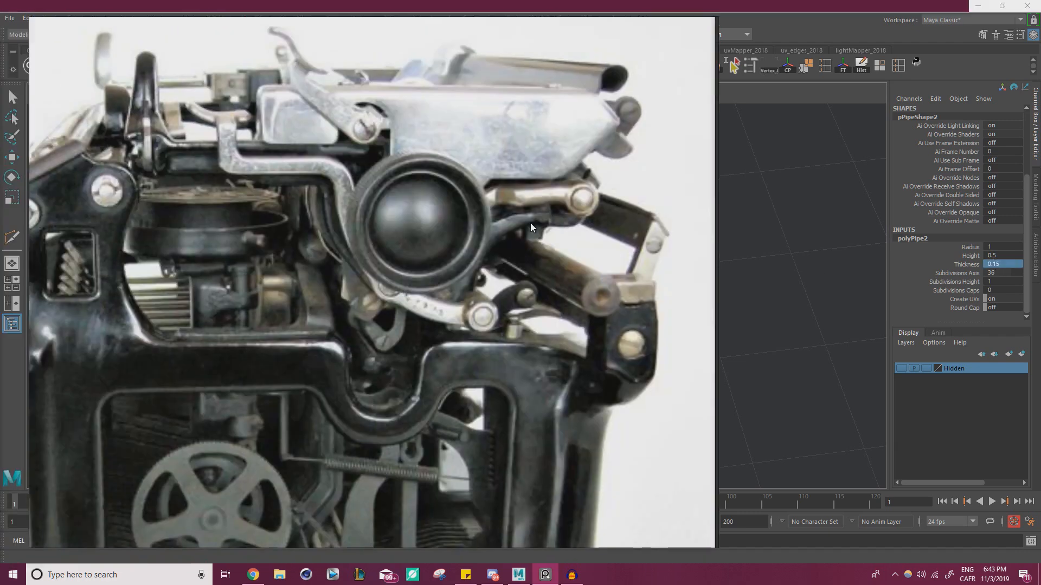
scroll(530, 223, down, 8)
middle_drag(704, 425, 295, 132)
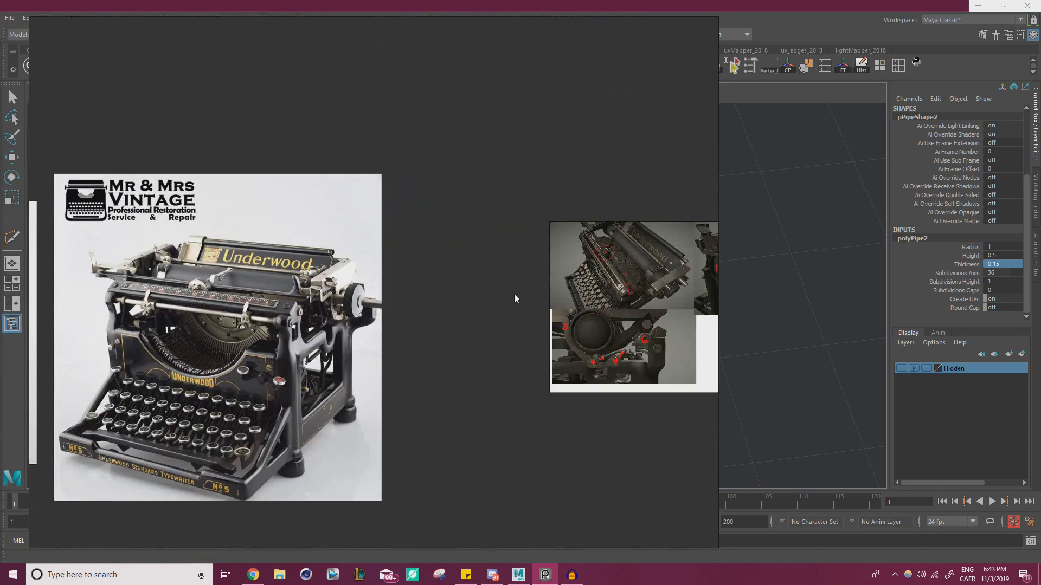
middle_drag(704, 337, 514, 278)
right_drag(514, 278, 0, 249)
click(665, 381)
click(624, 360)
key(w)
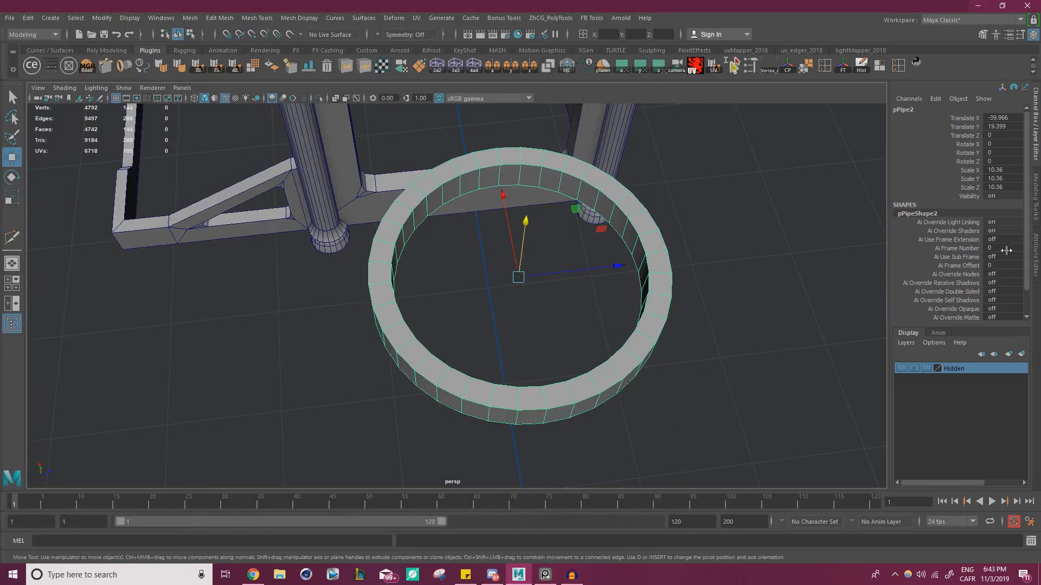
- Set the pipe's Thickness to 0.175 in its construction inputs
scroll(986, 257, down, 2)
click(916, 307)
scroll(982, 292, down, 5)
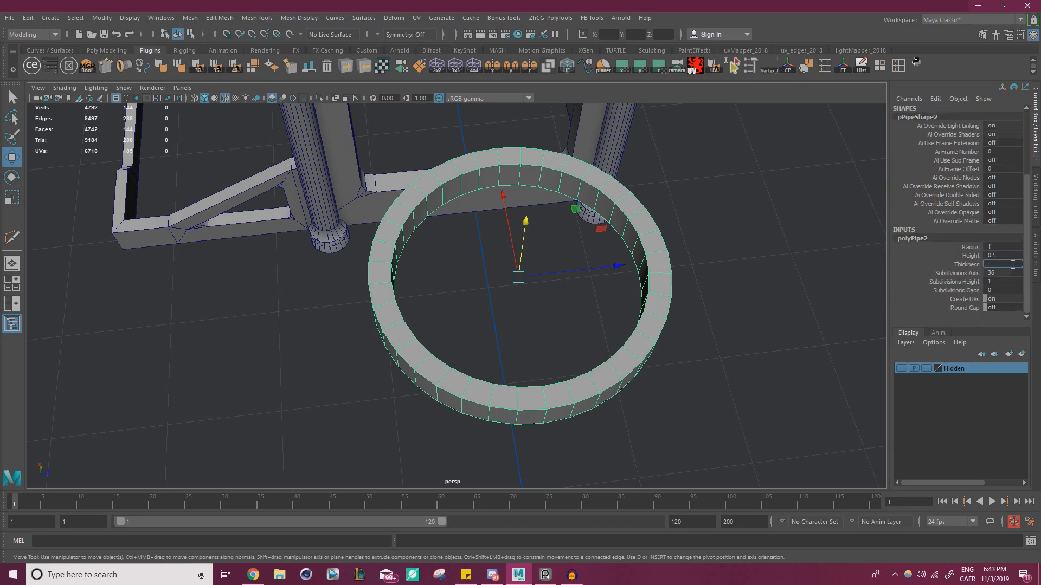
key(Return)
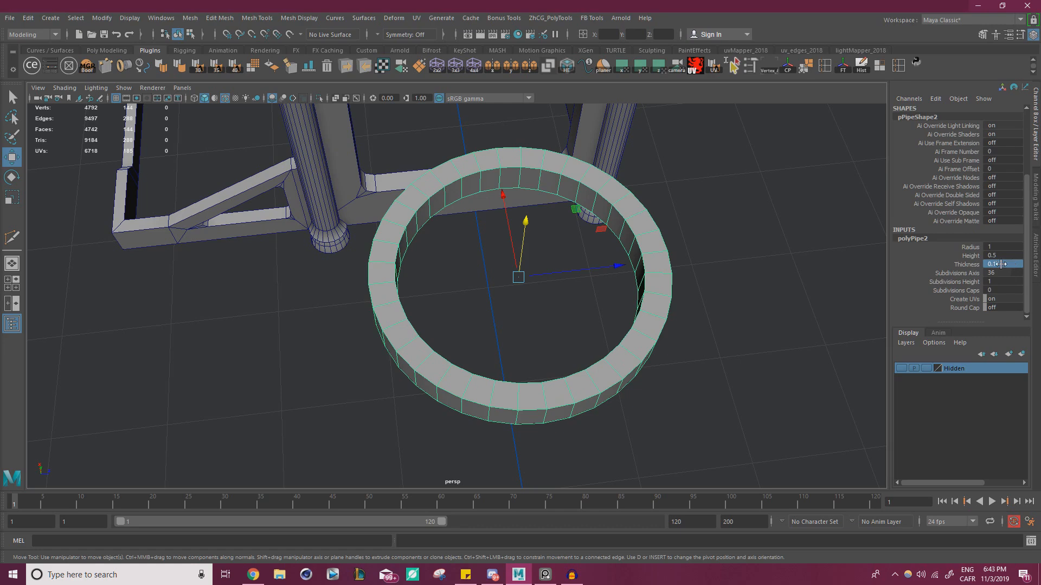
- Stand the ring upright by rotating it to 90 degrees about Z, facing the typewriter's side
alt+drag(640, 246, 645, 263)
key(r)
alt+drag(621, 308, 643, 293)
key(e)
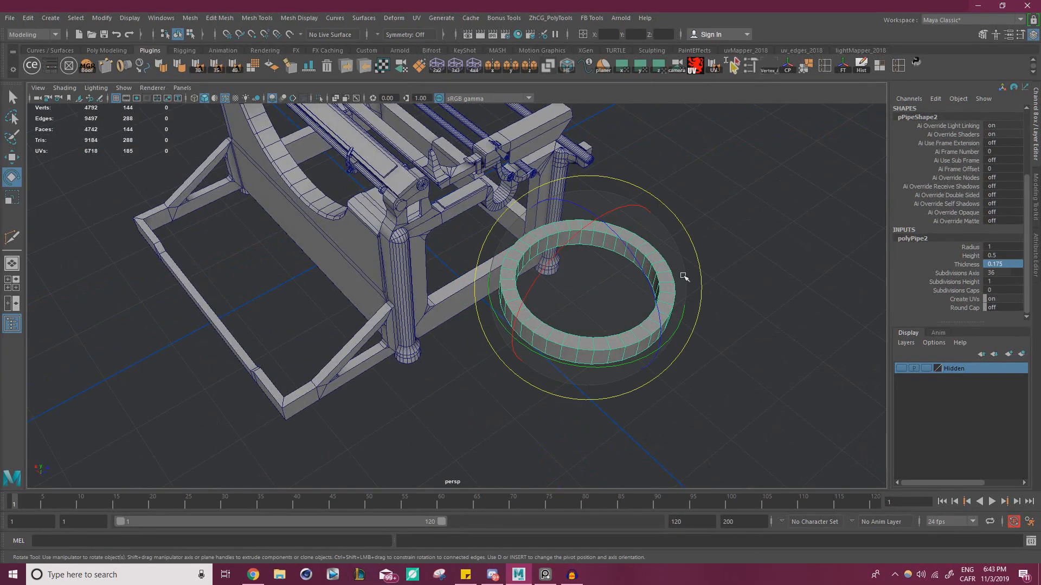
drag(633, 254, 760, 239)
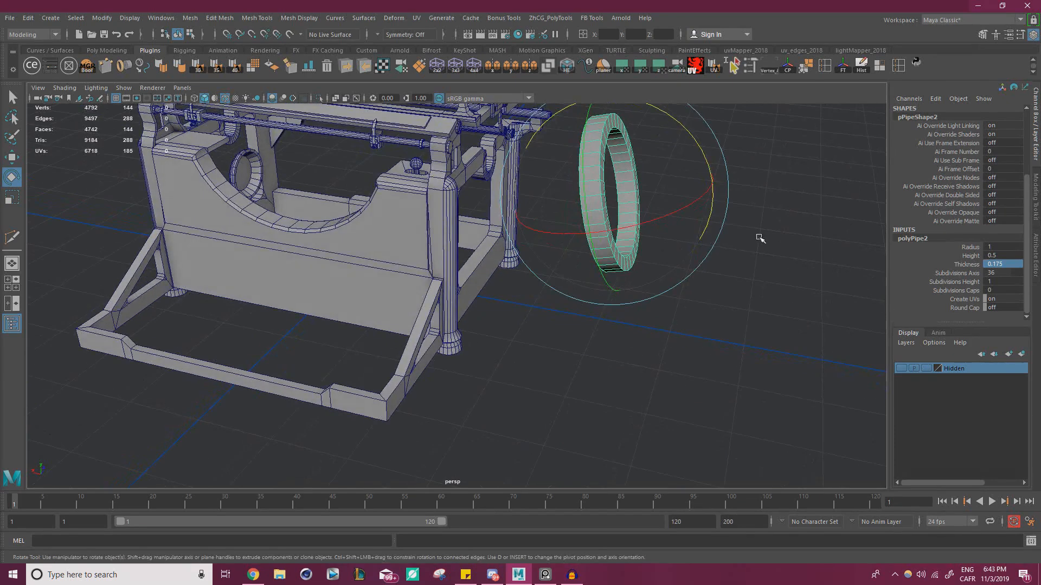
drag(699, 206, 693, 131)
key(w)
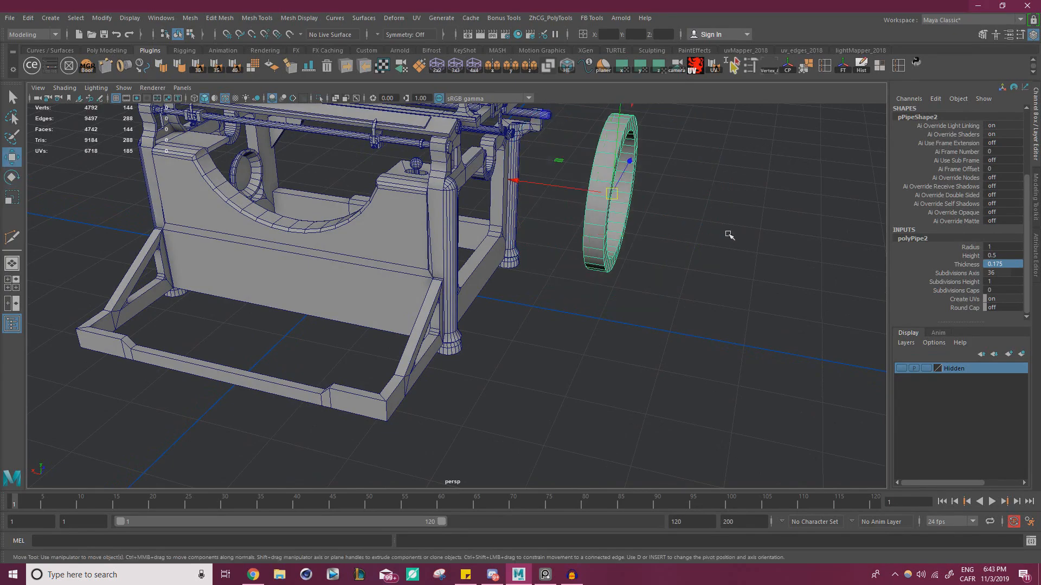
- Scale the ring uniformly to about 5.516 and move it beside the carriage end, behind the curved side arm
mouse_move(727, 233)
alt+mouse_down()
mouse_move(669, 244)
mouse_move(732, 260)
mouse_move(789, 295)
mouse_move(727, 239)
alt+mouse_up()
key(r)
key(w)
drag(693, 270, 477, 266)
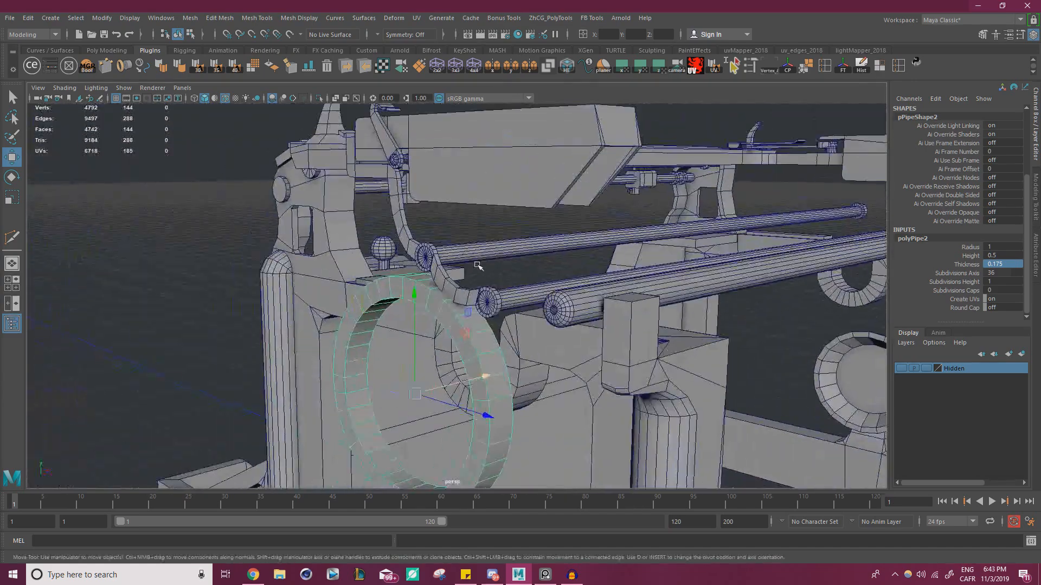
drag(414, 308, 437, 190)
alt+drag(464, 203, 622, 309)
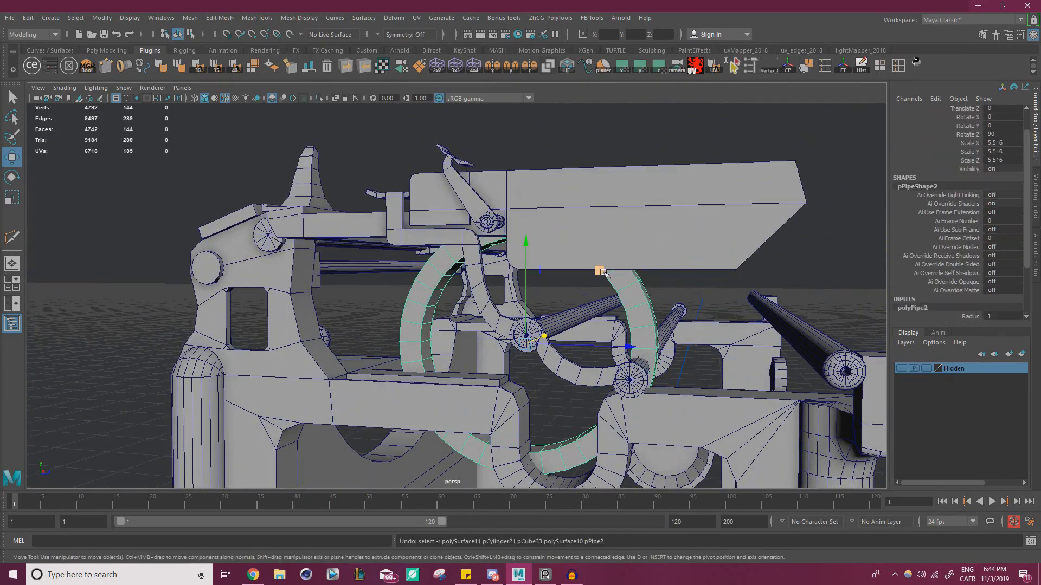
alt+drag(600, 272, 632, 208)
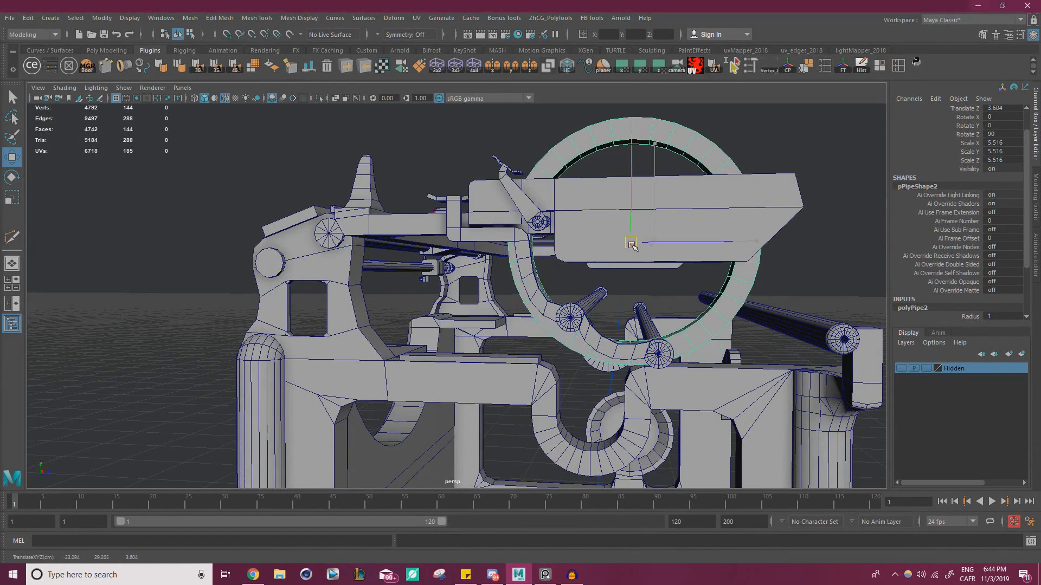
- Shrink the ring's diameter to about 4.349 in Scale X and Z, keeping its depth, and reposition it near Translate Z 3.662
key(r)
drag(733, 168, 733, 256)
key(w)
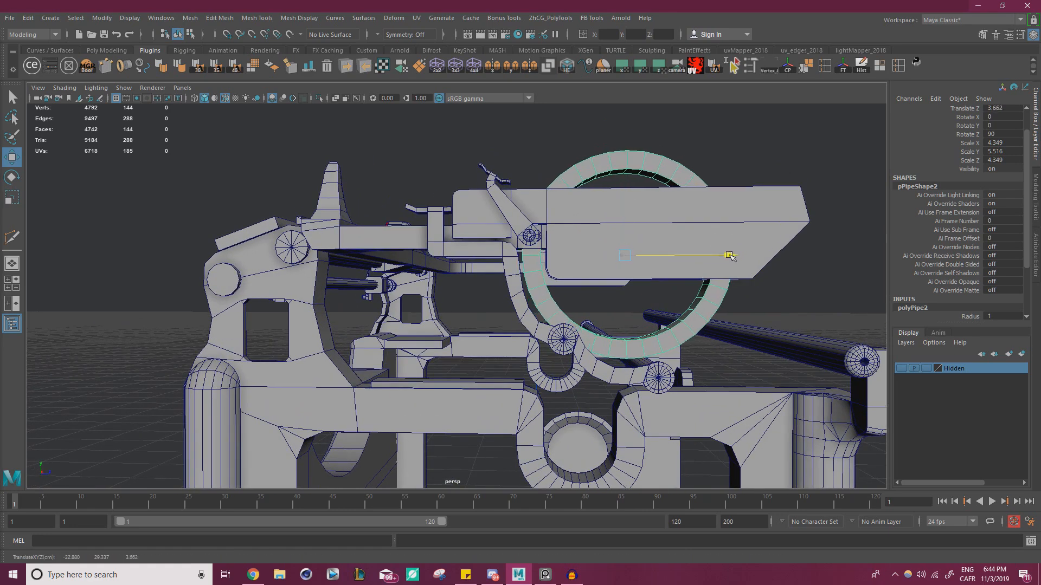
- Select the ring's inner face loop, scale it slightly to adjust the wall width, and return to object selection
key(r)
alt+right_drag(671, 317, 729, 325)
alt+drag(729, 325, 666, 359)
alt+middle_drag(665, 359, 574, 314)
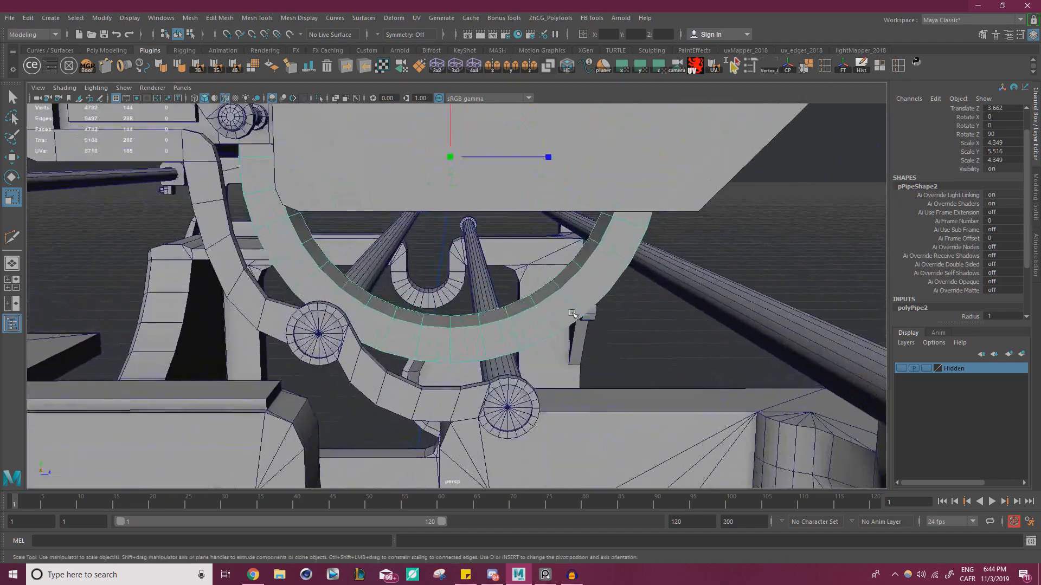
right_drag(558, 263, 560, 311)
alt+drag(560, 312, 568, 298)
double_click(568, 297)
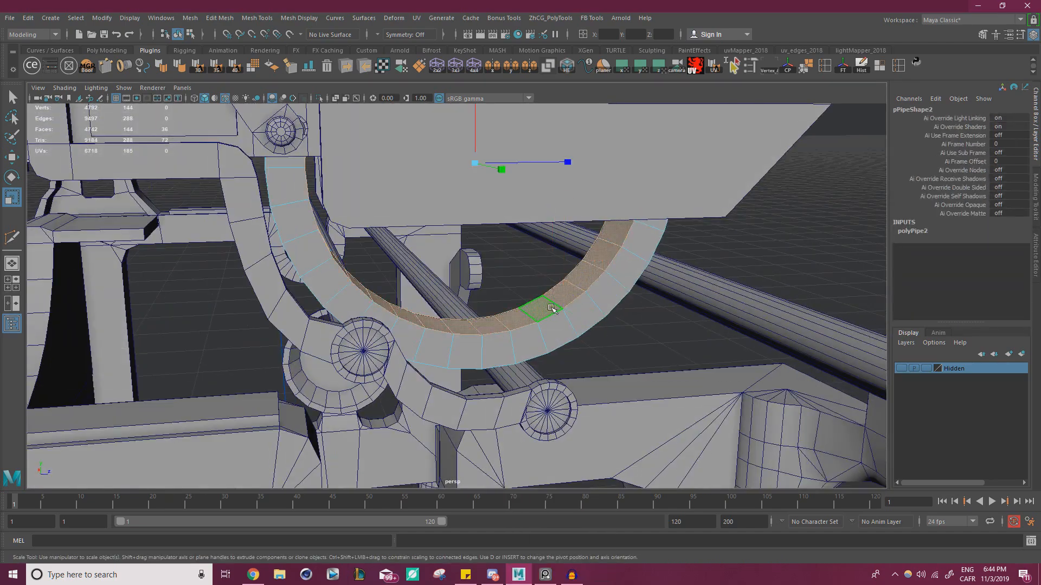
alt+drag(575, 261, 533, 194)
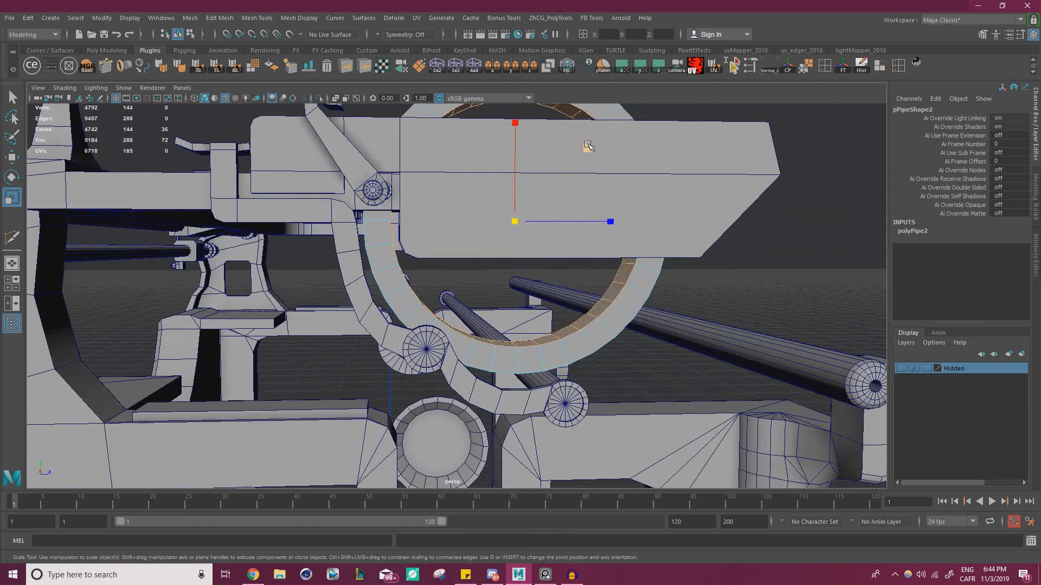
drag(587, 145, 590, 151)
key(w)
key(r)
key(w)
right_drag(621, 291, 678, 246)
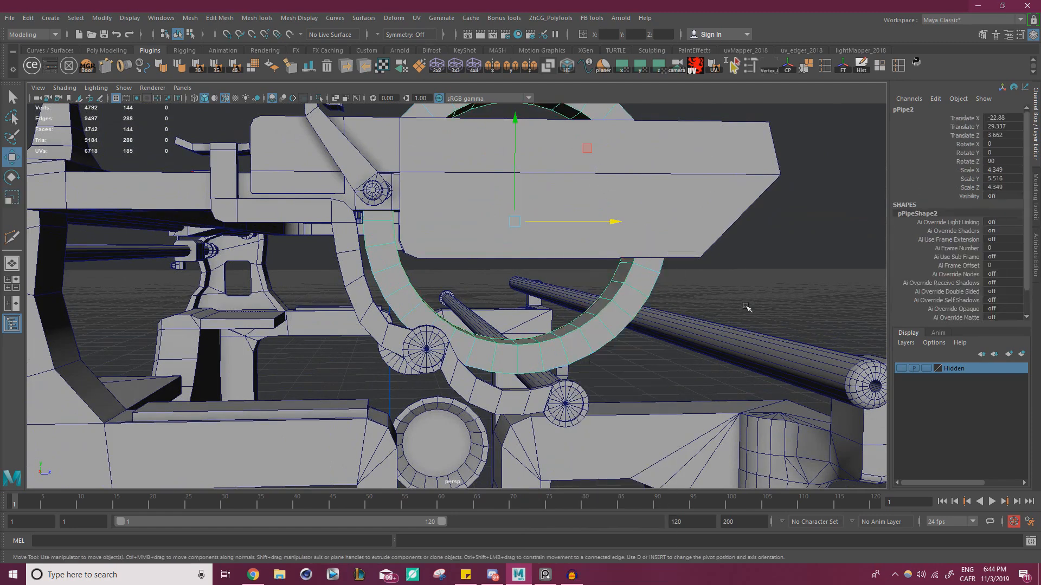
- Reselect the ring and shift it behind the curved side arm to Translate X -23.561 and Translate Z 3.57
click(745, 306)
click(582, 314)
alt+drag(580, 312, 597, 258)
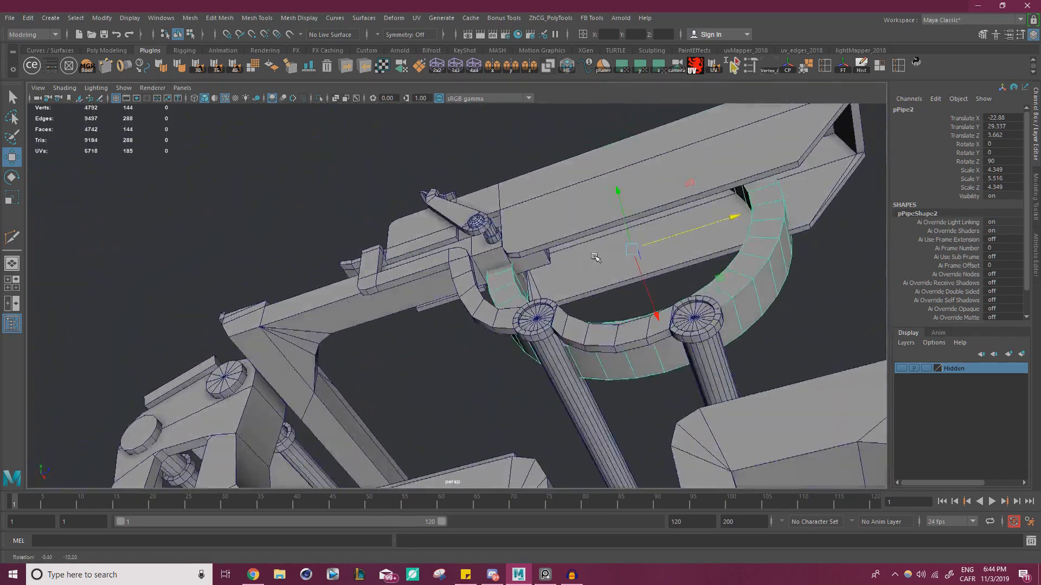
alt+right_drag(597, 258, 672, 314)
drag(699, 306, 422, 227)
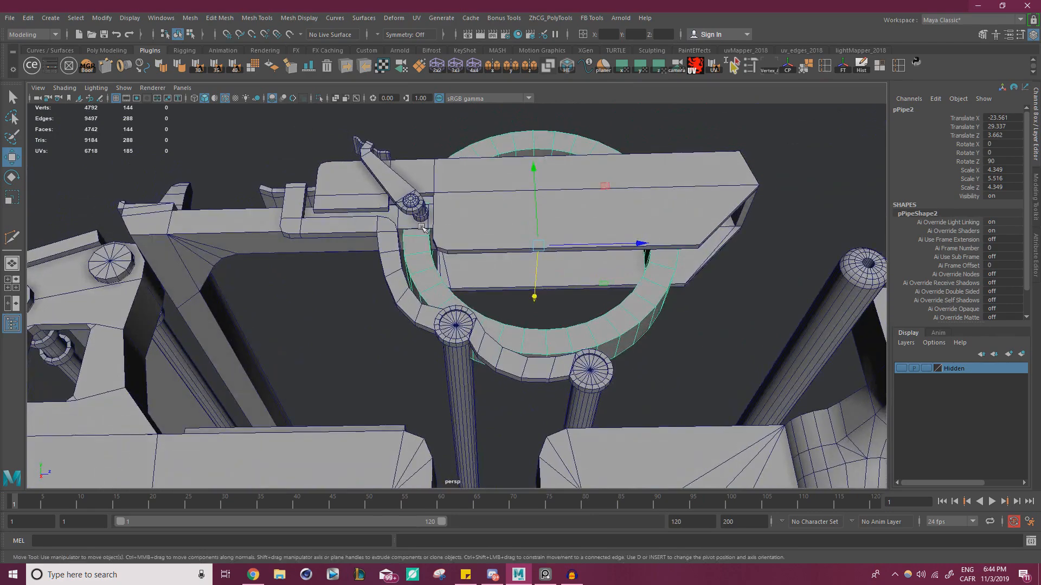
alt+right_drag(475, 243, 585, 298)
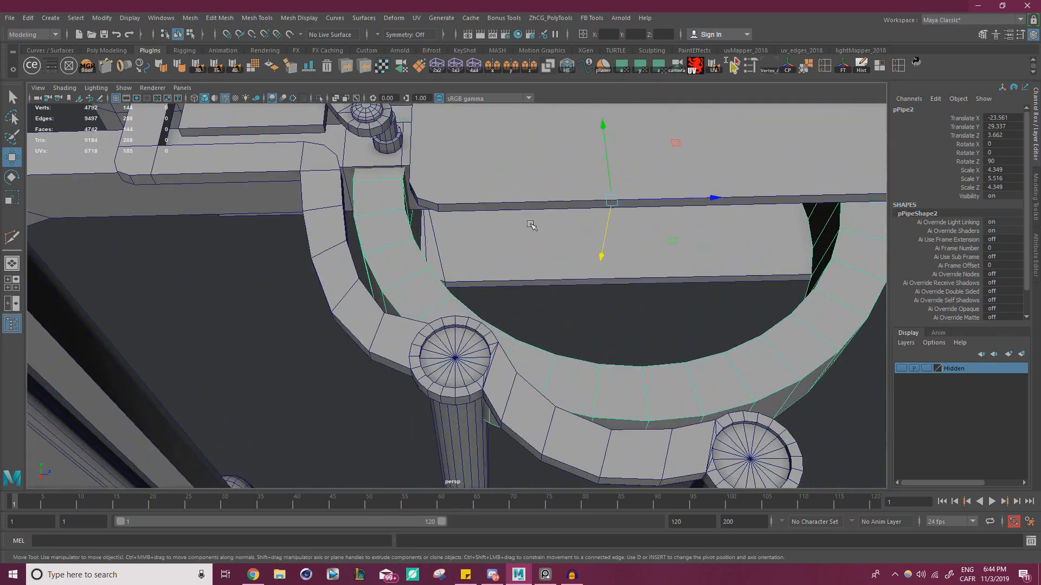
drag(723, 196, 711, 197)
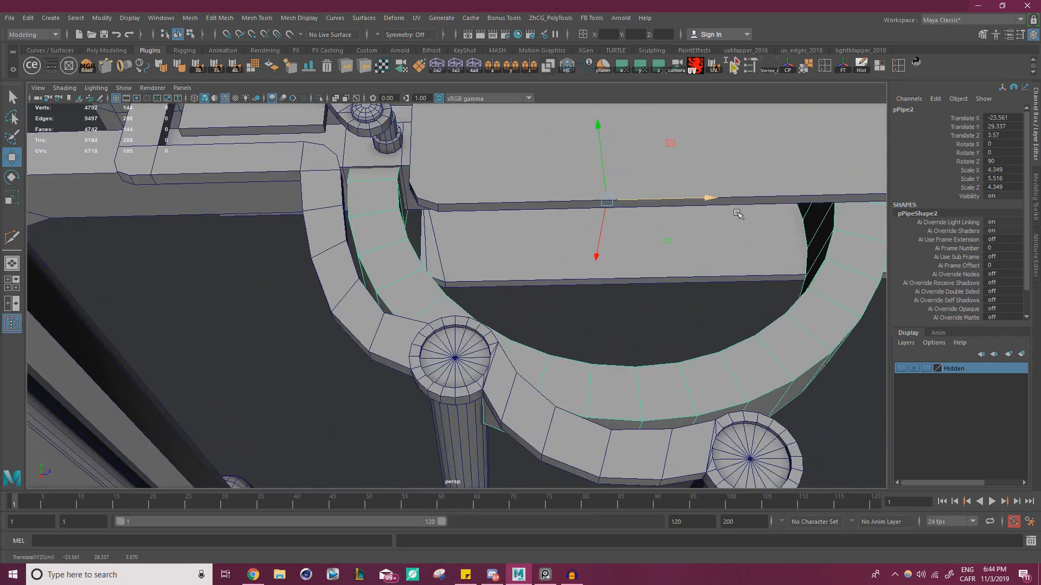
alt+right_drag(734, 207, 416, 260)
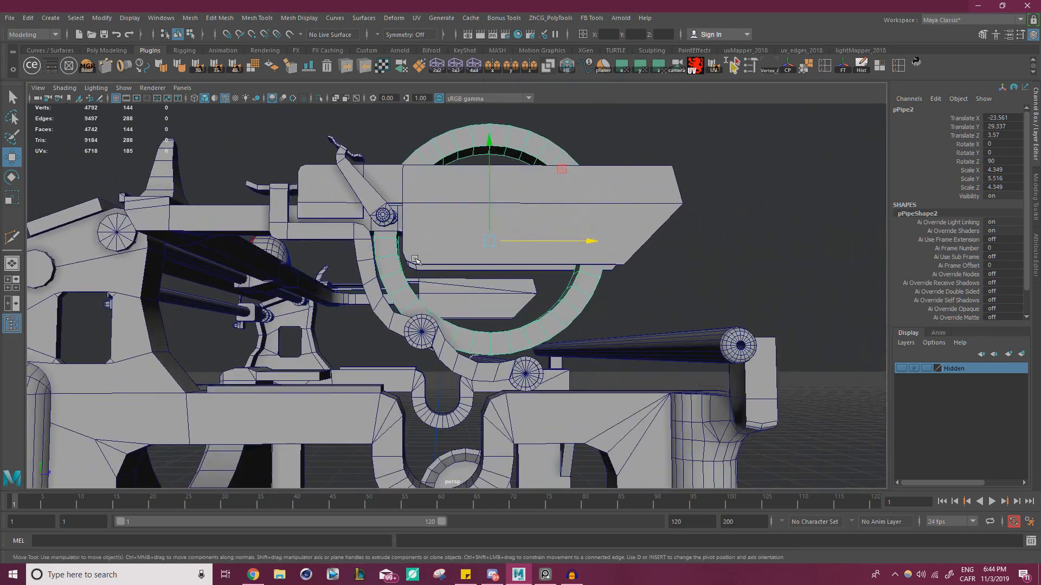
- Enlarge the ring's diameter to 4.7 in Scale X and Z and shift it to Translate Z 3.864
key(r)
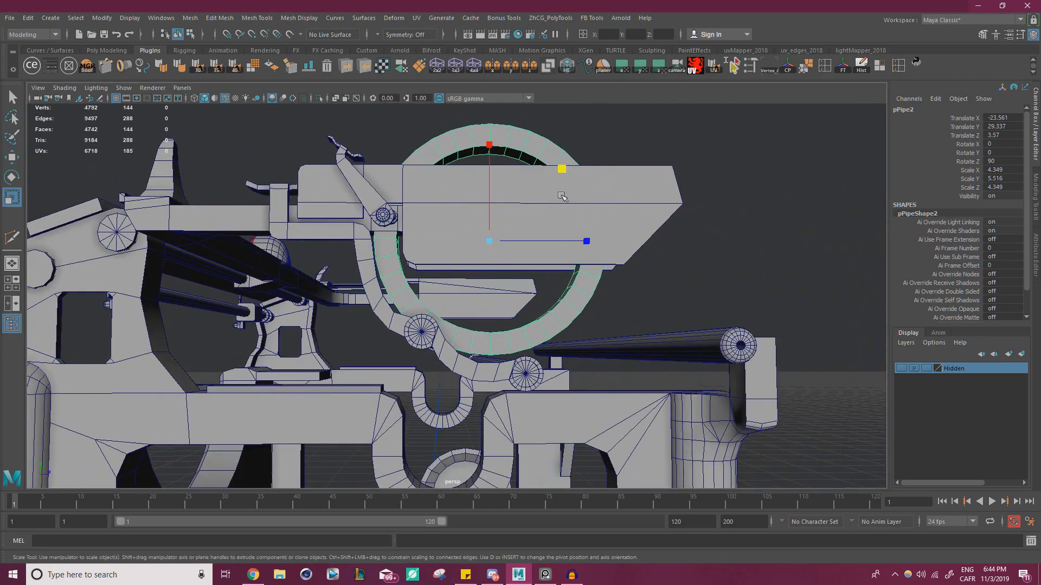
mouse_move(567, 176)
mouse_down()
mouse_move(564, 164)
mouse_move(560, 178)
mouse_up()
key(w)
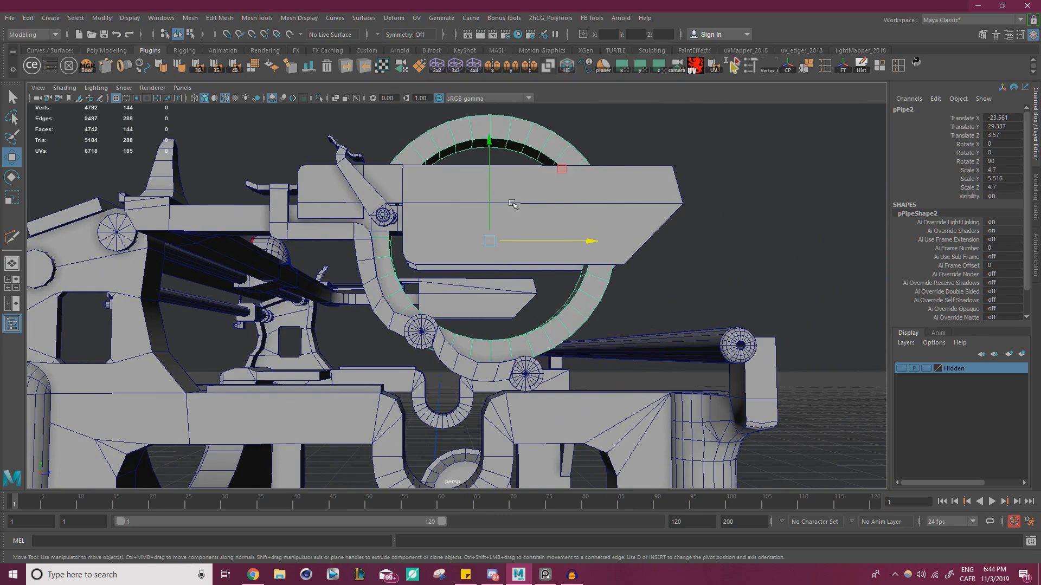
alt+right_drag(512, 203, 607, 205)
drag(607, 205, 617, 204)
alt+right_drag(594, 221, 307, 262)
alt+drag(307, 263, 378, 241)
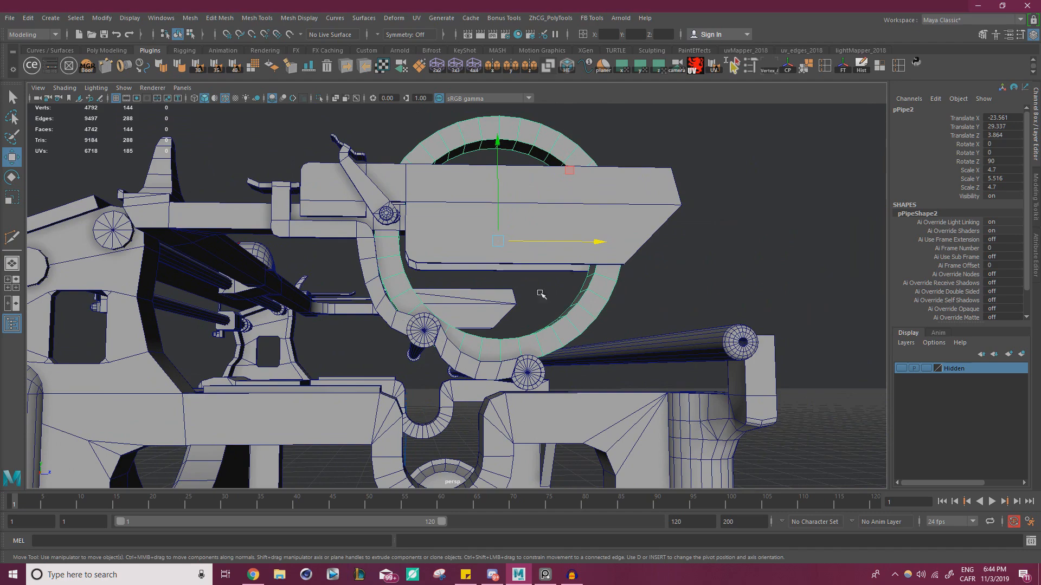
- Reduce the ring's diameter to 3.82 in Scale X and Z and move it to Translate Z 3.074
alt+drag(357, 292, 324, 287)
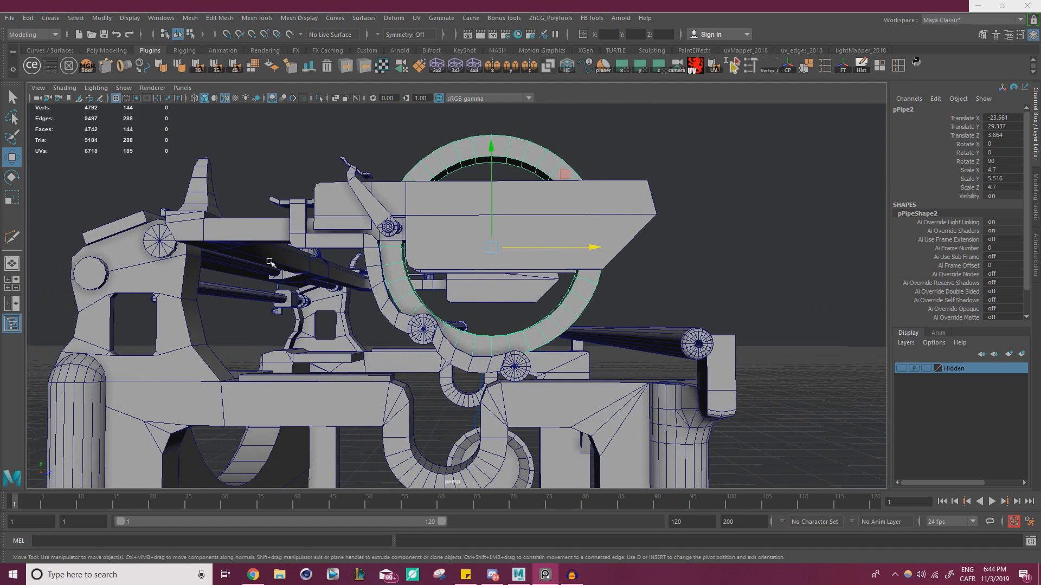
alt+drag(640, 216, 574, 248)
key(r)
key(w)
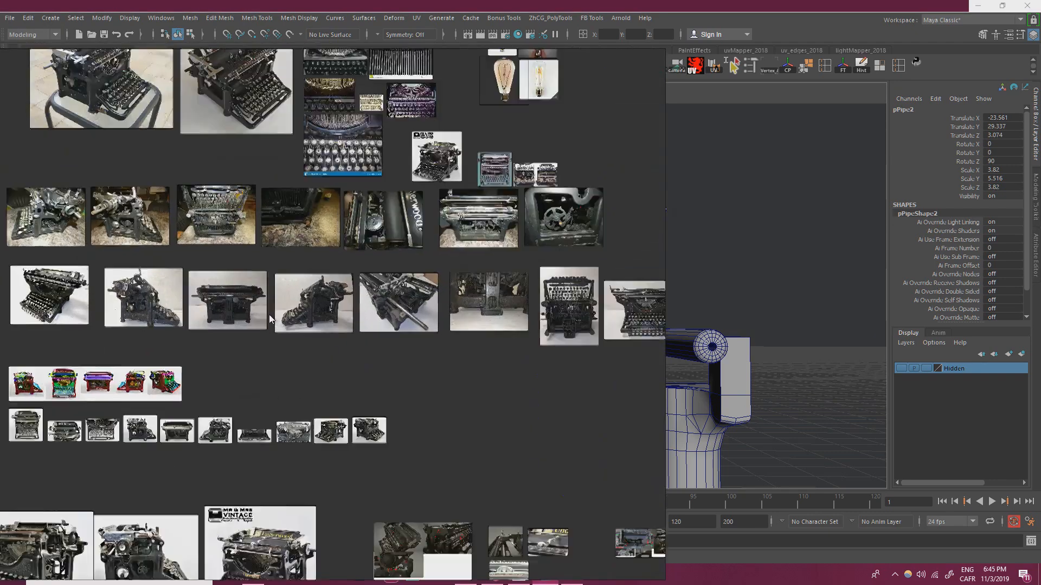
- Check the carriage end in the close-up side reference photo and reposition the ring to Translate Y 28.515 and Translate Z 3.095
scroll(277, 315, up, 5)
scroll(409, 293, up, 7)
middle_drag(418, 231, 405, 295)
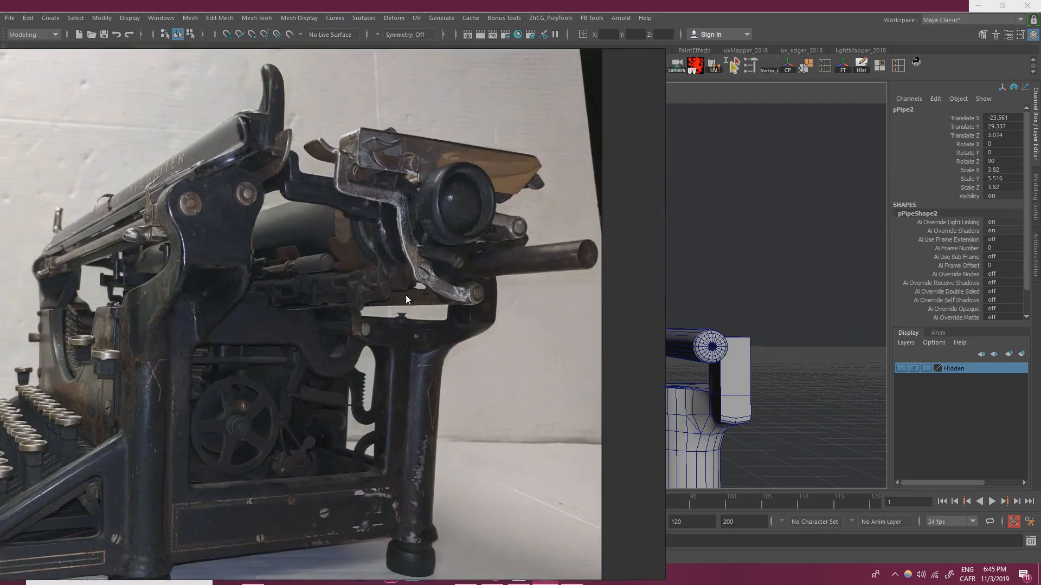
scroll(395, 223, up, 3)
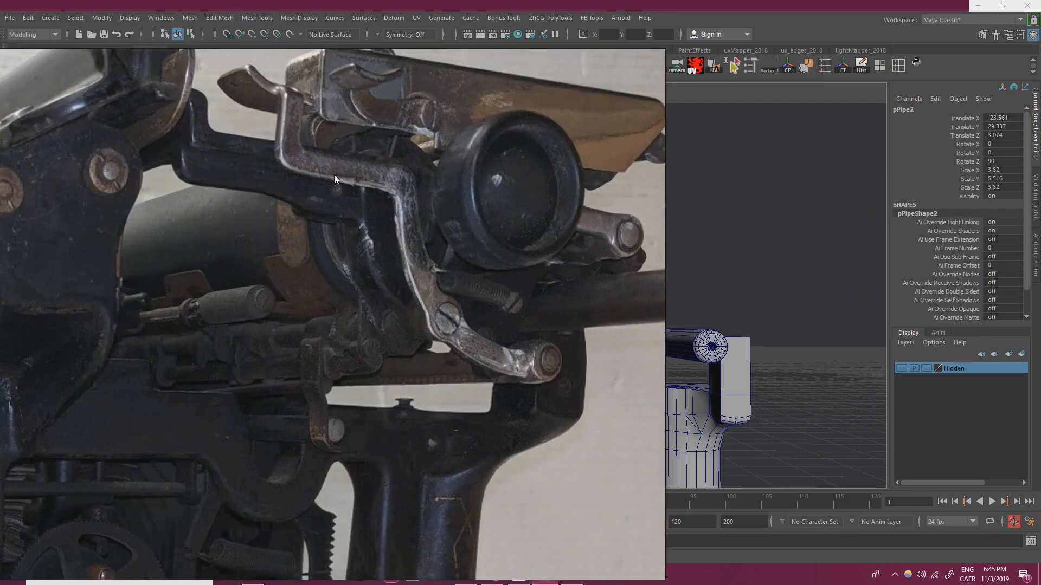
right_drag(504, 267, 0, 277)
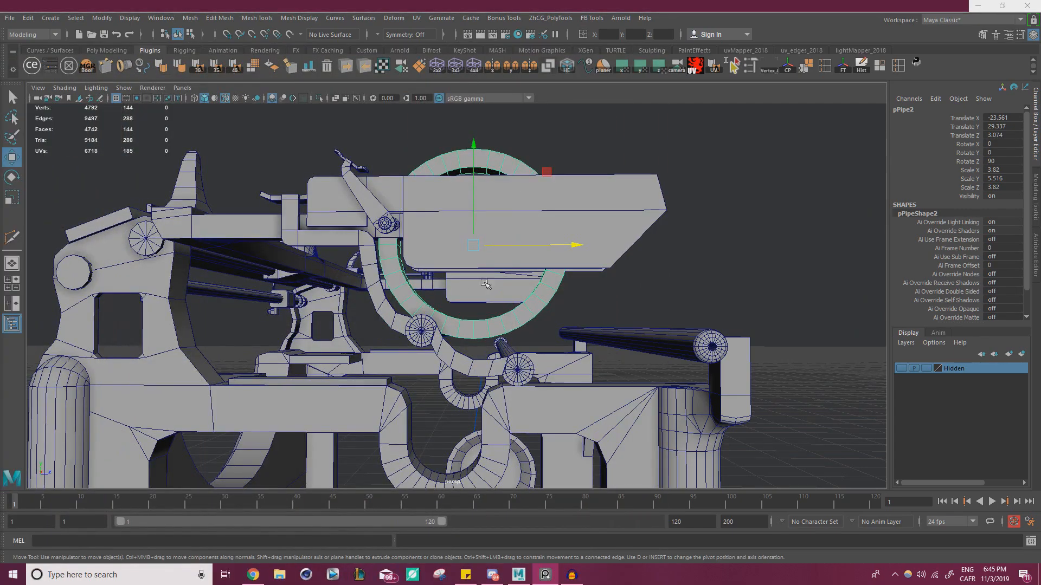
alt+middle_drag(490, 272, 515, 294)
scroll(515, 294, up, 3)
mouse_move(518, 297)
alt+mouse_down()
mouse_move(530, 297)
mouse_move(521, 284)
alt+mouse_up()
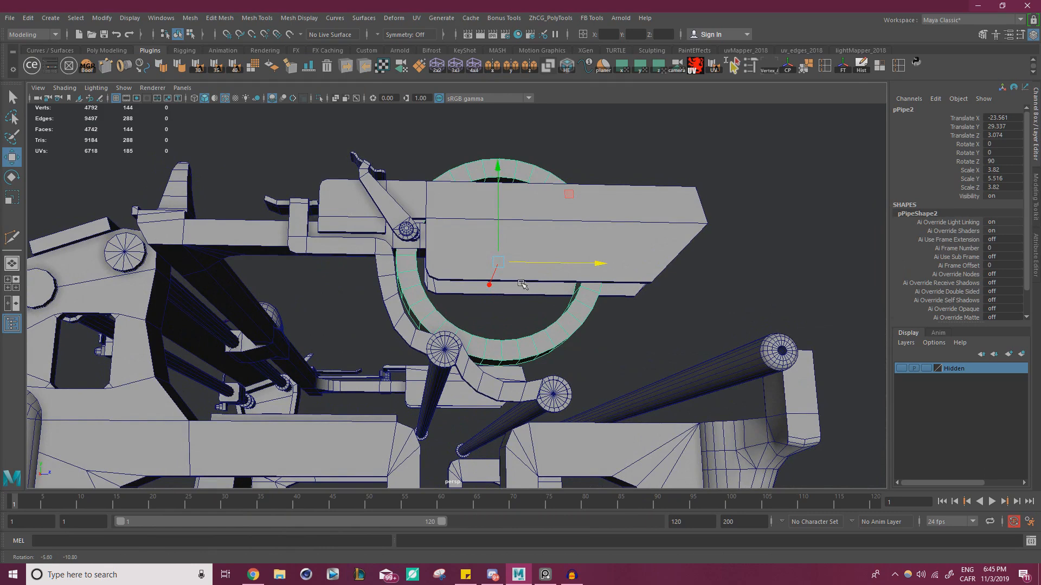
key(bracketleft)
drag(503, 196, 503, 217)
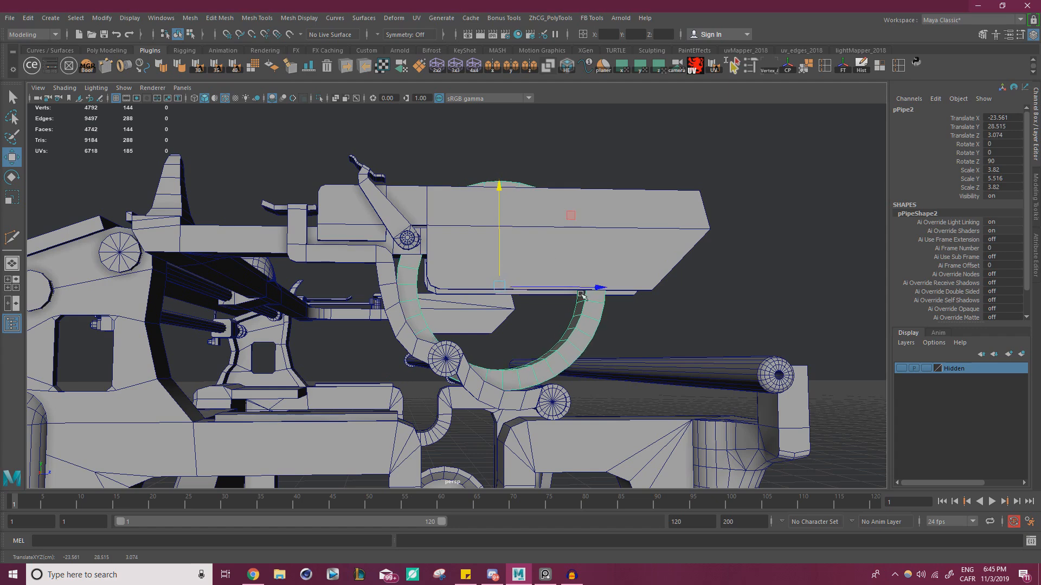
drag(581, 295, 592, 289)
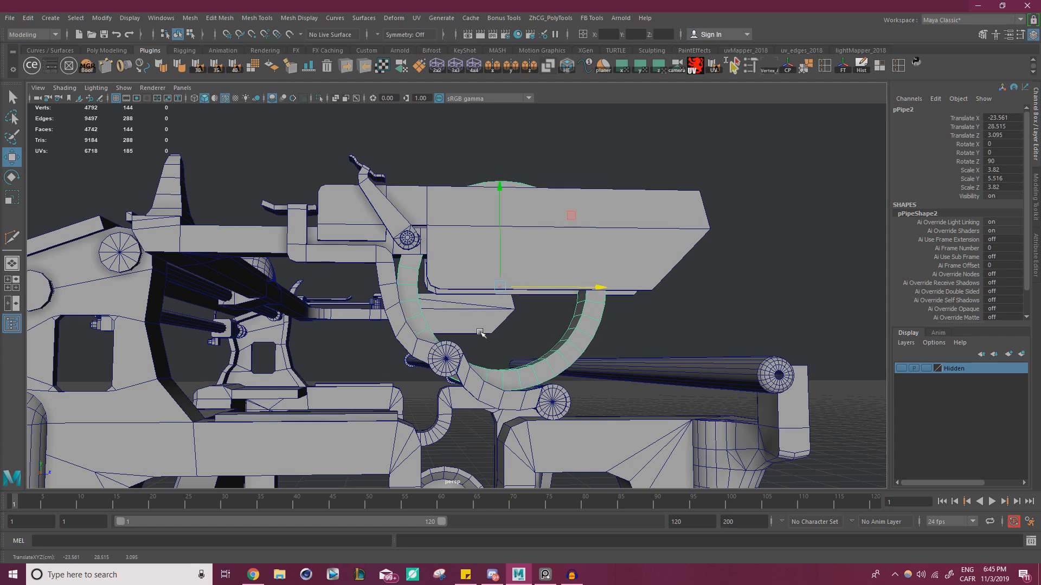
- Inspect the ring's fit against the curved side arm and the carriage end plate
alt+right_drag(632, 278, 591, 282)
alt+drag(523, 247, 542, 273)
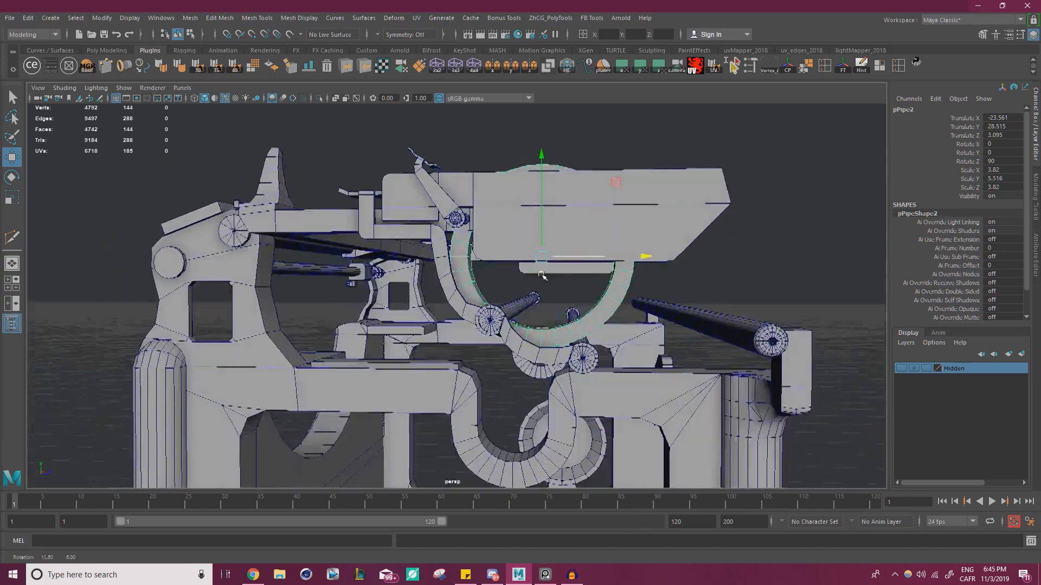
alt+right_drag(542, 274, 569, 292)
alt+middle_drag(523, 246, 494, 301)
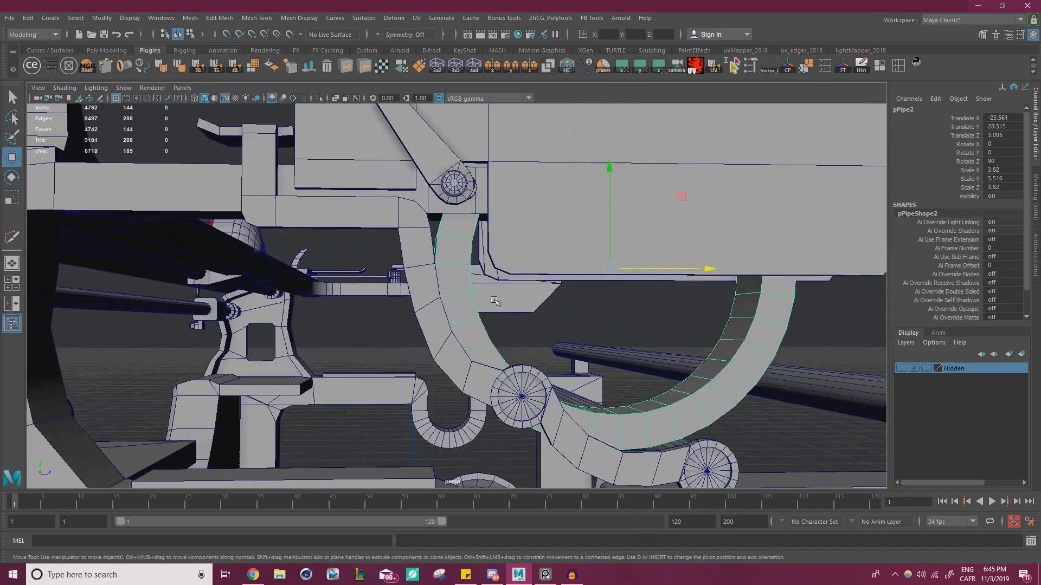
- Delete a group of faces from the upper part of the pipe ring behind the carriage end plate
alt+right_drag(494, 301, 526, 300)
right_drag(453, 253, 455, 283)
alt+right_drag(404, 255, 480, 247)
alt+middle_drag(480, 247, 471, 272)
alt+right_drag(473, 272, 413, 266)
alt+drag(413, 267, 540, 181)
key(Delete)
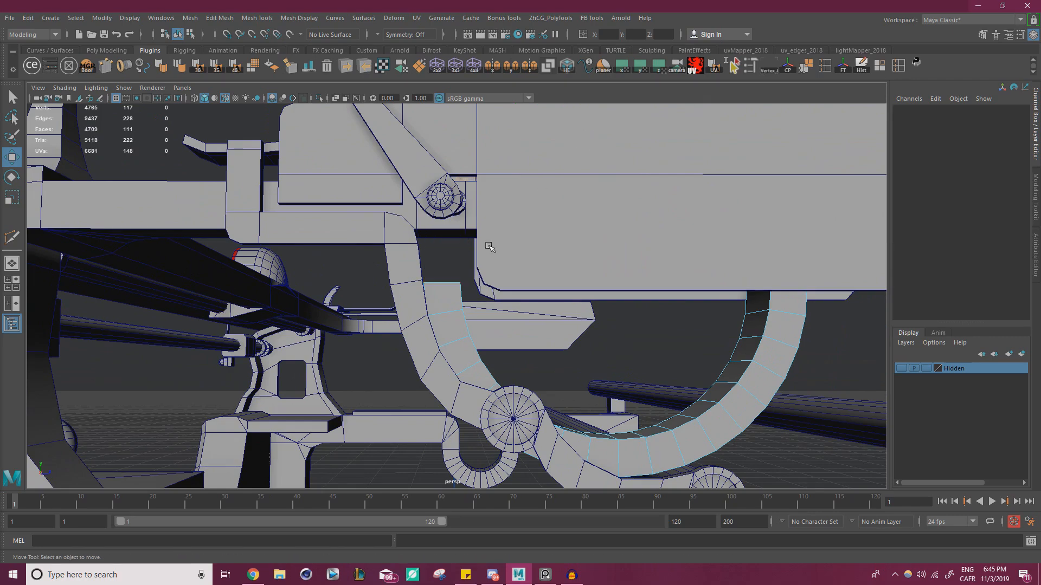
- Delete the ring's topmost faces on the far side where it reaches the underside of the carriage end plate
alt+right_drag(545, 282, 510, 284)
alt+middle_drag(618, 281, 465, 243)
alt+middle_drag(510, 356, 501, 289)
alt+drag(502, 289, 472, 324)
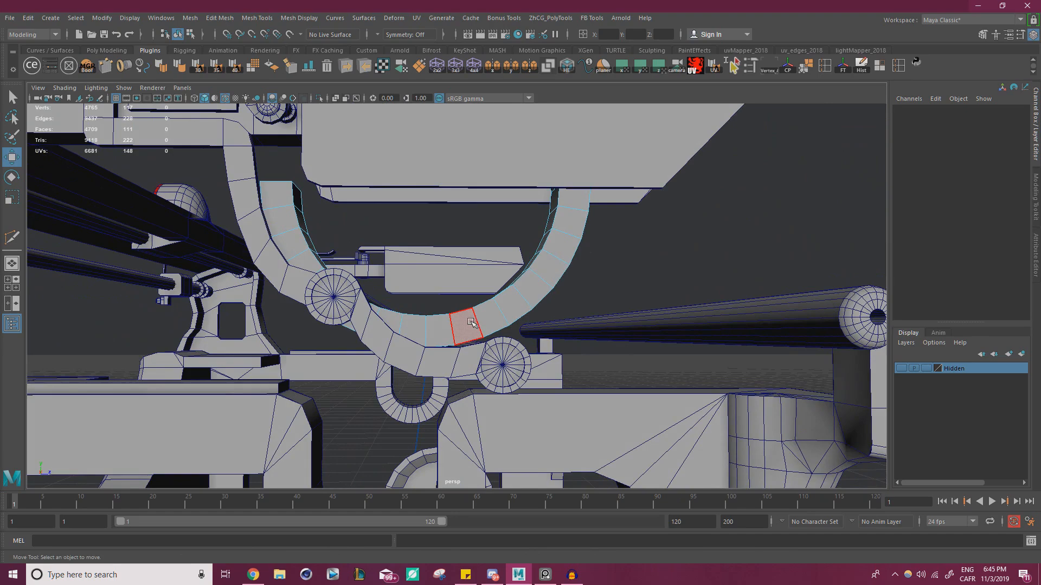
alt+drag(557, 272, 506, 278)
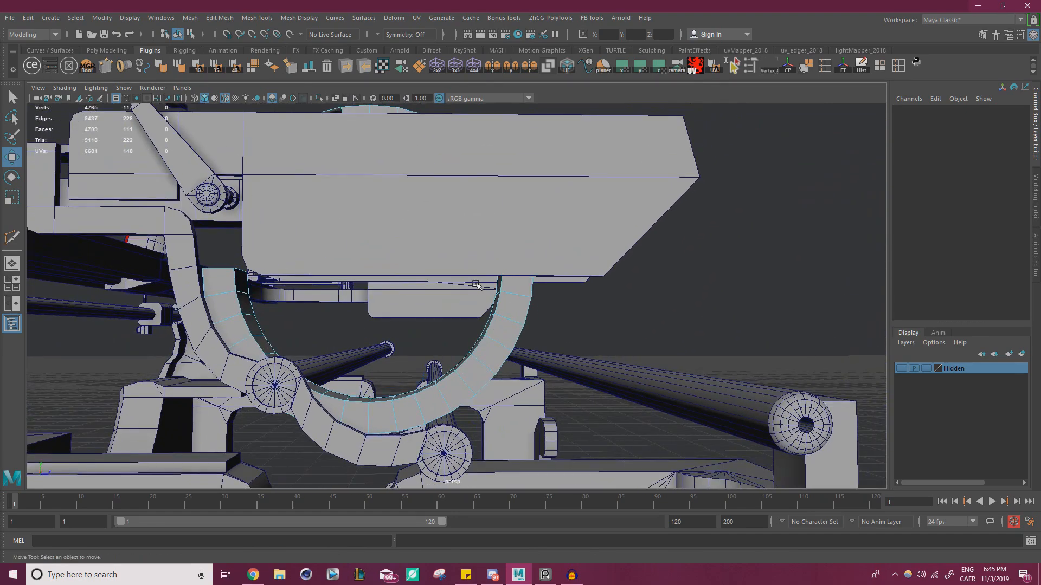
click(474, 284)
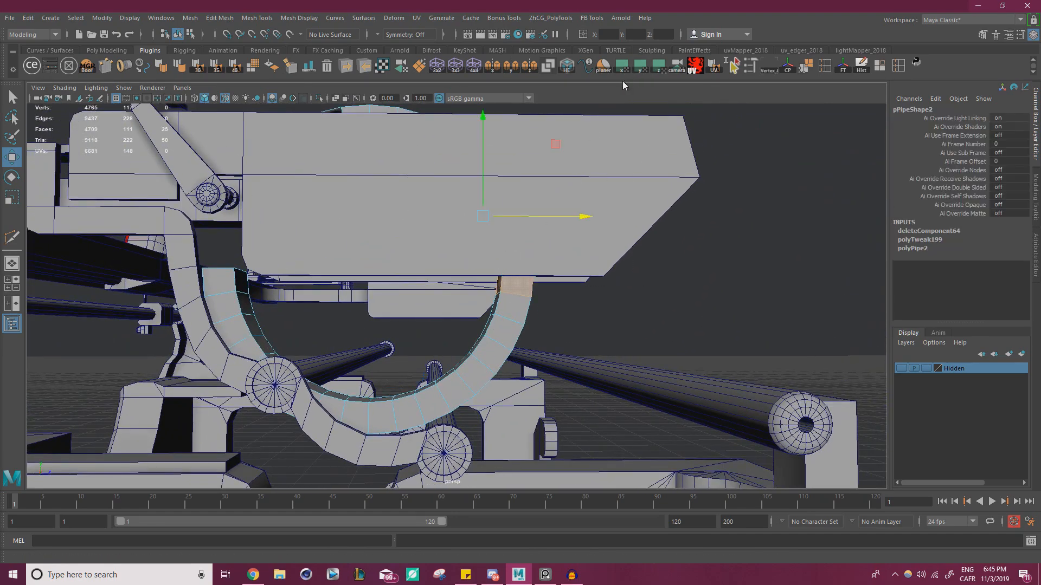
key(Delete)
- Reveal the hidden part of the ring in wireframe, delete the leftover upper arc, and return to shaded display
click(195, 100)
alt+drag(353, 186, 474, 274)
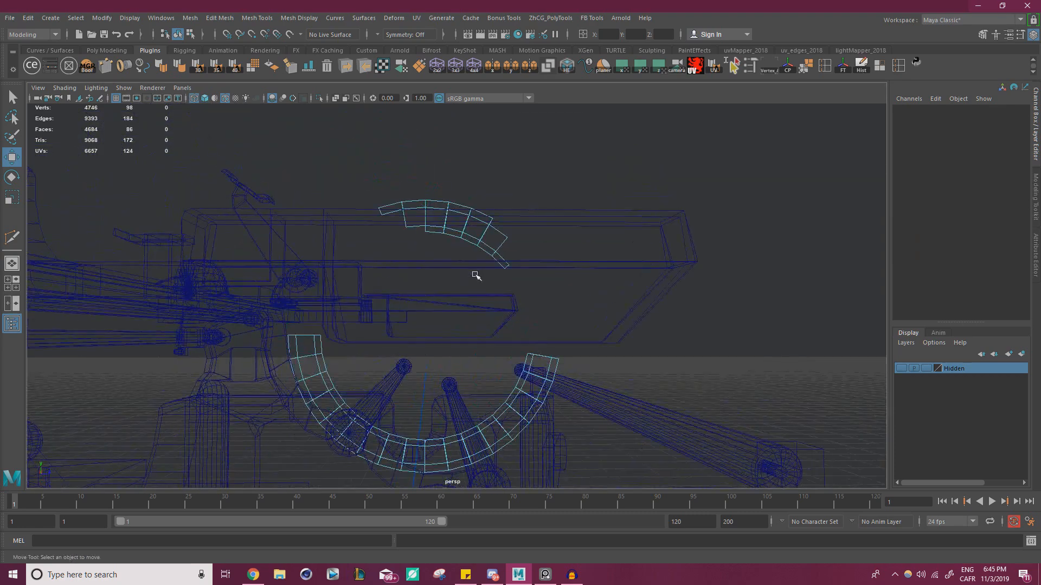
click(474, 269)
key(Delete)
click(362, 171)
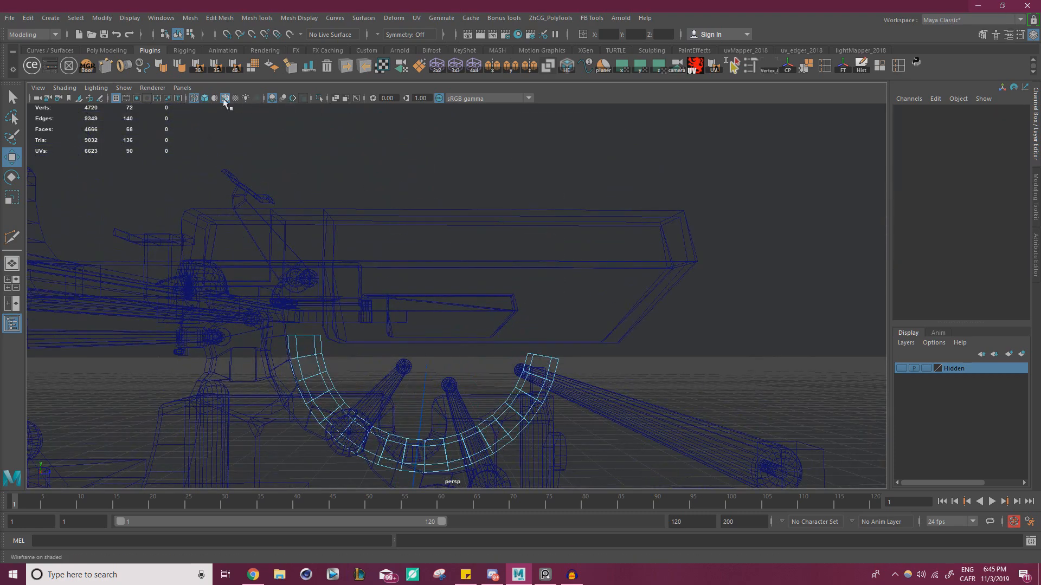
click(204, 98)
- Extrude the open border edges at the half ring's arm-side end straight up to the underside of the carriage bracket
alt+right_drag(397, 205, 560, 258)
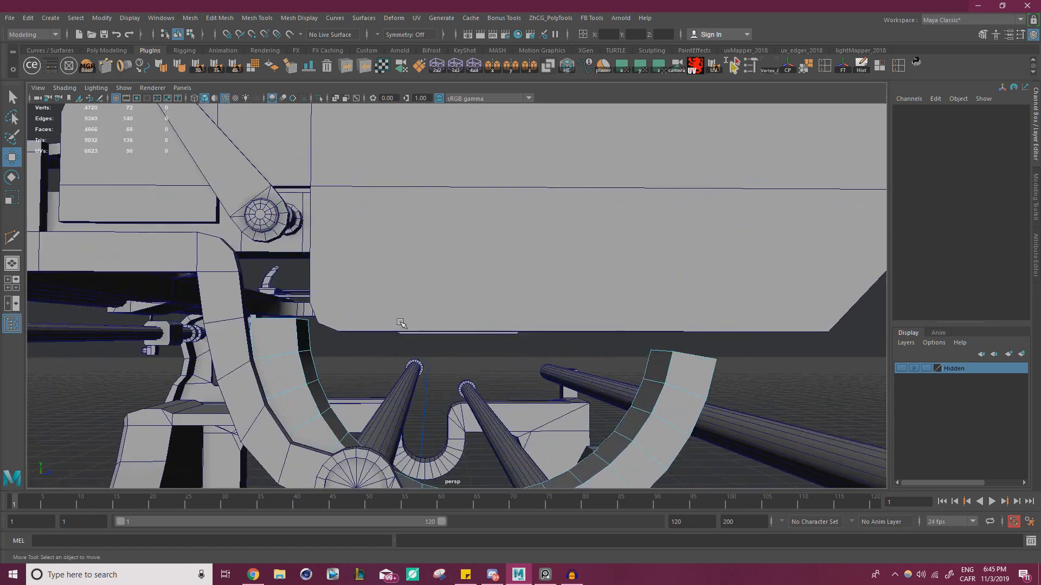
alt+drag(399, 321, 434, 347)
alt+middle_drag(434, 347, 510, 267)
scroll(509, 267, up, 3)
double_click(401, 239)
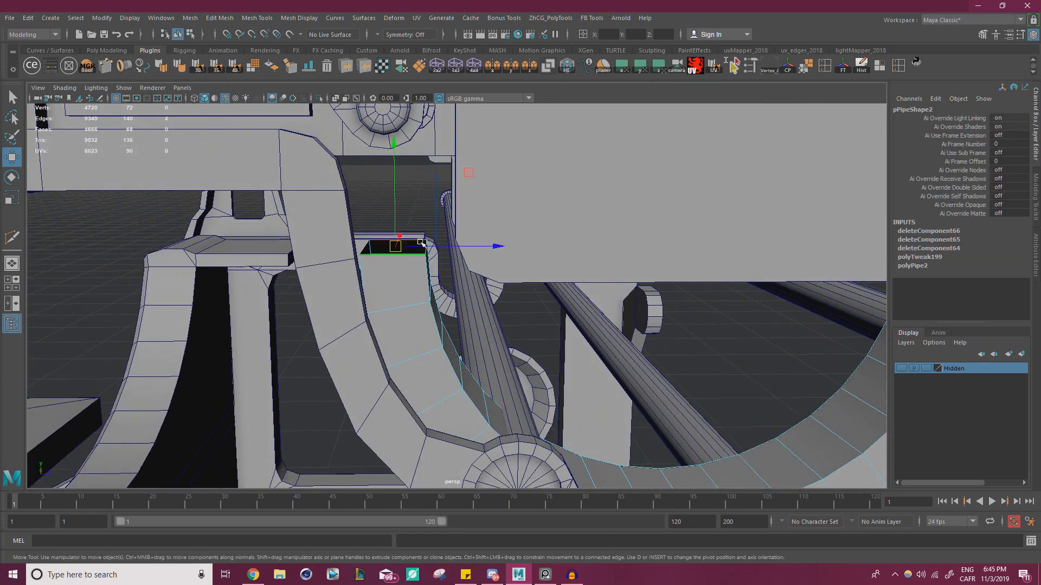
alt+middle_drag(382, 182, 435, 252)
shift+drag(442, 251, 441, 182)
alt+drag(477, 260, 433, 211)
alt+right_drag(433, 211, 503, 244)
alt+drag(503, 244, 445, 179)
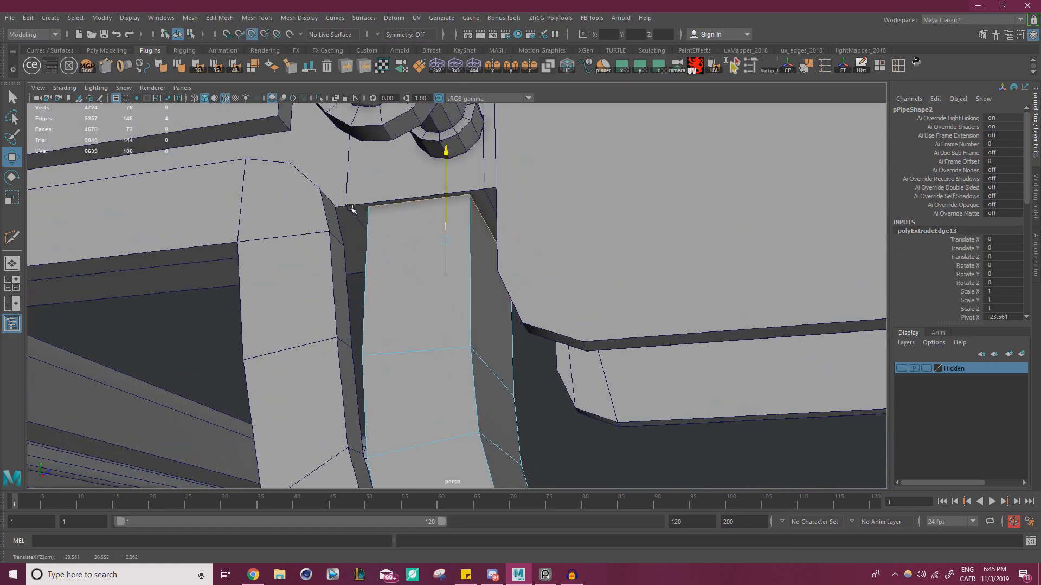
- Select the half ring's outward-facing band of faces from end to end and reposition it along X with vertex snapping
alt+right_drag(456, 257, 415, 260)
alt+middle_drag(414, 260, 378, 211)
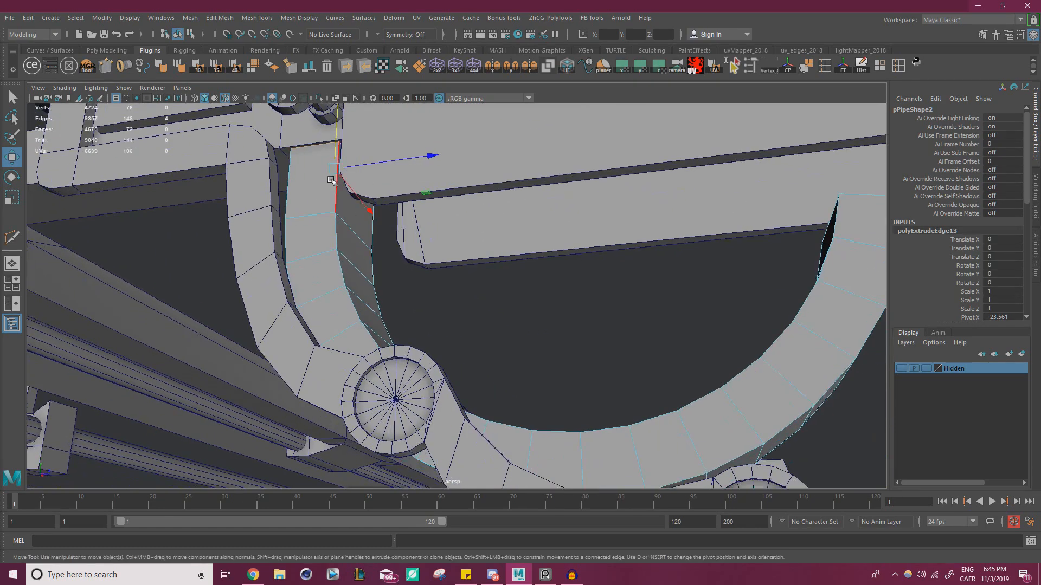
right_drag(327, 194, 271, 179)
click(310, 182)
shift+double_click(705, 255)
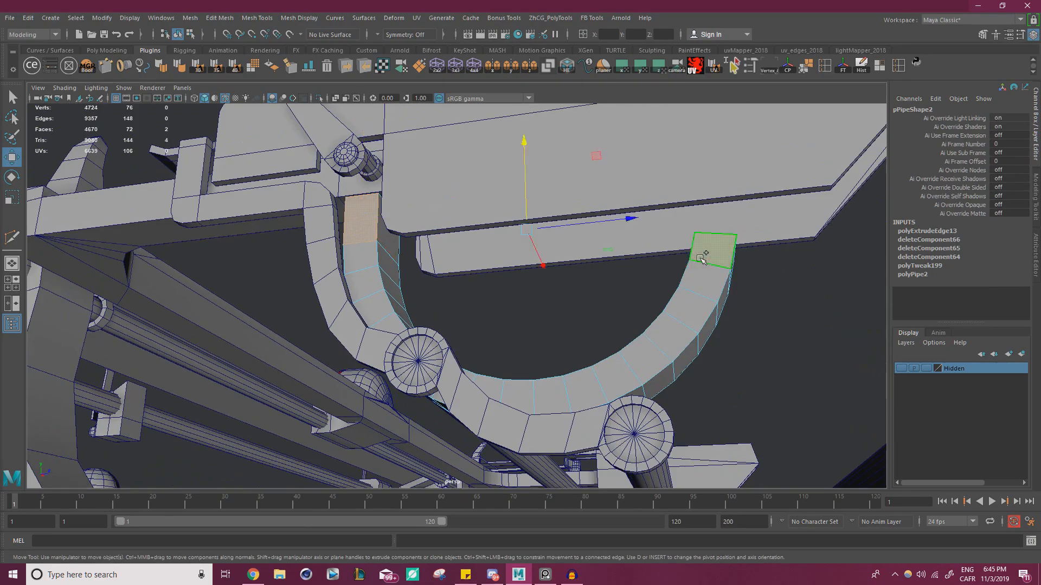
alt+drag(699, 258, 585, 285)
alt+right_drag(585, 285, 605, 307)
alt+middle_drag(605, 306, 599, 343)
key(v)
drag(669, 289, 497, 276)
- Select the half ring's inward-facing side band of faces and reposition it along X with vertex snapping
alt+right_drag(497, 277, 434, 288)
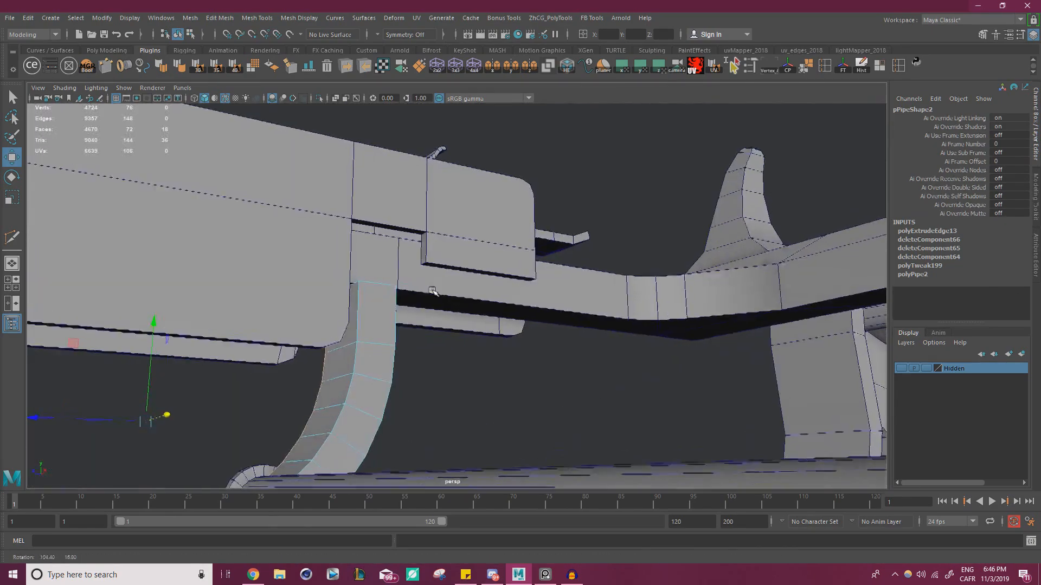
click(380, 307)
alt+drag(381, 307, 360, 292)
alt+middle_drag(360, 291, 515, 286)
shift+double_click(202, 311)
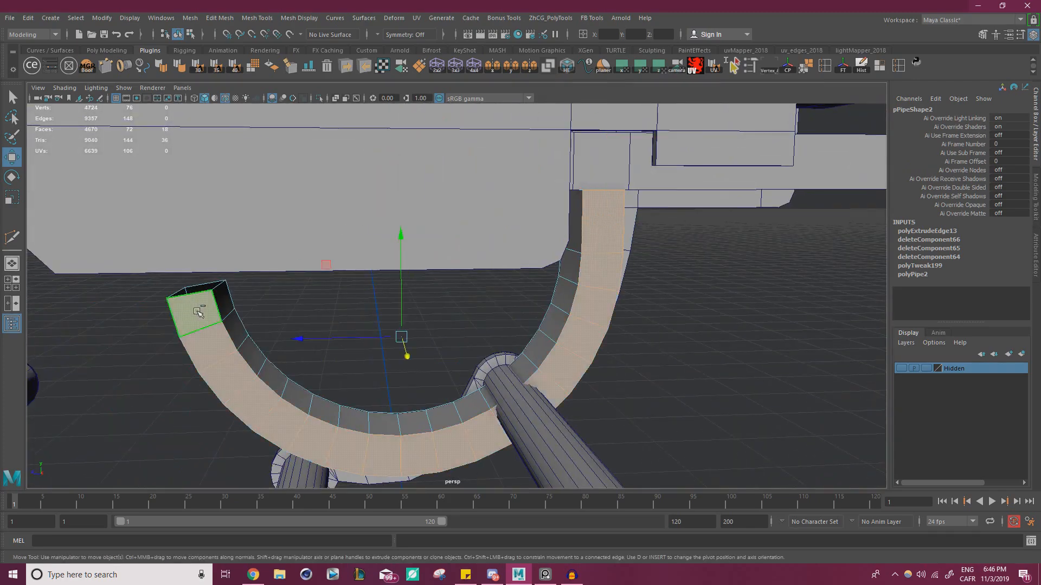
alt+drag(559, 341, 395, 330)
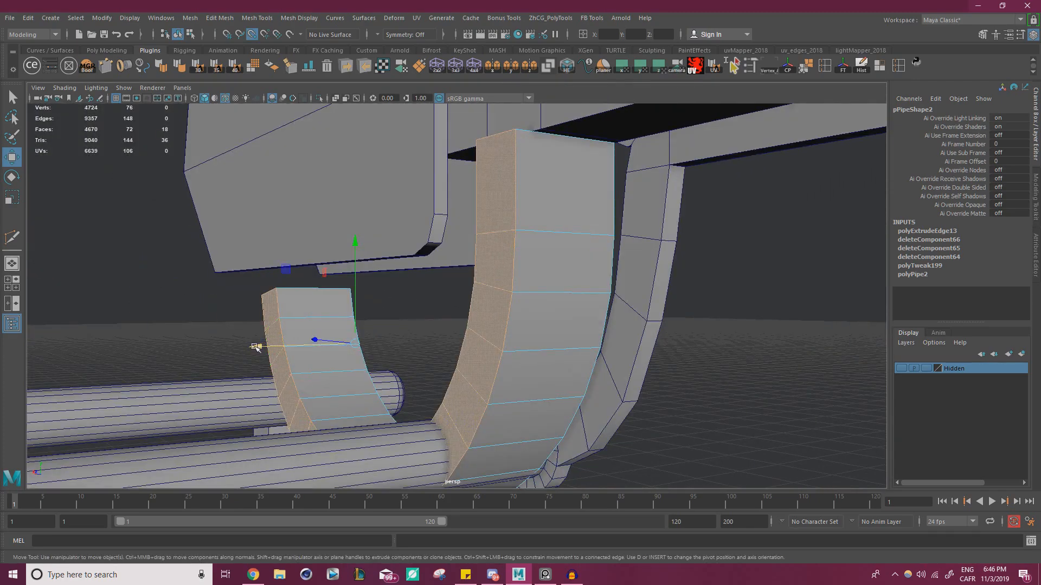
drag(256, 347, 484, 152)
drag(536, 129, 538, 129)
alt+drag(504, 228, 678, 261)
alt+right_drag(536, 262, 623, 293)
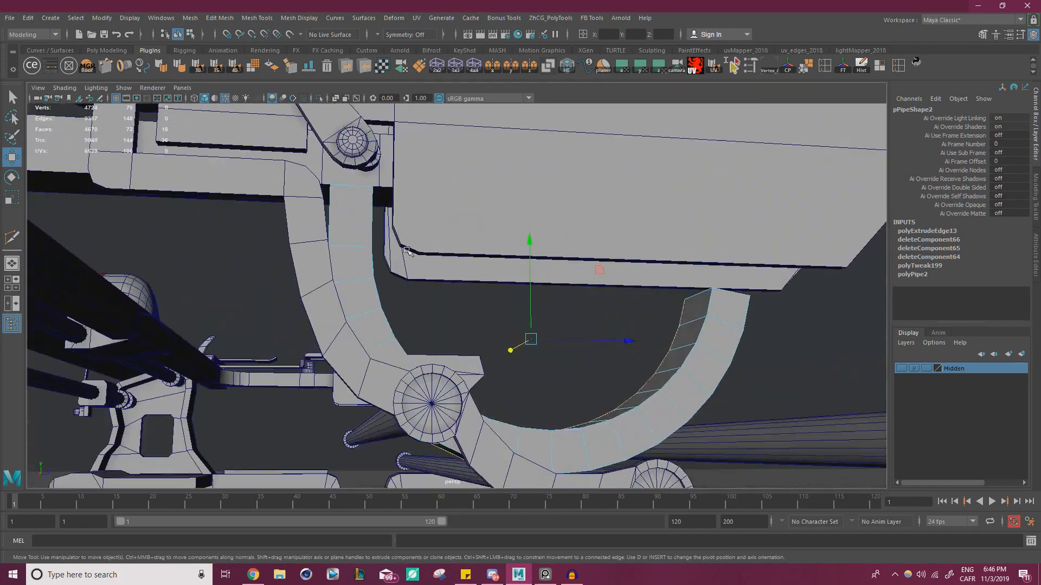
- Return to the whole half ring and shift it toward the side arm to Translate Z 2.98
right_drag(350, 226, 404, 211)
alt+right_drag(450, 271, 399, 278)
alt+drag(400, 278, 384, 271)
drag(629, 271, 617, 271)
alt+right_drag(548, 275, 493, 282)
alt+drag(493, 282, 473, 293)
alt+right_drag(473, 293, 423, 296)
alt+drag(423, 295, 437, 284)
drag(589, 280, 584, 279)
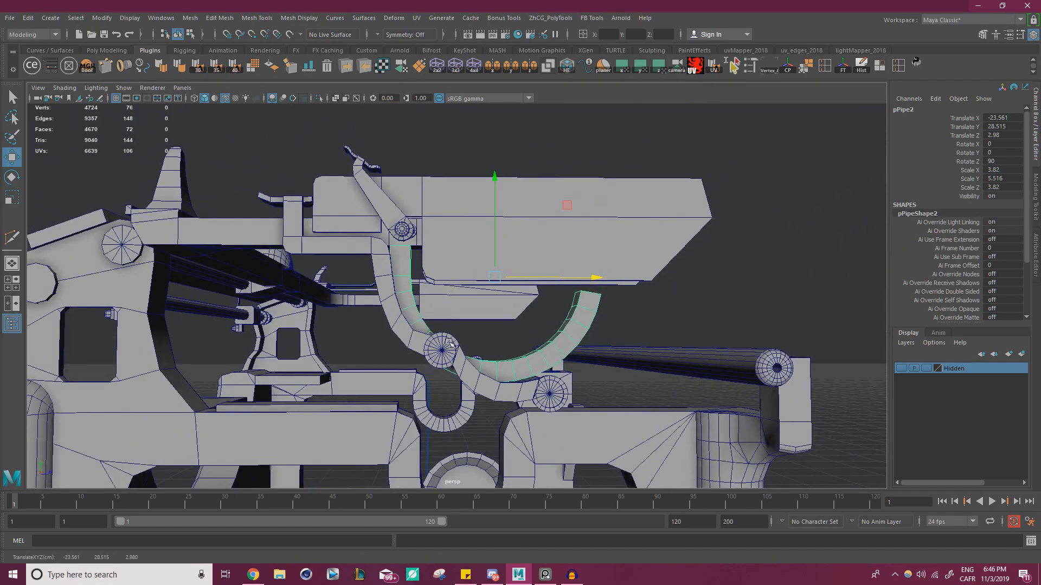
- Adjust the half ring's height to Translate Y 28.774 so its end meets the carriage bracket
alt+drag(497, 353, 484, 358)
alt+right_drag(484, 357, 543, 353)
mouse_move(543, 352)
alt+mouse_down()
mouse_move(516, 347)
mouse_move(546, 345)
mouse_move(535, 337)
alt+mouse_up()
drag(542, 228, 530, 218)
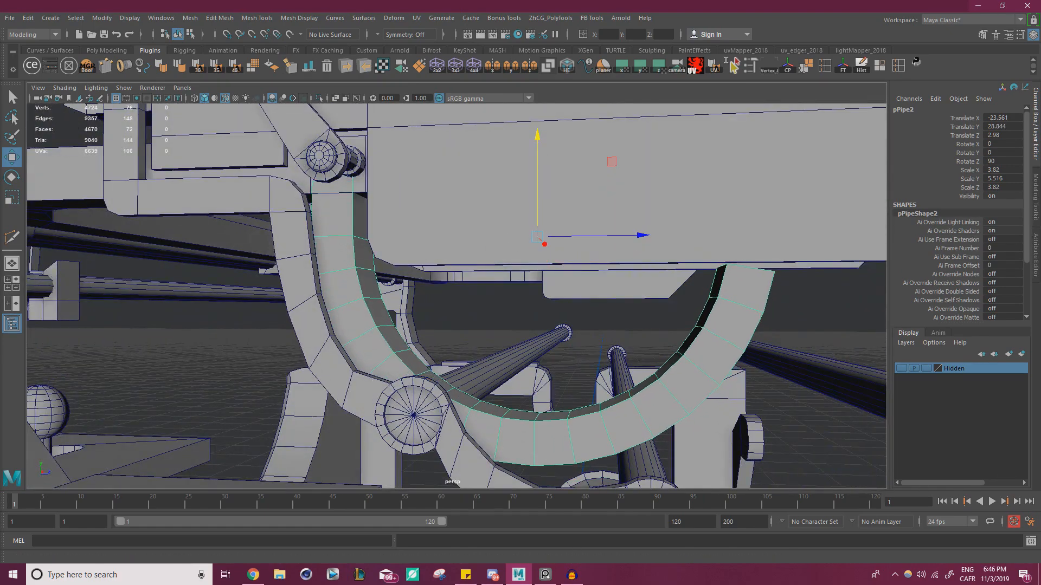
alt+drag(507, 331, 321, 304)
drag(381, 183, 376, 185)
alt+drag(377, 185, 511, 298)
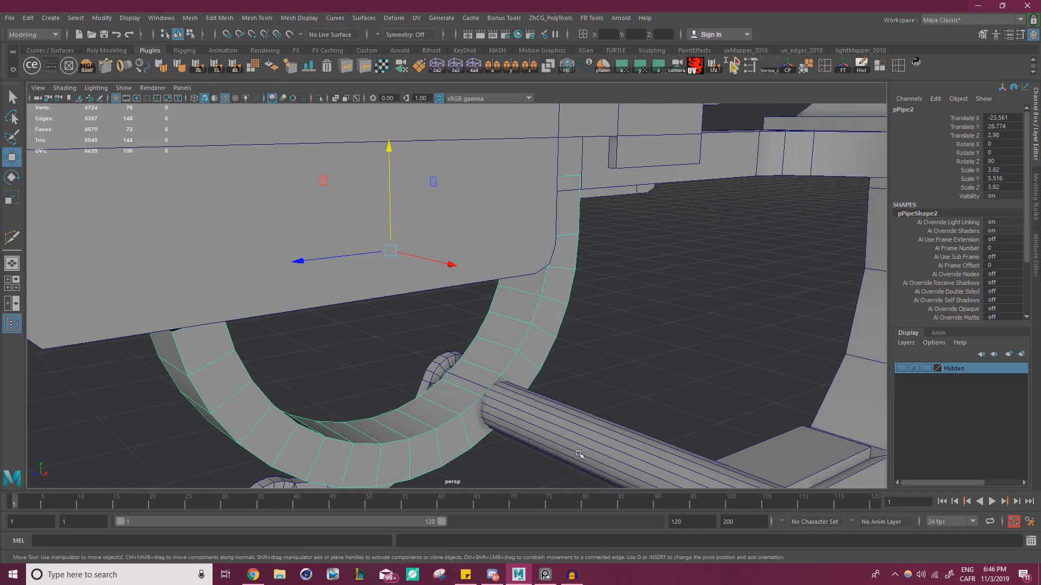
- Examine the carriage-end arm, pivot and curved bracket in the close-up side photo and the Mr & Mrs Vintage Underwood photo
scroll(548, 436, down, 2)
alt+drag(330, 411, 454, 396)
key(alt+Tab)
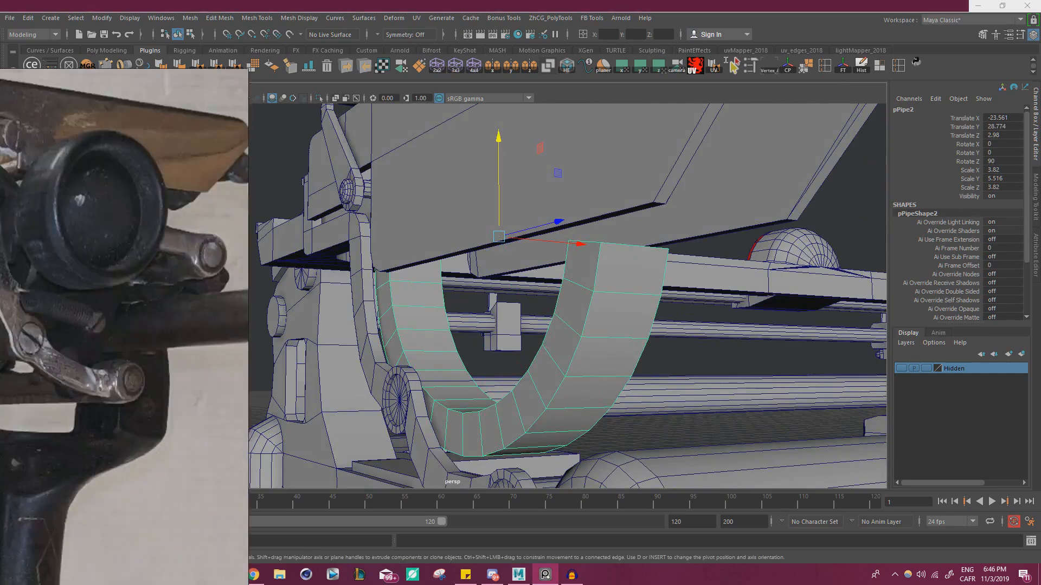
right_drag(49, 311, 694, 290)
scroll(690, 298, up, 4)
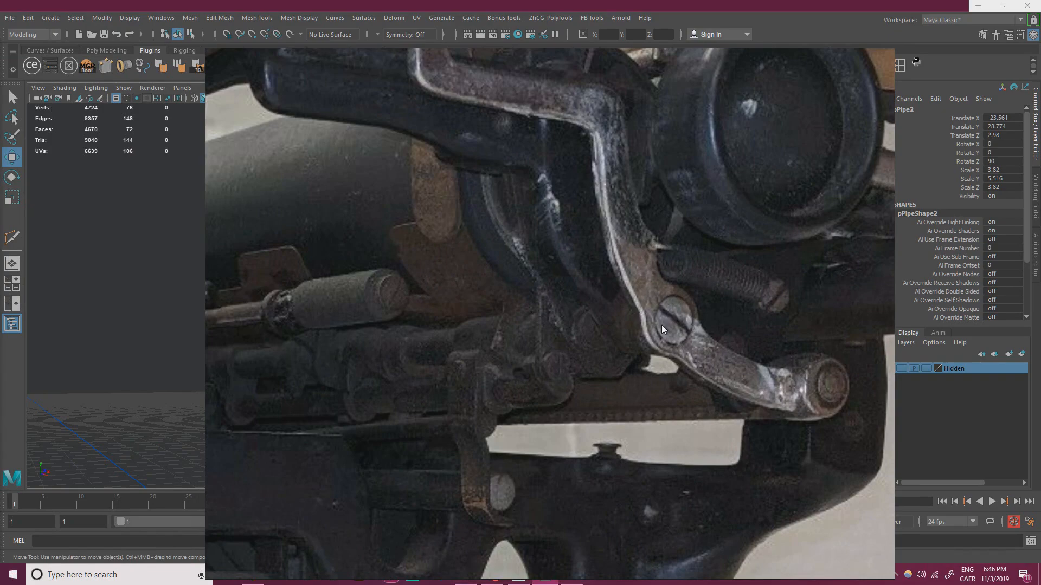
scroll(626, 318, up, 4)
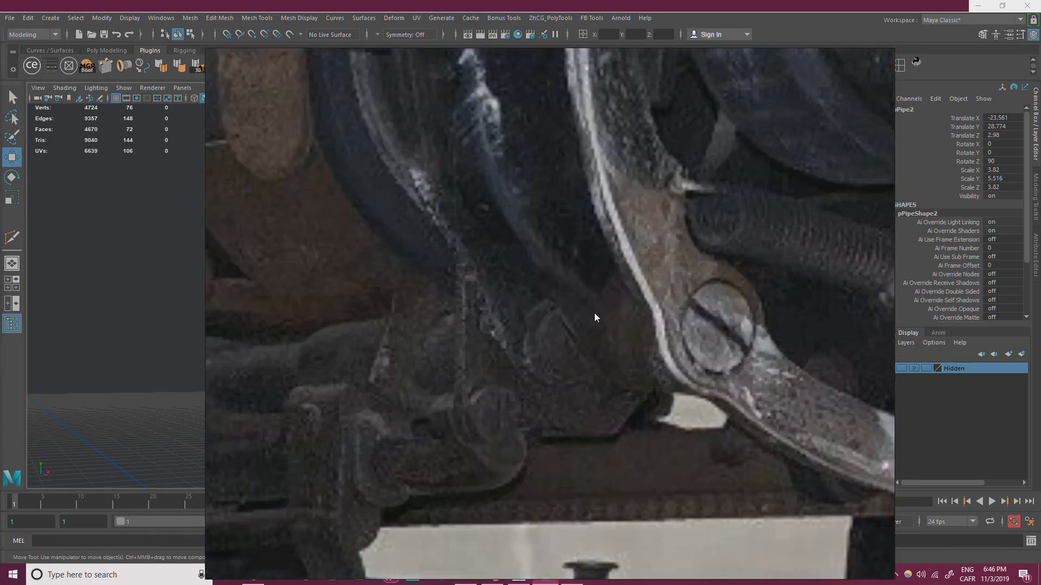
scroll(594, 313, down, 12)
middle_drag(426, 148, 723, 216)
scroll(605, 237, down, 5)
middle_drag(575, 244, 484, 257)
scroll(607, 374, up, 1)
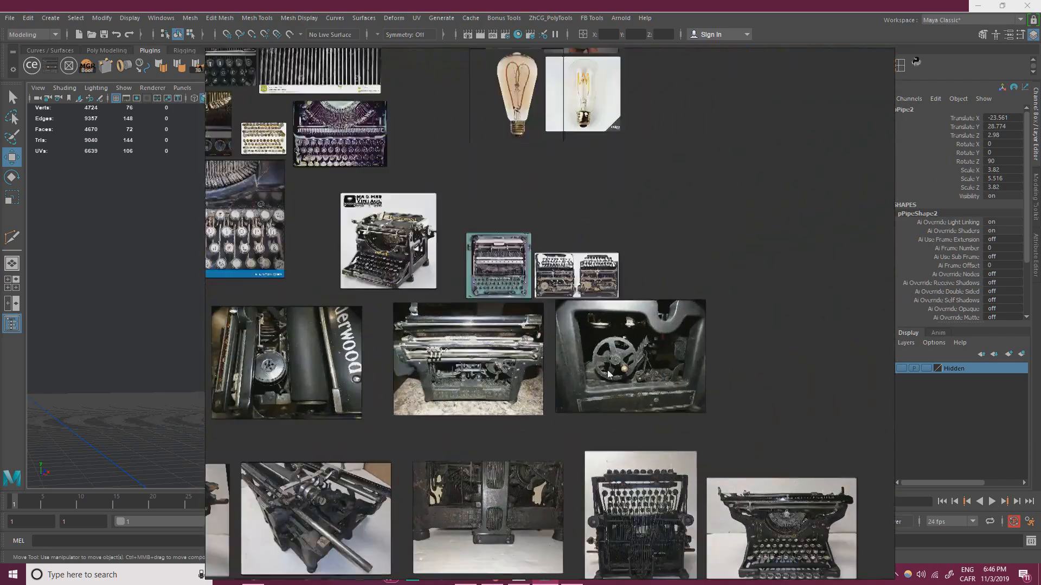
scroll(608, 374, up, 2)
middle_drag(608, 374, 661, 338)
middle_drag(306, 139, 629, 308)
scroll(671, 283, up, 3)
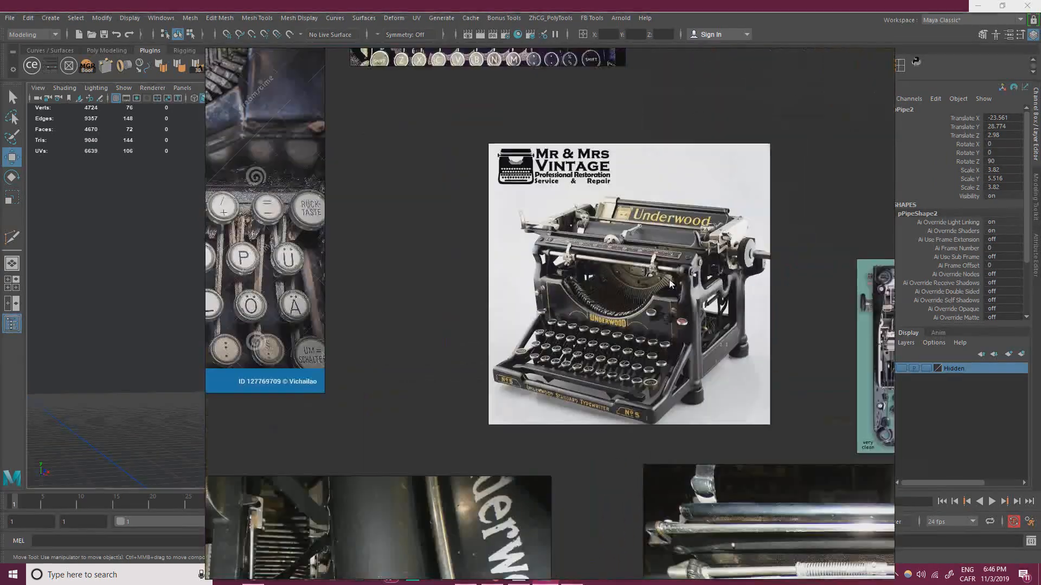
scroll(671, 283, up, 8)
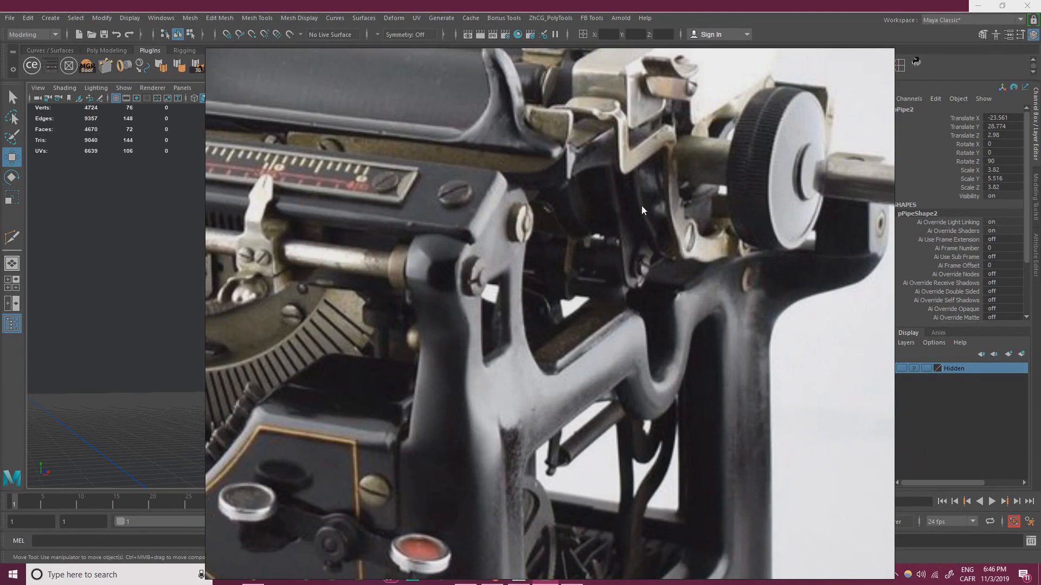
scroll(597, 306, down, 10)
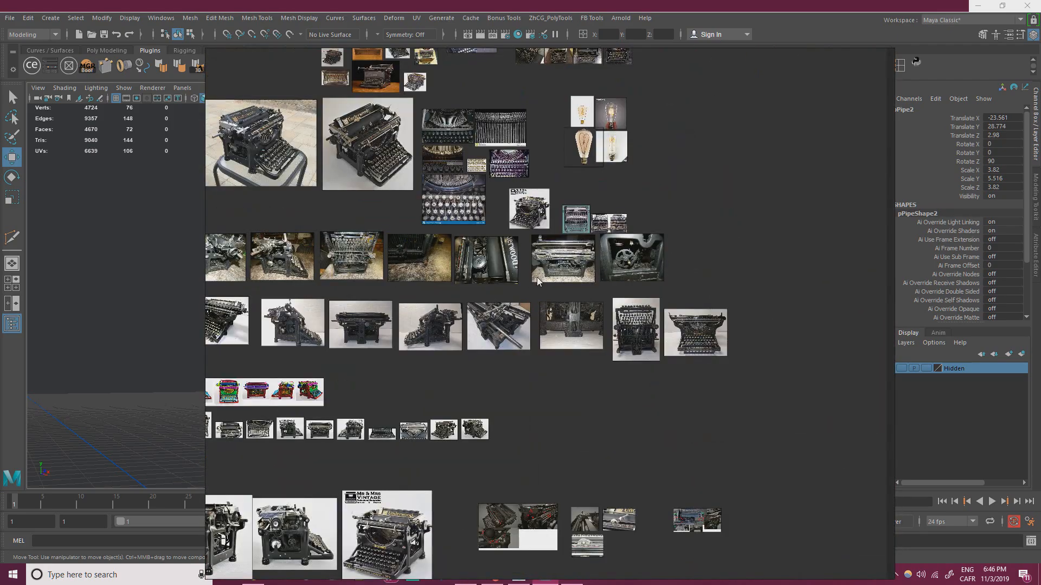
key(ctrl+m)
- Select the faces of the cross rod running past the half ring and adjust them with the Scale tool
alt+drag(435, 339, 486, 343)
click(498, 335)
right_click(475, 336)
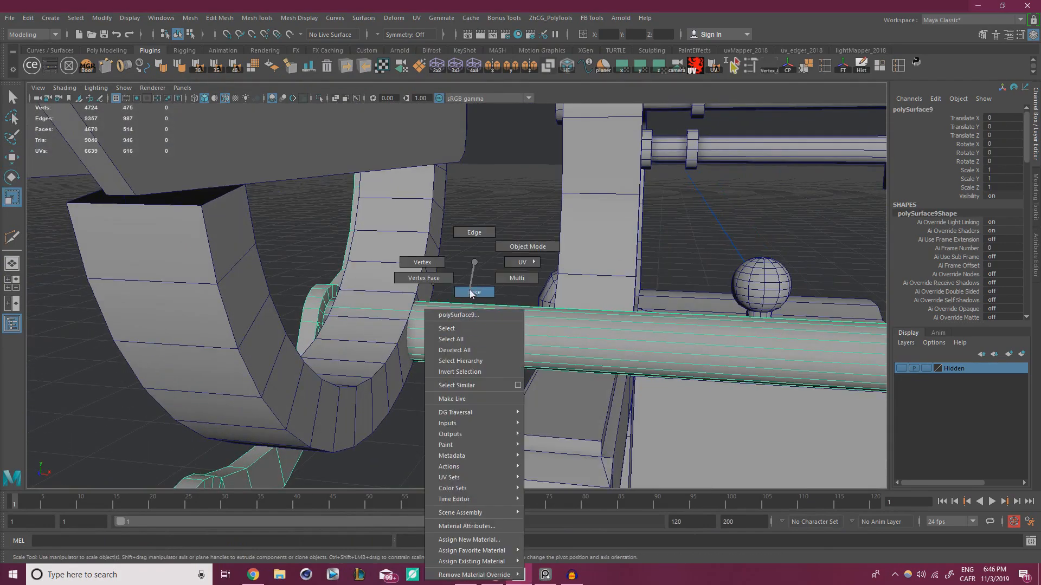
right_drag(470, 294, 471, 293)
double_click(510, 363)
alt+drag(511, 365, 440, 242)
drag(313, 187, 547, 324)
click(657, 254)
- Select the half ring again and lower it to Translate Y 28.696
alt+drag(658, 254, 506, 301)
click(484, 334)
key(w)
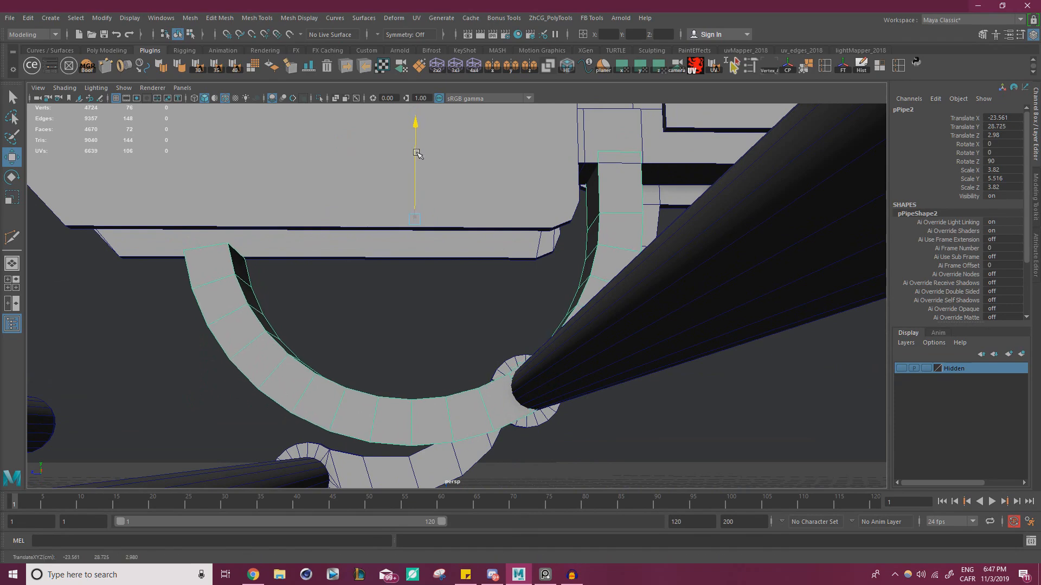
alt+drag(418, 154, 476, 213)
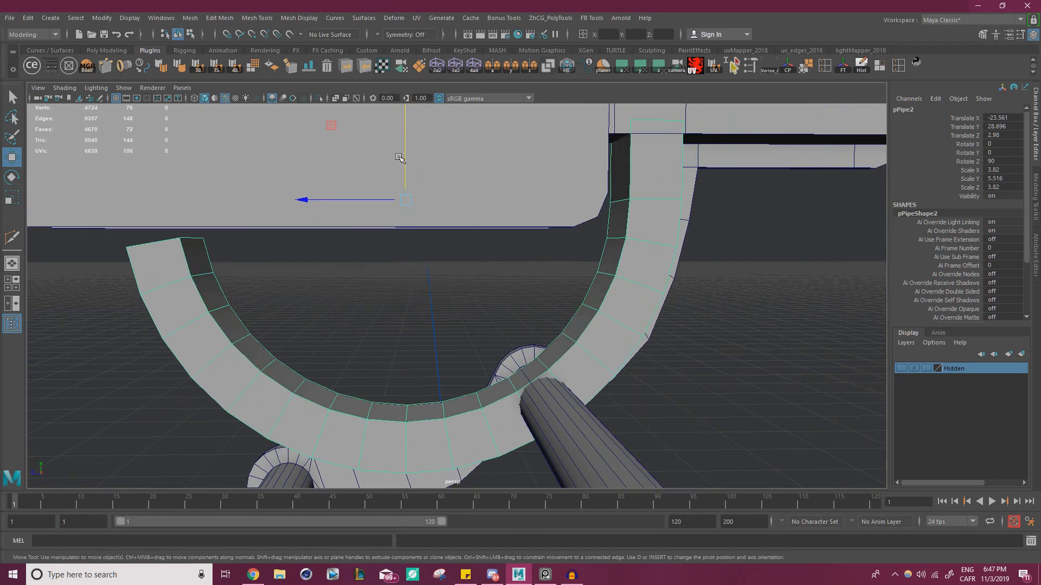
alt+drag(412, 165, 515, 259)
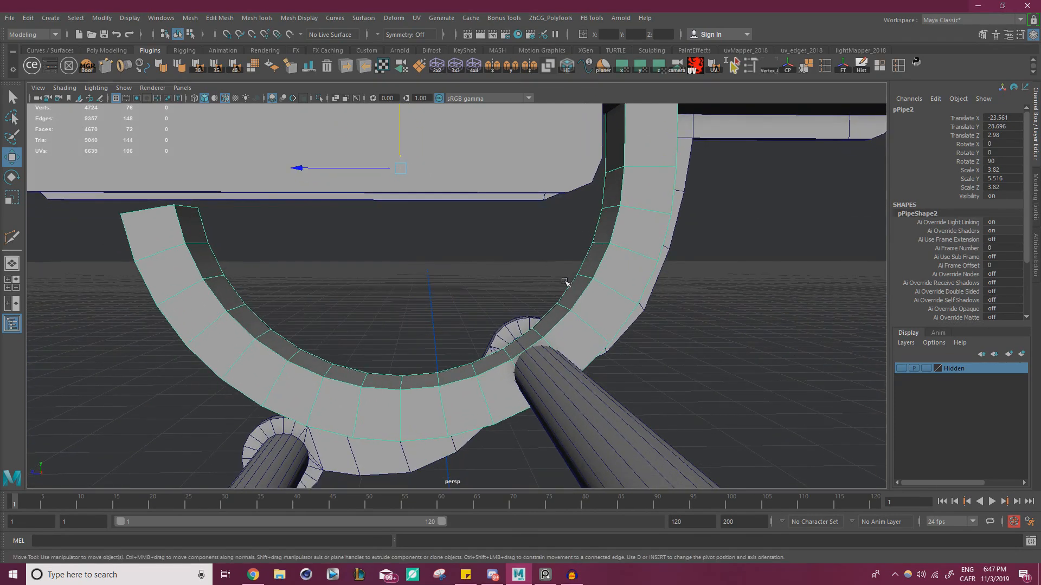
mouse_move(564, 282)
alt+mouse_down()
mouse_move(539, 255)
mouse_move(515, 268)
mouse_move(547, 285)
alt+mouse_up()
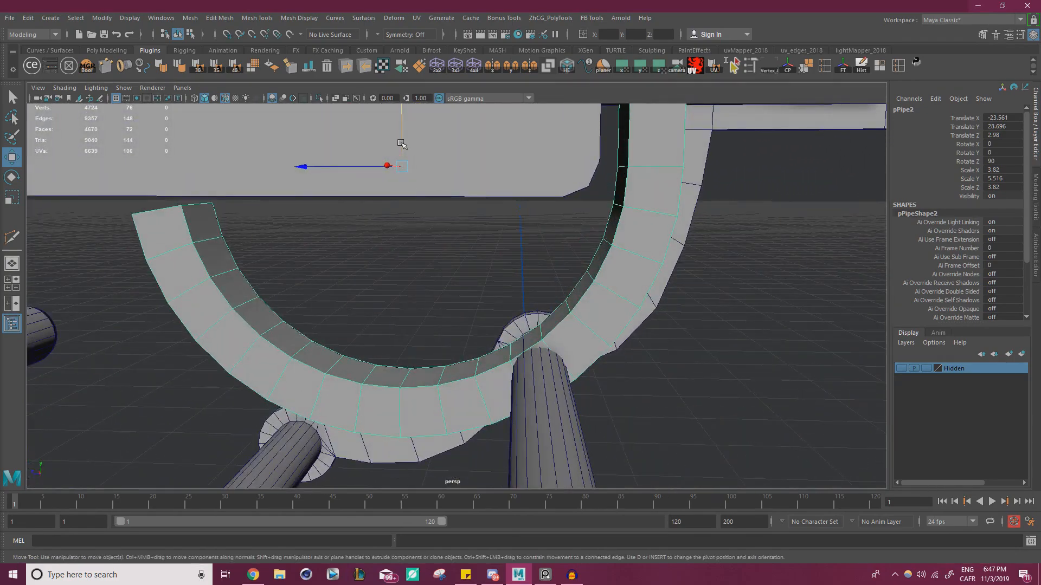
- Lower the half ring further to Translate Y 28.602, checking its fit against the side arm and cross rod
drag(401, 143, 400, 141)
alt+drag(496, 191, 414, 230)
alt+drag(428, 243, 507, 248)
alt+middle_drag(550, 274, 566, 221)
alt+drag(476, 211, 424, 178)
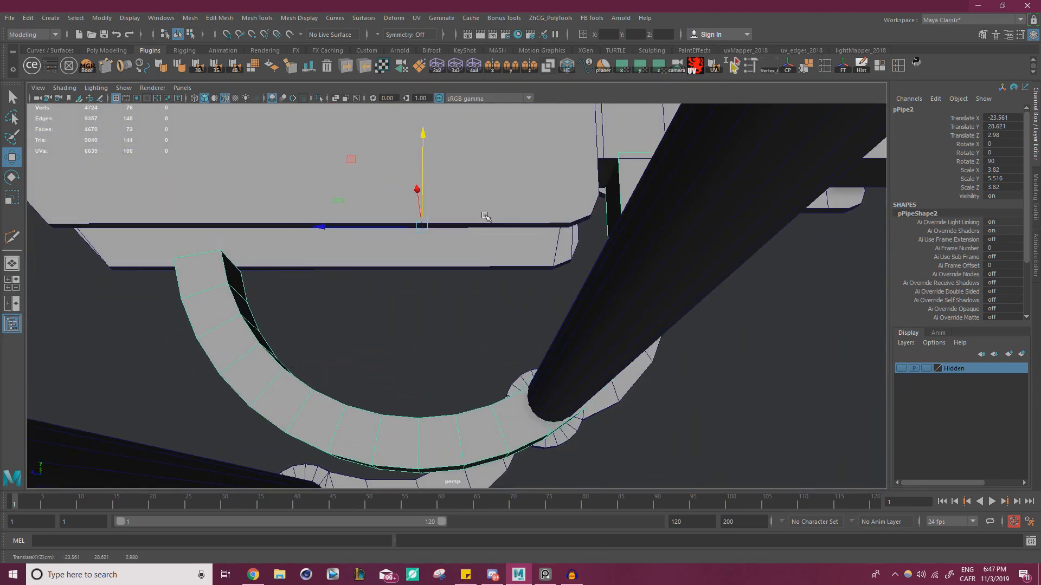
alt+drag(485, 215, 484, 213)
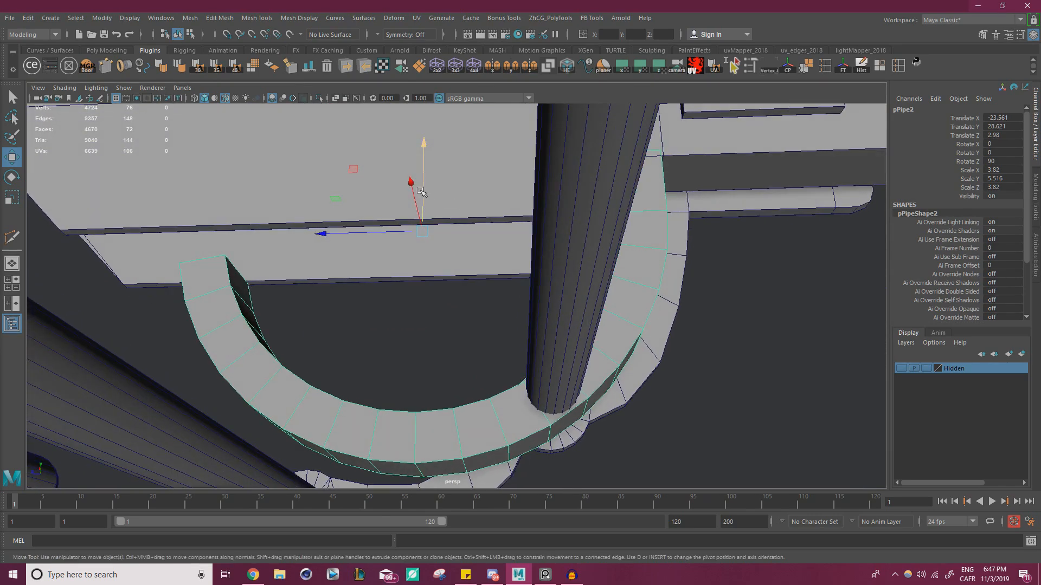
drag(421, 190, 612, 302)
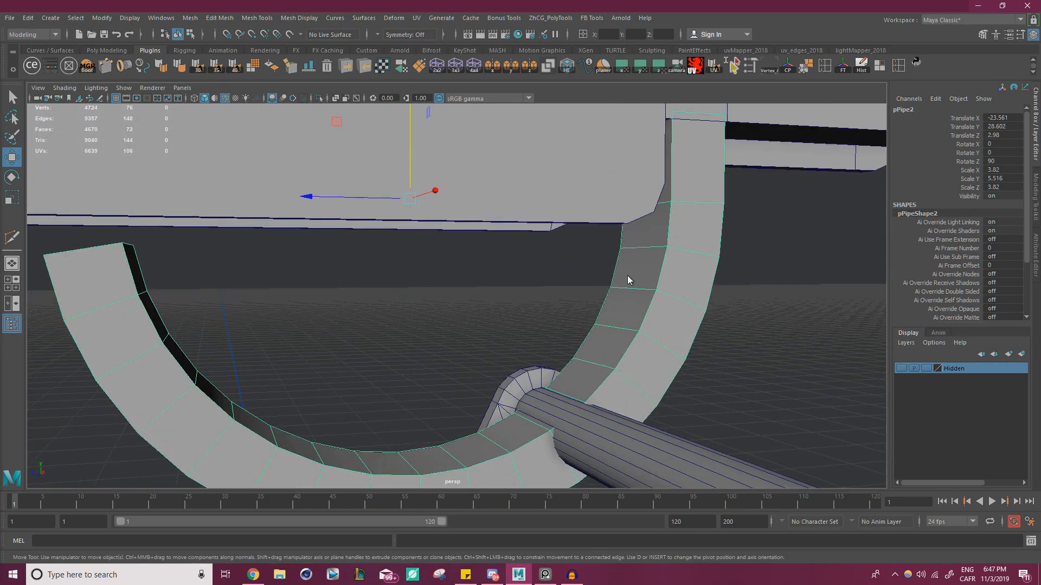
- Extrude the half ring's inner curved faces with a thickness of 0.12
right_drag(627, 276, 627, 313)
alt+drag(636, 261, 666, 204)
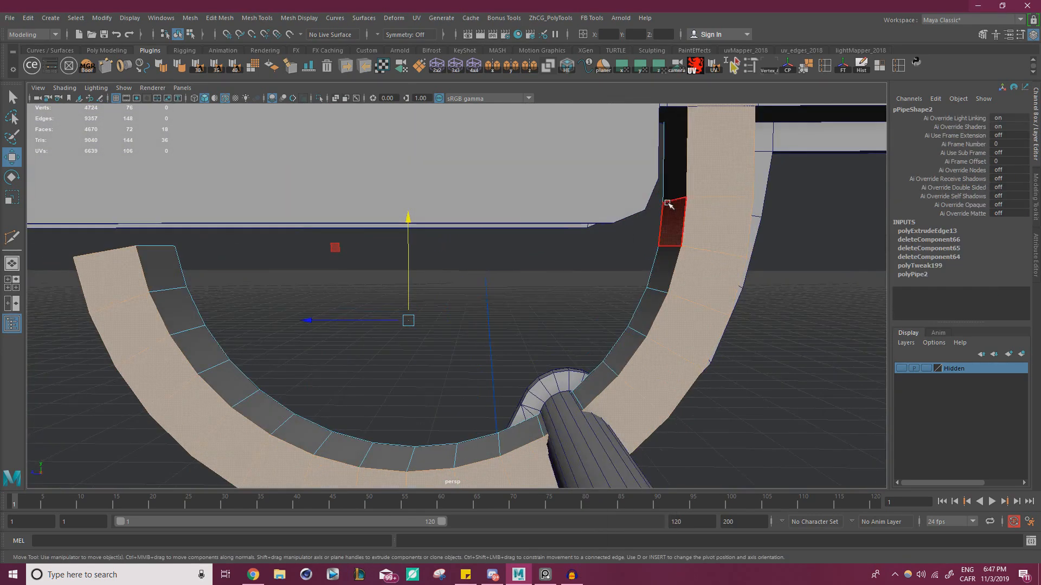
double_click(180, 269)
alt+drag(530, 344, 667, 370)
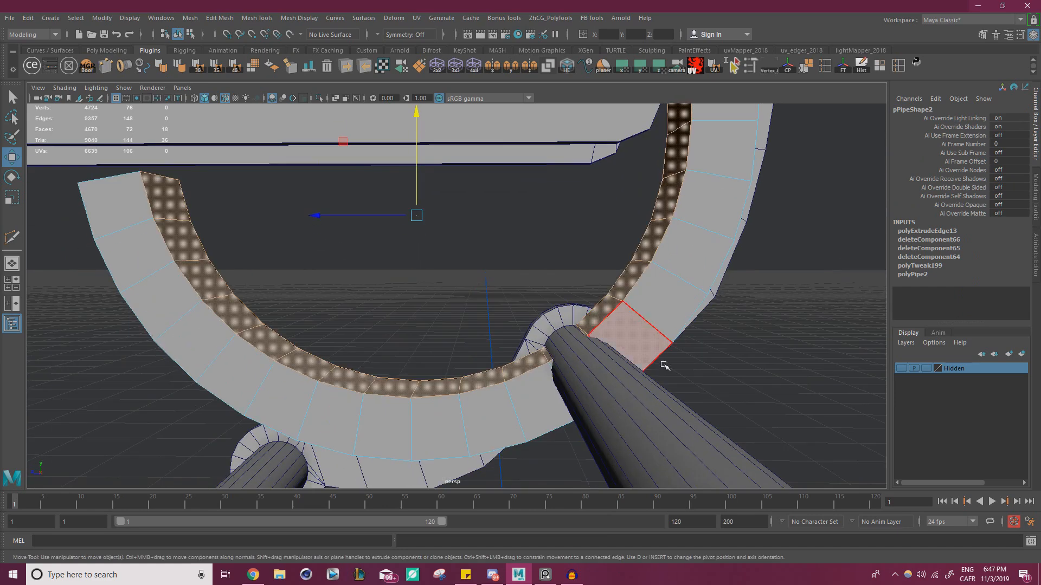
key(ctrl+e)
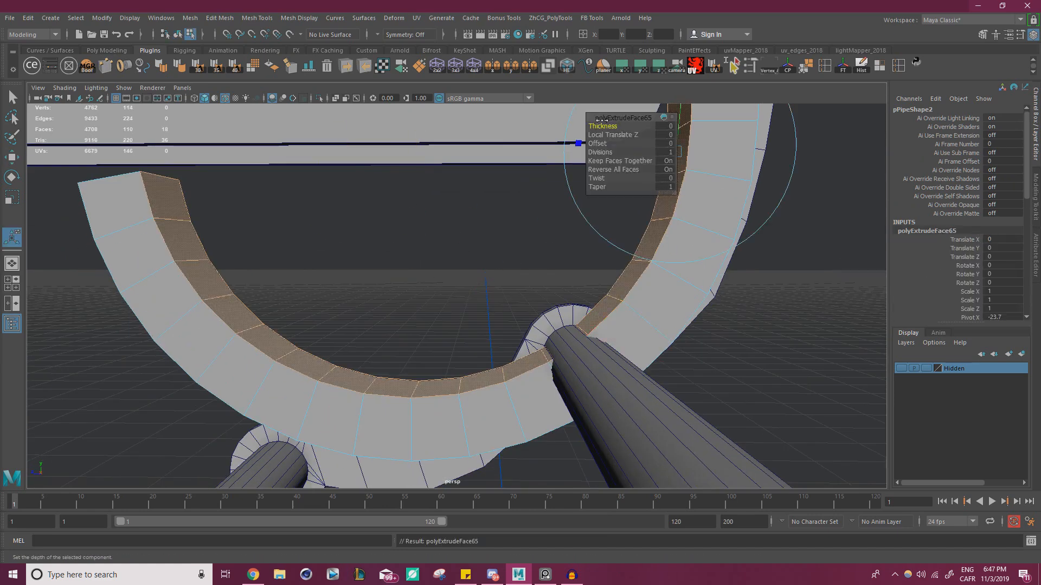
middle_drag(603, 120, 607, 124)
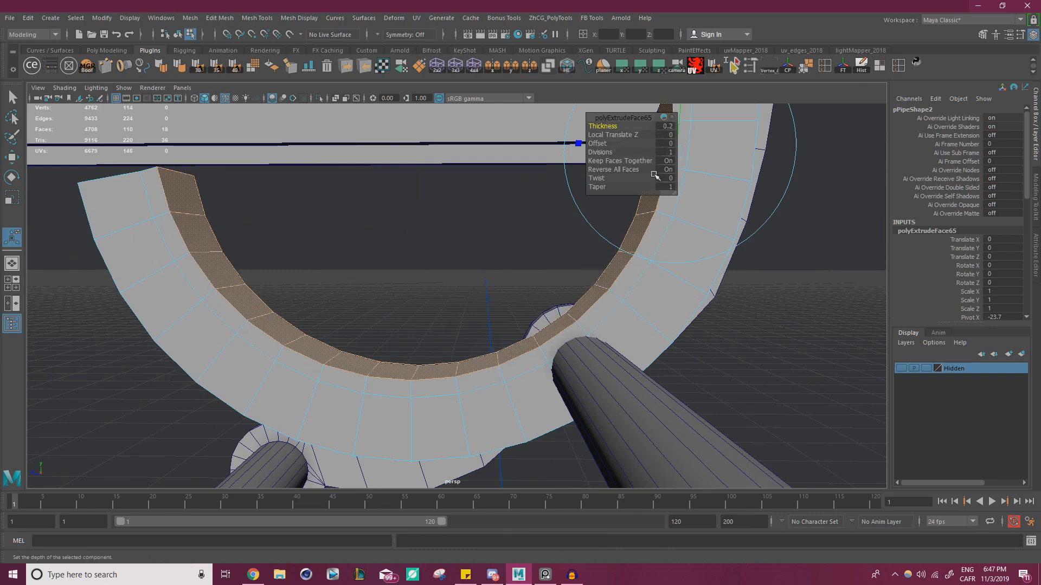
alt+drag(655, 175, 623, 163)
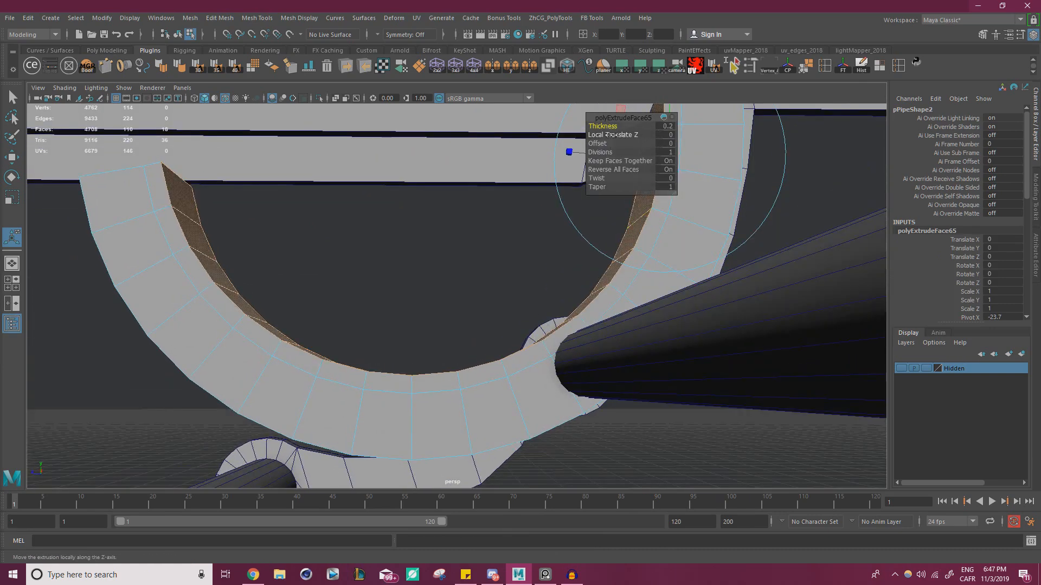
middle_drag(611, 135, 605, 126)
mouse_move(564, 225)
alt+mouse_down()
mouse_move(560, 216)
mouse_move(569, 226)
alt+mouse_up()
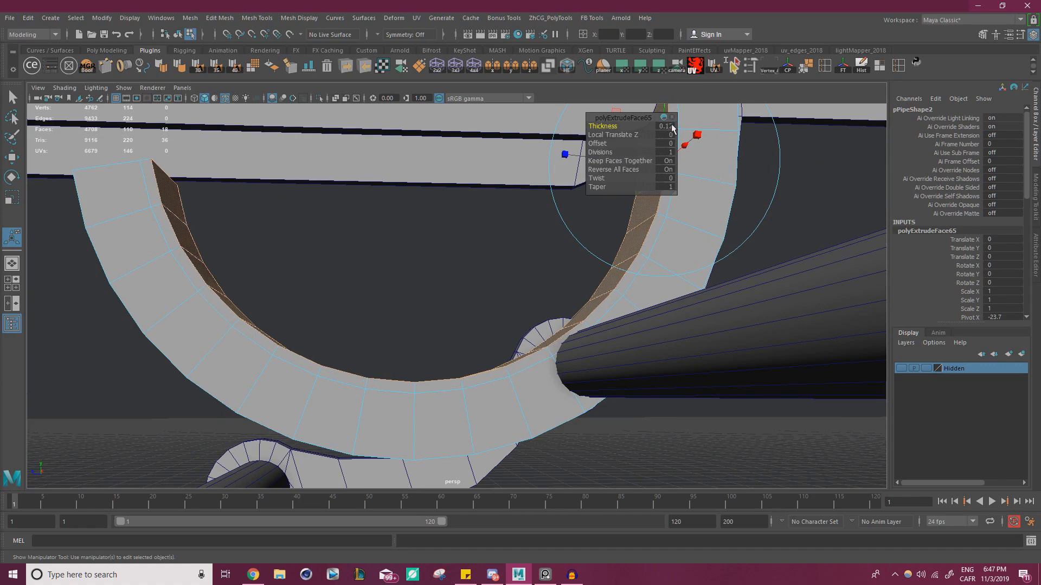
alt+drag(550, 289, 538, 317)
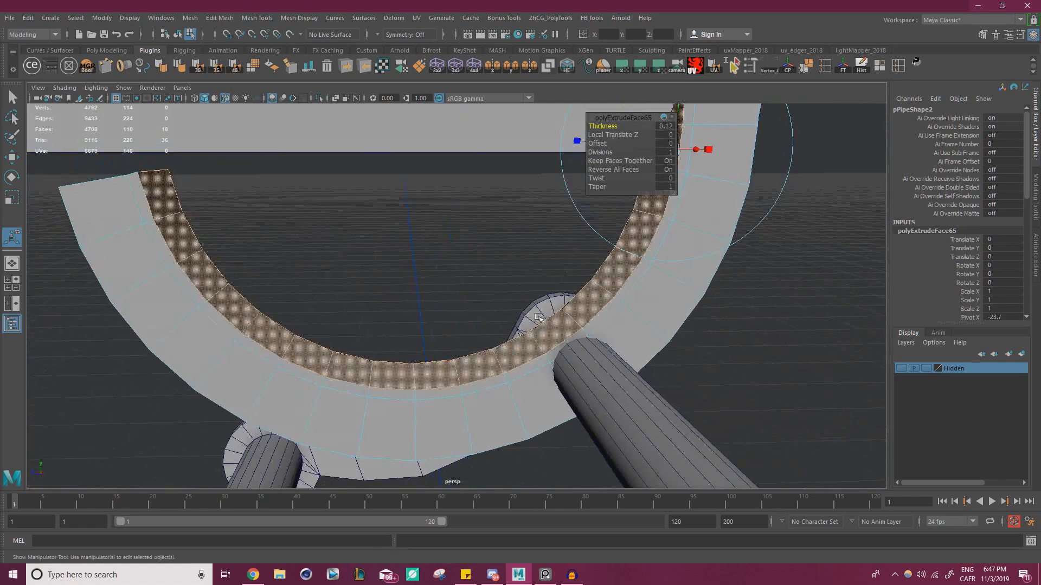
- Isolate the half ring and delete the surplus edge loop running along its side near the inner curve
right_drag(647, 285, 755, 302)
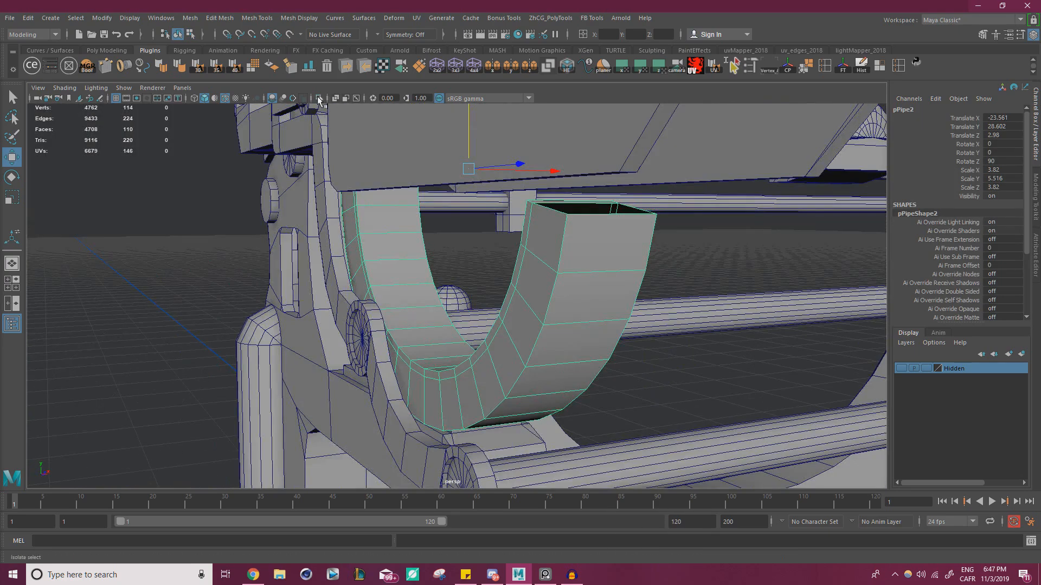
click(318, 98)
alt+drag(534, 310, 593, 312)
right_drag(593, 262, 591, 236)
double_click(632, 308)
alt+drag(666, 305, 306, 358)
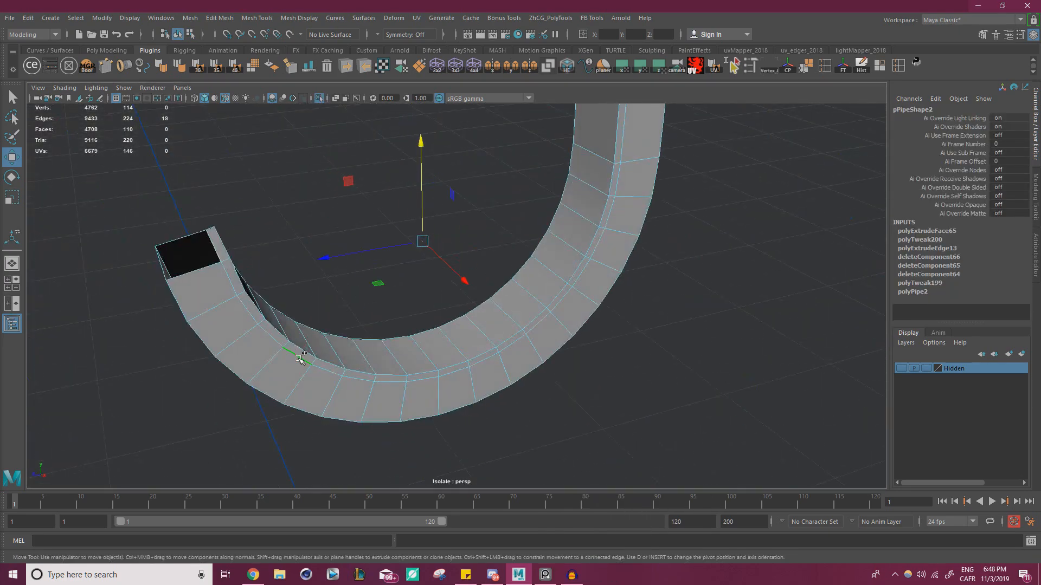
right_drag(271, 268, 273, 295)
- Delete the narrow extruded cap faces at both open ends of the half ring and return to object selection
alt+drag(221, 257, 268, 347)
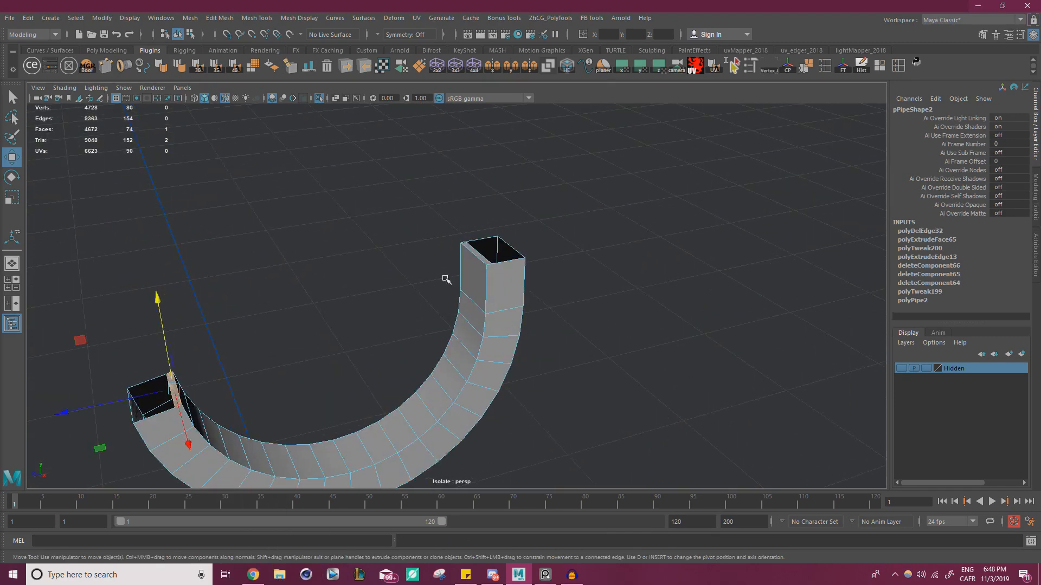
alt+drag(446, 279, 550, 302)
key(Delete)
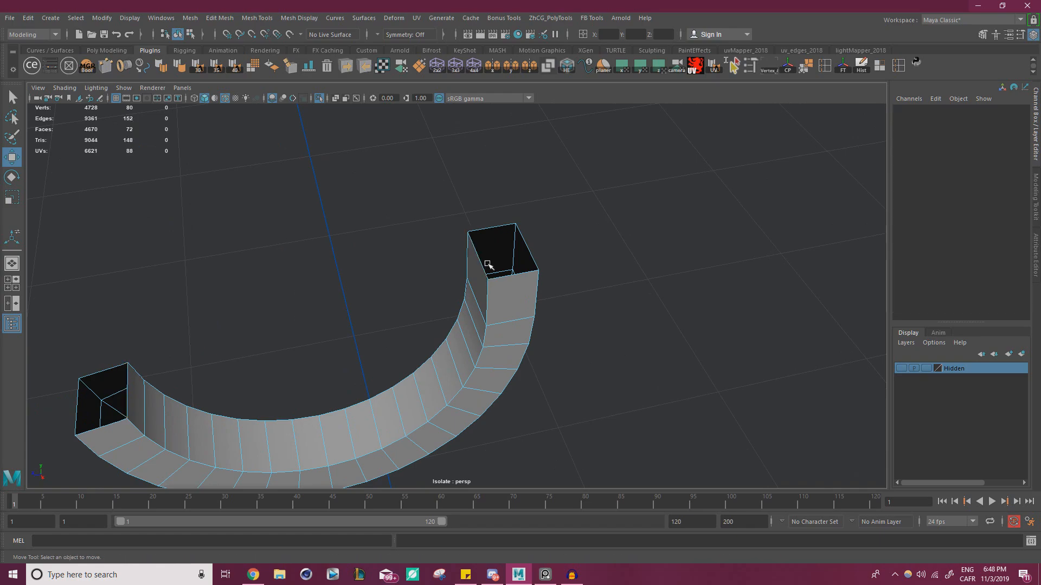
right_drag(473, 287, 534, 245)
click(632, 234)
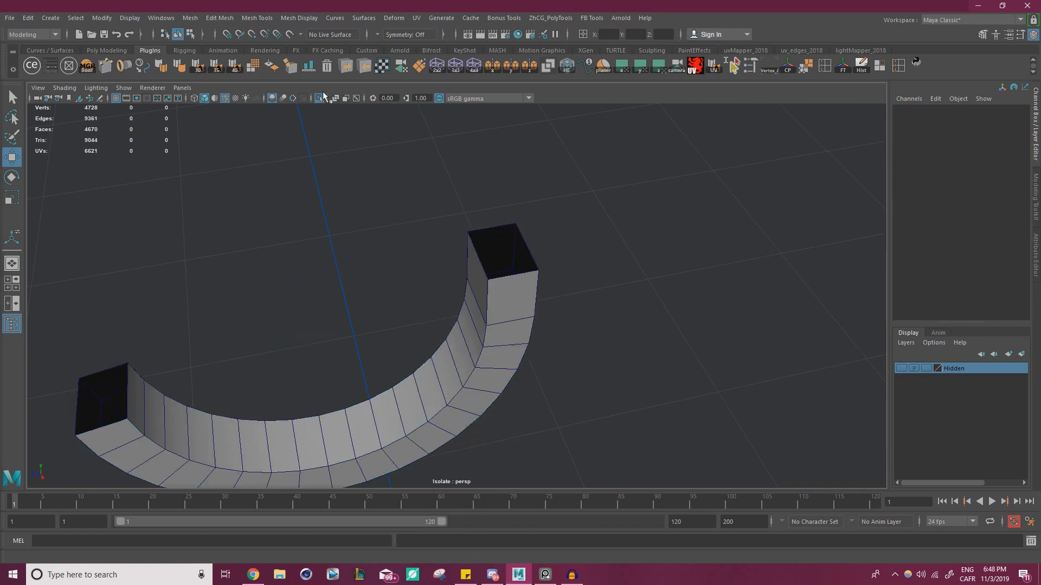
- Show the whole model again, then isolate the half ring together with the horizontal side arm it meets
click(321, 98)
scroll(514, 195, down, 4)
alt+drag(513, 195, 602, 177)
alt+drag(477, 220, 383, 194)
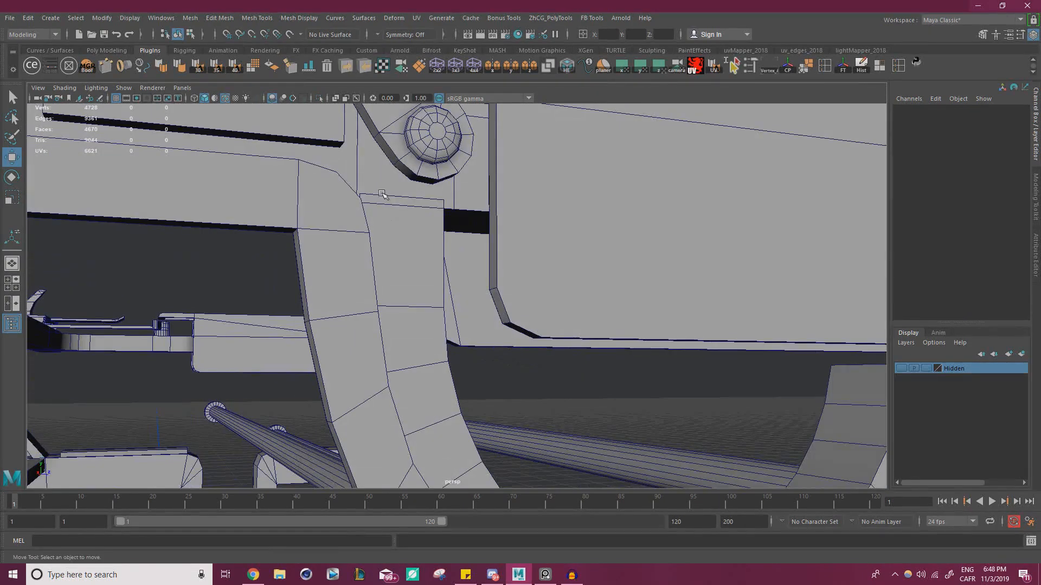
click(382, 194)
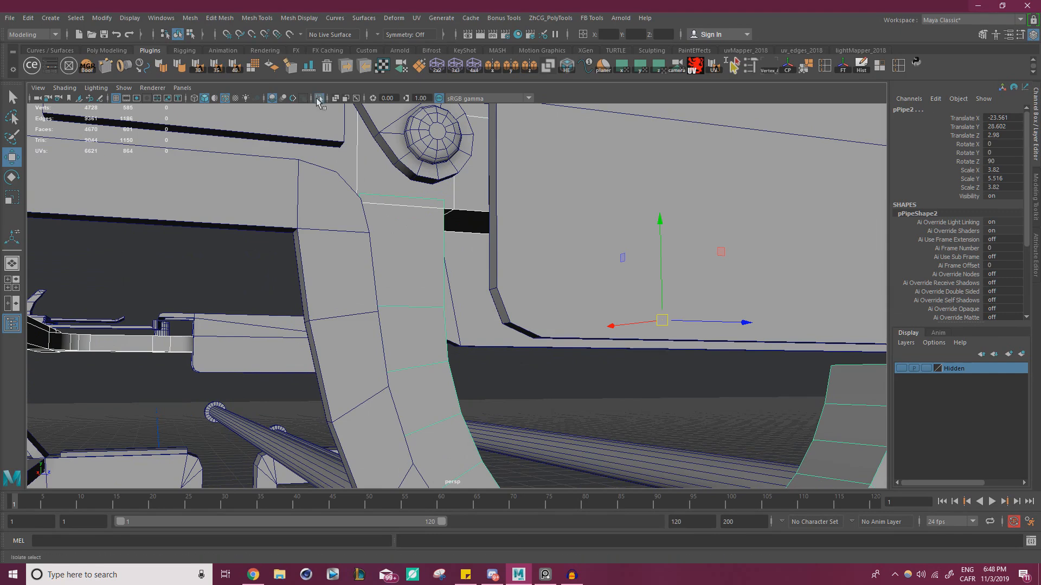
click(319, 98)
- Delete the side arm's underside face where the half ring joins it
alt+drag(309, 179, 530, 204)
click(530, 203)
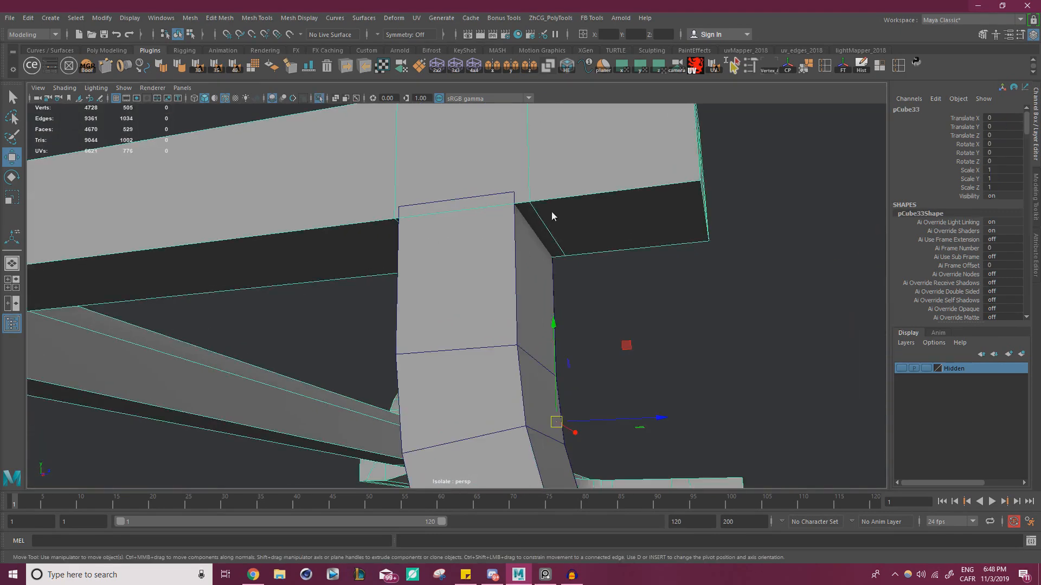
key(F11)
click(540, 225)
key(Delete)
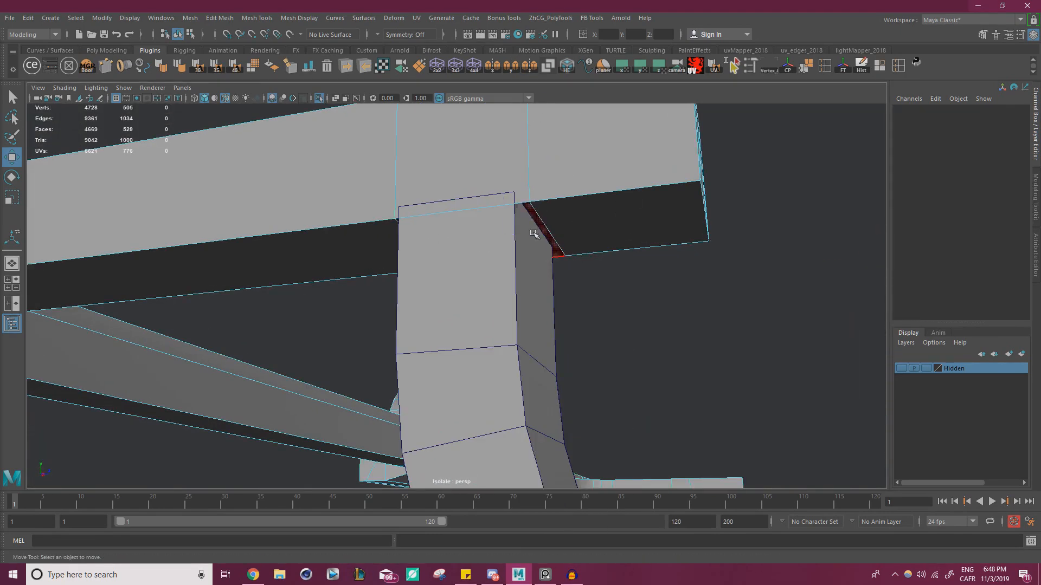
- Lower the half ring's upper end vertices clear of the side arm and delete the leftover extra vertices there
right_drag(503, 227, 553, 212)
click(520, 265)
alt+drag(521, 264, 664, 253)
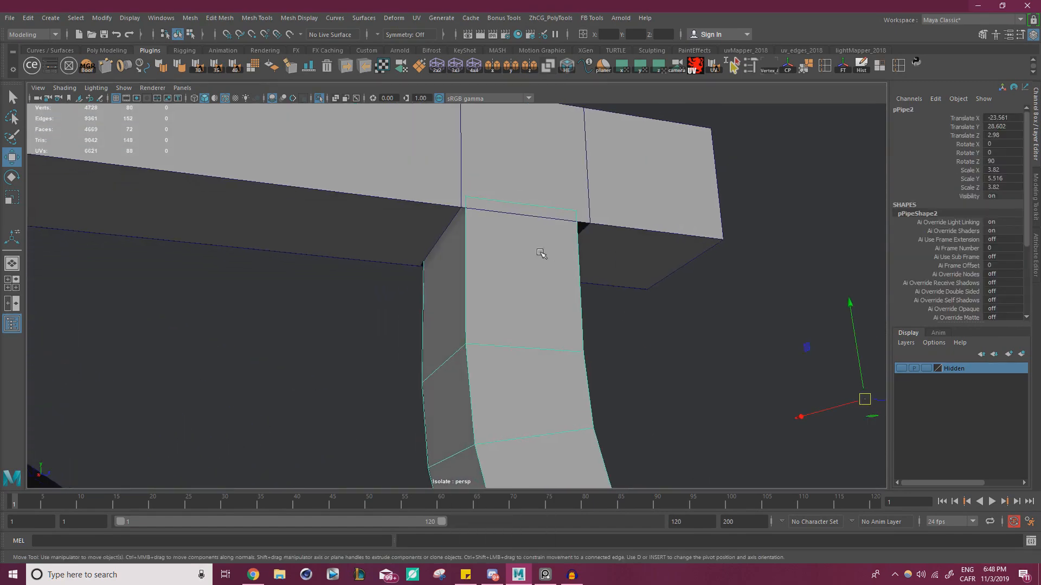
alt+drag(507, 239, 513, 230)
right_drag(481, 234, 454, 232)
alt+drag(458, 230, 449, 267)
drag(378, 297, 596, 193)
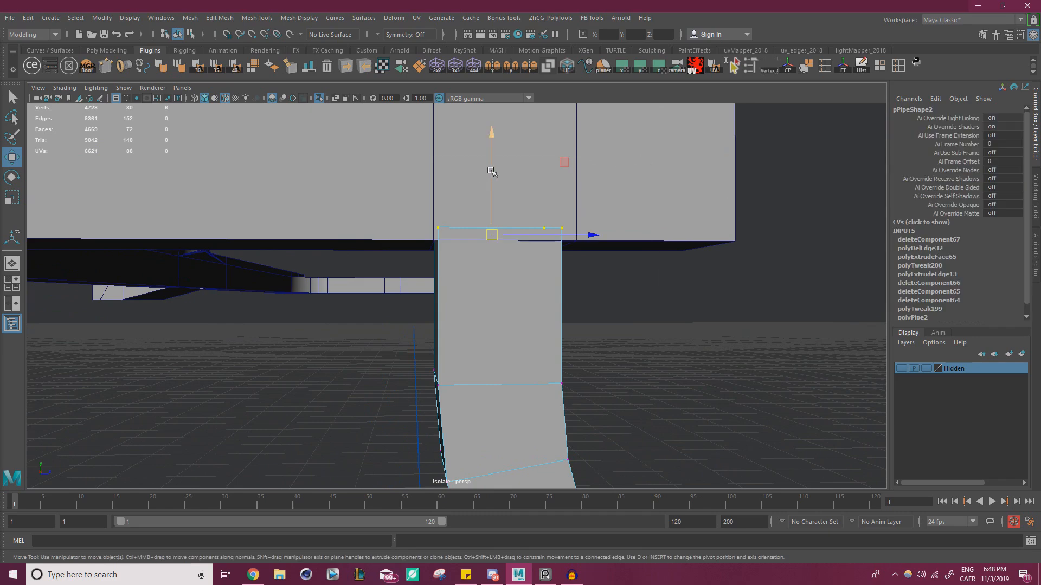
alt+drag(494, 263, 611, 199)
click(569, 274)
key(Delete)
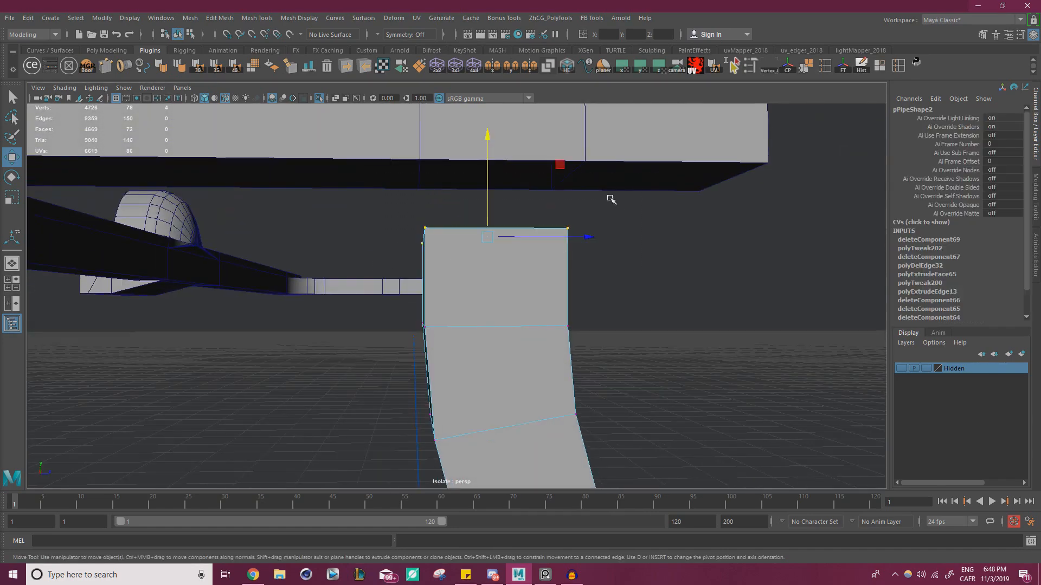
- Snap the half ring's upper end to the arm's lower edge and align the arm's two edge loops with the ring's sides
drag(489, 188, 432, 158)
alt+drag(529, 197, 414, 157)
click(414, 157)
right_drag(382, 158, 383, 130)
double_click(419, 155)
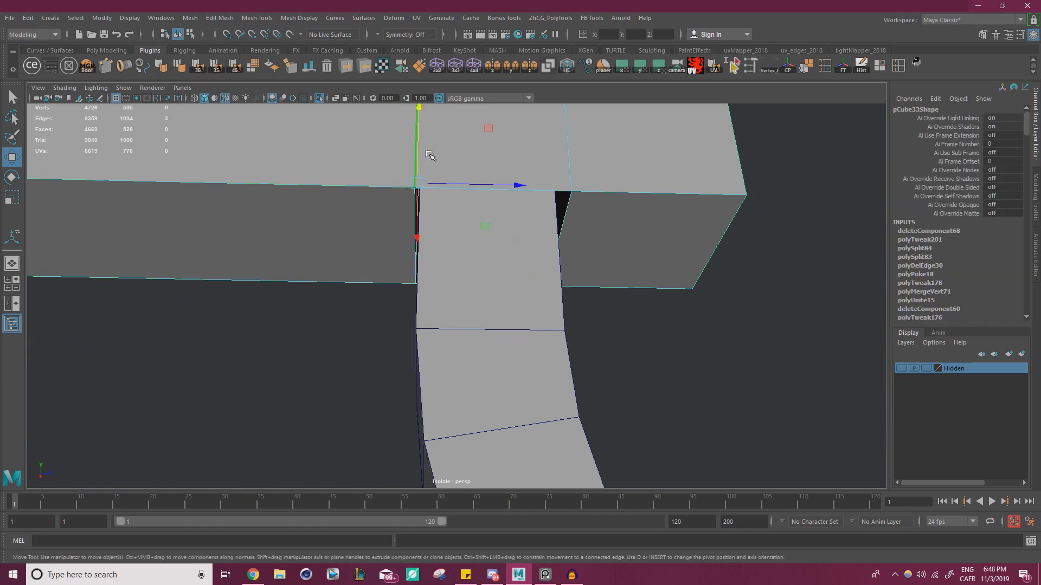
alt+middle_drag(428, 154, 464, 202)
alt+drag(452, 238, 590, 223)
drag(699, 188, 597, 225)
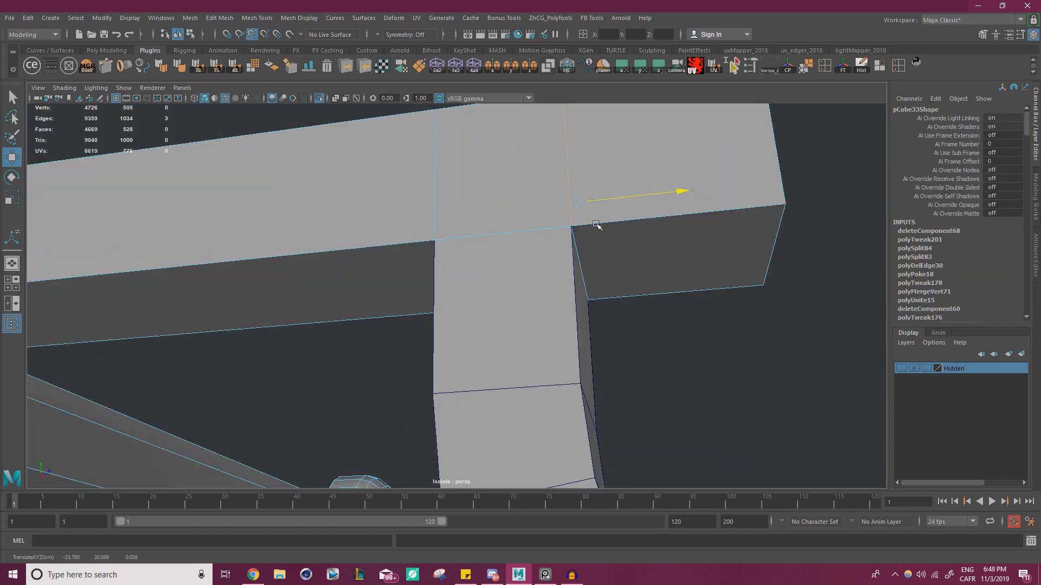
- Combine the half ring and the side arm into one mesh
right_drag(528, 209, 580, 194)
drag(683, 342, 348, 141)
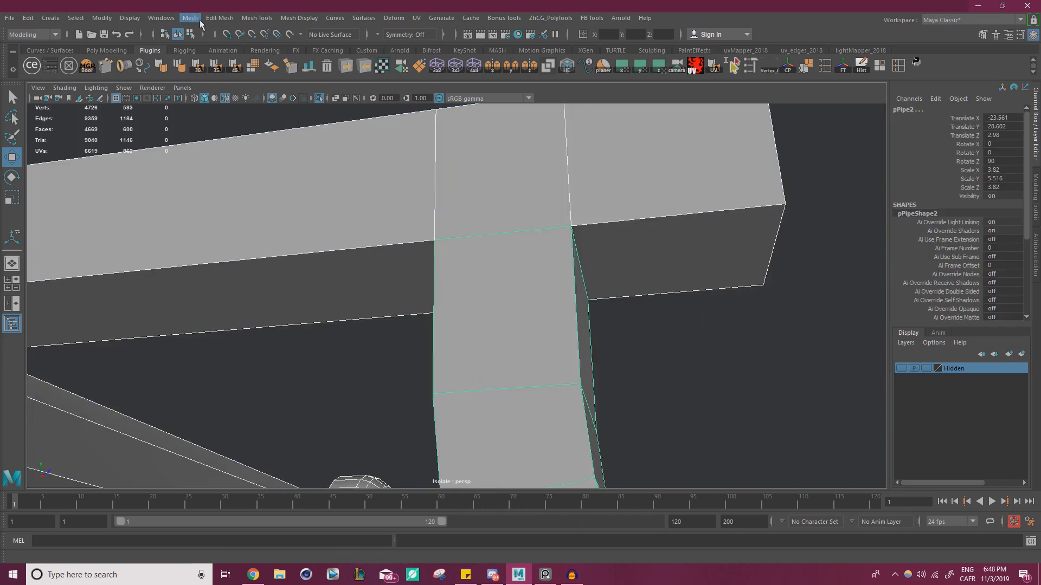
click(189, 18)
click(212, 57)
- Merge the overlapping vertices around the joint between arm and half ring, and show the whole model again
alt+drag(402, 209, 486, 244)
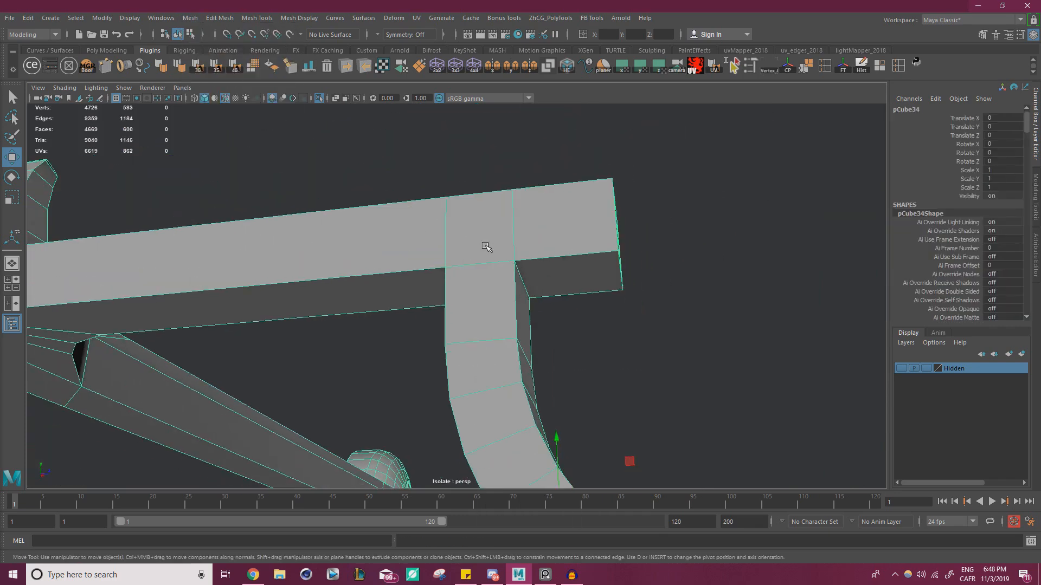
right_drag(485, 243, 439, 242)
drag(369, 150, 740, 422)
shift+right_drag(481, 286, 534, 259)
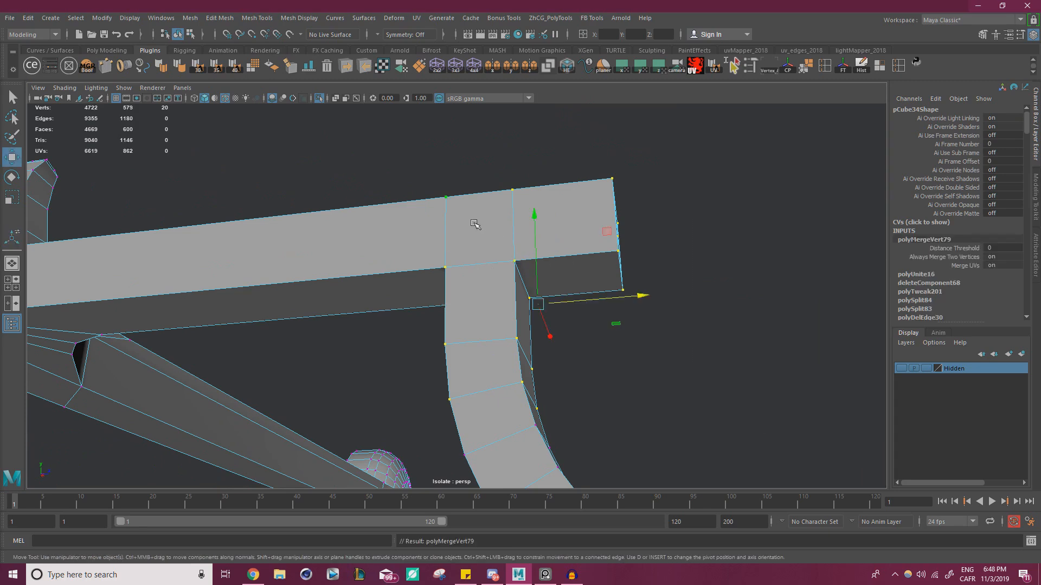
right_drag(477, 237, 530, 203)
click(514, 157)
scroll(414, 242, down, 5)
alt+drag(413, 242, 374, 152)
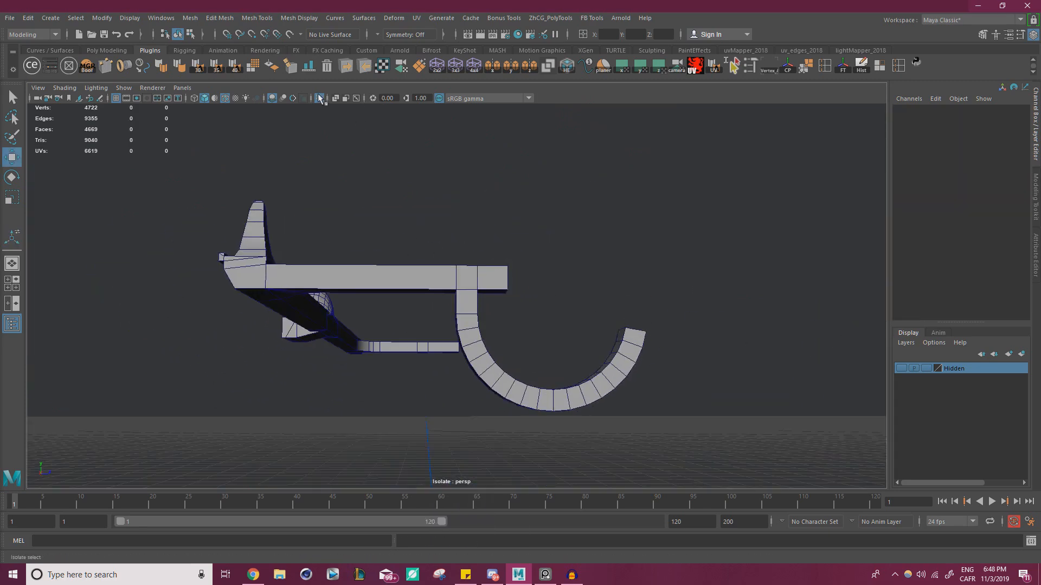
click(319, 98)
- Examine the curved bracket, rods and roller knob in the numbered Underwood reference photos and compare them with the model
scroll(514, 273, up, 8)
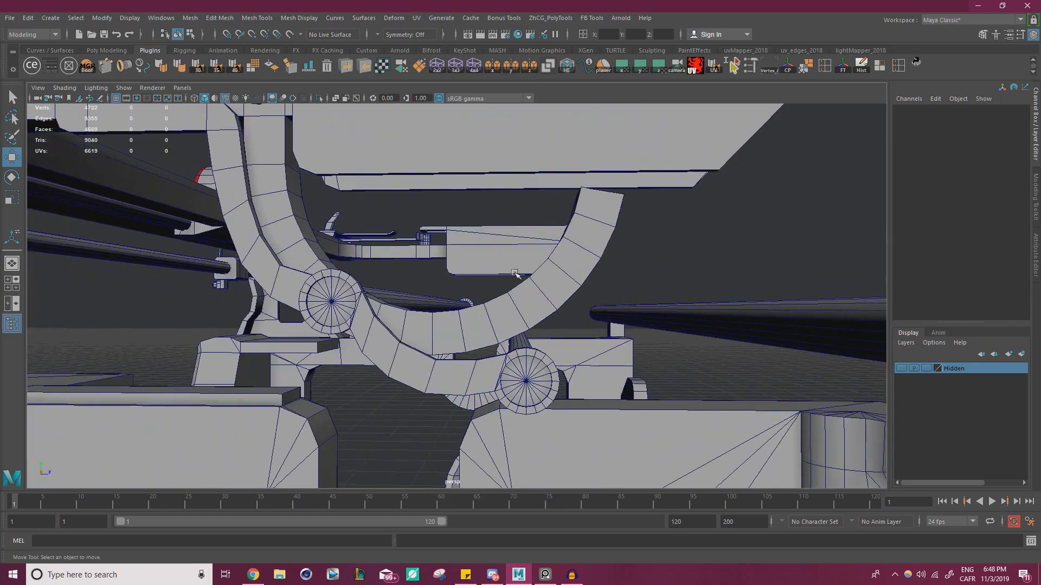
right_drag(0, 325, 645, 276)
scroll(440, 287, down, 8)
scroll(396, 292, up, 8)
mouse_move(477, 360)
middle_down()
mouse_move(396, 291)
mouse_move(329, 275)
mouse_move(0, 253)
middle_up()
scroll(358, 283, up, 4)
scroll(484, 230, up, 6)
middle_drag(667, 220, 705, 247)
scroll(470, 247, up, 2)
middle_drag(89, 259, 657, 254)
middle_drag(308, 260, 605, 259)
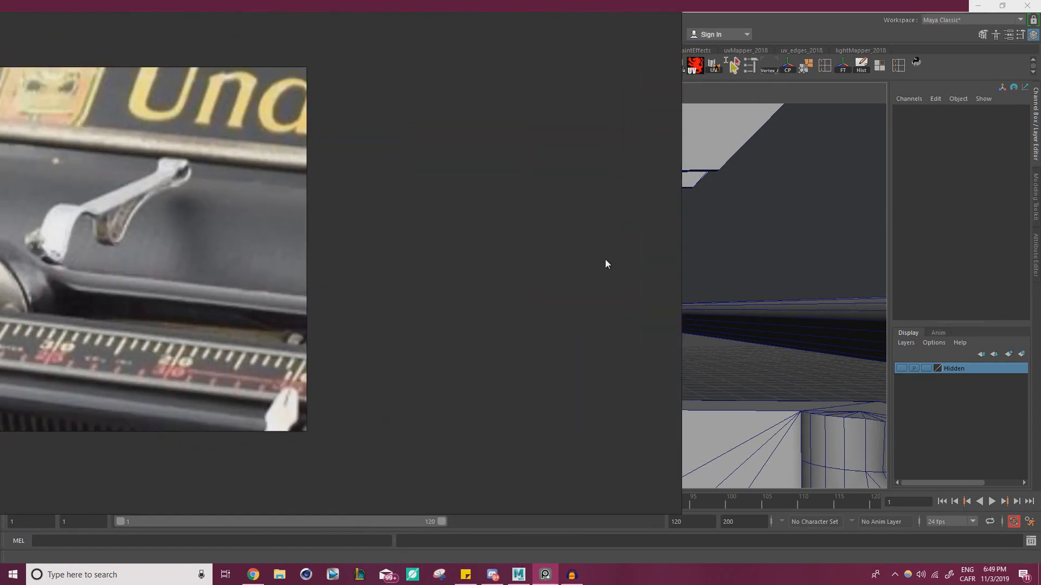
scroll(206, 230, down, 6)
mouse_move(207, 222)
middle_down()
mouse_move(349, 255)
mouse_move(610, 253)
middle_up()
middle_drag(139, 263, 366, 248)
scroll(366, 247, down, 5)
middle_drag(139, 237, 412, 246)
scroll(413, 246, up, 8)
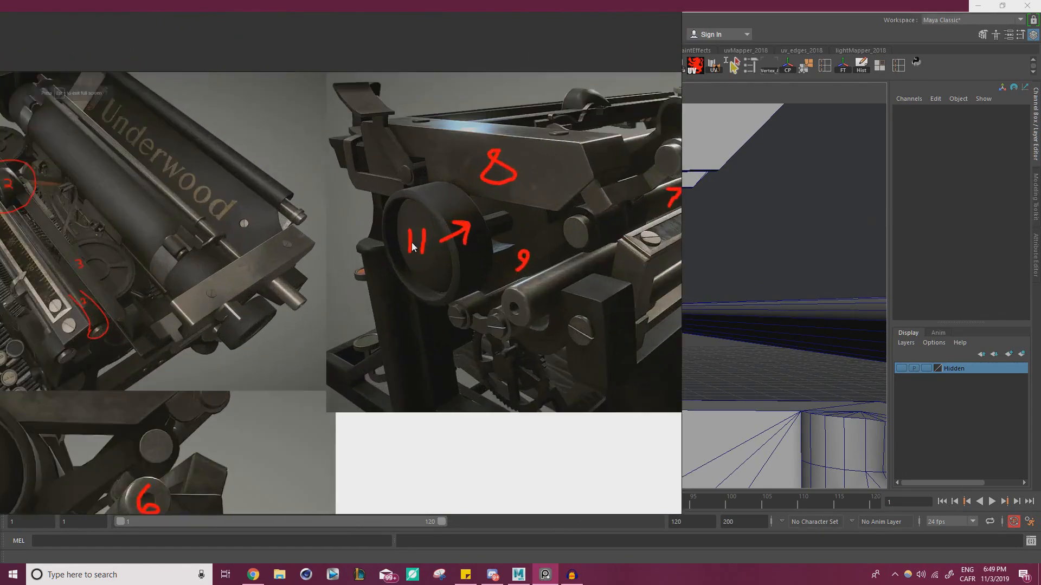
scroll(239, 263, down, 6)
middle_drag(80, 362, 322, 272)
scroll(322, 272, up, 5)
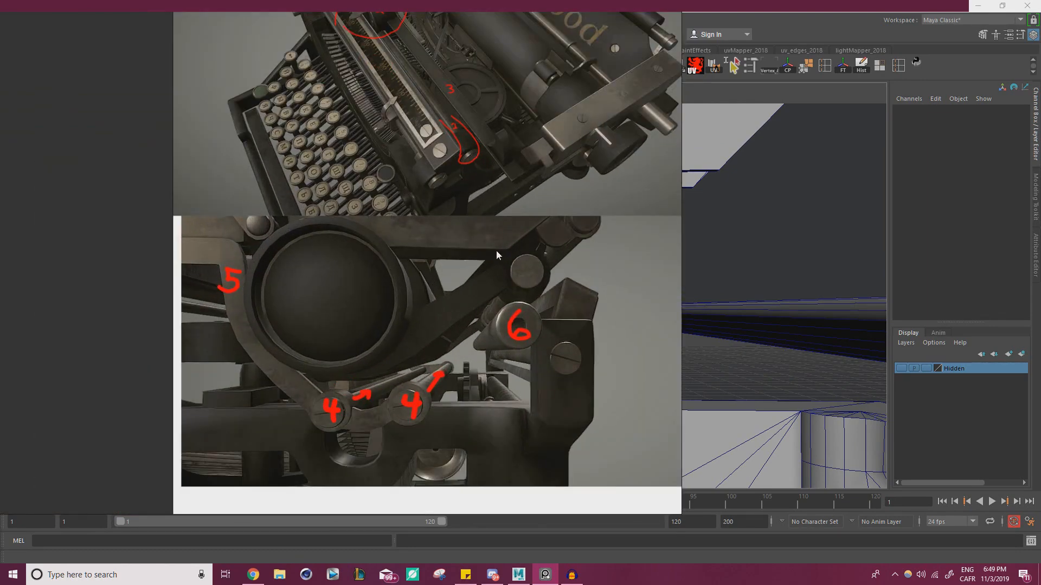
right_drag(490, 243, 0, 252)
scroll(447, 235, down, 4)
alt+middle_drag(447, 235, 402, 255)
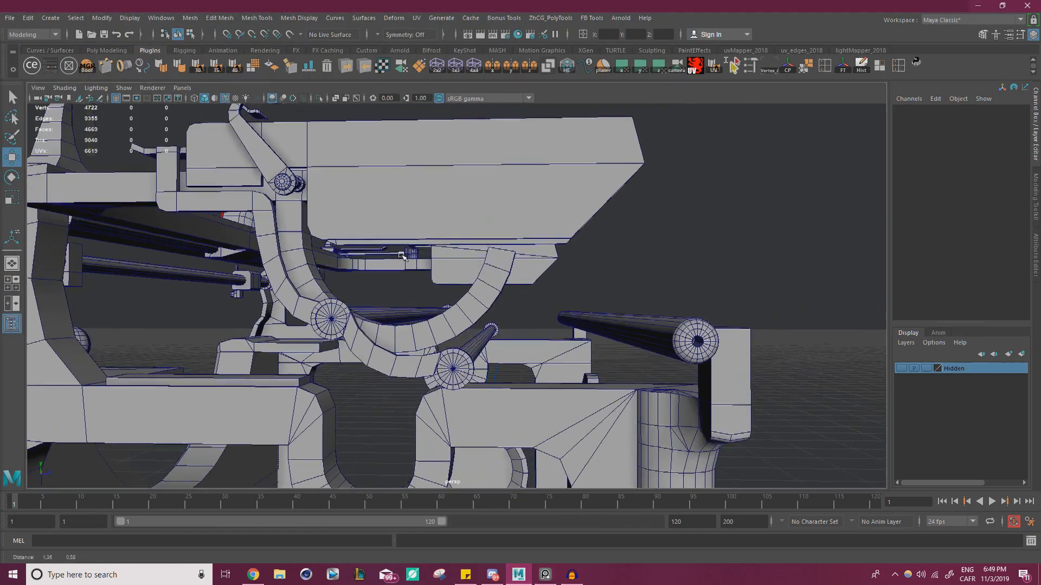
- Delete the faces of the half ring's free end beyond the cross rod, leaving a shorter curved bracket
scroll(466, 320, up, 2)
click(485, 320)
scroll(485, 319, up, 2)
scroll(484, 316, up, 2)
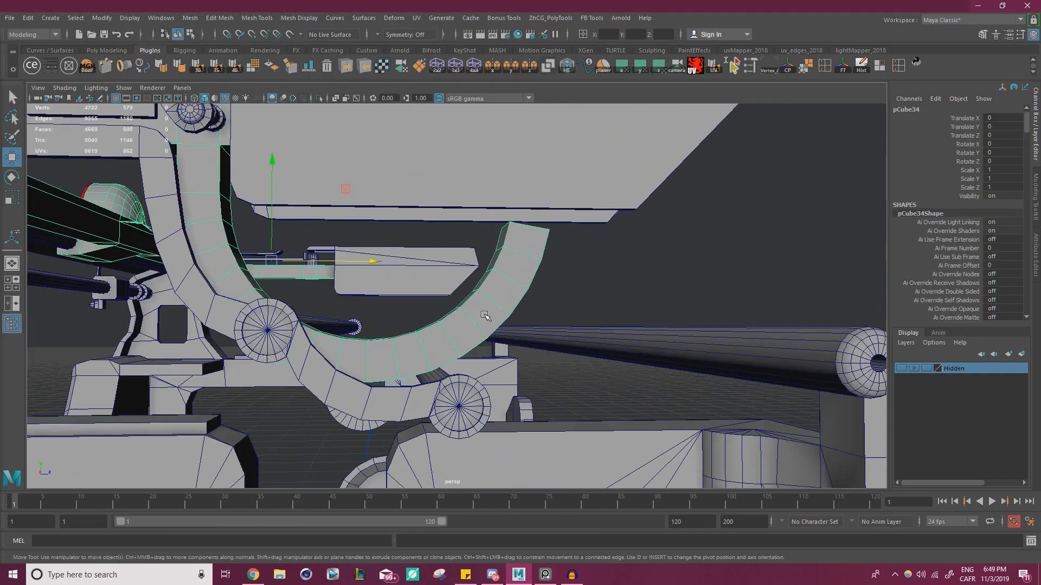
alt+drag(484, 315, 475, 320)
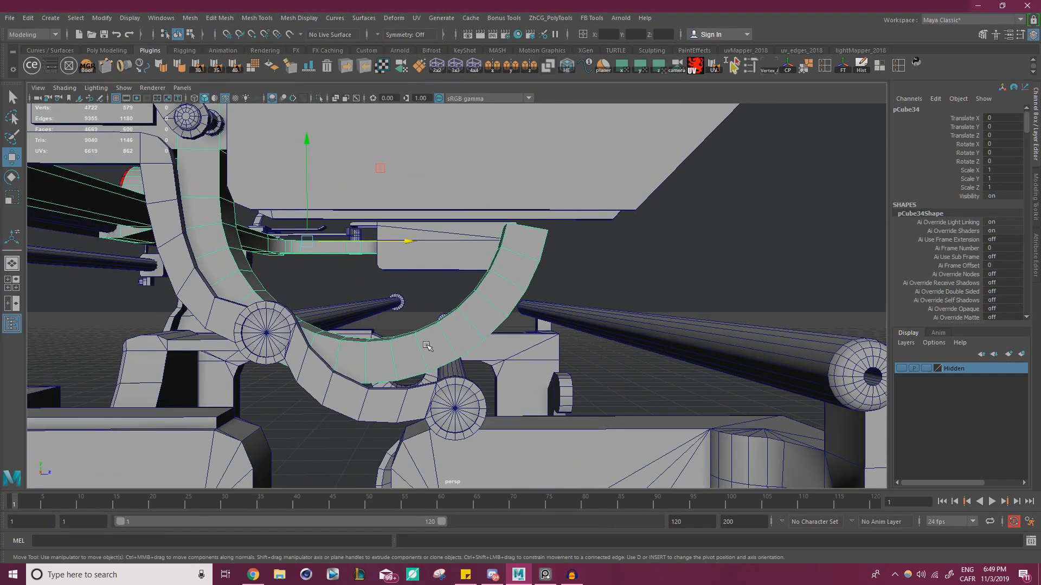
mouse_move(472, 315)
right_down()
mouse_move(475, 298)
mouse_move(474, 318)
right_up()
click(462, 327)
alt+drag(462, 327, 501, 288)
key(Delete)
click(503, 286)
double_click(503, 286)
key(Delete)
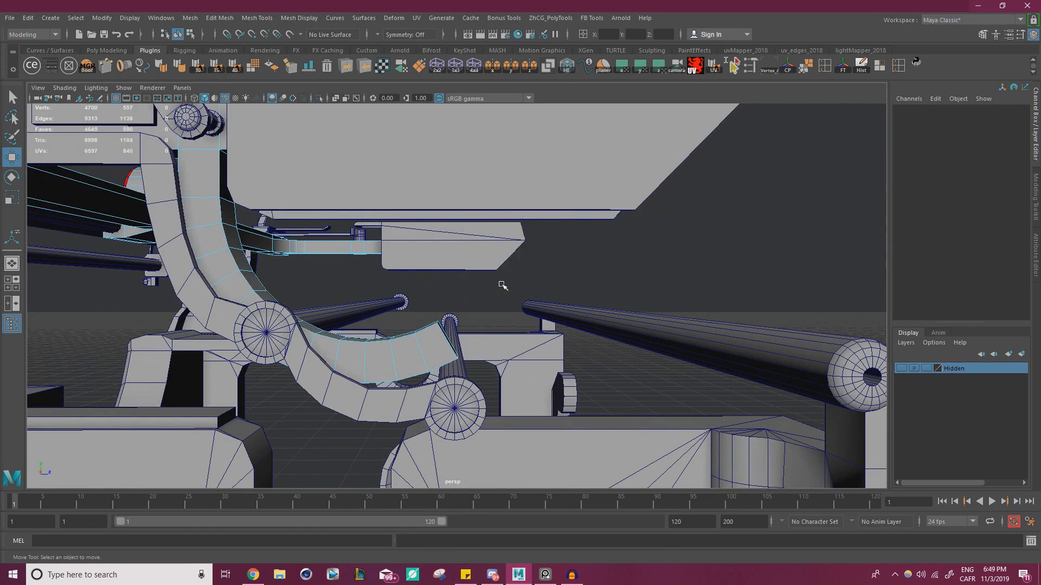
alt+drag(434, 295, 402, 262)
right_drag(402, 261, 402, 232)
click(438, 342)
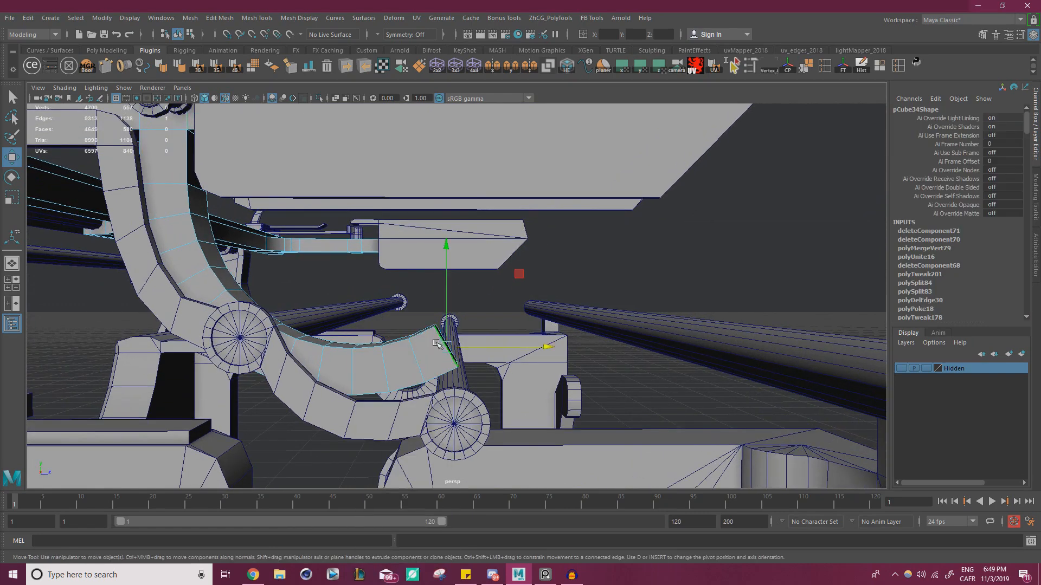
key(ctrl+e)
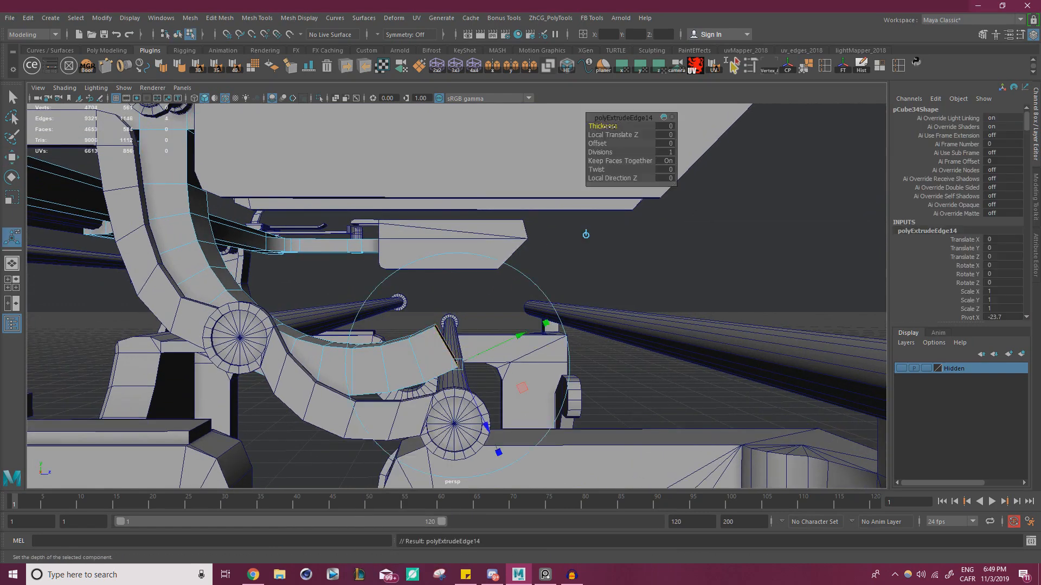
drag(608, 124, 615, 126)
alt+drag(542, 261, 464, 314)
key(ctrl+z)
scroll(539, 329, up, 3)
key(ctrl+z)
- Fill the hole at the shortened curved bracket's open free end with a cap face
key(w)
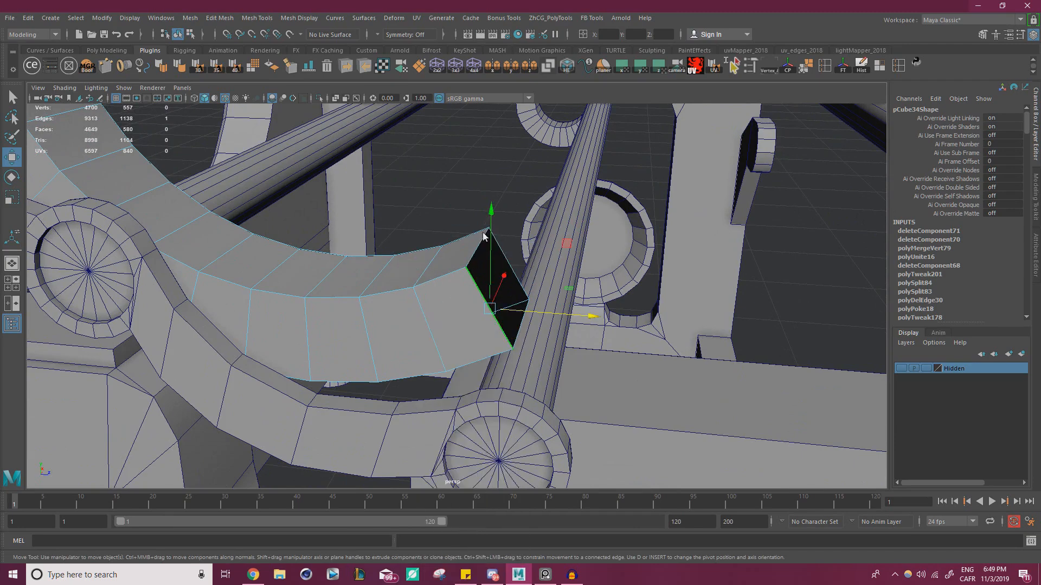
shift+right_click(453, 294)
shift+right_drag(437, 460, 442, 435)
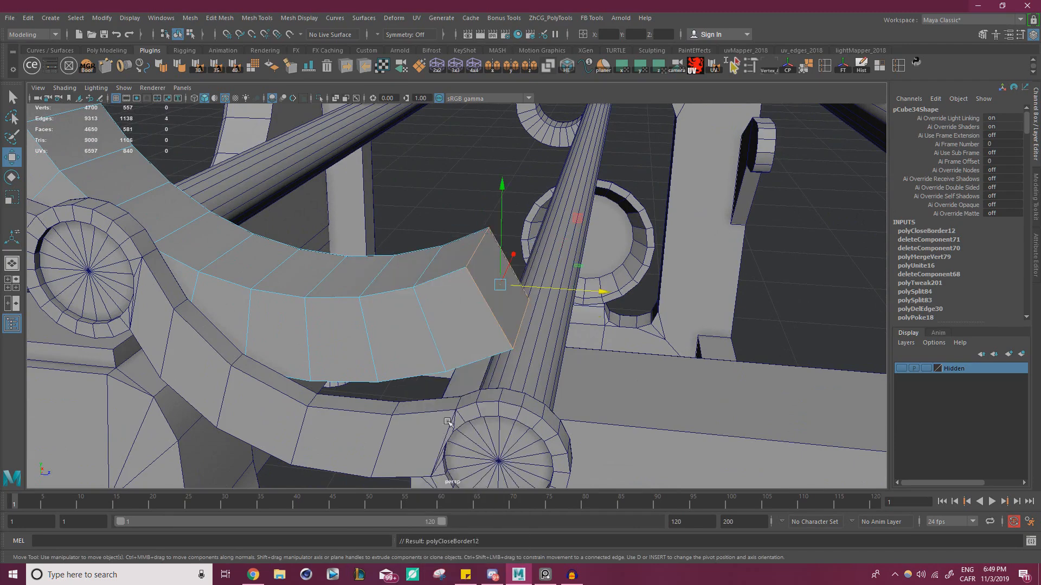
- Extrude the cap face with a thickness of 4.8 to form a straight arm rising towards the carriage-end plate
right_drag(480, 264, 482, 297)
click(493, 299)
scroll(321, 297, down, 2)
alt+drag(493, 299, 361, 308)
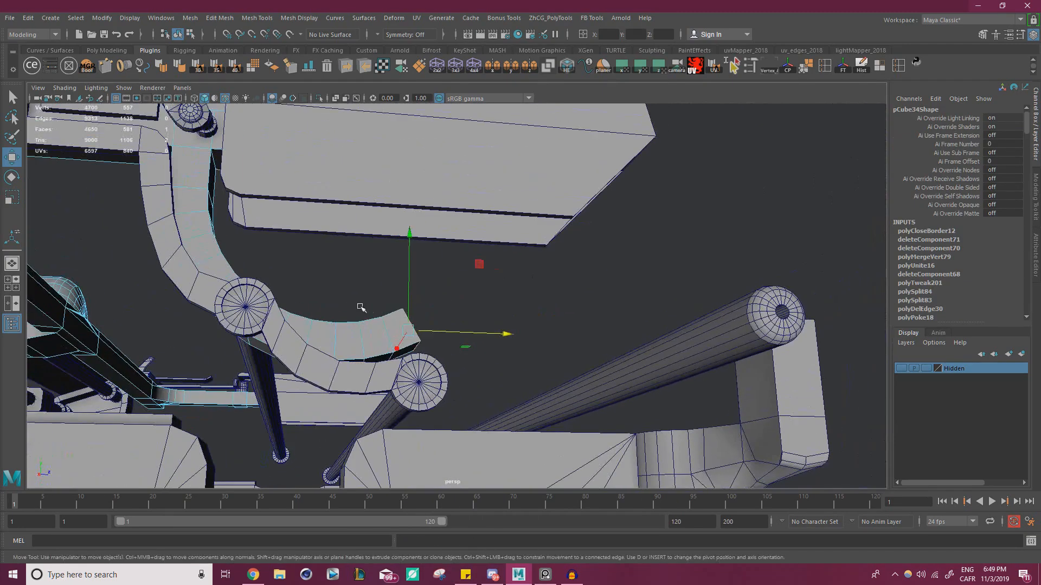
key(ctrl+e)
drag(612, 125, 635, 124)
alt+drag(461, 266, 440, 324)
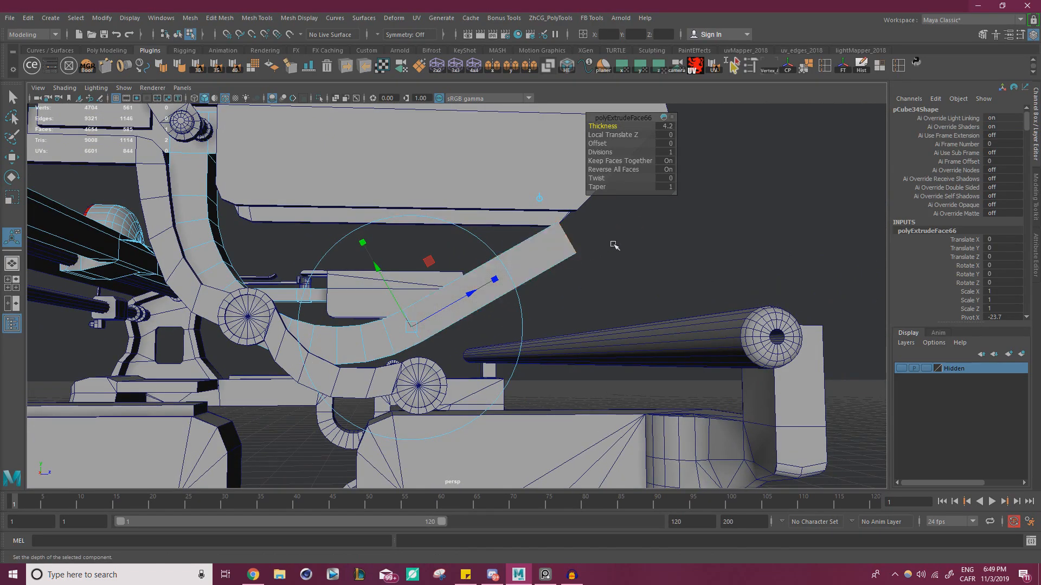
alt+drag(614, 245, 531, 234)
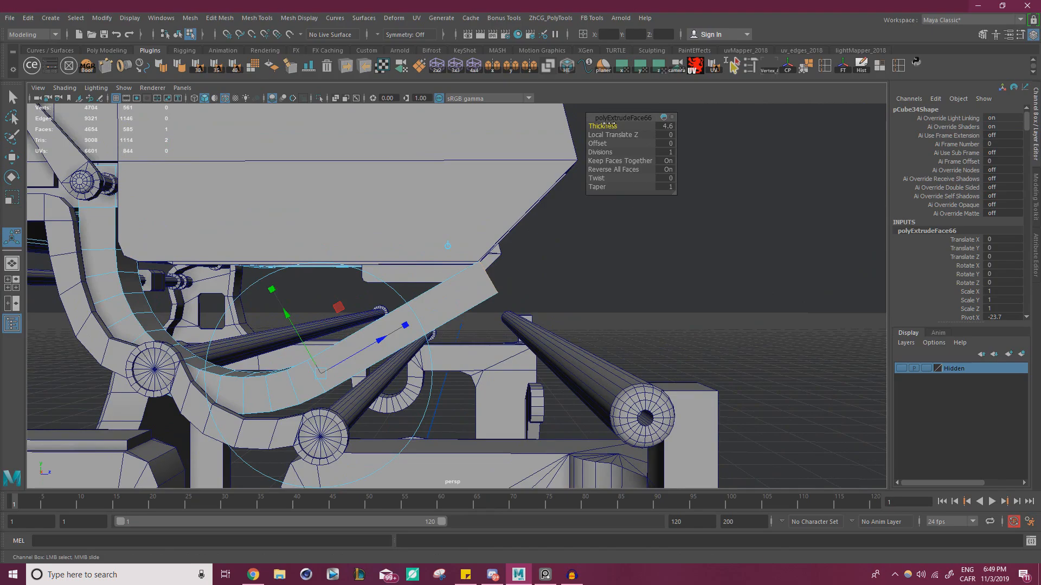
alt+drag(551, 182, 393, 226)
alt+drag(455, 241, 428, 284)
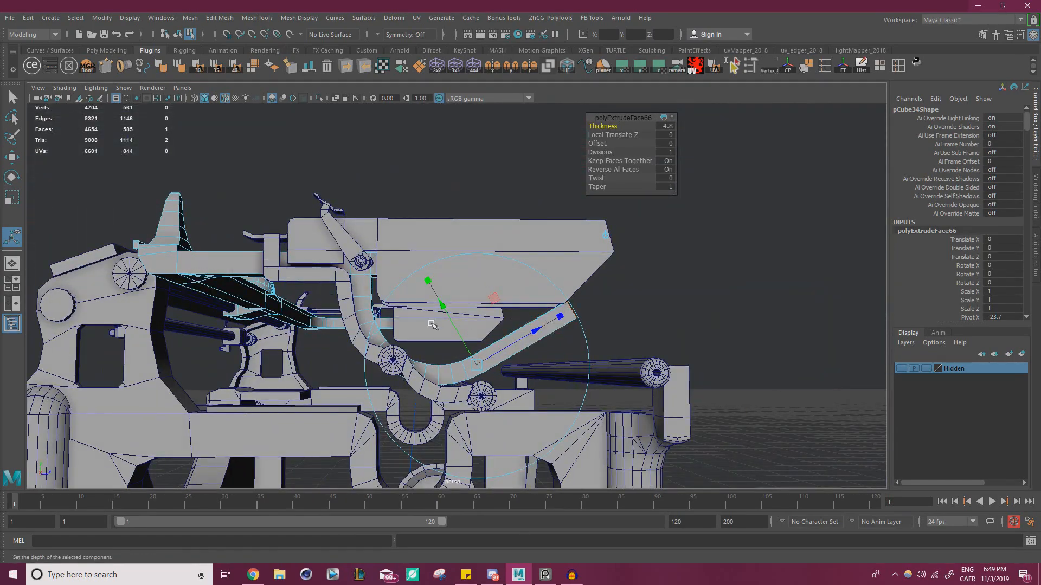
alt+drag(492, 332, 240, 310)
alt+drag(638, 294, 588, 307)
alt+middle_drag(588, 308, 499, 365)
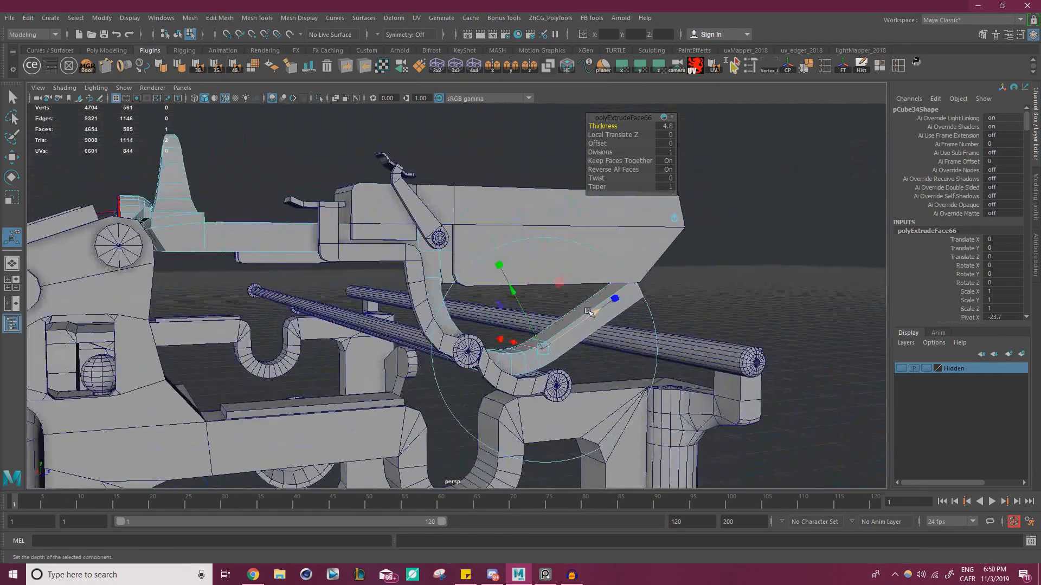
key(w)
right_drag(605, 262, 655, 244)
click(675, 277)
click(619, 307)
alt+drag(619, 307, 401, 306)
- Examine the side-view Underwood reference photos for the linkage and curved arm around the roller knob below the carriage-end plate
key(alt+Tab)
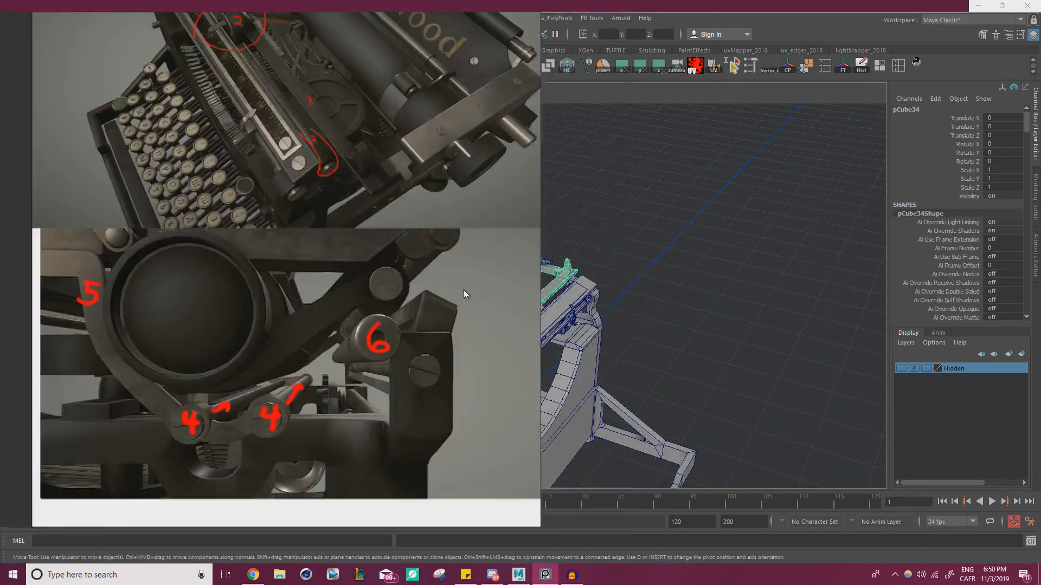
scroll(463, 289, down, 7)
middle_drag(358, 249, 623, 209)
scroll(323, 230, up, 5)
scroll(323, 229, up, 2)
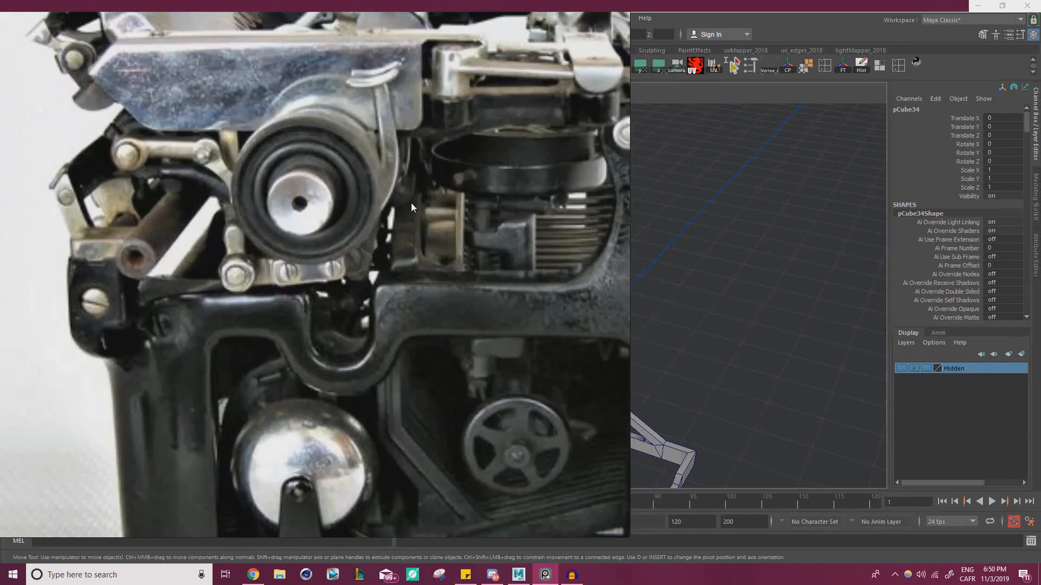
middle_drag(411, 202, 469, 255)
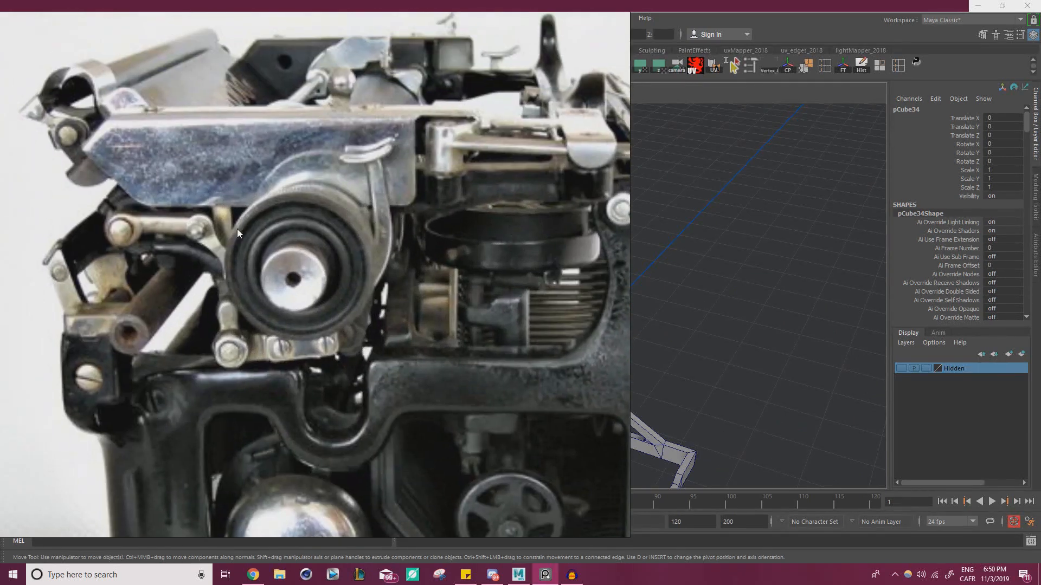
middle_drag(229, 247, 340, 244)
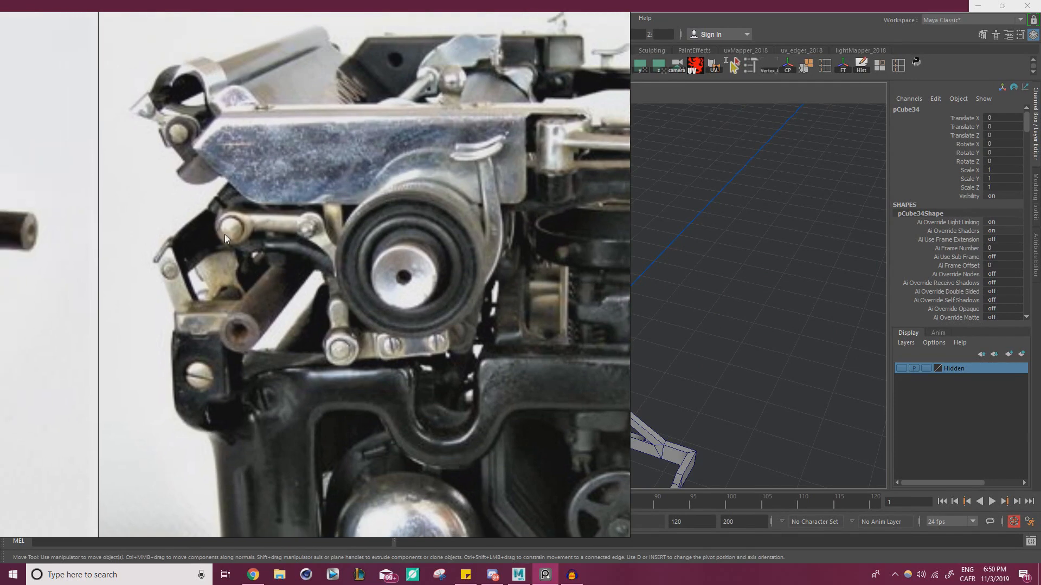
scroll(224, 234, down, 5)
middle_drag(225, 234, 588, 255)
scroll(224, 274, down, 5)
middle_drag(260, 254, 99, 406)
scroll(275, 262, up, 2)
scroll(275, 262, up, 3)
middle_drag(225, 377, 605, 284)
scroll(209, 279, up, 4)
middle_drag(496, 273, 318, 261)
middle_drag(559, 235, 119, 233)
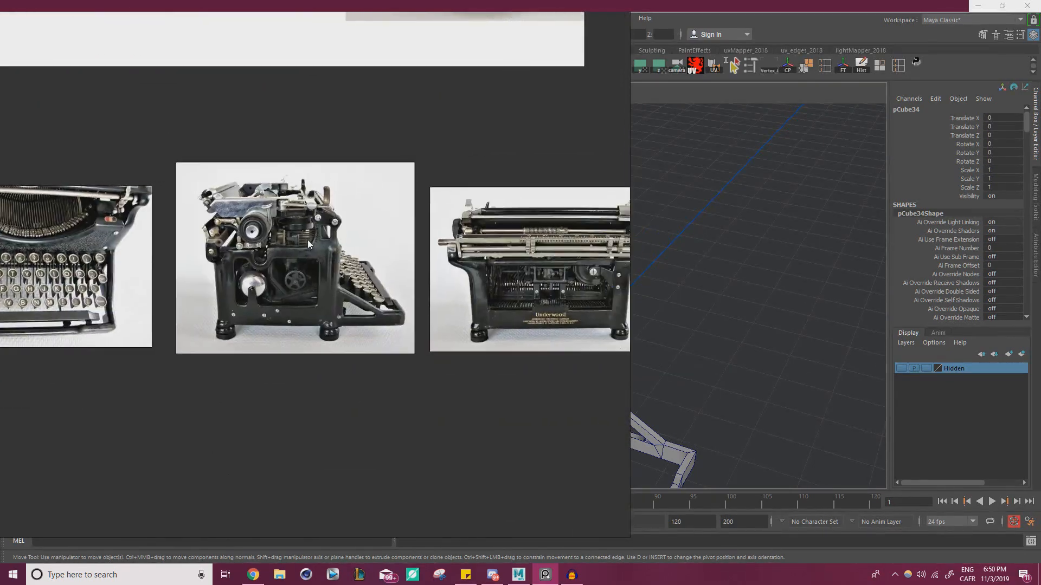
scroll(248, 240, up, 8)
middle_drag(338, 178, 334, 252)
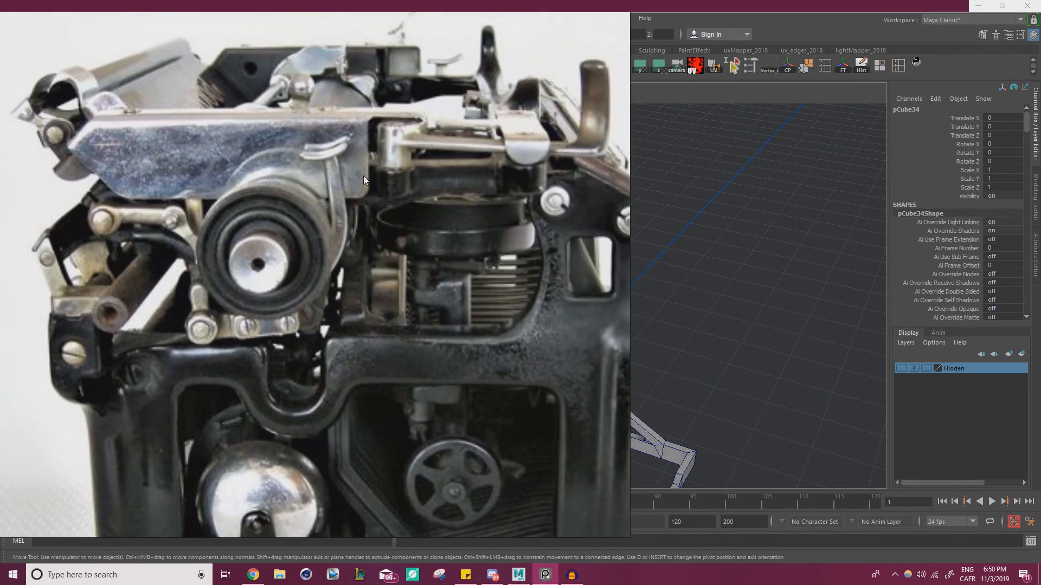
scroll(188, 246, up, 2)
middle_drag(188, 246, 282, 240)
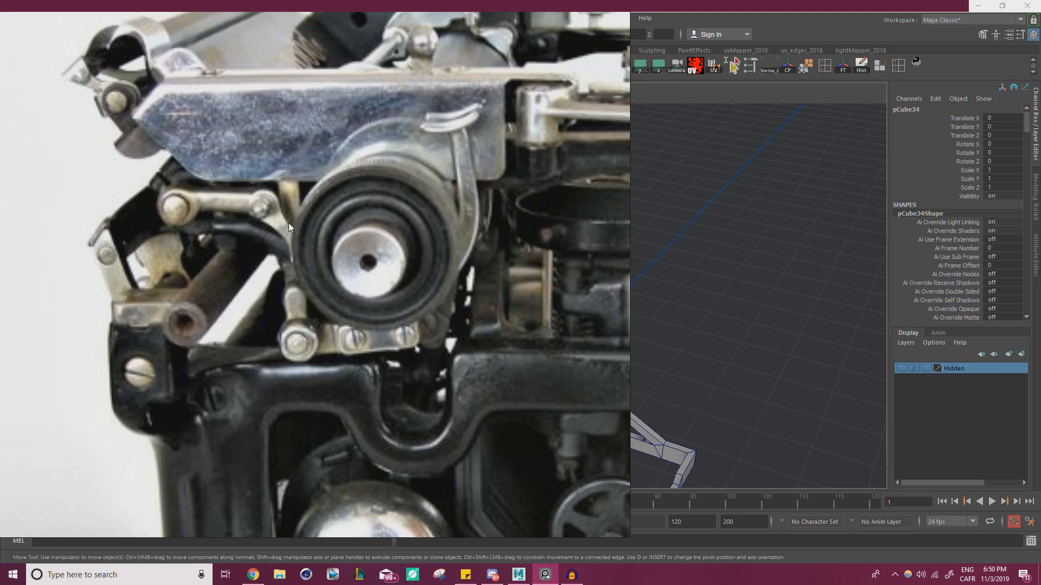
scroll(376, 247, down, 6)
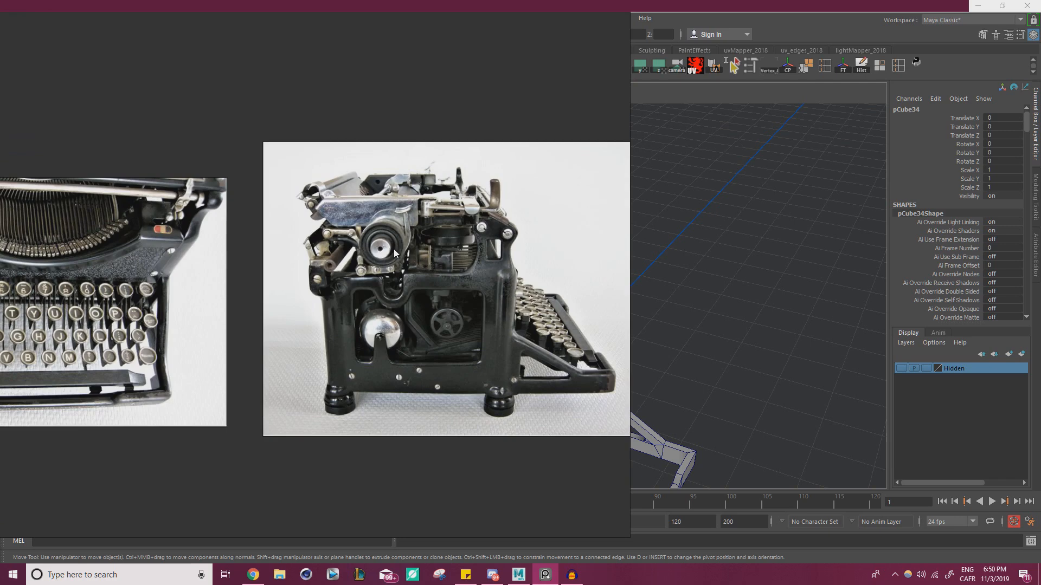
scroll(379, 236, up, 5)
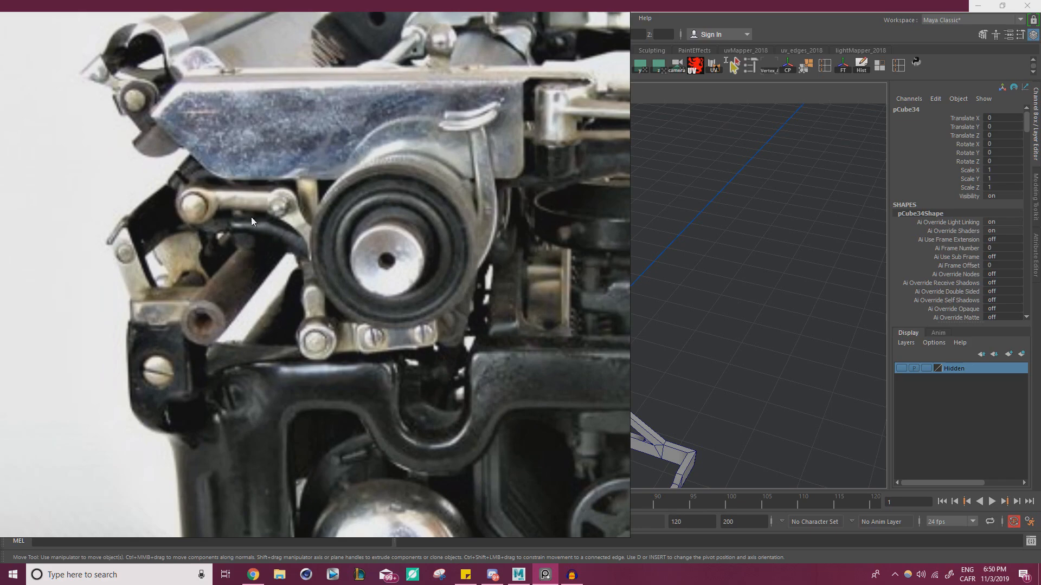
right_drag(500, 237, 0, 287)
- Select the end face of the straight bracket arm and set the Scale tool's axis orientation to Component
alt+drag(422, 252, 533, 261)
alt+drag(315, 287, 515, 255)
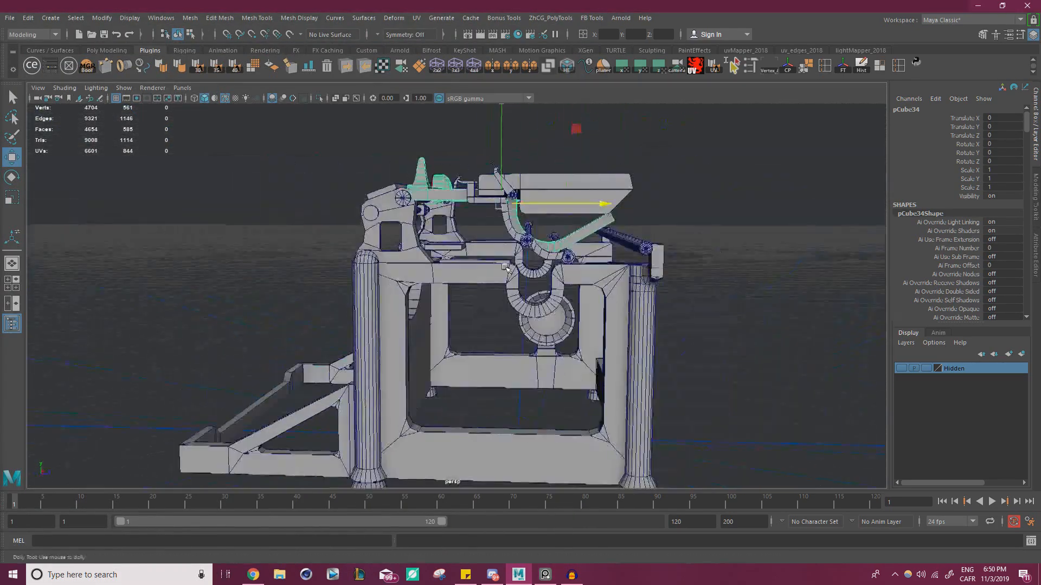
alt+right_drag(515, 271, 683, 302)
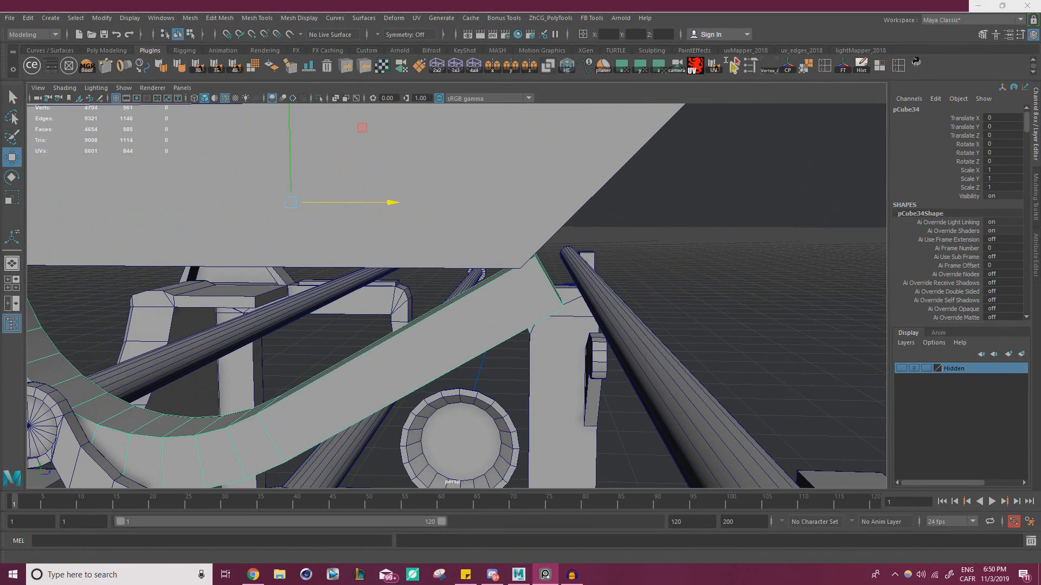
alt+drag(419, 299, 440, 284)
alt+drag(574, 242, 426, 282)
right_drag(375, 305, 374, 338)
click(369, 301)
key(r)
alt+drag(380, 317, 515, 274)
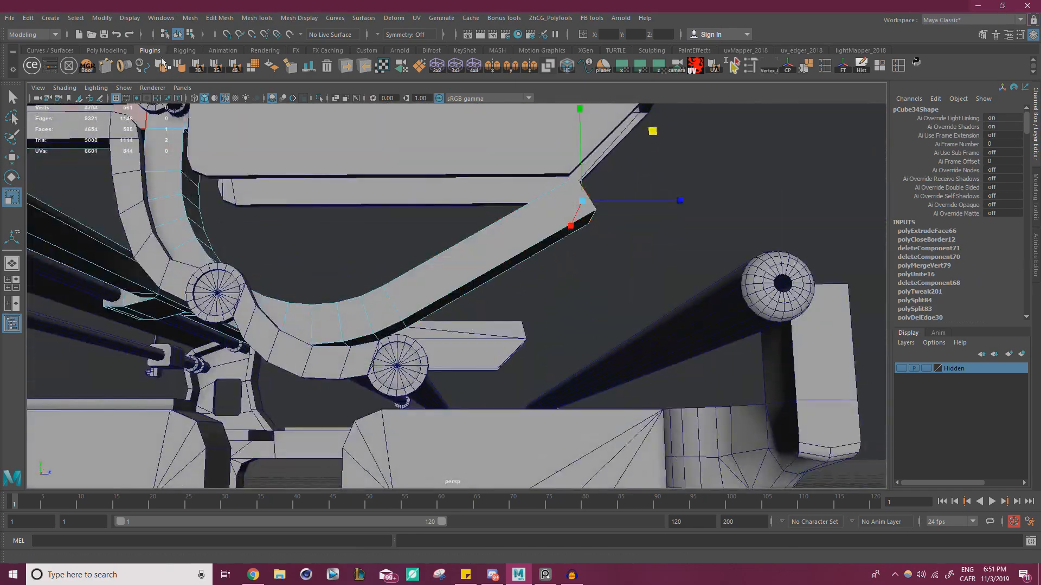
double_click(11, 197)
click(773, 223)
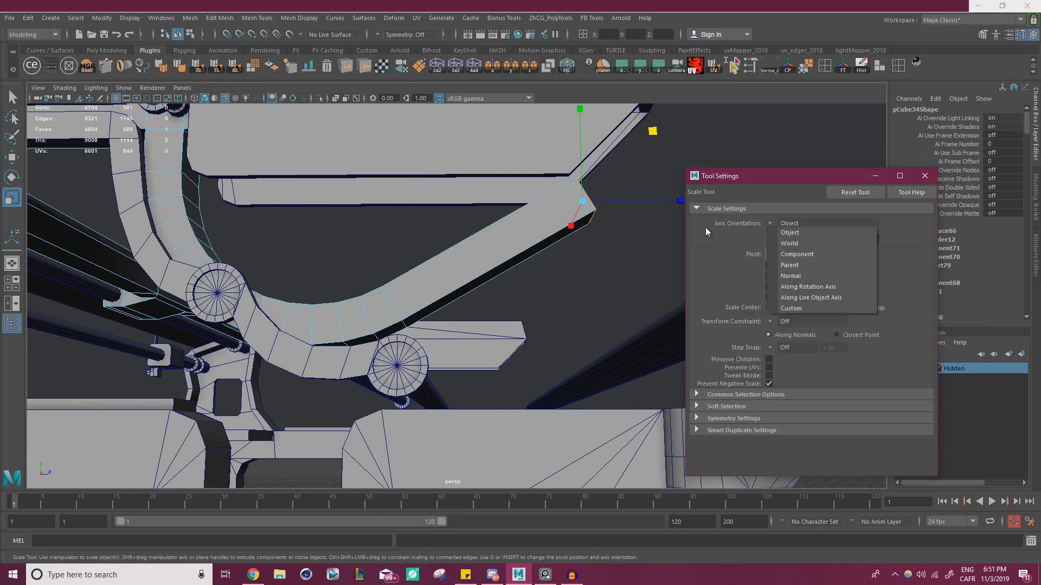
click(808, 253)
- Scale the arm's end face down in height and width so the arm tapers towards its tip
key(f)
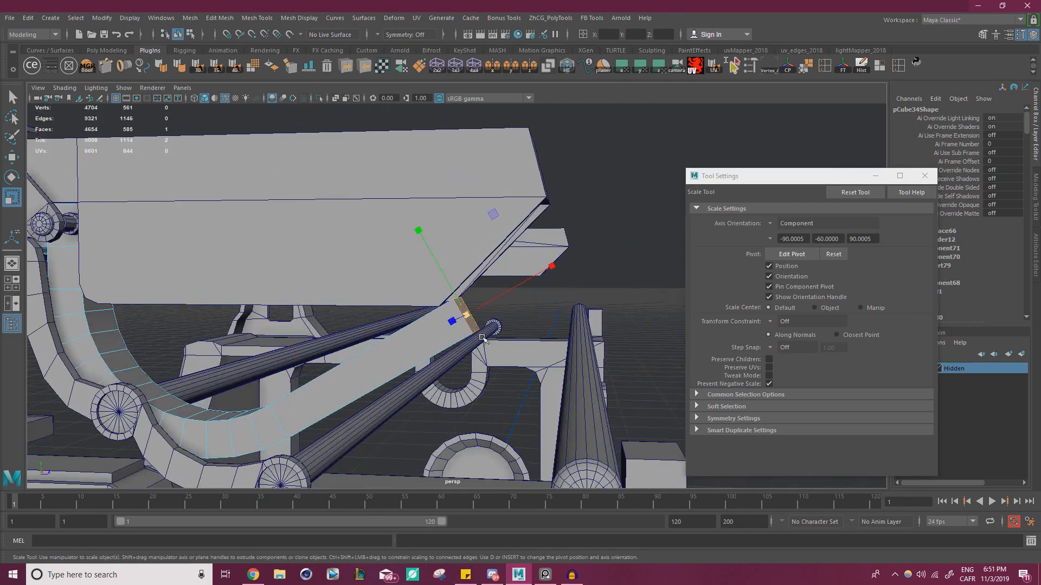
mouse_move(465, 316)
alt+mouse_down()
mouse_move(426, 331)
mouse_move(480, 311)
alt+mouse_up()
drag(411, 234, 422, 251)
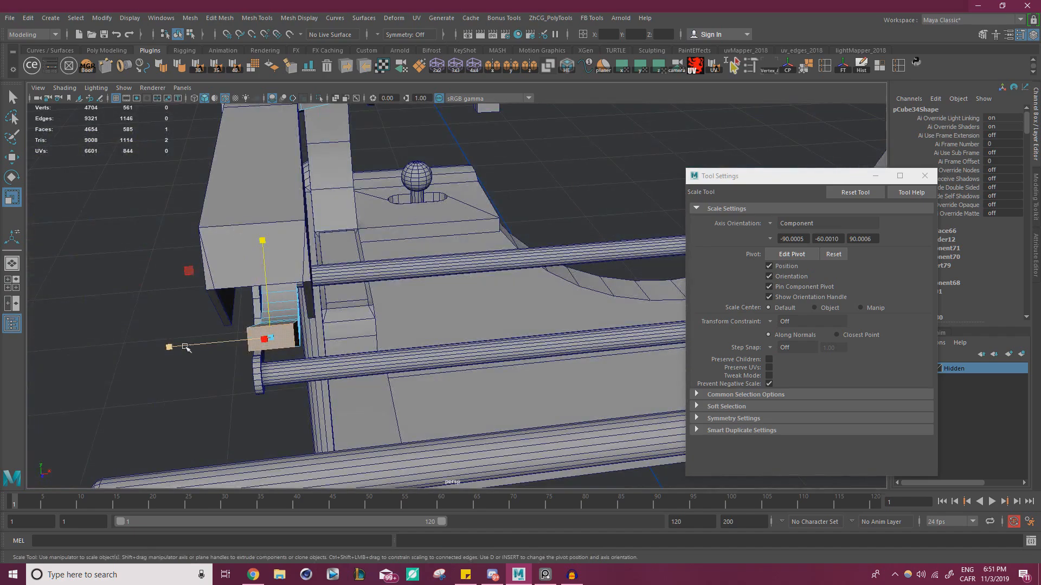
drag(172, 346, 372, 346)
key(w)
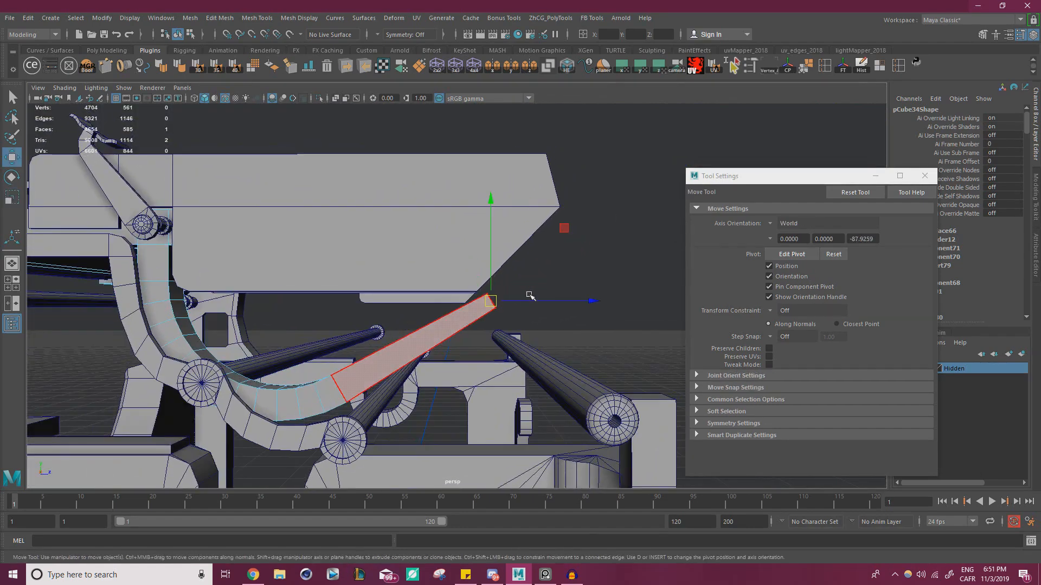
click(768, 223)
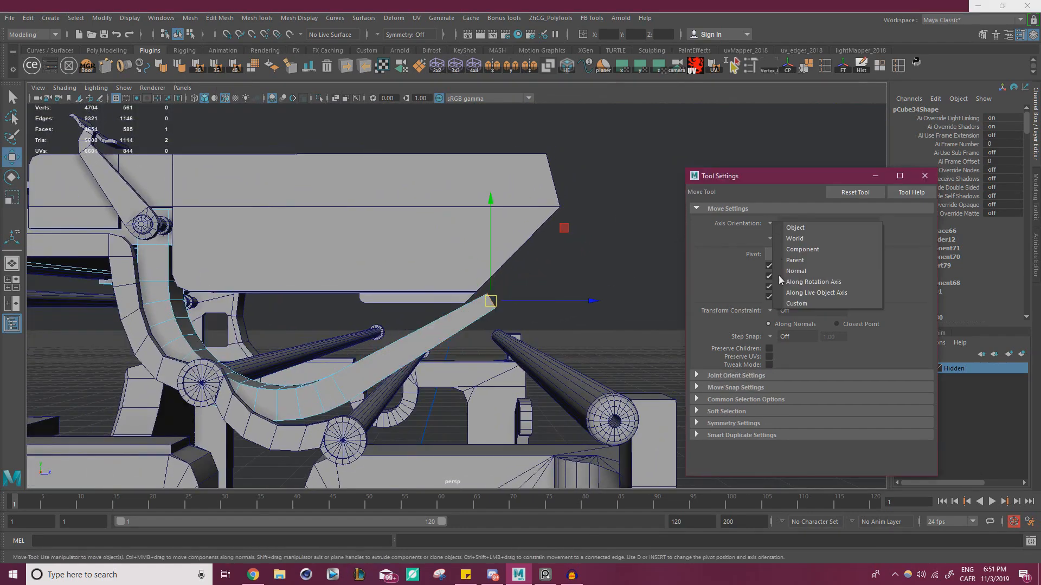
click(817, 250)
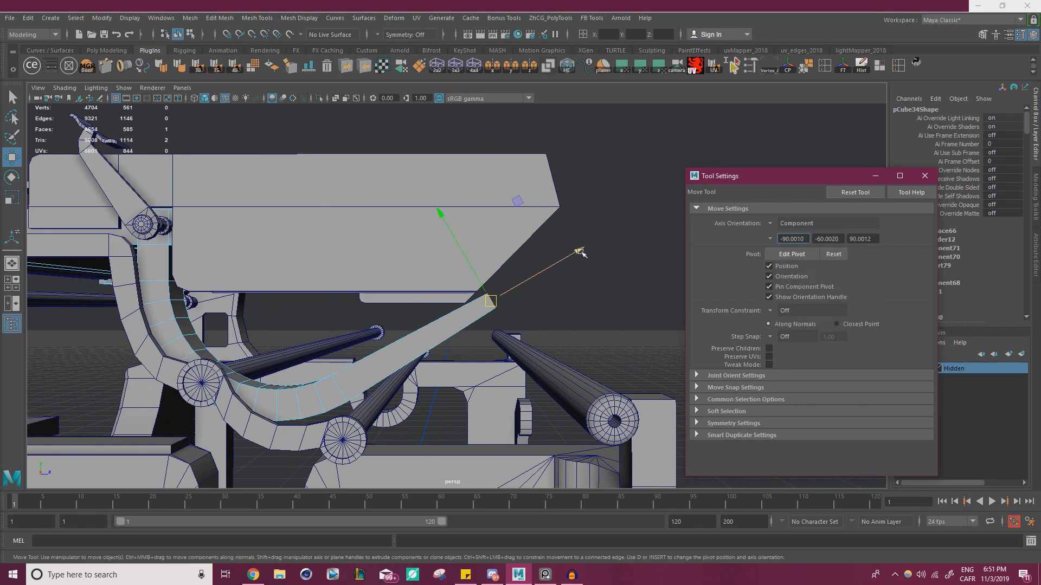
alt+drag(580, 252, 535, 273)
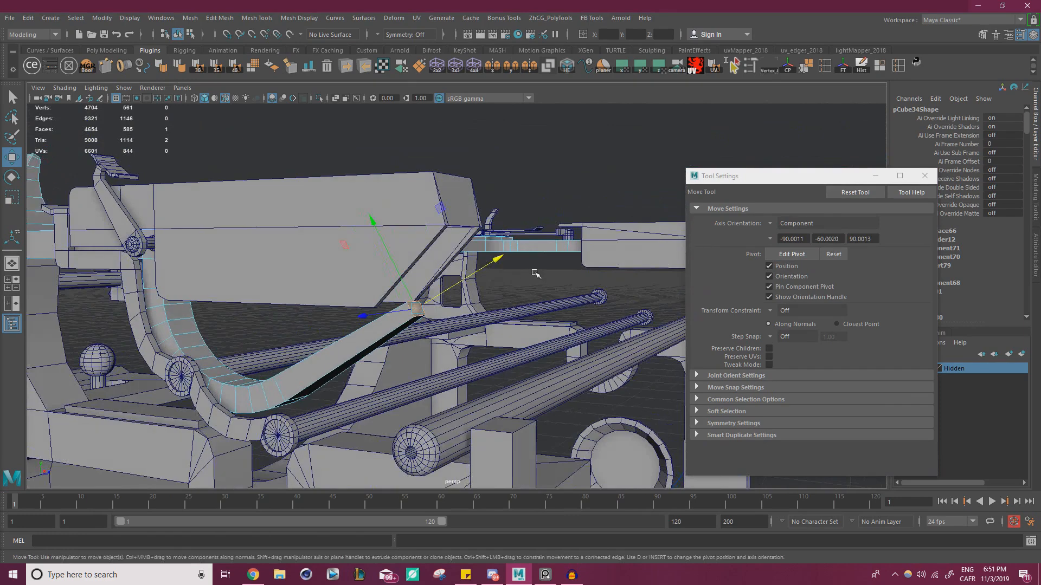
click(797, 223)
click(793, 240)
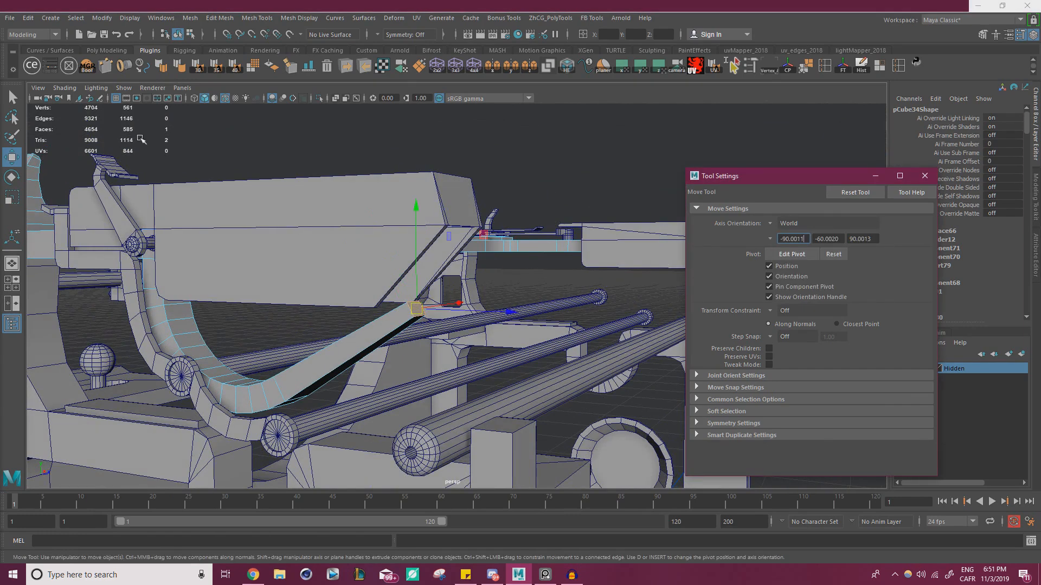
- Set the Scale tool's axis orientation to World, close the tool settings and deselect the arm's end face
click(13, 199)
click(769, 224)
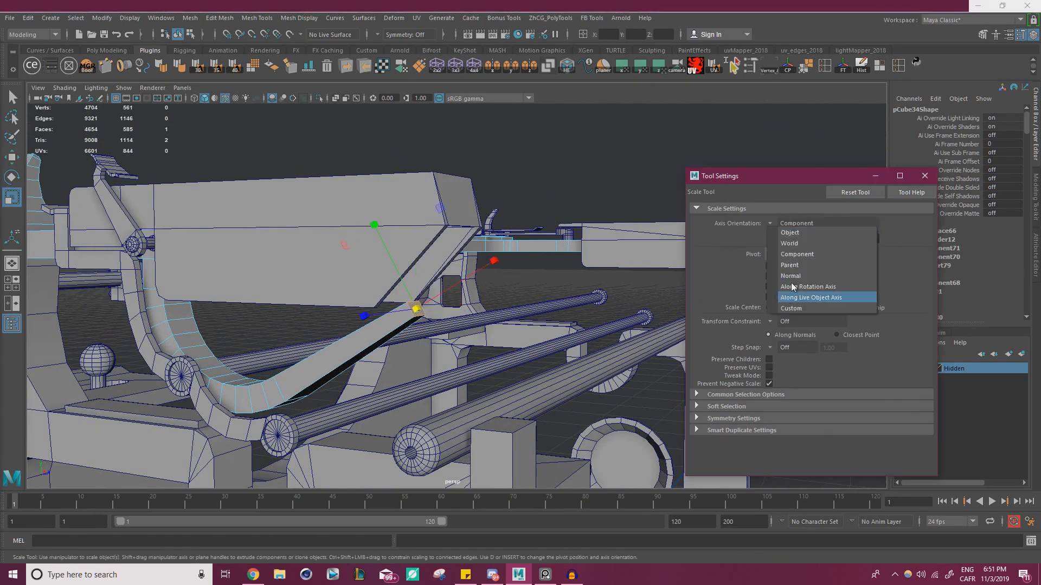
click(796, 241)
click(924, 178)
key(w)
click(583, 207)
scroll(425, 215, down, 3)
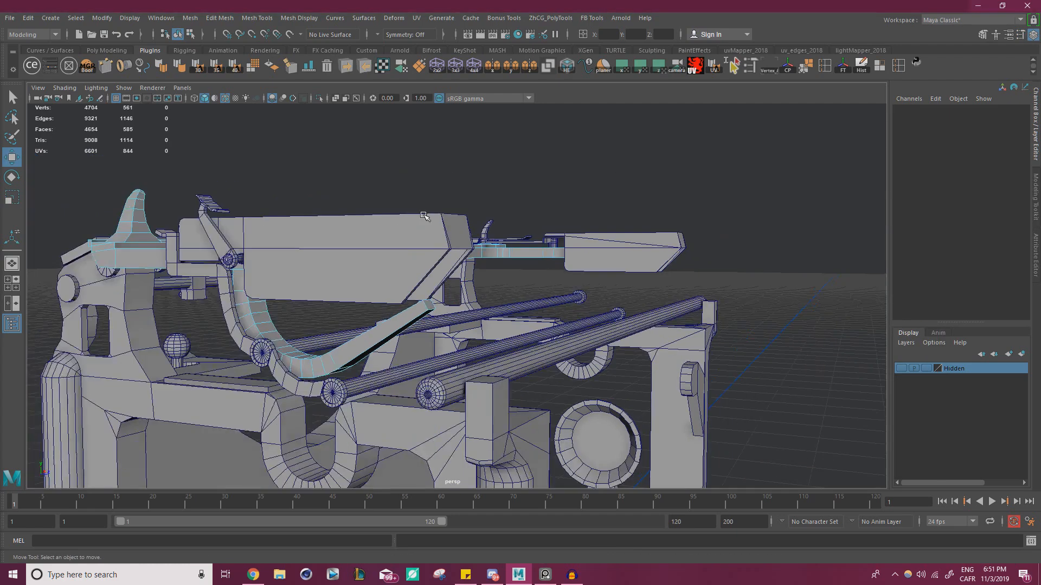
- Inspect the tapered bracket arm and its clearance to the plate and cross rods, and review the whole typewriter model
alt+drag(425, 215, 556, 308)
scroll(556, 308, up, 6)
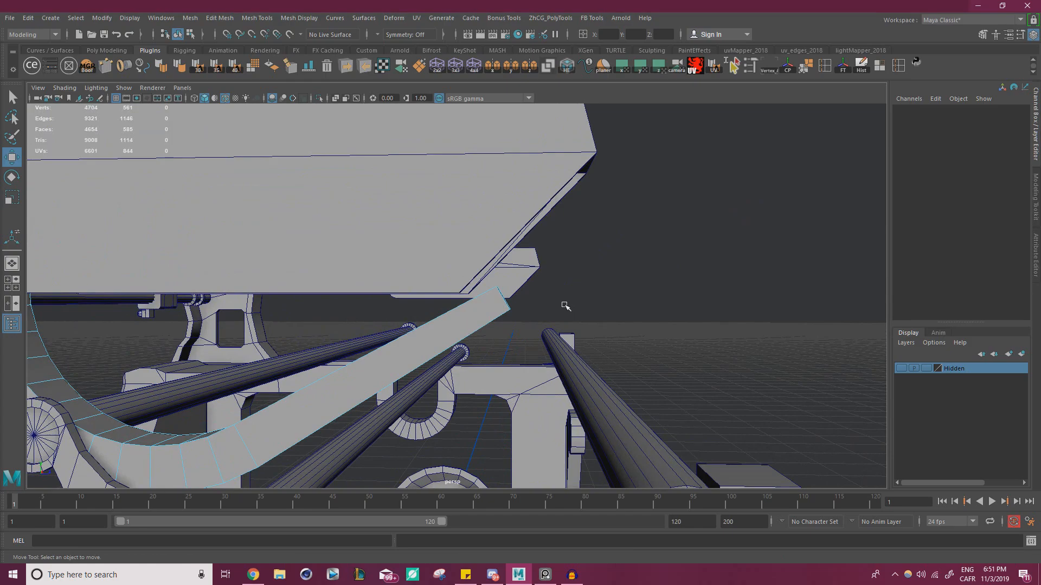
alt+drag(560, 269, 504, 311)
alt+middle_drag(504, 311, 593, 262)
scroll(592, 262, down, 4)
alt+drag(592, 263, 411, 271)
scroll(498, 287, up, 4)
scroll(497, 287, down, 3)
scroll(412, 271, down, 3)
alt+drag(346, 271, 627, 249)
scroll(515, 301, up, 3)
scroll(627, 249, up, 3)
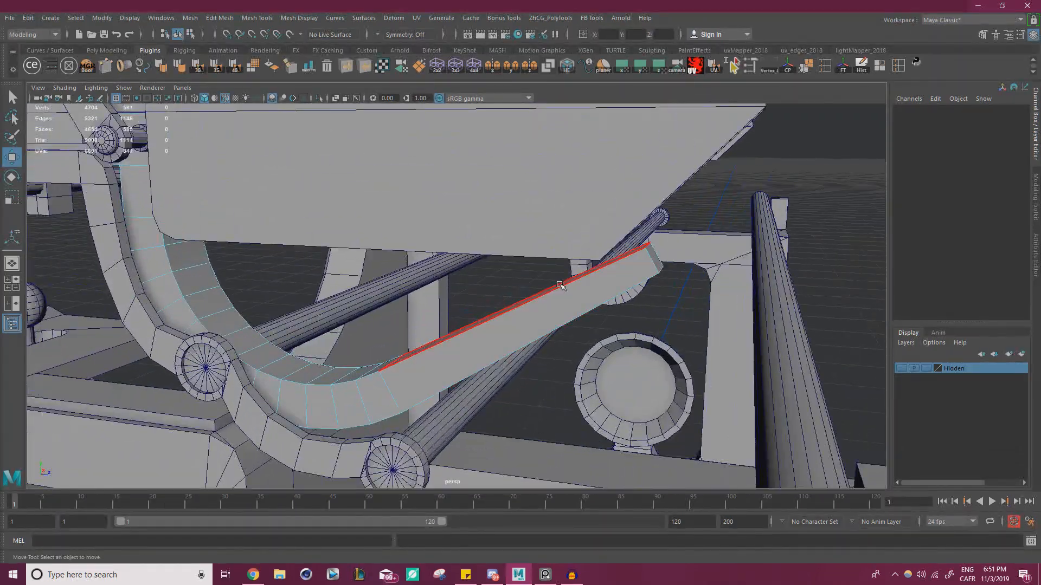
scroll(623, 294, down, 4)
alt+drag(624, 294, 486, 269)
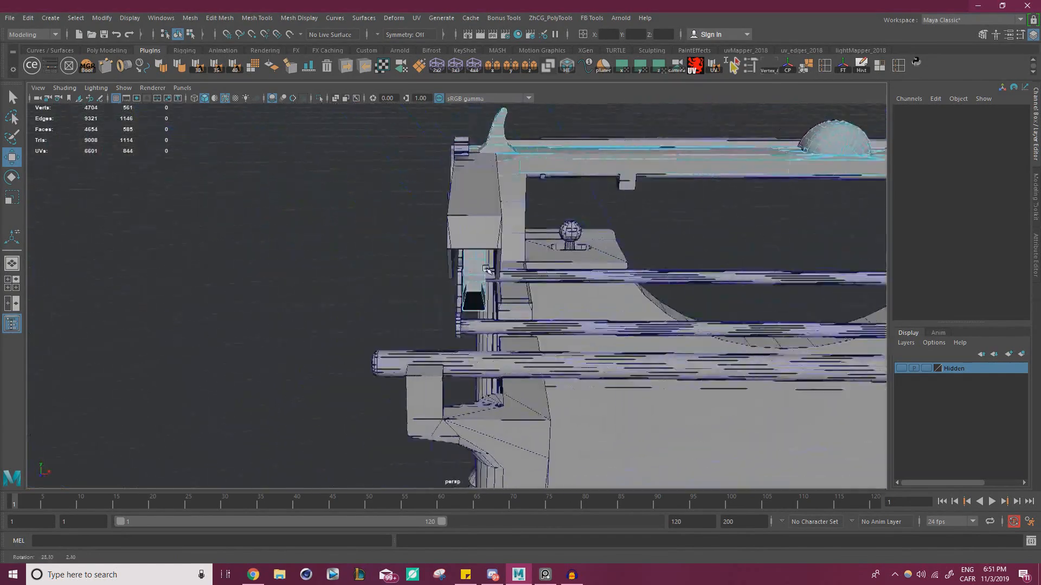
scroll(486, 270, down, 5)
mouse_move(397, 288)
alt+mouse_down()
mouse_move(546, 279)
mouse_move(413, 288)
mouse_move(477, 282)
mouse_move(406, 273)
alt+mouse_up()
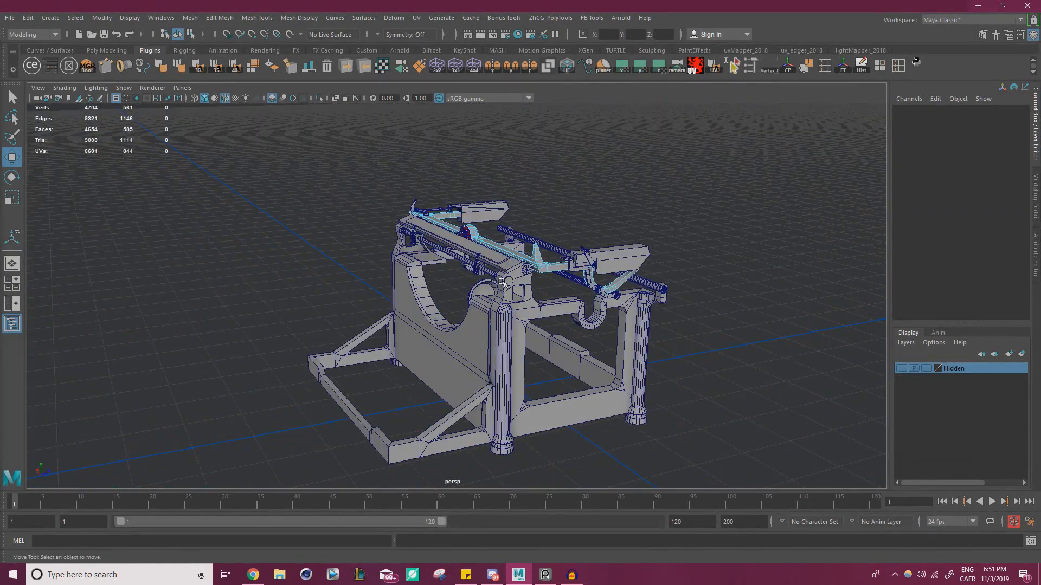
- Save the scene and create a polygon cylinder for the pivot at the bracket arm's tip
scroll(336, 316, up, 10)
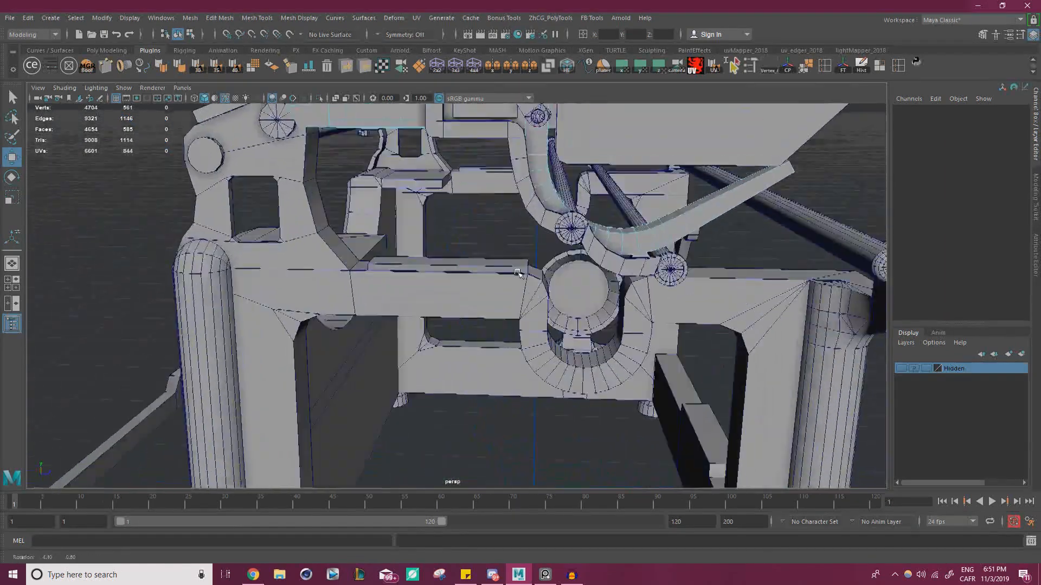
key(ctrl+s)
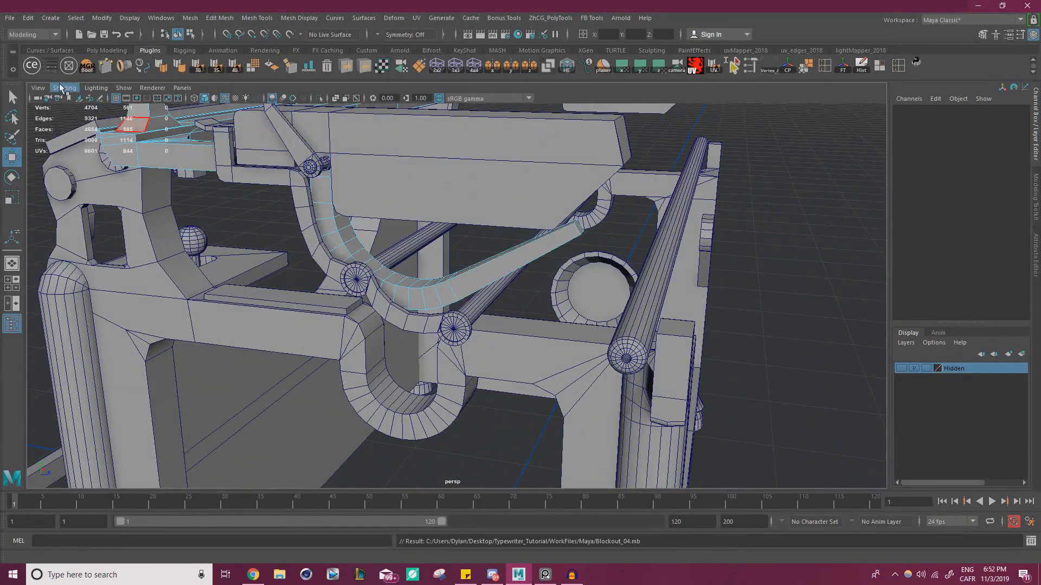
click(51, 18)
mouse_move(100, 57)
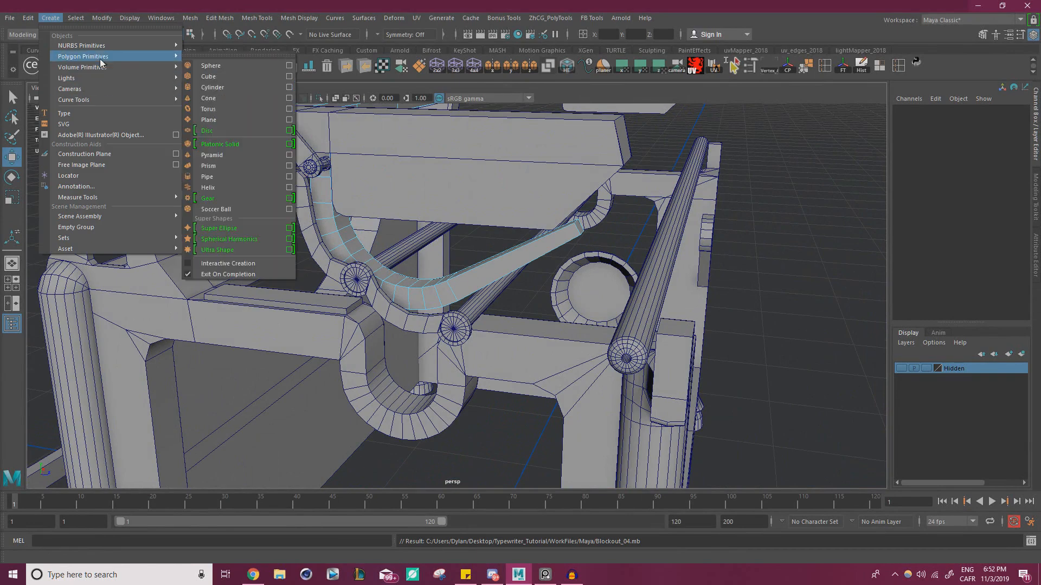
click(259, 88)
scroll(477, 326, down, 5)
alt+middle_drag(477, 374, 479, 320)
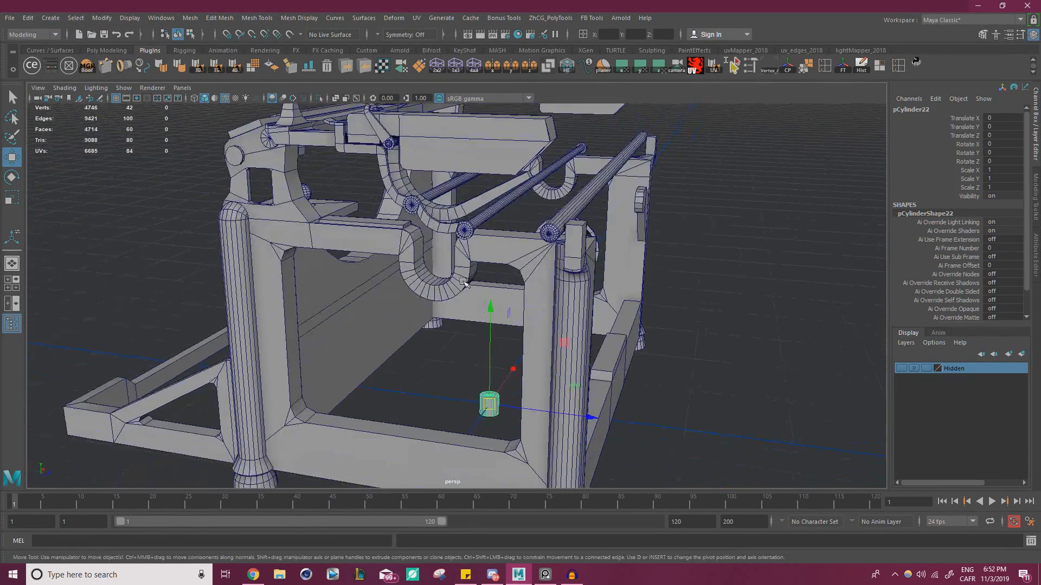
- Move the cylinder up and outward to the bracket's side of the frame, at about X -18.2, Y 18.26, Z 9.36
scroll(495, 320, up, 3)
alt+drag(471, 339, 582, 291)
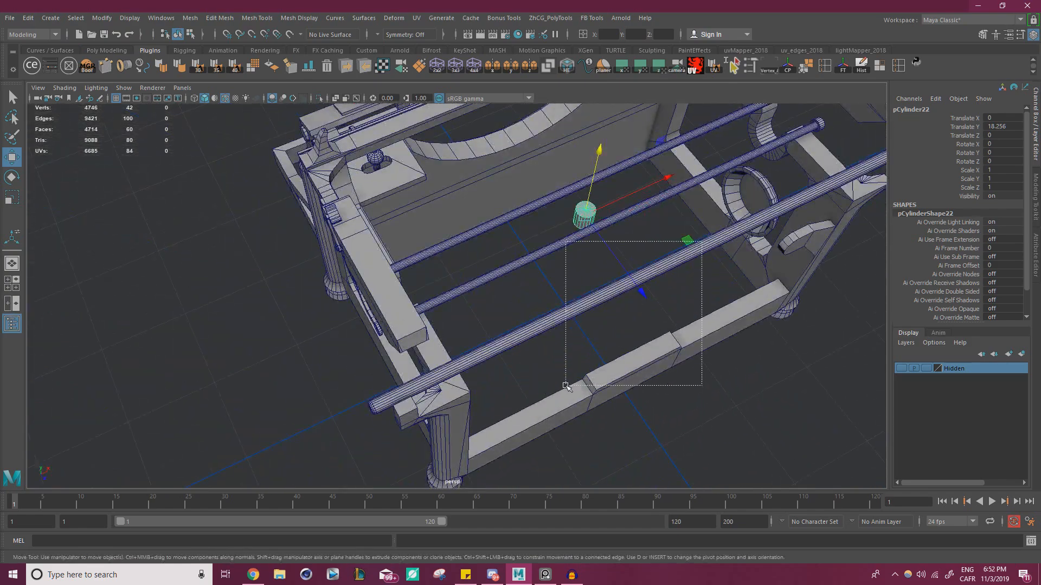
drag(566, 385, 567, 385)
key(ctrl+z)
drag(687, 241, 564, 333)
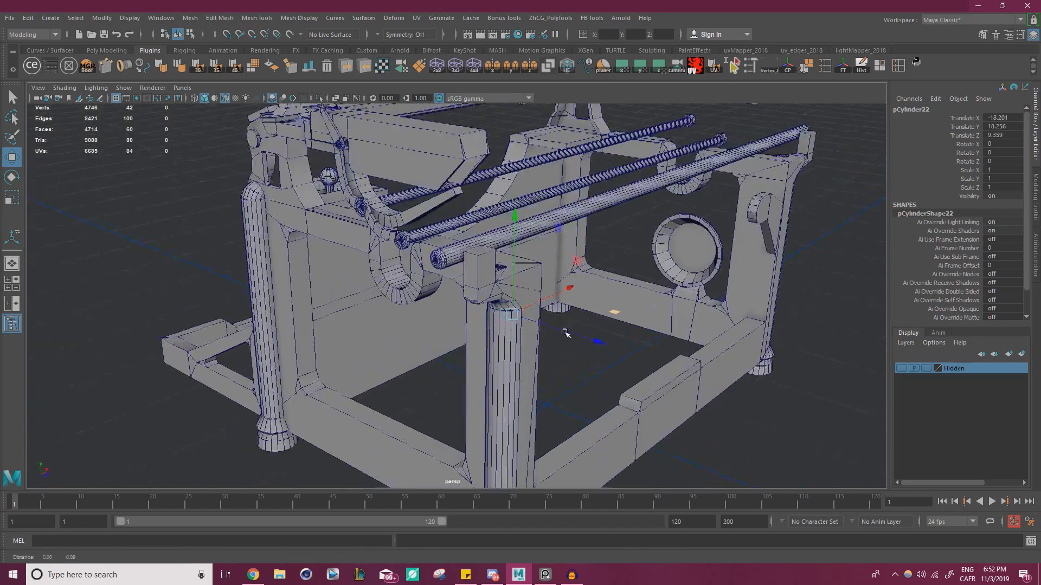
alt+middle_drag(564, 332, 579, 417)
scroll(454, 282, up, 3)
- Isolate the carriage bracket together with the new cylinder and select only the cylinder
click(457, 258)
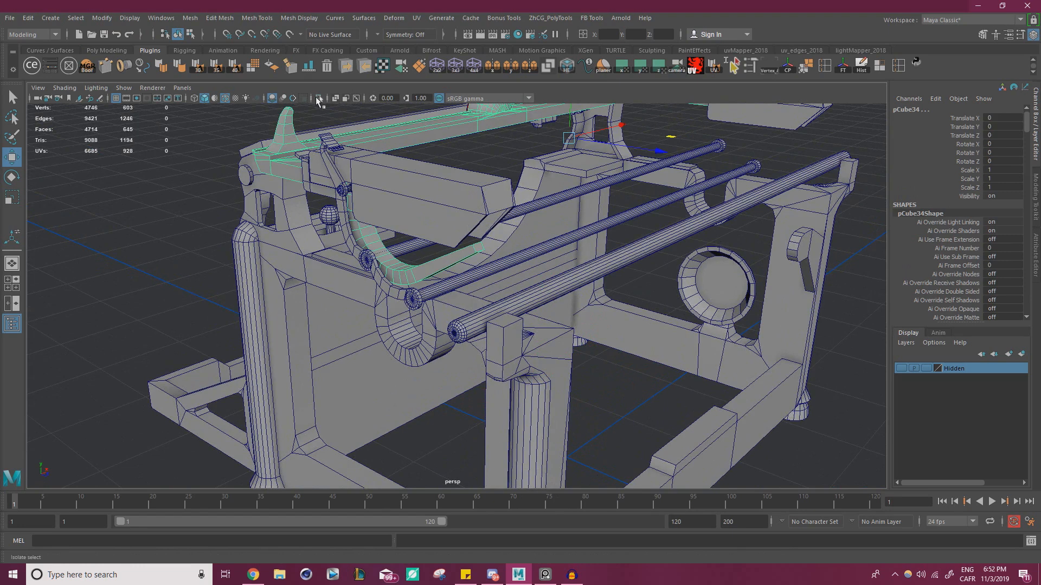
click(318, 98)
click(581, 346)
click(551, 388)
- Rotate the cylinder -90 degrees about Z so its axis runs across the bracket arm
key(e)
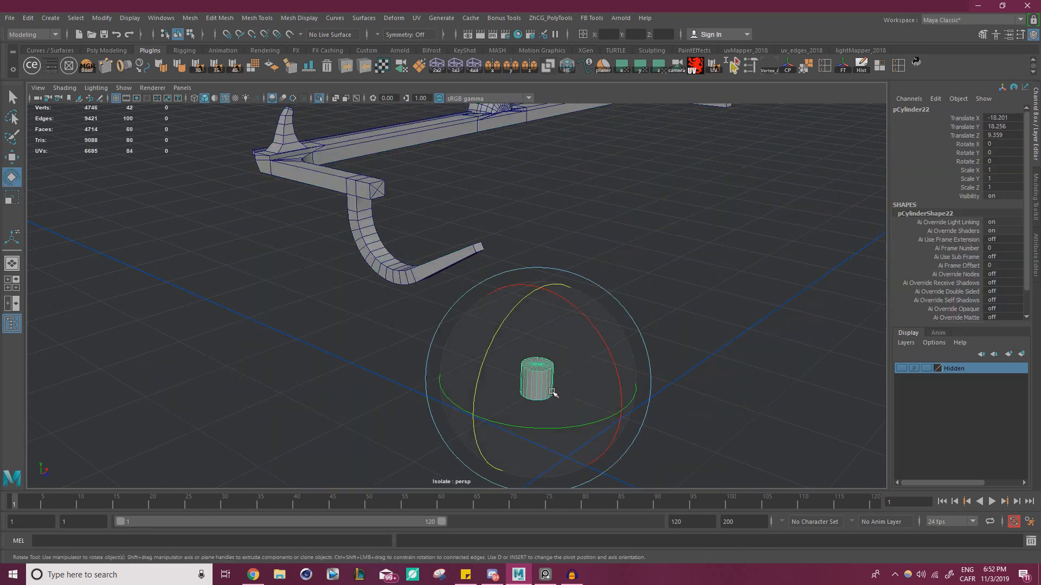
drag(491, 353, 539, 309)
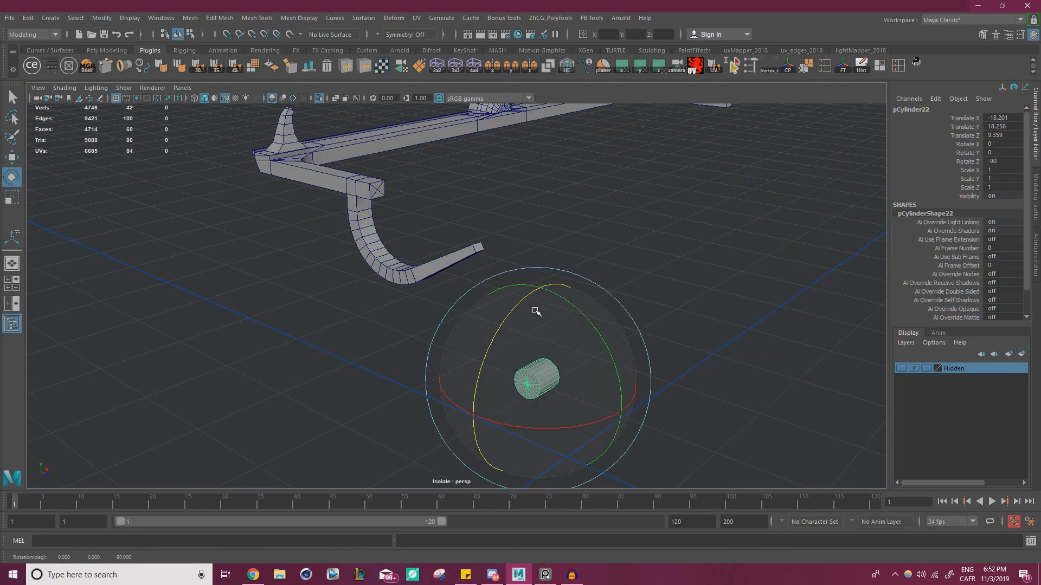
key(w)
- Snap the cylinder to the arm's centre at X -23.7 and raise it to the arm tip at about Y 28.09
alt+drag(592, 348, 585, 396)
alt+middle_drag(460, 385, 512, 308)
alt+right_drag(499, 307, 541, 304)
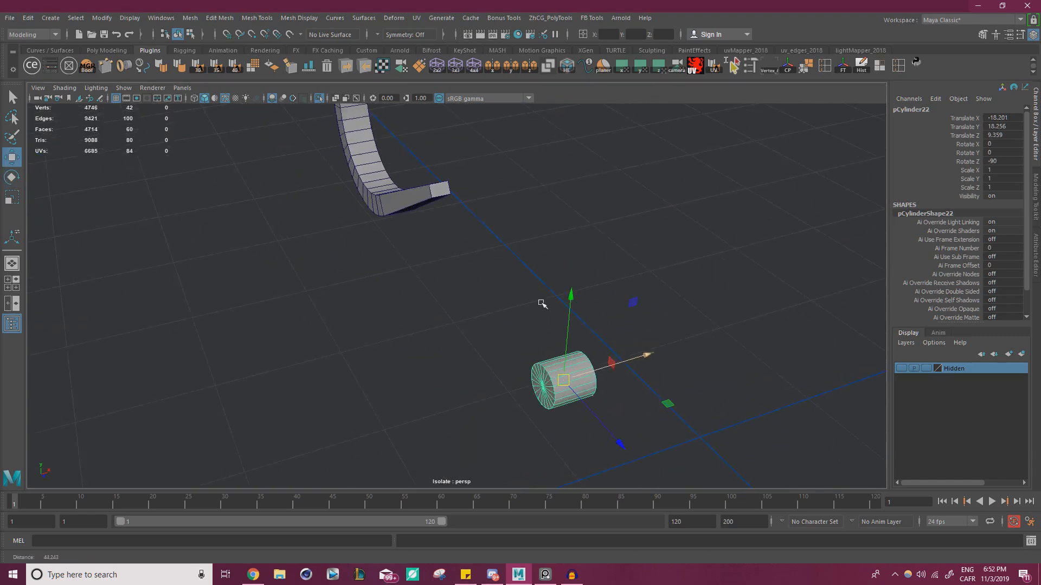
click(439, 192)
alt+right_drag(379, 197, 285, 206)
alt+drag(285, 205, 346, 256)
alt+right_drag(347, 256, 446, 290)
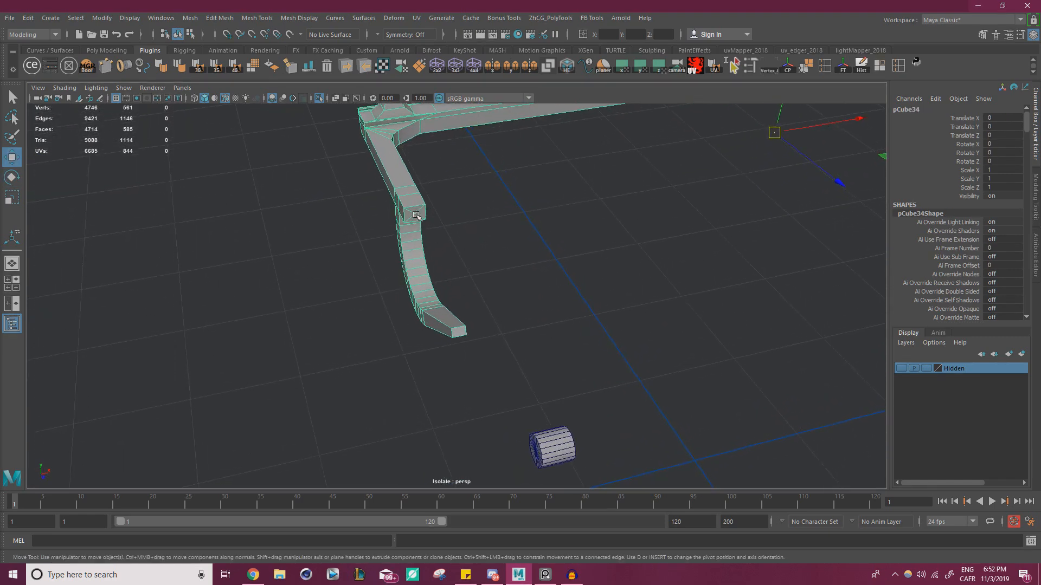
alt+middle_drag(553, 343, 547, 280)
click(548, 371)
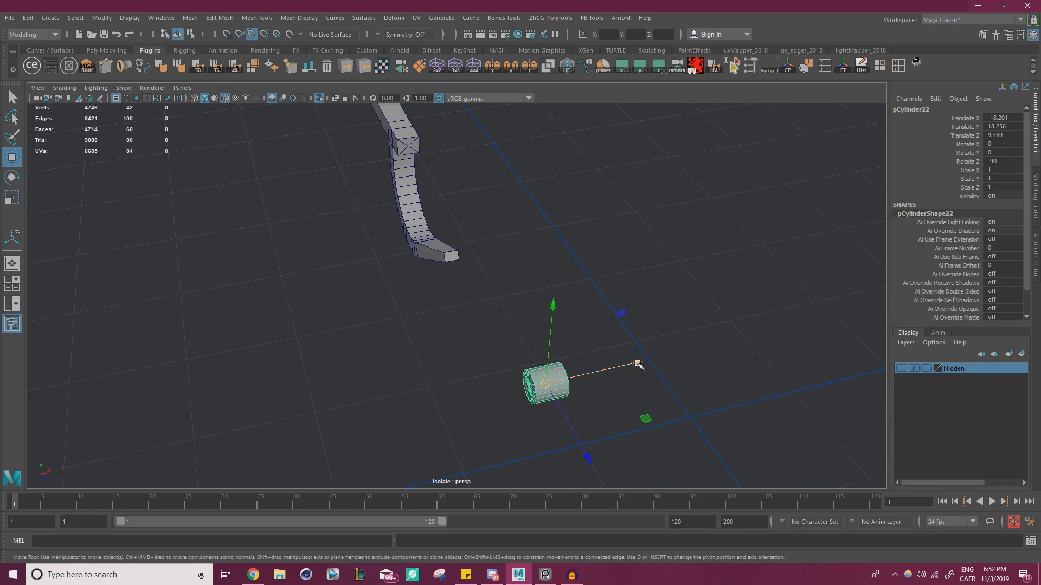
drag(638, 364, 409, 171)
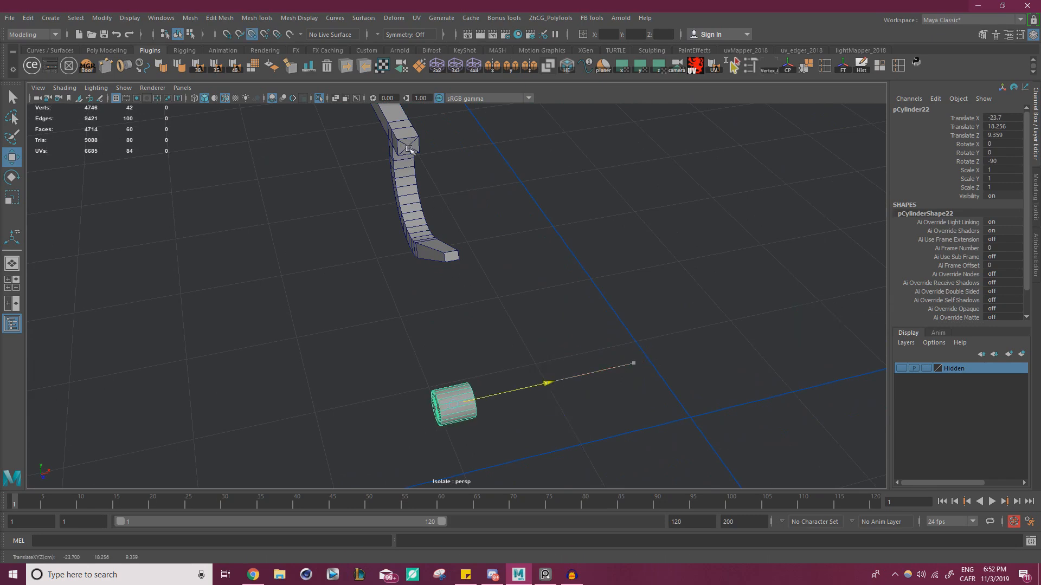
drag(454, 347, 456, 214)
- Scale down the cylinder's diameter in Y and Z to suit the thickness of the bracket arm's tip
alt+right_drag(456, 238, 512, 309)
alt+drag(434, 358, 480, 312)
alt+middle_drag(515, 222, 548, 287)
alt+drag(548, 287, 460, 233)
key(r)
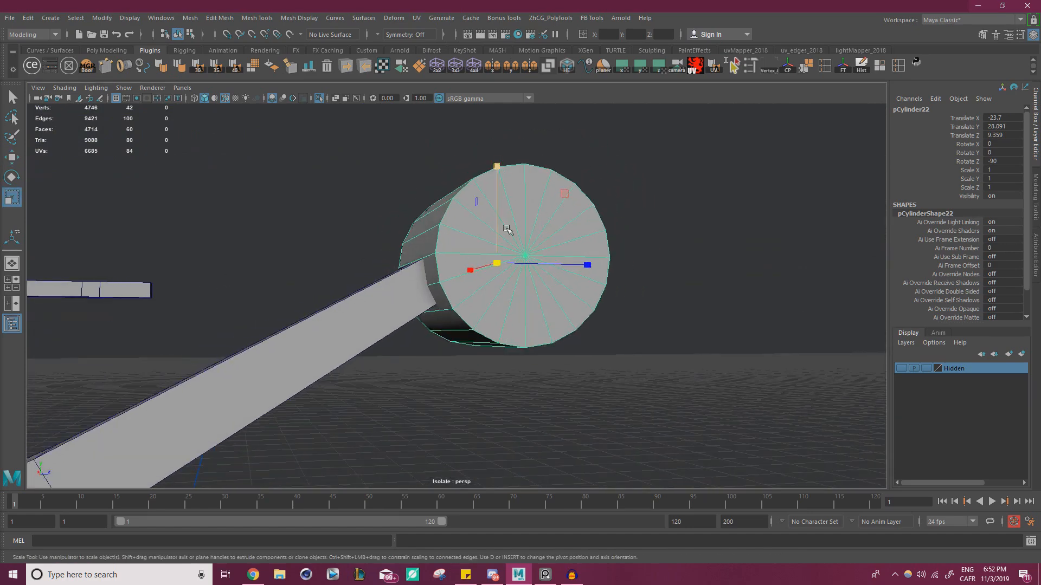
drag(566, 193, 530, 218)
key(w)
- Nudge the cylinder in Y and Z to centre it on the arm's end, at about Y 28.02 and Z 9.3
scroll(529, 252, up, 3)
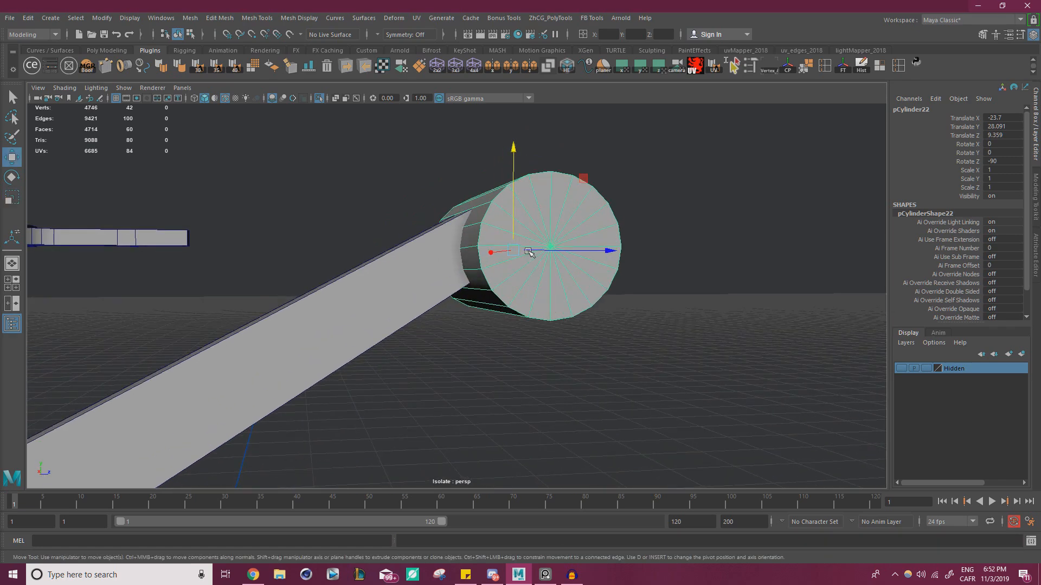
drag(516, 180, 572, 248)
scroll(575, 249, up, 2)
mouse_move(626, 269)
mouse_down()
mouse_move(643, 268)
mouse_move(621, 267)
mouse_up()
mouse_move(599, 201)
middle_down()
mouse_move(618, 203)
mouse_move(597, 207)
middle_up()
drag(597, 208, 595, 206)
scroll(391, 242, down, 3)
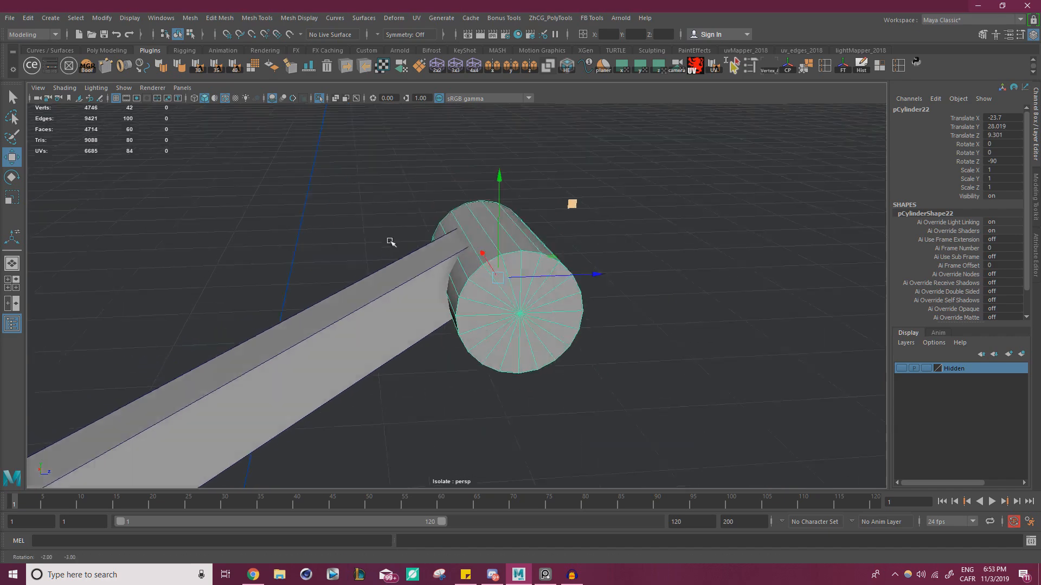
alt+drag(390, 242, 386, 252)
alt+drag(428, 302, 450, 296)
- Scale the cylinder down along its length so it extends only slightly past both sides of the arm
key(r)
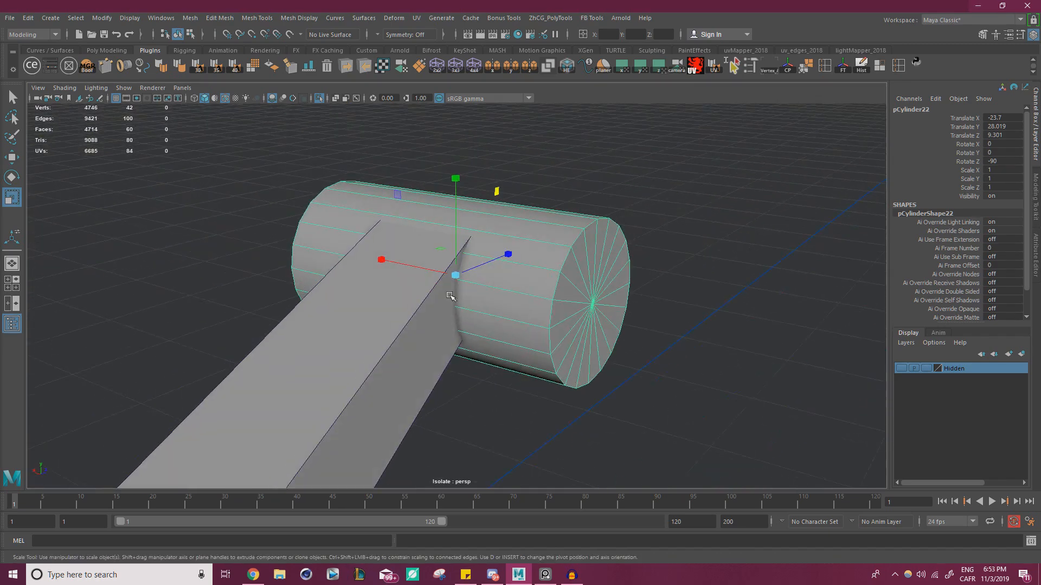
drag(382, 256, 190, 298)
scroll(424, 264, down, 5)
scroll(190, 297, down, 5)
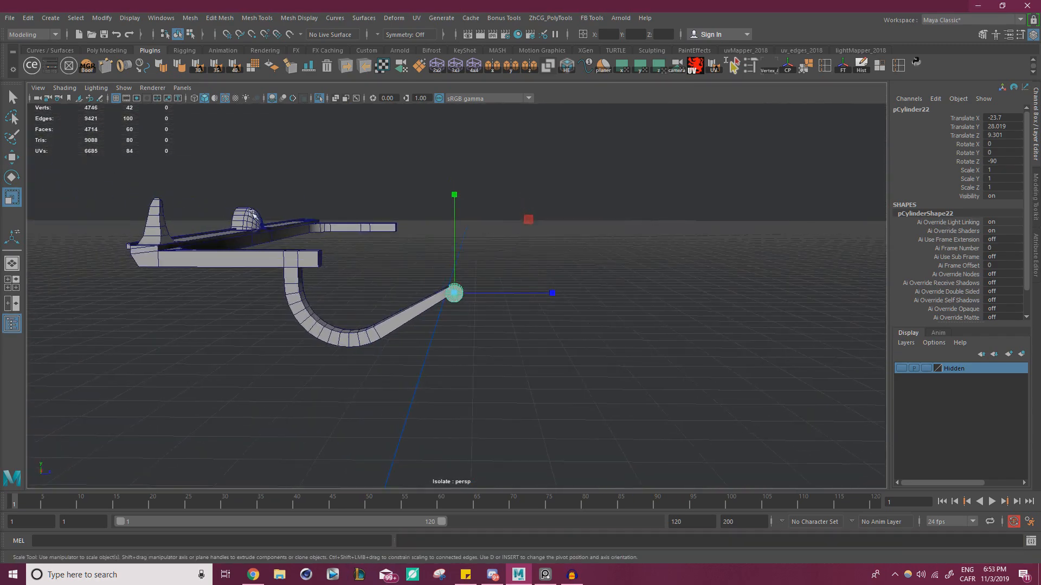
scroll(535, 330, up, 5)
alt+drag(580, 327, 493, 256)
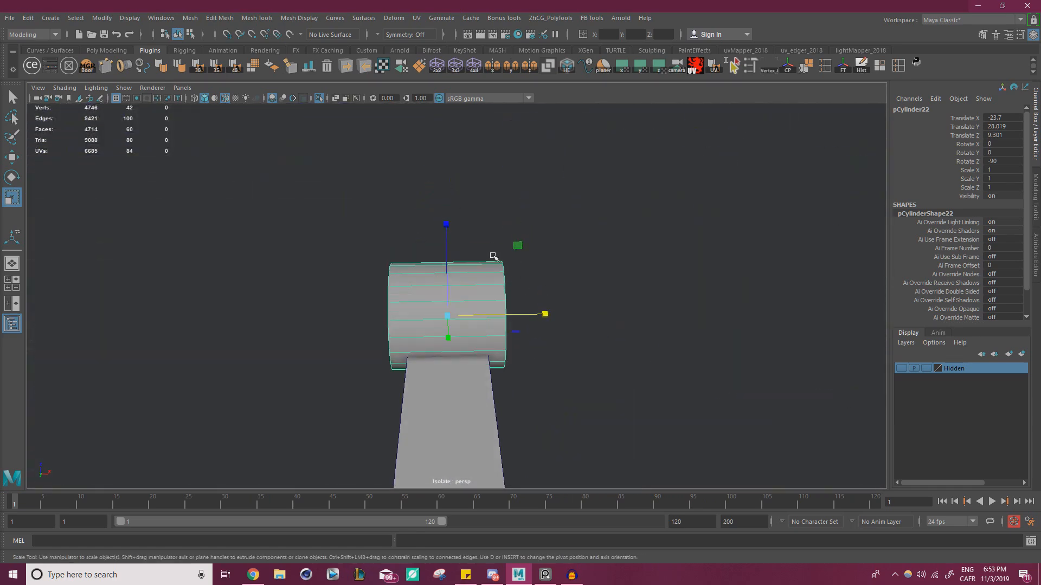
alt+drag(469, 313, 590, 384)
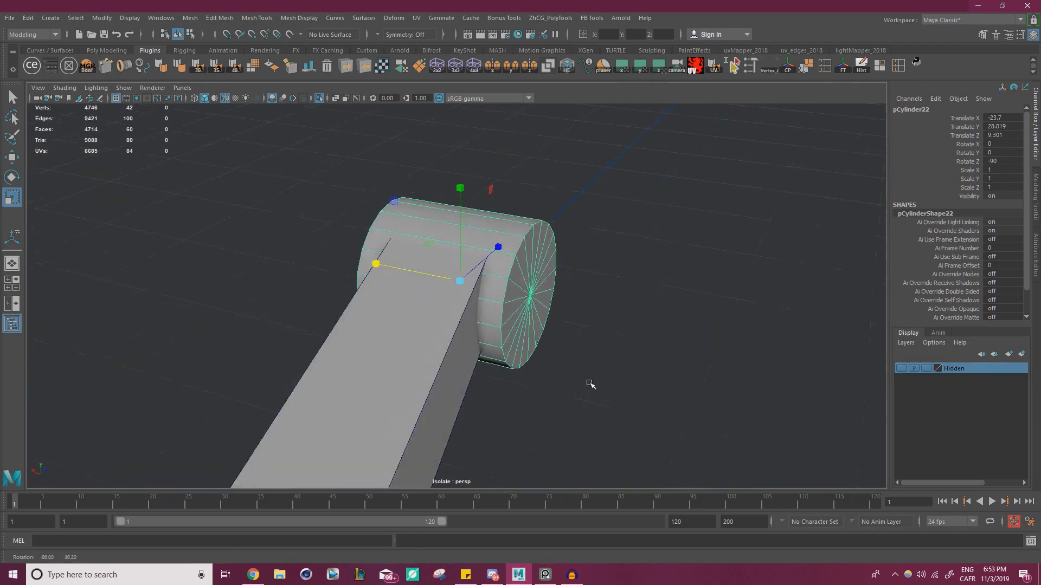
- Check the reference photo of the arm's round end and shorten the cylinder a little more along X
key(alt+Tab)
scroll(237, 350, up, 8)
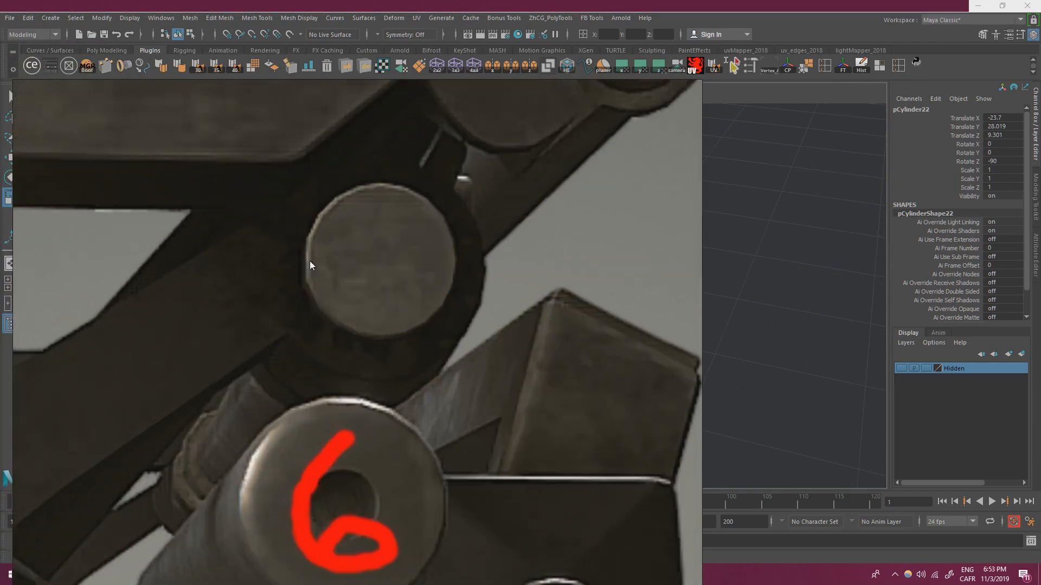
key(alt+Tab)
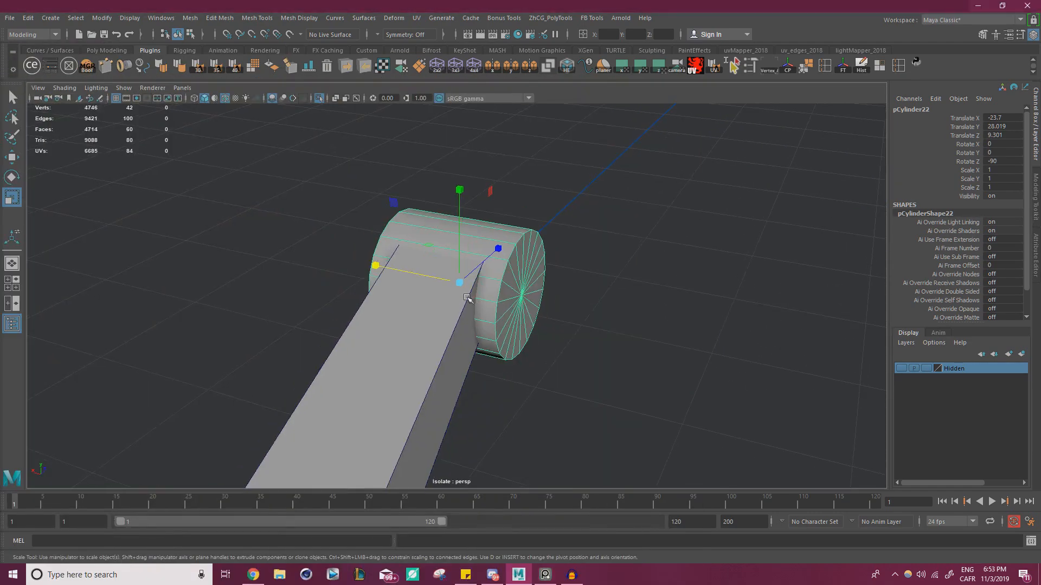
drag(379, 262, 405, 265)
alt+right_drag(410, 266, 54, 265)
alt+drag(433, 309, 398, 276)
alt+right_drag(398, 276, 699, 349)
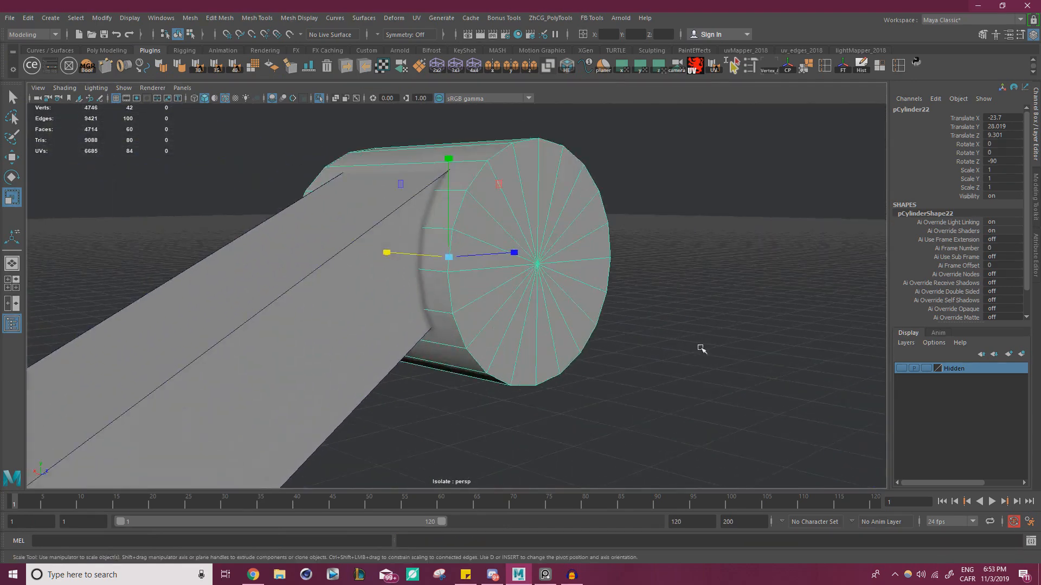
alt+drag(699, 348, 450, 251)
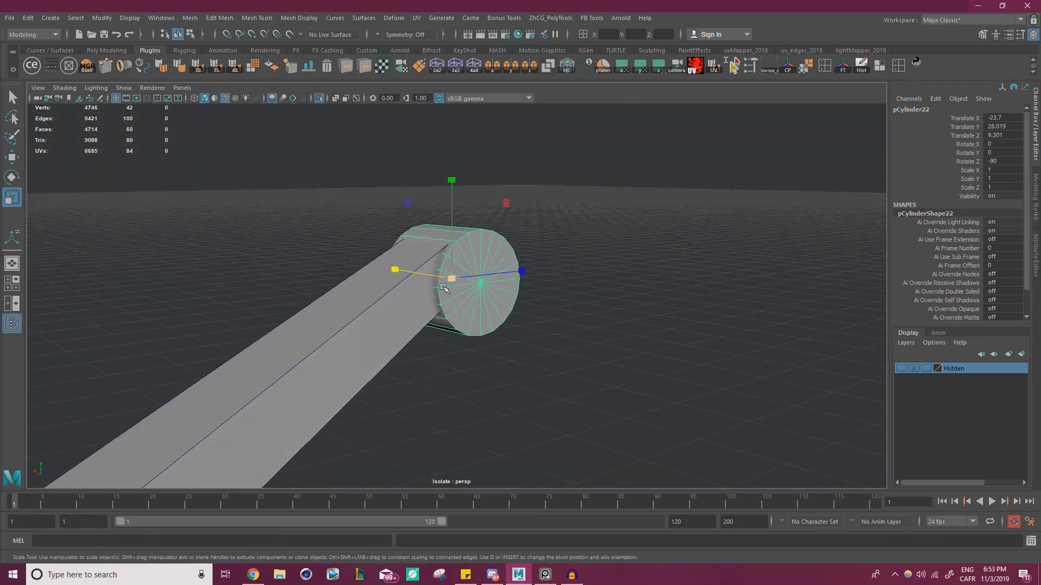
alt+drag(515, 250, 542, 222)
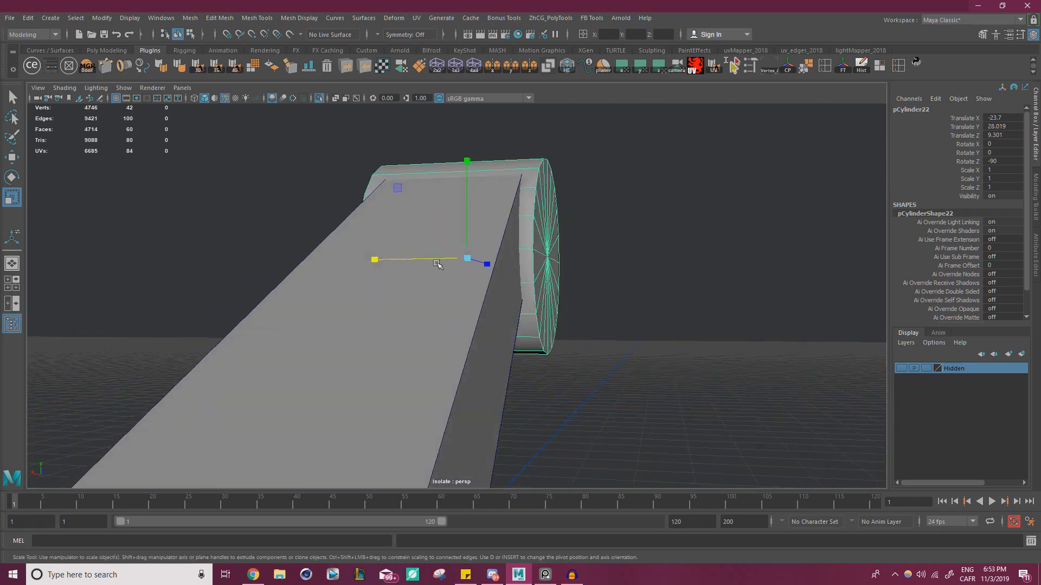
alt+drag(376, 262, 537, 274)
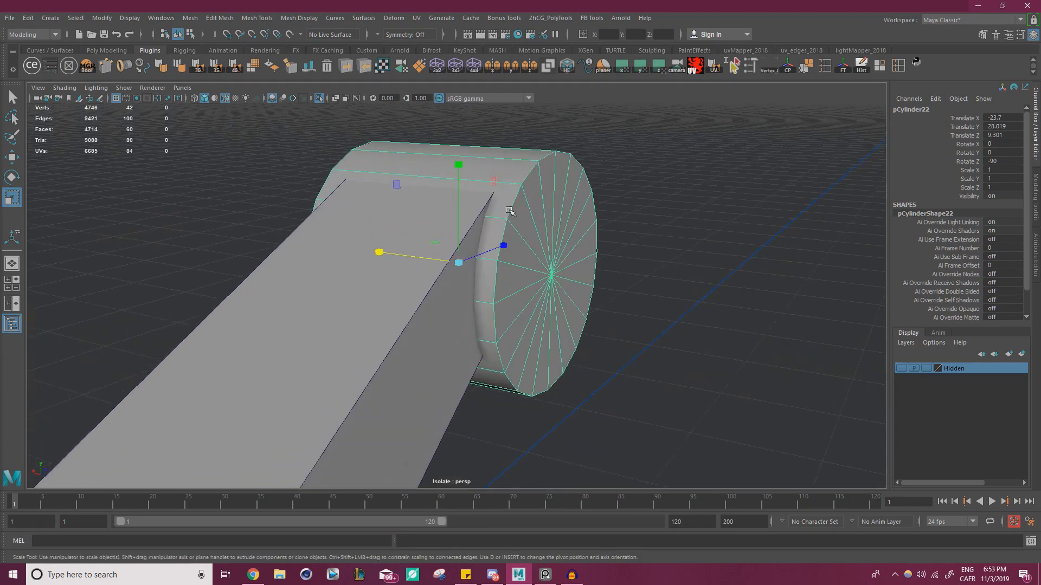
- Lower the cylinder slightly to about Y 28.0 so it lines up with the arm's top edge
key(w)
scroll(479, 209, up, 3)
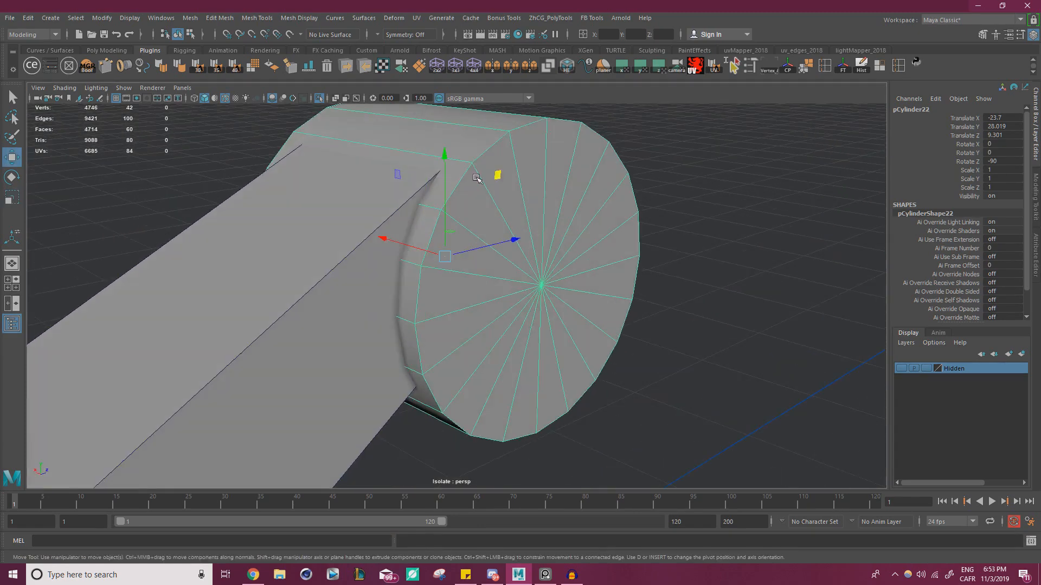
drag(497, 175, 488, 202)
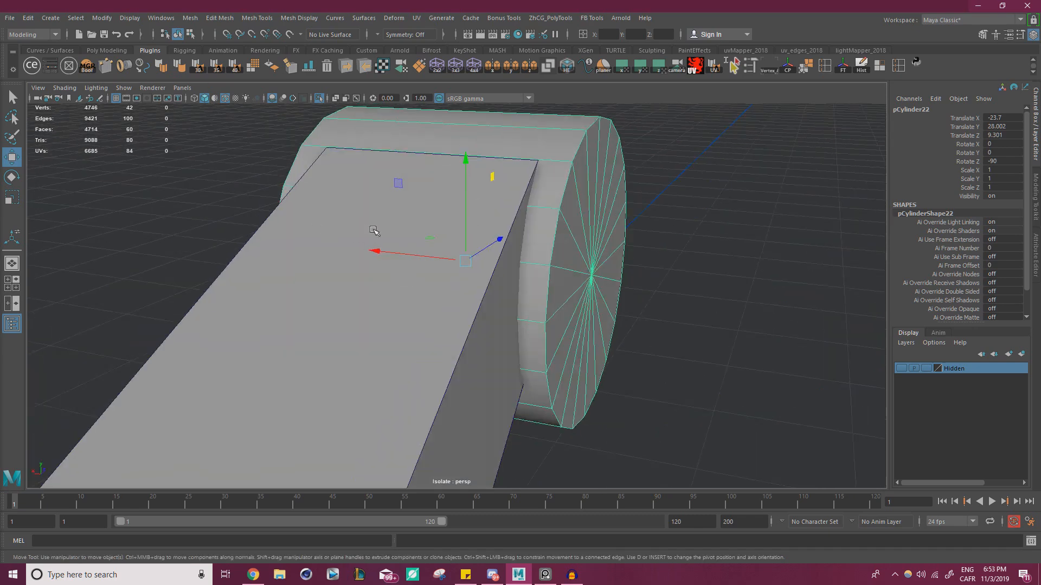
- Isolate the bracket and delete the end face at the tip of its arm
click(398, 292)
alt+drag(534, 274, 298, 119)
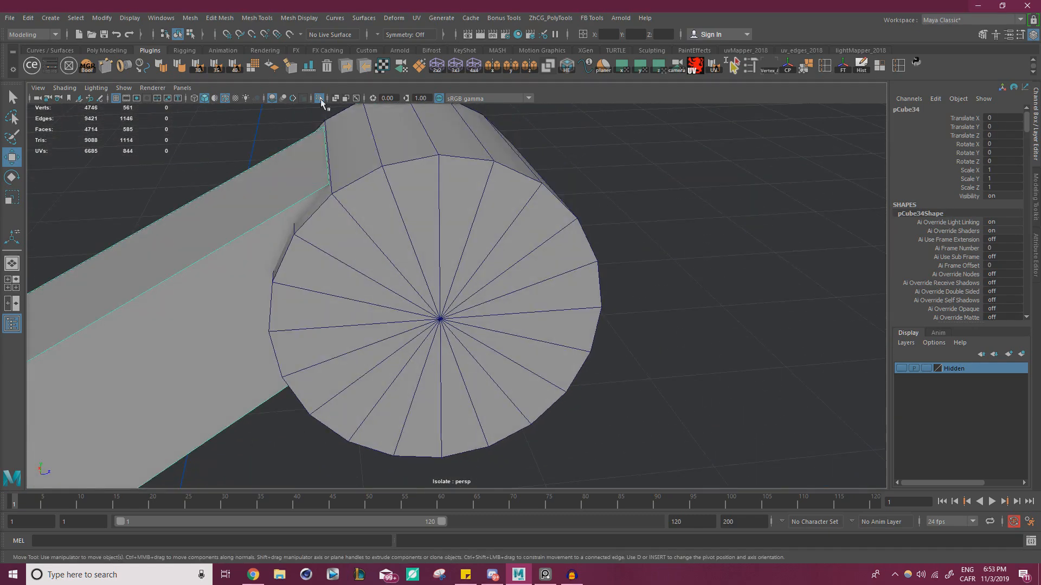
click(320, 99)
click(320, 100)
alt+drag(336, 151, 326, 198)
right_drag(326, 209, 326, 247)
click(337, 205)
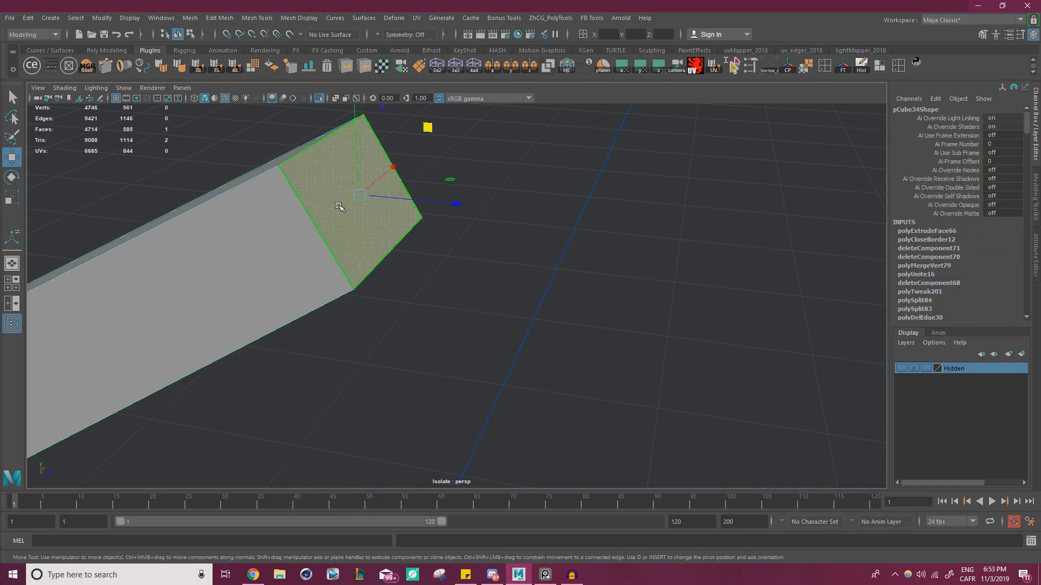
key(Delete)
right_drag(211, 219, 297, 182)
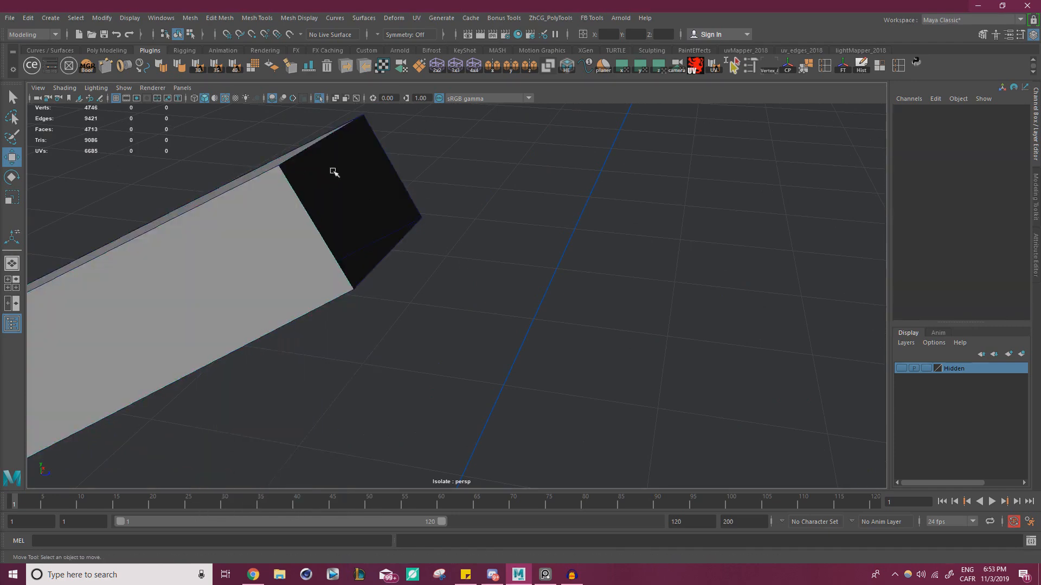
- Exit the bracket's isolation, then isolate the bracket and the cylinder together
click(332, 169)
click(321, 99)
alt+drag(401, 220, 433, 200)
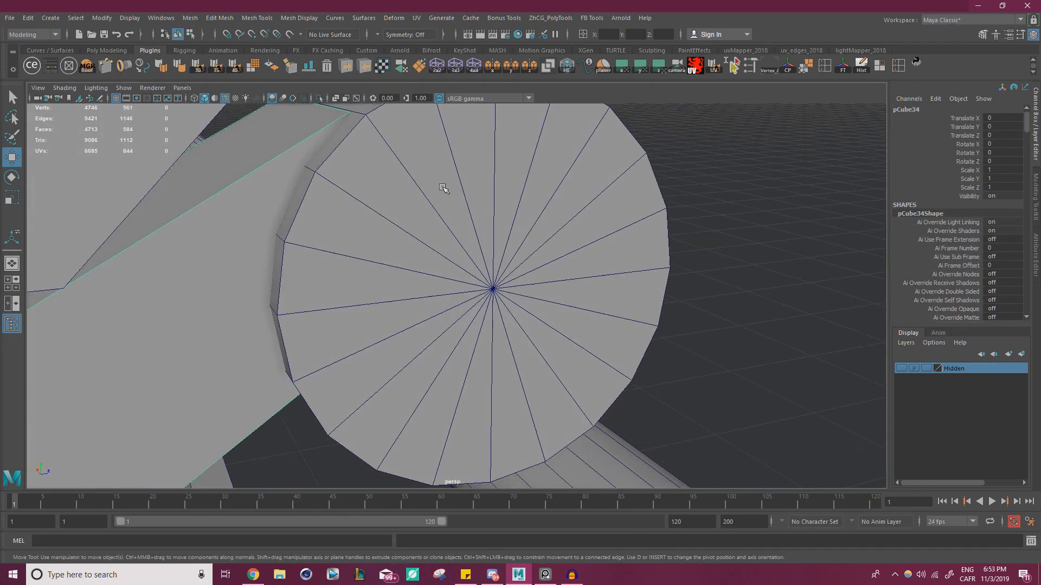
click(412, 217)
click(318, 99)
scroll(341, 173, down, 5)
alt+drag(339, 179, 488, 233)
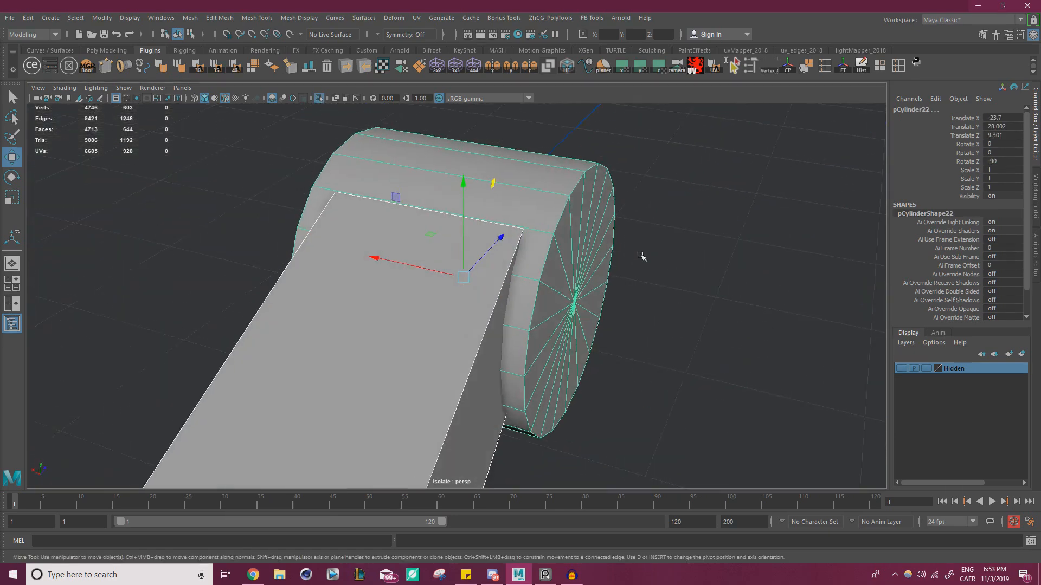
- Insert an edge loop near each end of the cylinder with Multi-Cut, lining the loops up with the arm's two sides
click(641, 259)
click(561, 254)
alt+drag(563, 257, 618, 267)
key(ctrl+shift+x)
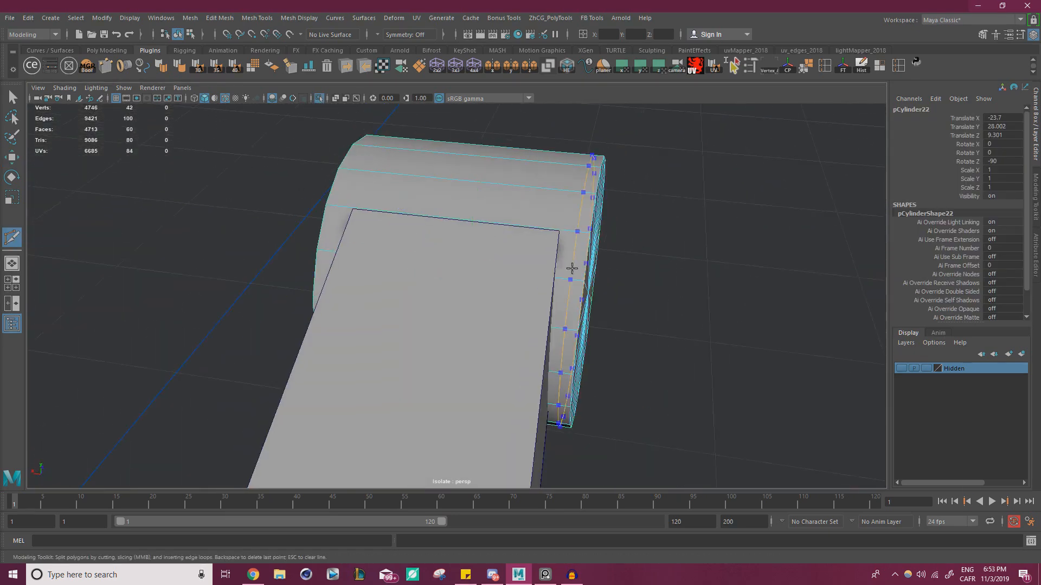
alt+drag(551, 244, 412, 253)
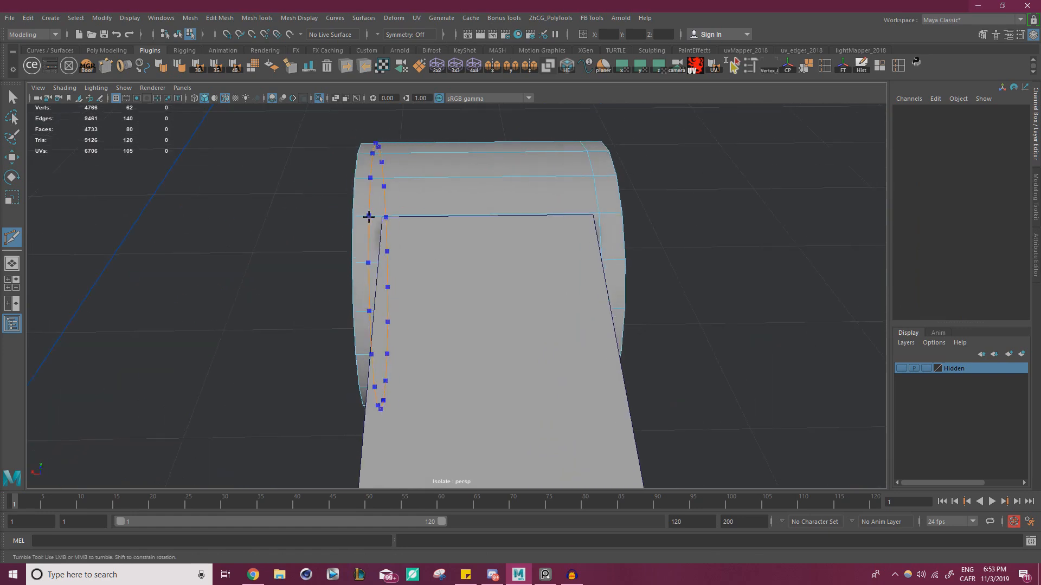
ctrl+click(369, 216)
key(w)
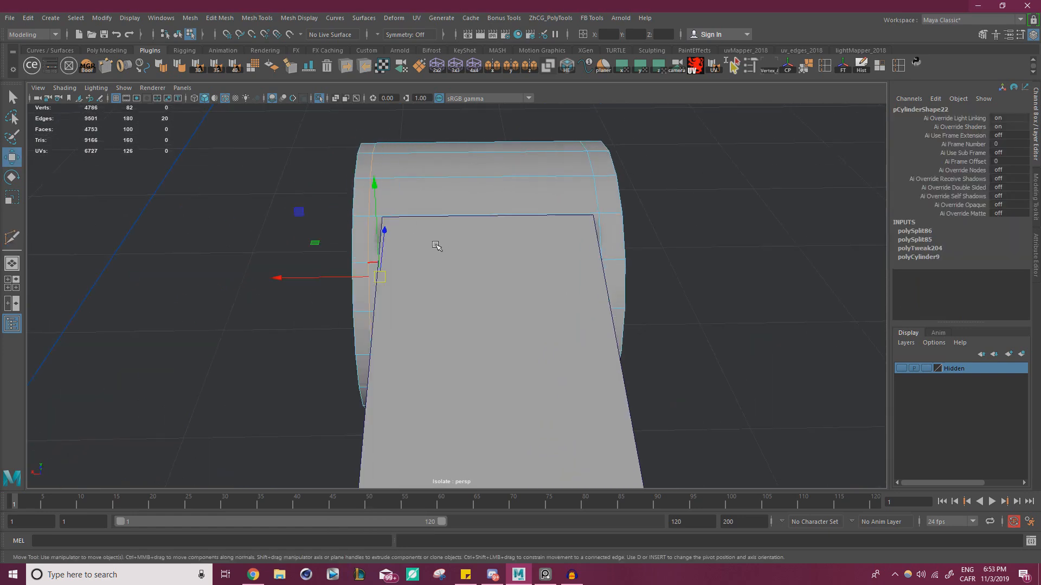
alt+drag(436, 246, 415, 264)
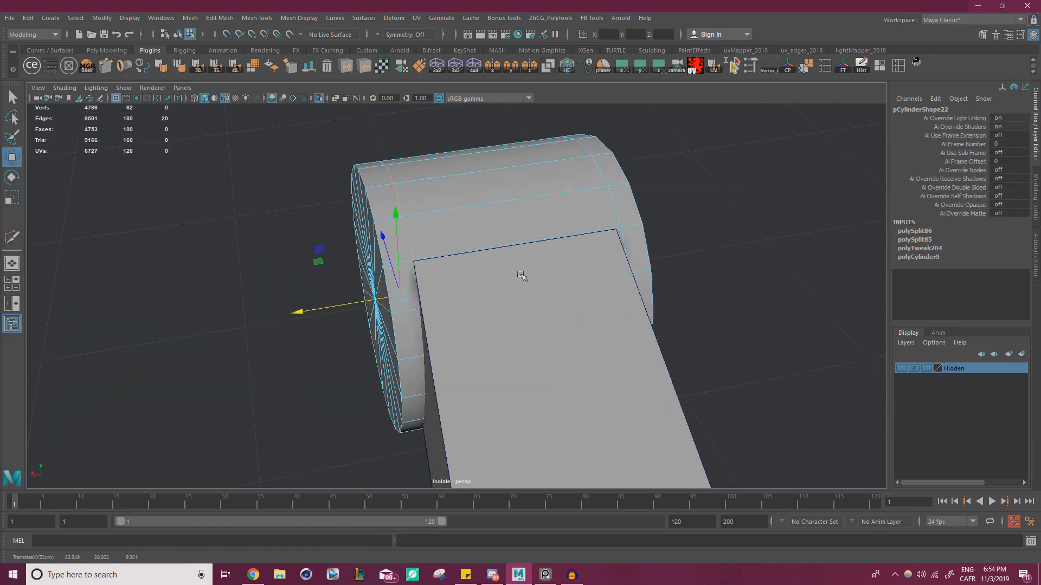
alt+drag(521, 276, 571, 250)
drag(527, 291, 502, 274)
- Delete the five cylinder faces between the two edge loops that are covered by the arm's open end
right_drag(453, 224, 454, 262)
alt+drag(457, 268, 533, 220)
alt+right_drag(533, 219, 496, 223)
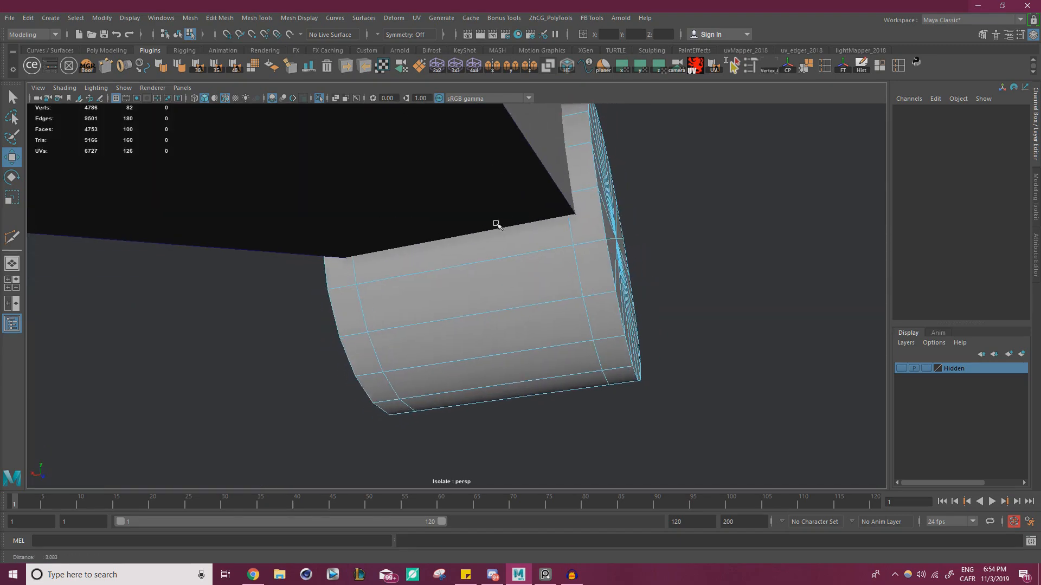
click(515, 236)
alt+drag(530, 235, 549, 243)
shift+click(542, 230)
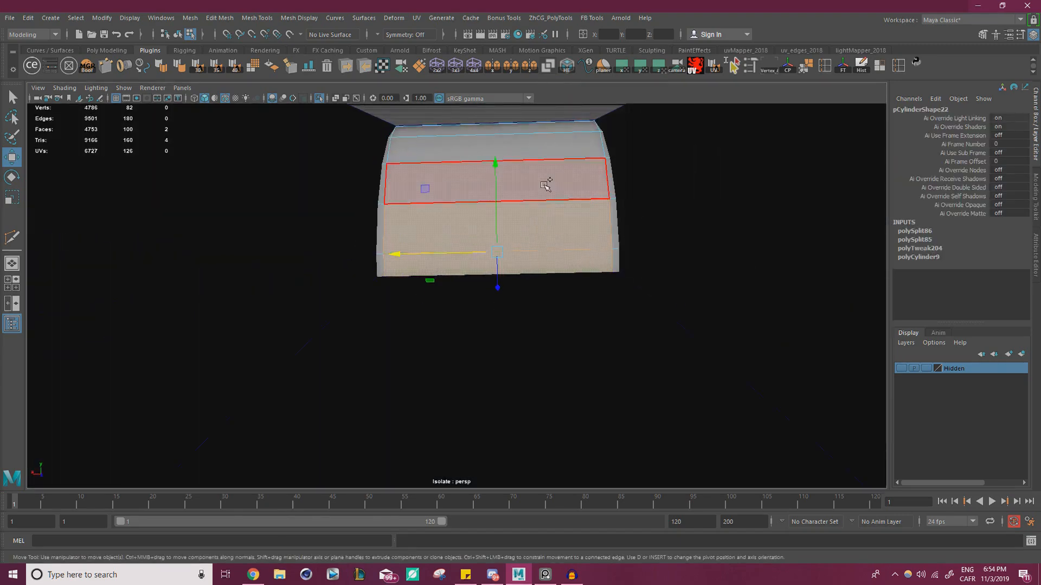
shift+click(548, 180)
shift+click(550, 146)
shift+click(550, 130)
alt+drag(552, 166, 519, 230)
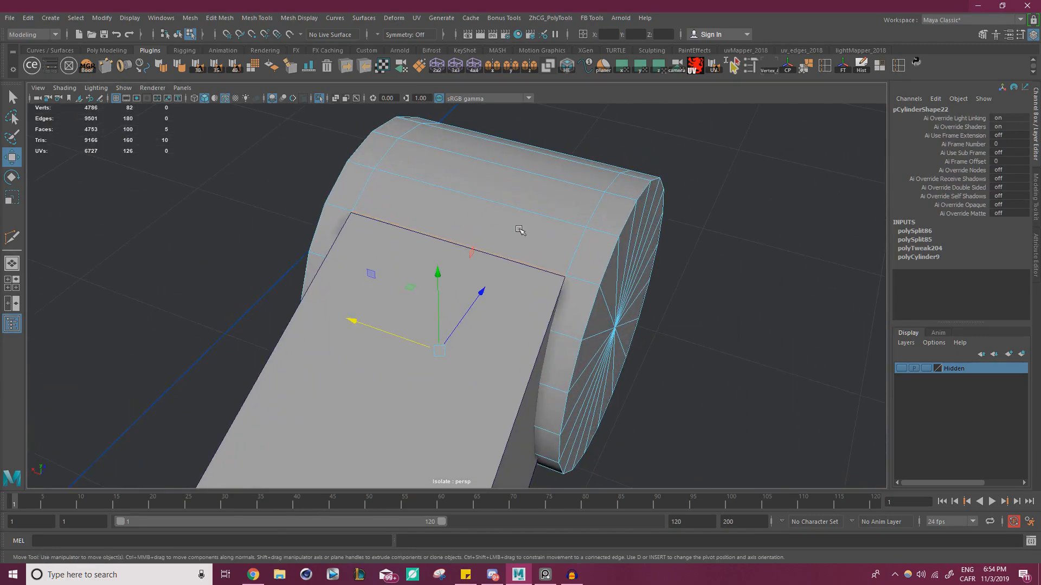
key(Delete)
- Move the corner vertices of the arm's open end onto the matching corners of the cylinder's opening
right_click(517, 262)
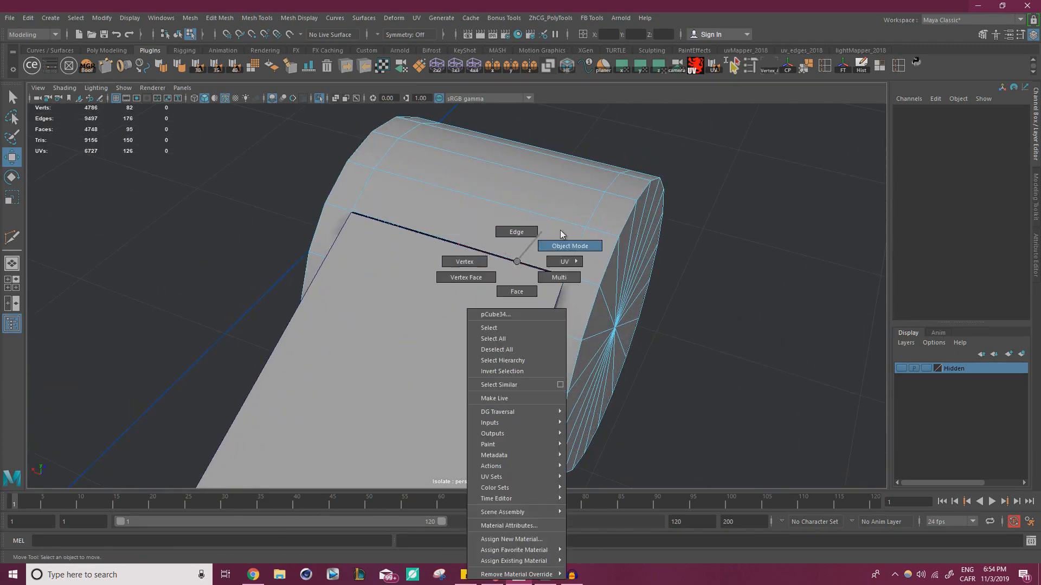
right_drag(561, 232, 563, 238)
key(F9)
click(564, 275)
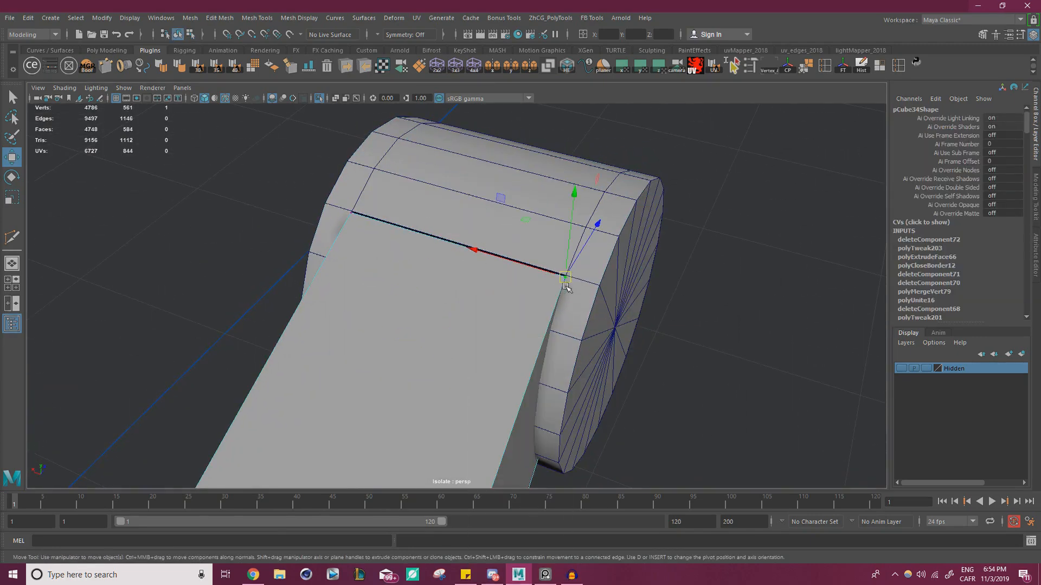
alt+drag(372, 228, 502, 228)
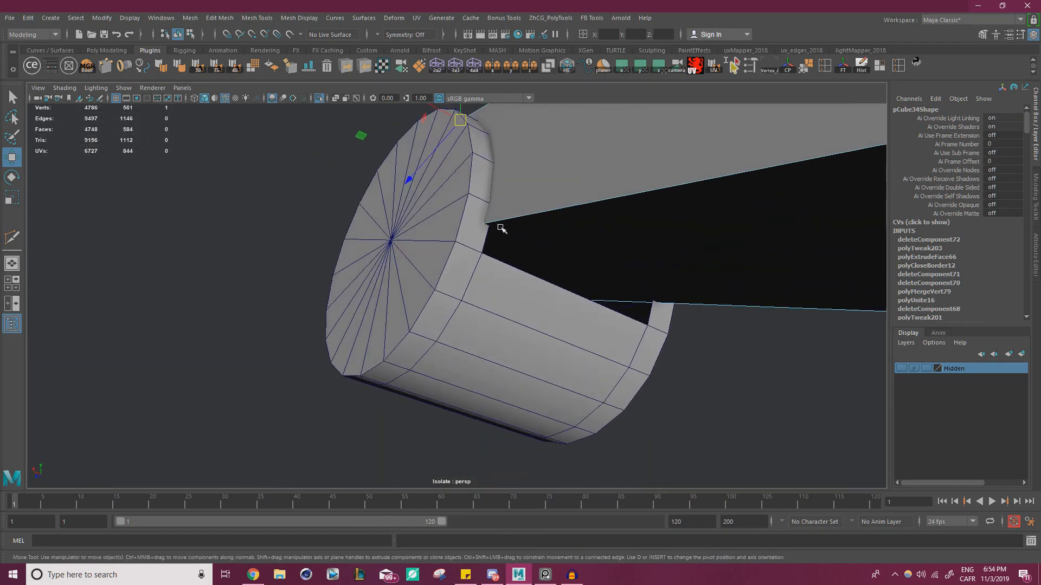
drag(426, 237, 477, 254)
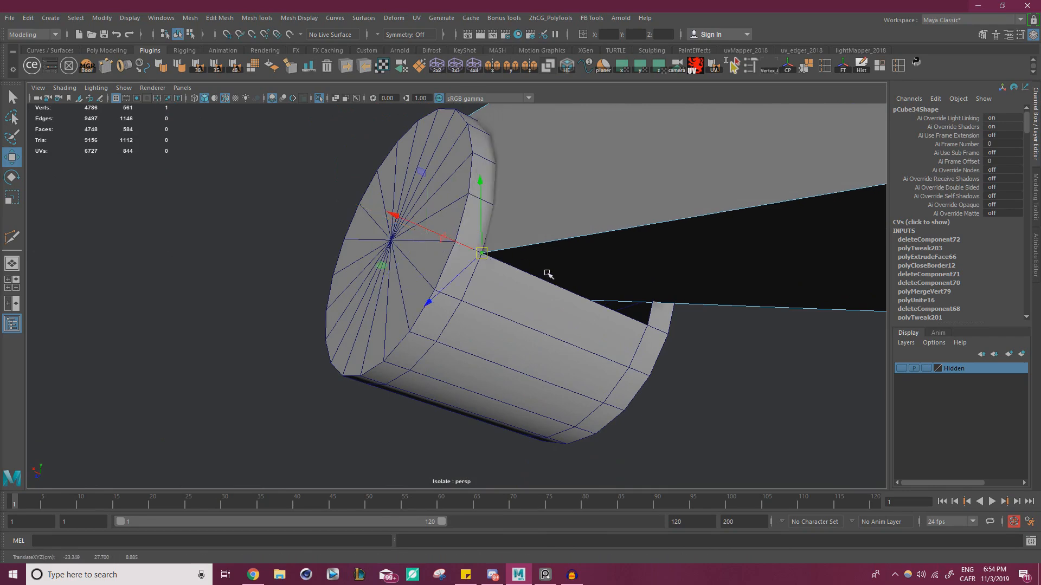
- Examine the junction between the arm and the cylinder from the side and from above
alt+drag(548, 274, 471, 239)
scroll(576, 229, down, 4)
scroll(398, 288, down, 5)
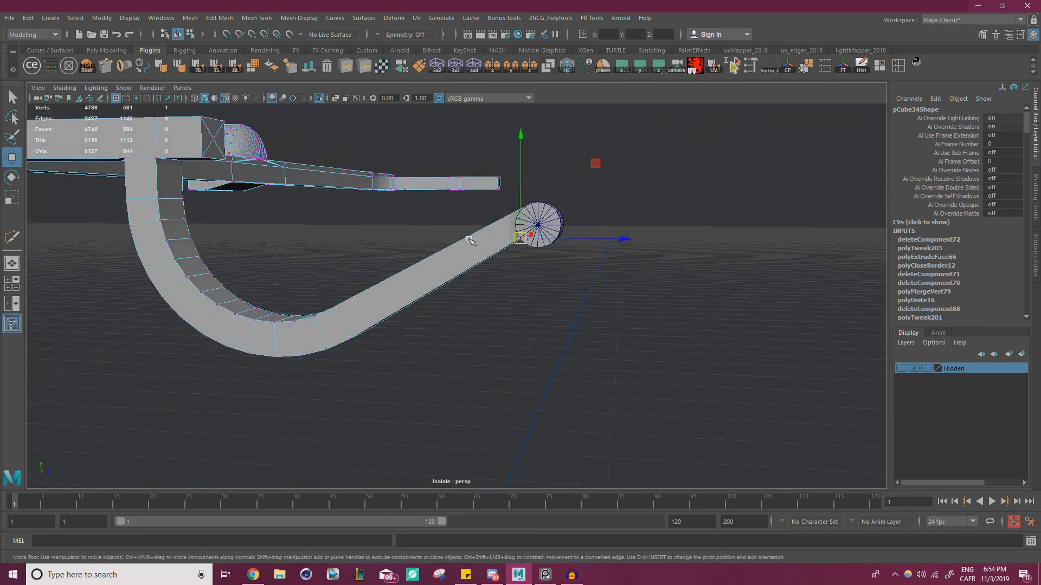
alt+middle_drag(471, 239, 418, 294)
scroll(418, 293, up, 4)
alt+drag(418, 293, 465, 291)
alt+middle_drag(520, 279, 453, 292)
scroll(453, 293, up, 3)
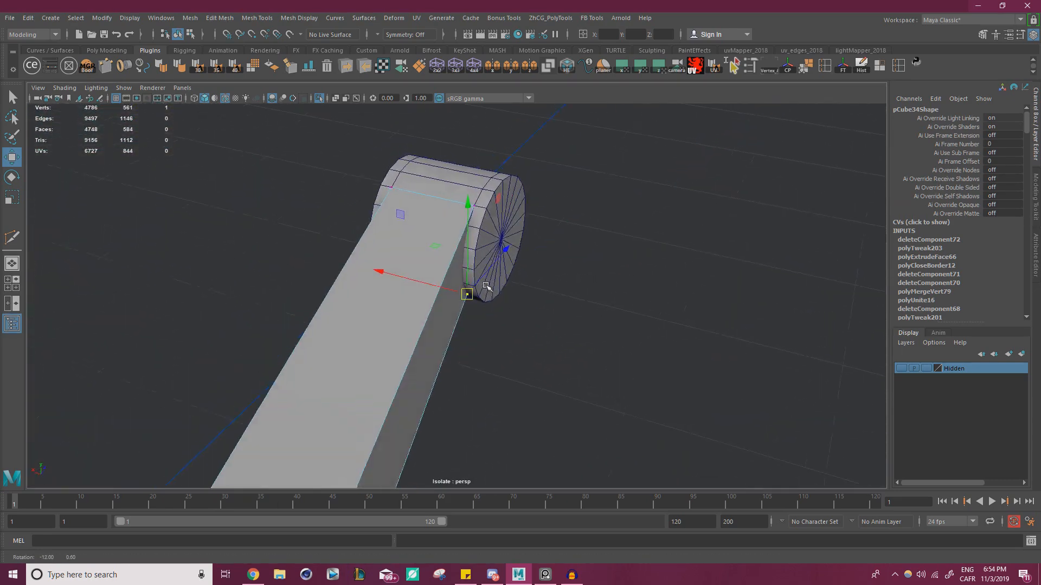
alt+drag(460, 290, 451, 194)
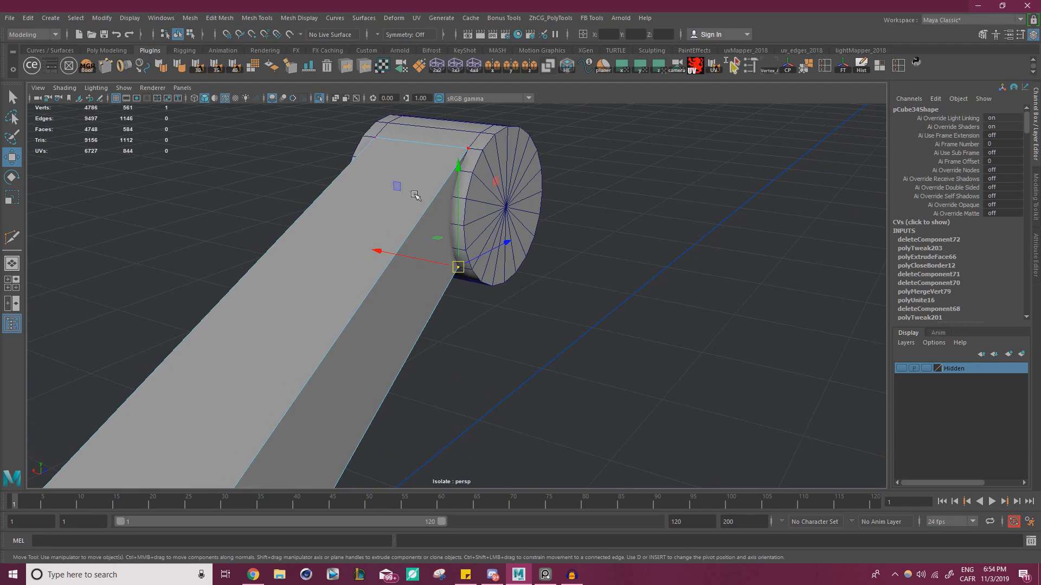
right_drag(415, 196, 449, 173)
alt+drag(515, 271, 613, 237)
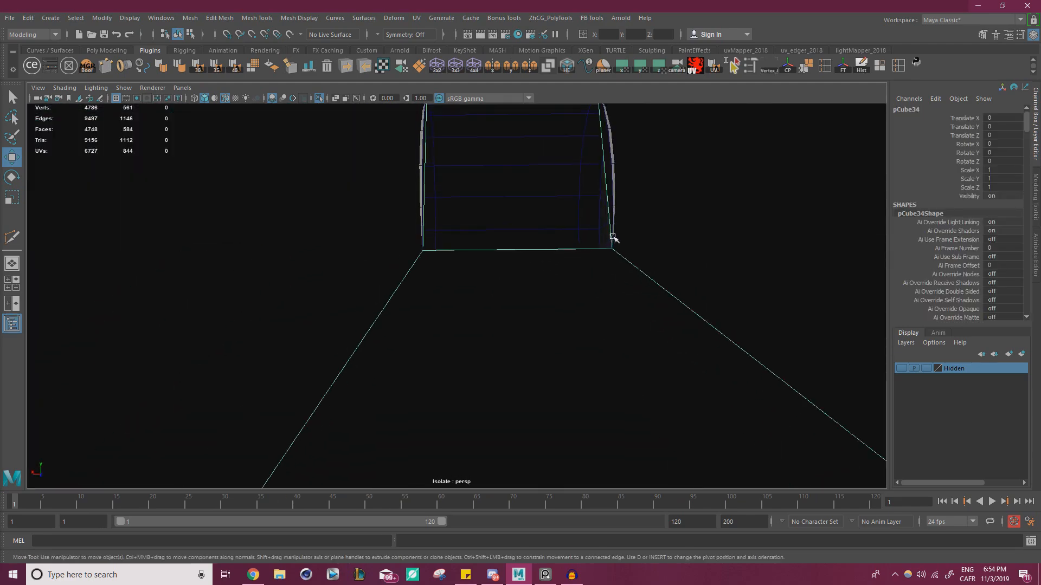
right_drag(613, 237, 606, 202)
shift+click(425, 176)
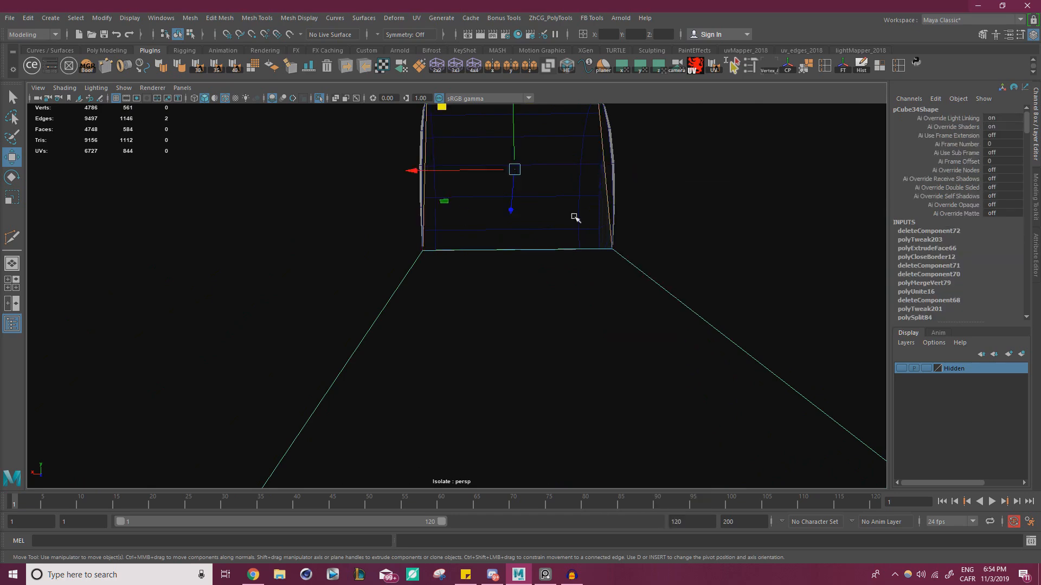
alt+drag(575, 217, 432, 278)
key(r)
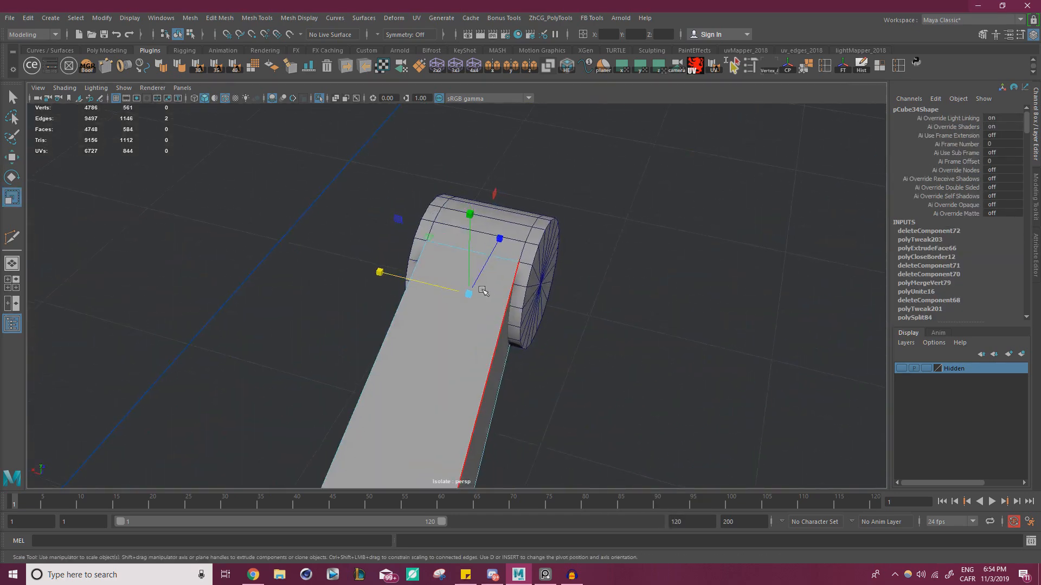
alt+drag(499, 301, 461, 301)
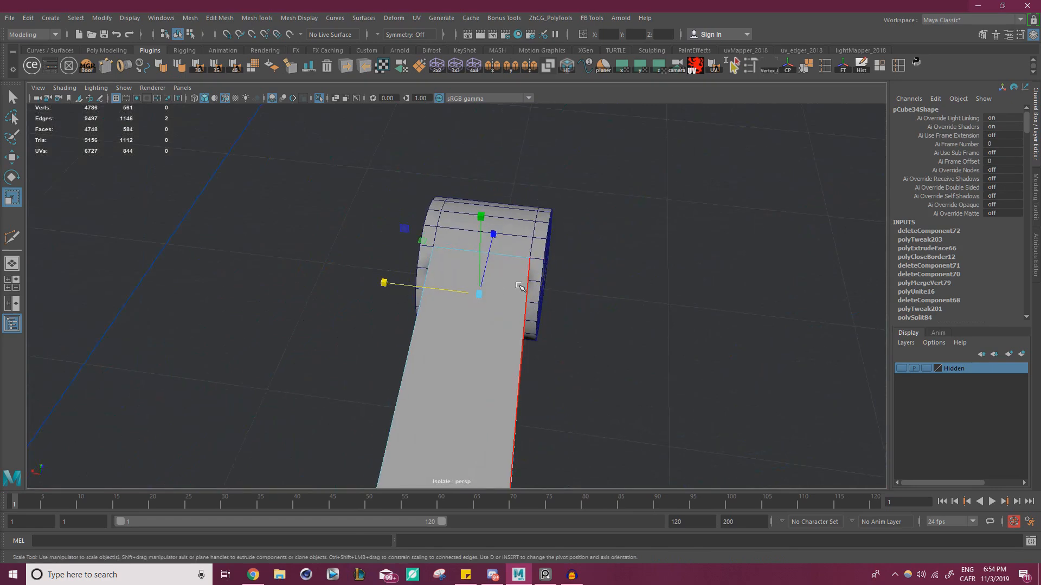
key(w)
alt+drag(519, 286, 483, 282)
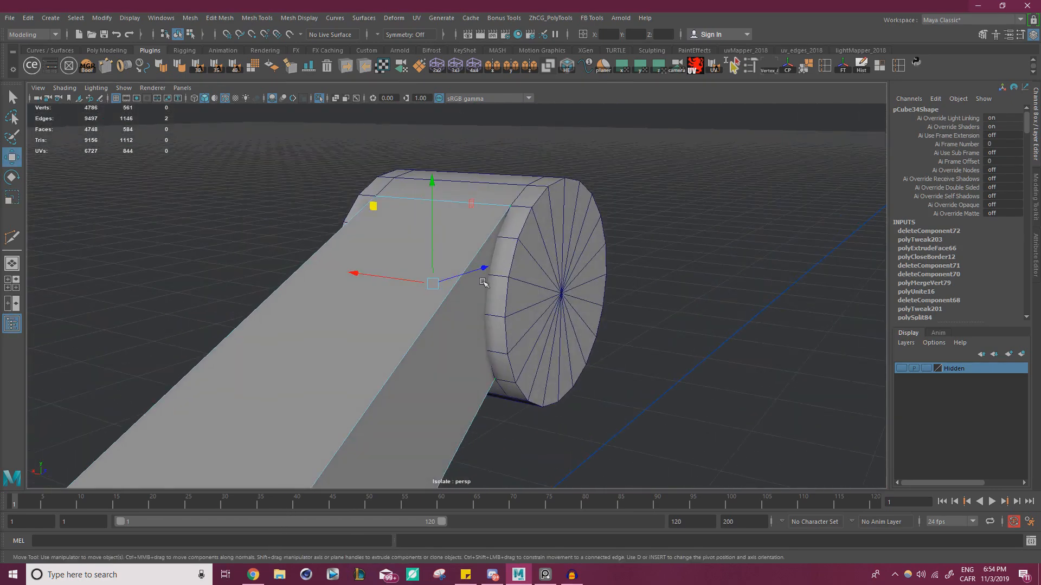
right_drag(439, 263, 444, 296)
click(395, 327)
scroll(486, 302, up, 2)
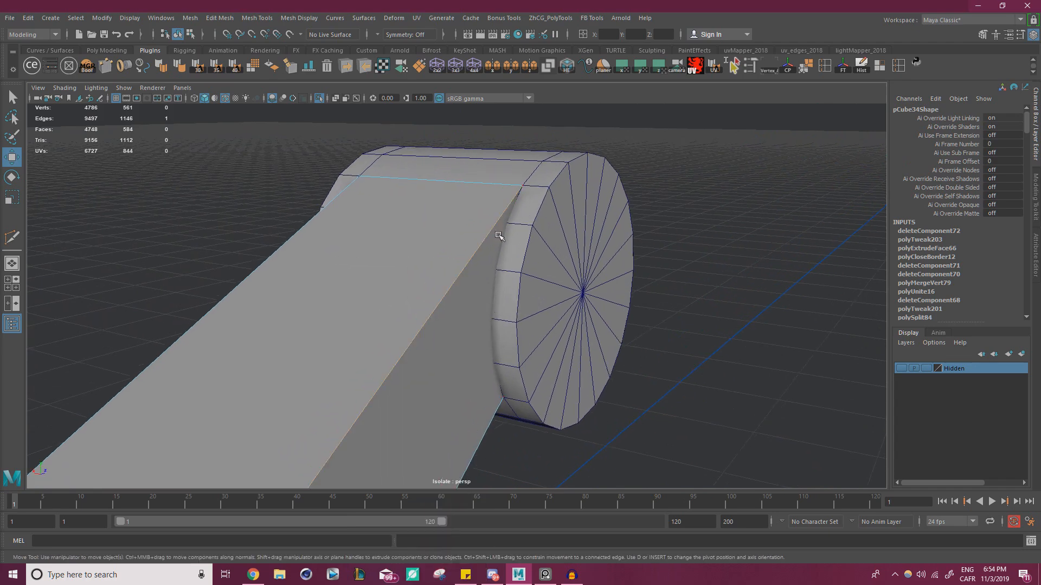
alt+middle_drag(469, 360, 488, 244)
right_drag(408, 246, 459, 231)
click(513, 355)
click(456, 328)
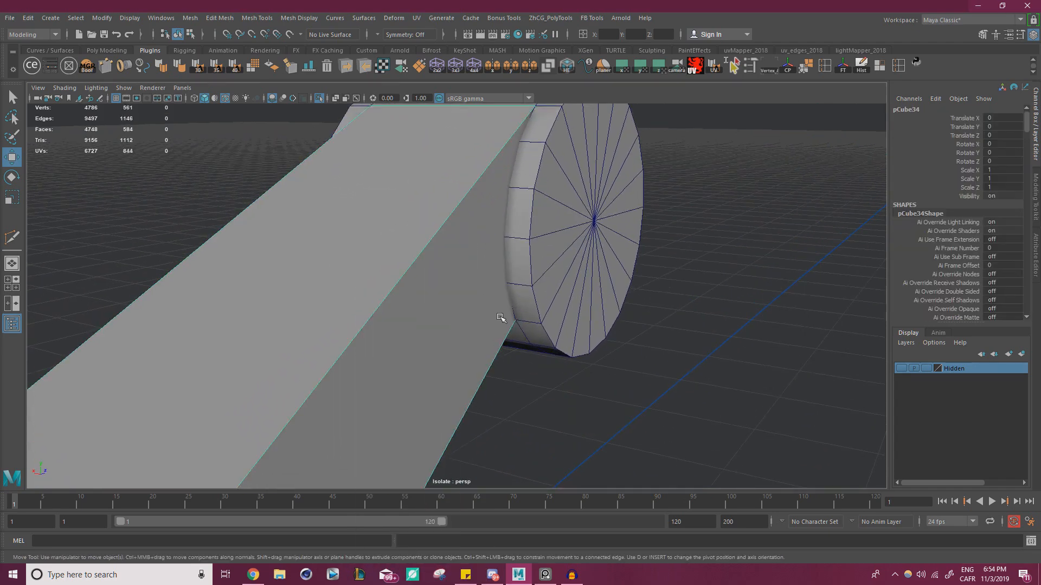
- Cut a curved line of edges into the arm's side face with Multi-Cut, following the cylinder's rim from lower to upper corner
key(ctrl+shift+x)
click(514, 323)
alt+drag(515, 324, 550, 317)
scroll(550, 316, up, 3)
click(402, 226)
alt+middle_drag(629, 309, 631, 345)
click(622, 256)
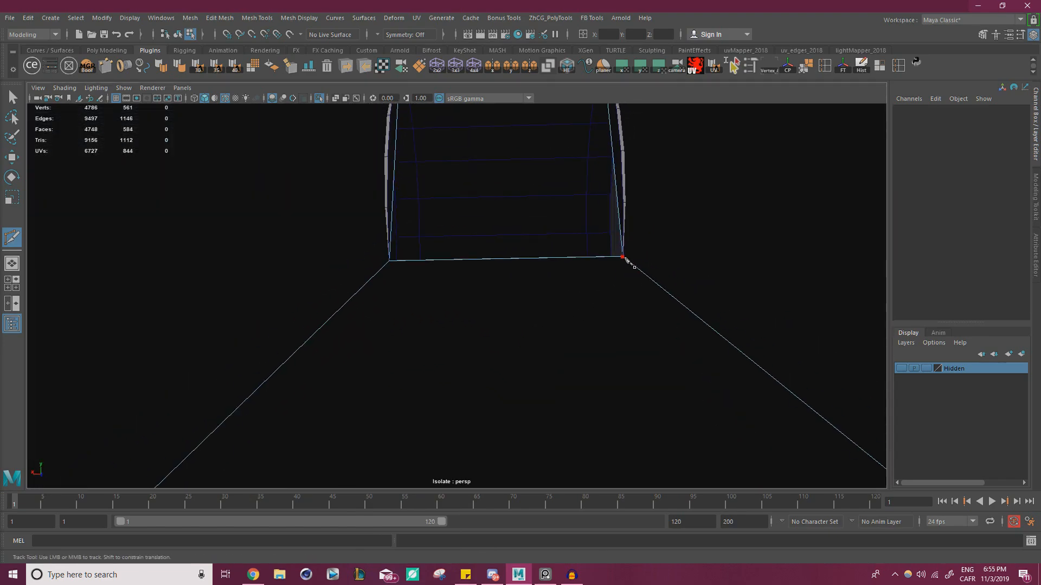
alt+drag(612, 297, 455, 320)
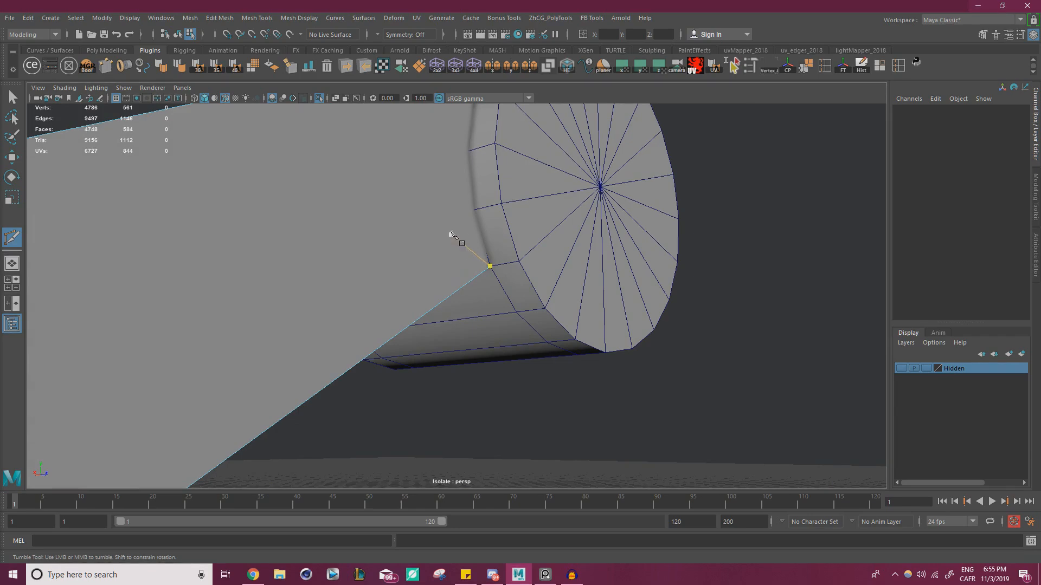
alt+drag(455, 237, 453, 291)
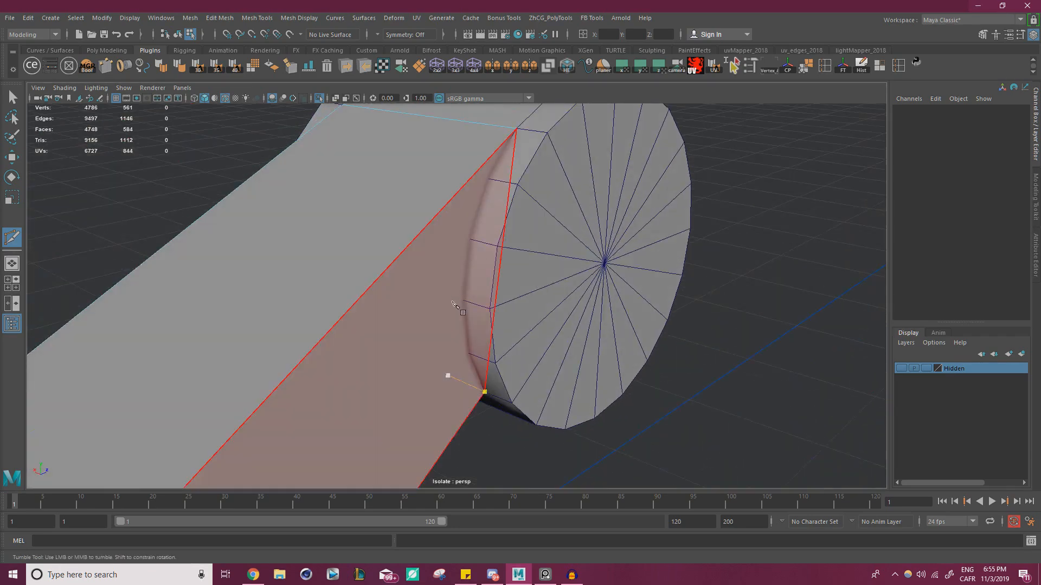
click(451, 303)
click(457, 237)
click(481, 181)
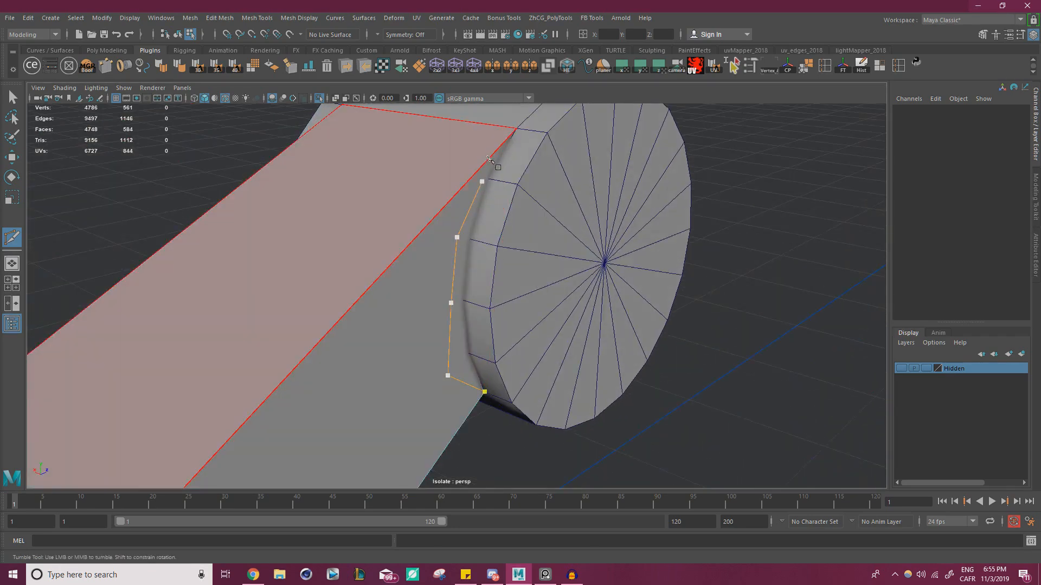
click(489, 158)
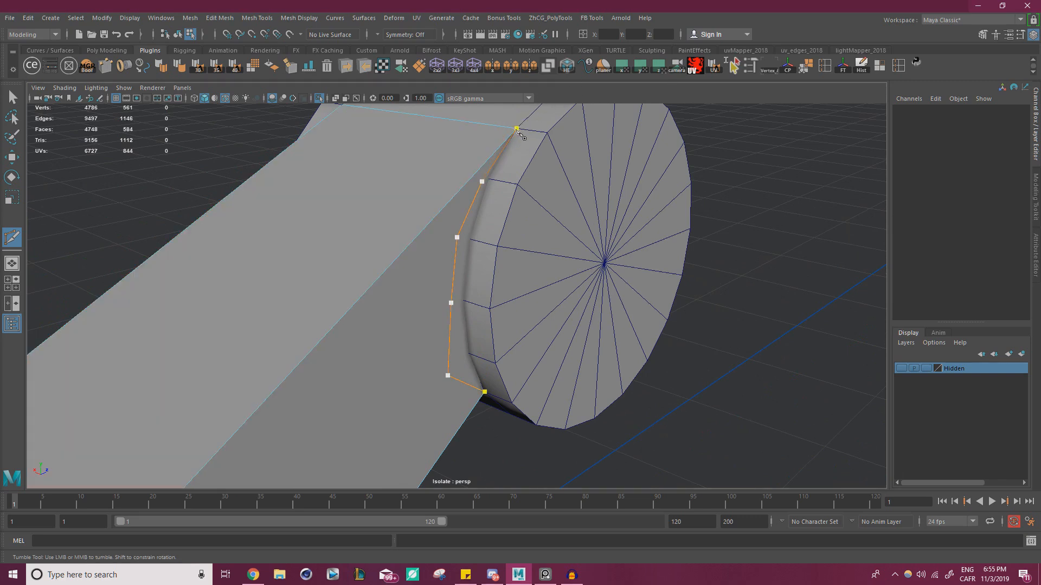
key(w)
- Delete the narrow side face between the new cut and the cylinder's rim
scroll(542, 299, down, 1)
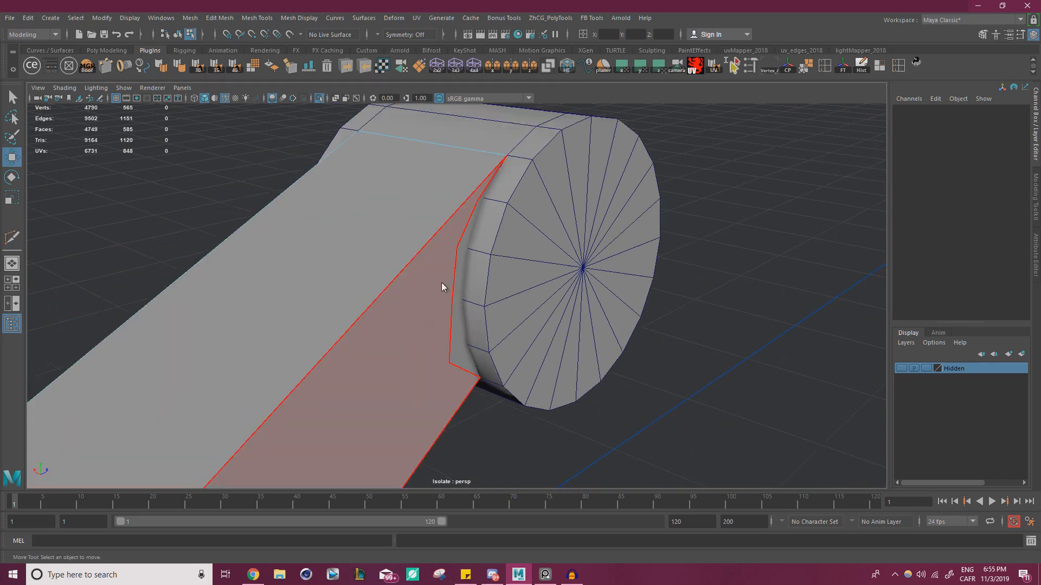
right_drag(441, 263, 442, 294)
click(457, 313)
key(Delete)
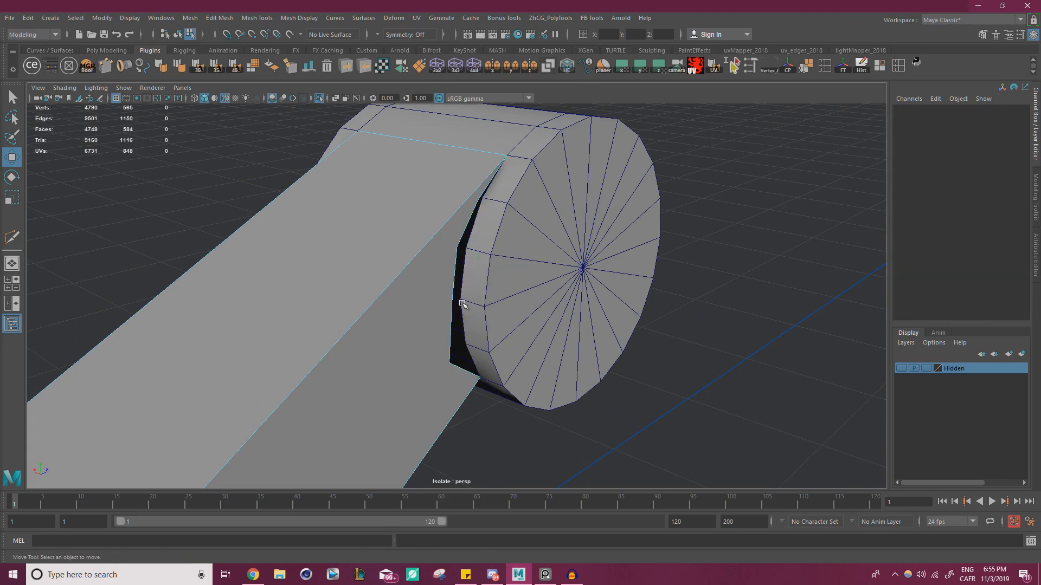
- Snap the four vertices of the cut edge onto the neighbouring vertices of the cylinder's rim
scroll(459, 314, up, 4)
right_drag(381, 262, 329, 261)
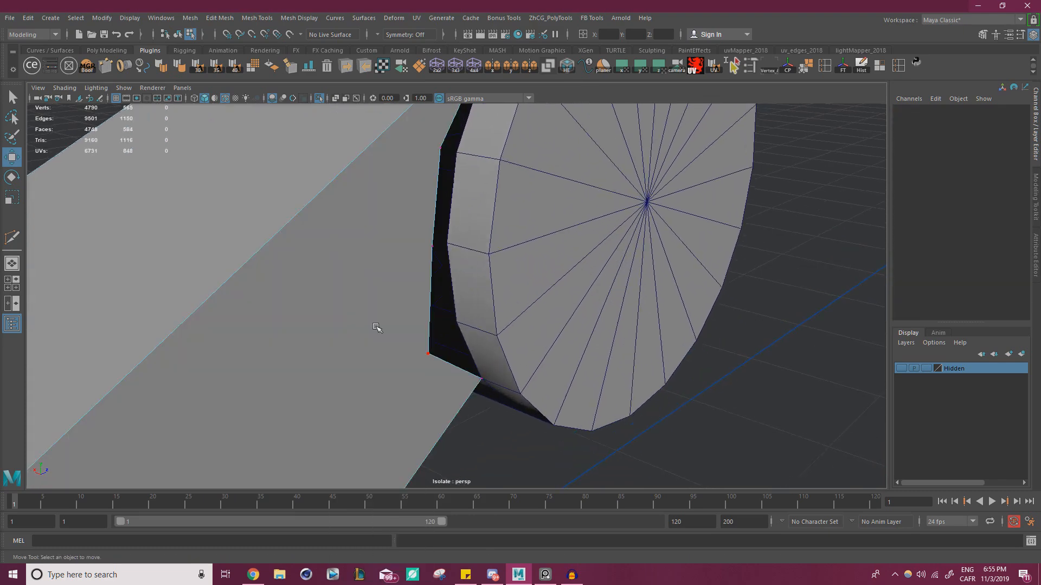
click(456, 322)
click(432, 249)
key(v)
drag(433, 247, 446, 245)
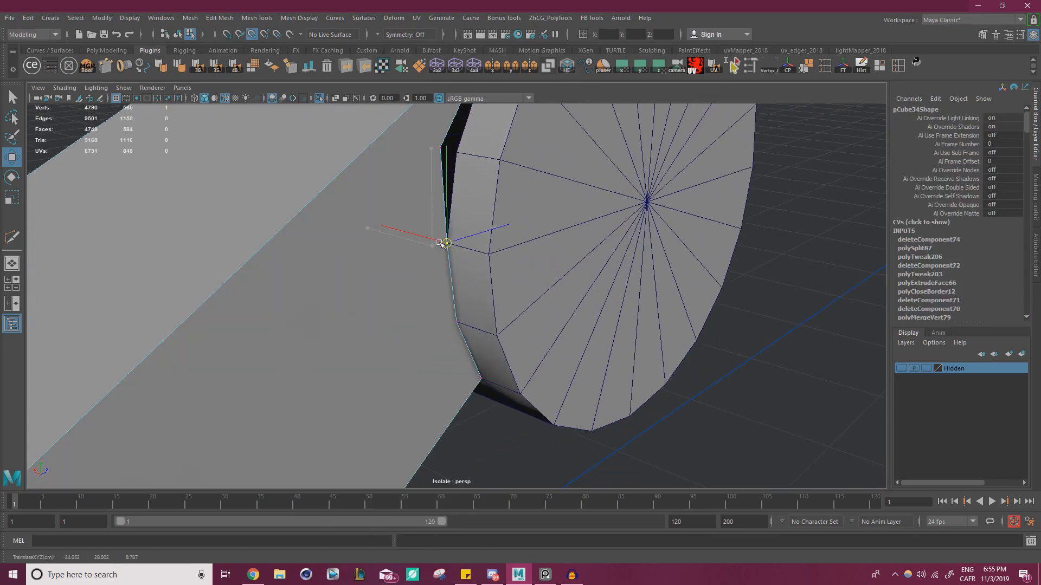
alt+middle_drag(444, 245, 458, 398)
click(456, 314)
key(v)
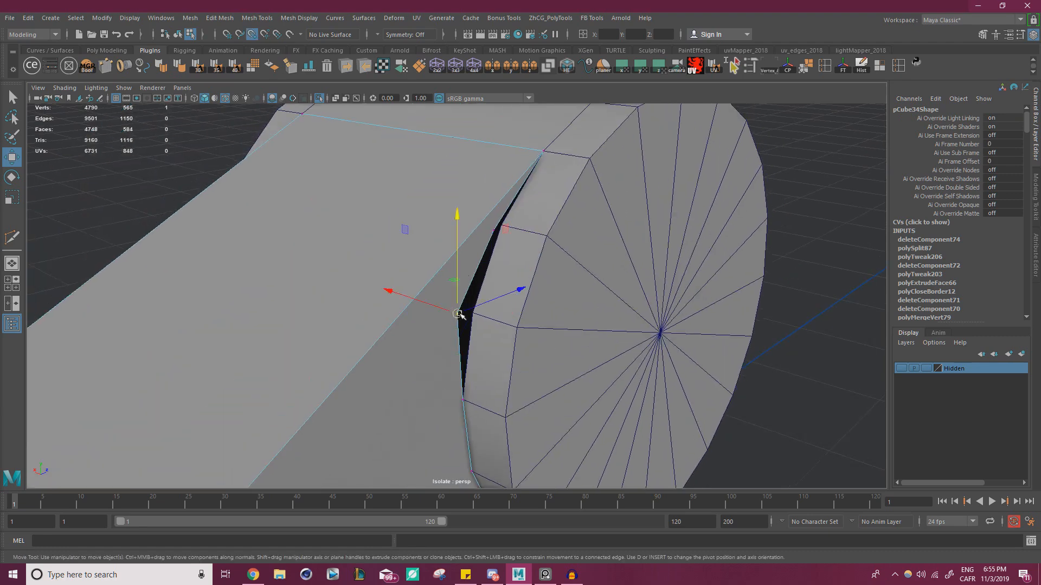
drag(458, 314, 472, 313)
click(497, 233)
drag(495, 233, 501, 226)
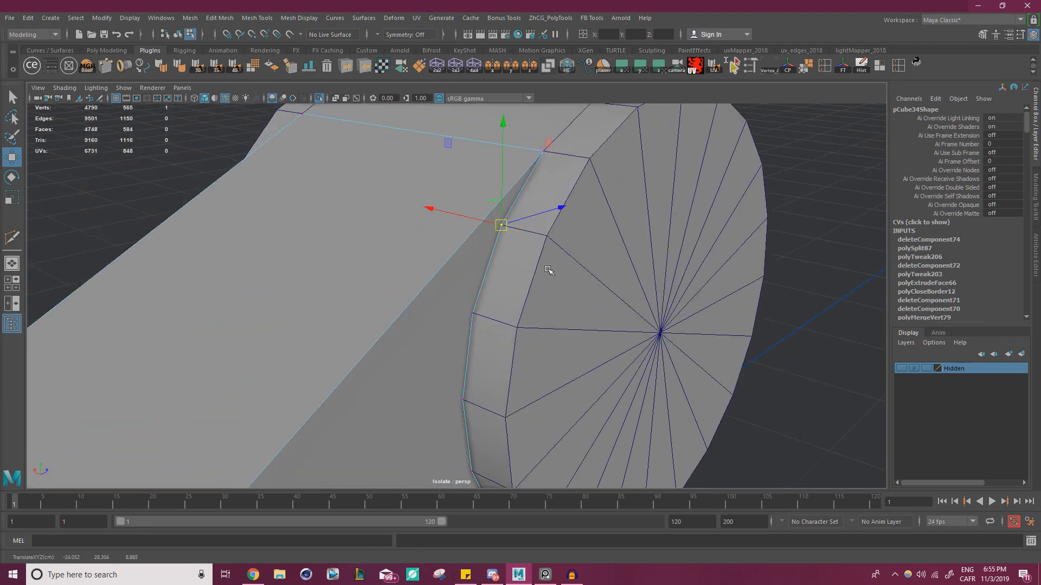
- Cut a curved line of edges into the arm's opposite side face with Multi-Cut, following the cylinder's rim from lower to upper corner
alt+right_drag(501, 226, 441, 295)
alt+drag(441, 294, 474, 285)
alt+right_drag(473, 286, 558, 301)
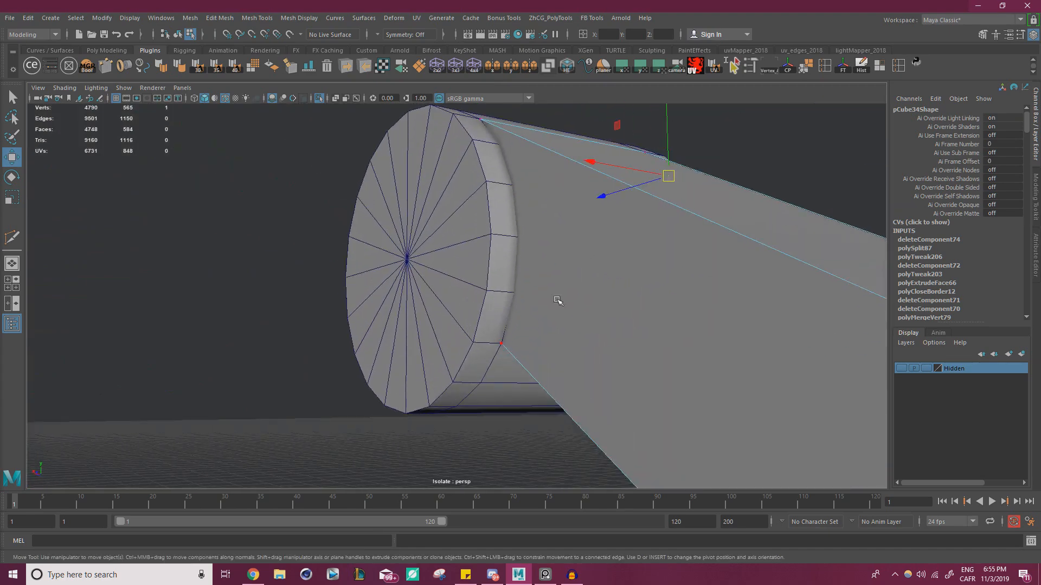
key(F8)
click(546, 305)
key(ctrl+shift+x)
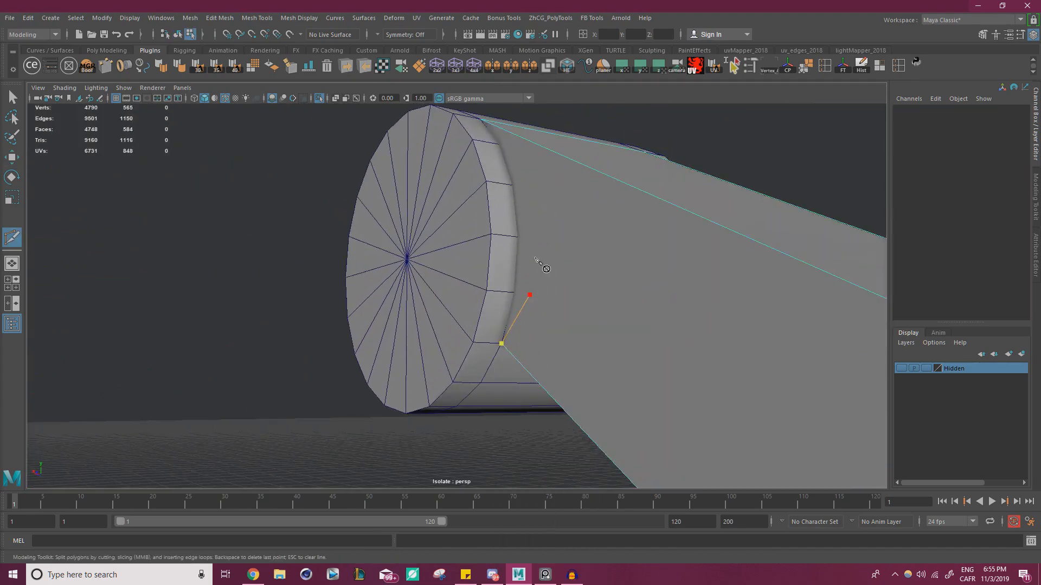
click(532, 238)
alt+drag(534, 238, 580, 302)
click(545, 263)
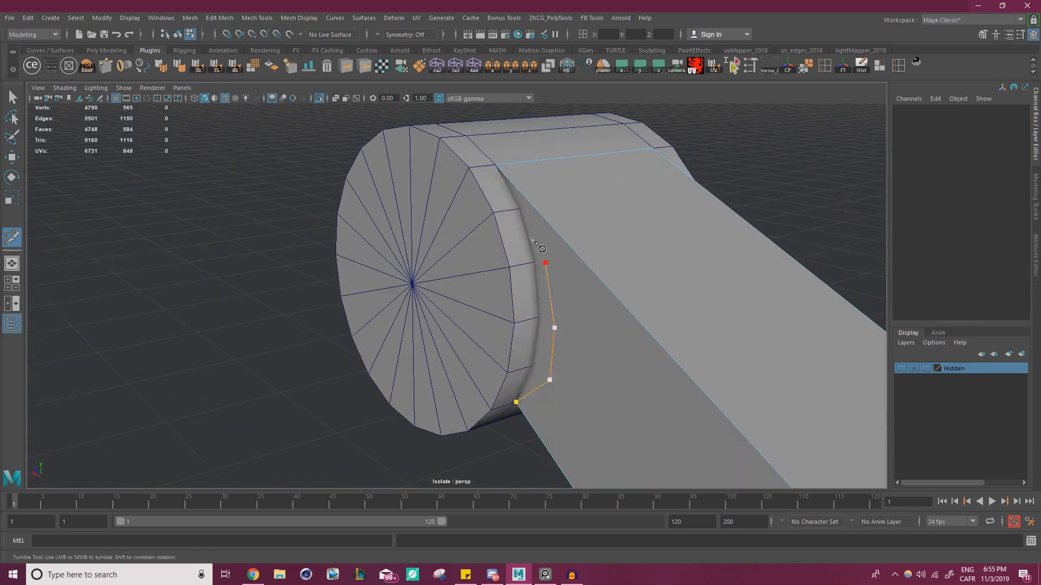
click(527, 209)
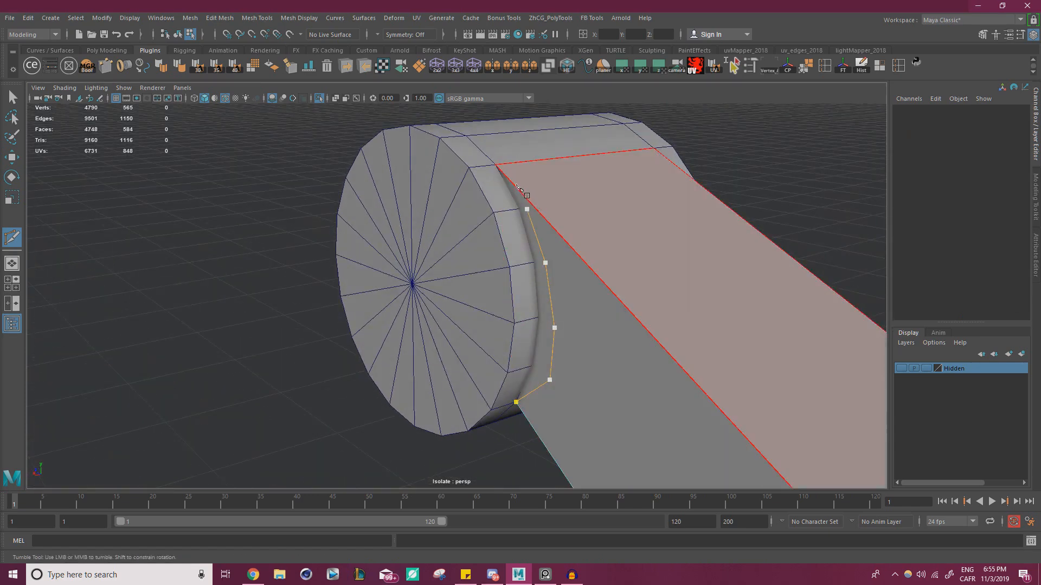
click(495, 164)
key(w)
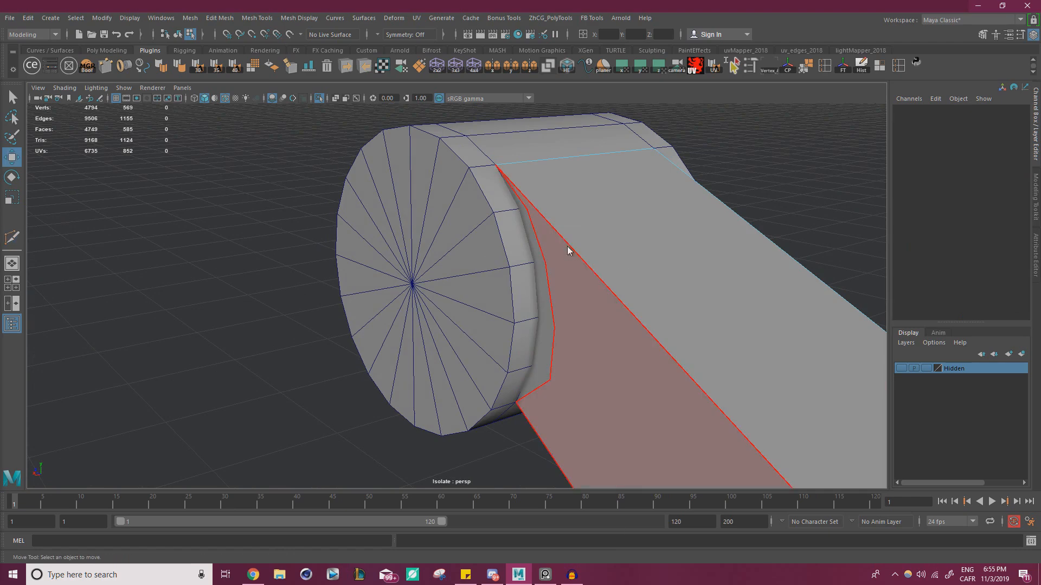
- Delete the narrow face beside the new cut and snap the cut edge's four vertices onto the cylinder's rim
click(546, 290)
key(Delete)
right_drag(579, 236, 513, 228)
click(520, 208)
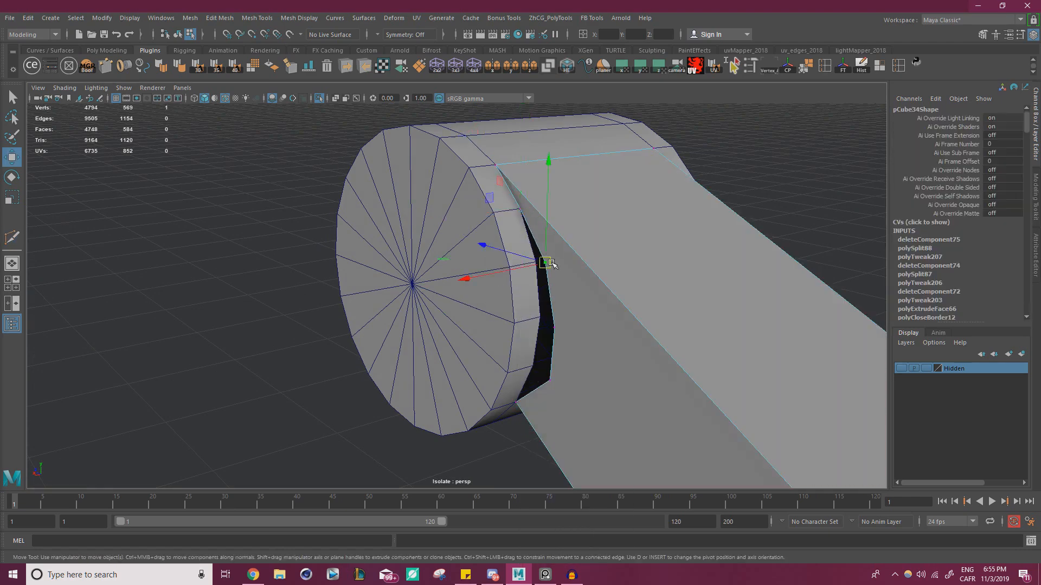
click(538, 263)
click(548, 326)
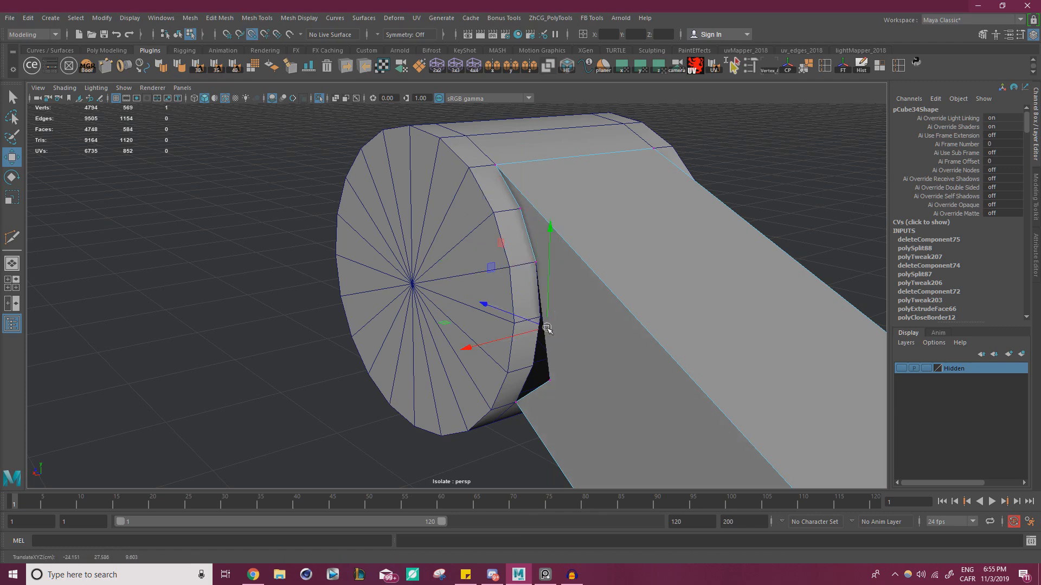
click(549, 381)
- Combine the bracket and cylinder into one mesh and merge the overlapping vertices around their junction
drag(549, 381, 475, 243)
scroll(510, 365, down, 3)
right_drag(475, 243, 535, 226)
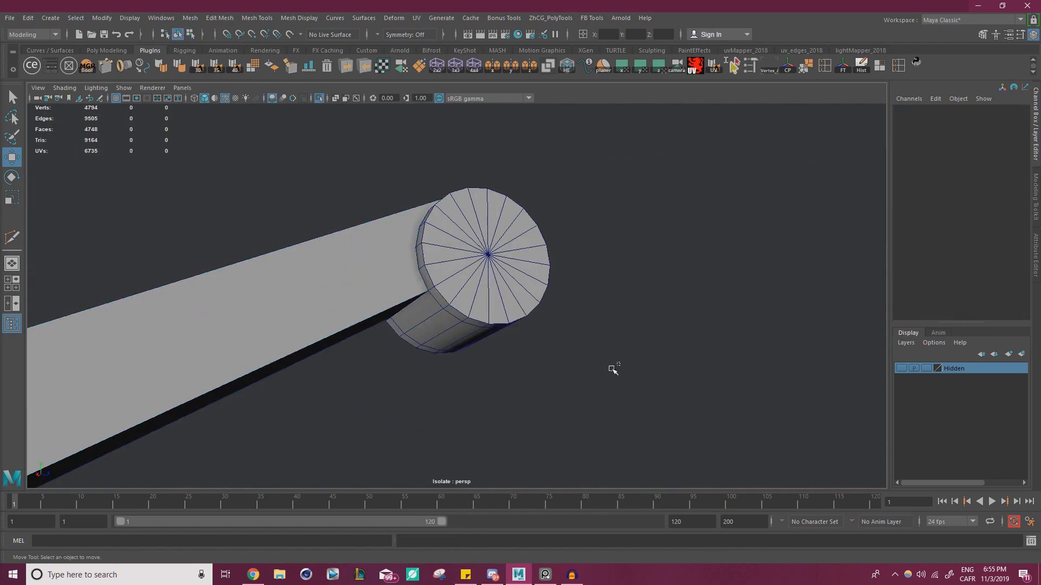
click(190, 18)
click(423, 266)
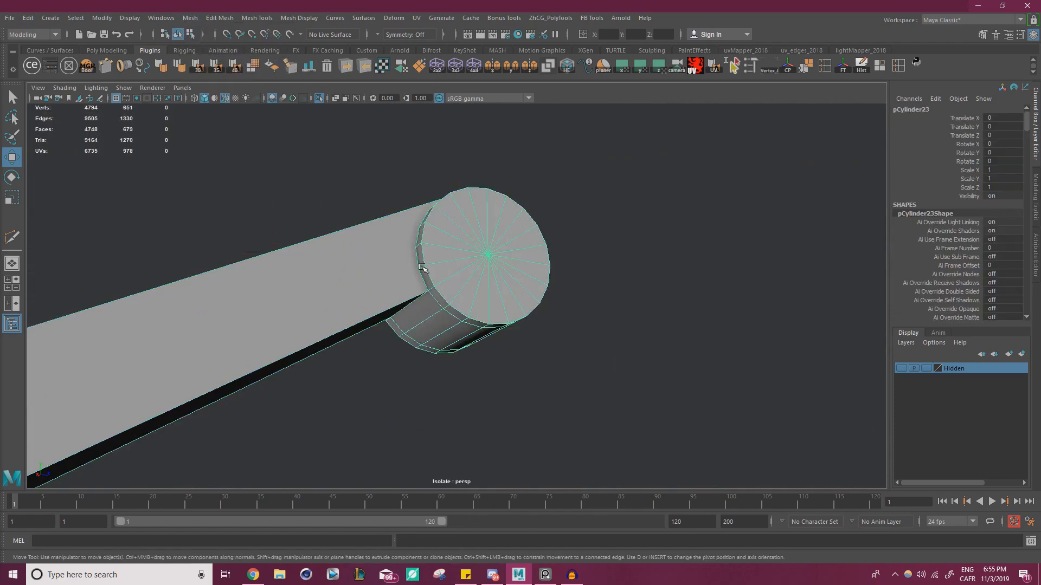
right_drag(421, 263, 376, 251)
drag(307, 149, 697, 409)
shift+right_drag(481, 249, 532, 198)
- Snap the partial edge loops near both ends of the cylinder along its axis onto the outer cap rims
alt+drag(524, 253, 494, 280)
key(F8)
key(w)
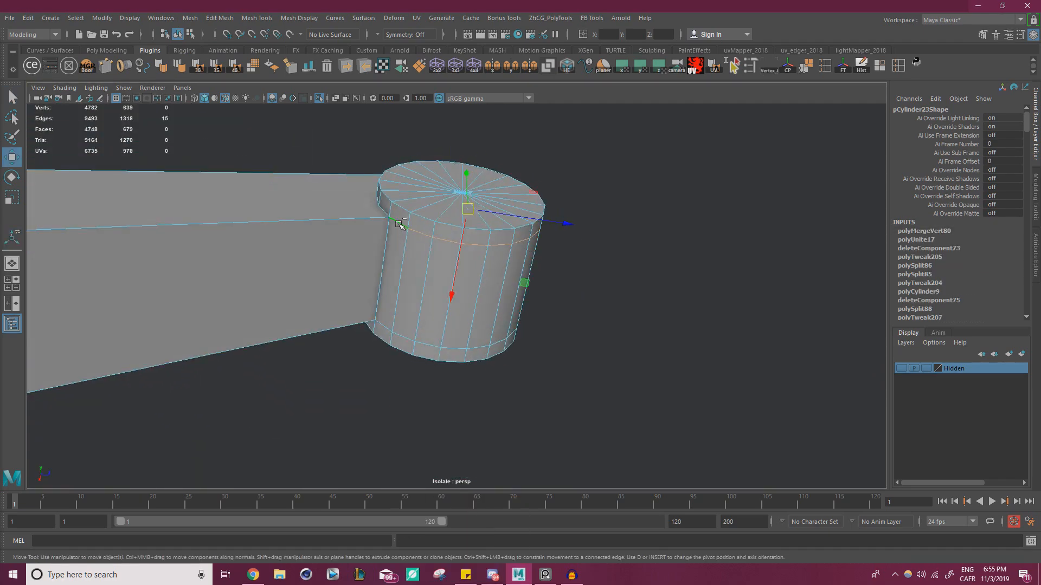
alt+drag(400, 225, 516, 234)
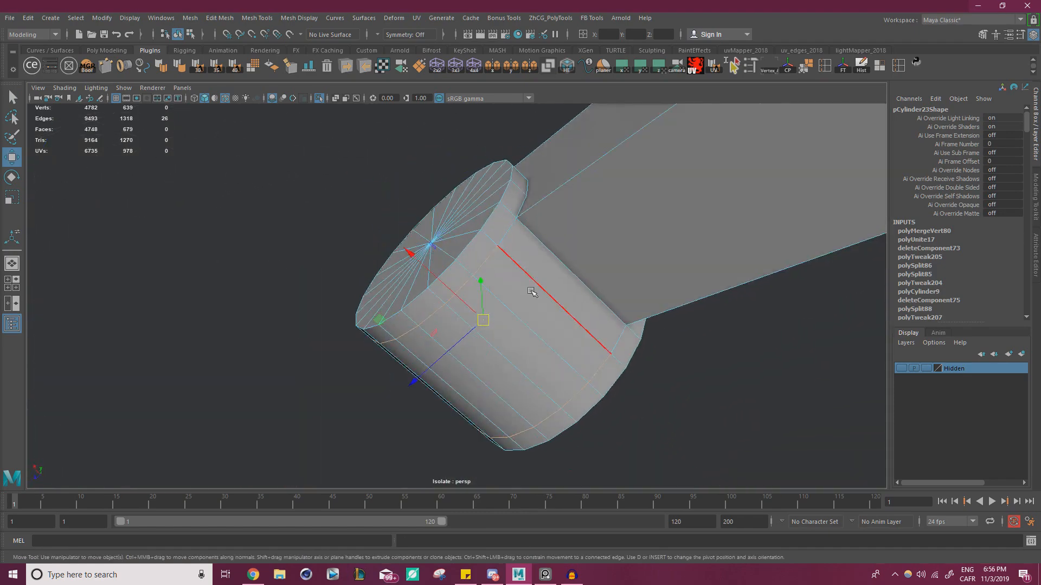
alt+drag(531, 292, 428, 213)
alt+drag(444, 178, 478, 295)
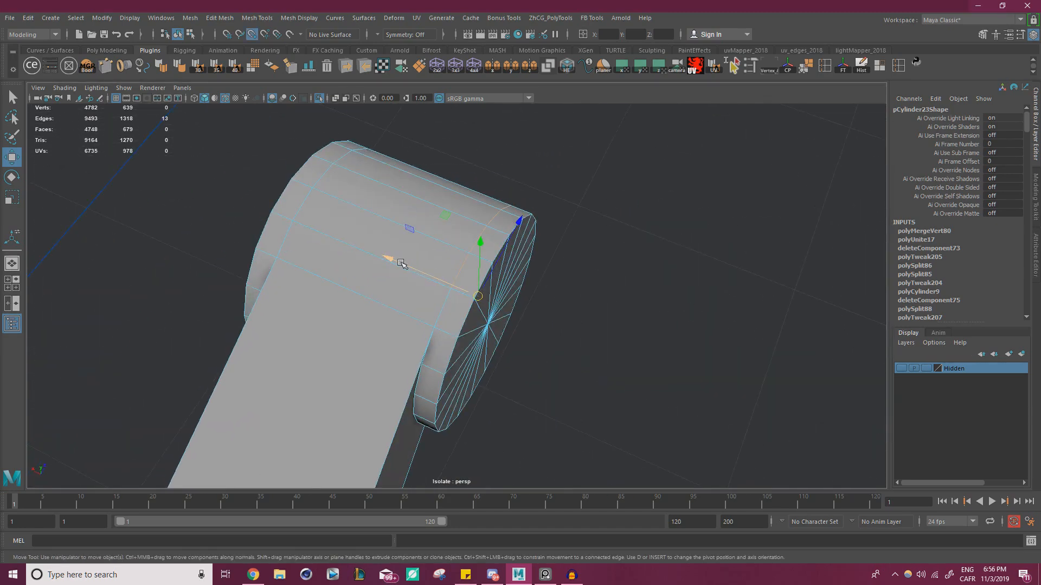
drag(401, 264, 496, 273)
alt+drag(553, 296, 518, 278)
ctrl+click(380, 251)
alt+drag(416, 319, 347, 317)
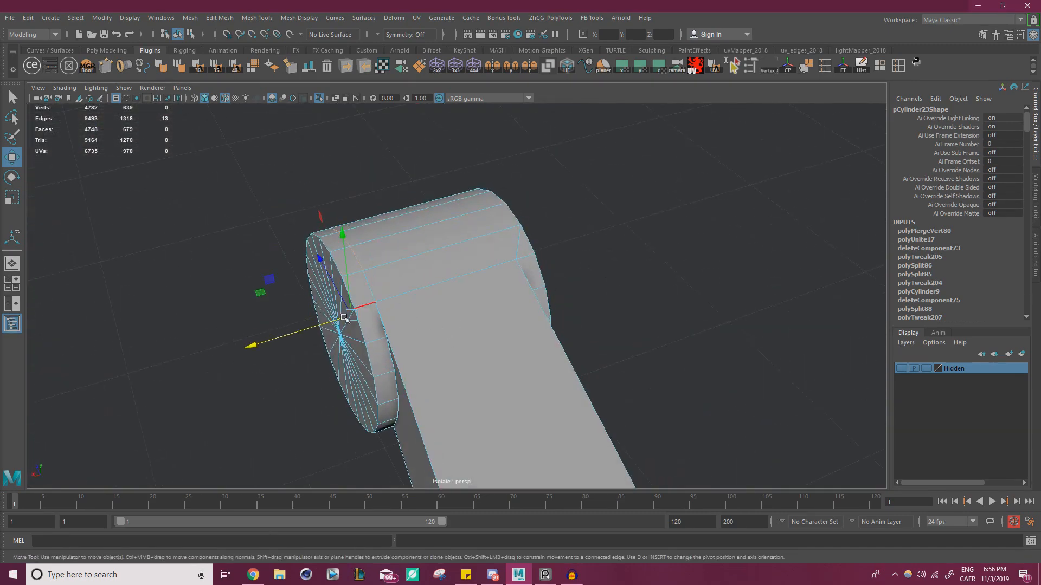
drag(255, 344, 237, 350)
- Merge the overlapping vertices at both ends of the cylinder and return to object selection
right_drag(402, 263, 333, 252)
scroll(309, 228, down, 4)
drag(294, 214, 690, 441)
shift+right_drag(464, 277, 511, 228)
right_drag(426, 259, 480, 246)
click(550, 261)
- Examine the bracket from several angles, both isolated and in place among the other typewriter parts
alt+drag(494, 260, 511, 293)
scroll(511, 292, down, 8)
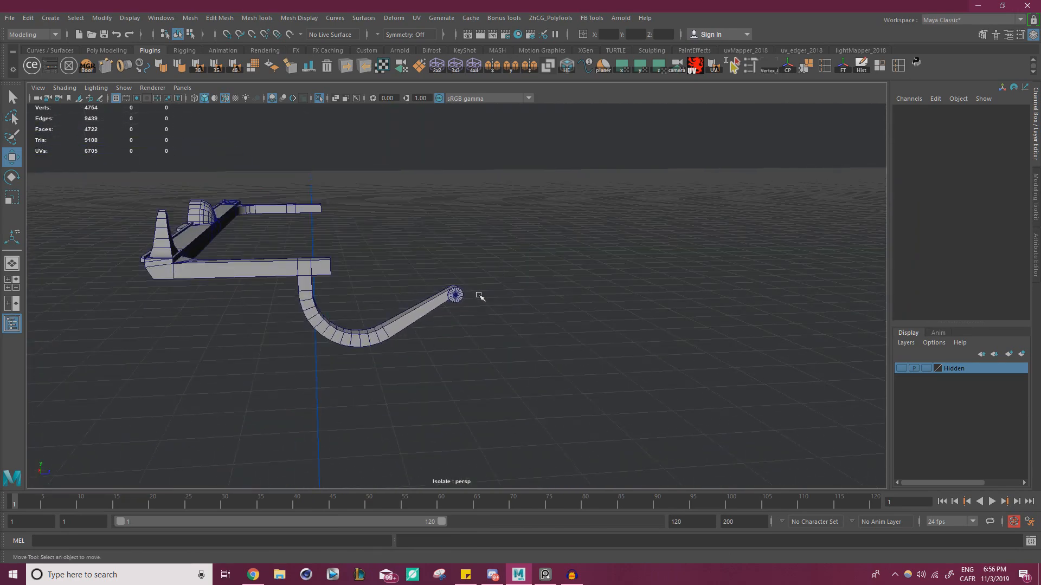
alt+drag(342, 255, 379, 295)
click(429, 305)
alt+drag(497, 321, 446, 265)
alt+middle_drag(400, 288, 420, 349)
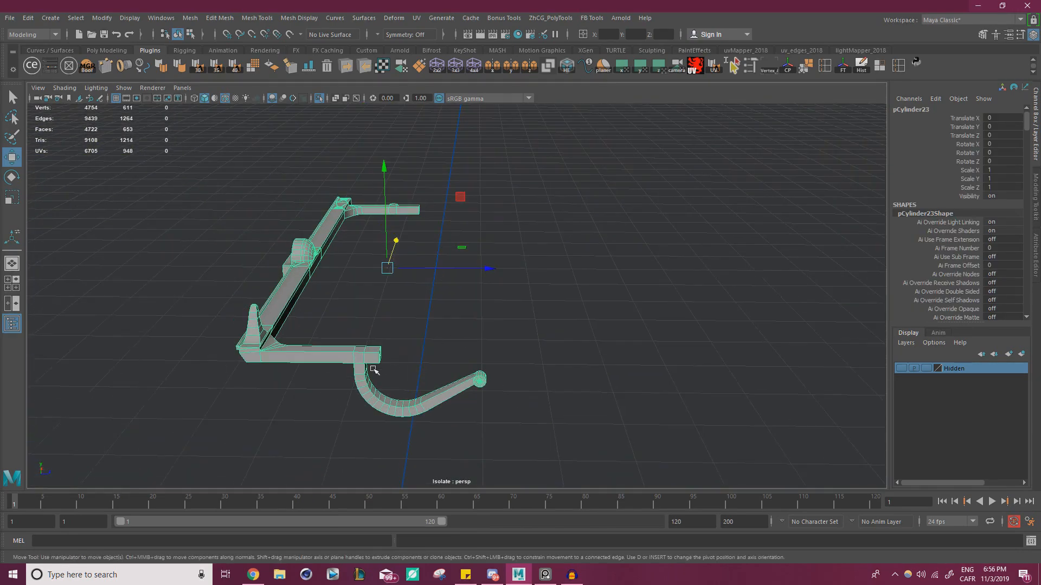
alt+drag(425, 198, 518, 344)
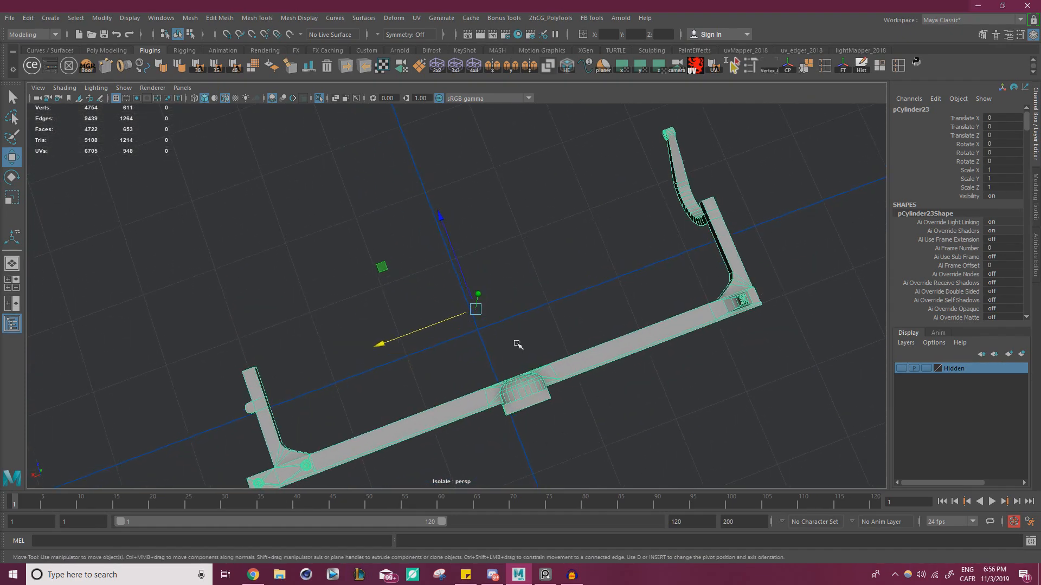
alt+drag(532, 209, 586, 241)
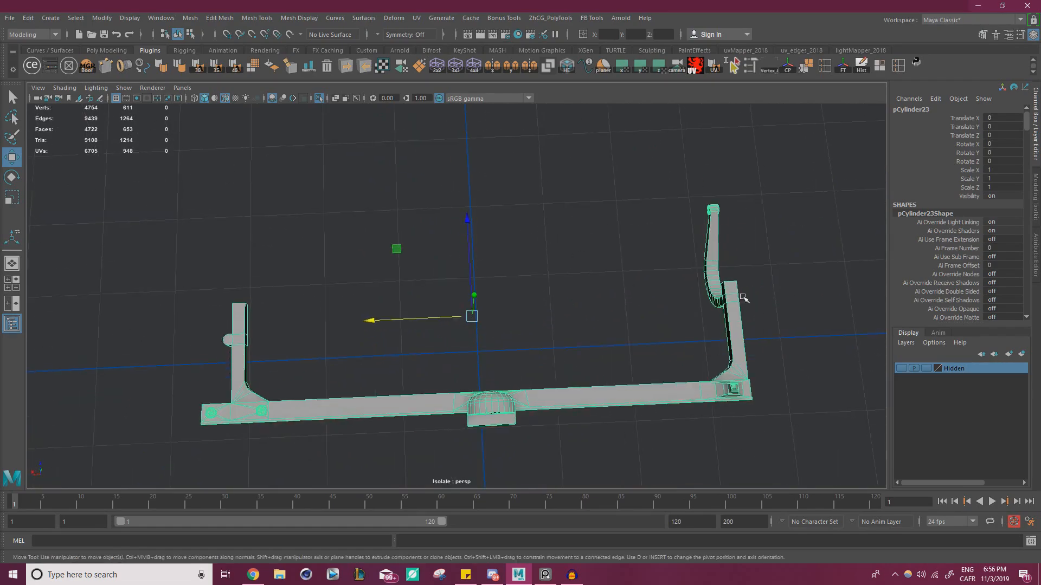
click(320, 99)
alt+drag(326, 176, 591, 233)
alt+middle_drag(591, 233, 659, 216)
alt+right_drag(658, 217, 622, 261)
alt+drag(622, 260, 574, 253)
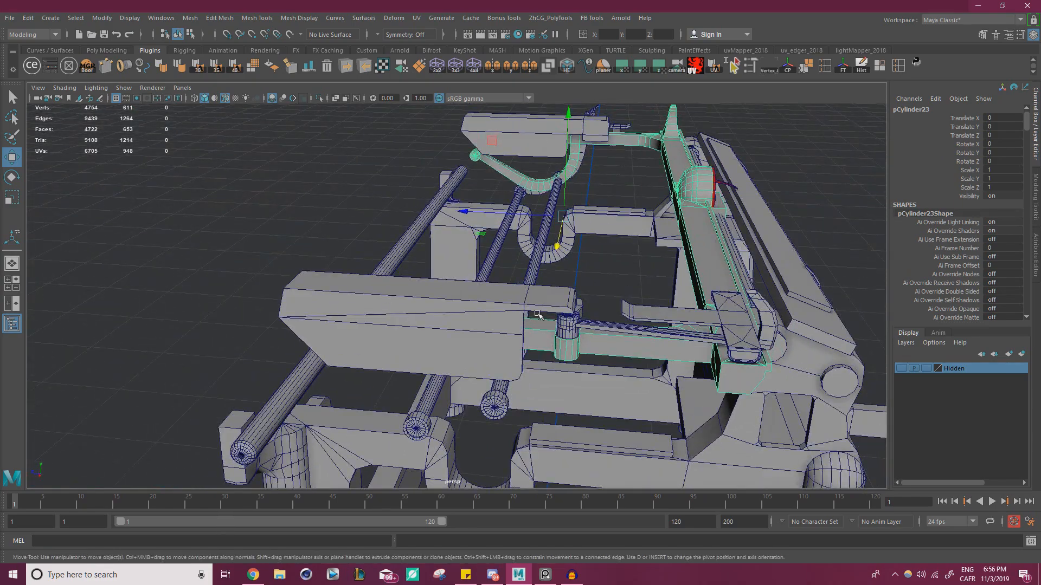
alt+drag(557, 301, 524, 347)
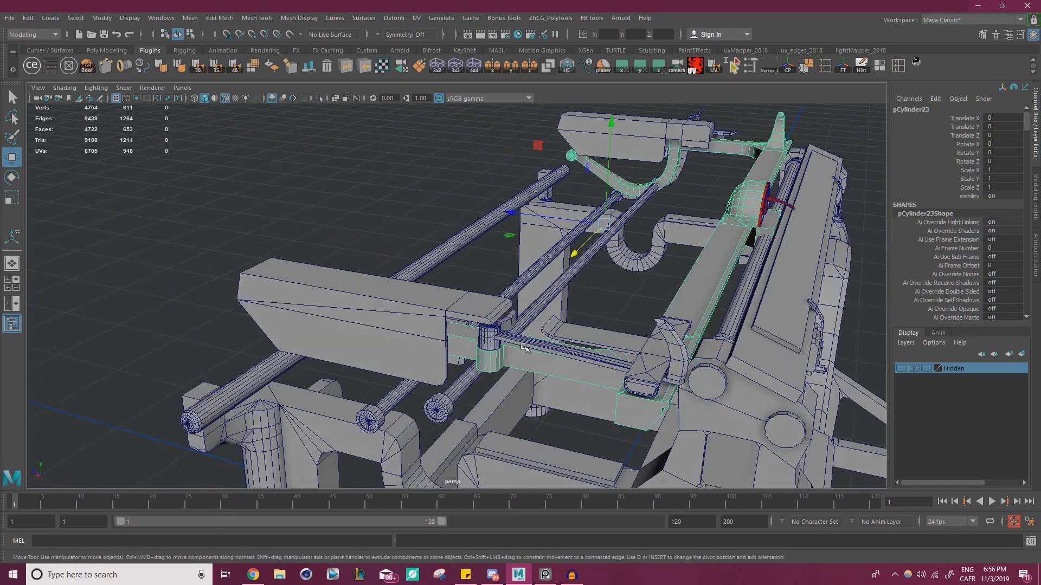
- Switch to the reference board and study the side photo of the typewriter's carriage and knob area
key(alt+Tab)
right_drag(474, 306, 607, 296)
scroll(607, 296, down, 8)
scroll(551, 305, up, 10)
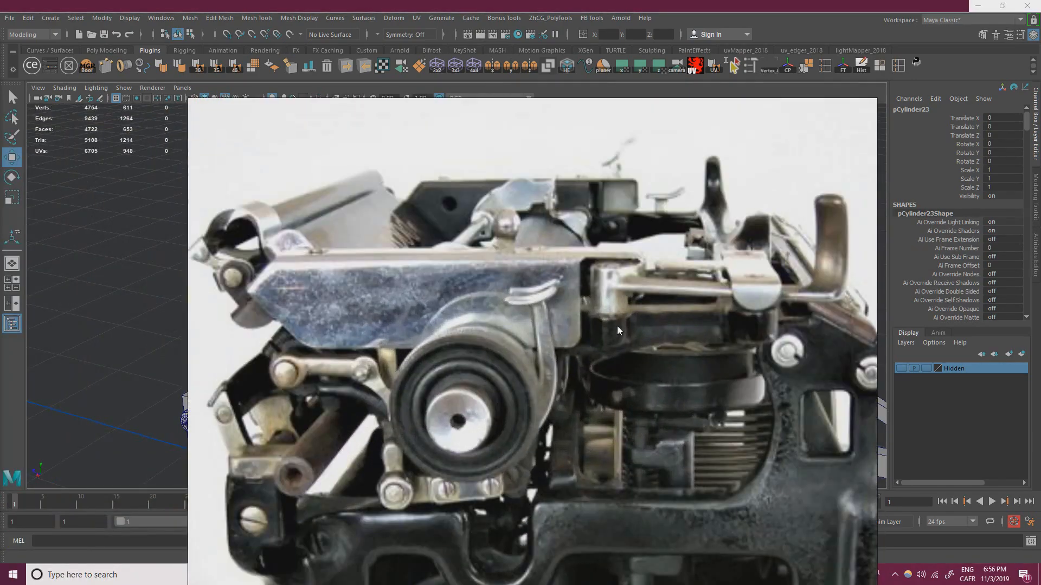
scroll(567, 354, up, 5)
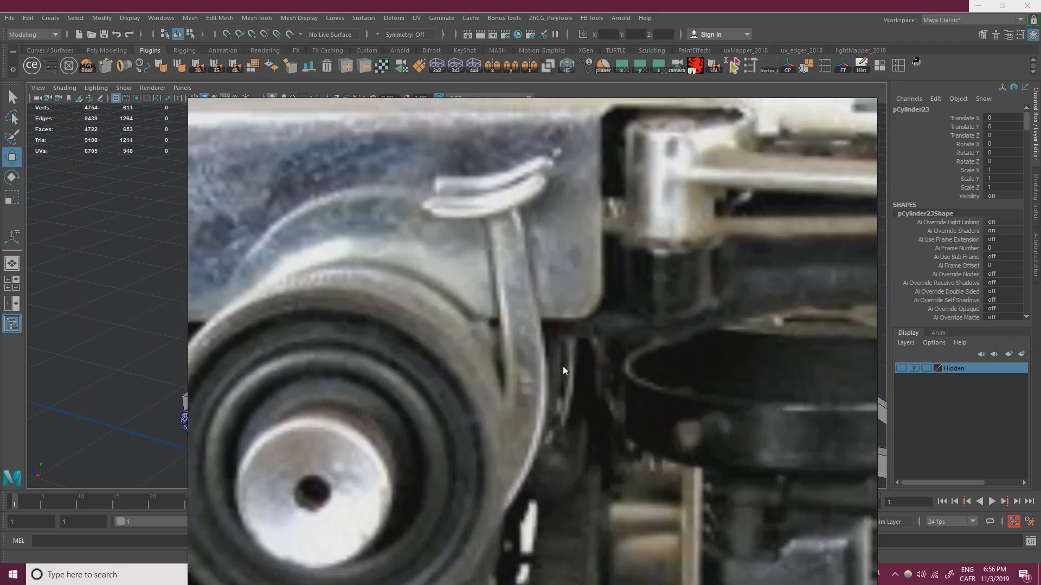
scroll(539, 419, down, 8)
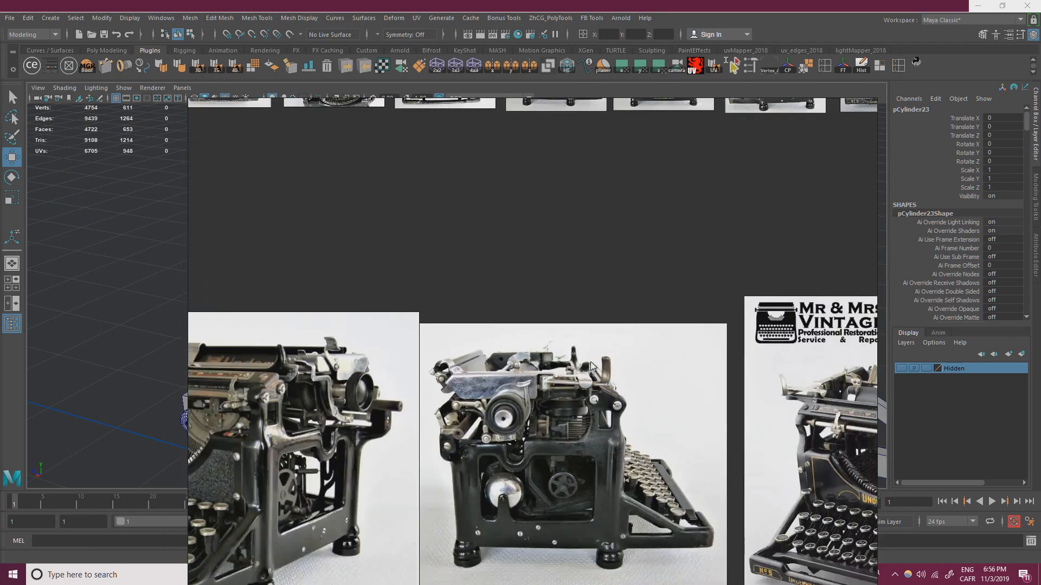
key(super)
click(545, 575)
- Isolate the carriage bracket in the viewport again
alt+drag(386, 250, 439, 273)
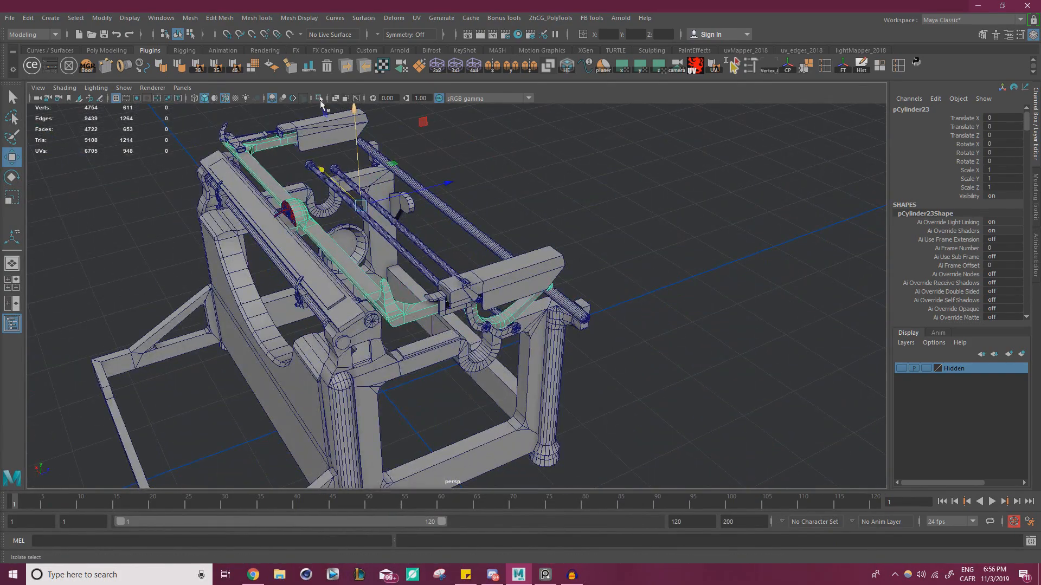
click(320, 99)
alt+drag(521, 231, 480, 272)
scroll(481, 272, up, 3)
alt+drag(463, 305, 462, 285)
- Duplicate the faces of the curved arm and its cylindrical end with Smart Duplicate Face
right_drag(460, 262, 463, 302)
alt+drag(465, 301, 461, 268)
drag(413, 233, 654, 392)
ctrl+drag(389, 344, 413, 248)
alt+drag(504, 283, 484, 289)
ctrl+drag(491, 233, 465, 317)
alt+drag(485, 301, 461, 303)
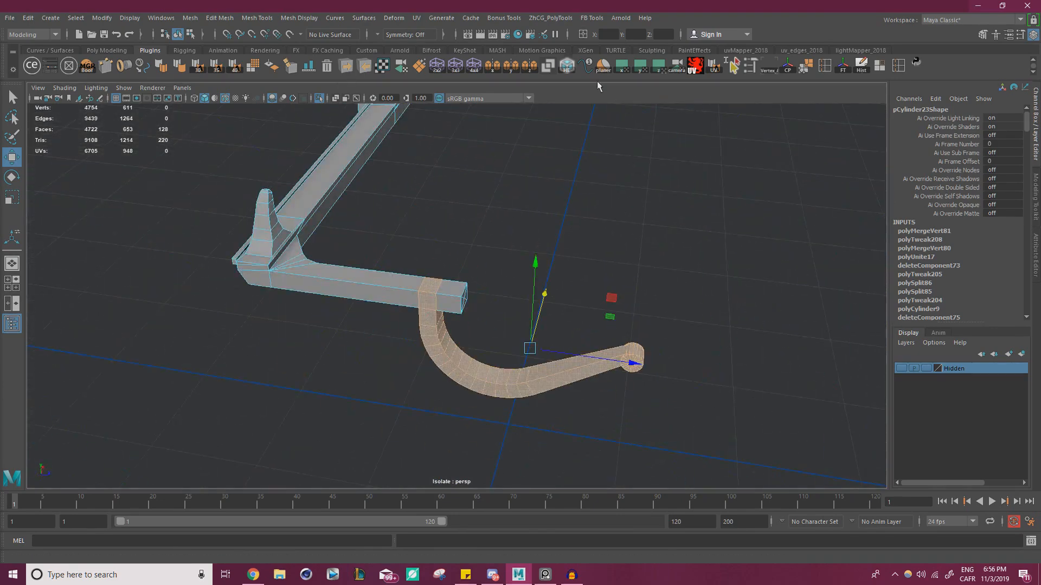
click(760, 69)
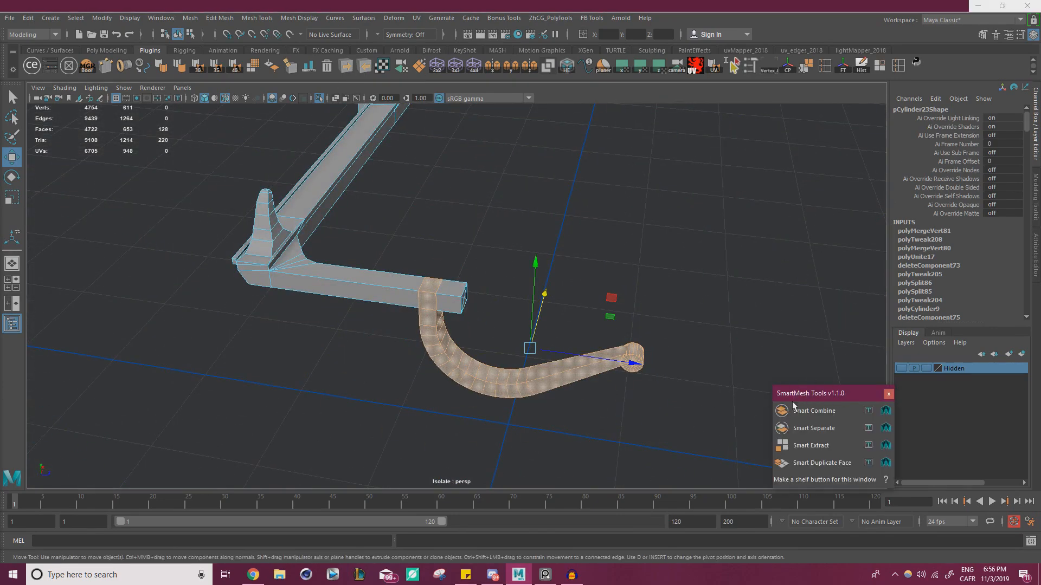
click(818, 463)
- Move the duplicated curved arm along X to the bracket's opposite side arm, at Translate X 48.776
alt+drag(632, 318, 669, 291)
drag(545, 284, 221, 272)
alt+drag(223, 272, 409, 260)
alt+middle_drag(409, 260, 439, 163)
alt+right_drag(439, 163, 653, 263)
alt+drag(547, 304, 336, 320)
alt+middle_drag(336, 320, 418, 281)
alt+right_drag(418, 282, 427, 342)
drag(228, 342, 153, 367)
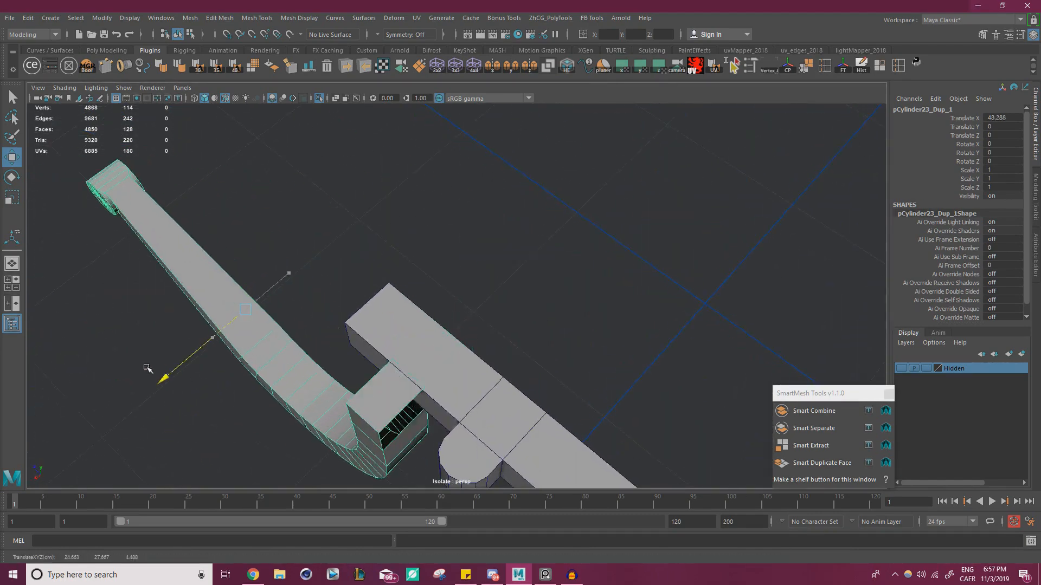
alt+drag(302, 352, 442, 310)
alt+middle_drag(570, 223, 483, 334)
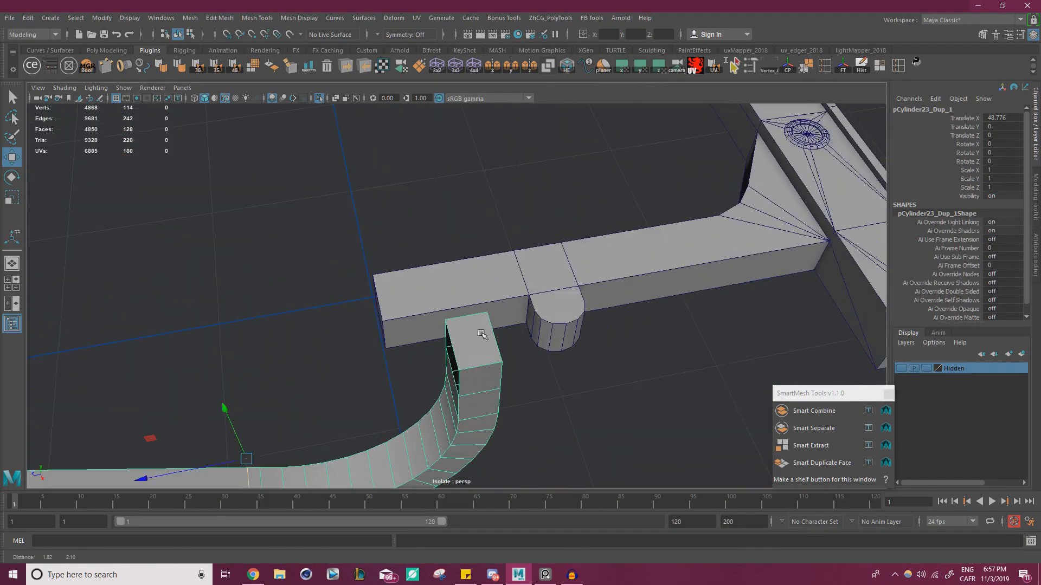
- Insert two edge loops across the bracket's opposite side arm with Multi-Cut, near the copied arm's upper end
click(391, 319)
alt+drag(391, 319, 474, 276)
key(ctrl+shift+x)
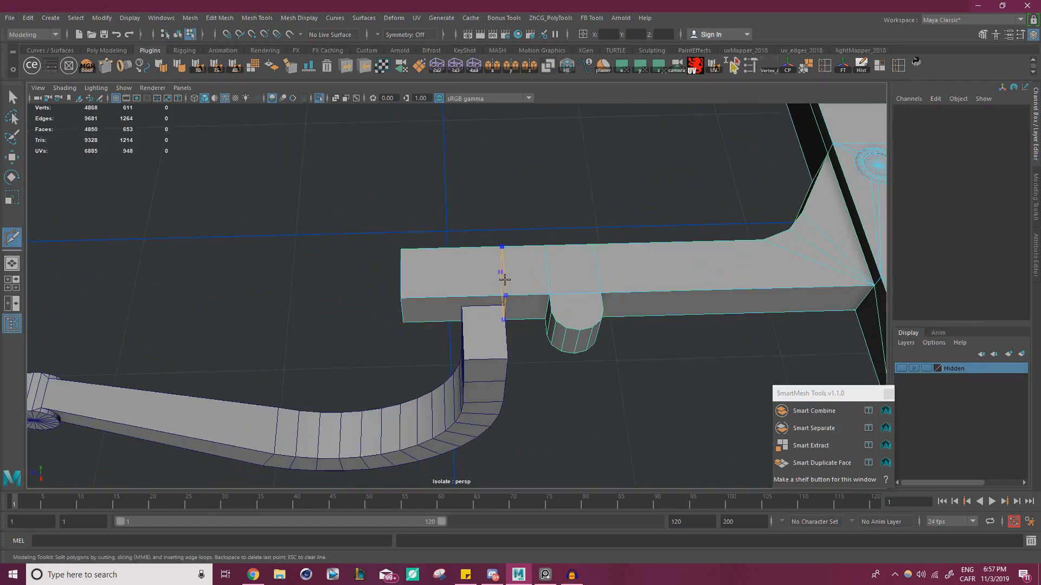
ctrl+click(472, 276)
key(w)
- Snap the two new edge loops along the side arm to line up with the copied arm's upper corners
right_click(477, 264)
right_drag(477, 264, 477, 233)
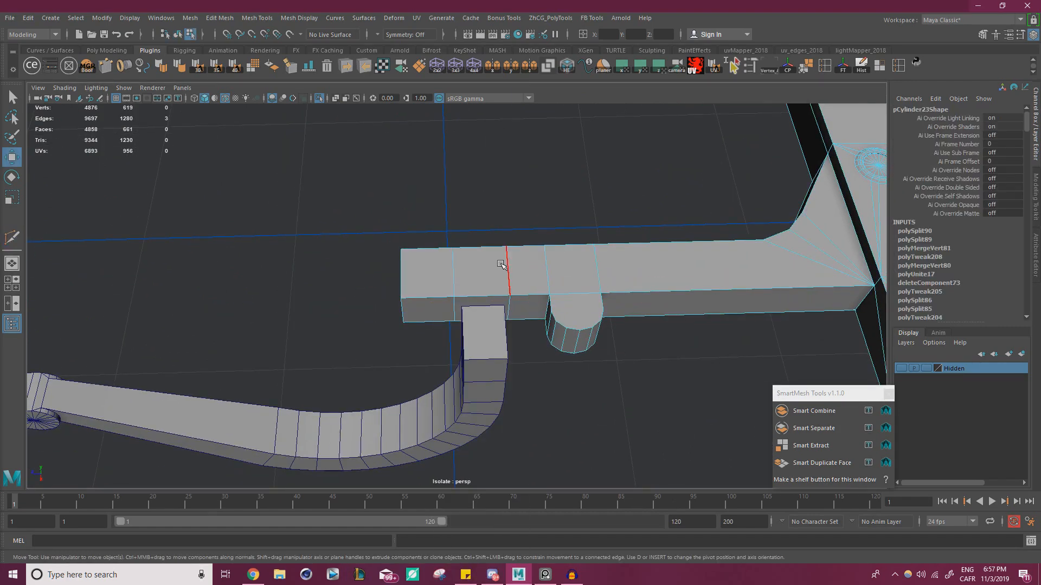
double_click(507, 265)
key(f)
alt+right_drag(553, 301, 371, 308)
key(r)
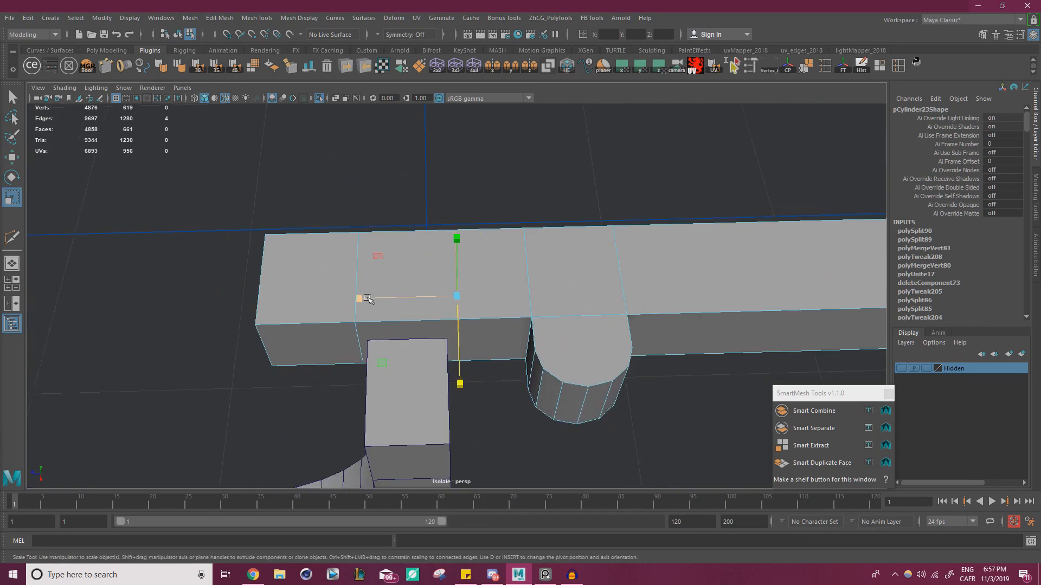
double_click(343, 270)
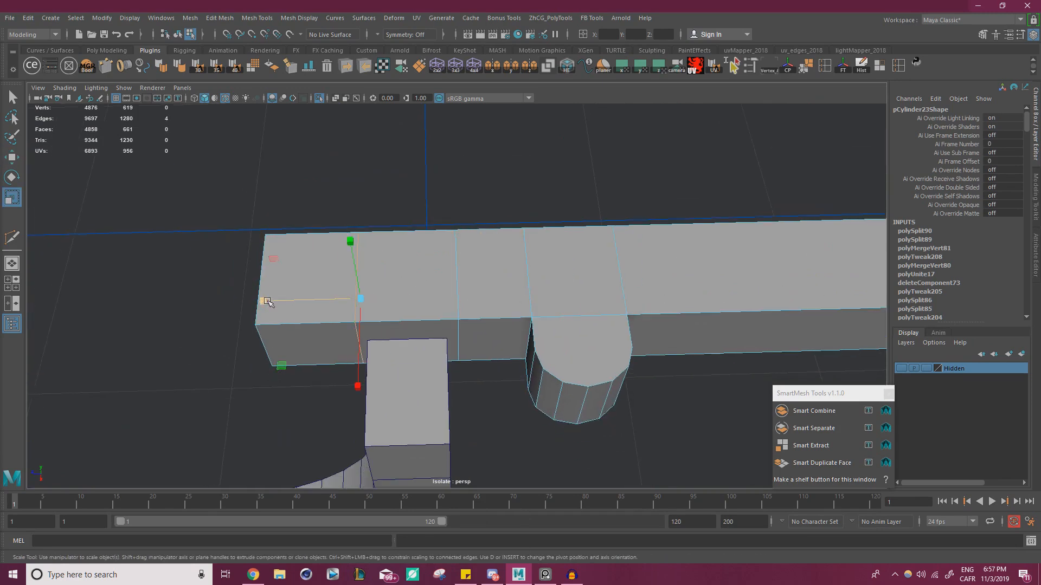
key(w)
drag(260, 302, 375, 342)
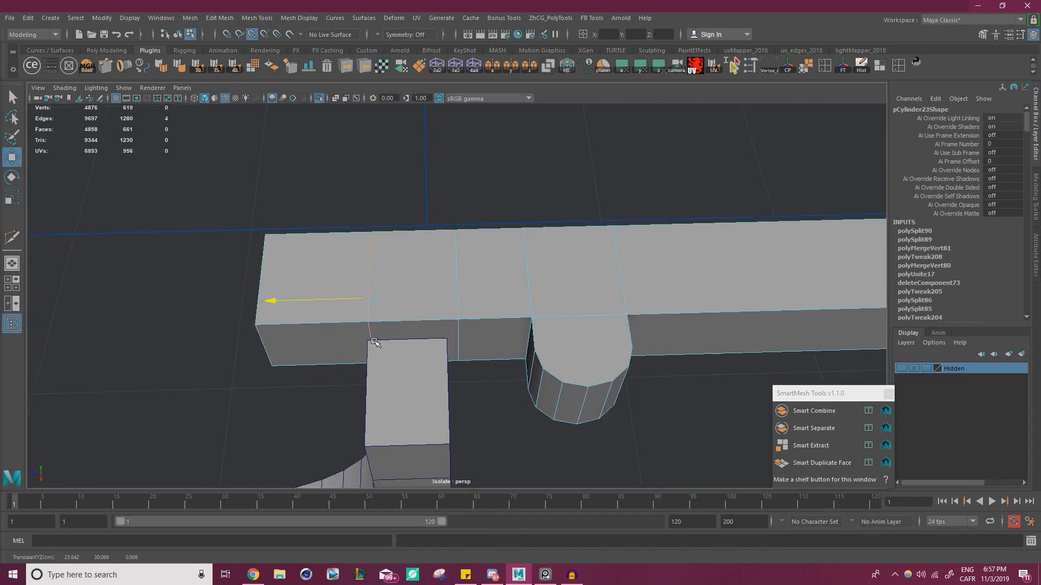
double_click(464, 299)
key(v)
drag(391, 298, 449, 336)
- Delete the ring of faces between the two aligned edge loops on the side arm
right_drag(423, 263, 425, 295)
alt+right_drag(425, 295, 404, 279)
alt+middle_drag(404, 279, 426, 244)
alt+drag(426, 244, 428, 255)
click(429, 256)
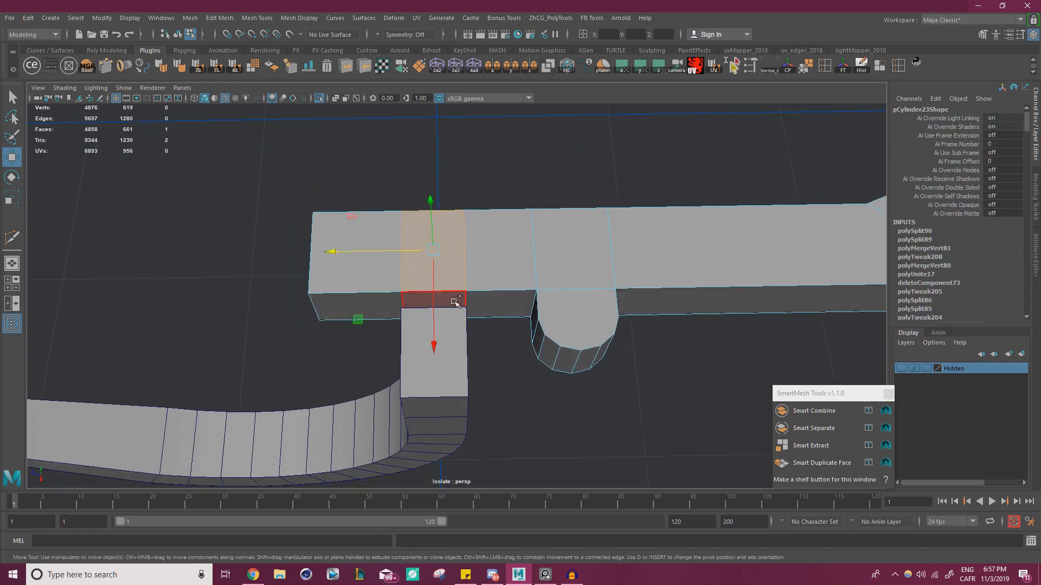
shift+double_click(455, 301)
key(Delete)
- Snap the copied curved arm's pivot onto the upper corner vertex of its square end
right_drag(411, 261, 461, 247)
click(448, 353)
alt+right_drag(470, 361, 388, 324)
alt+middle_drag(388, 324, 475, 274)
key(d)
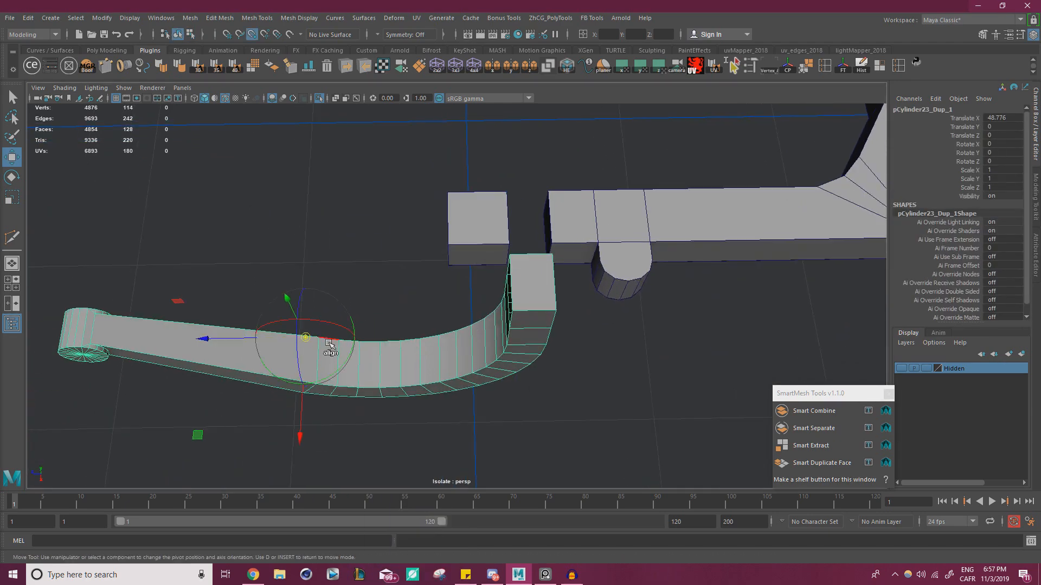
key(v)
drag(307, 338, 554, 259)
key(v)
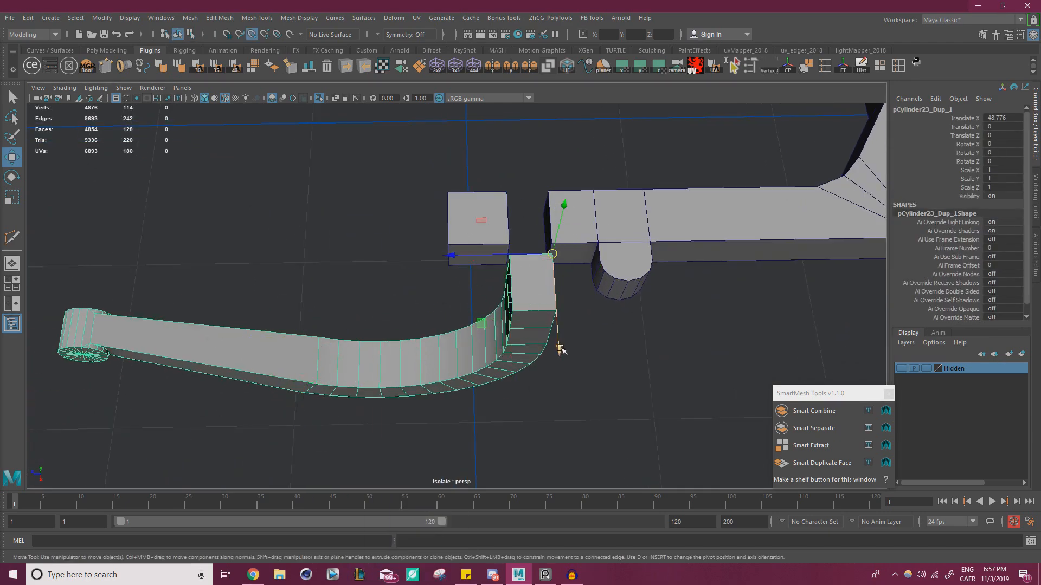
- Snap the copied curved arm up into the gap in the bracket's side arm and combine the two meshes into one object
drag(559, 349, 551, 194)
alt+drag(573, 304, 579, 237)
shift+click(579, 239)
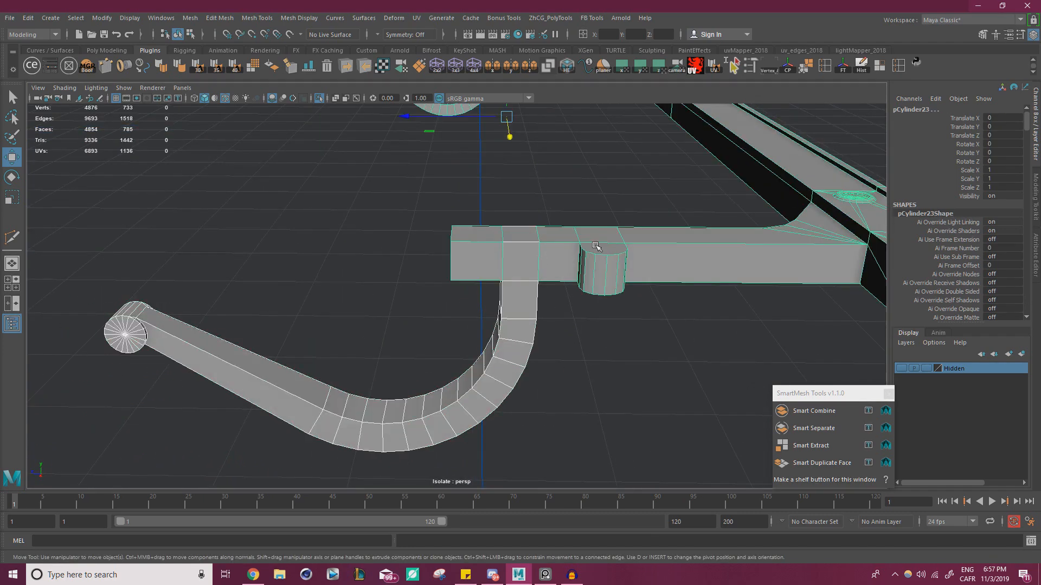
click(190, 17)
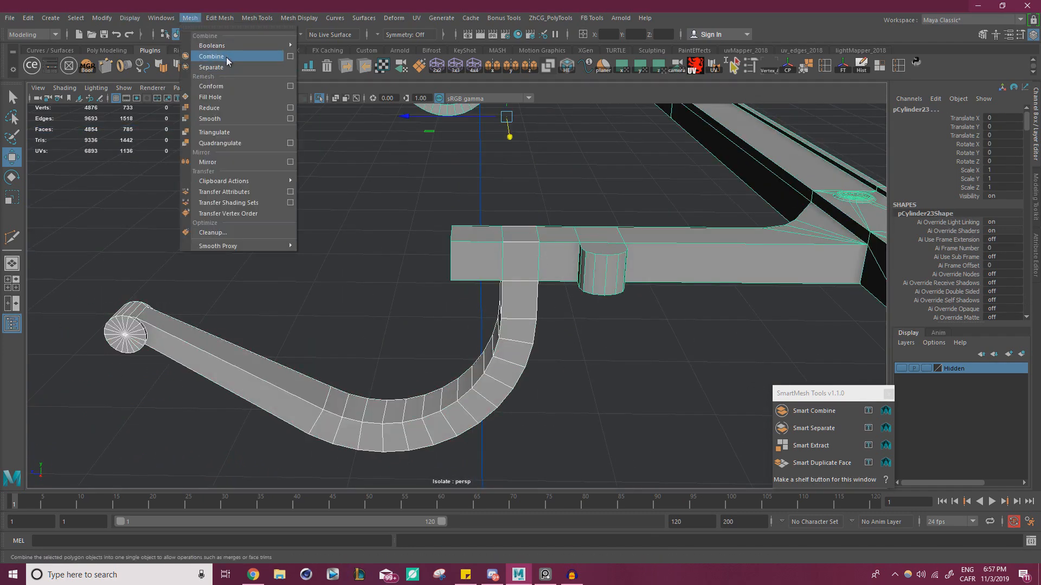
click(228, 59)
- Merge the overlapping vertices where the copied curved arm meets the side arm, and take the bracket out of isolation
right_drag(499, 242, 460, 233)
right_drag(461, 233, 458, 233)
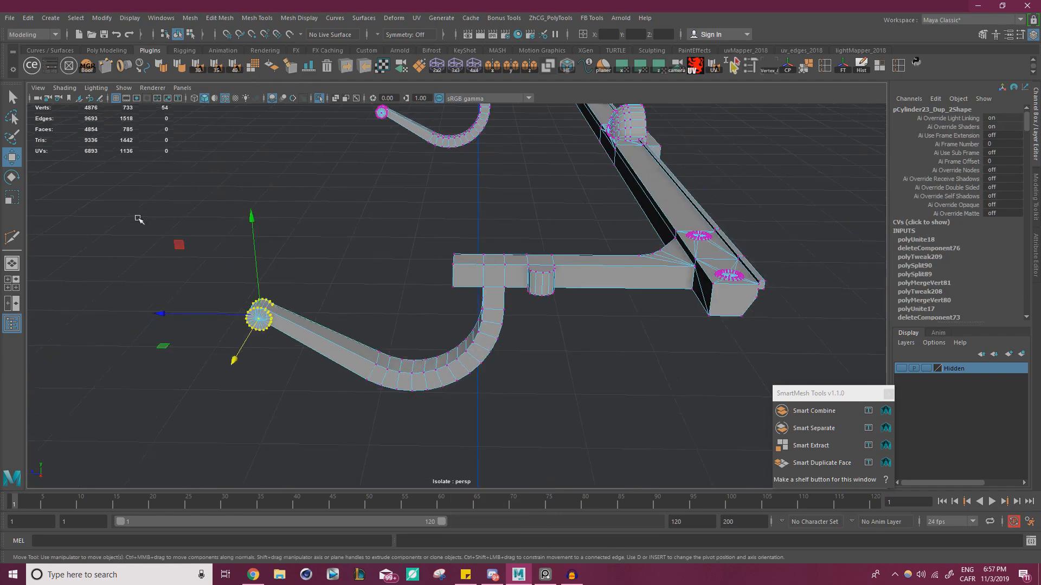
drag(167, 178, 797, 420)
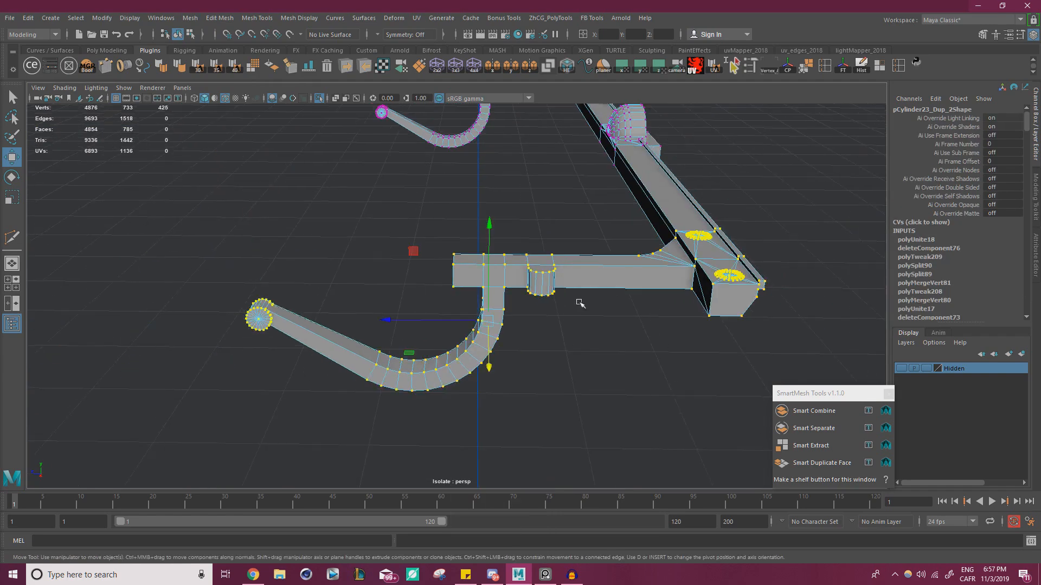
shift+right_drag(510, 268, 565, 228)
key(w)
right_drag(587, 263, 639, 246)
click(642, 351)
alt+right_drag(642, 352, 407, 320)
click(319, 98)
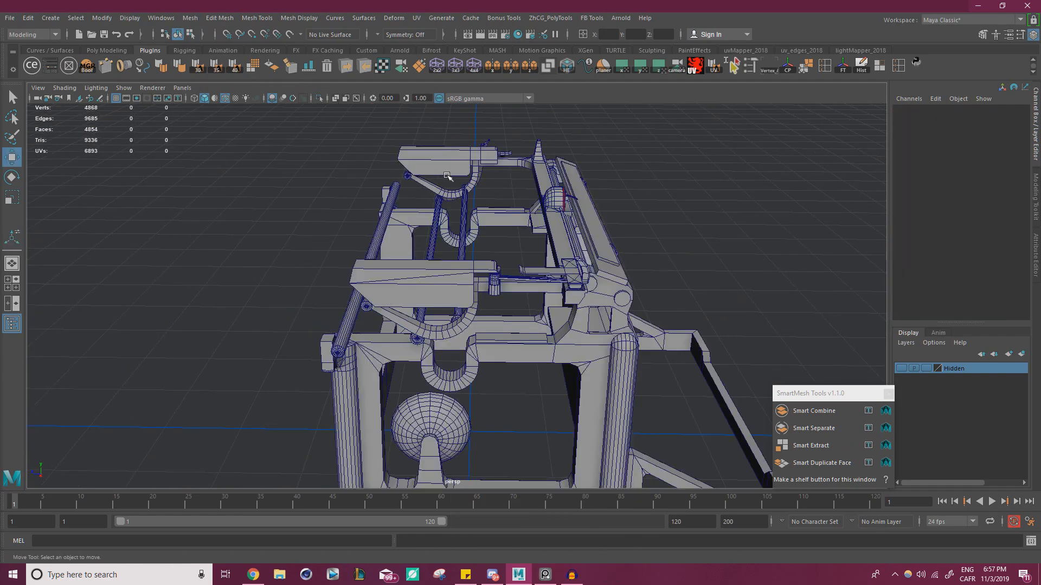
- Examine how the bracket's curved arms and round ends sit against the carriage plates, side linkages and long rods
alt+drag(352, 141, 454, 266)
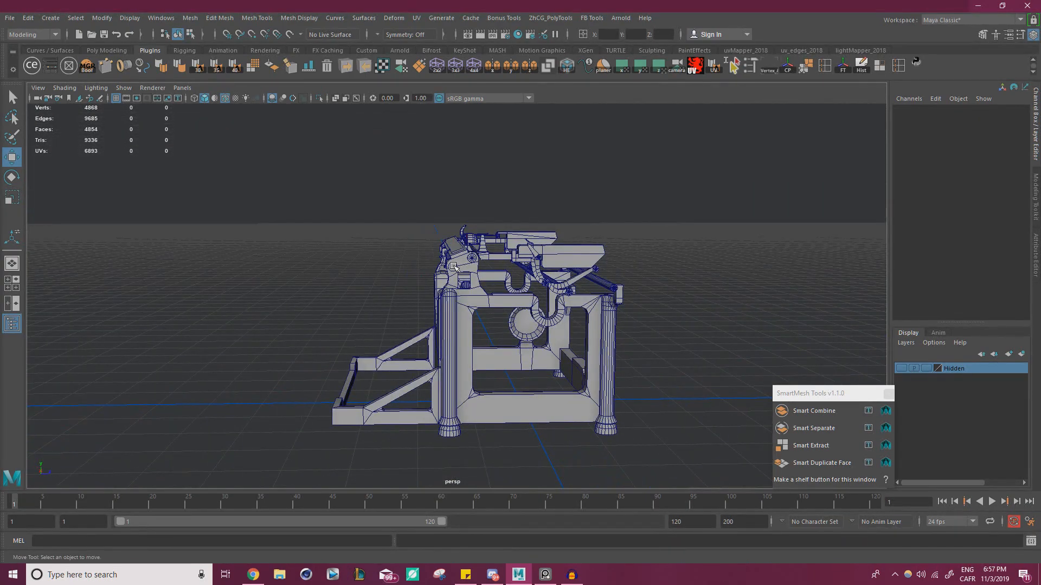
alt+drag(512, 259, 580, 257)
alt+right_drag(358, 233, 446, 234)
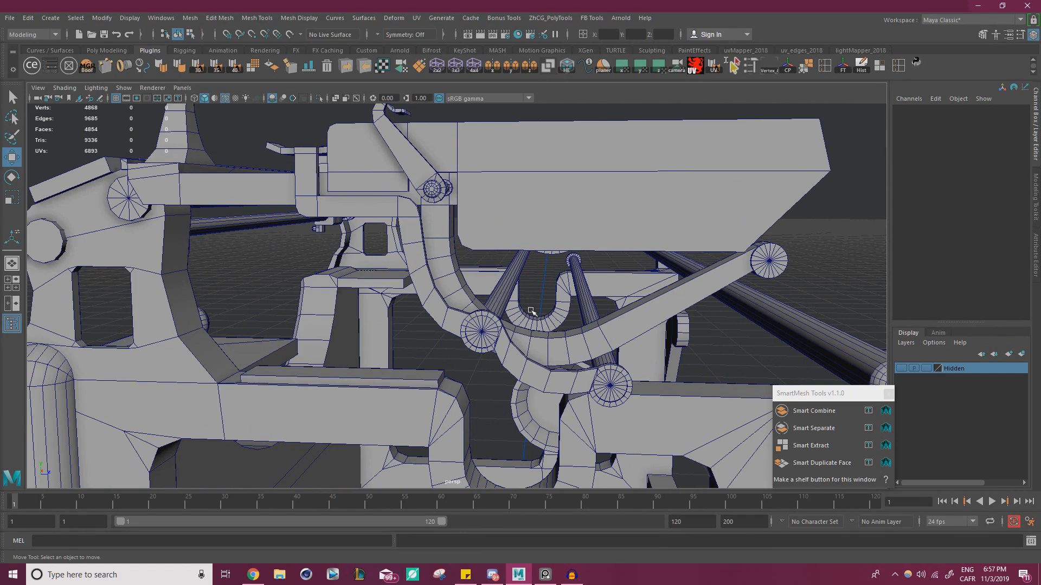
click(440, 277)
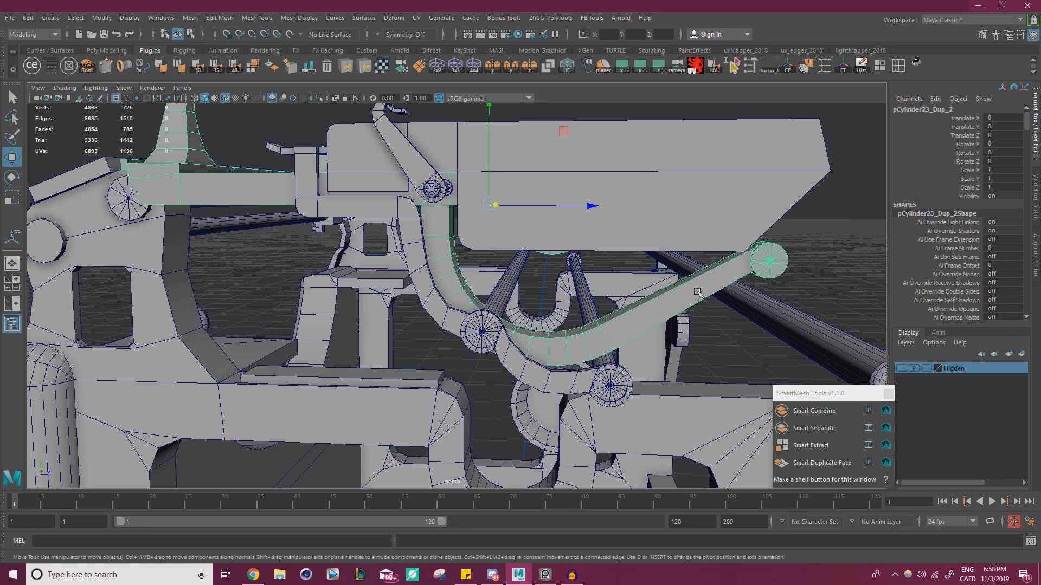
alt+drag(697, 292, 588, 314)
alt+drag(293, 320, 465, 287)
scroll(506, 309, up, 4)
scroll(464, 287, down, 5)
scroll(403, 283, up, 4)
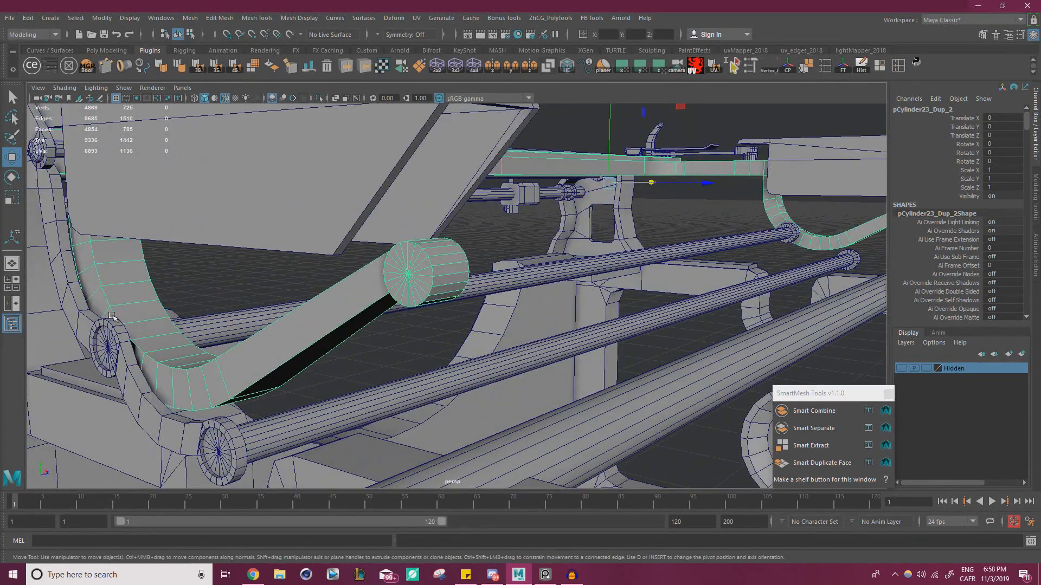
- Switch to the reference board and study the linkages and rods around the platen knob in the side-view photo
key(alt+Tab)
right_drag(584, 280, 655, 267)
scroll(654, 267, down, 5)
scroll(601, 282, up, 10)
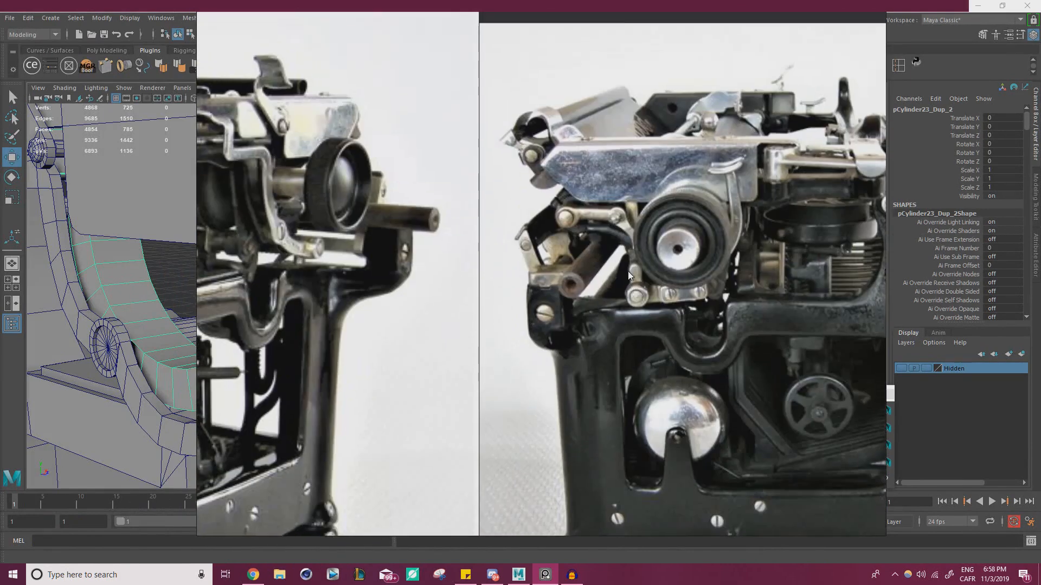
scroll(723, 261, up, 4)
scroll(446, 251, up, 2)
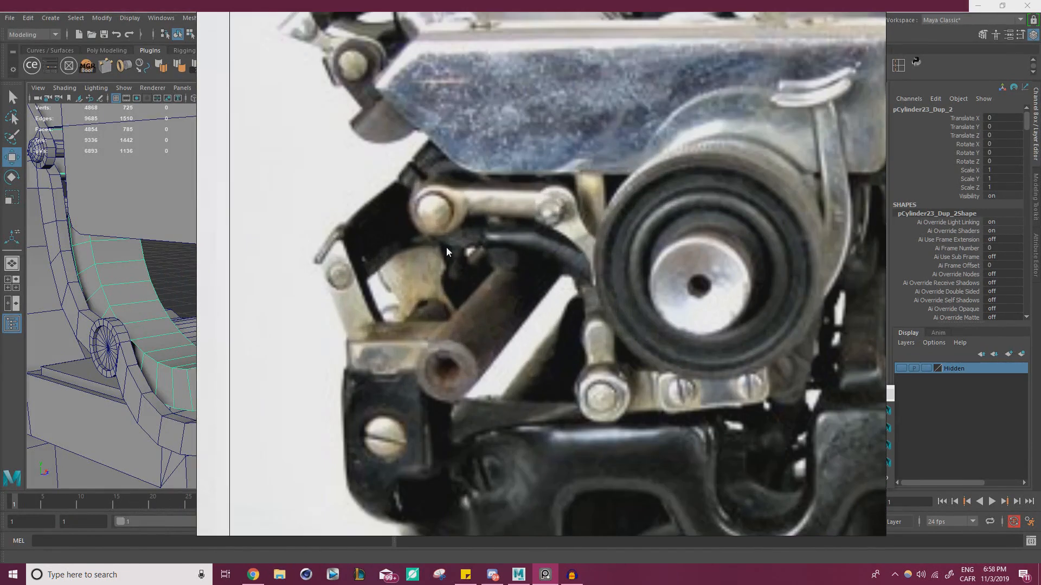
scroll(421, 200, down, 15)
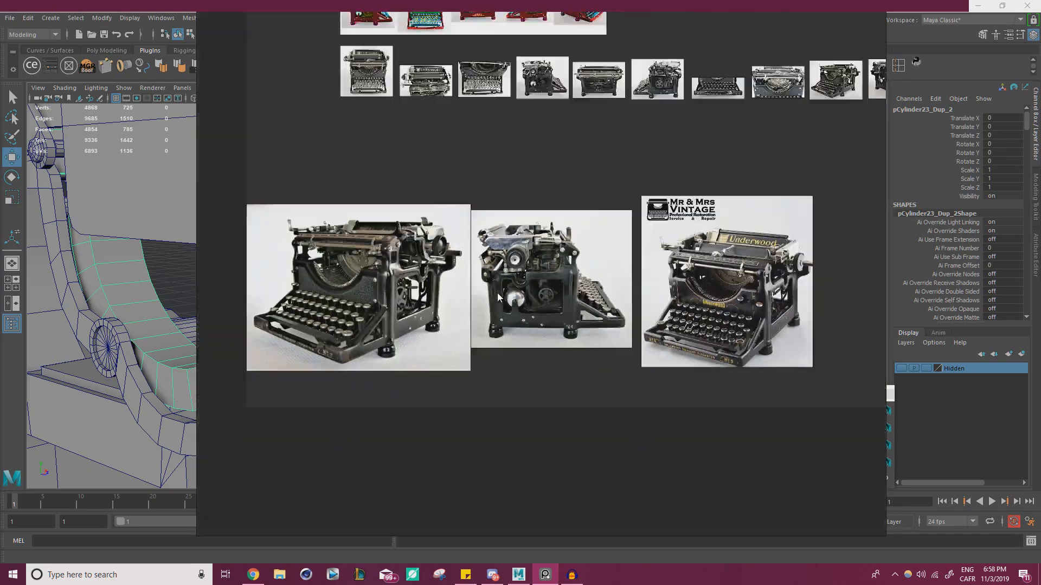
scroll(441, 341, up, 10)
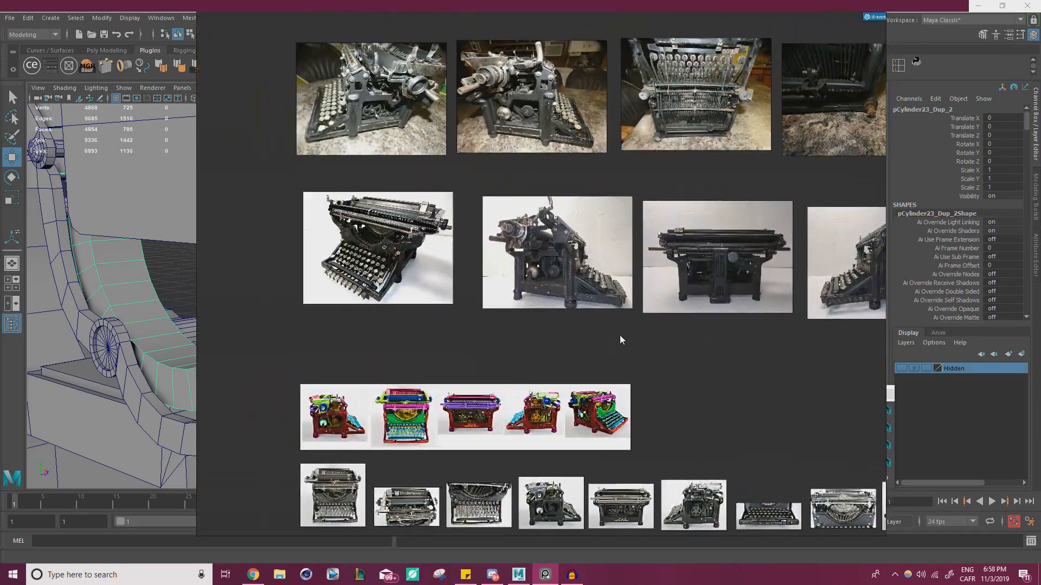
scroll(549, 368, up, 10)
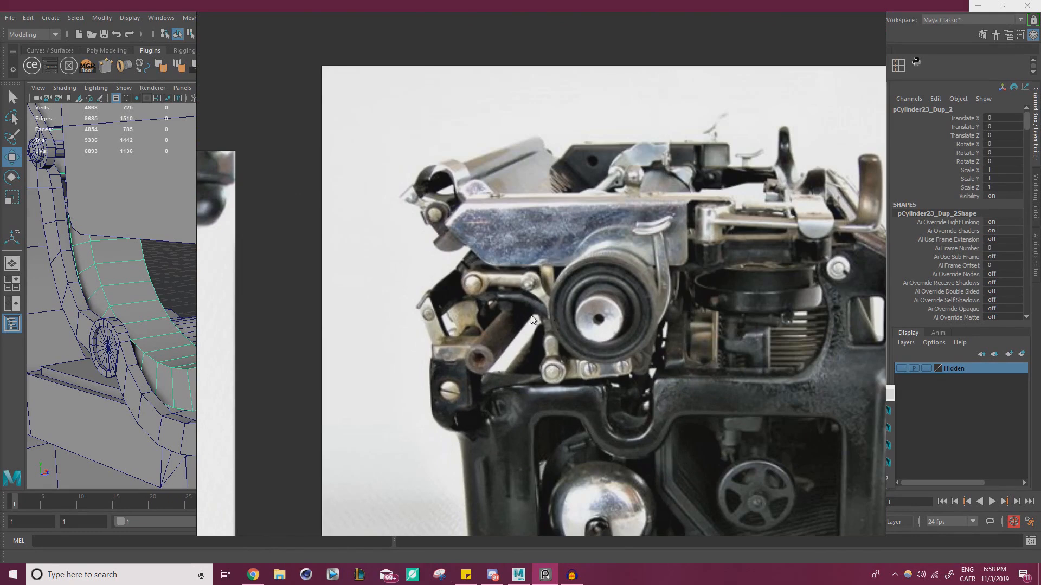
scroll(478, 299, up, 3)
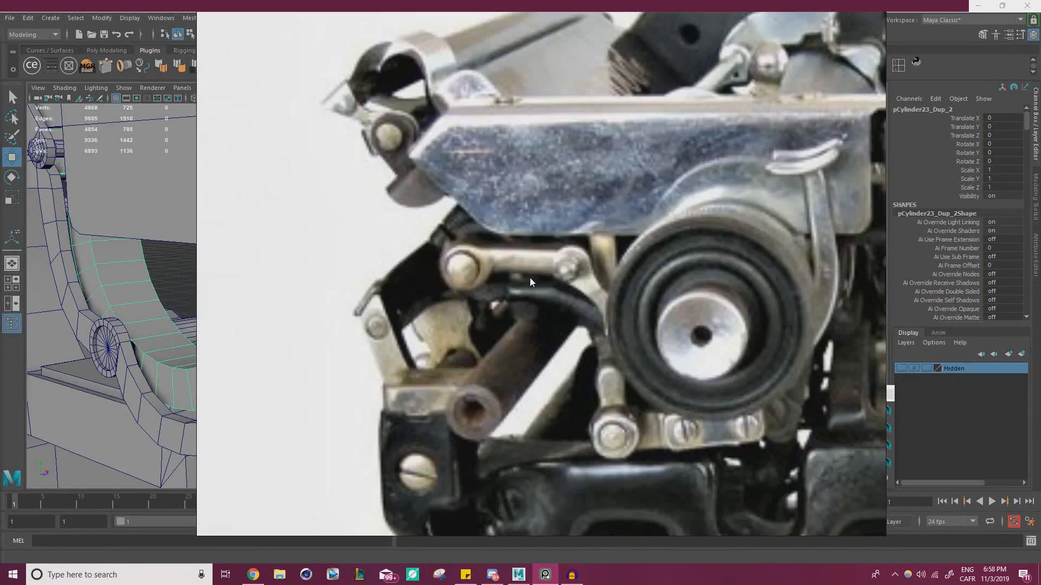
scroll(579, 297, down, 12)
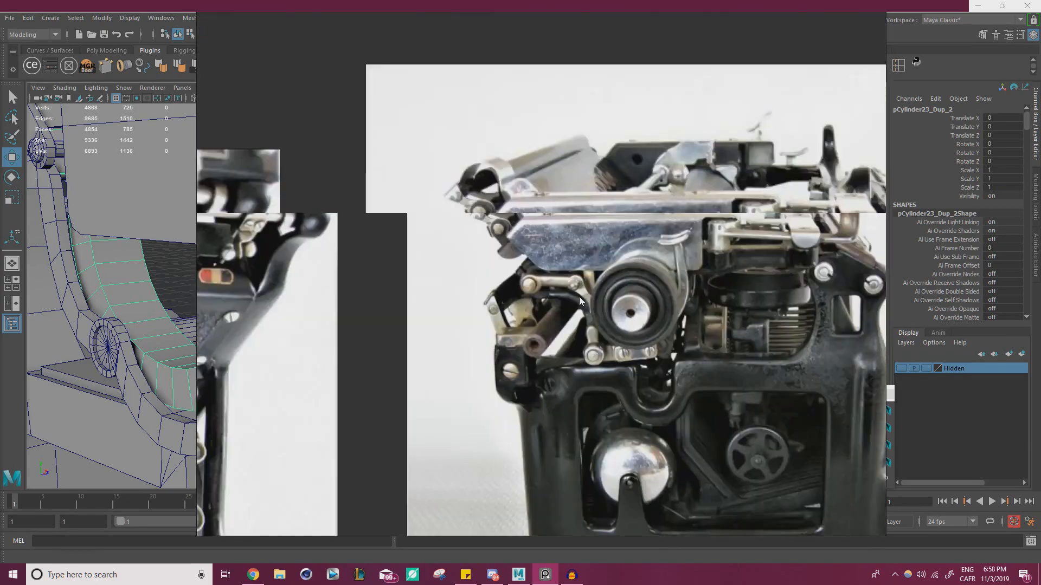
- Study the annotated close-up on the reference board for the rods marked 4 and 6 below the carriage
mouse_move(867, 379)
middle_down()
mouse_move(801, 362)
mouse_move(339, 105)
mouse_move(244, 24)
middle_up()
mouse_move(626, 225)
middle_down()
mouse_move(491, 178)
mouse_move(357, 177)
mouse_move(617, 222)
mouse_move(558, 241)
middle_up()
scroll(357, 176, up, 4)
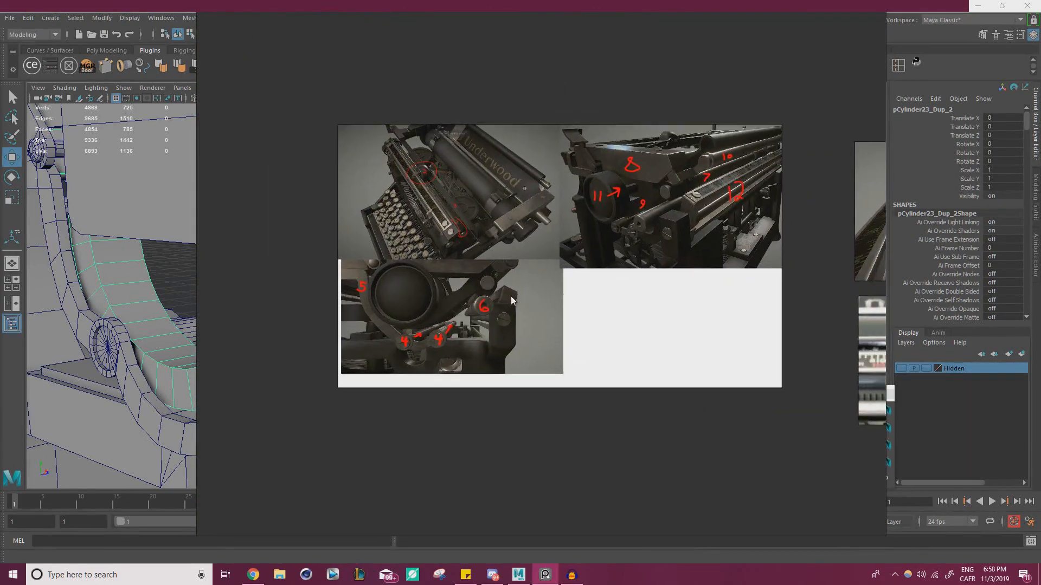
scroll(468, 294, up, 5)
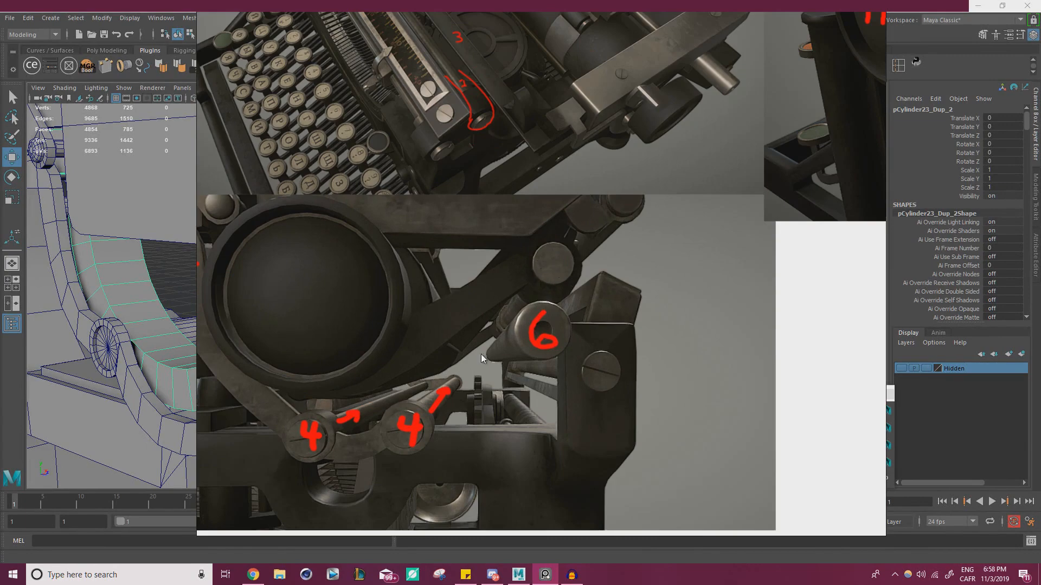
scroll(537, 321, down, 11)
middle_drag(666, 238, 596, 298)
- Switch to the browser and examine the Sketchfab Underwood typewriter's carriage, rods and platen knob from the side and rear
key(alt+Tab)
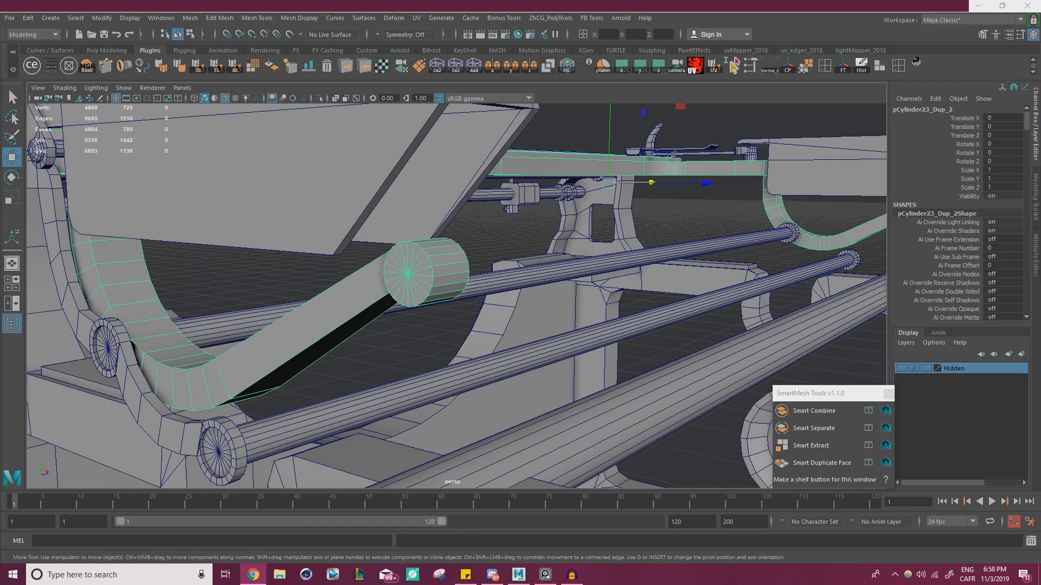
click(253, 574)
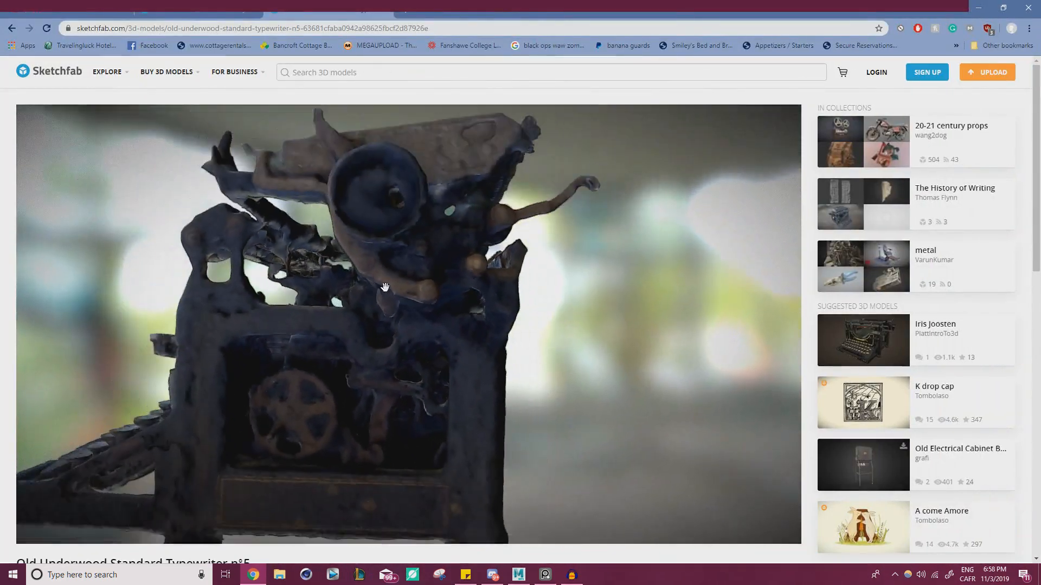
scroll(385, 287, down, 5)
drag(385, 287, 377, 298)
scroll(462, 314, up, 4)
mouse_move(463, 314)
mouse_down()
mouse_move(449, 298)
mouse_move(435, 305)
mouse_move(455, 302)
mouse_move(515, 249)
mouse_move(453, 275)
mouse_move(387, 367)
mouse_move(332, 404)
mouse_move(309, 356)
mouse_up()
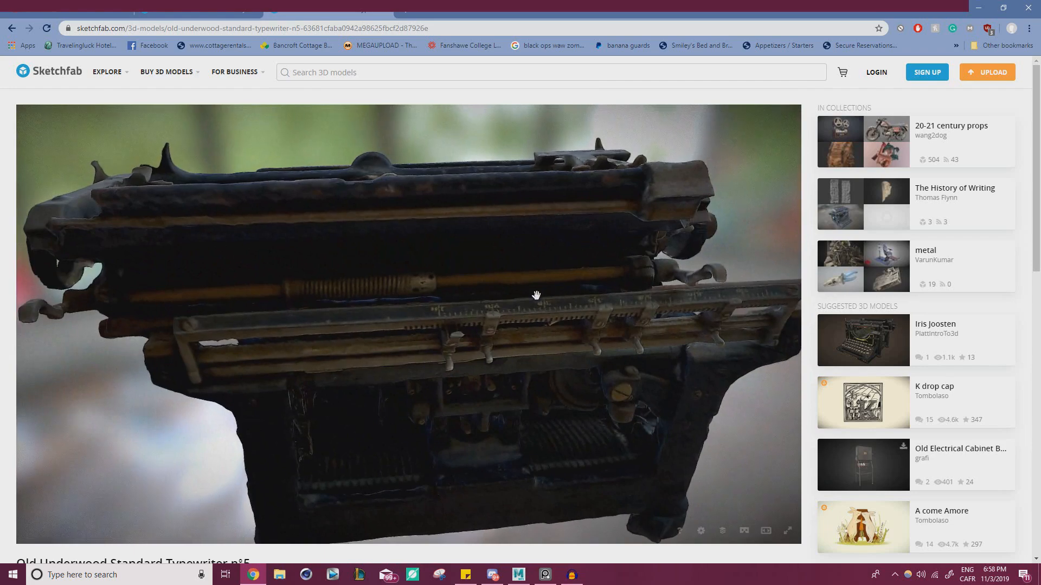
scroll(518, 296, up, 2)
scroll(518, 296, up, 3)
mouse_move(622, 360)
mouse_down()
mouse_move(483, 344)
mouse_move(396, 313)
mouse_up()
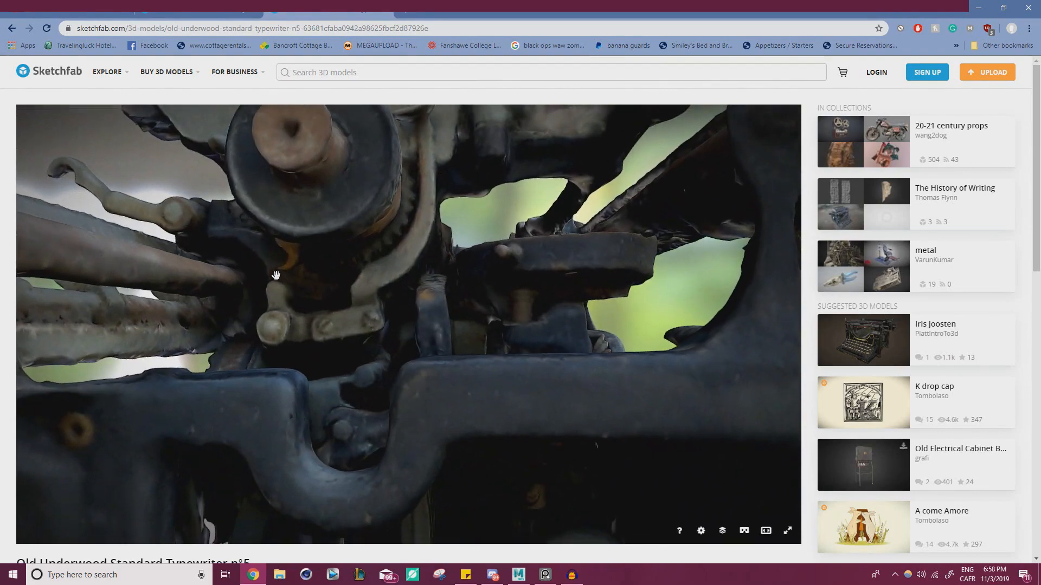
drag(276, 275, 448, 304)
scroll(339, 311, up, 3)
mouse_move(339, 311)
mouse_down()
mouse_move(321, 371)
mouse_move(521, 355)
mouse_up()
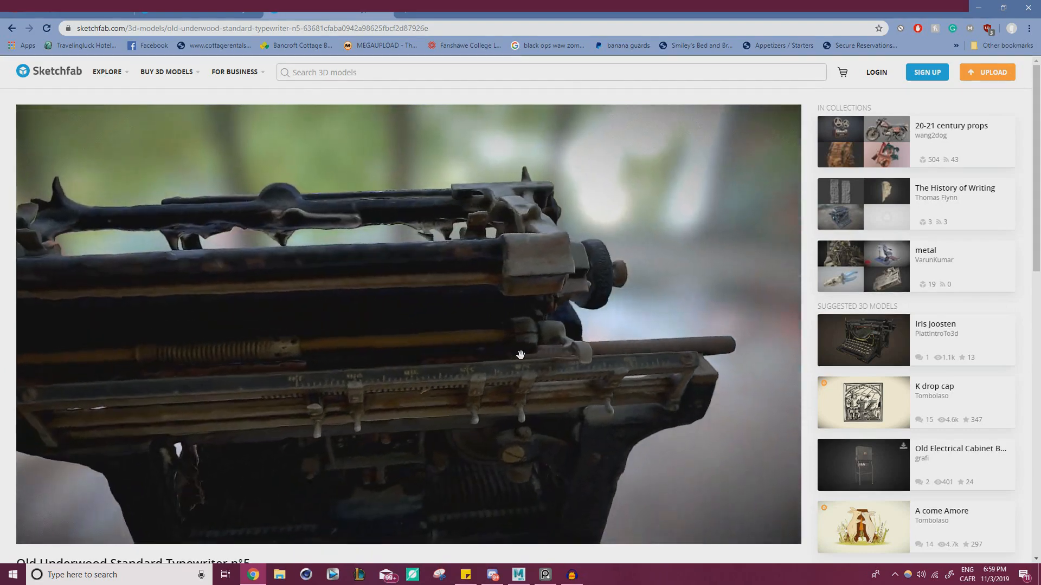
mouse_move(668, 356)
mouse_down()
mouse_move(497, 327)
mouse_move(515, 330)
mouse_move(374, 339)
mouse_move(510, 325)
mouse_move(462, 307)
mouse_move(376, 311)
mouse_move(488, 324)
mouse_move(422, 327)
mouse_move(288, 298)
mouse_move(343, 298)
mouse_move(365, 332)
mouse_move(392, 312)
mouse_move(376, 325)
mouse_move(321, 317)
mouse_up()
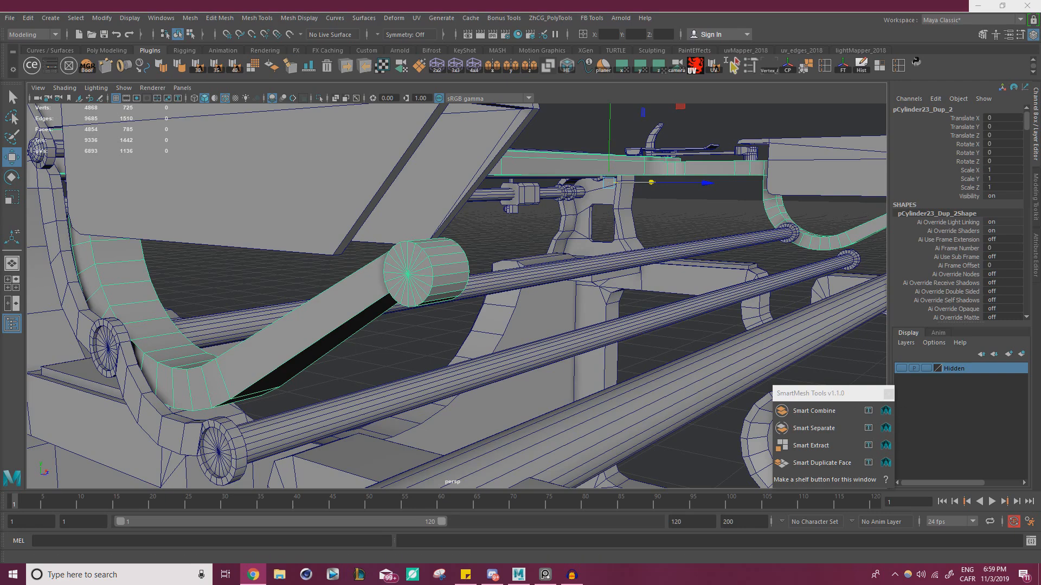
- Switch back to the reference board and study the carriage ends in the Mr & Mrs Vintage front-view photo
alt+drag(409, 345, 475, 336)
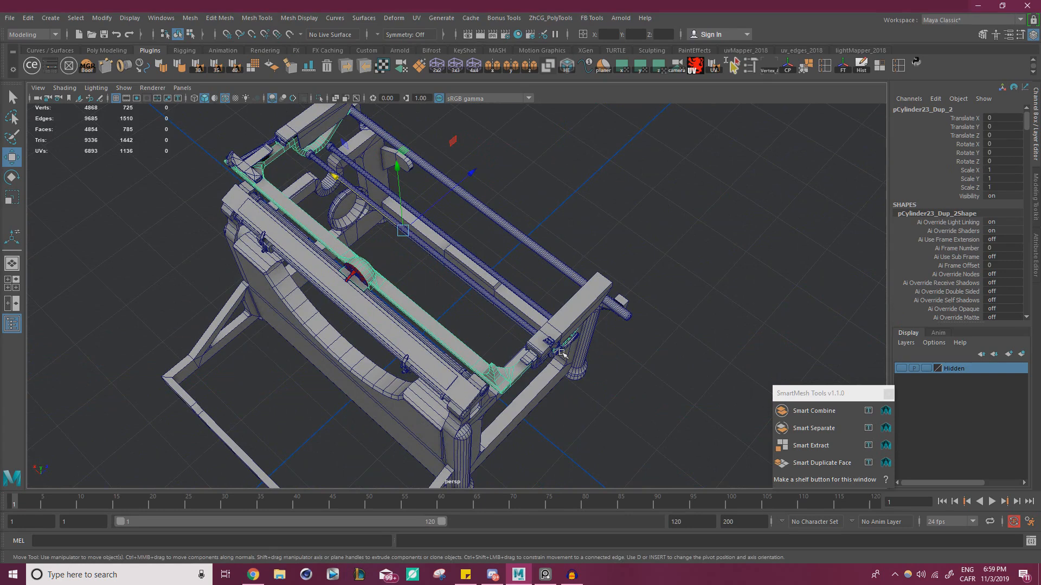
key(alt+Tab)
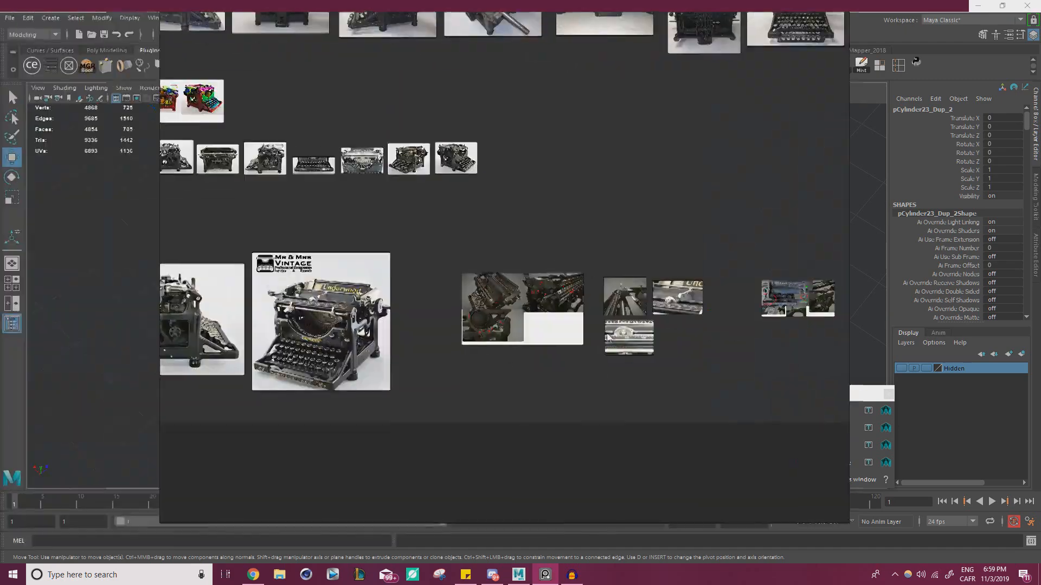
scroll(504, 329, down, 4)
scroll(436, 319, up, 8)
scroll(527, 316, up, 6)
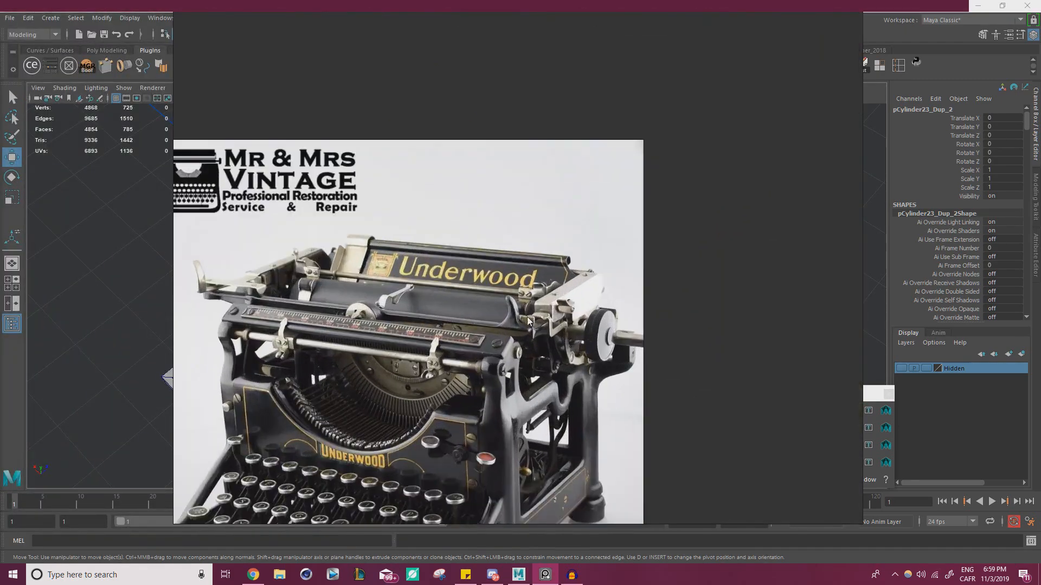
middle_drag(424, 315, 679, 309)
middle_drag(252, 303, 626, 297)
scroll(626, 297, down, 6)
scroll(469, 303, down, 6)
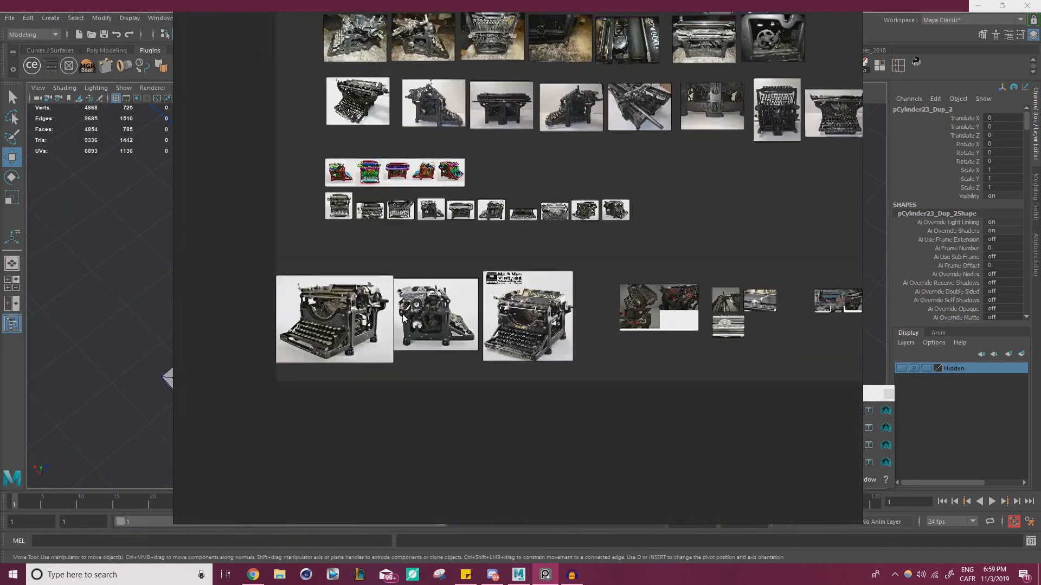
- Compare the platen knob, side linkages and rear rod across the other typewriter photos, and check them against the modelled carriage
scroll(587, 369, up, 10)
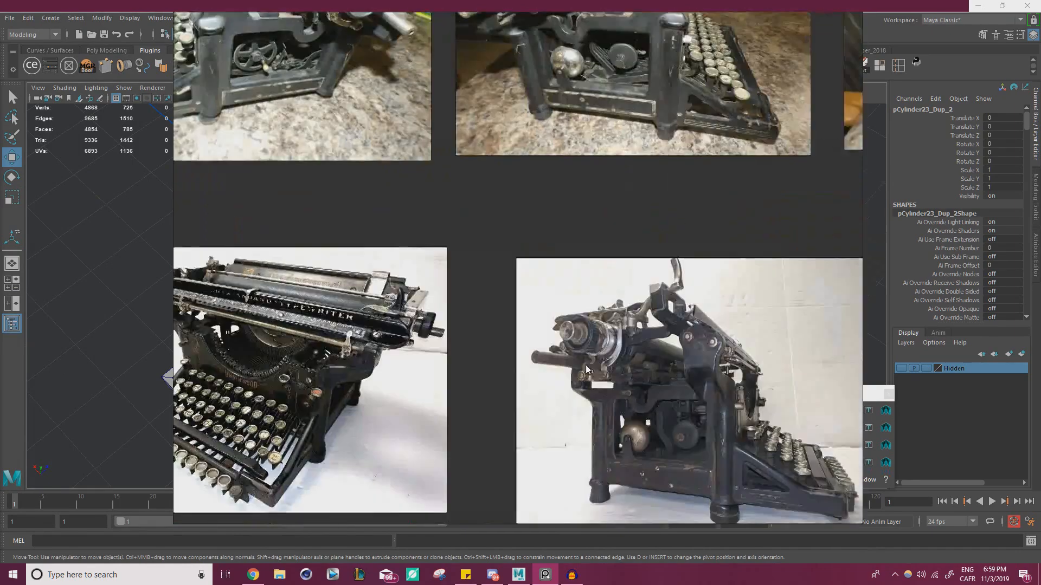
middle_drag(587, 369, 632, 377)
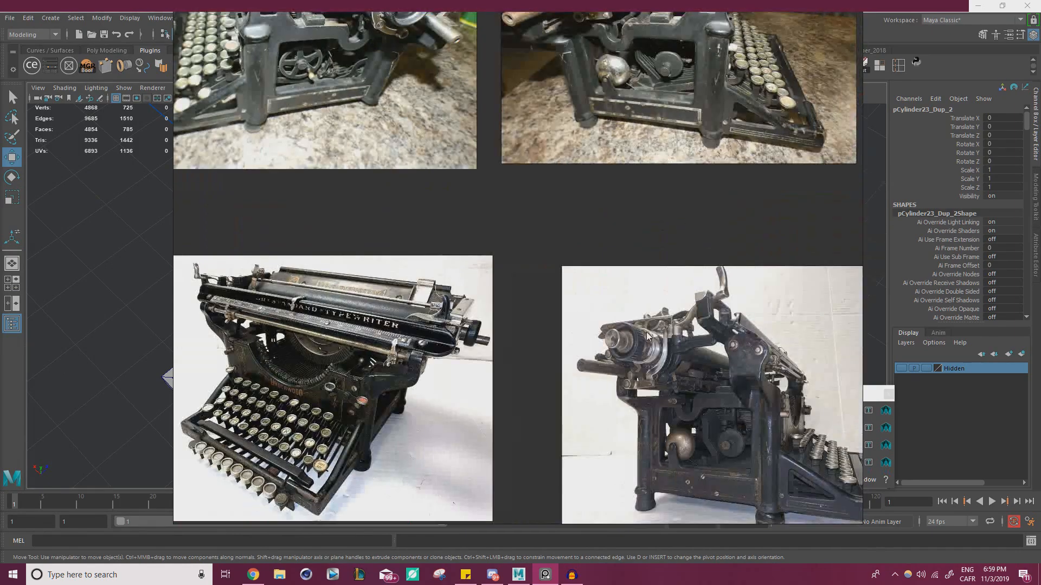
scroll(651, 336, up, 5)
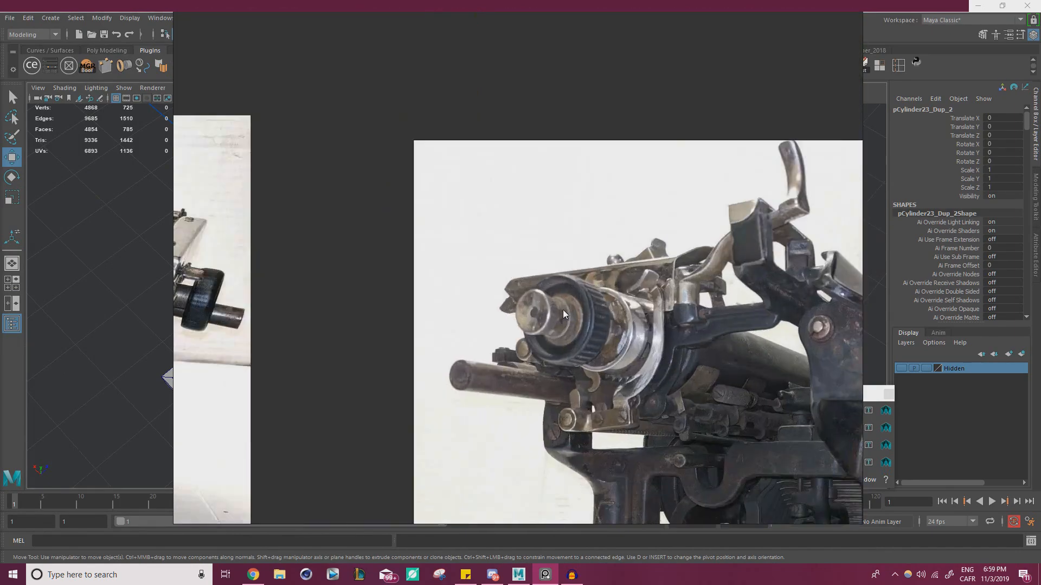
scroll(563, 310, down, 8)
scroll(580, 303, up, 6)
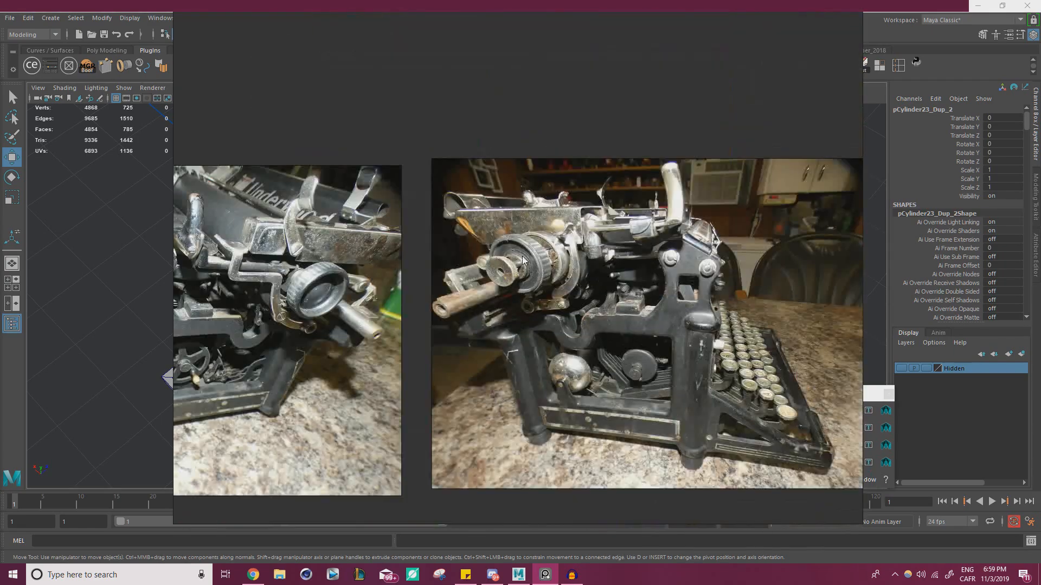
scroll(569, 303, down, 4)
middle_drag(853, 255, 305, 298)
scroll(493, 260, up, 1)
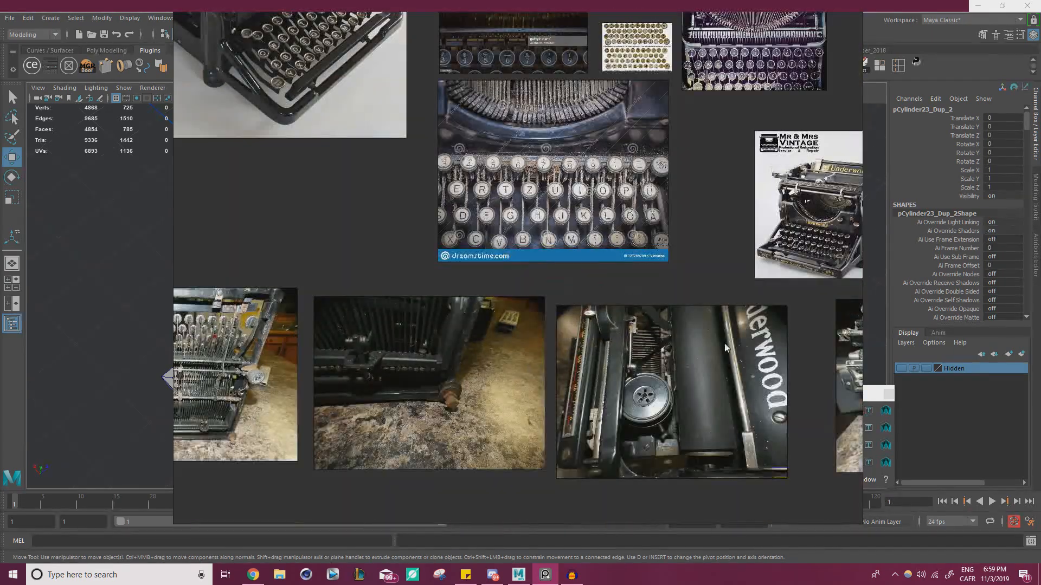
right_drag(703, 400, 0, 426)
alt+drag(446, 329, 498, 289)
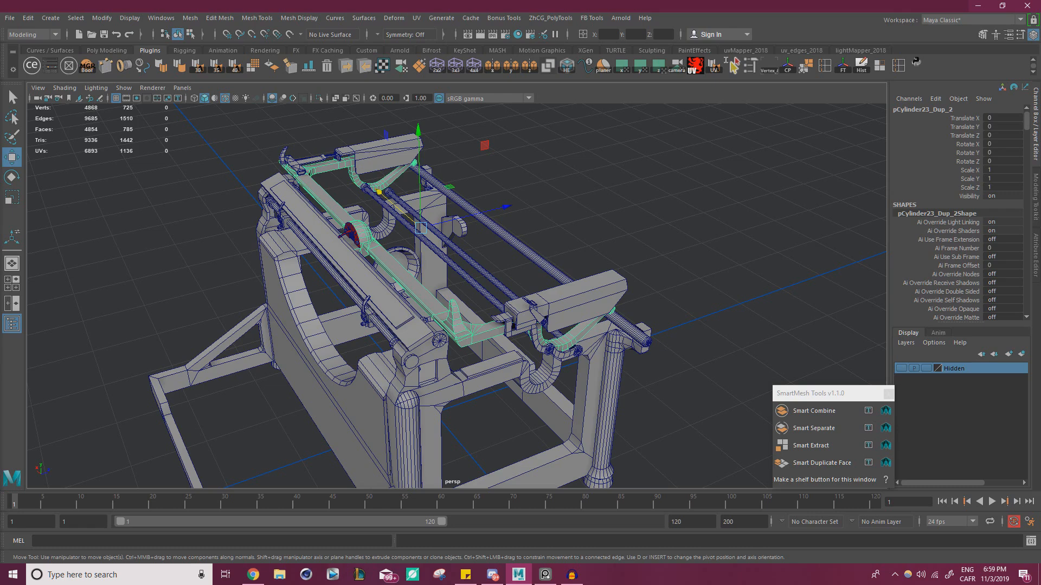
key(alt+Tab)
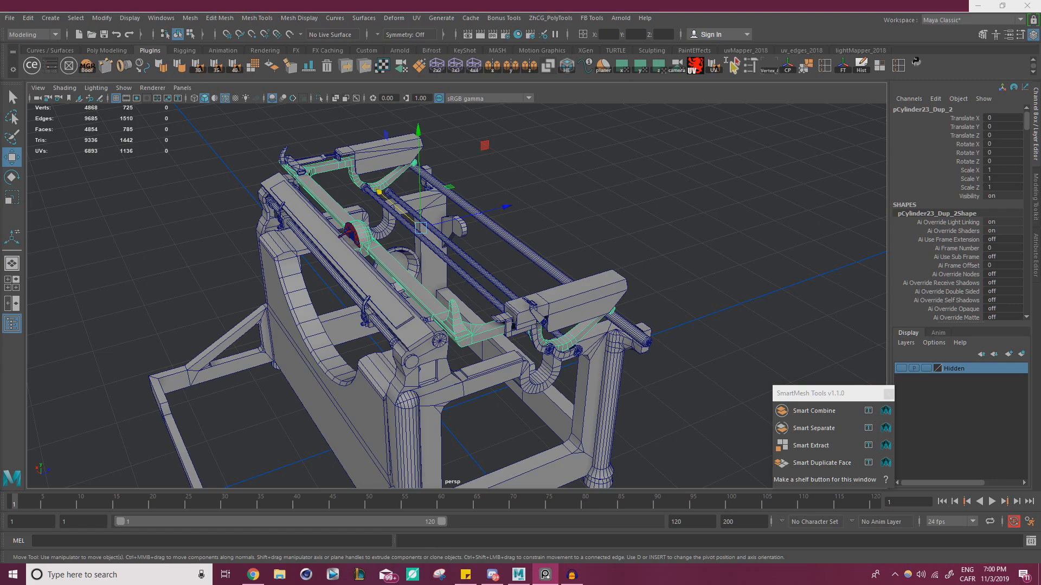
- Switch to the reference board and study the platen, paper rod and both carriage ends in the front close-up of the Underwood carriage
right_drag(0, 276, 574, 313)
scroll(460, 266, down, 5)
scroll(342, 359, up, 8)
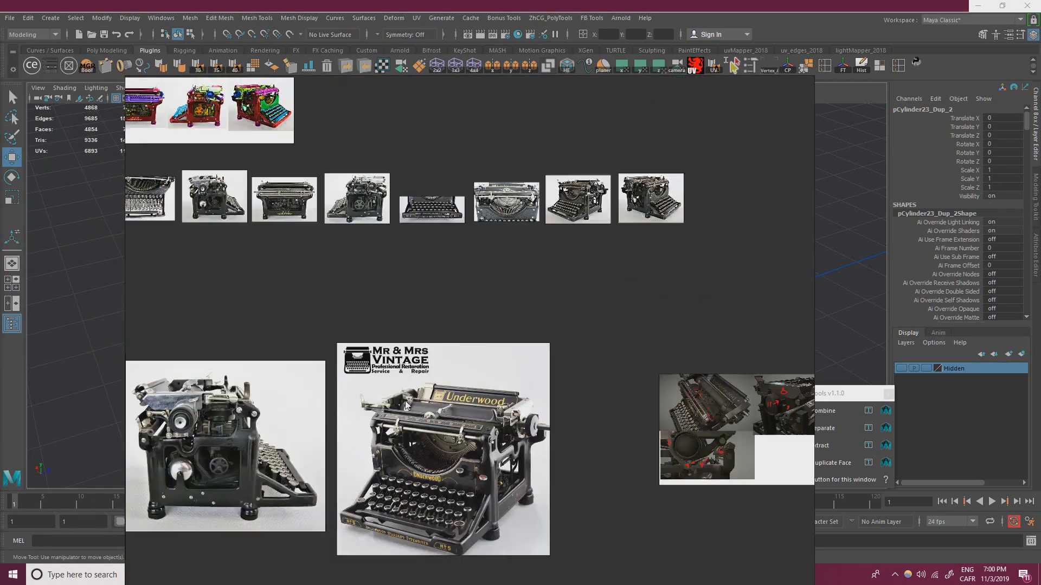
scroll(405, 401, down, 4)
scroll(274, 271, up, 14)
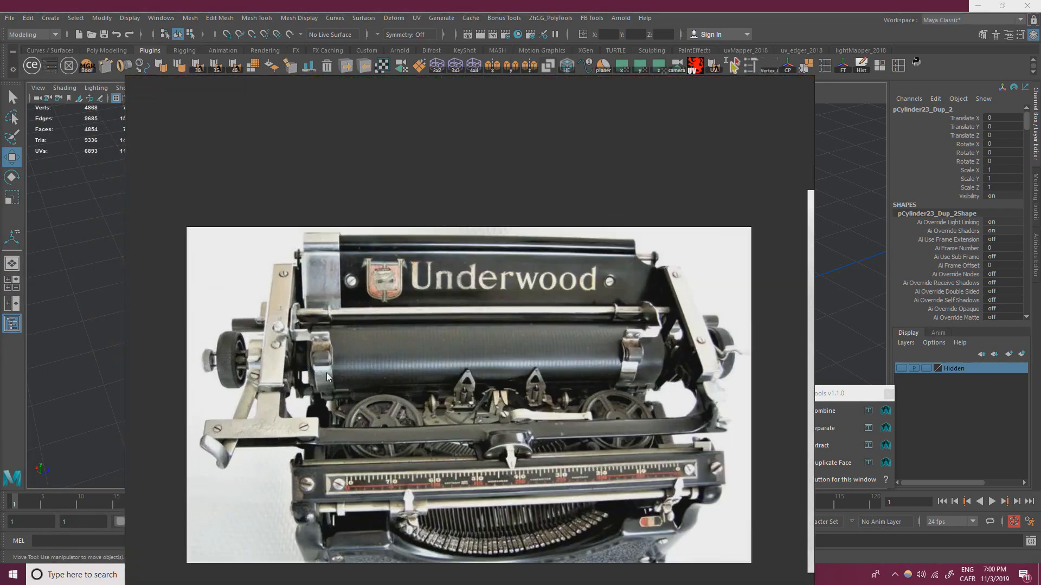
scroll(327, 373, up, 3)
middle_drag(440, 317, 519, 334)
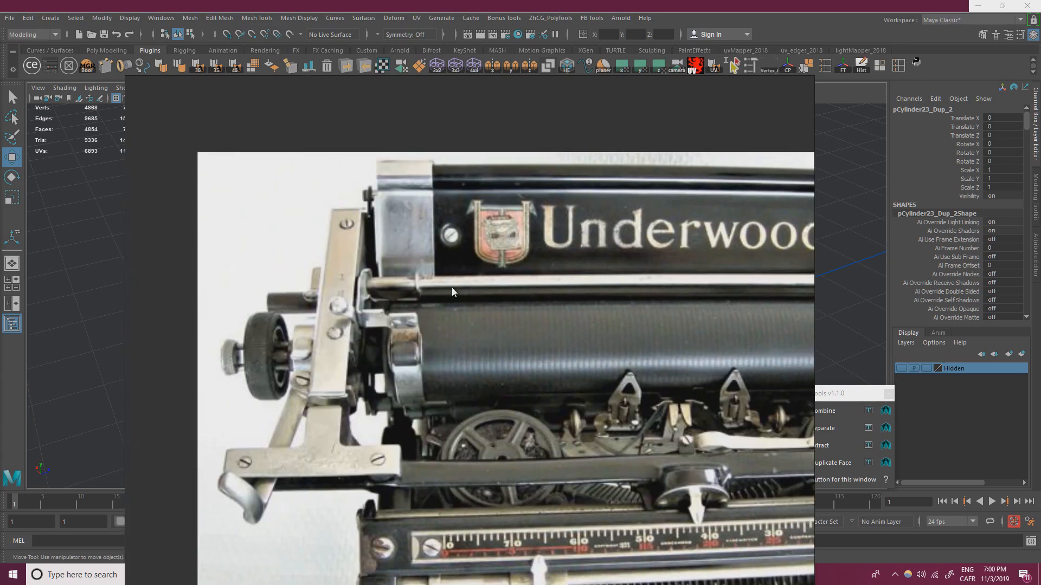
middle_drag(452, 289, 122, 286)
middle_drag(532, 301, 390, 324)
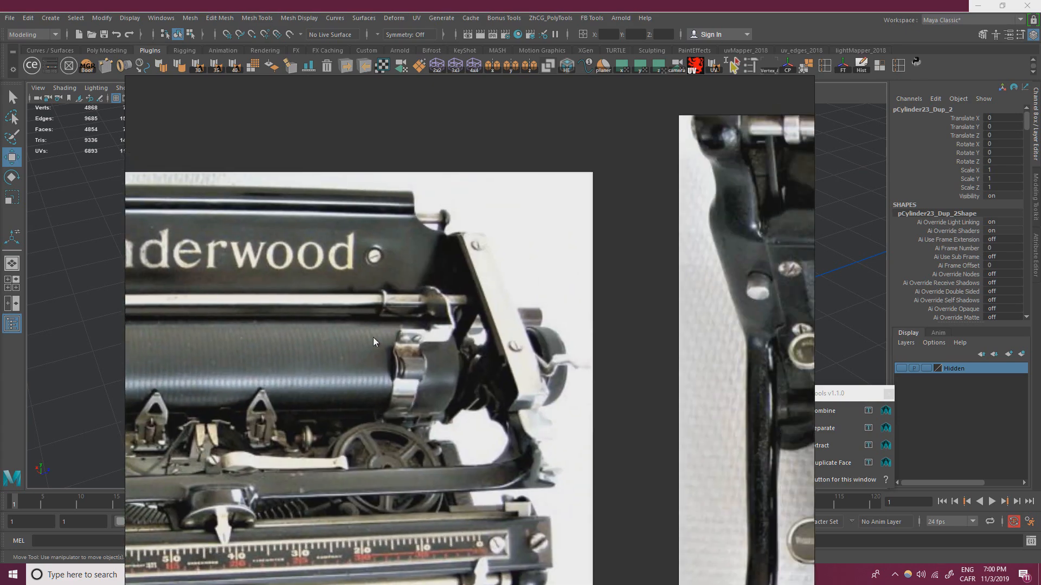
scroll(438, 340, up, 3)
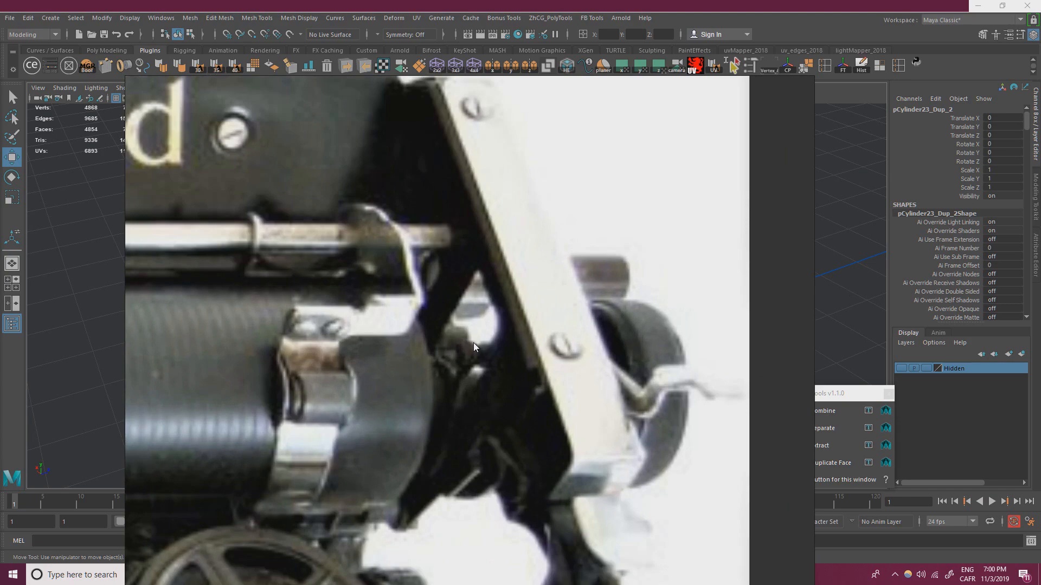
scroll(473, 343, down, 5)
middle_drag(289, 330, 330, 311)
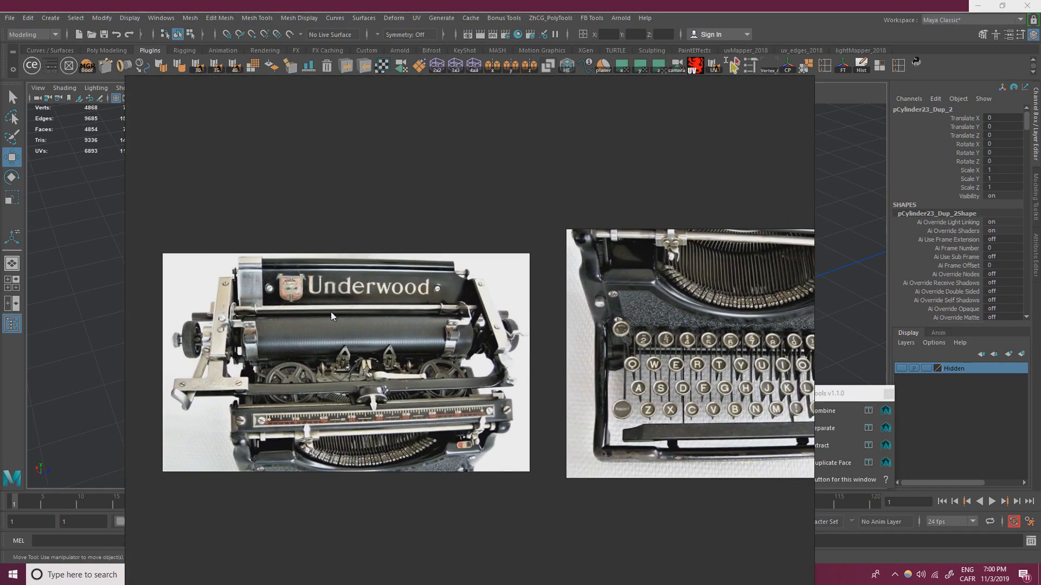
- Examine the rear-view typewriter photo for the platen knobs, spring rod and end fittings on both sides of the carriage
middle_drag(559, 301, 230, 336)
middle_drag(672, 291, 283, 298)
middle_drag(759, 295, 223, 299)
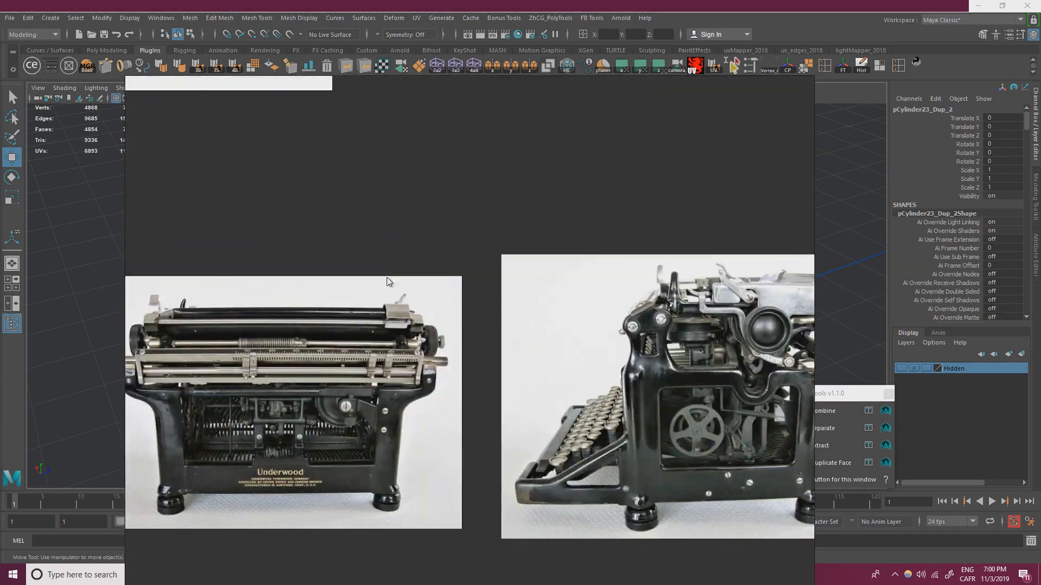
middle_drag(547, 291, 693, 274)
scroll(331, 322, up, 4)
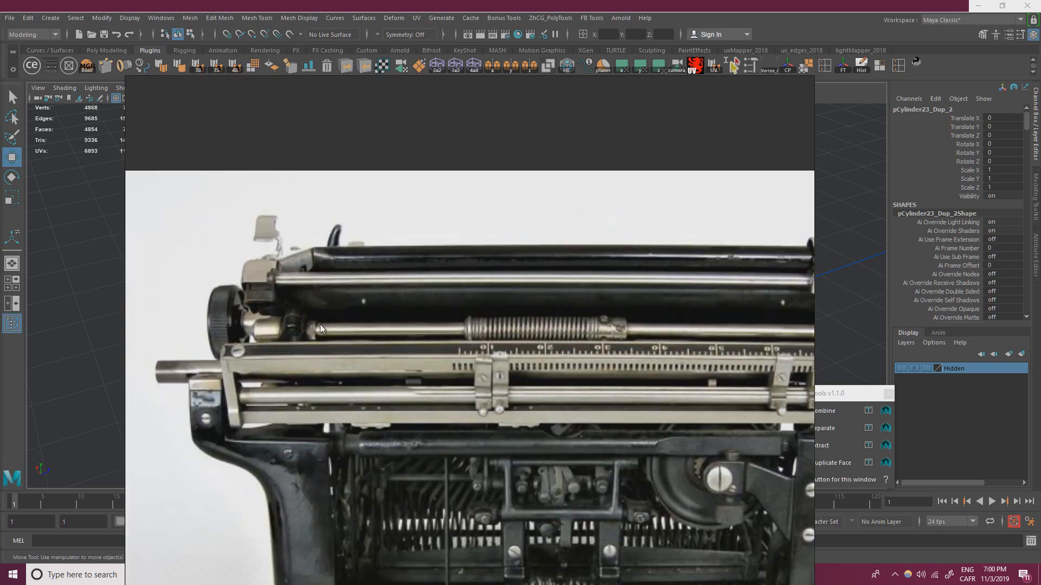
middle_drag(311, 325, 290, 323)
middle_drag(565, 316, 366, 310)
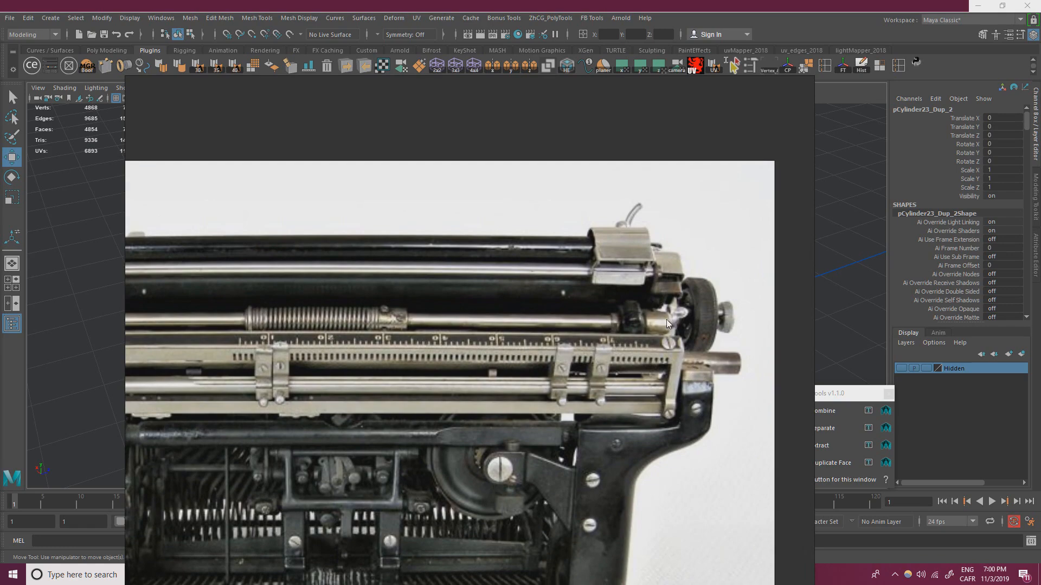
scroll(654, 325, up, 1)
middle_drag(470, 321, 692, 299)
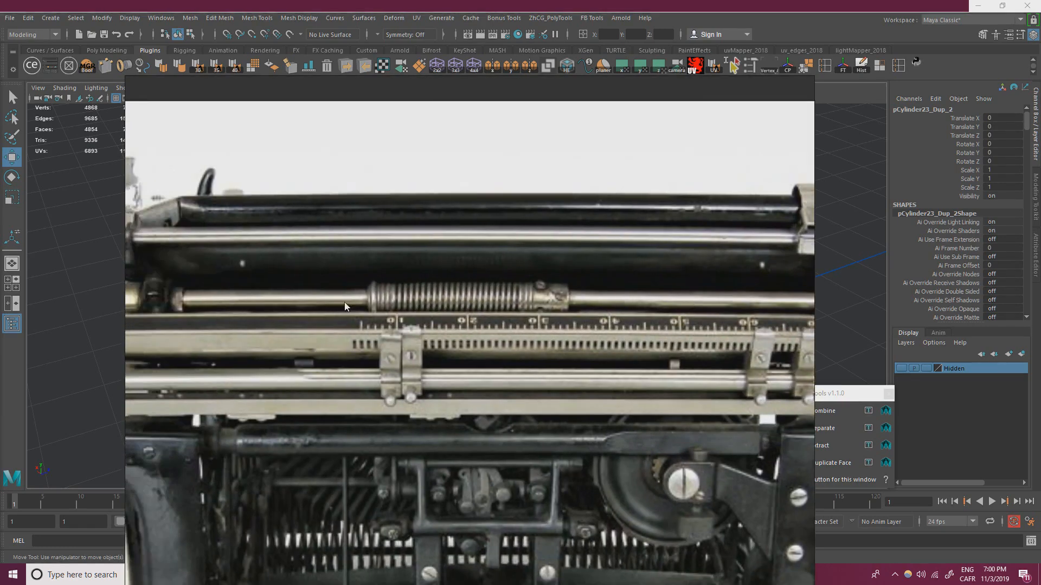
middle_drag(263, 295, 480, 311)
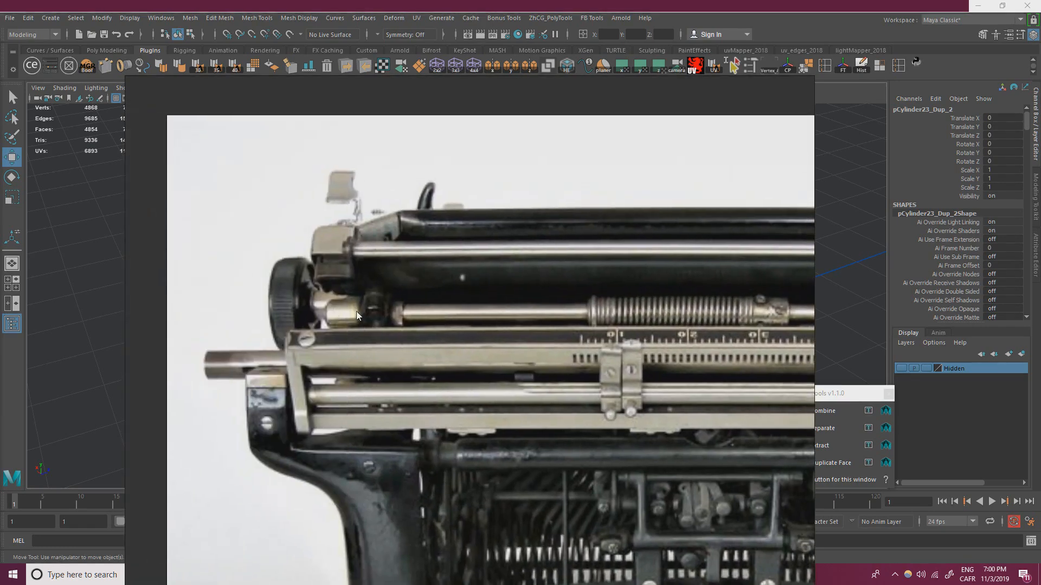
scroll(356, 312, down, 2)
middle_drag(475, 288, 277, 280)
middle_drag(478, 272, 362, 268)
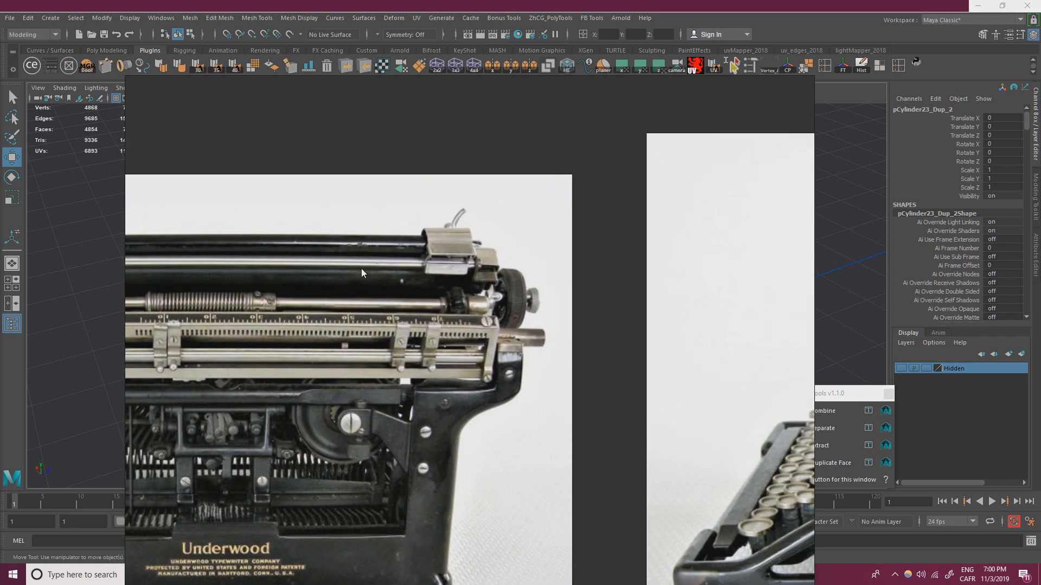
- Return to the front close-up of the Underwood carriage, check how the platen sits between the side plates, and switch back to Maya
middle_drag(127, 275, 559, 260)
middle_drag(144, 290, 510, 279)
middle_drag(235, 261, 552, 305)
middle_drag(448, 273, 735, 265)
middle_drag(216, 273, 680, 303)
scroll(579, 332, down, 2)
middle_drag(147, 304, 346, 299)
scroll(273, 341, up, 1)
middle_drag(273, 340, 431, 308)
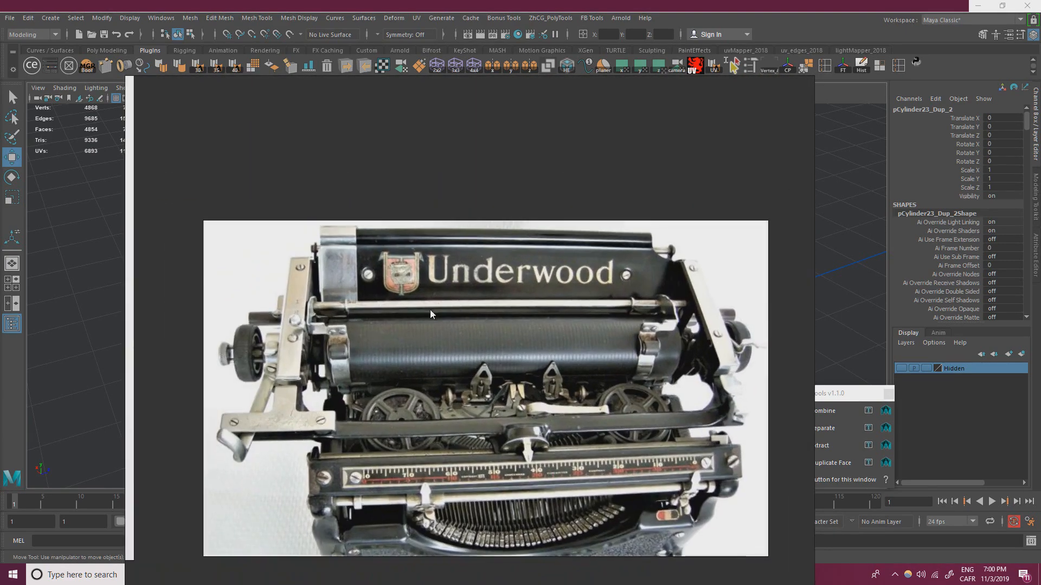
right_drag(370, 314, 0, 292)
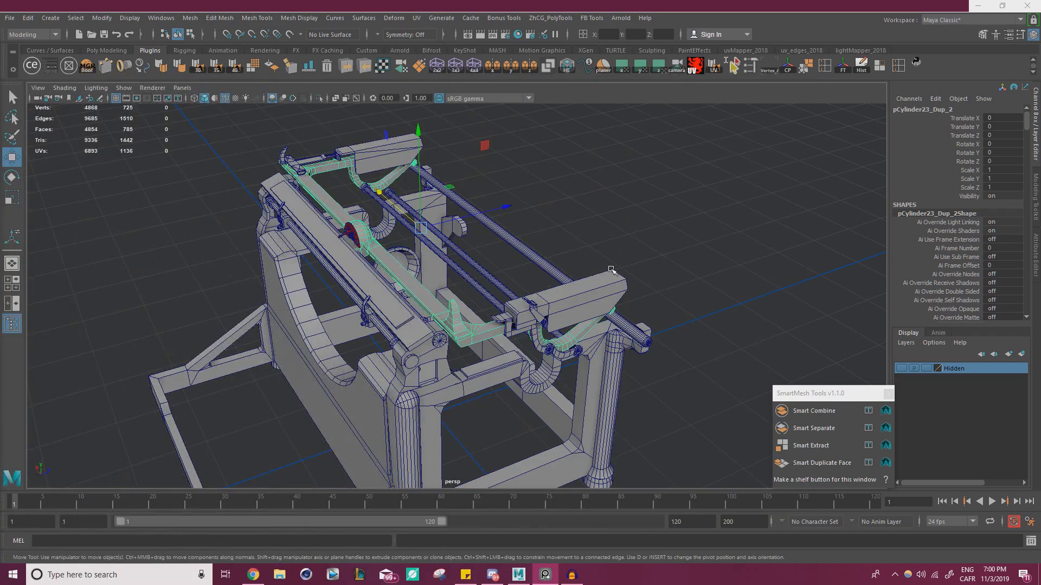
- Deselect the carriage part and create a polygon cylinder with 36 axis subdivisions for the platen
alt+right_drag(611, 270, 569, 281)
alt+drag(569, 282, 623, 259)
click(682, 230)
alt+drag(586, 181, 563, 244)
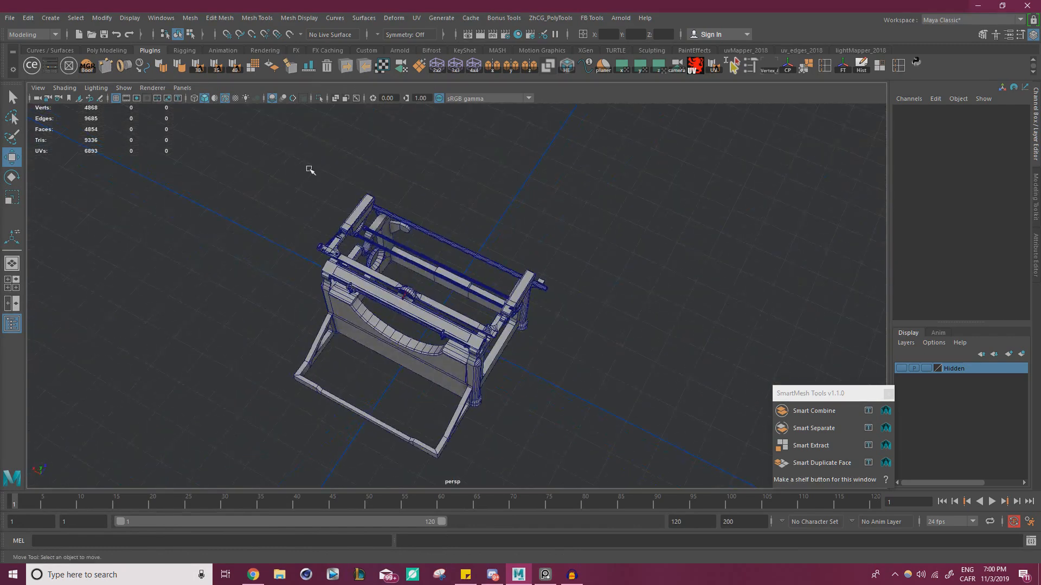
click(50, 18)
mouse_move(89, 56)
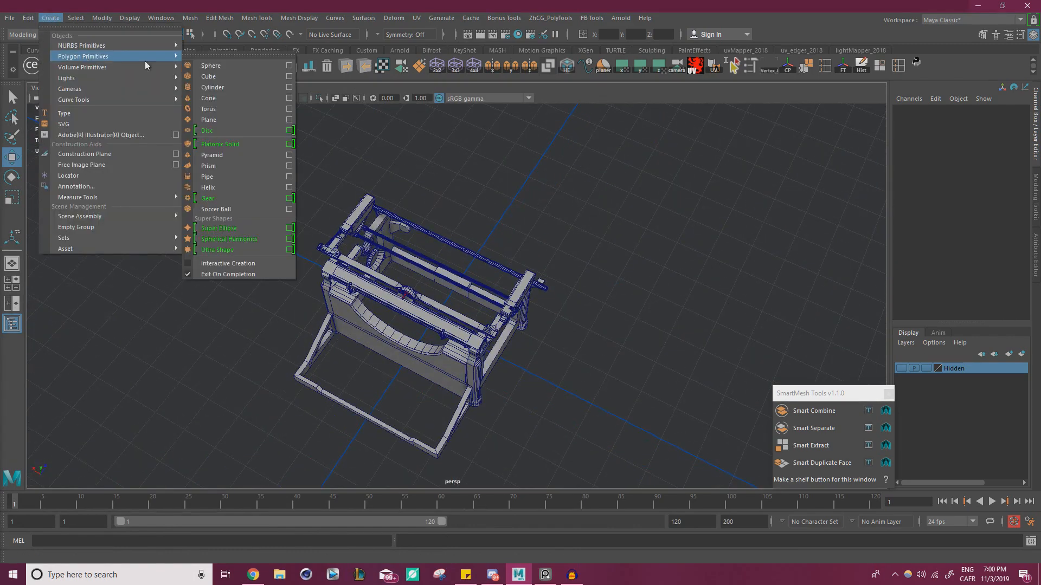
click(219, 89)
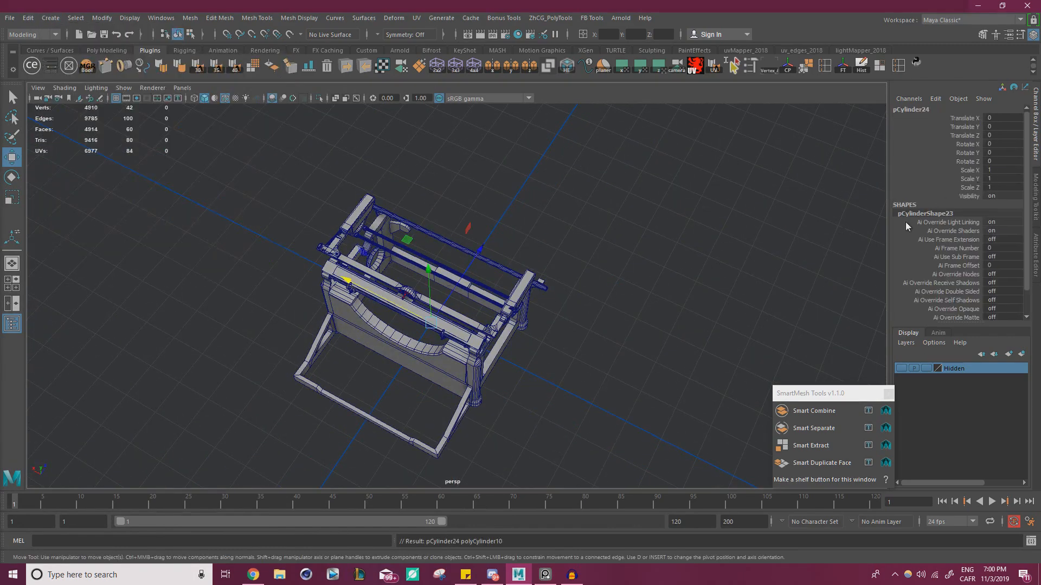
scroll(907, 227, down, 3)
click(998, 272)
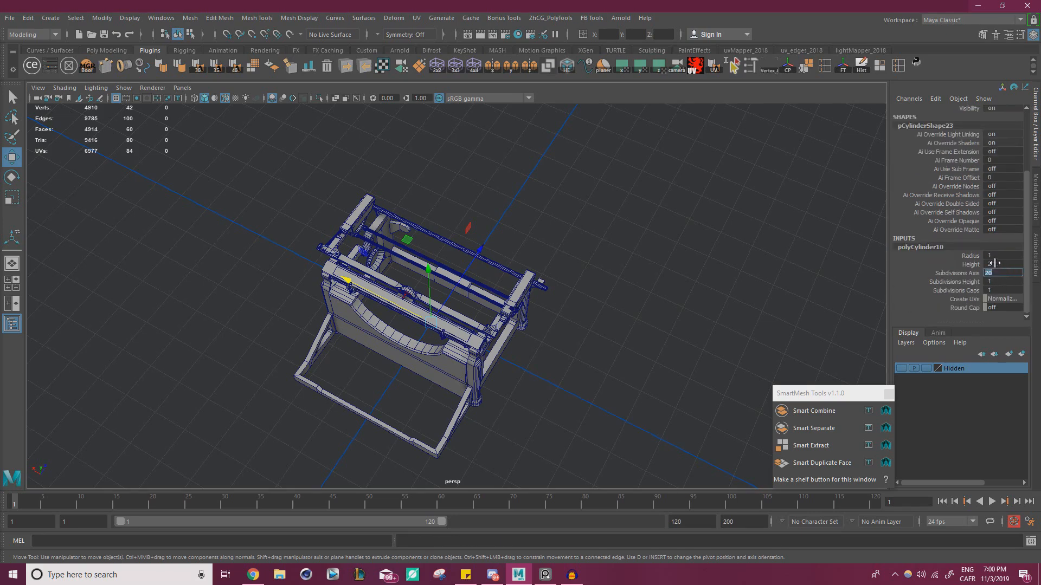
text(36)
key(Return)
- Scale the new cylinder, raise it above the carriage and rotate it onto its side so it runs along the carriage's length
key(r)
drag(431, 323, 455, 321)
key(w)
drag(429, 288, 422, 206)
alt+drag(421, 207, 433, 185)
alt+right_drag(433, 185, 576, 241)
key(e)
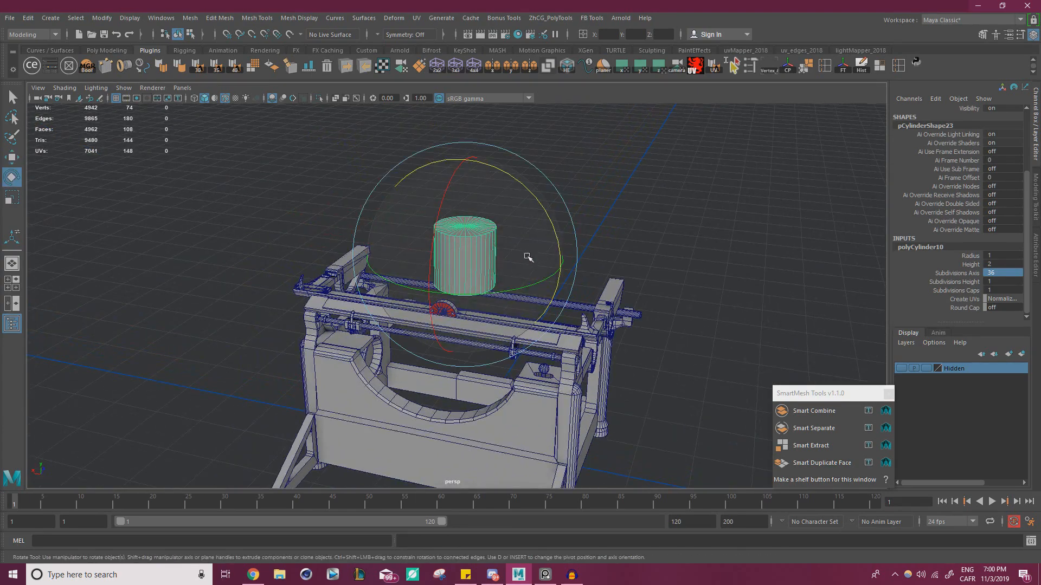
drag(539, 204, 535, 178)
key(r)
key(w)
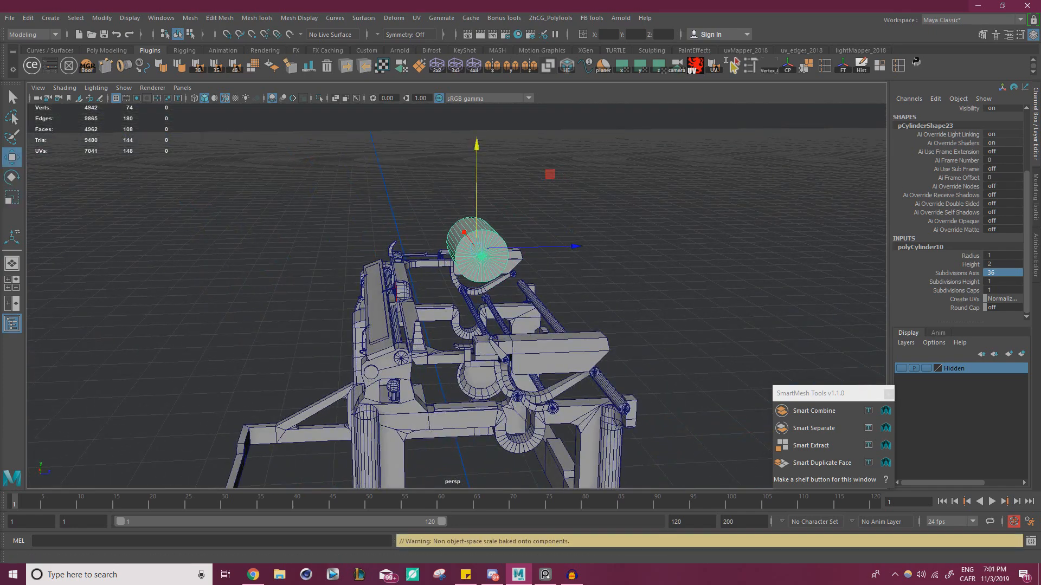
- Switch to the reference board and study the annotated close-ups for the platen, its knob and the parts marked 4, 5 and 6
right_drag(0, 279, 437, 256)
scroll(437, 255, down, 4)
scroll(437, 255, down, 4)
middle_drag(437, 255, 185, 247)
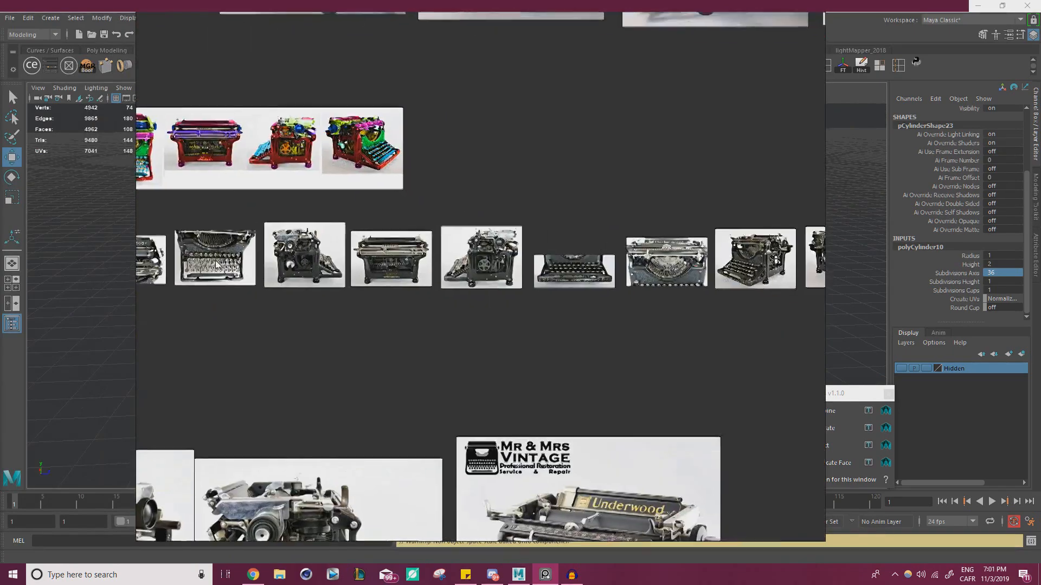
mouse_move(734, 537)
middle_down()
mouse_move(664, 394)
mouse_move(262, 152)
middle_up()
middle_drag(487, 98, 453, 246)
scroll(454, 246, up, 3)
scroll(454, 246, up, 5)
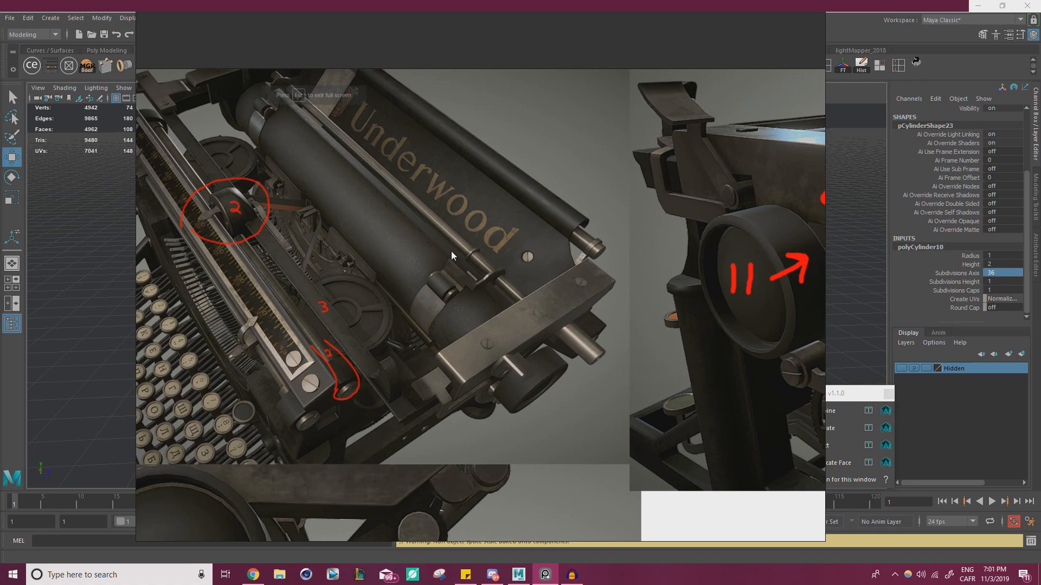
mouse_move(304, 502)
middle_down()
mouse_move(272, 327)
mouse_move(575, 260)
middle_up()
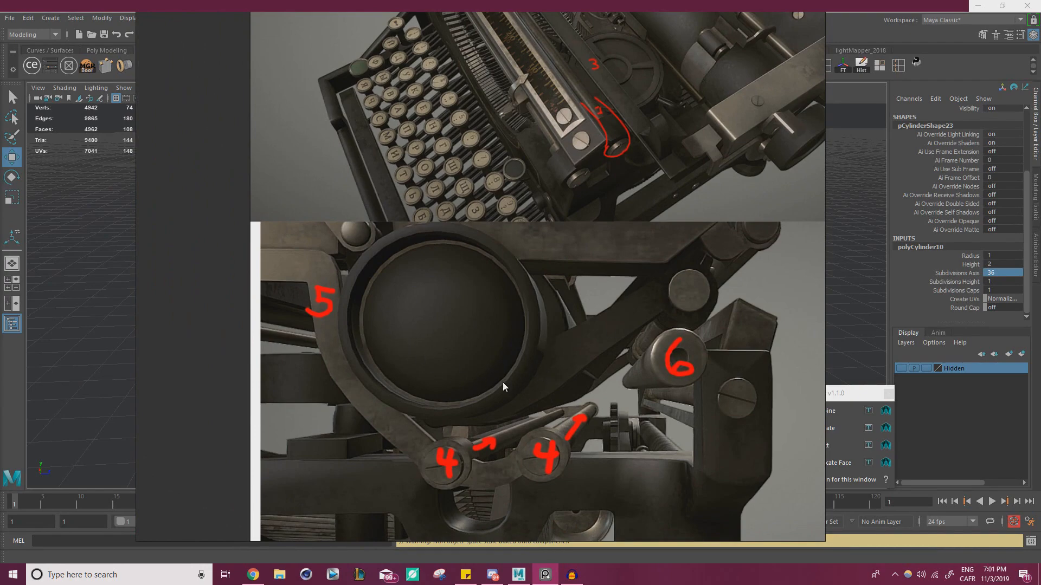
scroll(547, 314, down, 5)
- Study the platen knob's height in the side-view typewriter photo and compare it with the modelled carriage seen from the side in Maya
mouse_move(561, 265)
middle_down()
mouse_move(504, 278)
mouse_move(302, 285)
middle_up()
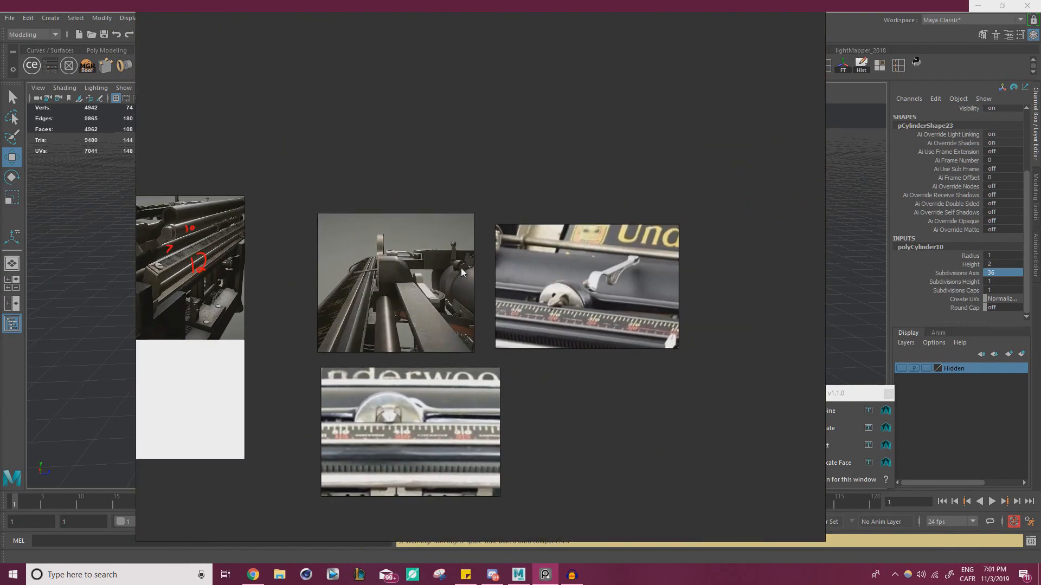
mouse_move(408, 297)
middle_down()
mouse_move(613, 292)
mouse_move(653, 319)
middle_up()
middle_drag(278, 274, 653, 293)
middle_drag(282, 304, 676, 272)
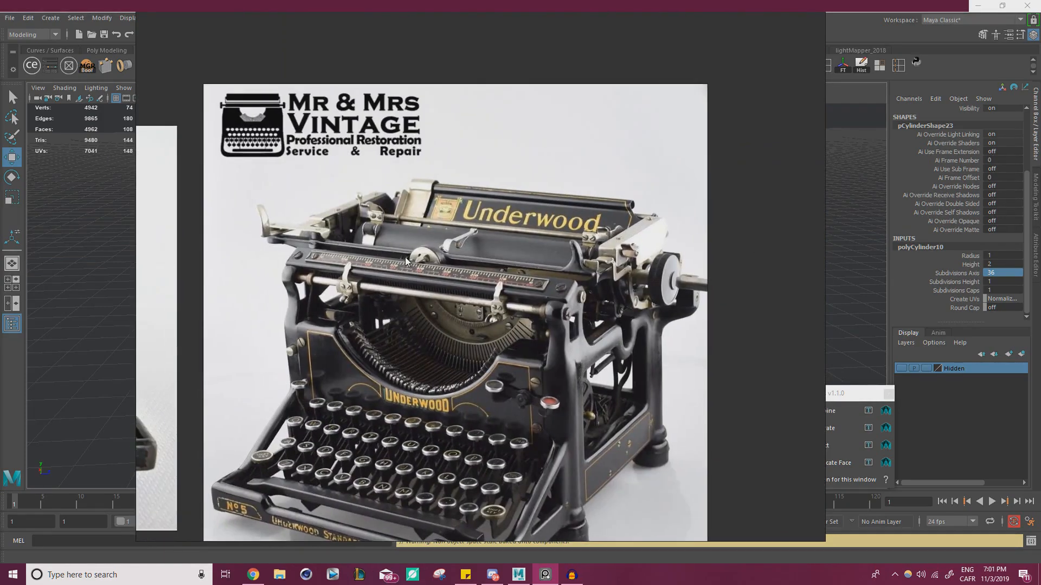
scroll(519, 225, up, 3)
mouse_move(334, 219)
middle_down()
mouse_move(575, 208)
mouse_move(386, 221)
mouse_move(670, 220)
middle_up()
middle_drag(276, 216, 603, 216)
scroll(344, 298, up, 2)
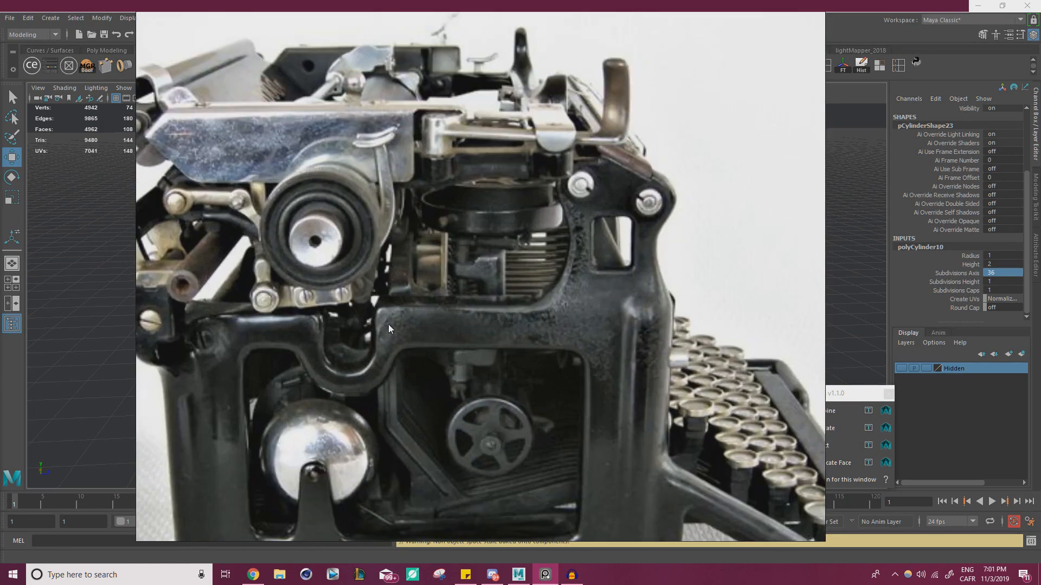
right_drag(388, 324, 0, 324)
alt+drag(374, 374, 417, 312)
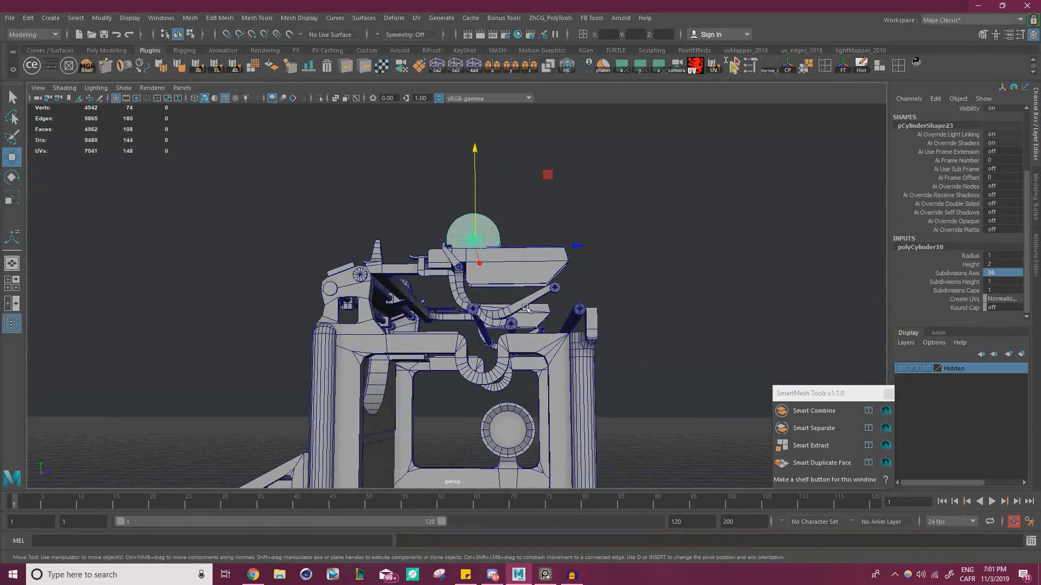
alt+drag(525, 308, 495, 328)
- Switch to the reference board and examine the platen knob, curved arm and linkage in the side-view and low-angle rear photos
key(alt+Tab)
scroll(374, 323, down, 3)
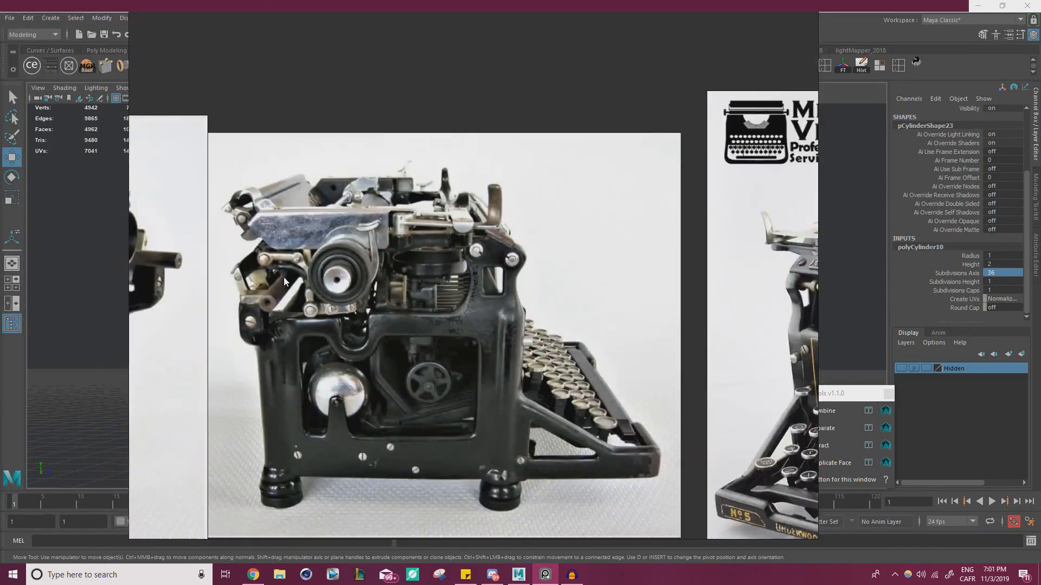
middle_drag(284, 277, 552, 305)
scroll(551, 304, down, 5)
middle_drag(525, 267, 378, 329)
scroll(380, 131, up, 3)
middle_drag(379, 131, 326, 522)
scroll(338, 234, up, 1)
middle_drag(722, 279, 476, 256)
scroll(378, 269, up, 4)
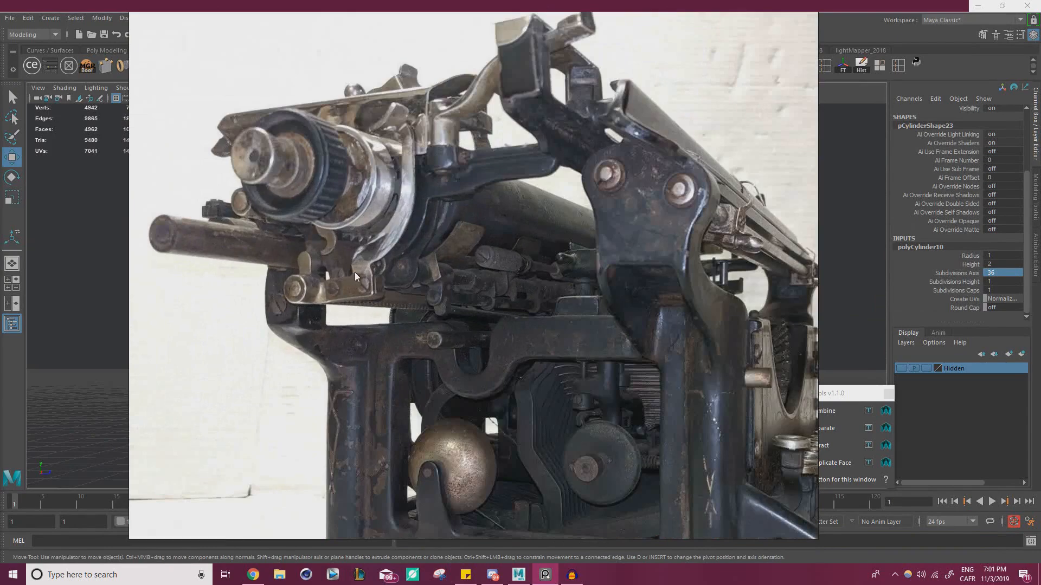
scroll(444, 258, up, 2)
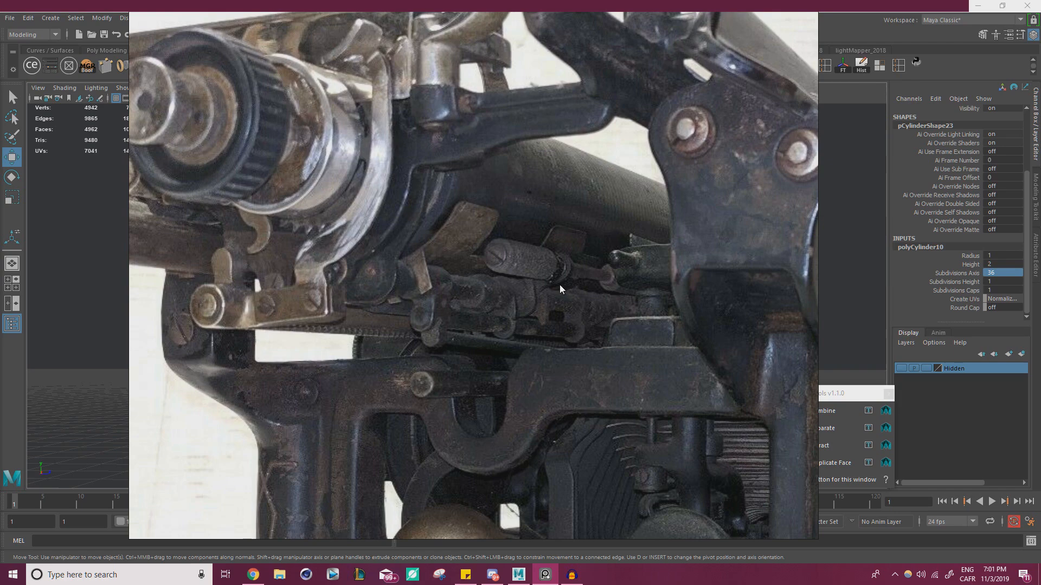
- Examine the platen knob and curved arm beneath the carriage side plate in the photos taken on the granite countertop
scroll(560, 285, down, 6)
middle_drag(304, 108, 487, 371)
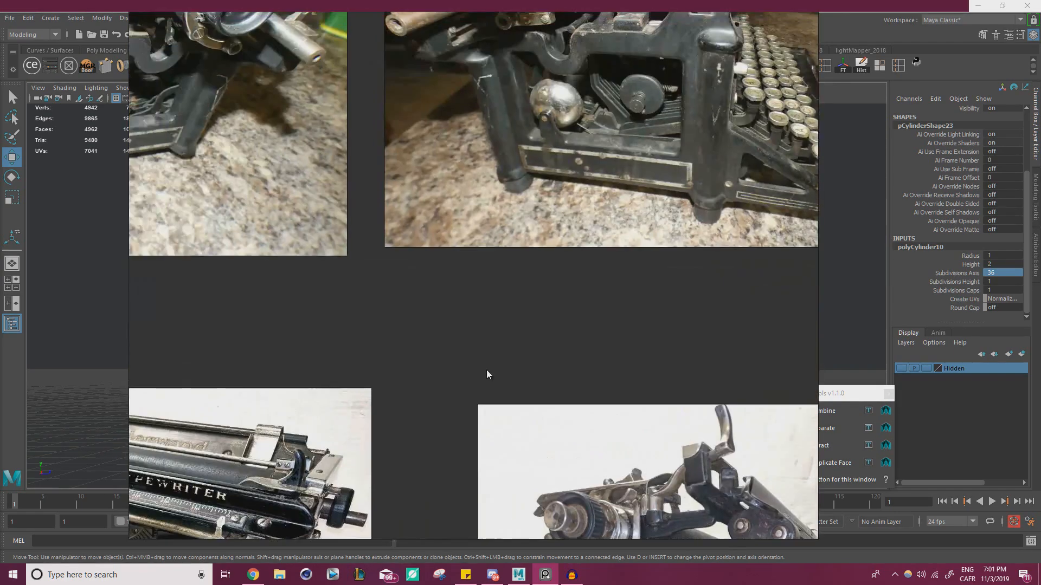
middle_drag(405, 132, 489, 392)
middle_drag(288, 175, 472, 268)
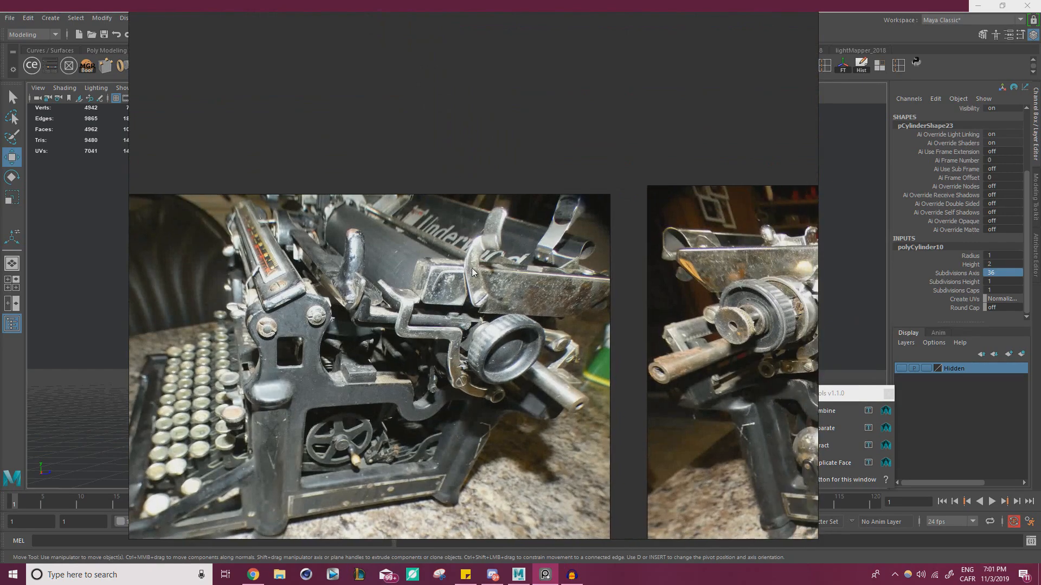
scroll(473, 268, up, 1)
- Switch back to Maya and move the platen cylinder down and backward into the cradle of the curved arm
right_drag(472, 269, 0, 269)
alt+right_drag(501, 224, 595, 251)
drag(556, 158, 590, 242)
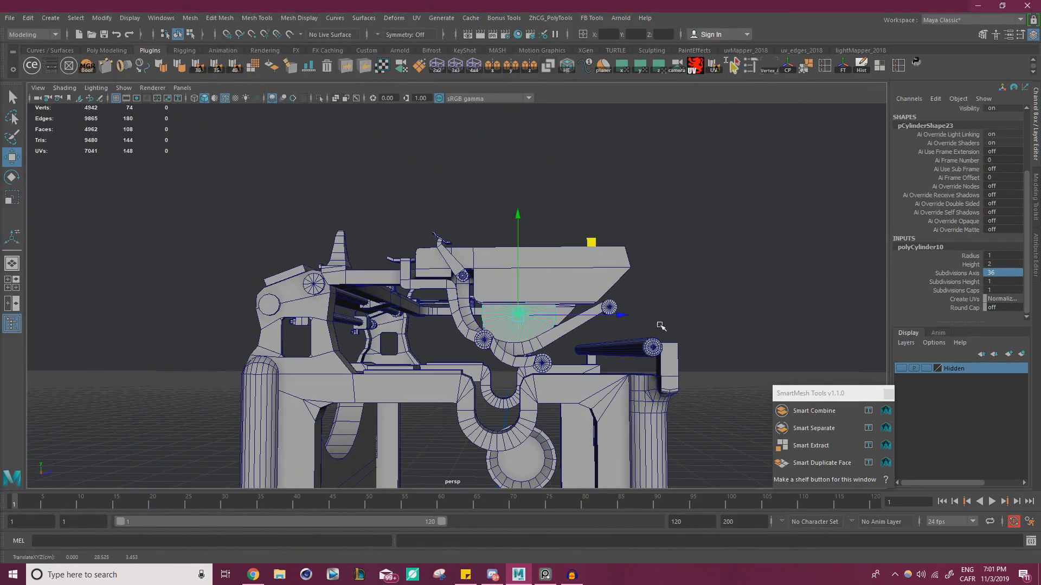
- Bring up the reference board and examine the platen knob, its mount and the curved arm in the granite-countertop photos and the low-angle close-up
right_drag(1, 360, 531, 357)
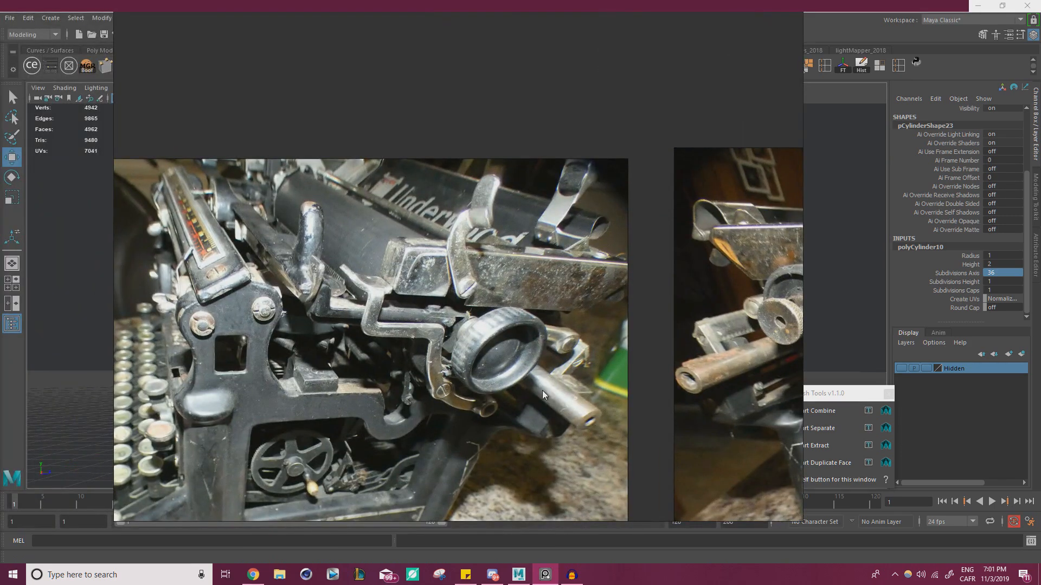
scroll(542, 390, up, 2)
scroll(460, 341, down, 4)
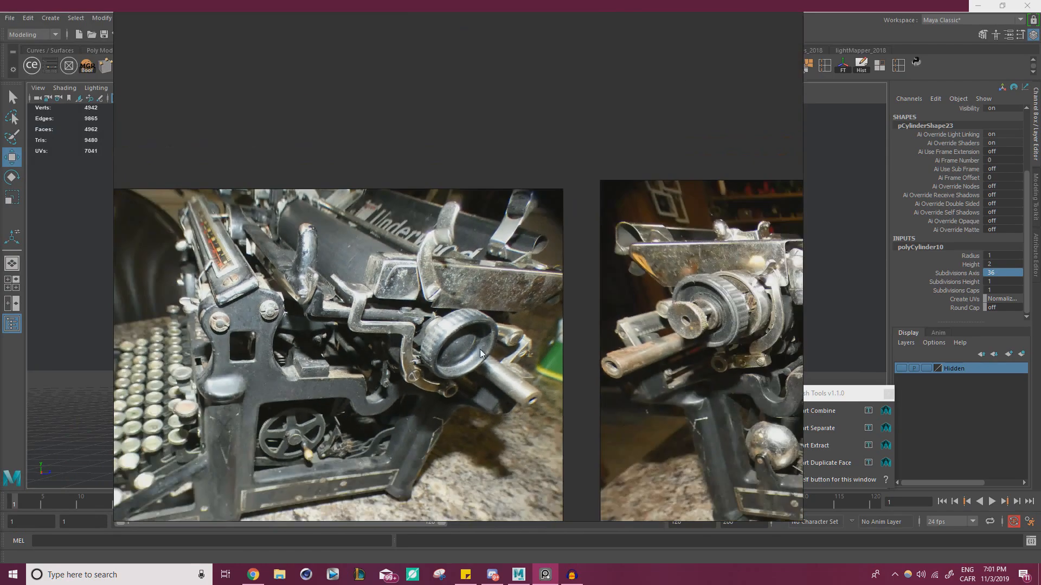
middle_drag(665, 442, 136, 108)
middle_drag(748, 406, 435, 310)
scroll(461, 250, down, 3)
scroll(300, 210, up, 6)
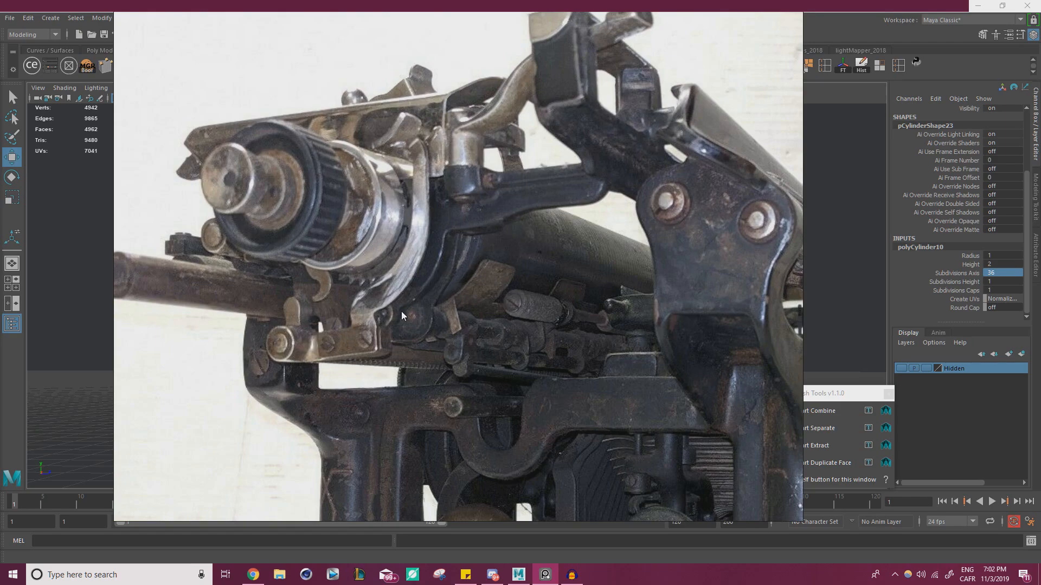
scroll(401, 312, down, 3)
- Return to Maya and extend the platen cylinder's +X end by snapping its end vertices along X to the adjacent carriage side plate
click(769, 19)
alt+drag(428, 246, 450, 353)
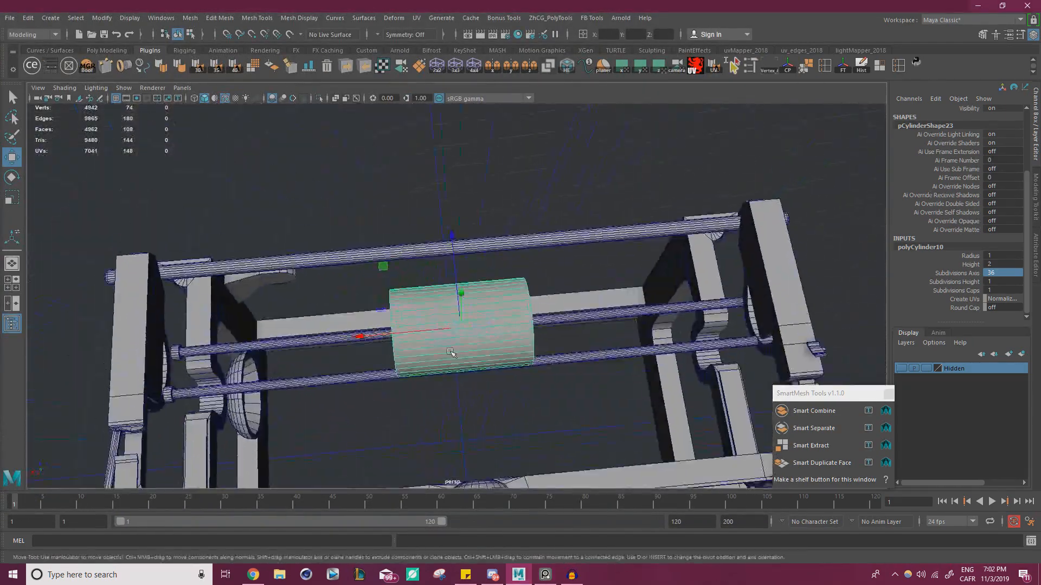
right_drag(424, 337, 354, 326)
drag(340, 413, 470, 246)
alt+middle_drag(306, 280, 460, 223)
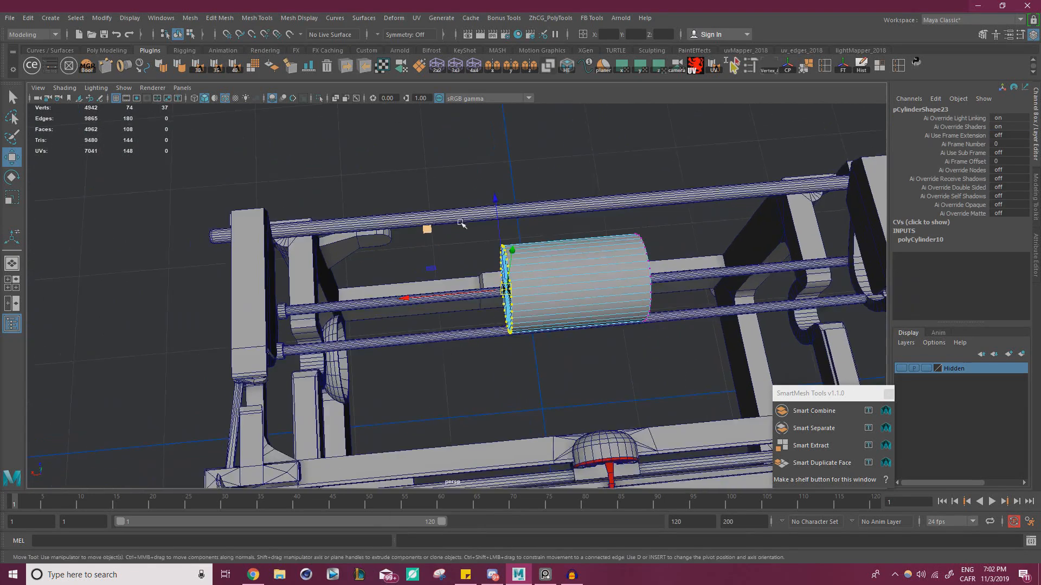
alt+drag(461, 223, 418, 211)
key(v)
drag(426, 296, 282, 190)
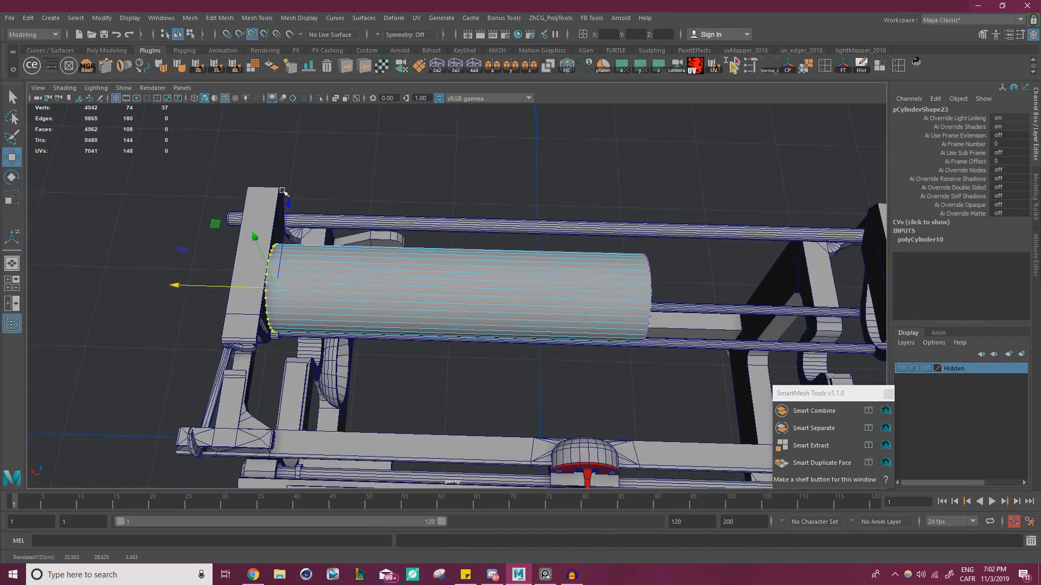
- Extend the platen cylinder's opposite end to the other side plate by vertex snapping, and return to object mode with nothing selected
drag(518, 398, 675, 230)
alt+middle_drag(634, 234, 410, 245)
key(v)
drag(322, 306, 653, 212)
scroll(350, 305, down, 2)
right_drag(348, 279, 390, 251)
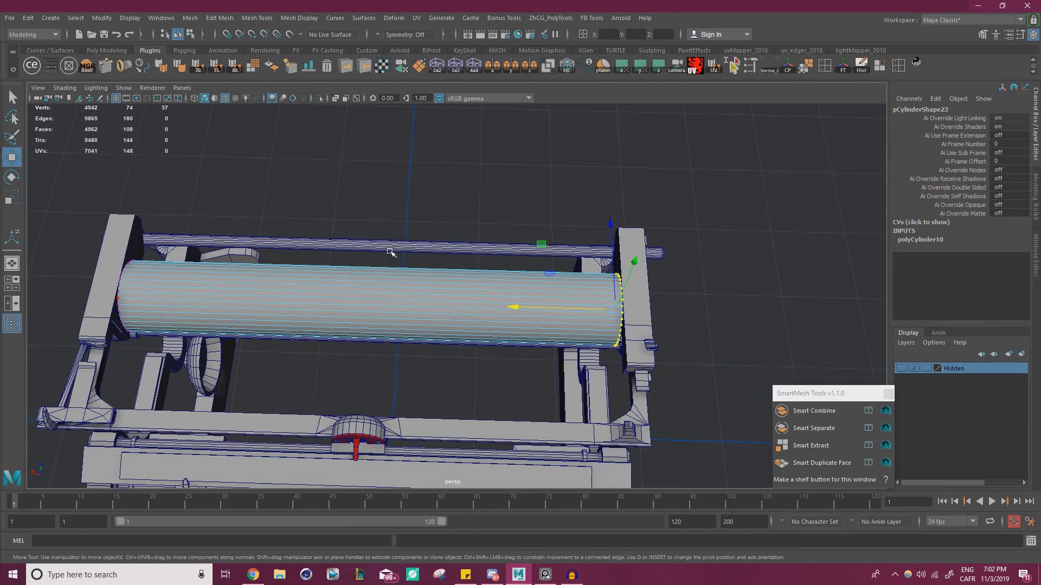
click(519, 218)
- Inspect the lengthened platen cylinder within the whole carriage from several angles, and select it with the Scale tool active
scroll(515, 276, down, 5)
alt+drag(381, 242, 289, 276)
key(alt+Tab)
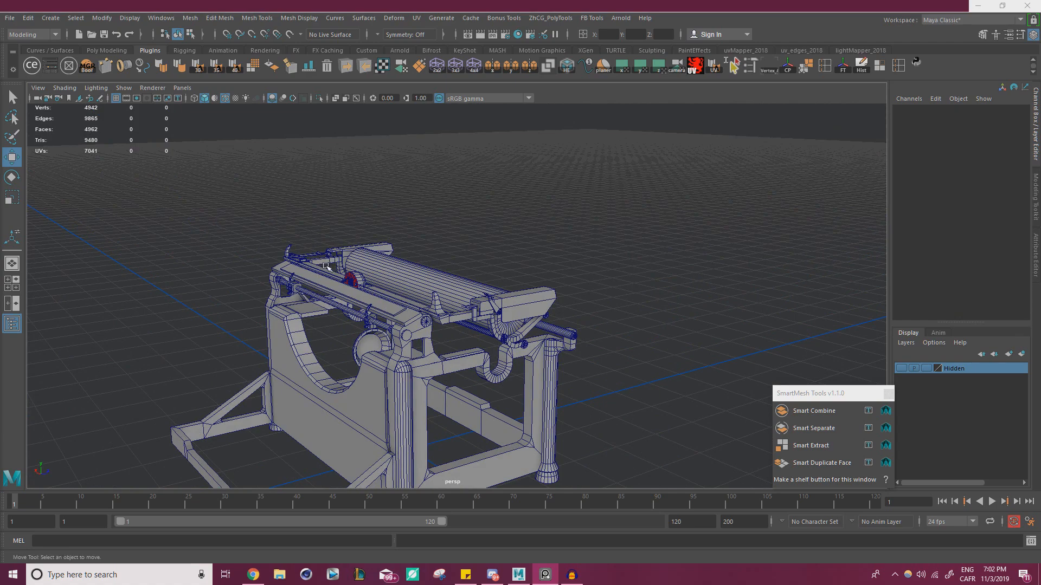
alt+drag(326, 266, 435, 291)
scroll(435, 291, up, 3)
click(435, 291)
key(r)
alt+drag(529, 231, 527, 187)
alt+drag(388, 237, 444, 271)
- Switch to the reference board and study how the platen sits between the side plates in the elevated photo of the Underwood typewriter
key(alt+Tab)
scroll(425, 304, down, 1)
middle_drag(518, 275, 660, 271)
scroll(386, 360, up, 5)
scroll(417, 356, down, 8)
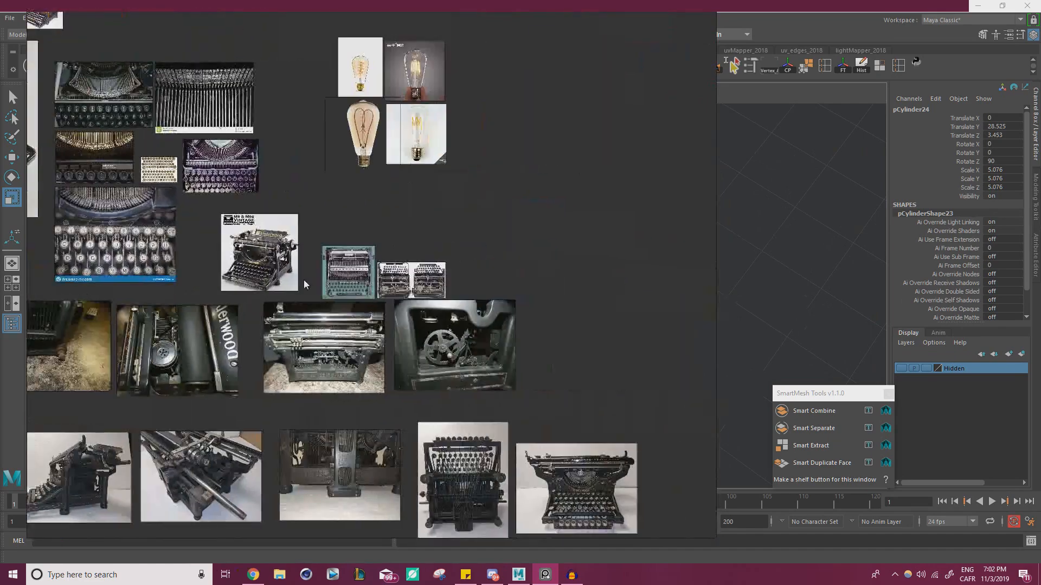
middle_drag(37, 320, 498, 490)
scroll(395, 281, up, 7)
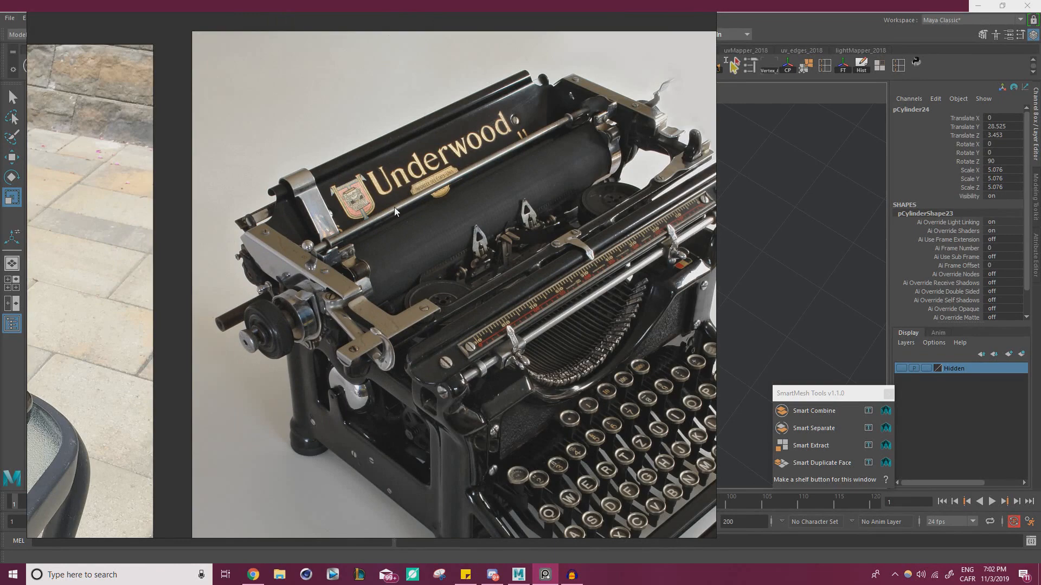
right_drag(335, 132, 493, 218)
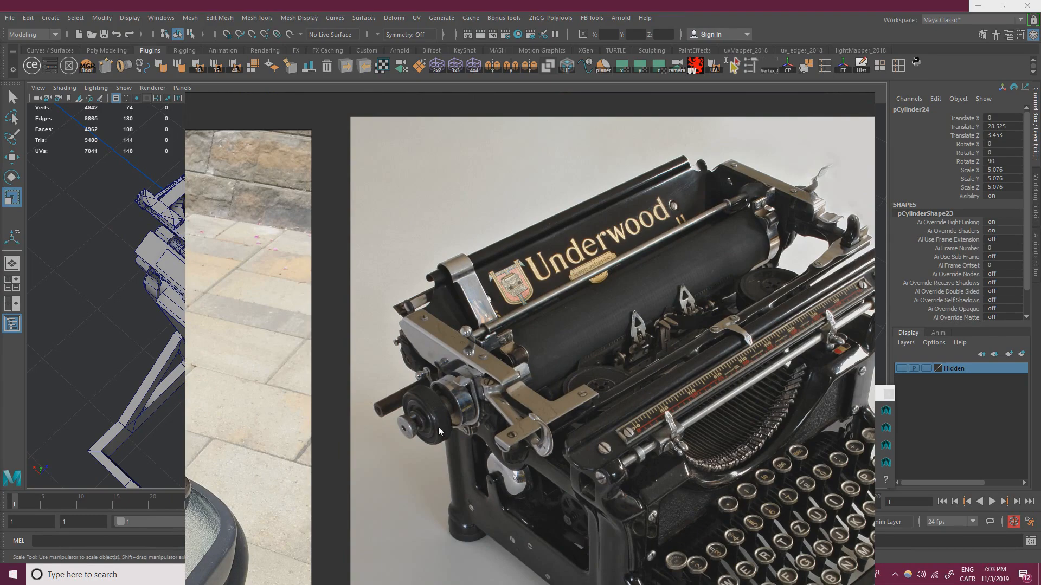
- Switch back to Maya and raise the platen cylinder to a Translate Y of 28.607 using vertex snapping in the side view
right_drag(548, 342, 0, 355)
alt+drag(520, 390, 458, 341)
scroll(457, 342, up, 5)
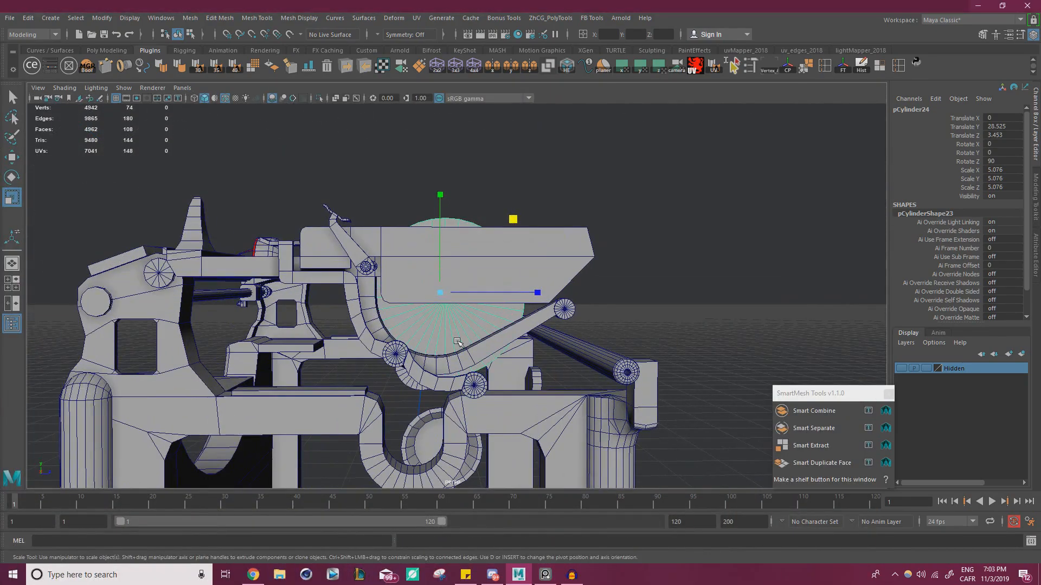
key(w)
scroll(457, 342, up, 5)
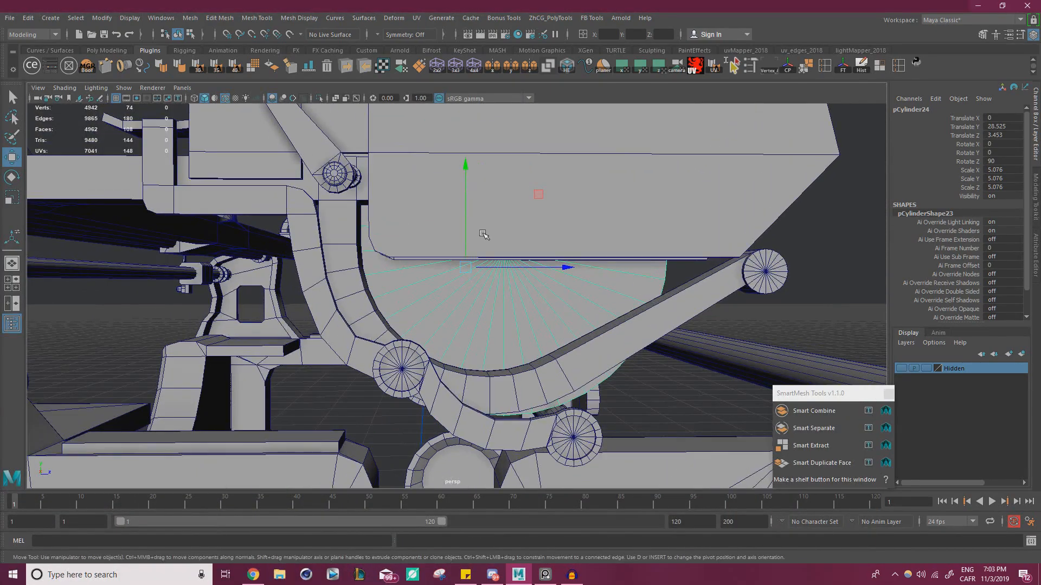
key(v)
drag(469, 228, 467, 226)
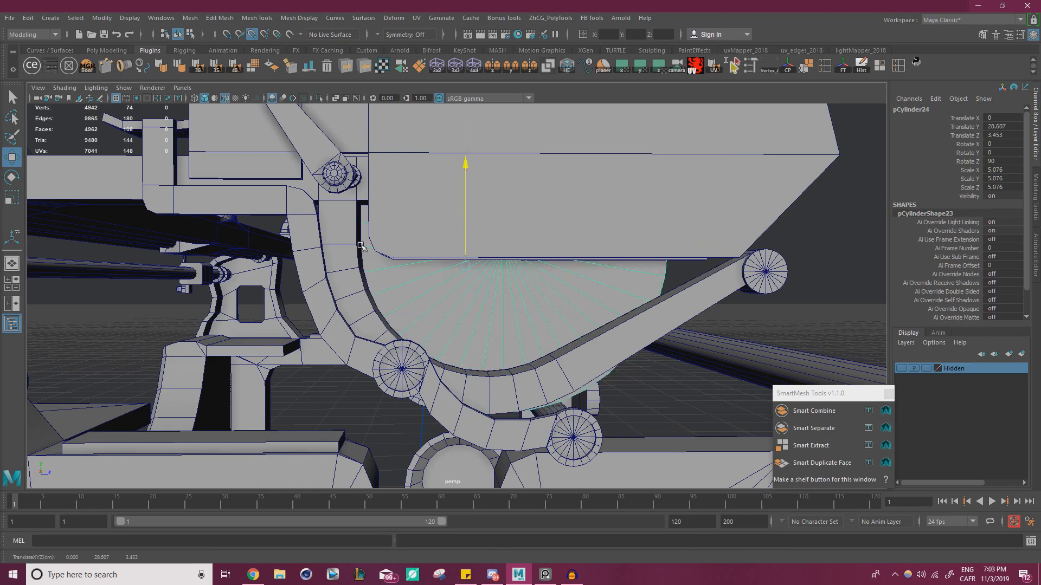
- Move the roller cylinder to Translate Z 2.98 and scale it down slightly to fit inside the curved bracket
drag(558, 270, 489, 385)
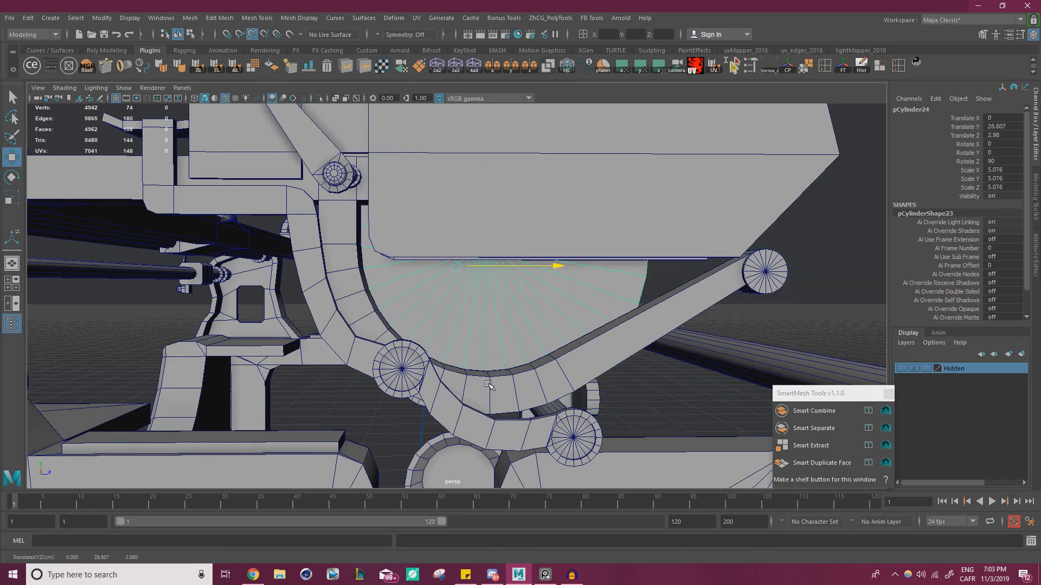
key(r)
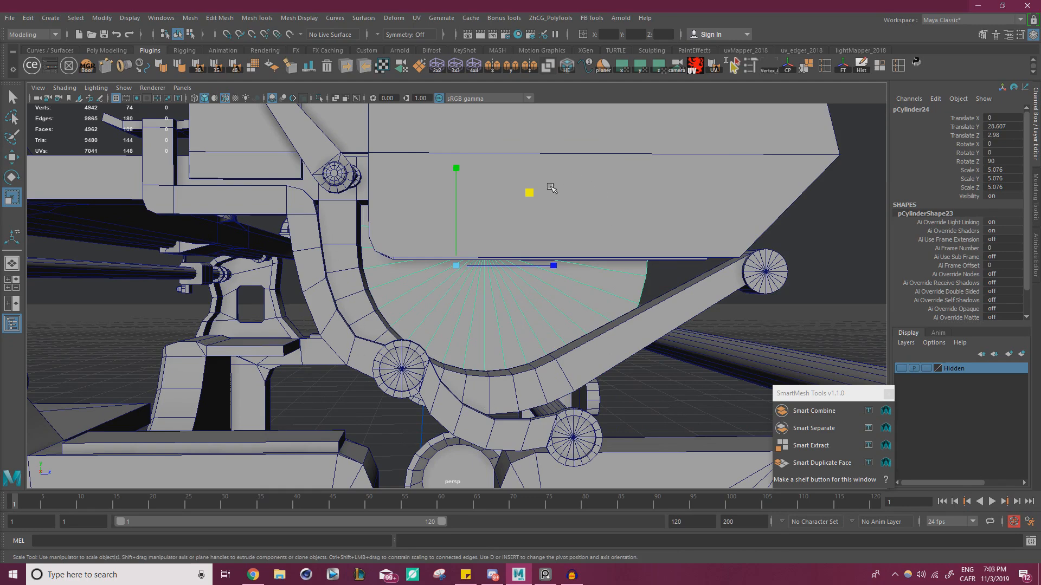
drag(529, 196, 529, 200)
key(w)
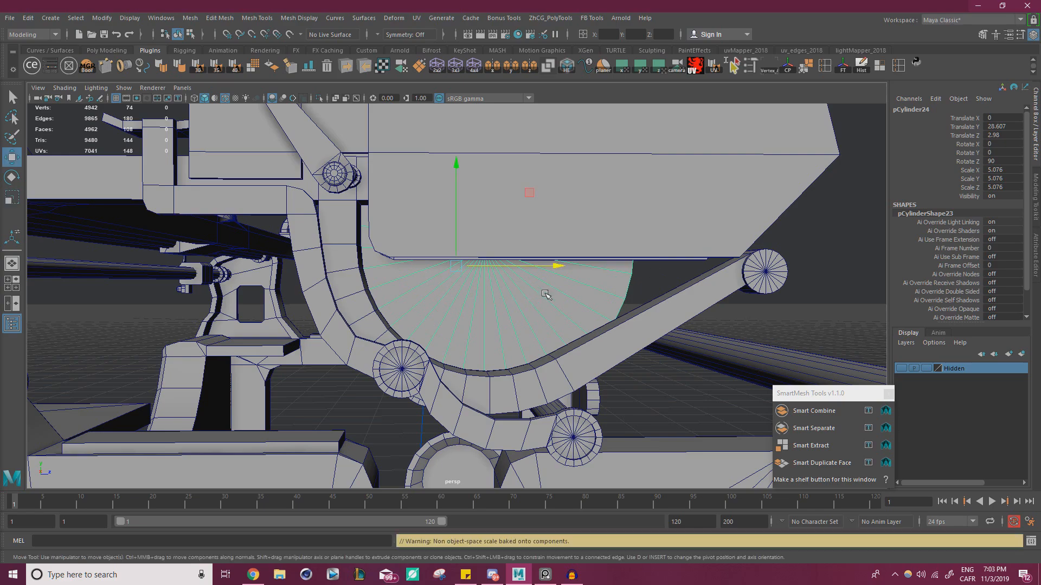
alt+drag(602, 282, 464, 233)
alt+right_drag(464, 233, 493, 222)
key(r)
drag(538, 203, 537, 205)
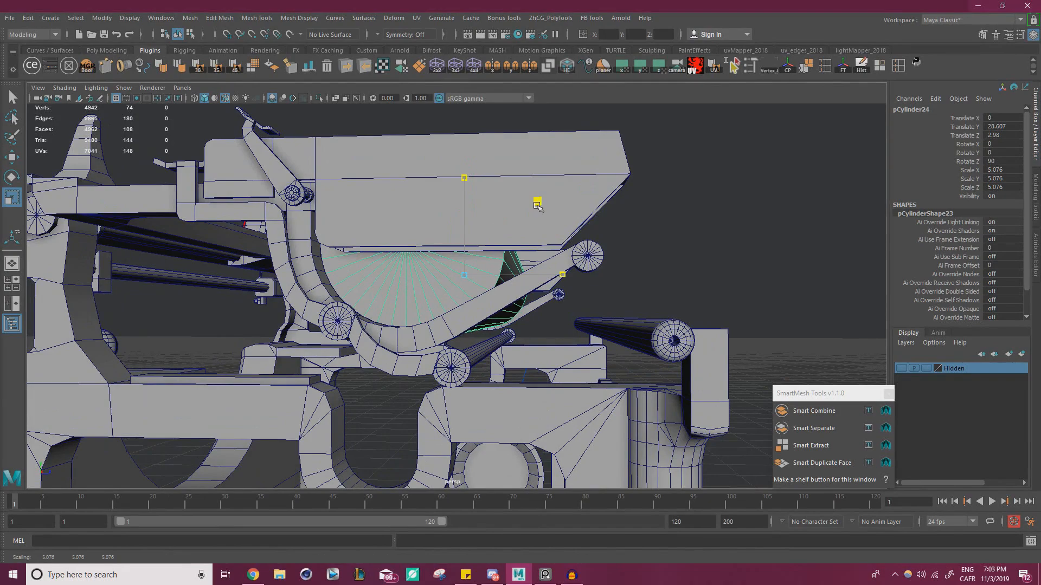
key(w)
alt+right_drag(537, 205, 504, 217)
alt+drag(504, 217, 527, 365)
alt+right_drag(527, 365, 423, 306)
alt+middle_drag(423, 306, 371, 357)
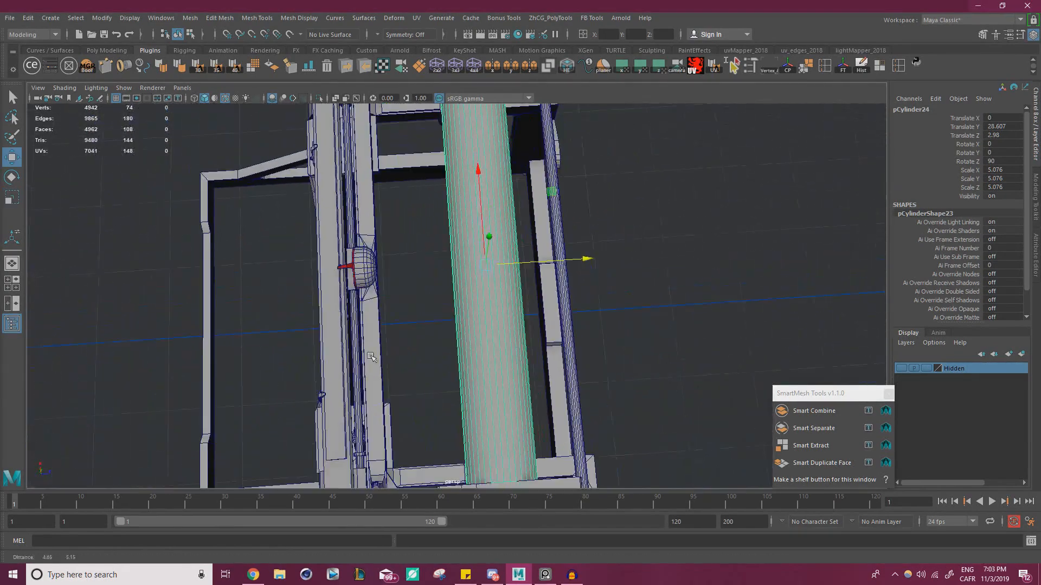
alt+drag(371, 356, 511, 293)
key(ctrl+d)
drag(593, 311, 516, 289)
key(Delete)
click(518, 291)
key(r)
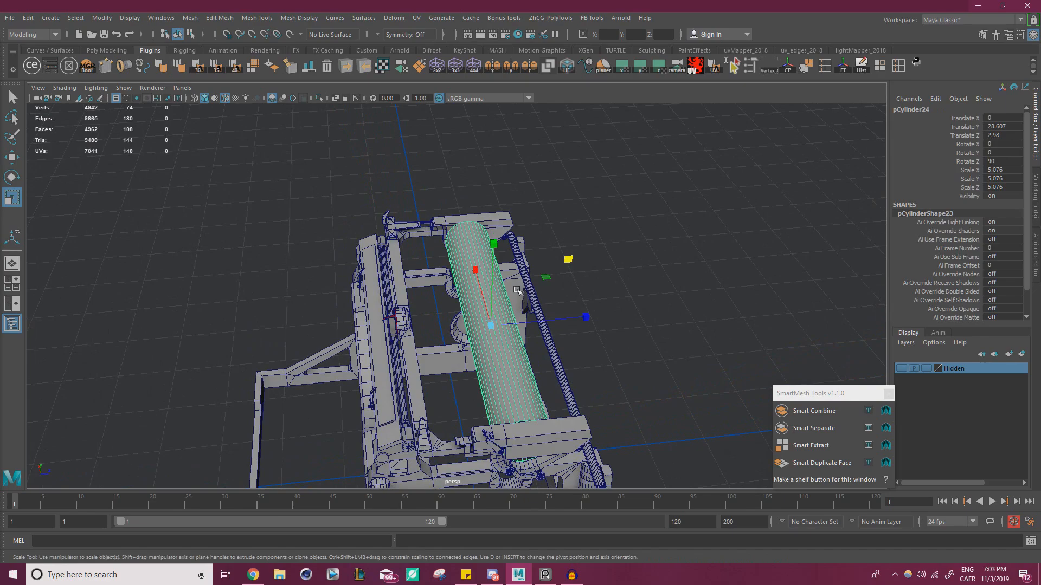
key(w)
click(673, 309)
- Lower the roller cylinder between the side plates to Translate Y 27.923
alt+drag(674, 309, 525, 353)
alt+drag(573, 331, 567, 301)
scroll(567, 302, up, 3)
scroll(549, 302, up, 3)
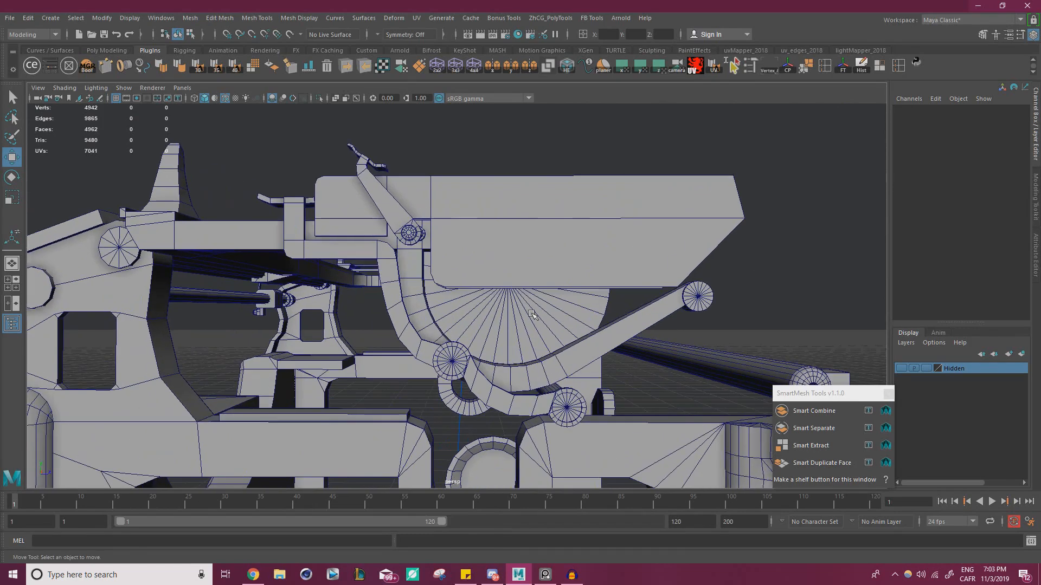
click(547, 304)
drag(490, 191, 591, 257)
scroll(590, 258, down, 3)
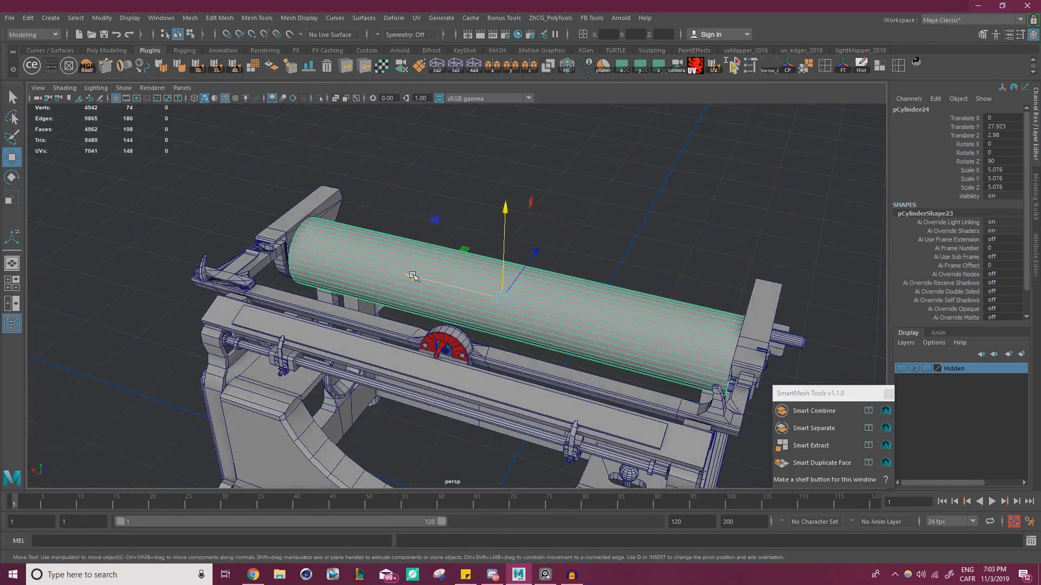
scroll(413, 277, up, 2)
- Switch to the reference images and examine how the roller sits in the Underwood typewriter's carriage
key(alt+Tab)
scroll(450, 200, up, 4)
middle_drag(449, 200, 371, 176)
scroll(364, 236, down, 4)
middle_drag(325, 262, 524, 227)
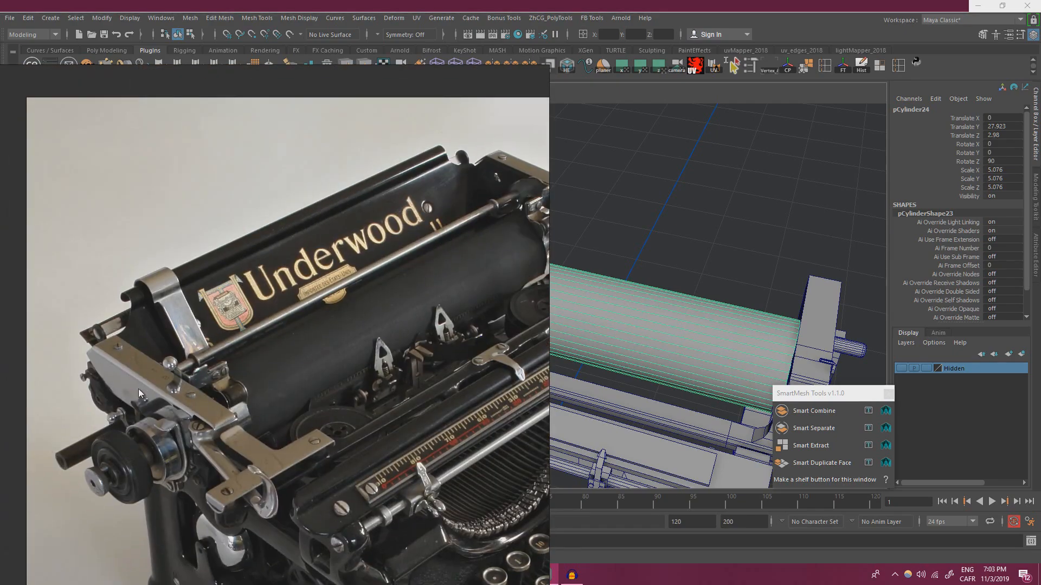
middle_drag(493, 311, 250, 311)
key(alt+Tab)
- Return to Maya and lower the roller cylinder further to Translate Y 27.083
alt+drag(272, 270, 461, 226)
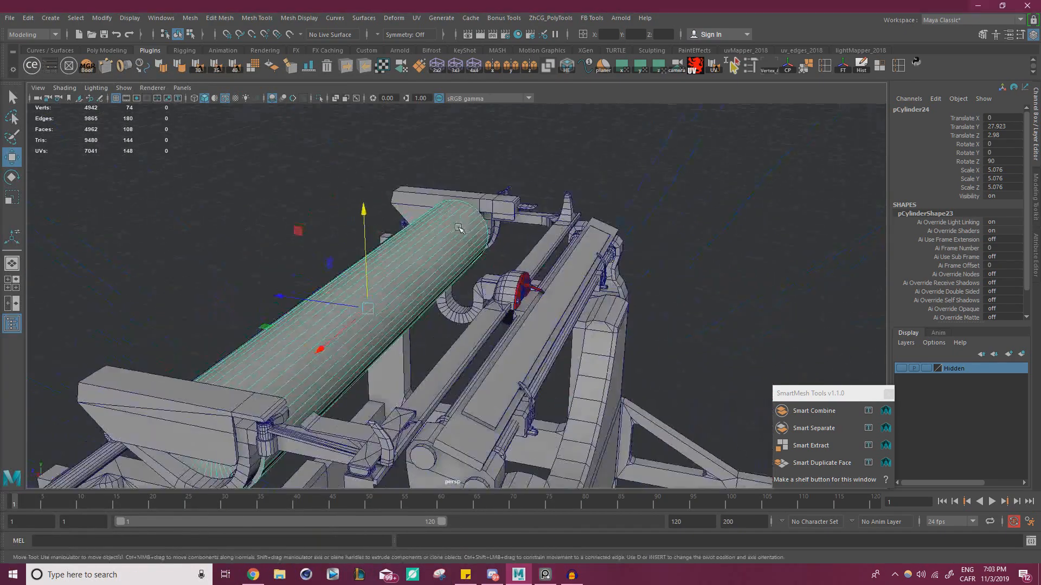
scroll(461, 225, up, 3)
drag(340, 215, 345, 233)
alt+drag(509, 249, 352, 237)
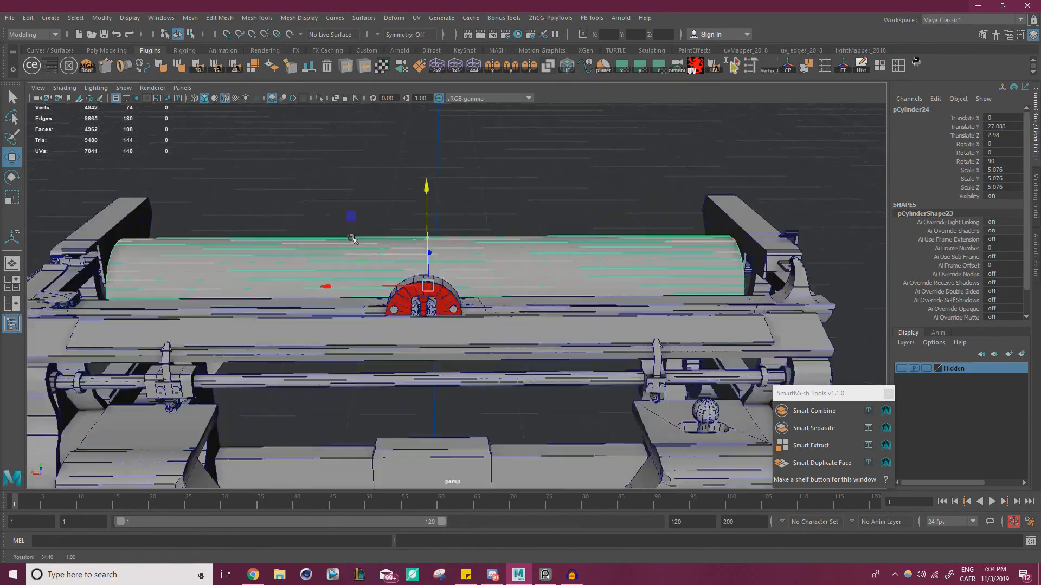
alt+drag(586, 265, 535, 281)
scroll(535, 281, up, 4)
scroll(535, 281, up, 2)
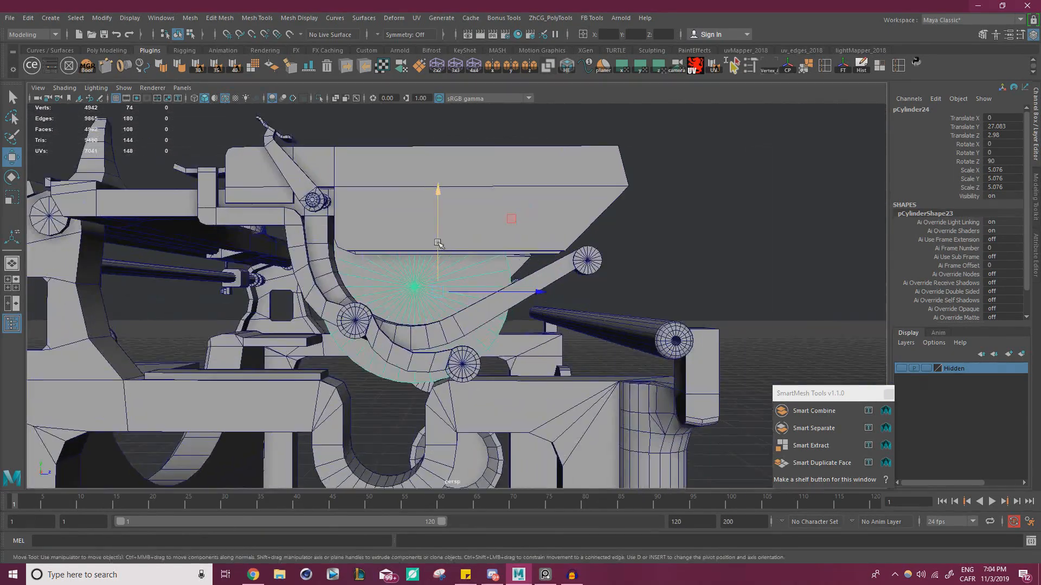
drag(439, 244, 328, 245)
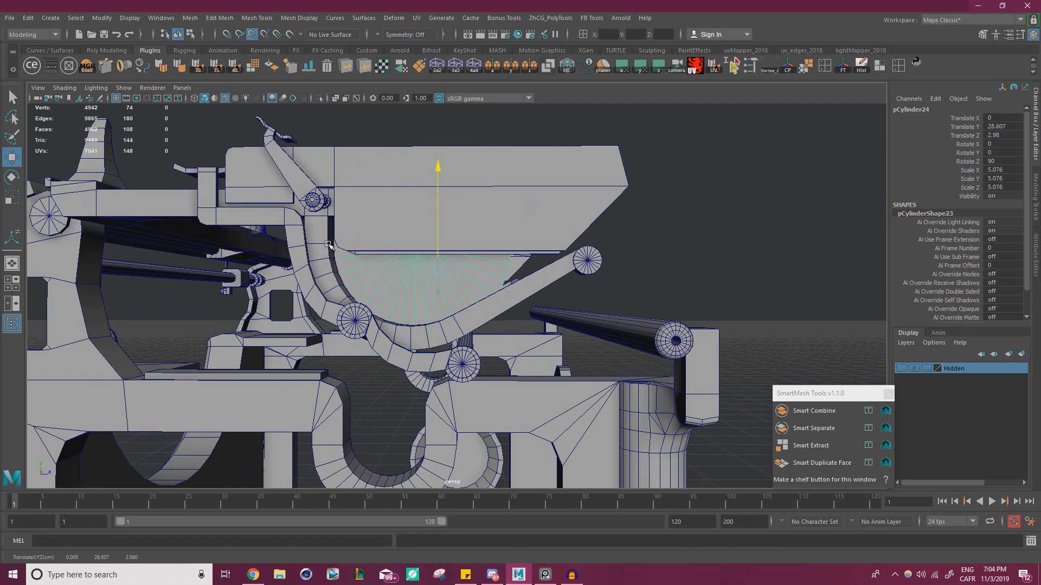
key(ctrl+z)
- Fine-tune the roller cylinder's height to Translate Y 27.119 and deselect it
drag(437, 240, 437, 241)
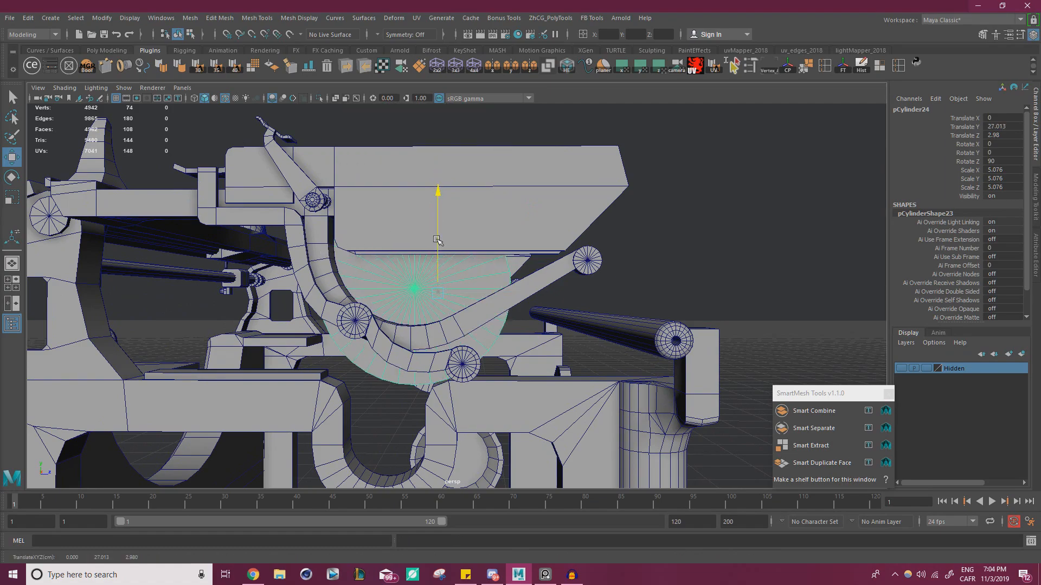
alt+drag(527, 267, 616, 206)
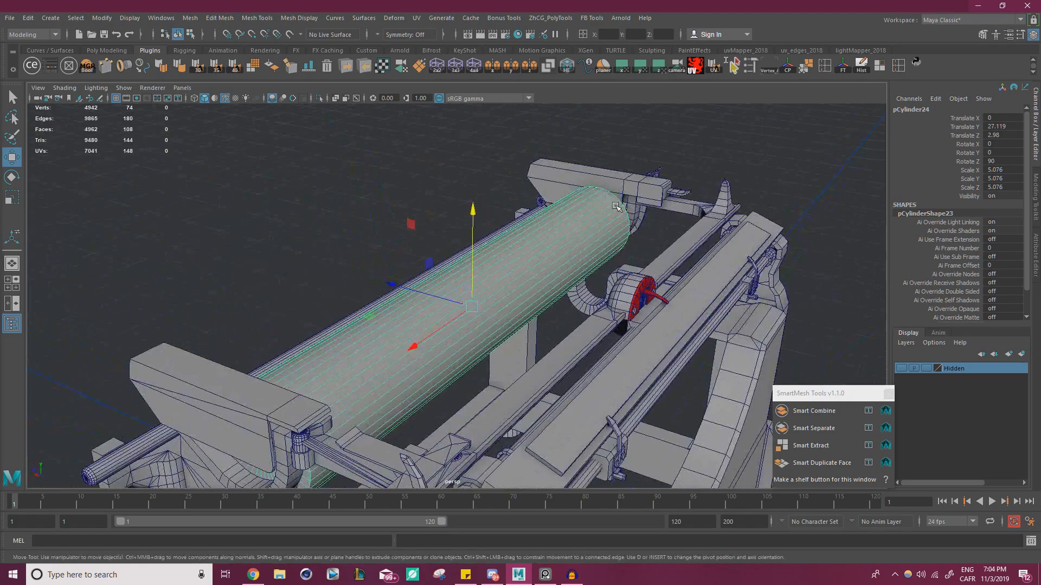
alt+drag(404, 239, 304, 235)
alt+right_drag(304, 235, 664, 191)
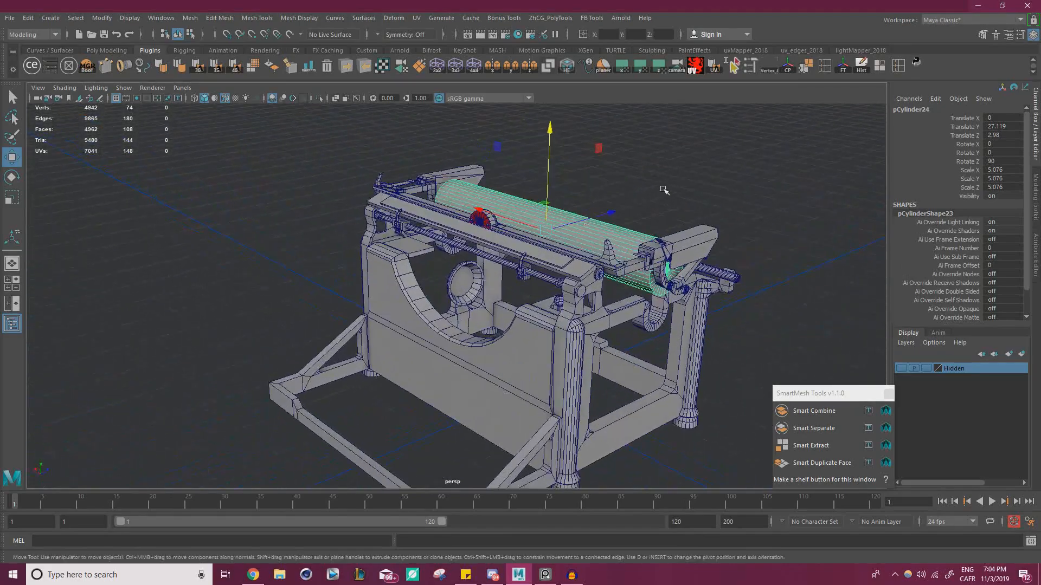
click(664, 190)
alt+drag(589, 147, 556, 233)
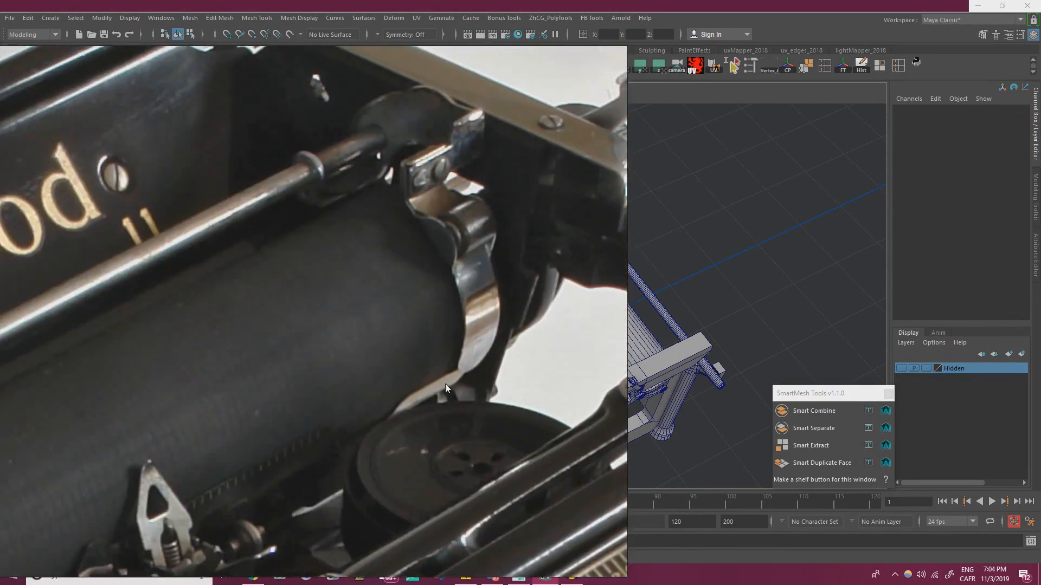
- Browse the reference board for a clear view of the typewriter's carriage from above the roller
scroll(412, 233, down, 8)
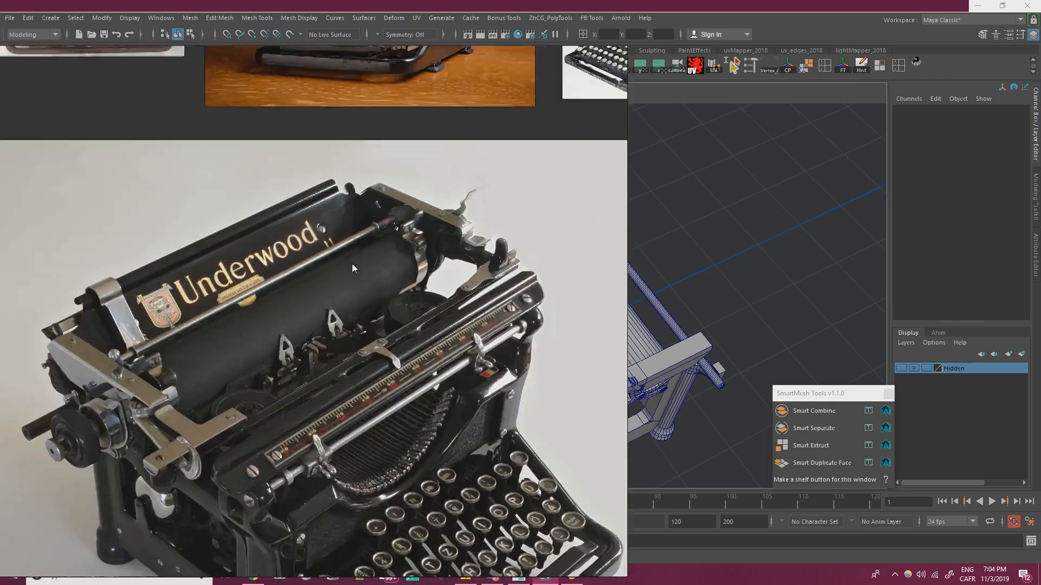
scroll(350, 296, up, 5)
scroll(362, 285, down, 5)
scroll(347, 287, down, 10)
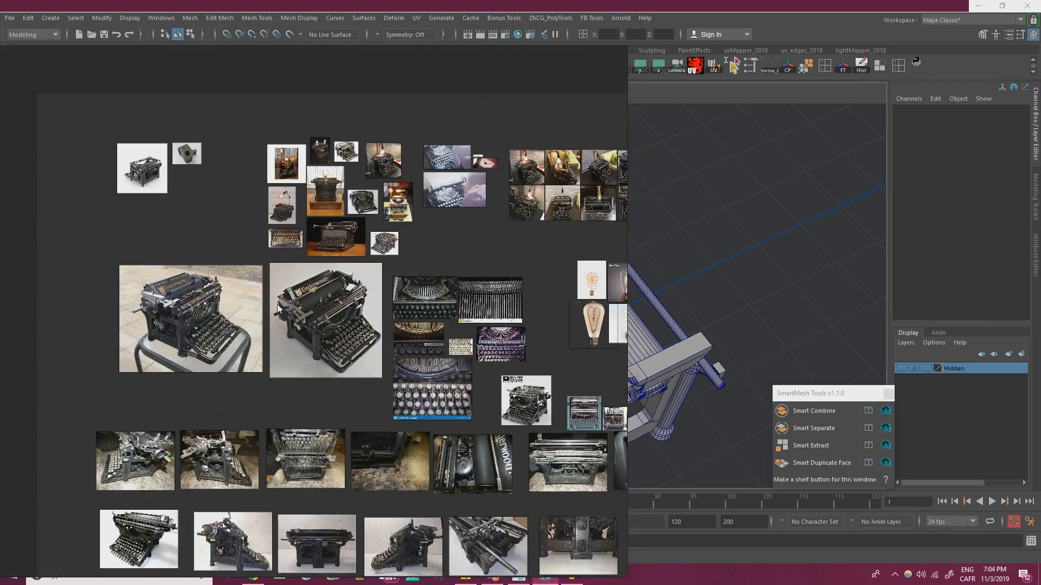
middle_drag(262, 491, 241, 302)
scroll(229, 315, up, 6)
middle_drag(291, 407, 363, 236)
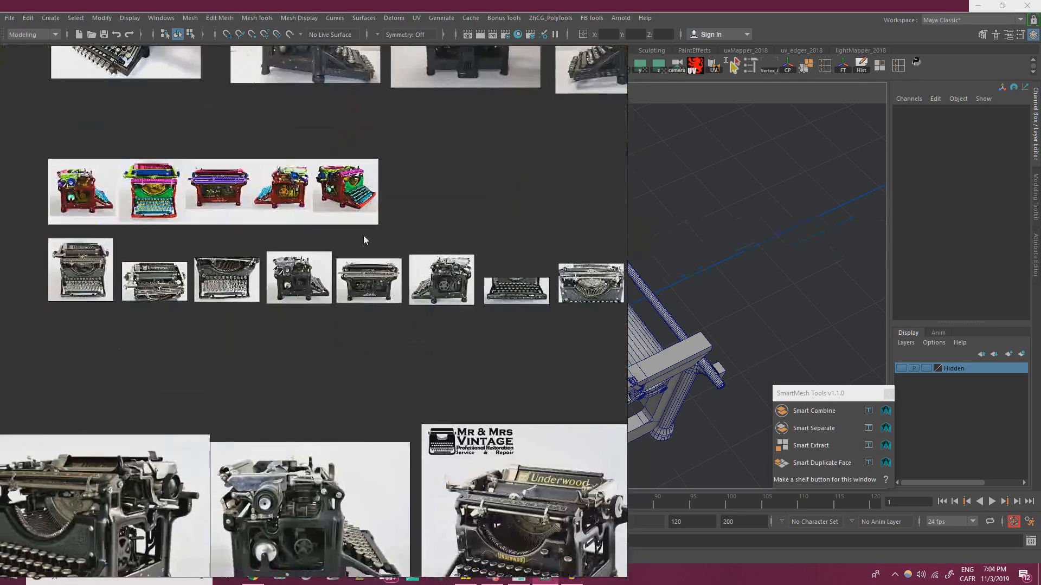
scroll(313, 334, up, 1)
scroll(297, 331, down, 6)
scroll(275, 312, up, 8)
scroll(262, 322, up, 3)
middle_drag(263, 322, 464, 321)
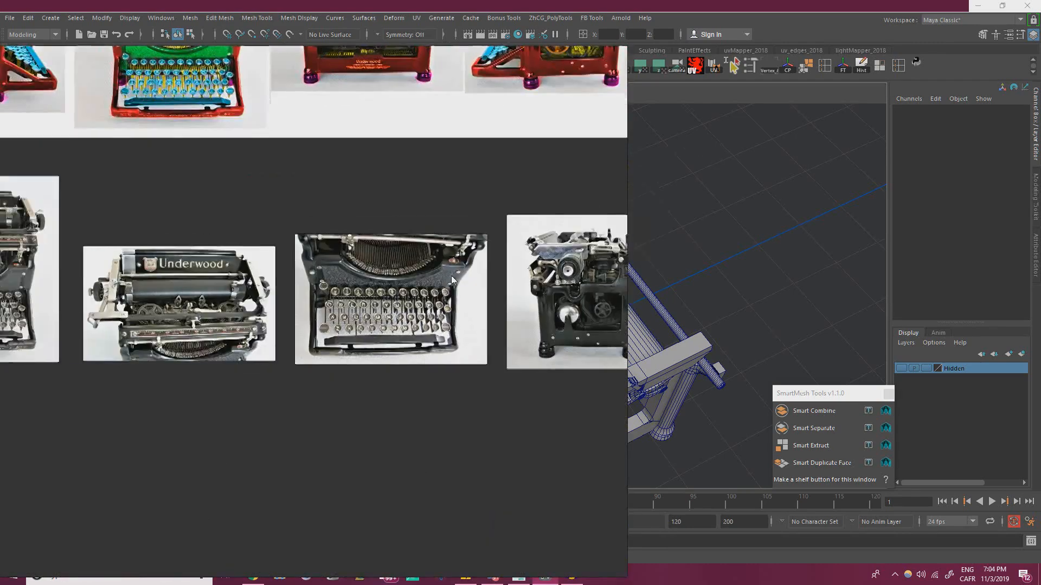
- Examine both ends of the roller and their chrome brackets in the Underwood reference photo
scroll(182, 287, up, 5)
scroll(282, 294, up, 5)
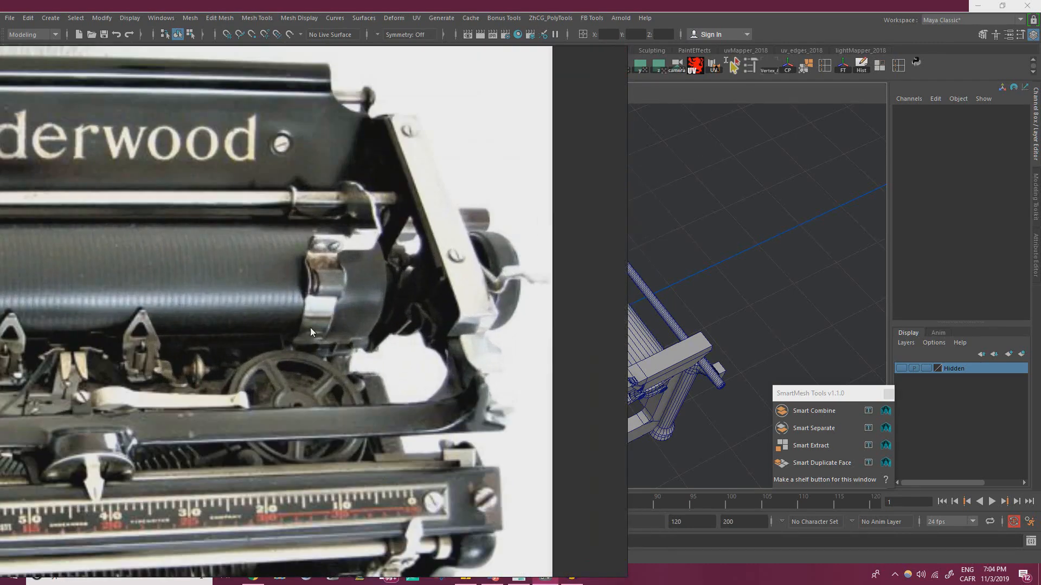
mouse_move(284, 213)
middle_down()
mouse_move(425, 224)
mouse_move(348, 216)
mouse_move(559, 218)
middle_up()
middle_drag(168, 219, 322, 224)
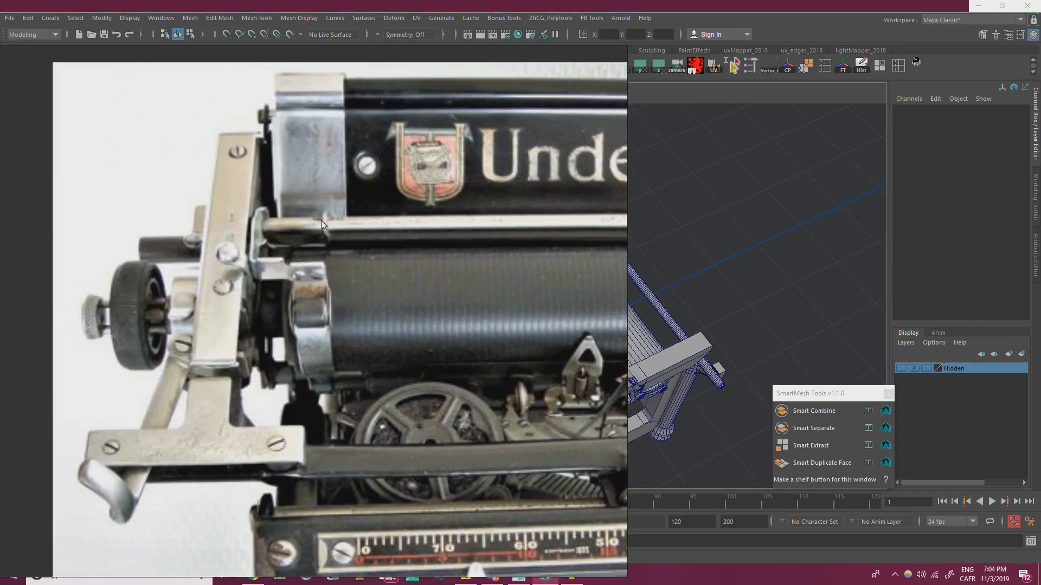
scroll(315, 218, down, 6)
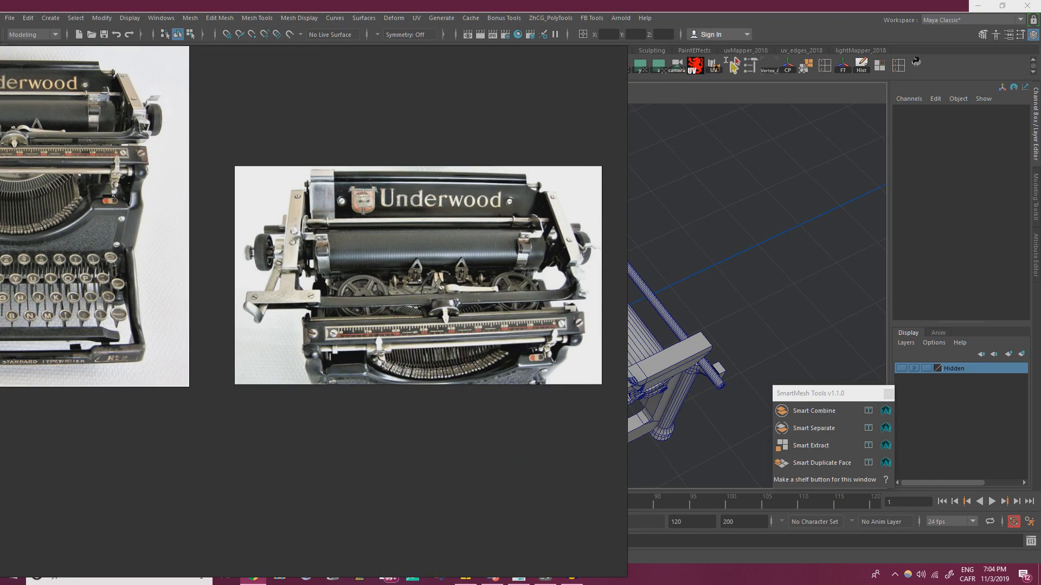
scroll(369, 226, up, 8)
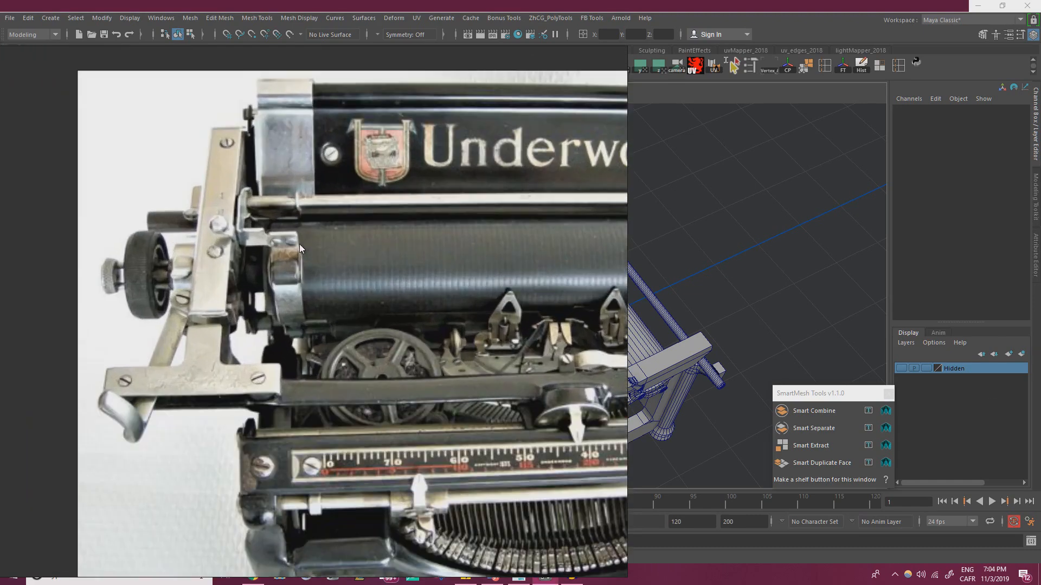
middle_drag(537, 240, 145, 248)
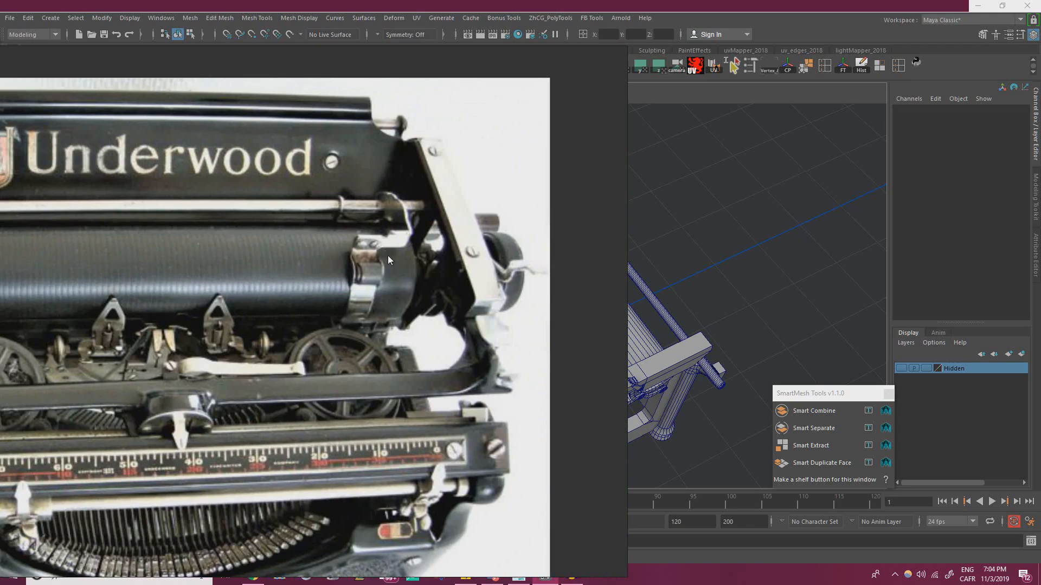
scroll(388, 255, up, 2)
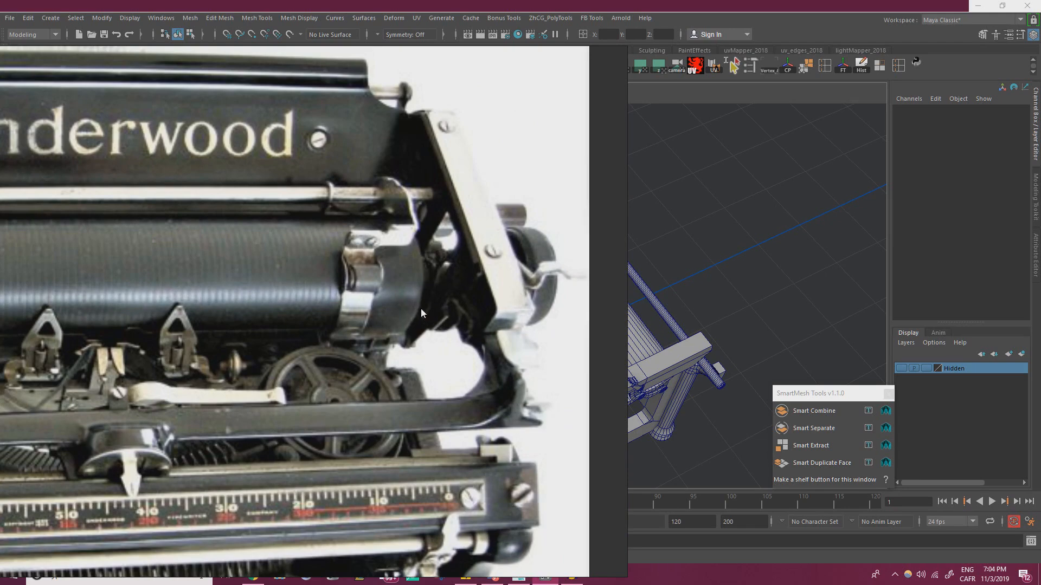
middle_drag(244, 252, 486, 276)
scroll(486, 275, up, 1)
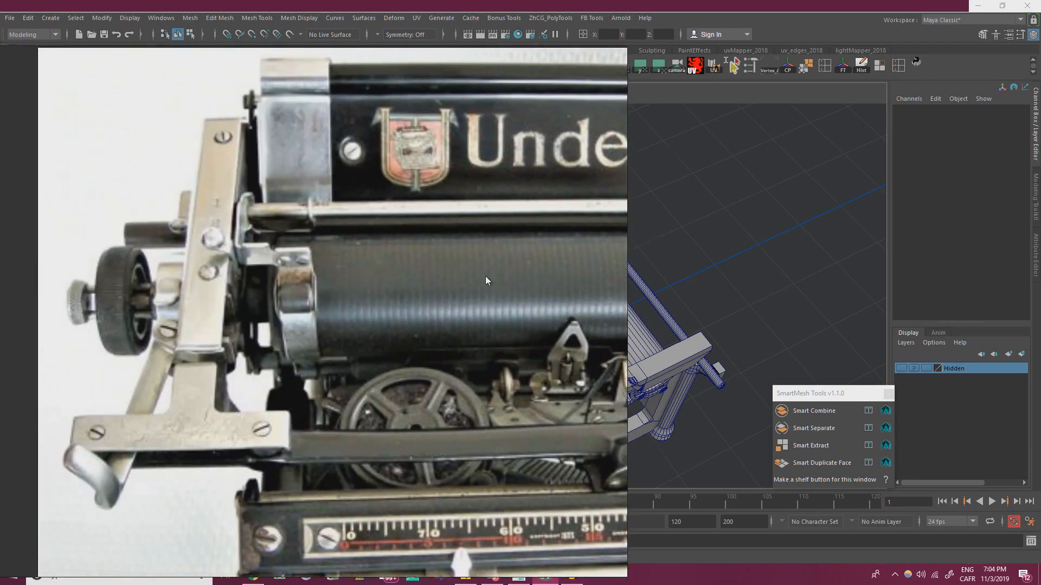
- Examine the roller's end, side plate and turning knob up close in the reference photo
scroll(239, 364, up, 5)
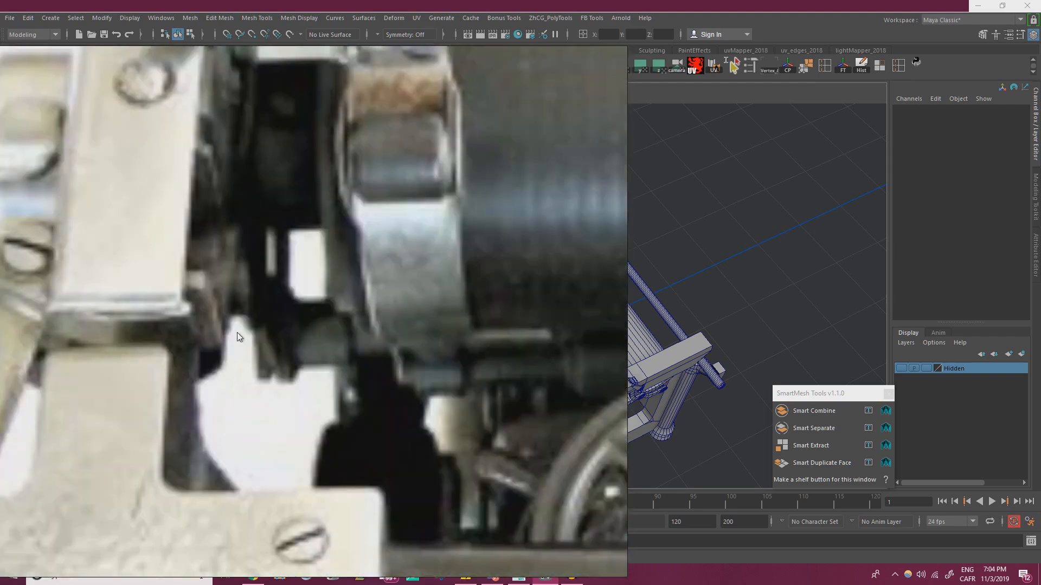
middle_drag(329, 76, 396, 210)
middle_drag(352, 276, 454, 316)
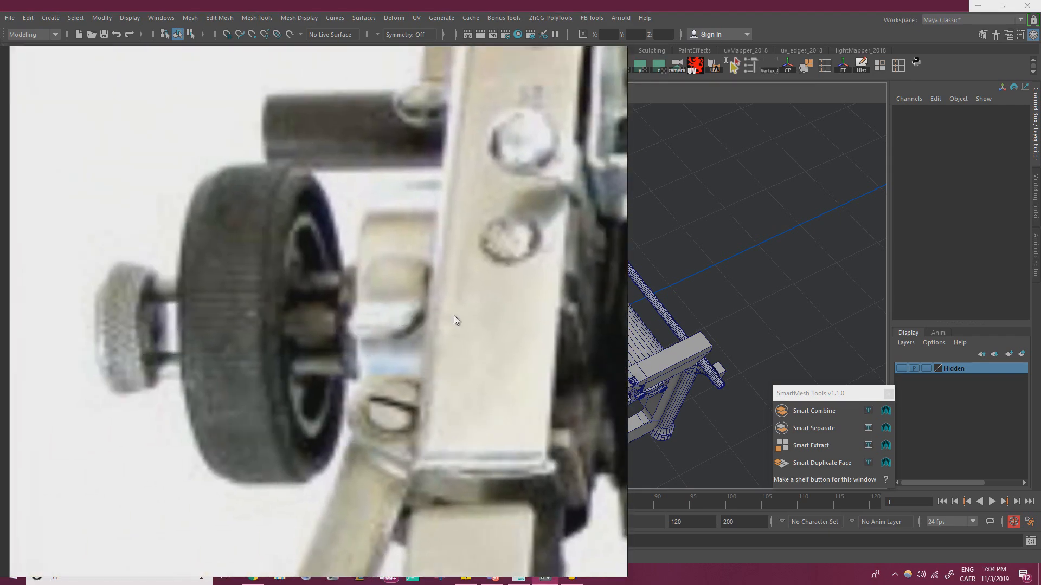
scroll(269, 387, down, 5)
scroll(262, 293, up, 3)
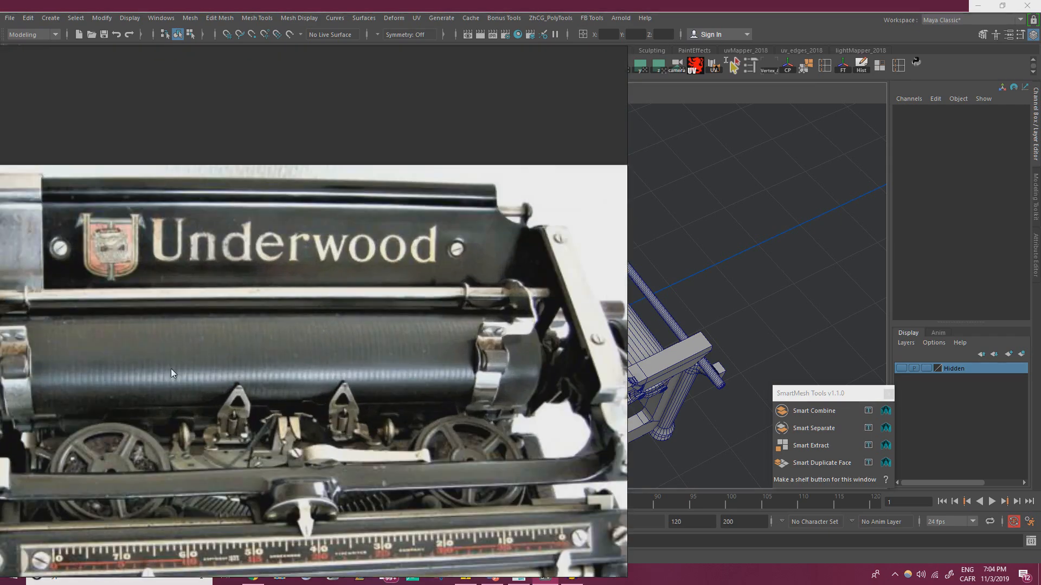
middle_drag(379, 347, 314, 335)
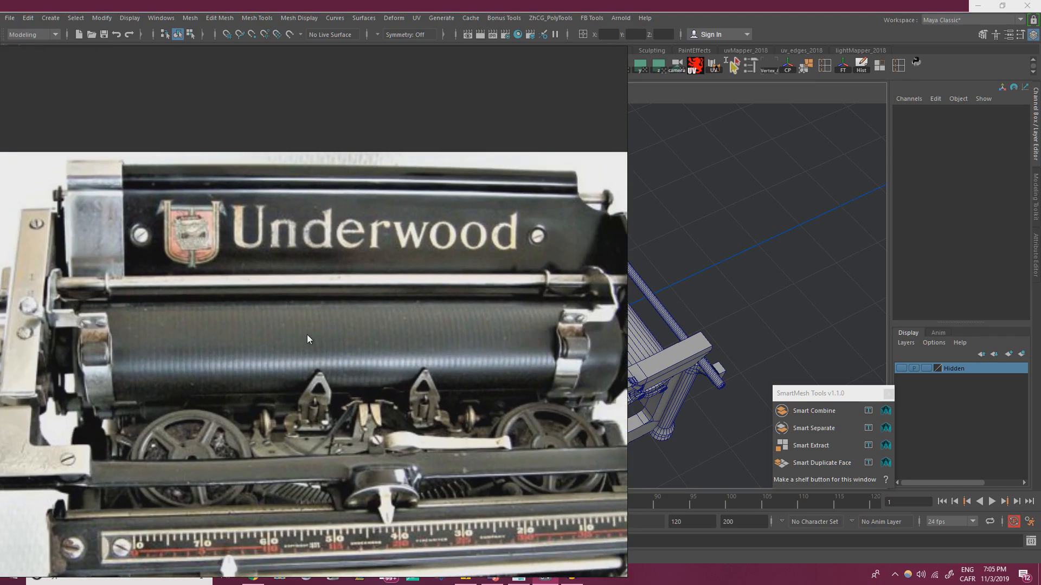
- Compare the modelled roller with the reference photo, moving the reference window off and back over the viewport
right_drag(307, 333, 0, 320)
alt+drag(451, 260, 487, 287)
scroll(485, 288, up, 3)
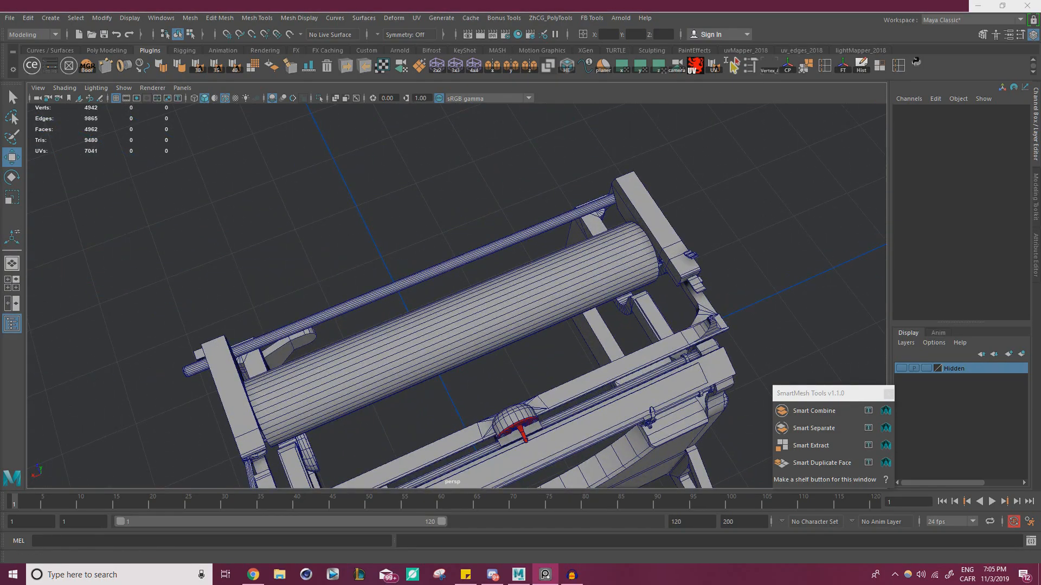
right_drag(0, 293, 588, 283)
scroll(444, 270, down, 2)
right_drag(518, 278, 487, 272)
scroll(577, 317, up, 3)
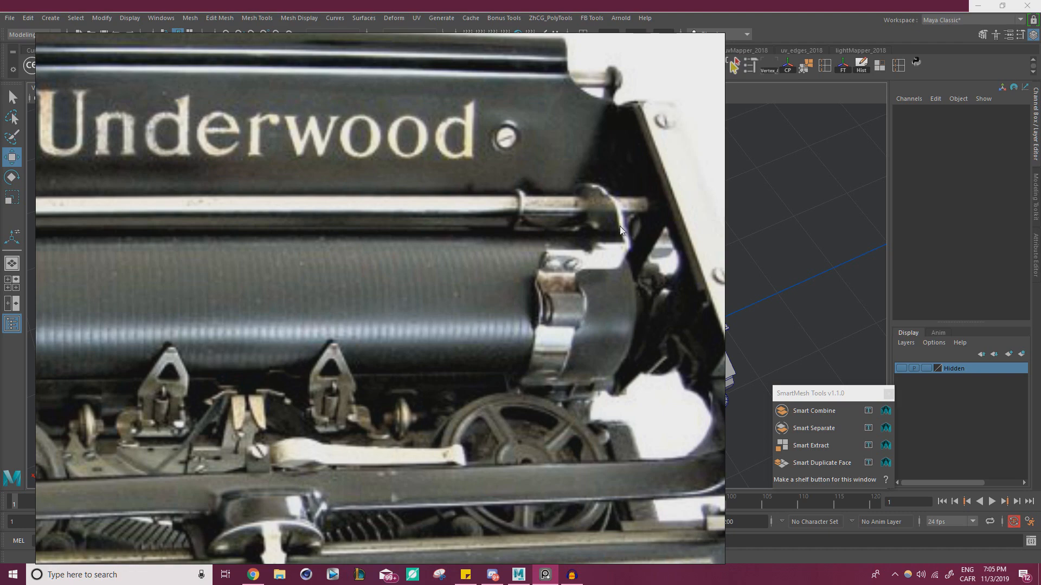
right_drag(584, 336, 675, 336)
scroll(615, 297, down, 2)
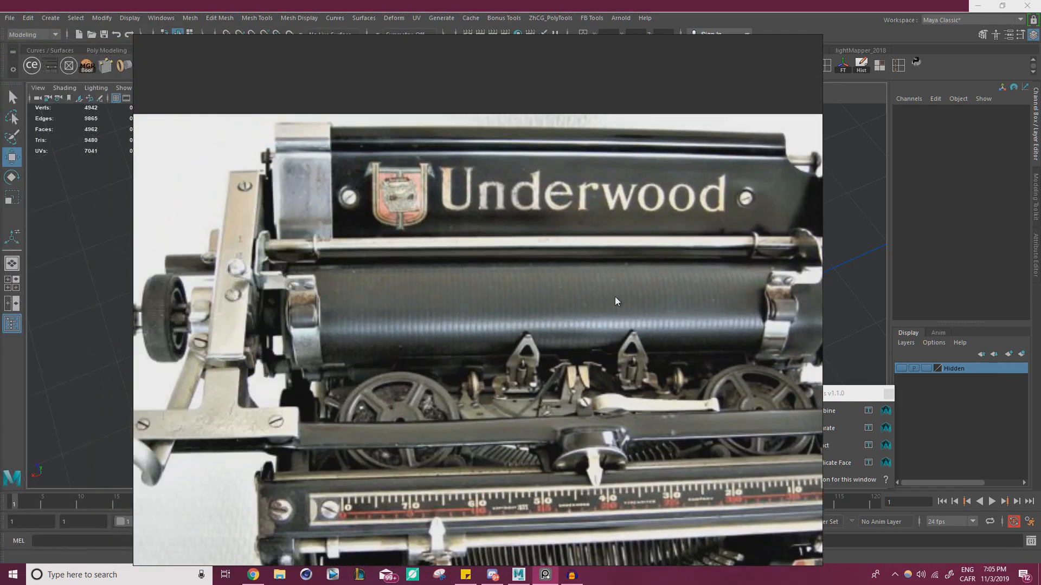
- Check the modelled carriage once more and look through the reference board's photos of other typewriter views
right_drag(484, 319, 0, 282)
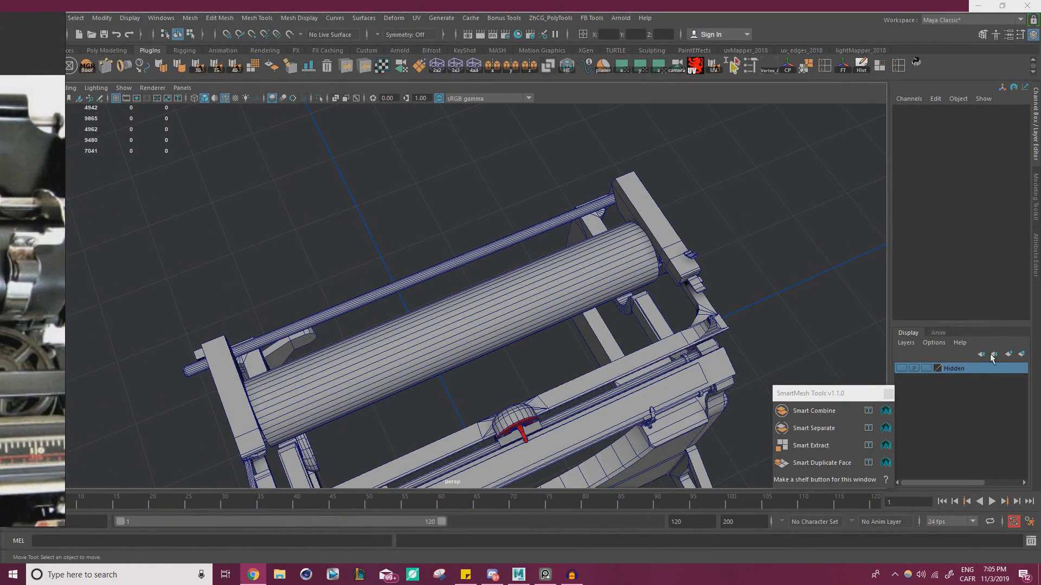
right_drag(0, 325, 623, 300)
scroll(623, 301, down, 5)
middle_drag(623, 296, 351, 326)
middle_drag(895, 203, 497, 322)
middle_drag(634, 281, 643, 162)
middle_drag(765, 211, 353, 184)
middle_drag(671, 275, 943, 299)
middle_drag(494, 195, 744, 527)
middle_drag(609, 239, 750, 395)
scroll(531, 230, down, 4)
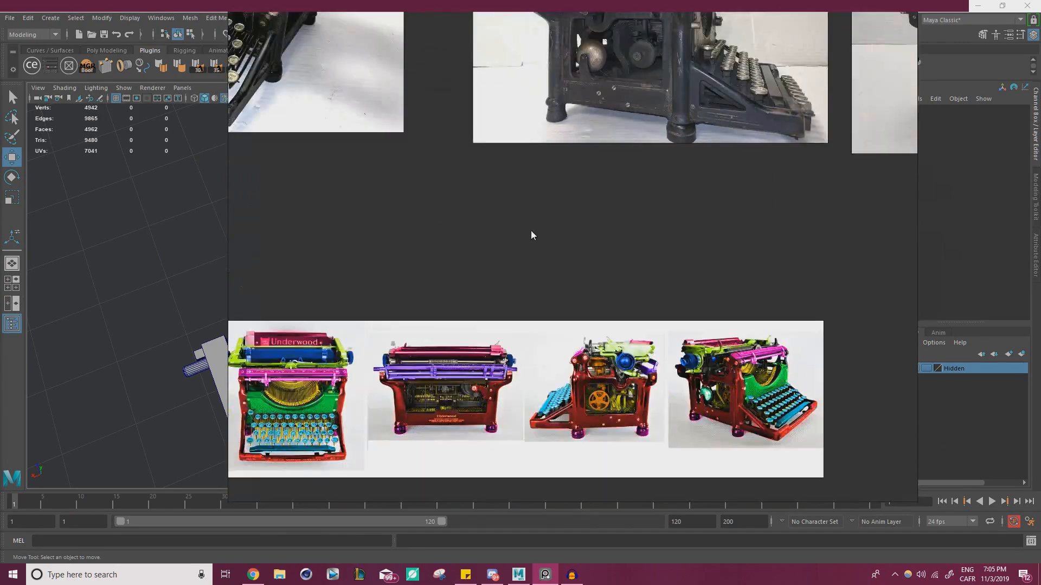
- Examine the side-view reference photo up close around the roller's underside, knob and side bracket
middle_drag(531, 229, 559, 412)
scroll(577, 248, up, 8)
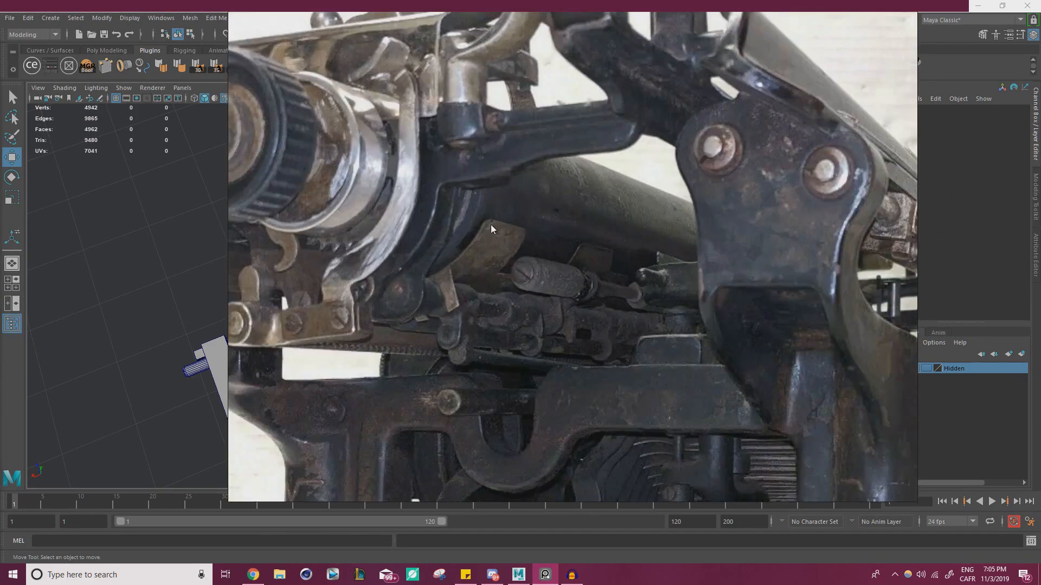
scroll(491, 228, up, 2)
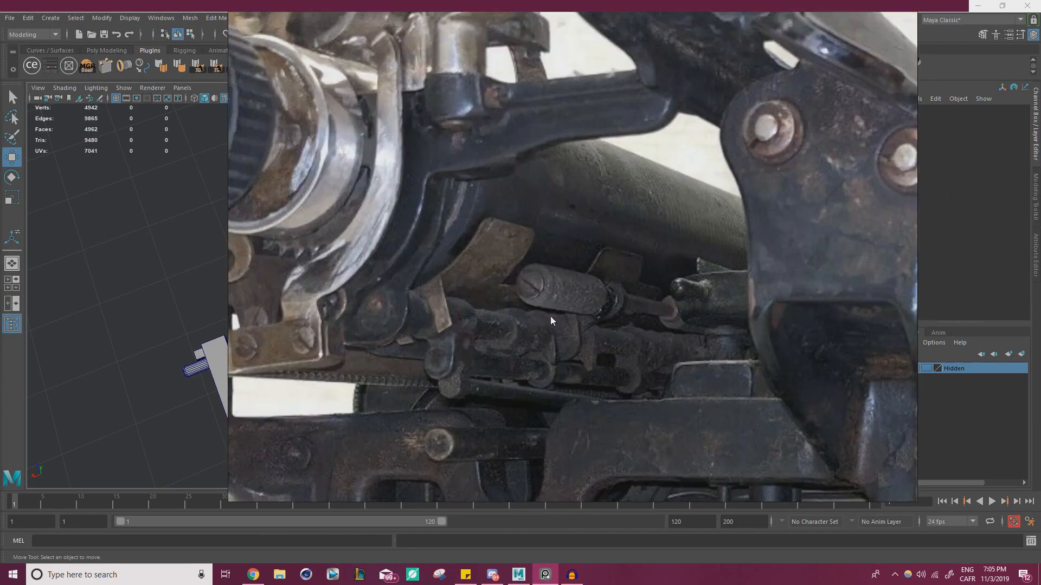
- Look at the worn typewriter photos on the reference board for the roller's turning knobs and side plates
scroll(474, 277, down, 8)
middle_drag(474, 278, 1019, 281)
middle_drag(553, 170, 532, 314)
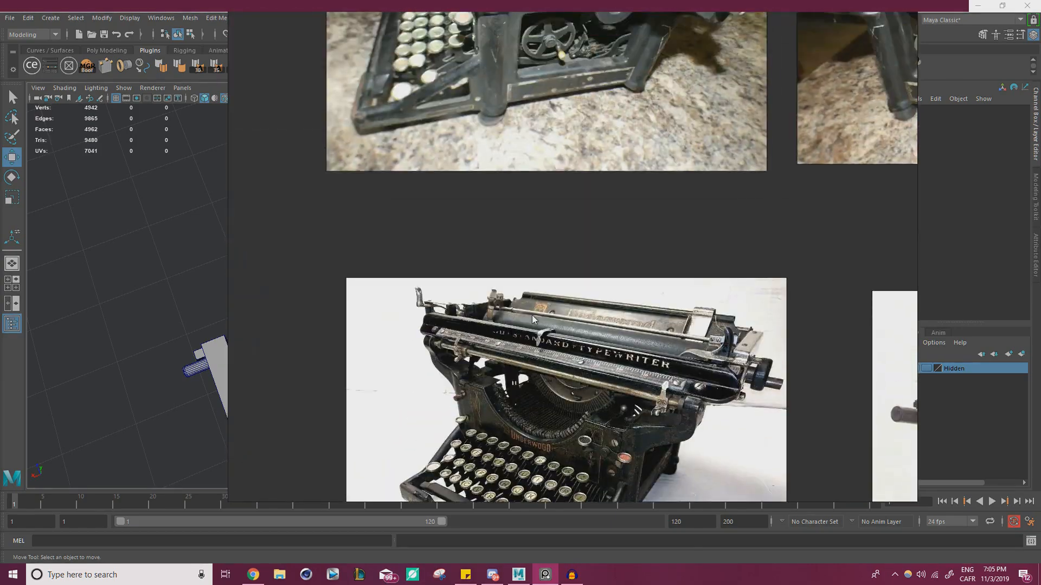
middle_drag(659, 87, 605, 373)
scroll(565, 164, up, 5)
middle_drag(885, 209, 474, 223)
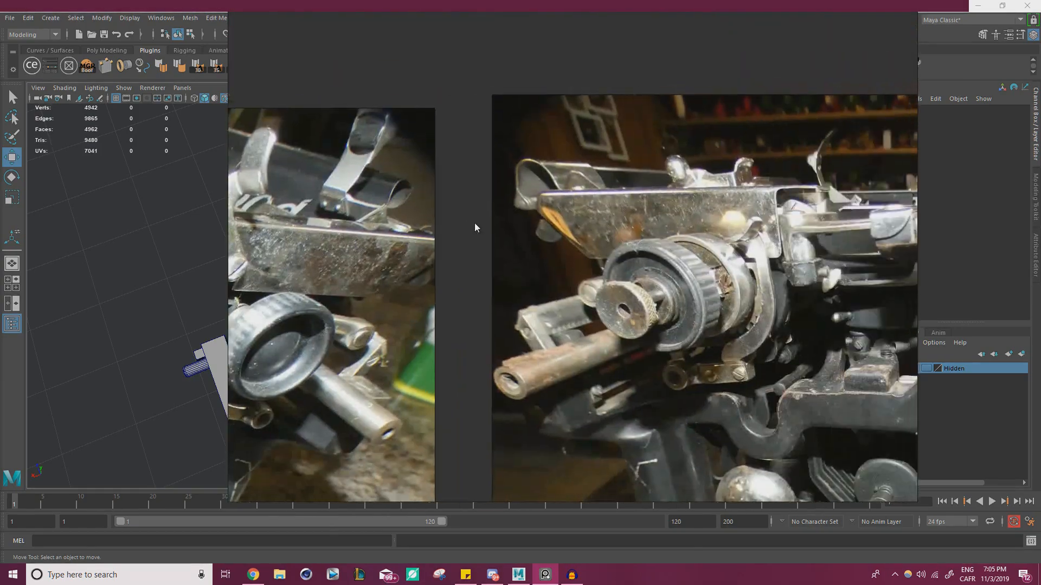
middle_drag(333, 226, 696, 238)
- Browse the reference board to the Mr & Mrs Vintage photo and examine its roller and chrome end clip
scroll(517, 243, down, 7)
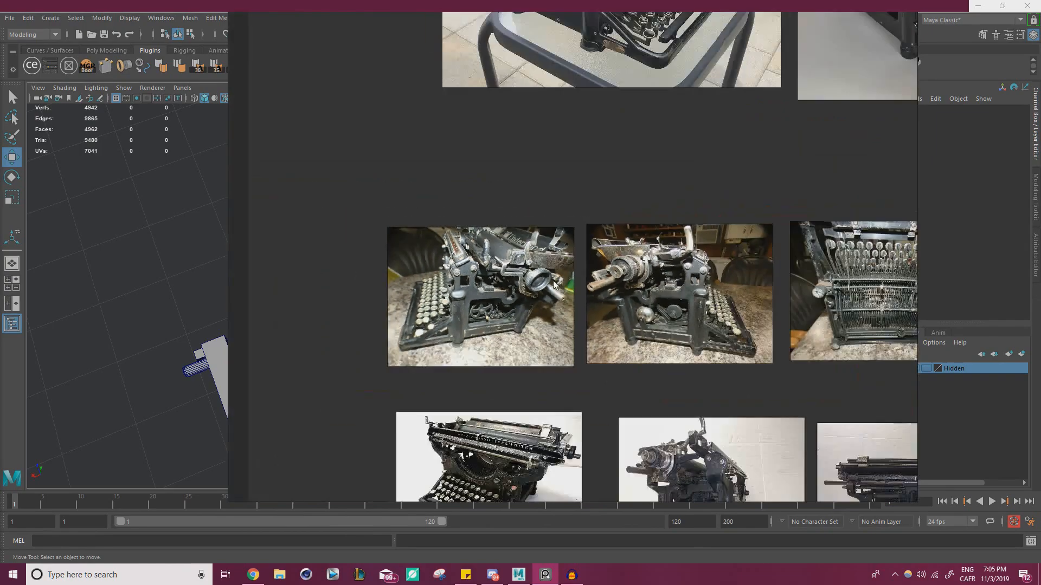
middle_drag(757, 266, 516, 233)
middle_drag(845, 226, 590, 239)
scroll(590, 244, down, 10)
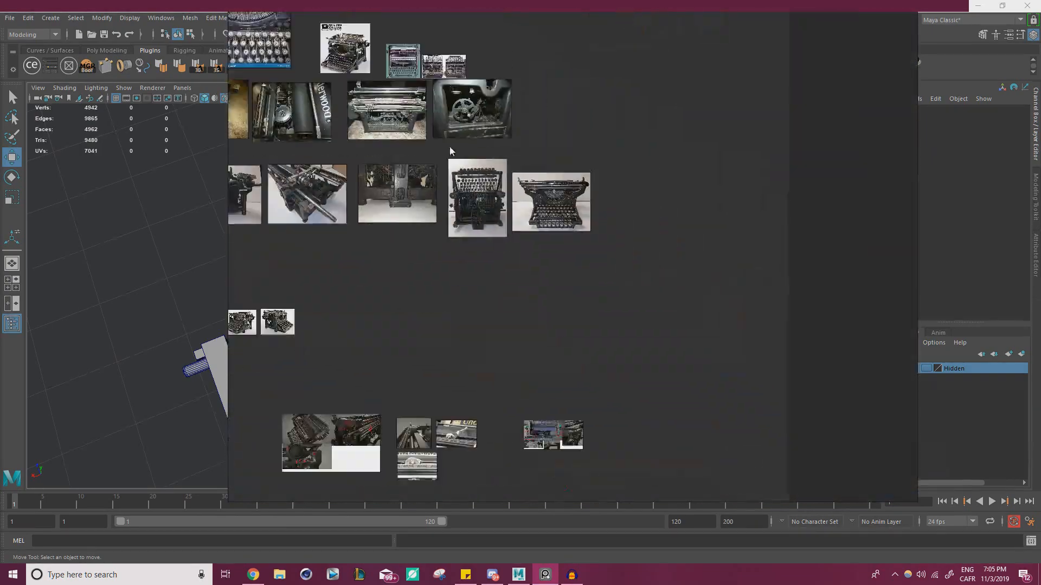
middle_drag(295, 89, 749, 195)
middle_drag(603, 131, 529, 64)
middle_drag(723, 346, 664, 151)
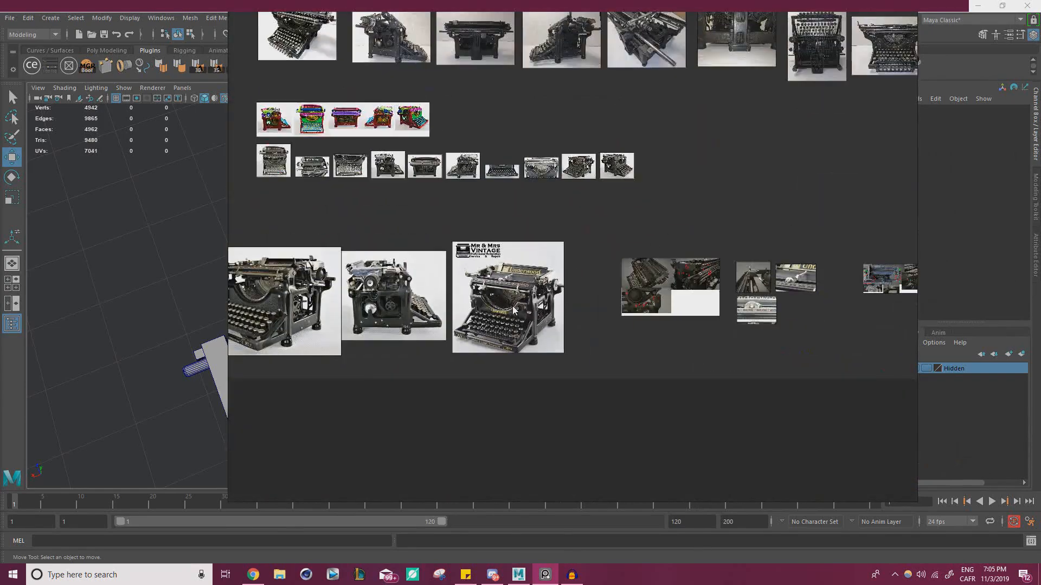
scroll(514, 310, up, 10)
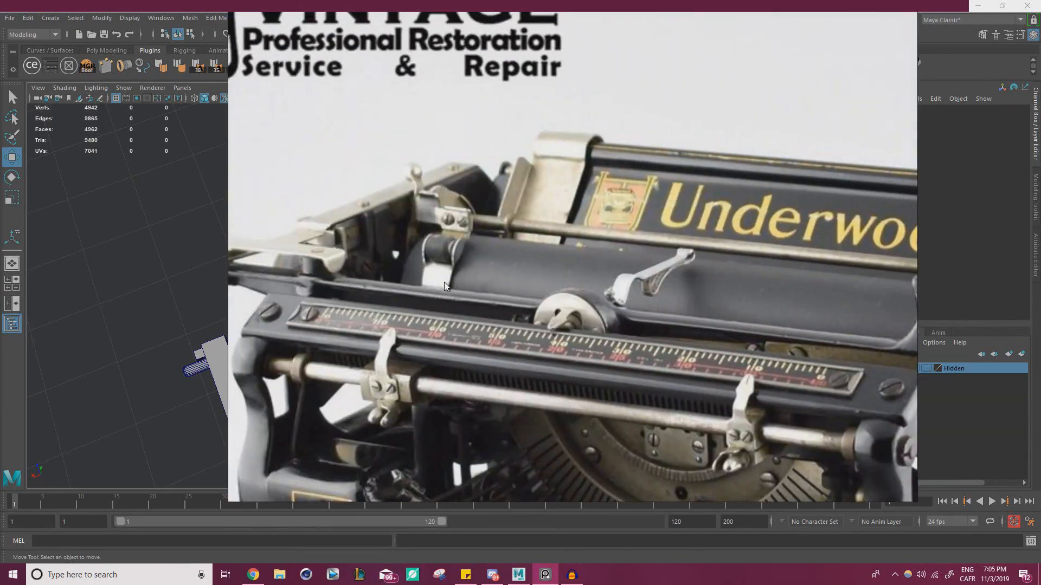
- Return across the reference board to the Underwood photo taken from above the roller and zoom in on its bracket
scroll(441, 271, down, 5)
middle_drag(408, 235, 699, 225)
middle_drag(336, 236, 678, 240)
middle_drag(421, 228, 694, 244)
scroll(613, 229, down, 3)
scroll(613, 229, down, 3)
middle_drag(781, 239, 452, 208)
middle_drag(668, 209, 445, 206)
middle_drag(529, 207, 715, 288)
middle_drag(544, 119, 625, 269)
scroll(626, 269, up, 10)
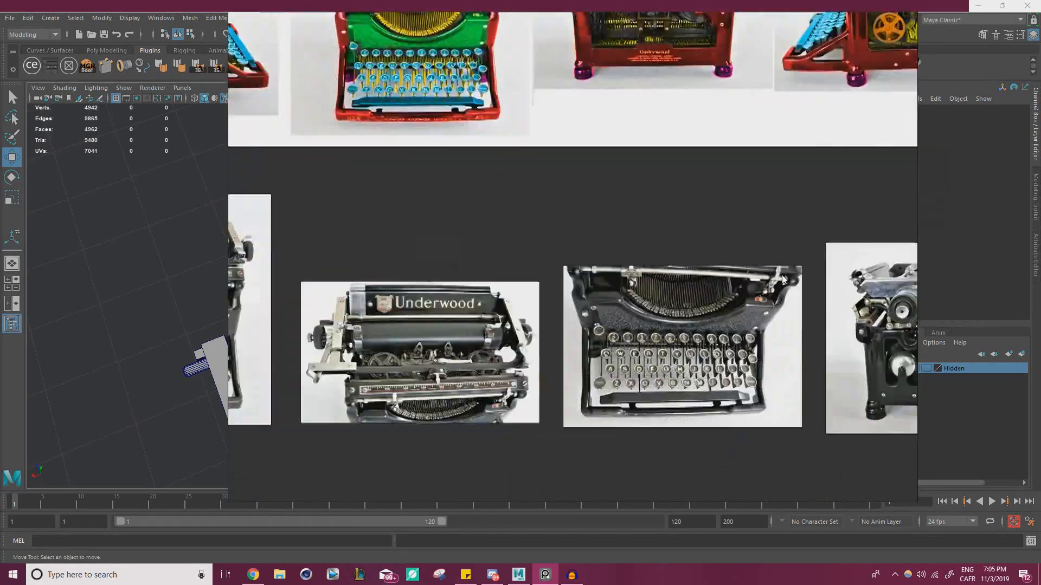
middle_drag(459, 255, 502, 258)
scroll(487, 324, up, 6)
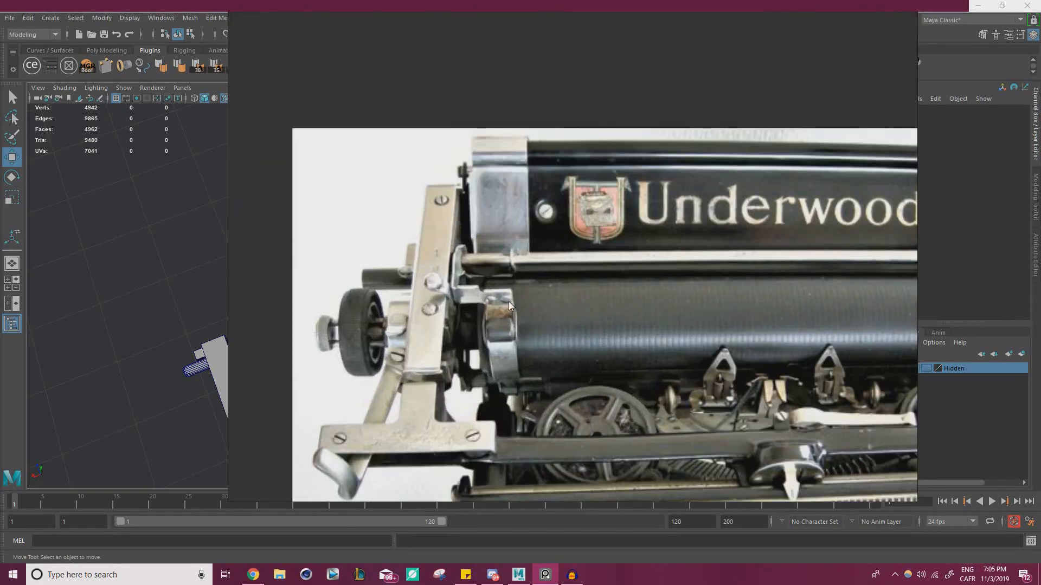
- Examine the roller's ends, chrome clips and side plates in the overhead Underwood photo
scroll(444, 214, down, 1)
middle_drag(601, 318, 564, 208)
scroll(423, 209, up, 2)
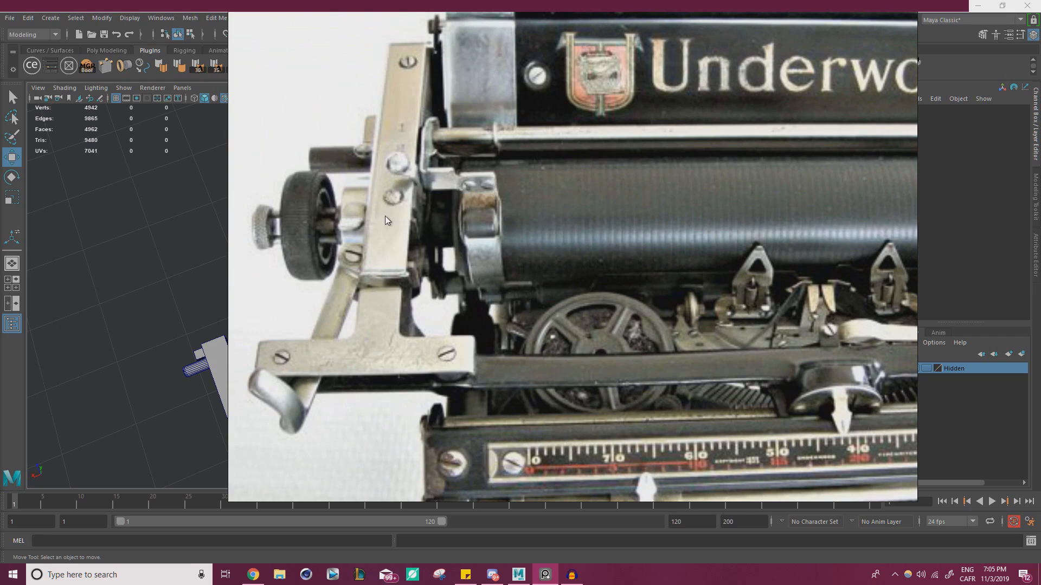
scroll(428, 162, down, 5)
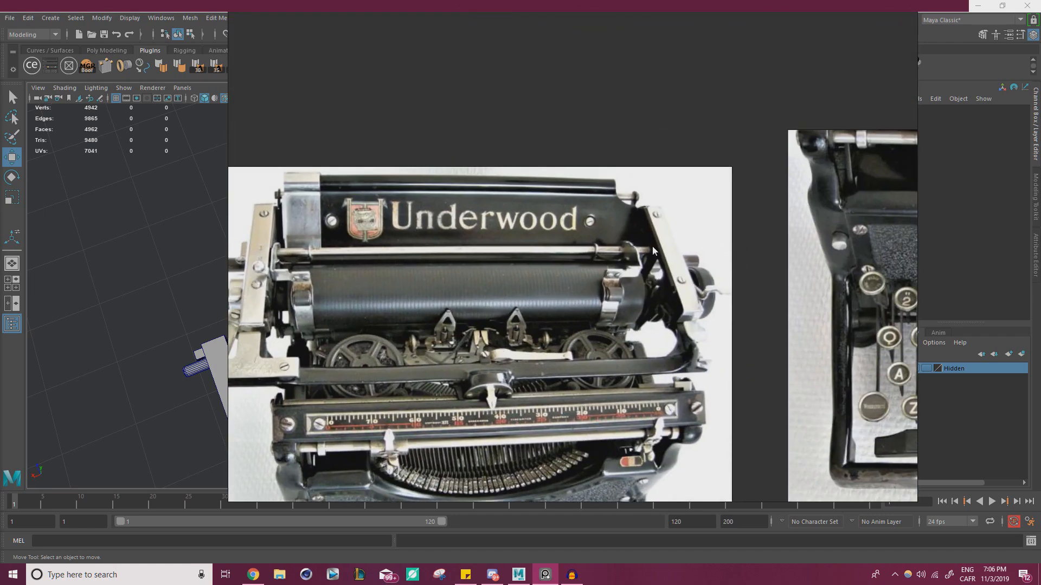
scroll(469, 251, down, 1)
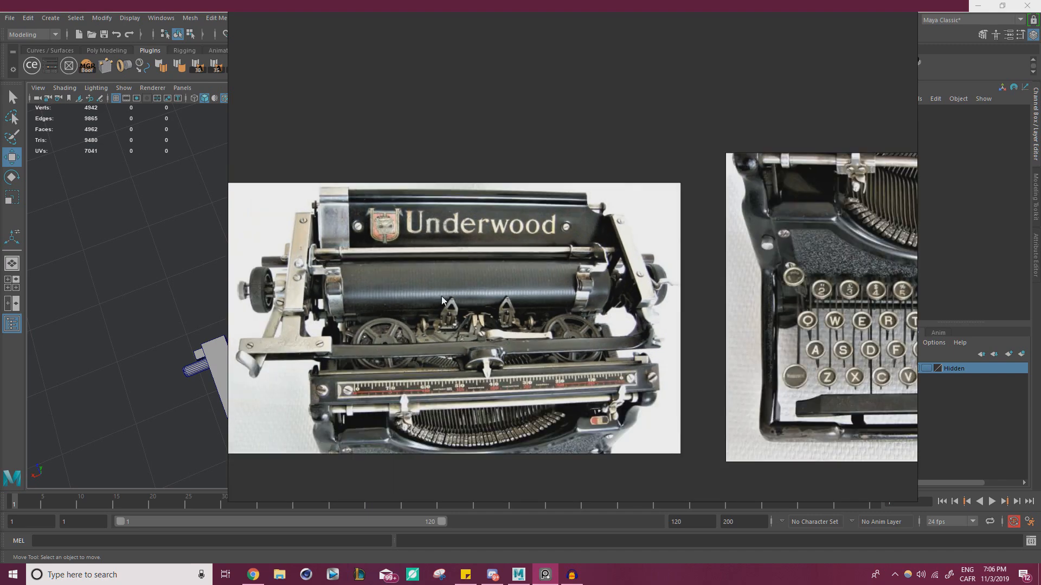
scroll(375, 291, up, 5)
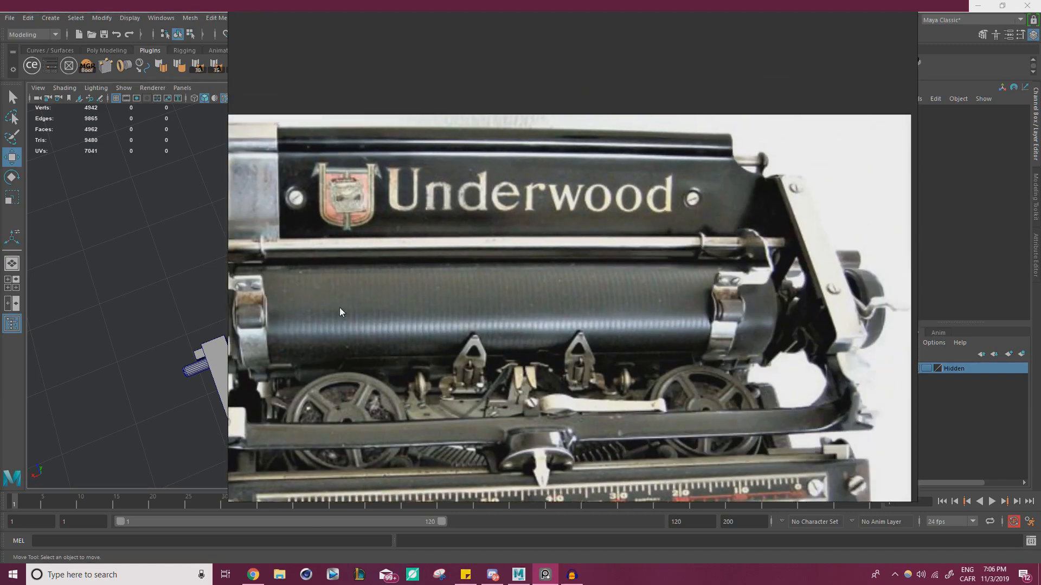
middle_drag(339, 307, 607, 284)
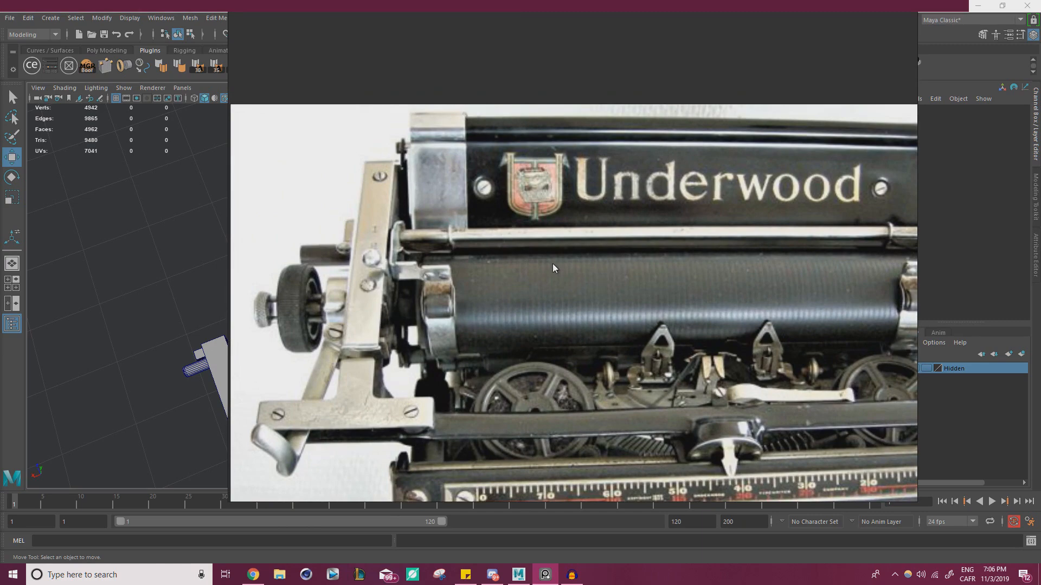
middle_drag(478, 277, 402, 262)
scroll(642, 235, down, 5)
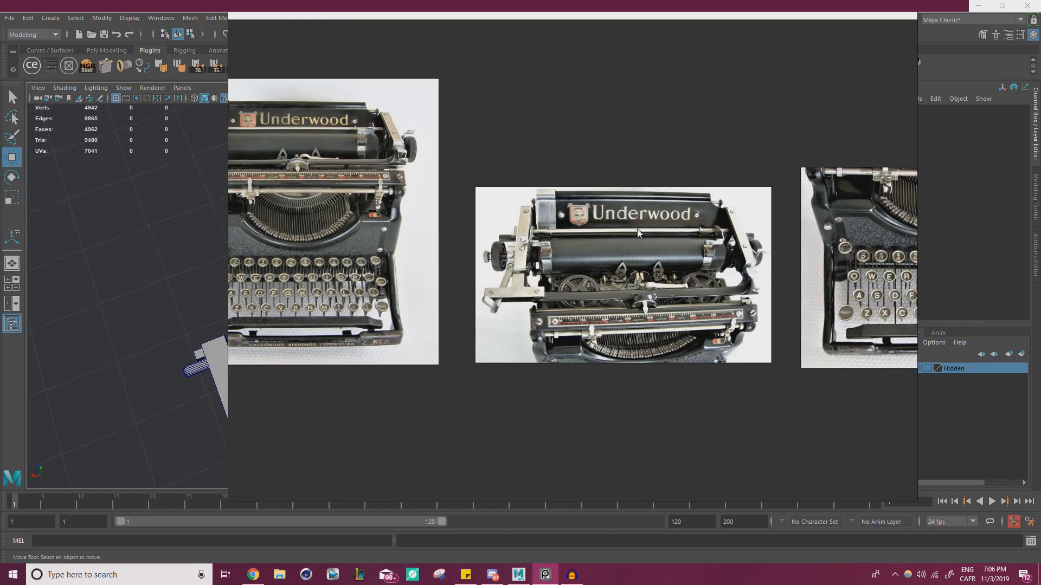
- Browse the reference board for the Underwood photo taken outdoors on the stone paving
middle_drag(733, 76, 600, 543)
scroll(641, 258, down, 4)
scroll(639, 257, down, 2)
middle_drag(642, 184, 474, 433)
middle_drag(722, 192, 396, 198)
scroll(396, 198, up, 1)
middle_drag(730, 246, 236, 191)
scroll(623, 172, down, 5)
middle_drag(622, 174, 620, 359)
scroll(237, 140, up, 4)
scroll(542, 315, up, 5)
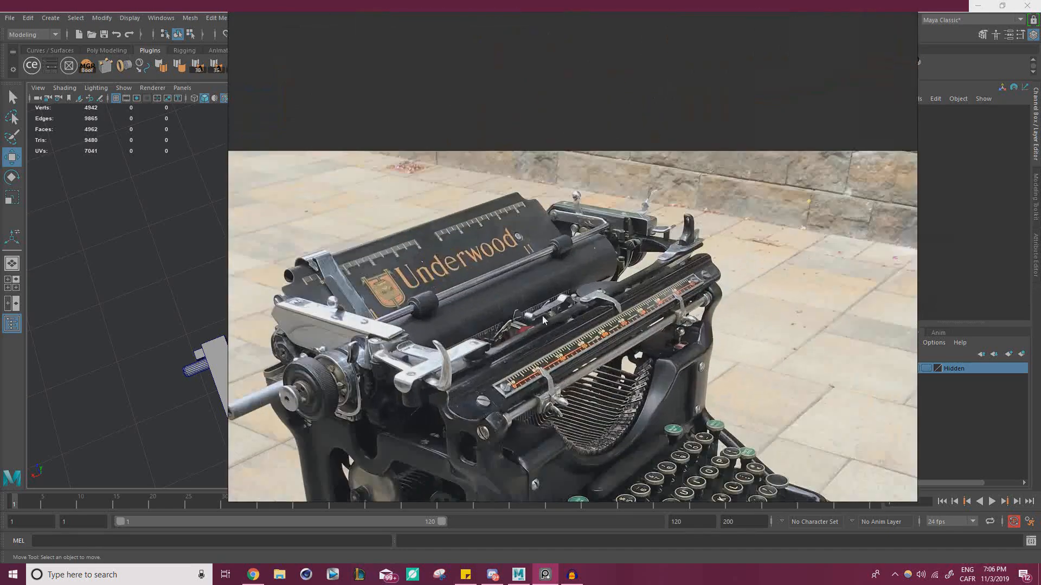
- Examine the roller and paper rod up close in the outdoor photo and look at a neighbouring reference
scroll(640, 249, up, 2)
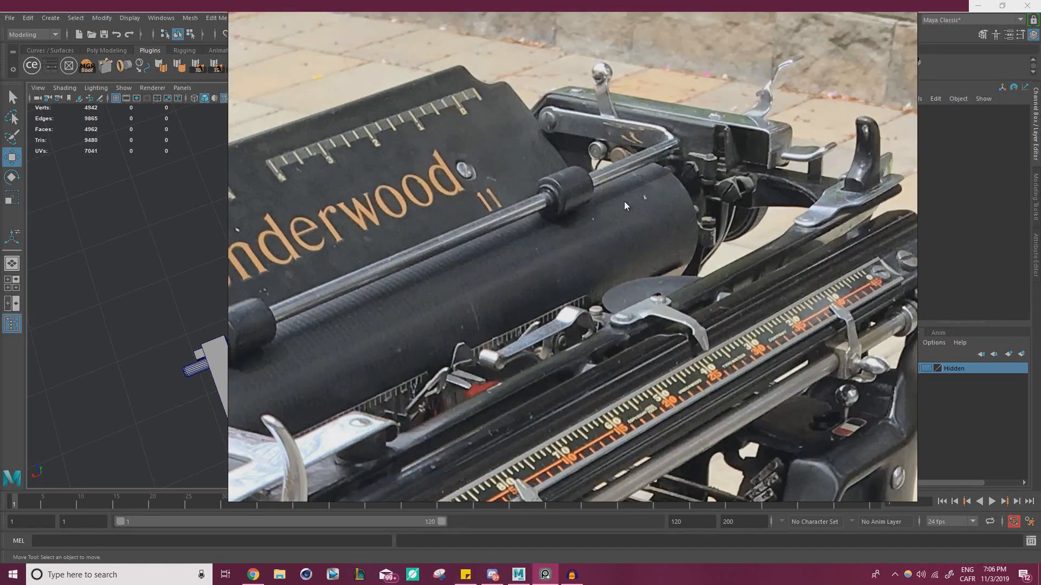
scroll(660, 269, down, 5)
middle_drag(743, 249, 497, 217)
scroll(551, 211, down, 2)
scroll(498, 217, up, 4)
scroll(592, 183, up, 6)
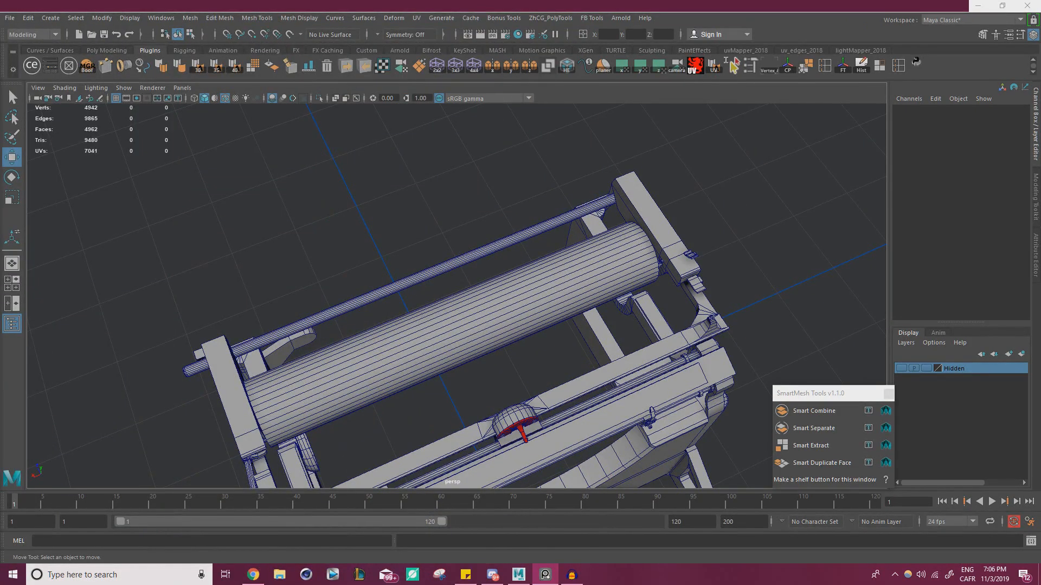
- Select the carriage roller and insert an edge loop close to its end beside the side plate
alt+drag(381, 254, 512, 239)
click(448, 257)
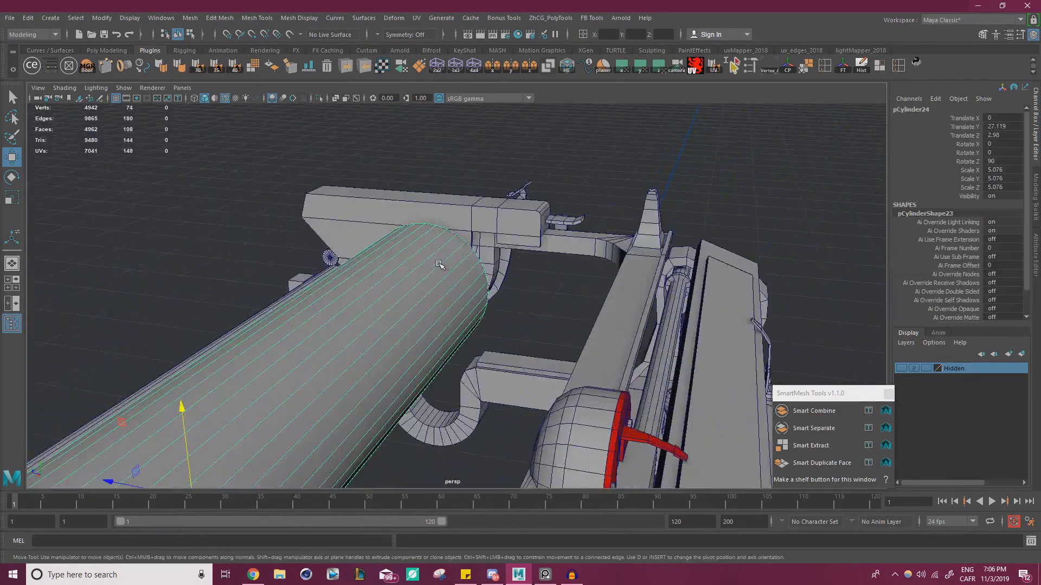
alt+drag(442, 264, 515, 250)
alt+middle_drag(515, 249, 580, 288)
alt+right_drag(580, 287, 595, 300)
alt+drag(595, 300, 558, 305)
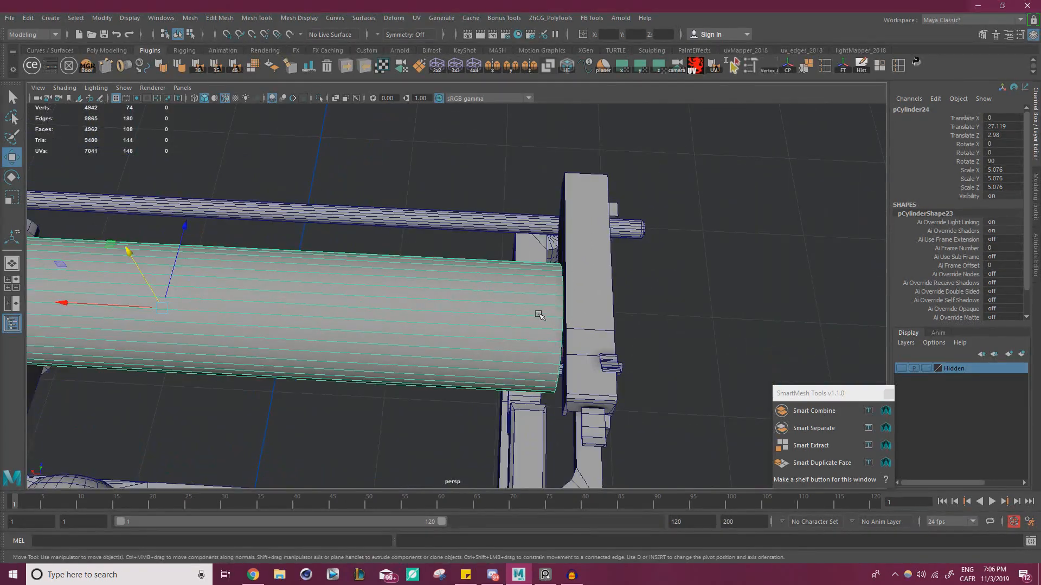
shift+right_drag(545, 312, 528, 320)
drag(529, 316, 534, 310)
key(w)
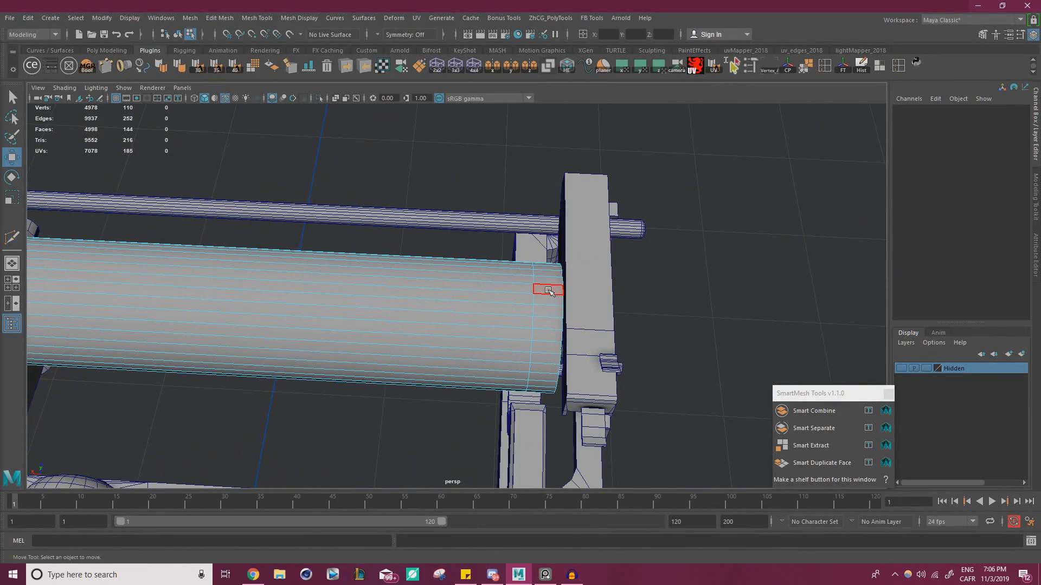
- Duplicate a strip of five adjoining faces from the narrow band at the roller's end as a separate mesh
right_drag(548, 263, 546, 292)
alt+drag(547, 290, 553, 277)
click(552, 279)
shift+click(555, 293)
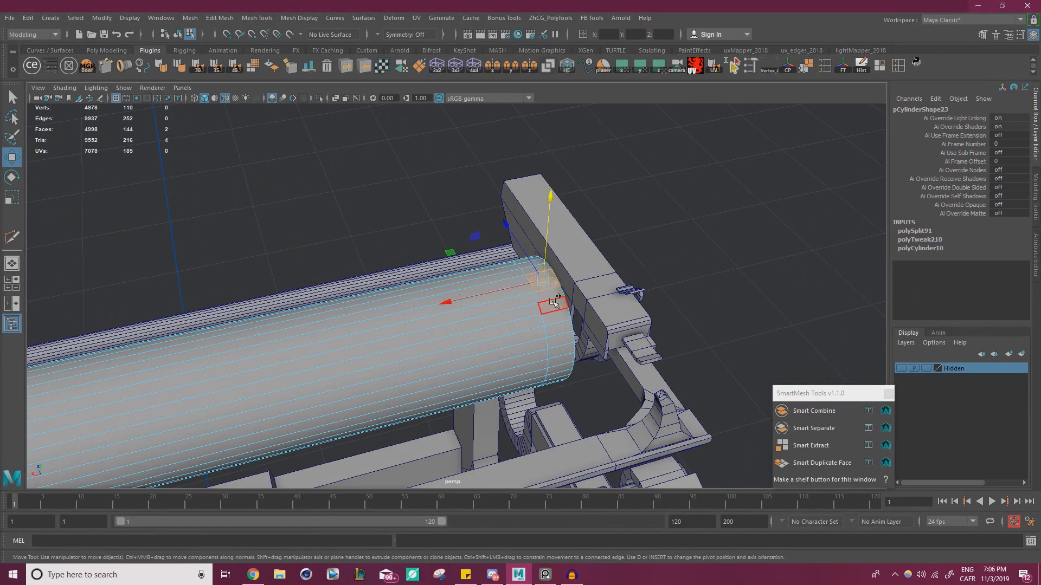
shift+click(558, 306)
shift+click(558, 318)
click(812, 461)
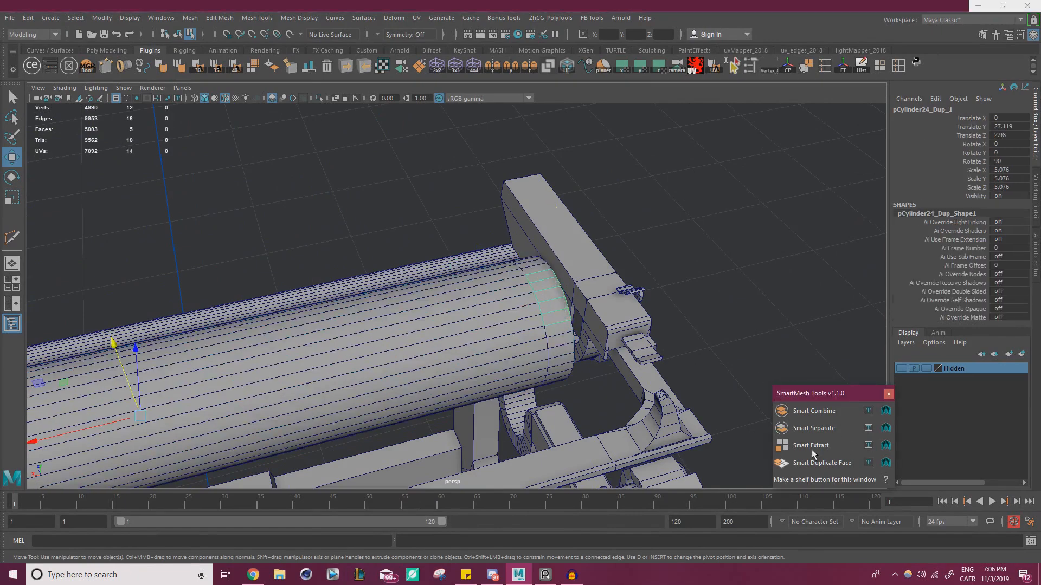
- Extrude the duplicated face strip to a thickness of 1.5 and delete the resulting piece
alt+drag(680, 328, 629, 295)
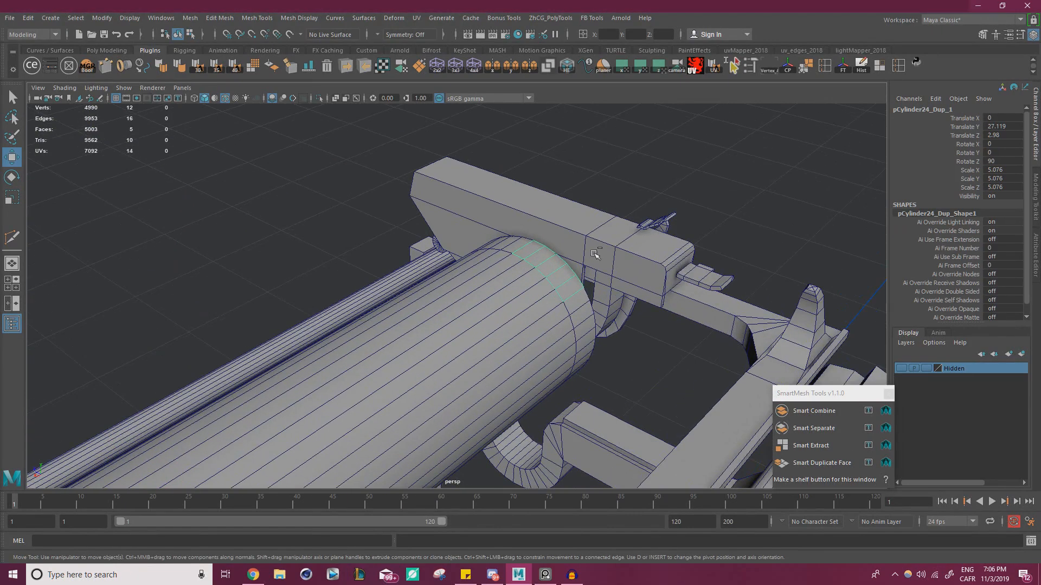
key(ctrl+e)
drag(606, 123, 613, 120)
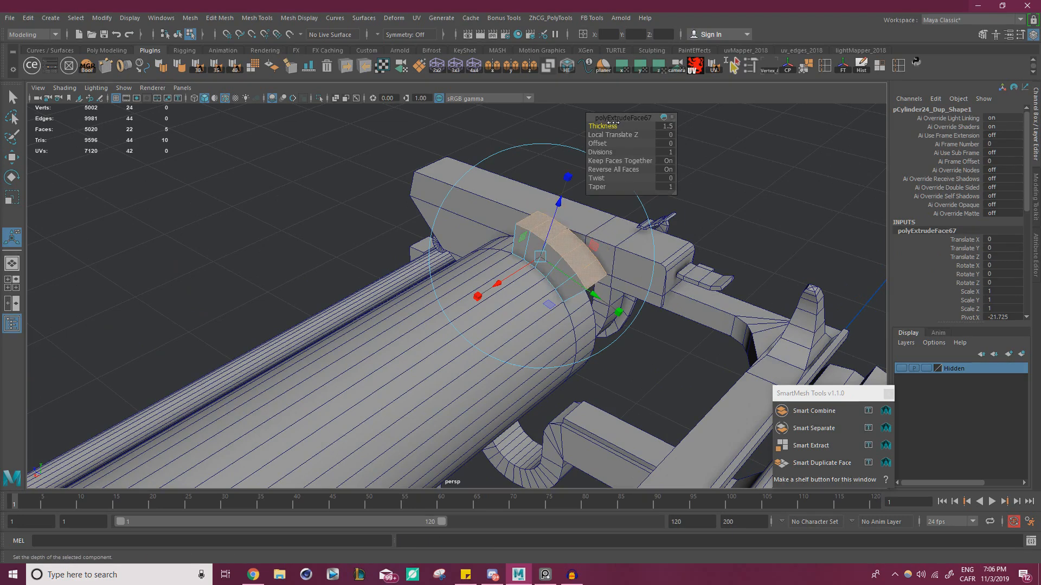
key(w)
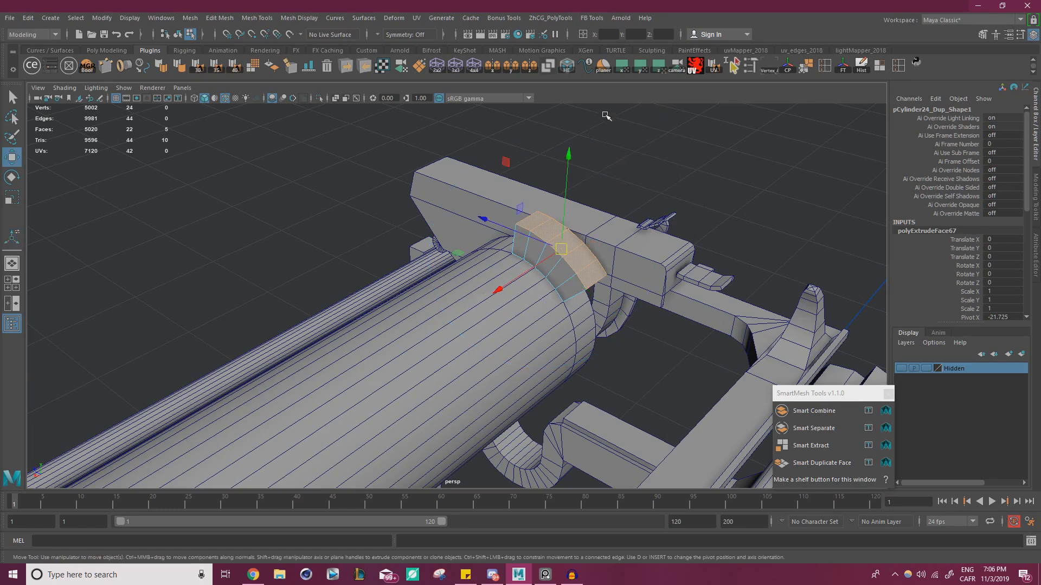
key(F8)
key(Delete)
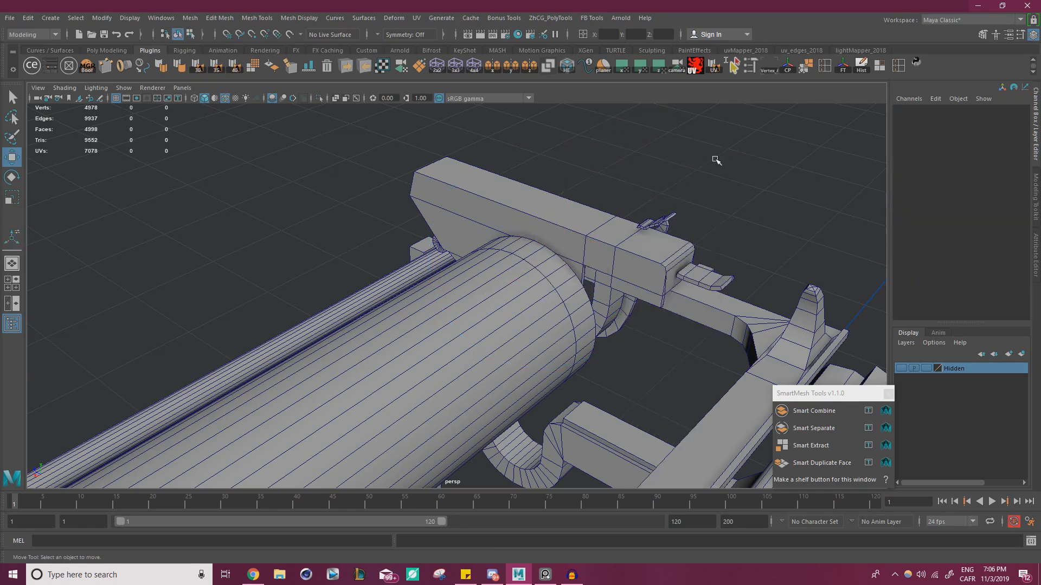
- Undo the clip attempt step by step, back to the roller without its extra edge loop
key(ctrl+z)
key(ctrl+z)
key(ctrl+z)
key(ctrl+z)
key(ctrl+z)
key(ctrl+z)
key(ctrl+z)
key(ctrl+z)
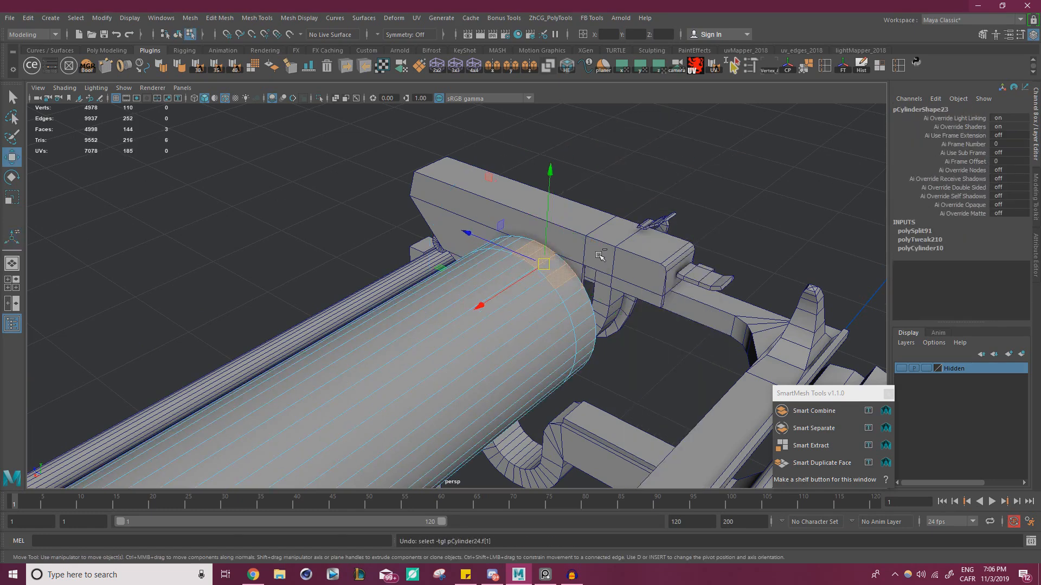
key(ctrl+z)
key(ctrl+z)
- Select the carriage roller as an object and try to scale it along its length
alt+right_drag(600, 255, 374, 250)
alt+middle_drag(374, 250, 474, 205)
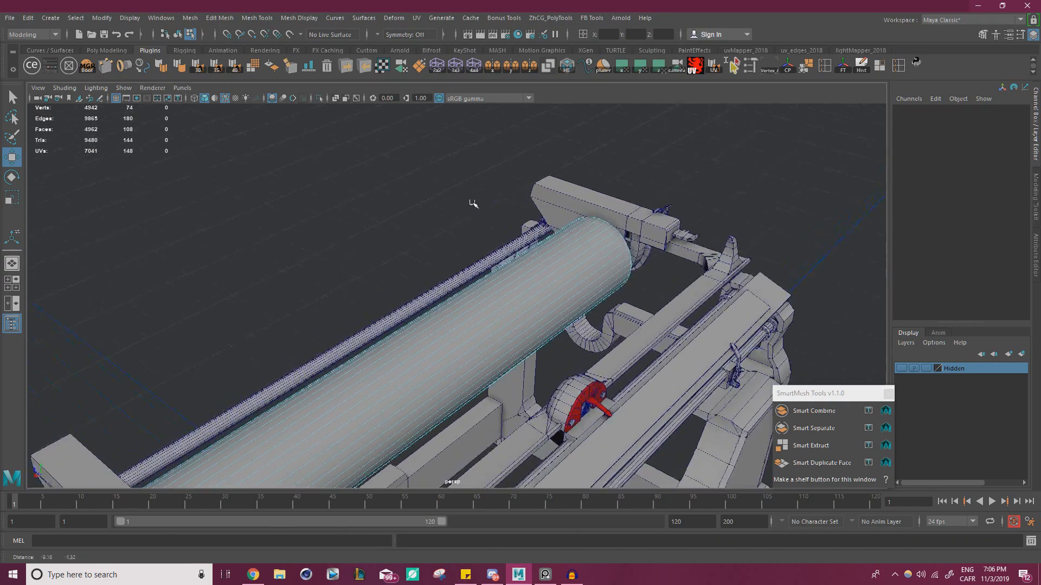
alt+right_drag(602, 232, 211, 260)
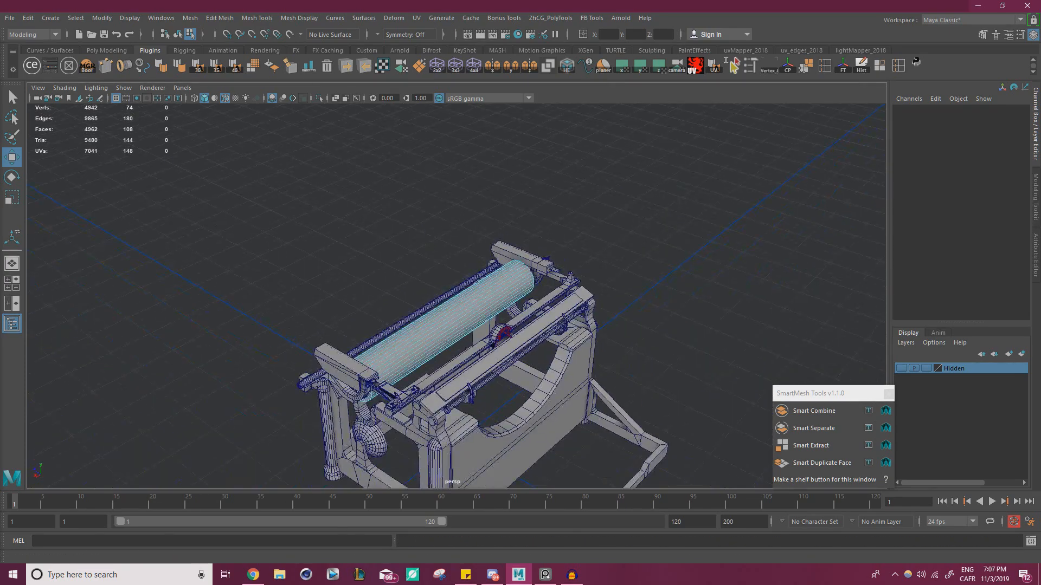
right_drag(459, 262, 508, 247)
click(509, 241)
click(493, 319)
key(r)
scroll(581, 343, up, 4)
scroll(581, 342, up, 3)
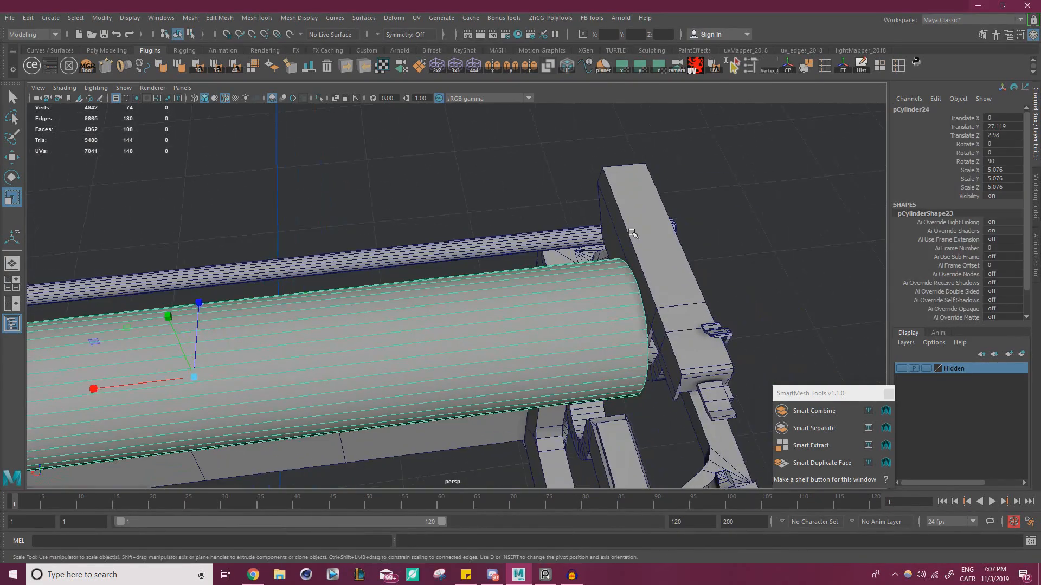
click(279, 342)
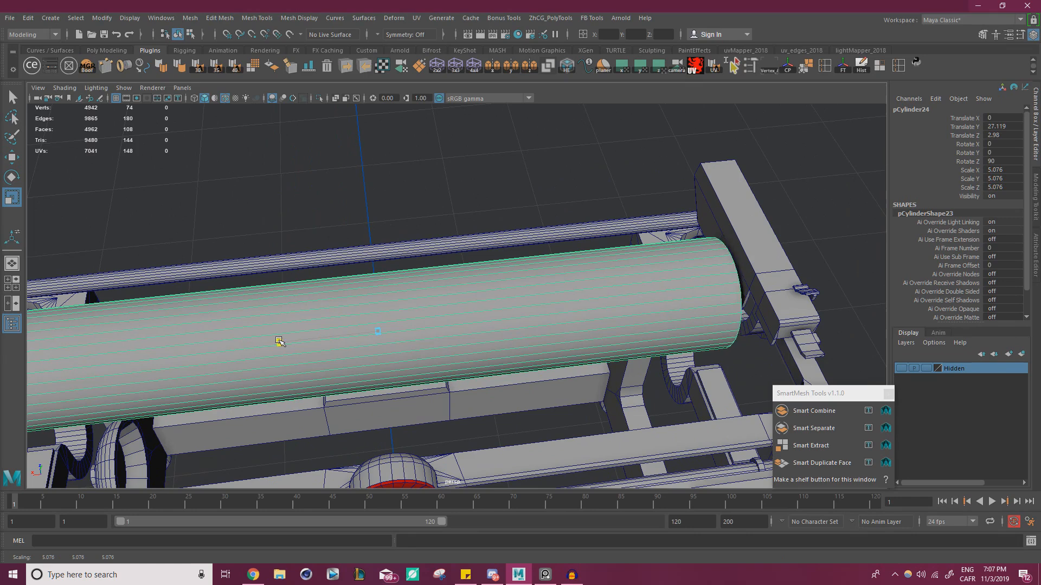
alt+drag(279, 342, 365, 307)
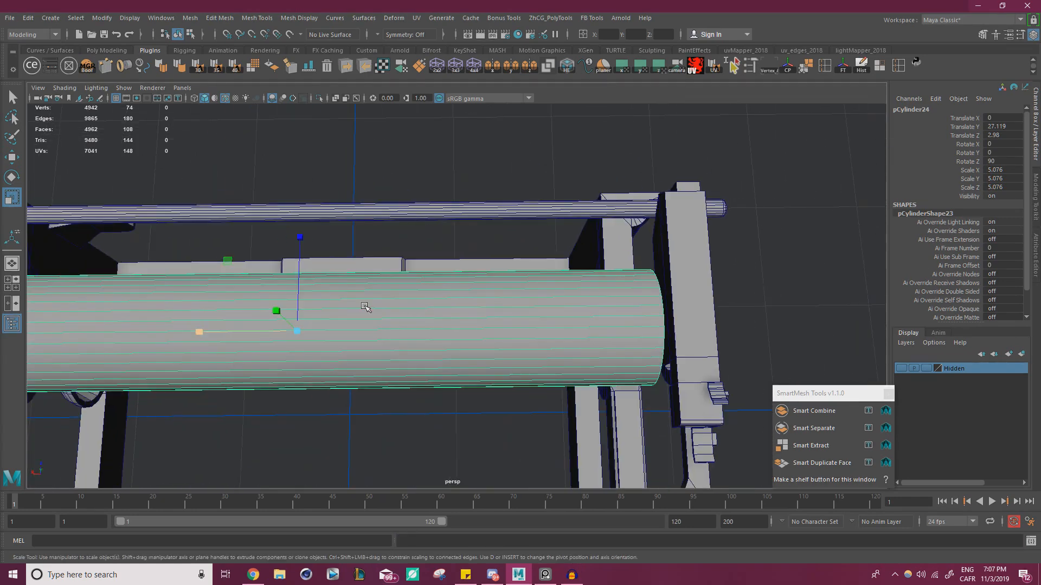
click(200, 334)
alt+drag(202, 333, 567, 245)
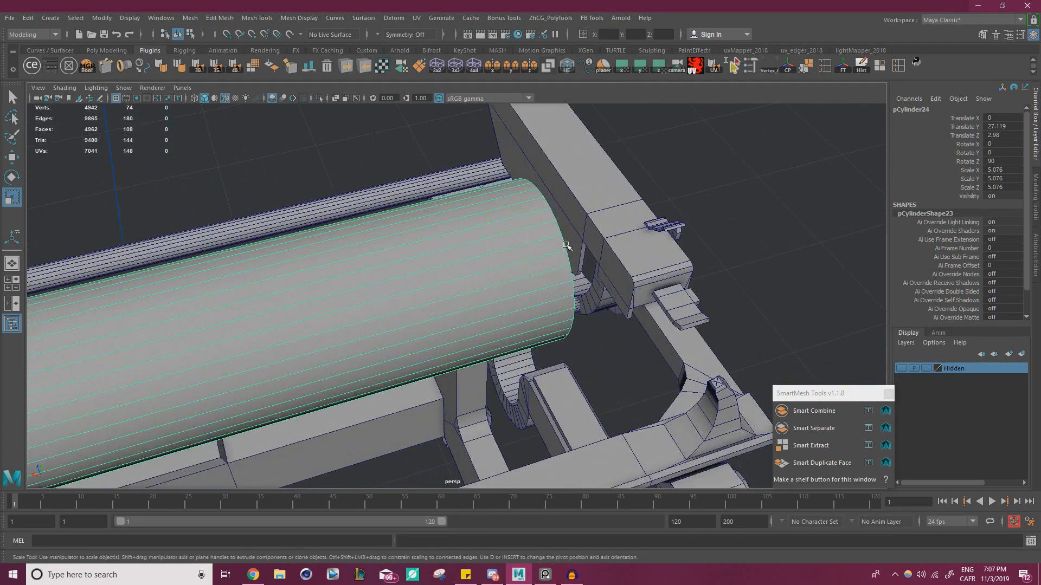
alt+drag(341, 327, 483, 283)
key(ctrl+z)
- Switch to the reference board and examine the photos of the carriage roller's end and the chrome clip curving around it
alt+right_drag(540, 296, 163, 306)
alt+middle_drag(163, 307, 348, 295)
key(alt+Tab)
scroll(22, 324, down, 5)
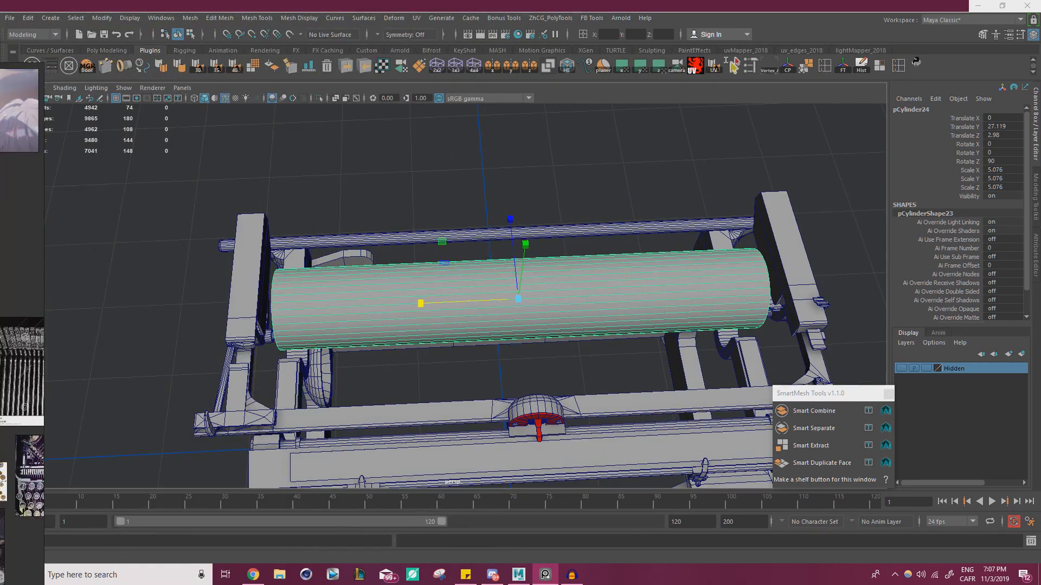
scroll(21, 324, up, 10)
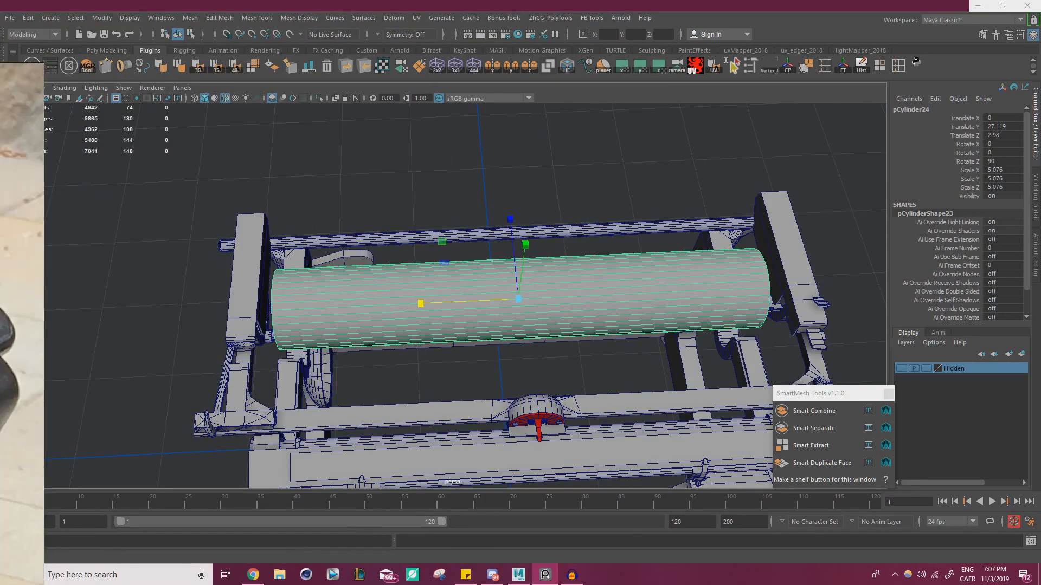
right_drag(0, 285, 401, 296)
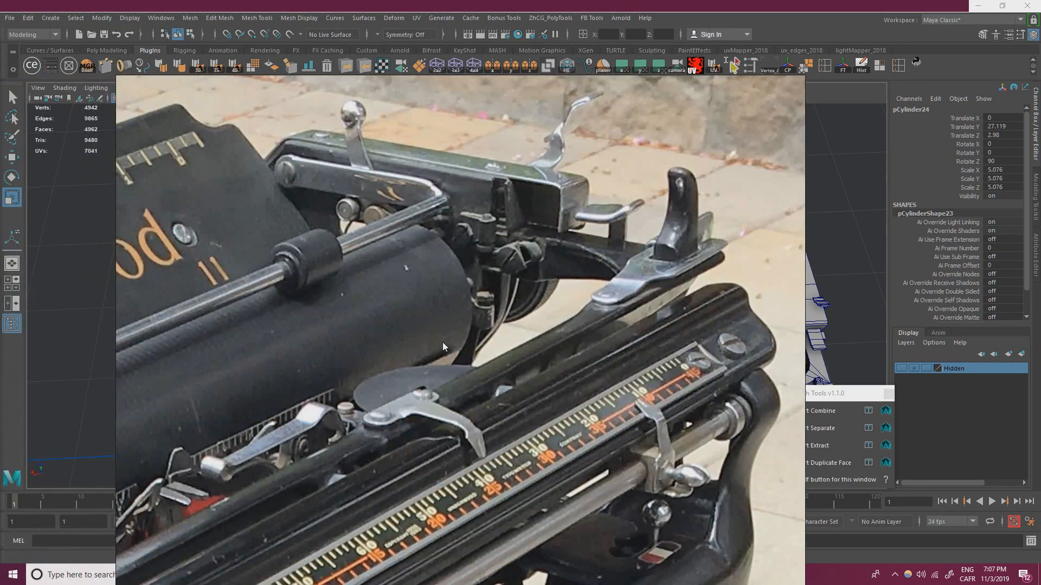
right_drag(453, 259, 0, 285)
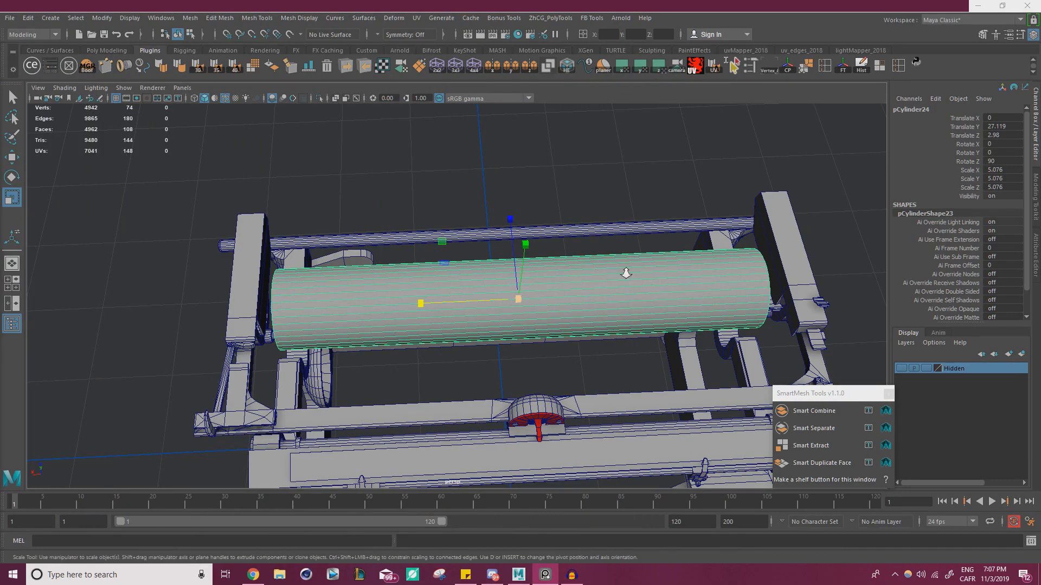
scroll(625, 273, up, 10)
alt+drag(360, 271, 428, 298)
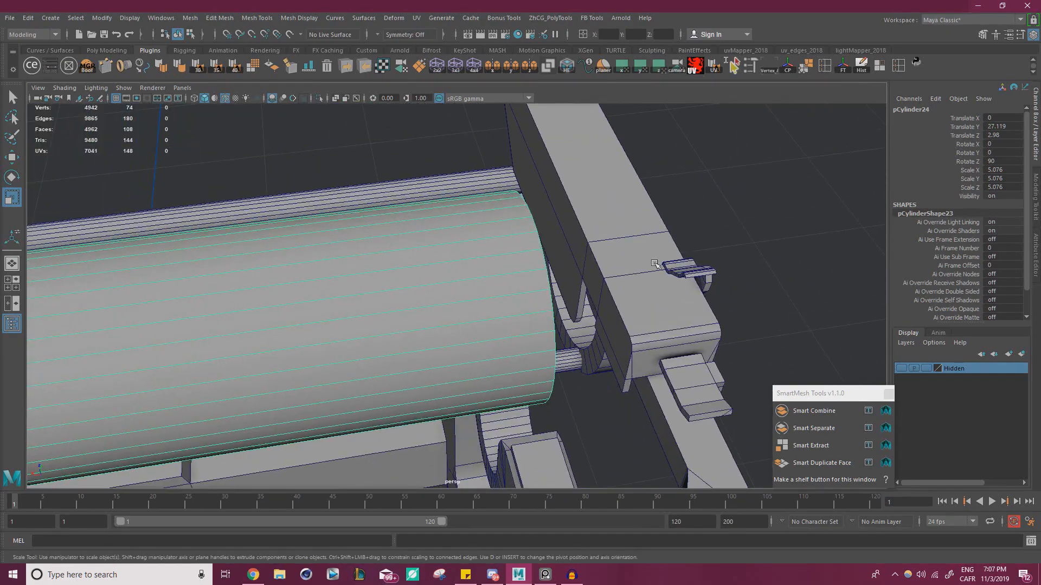
right_drag(0, 200, 334, 197)
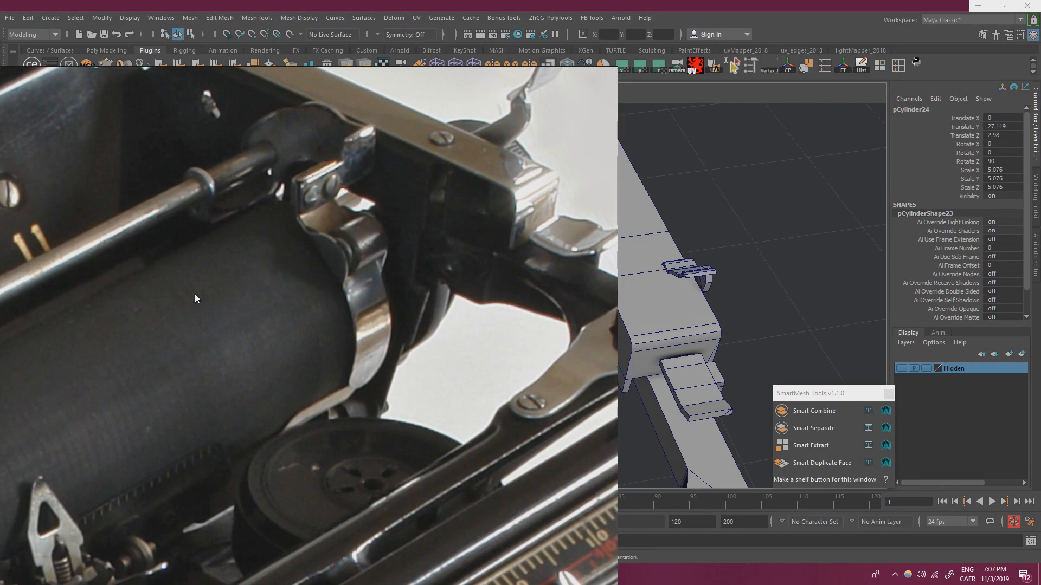
scroll(374, 378, up, 2)
middle_drag(374, 379, 351, 360)
right_drag(278, 397, 0, 401)
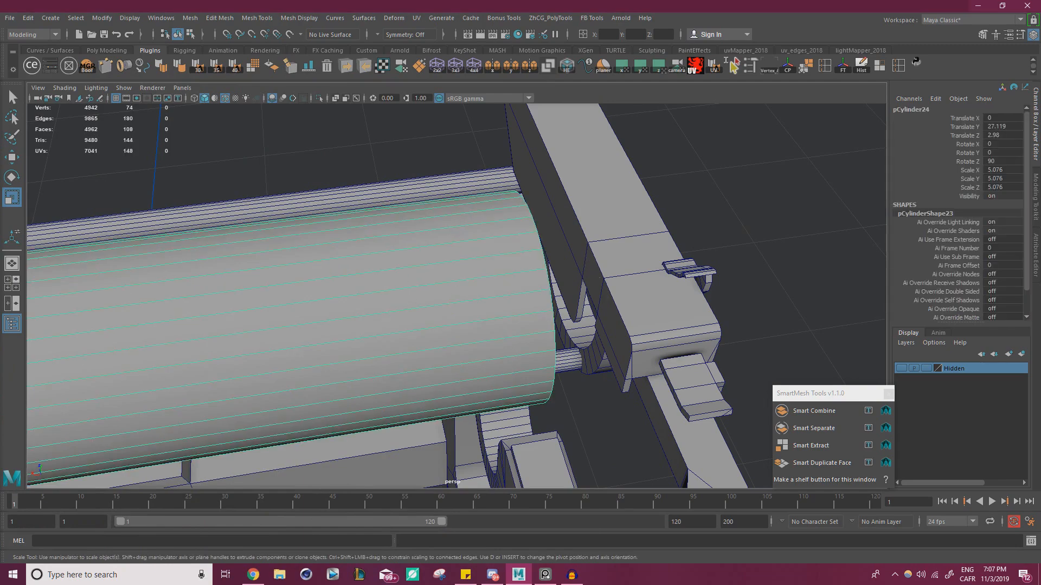
key(alt+Tab)
click(721, 209)
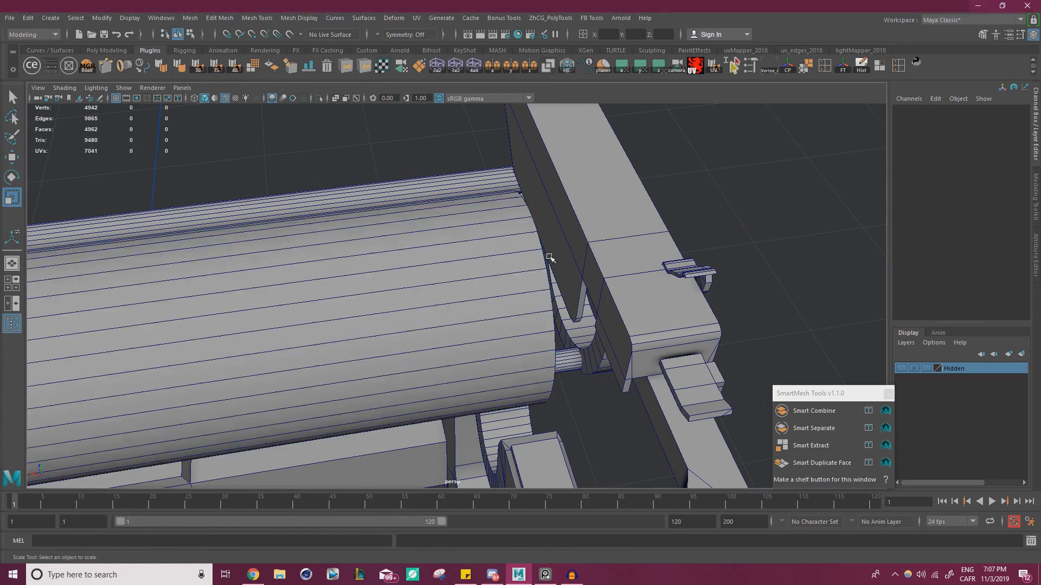
- Select the carriage roller and insert an edge loop around it near the end beside the side plate
click(422, 277)
mouse_move(422, 277)
alt+mouse_down()
mouse_move(400, 279)
mouse_move(418, 278)
alt+mouse_up()
alt+right_drag(418, 277, 254, 269)
mouse_move(253, 270)
alt+mouse_down()
mouse_move(182, 271)
mouse_move(254, 260)
alt+mouse_up()
drag(105, 323, 111, 325)
click(730, 235)
alt+middle_drag(564, 271, 471, 269)
alt+right_drag(472, 269, 567, 281)
click(438, 286)
alt+drag(438, 285, 371, 266)
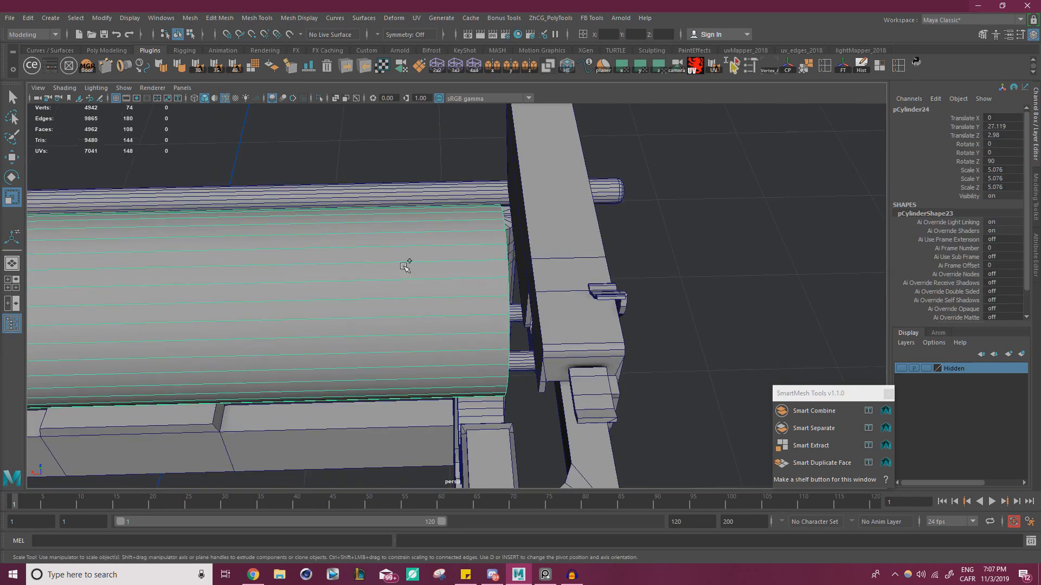
key(ctrl+shift+x)
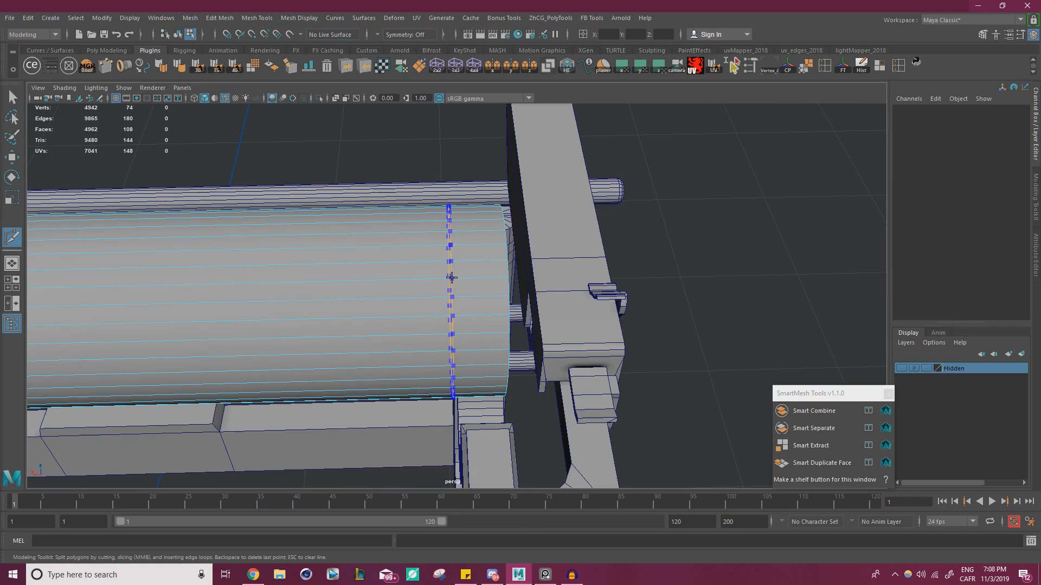
ctrl+click(452, 277)
- Select the new edge loop and adjust its position along the roller's length to match the clip's width in the reference
key(w)
mouse_move(477, 282)
alt+mouse_down()
mouse_move(509, 292)
mouse_move(467, 293)
mouse_move(511, 302)
mouse_move(488, 271)
alt+mouse_up()
double_click(450, 291)
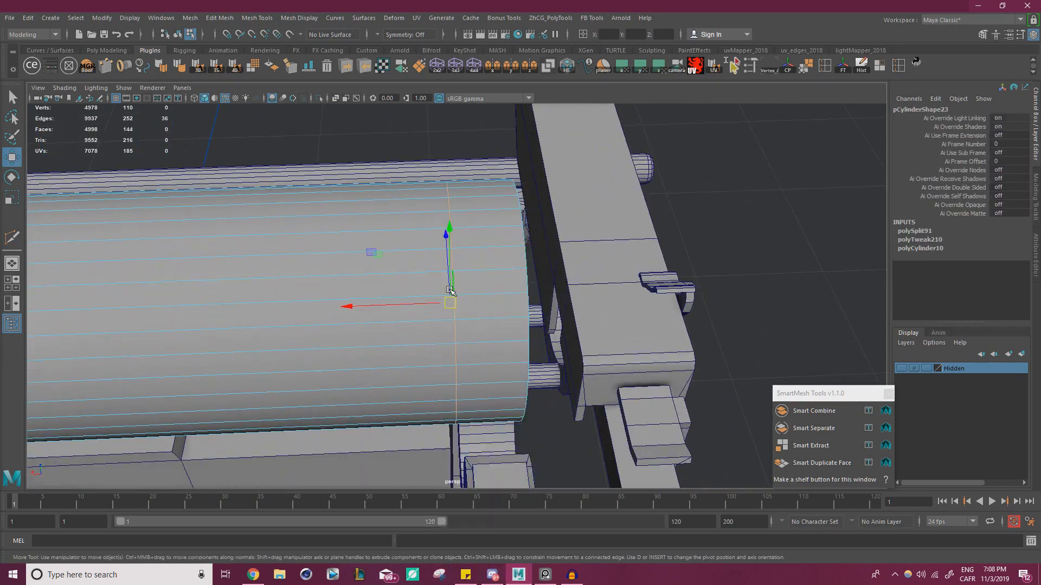
key(alt+Tab)
key(alt+Tab)
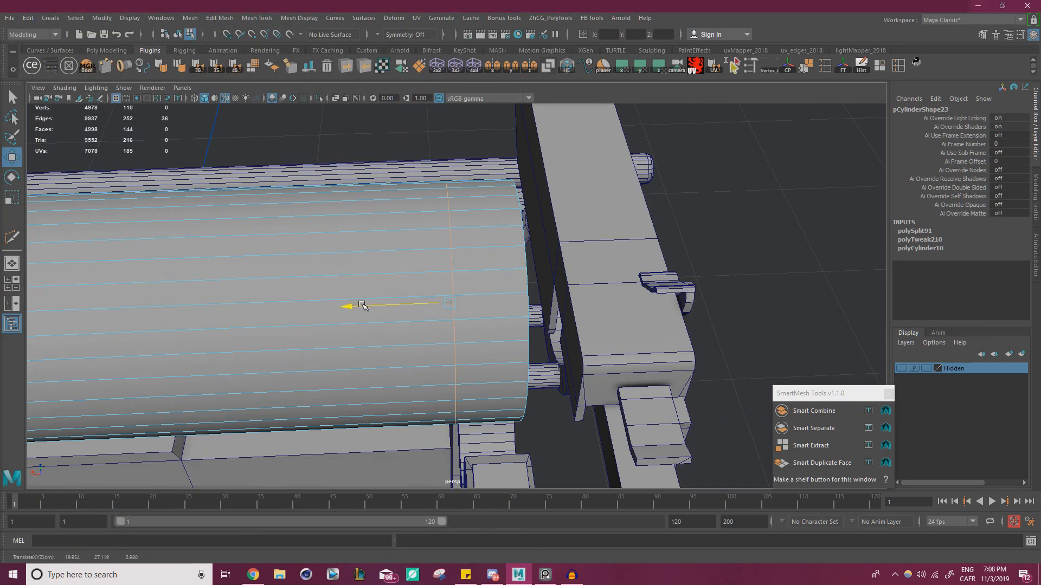
mouse_move(468, 309)
alt+mouse_down()
mouse_move(496, 298)
mouse_move(470, 297)
alt+mouse_up()
click(402, 306)
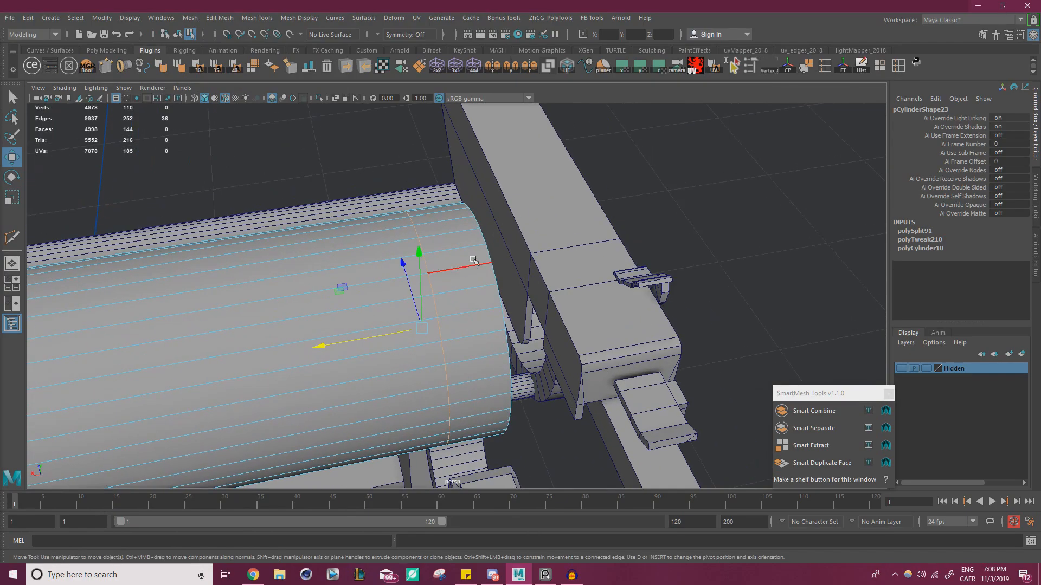
- Select eleven adjoining faces of the band at the roller's end and duplicate them as a separate mesh
right_drag(468, 245, 469, 274)
alt+drag(470, 271, 534, 265)
click(507, 188)
shift+double_click(538, 368)
alt+drag(563, 354, 506, 189)
ctrl+click(558, 380)
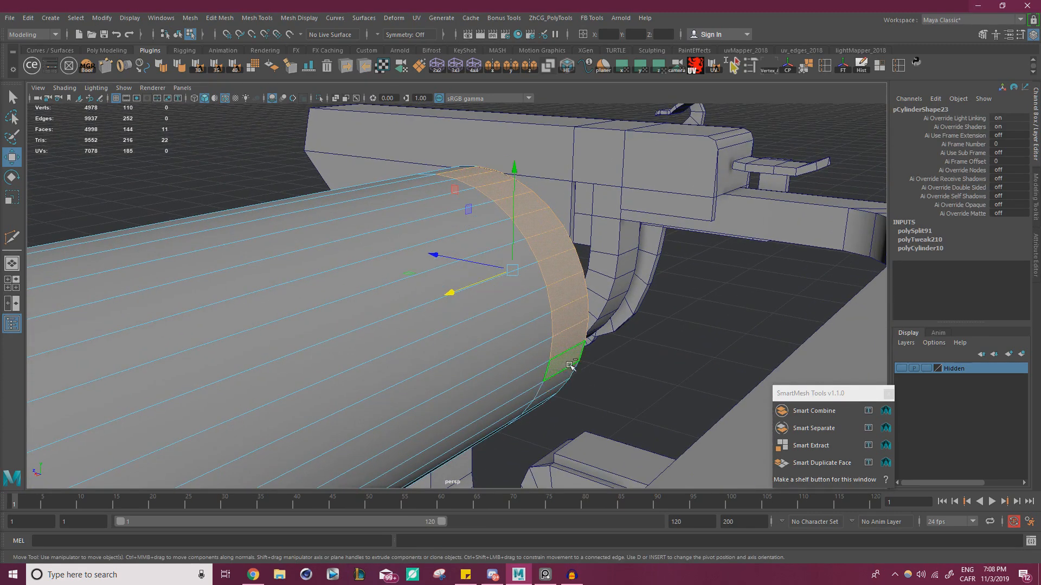
ctrl+click(567, 355)
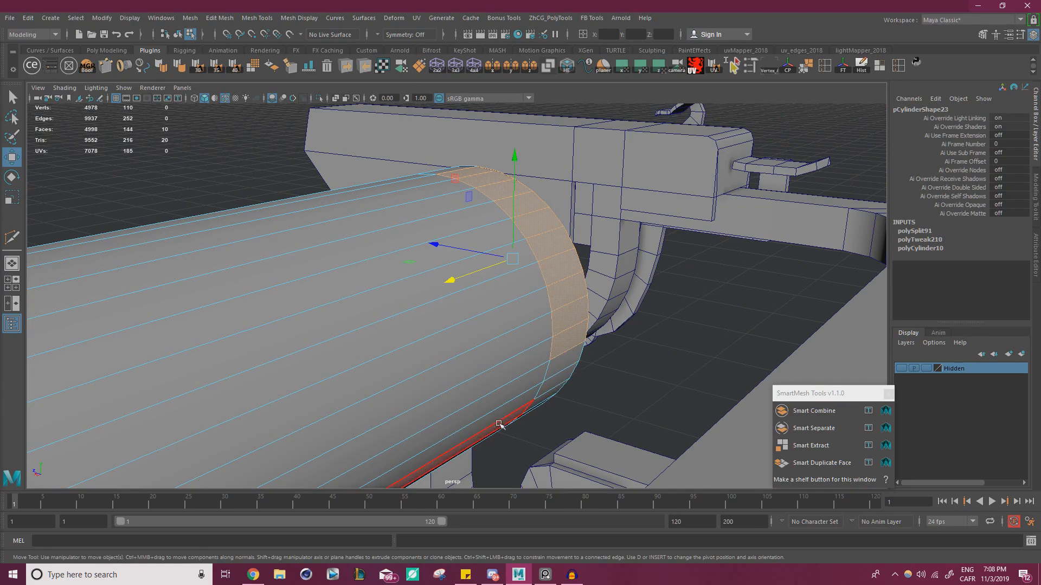
shift+click(571, 360)
alt+drag(572, 361, 574, 265)
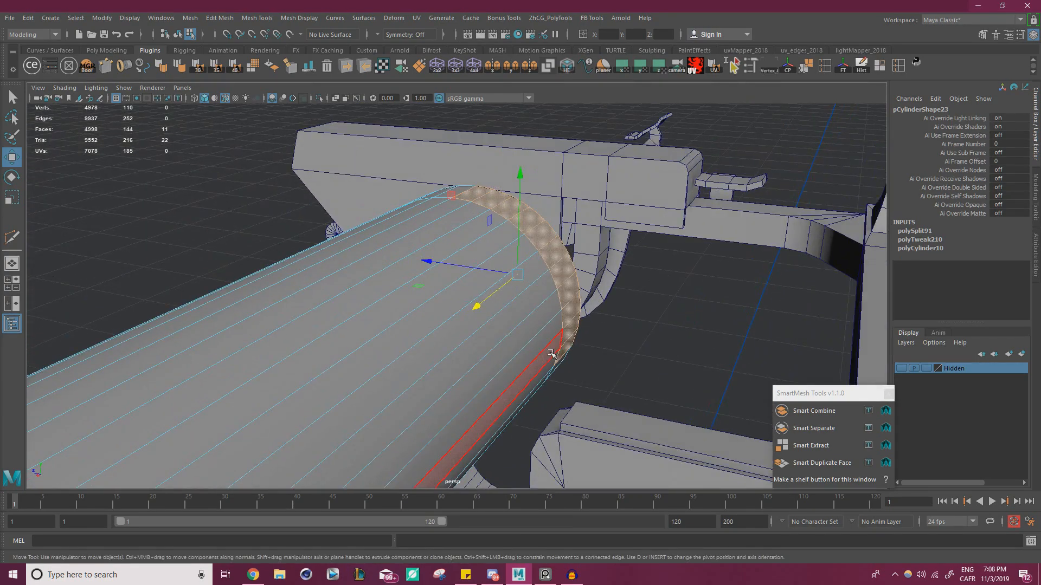
click(813, 463)
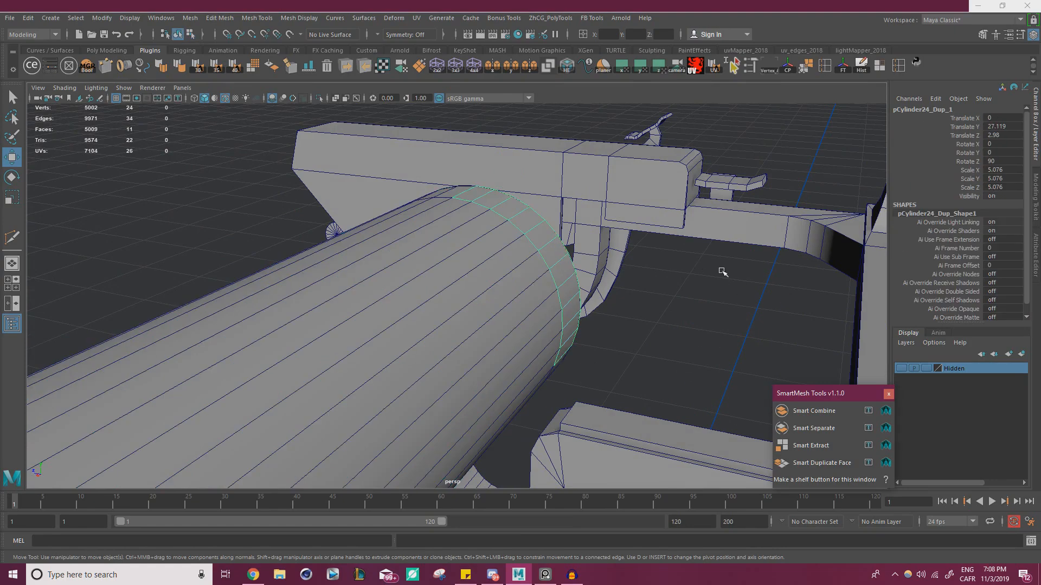
- Extrude the duplicated face strip to a thickness of 0.075
right_drag(786, 147, 803, 140)
alt+drag(803, 147, 703, 215)
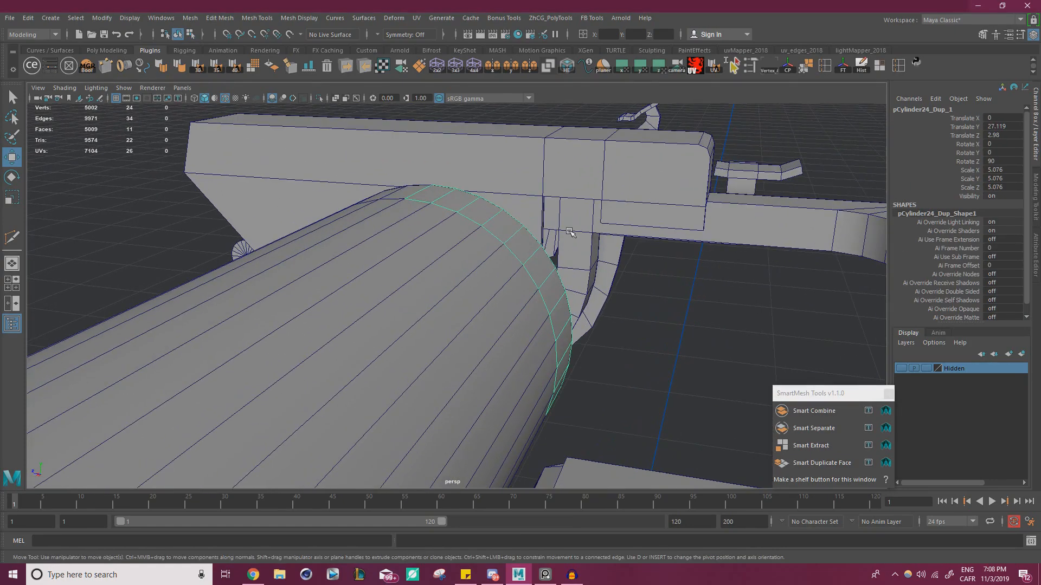
alt+drag(569, 232, 664, 282)
key(ctrl+e)
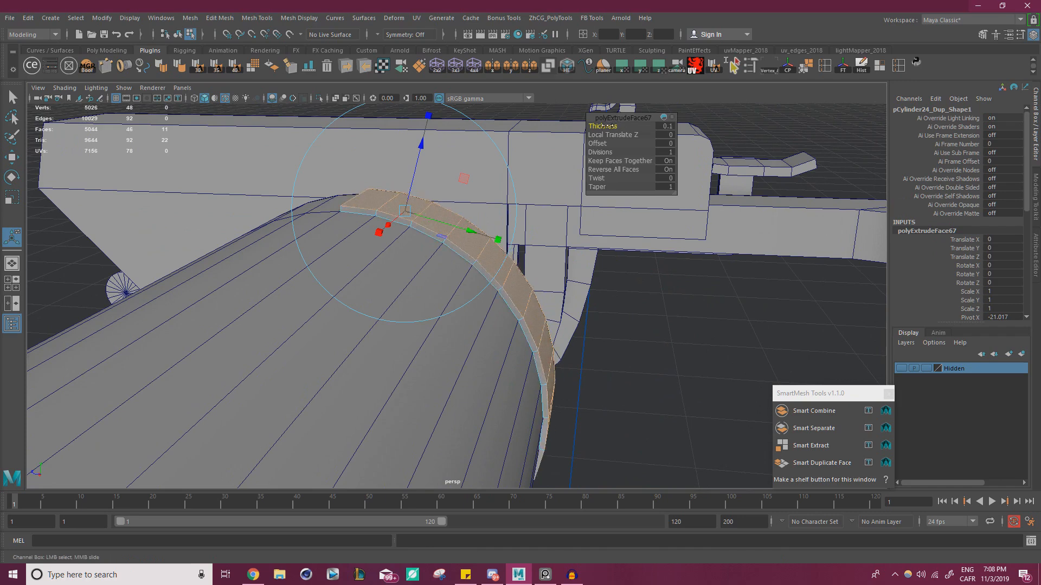
scroll(526, 223, up, 3)
alt+drag(526, 222, 502, 256)
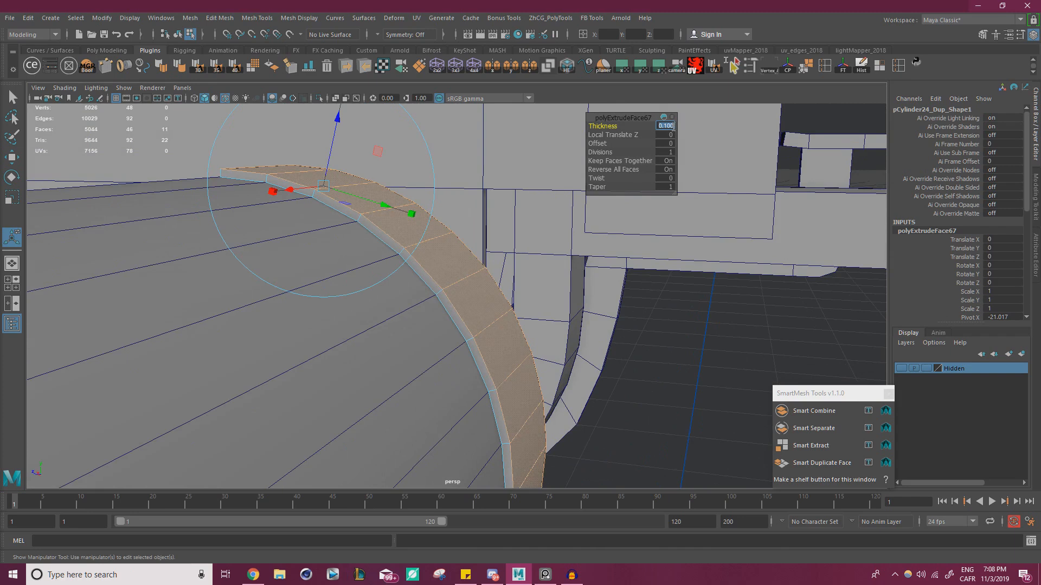
key(Return)
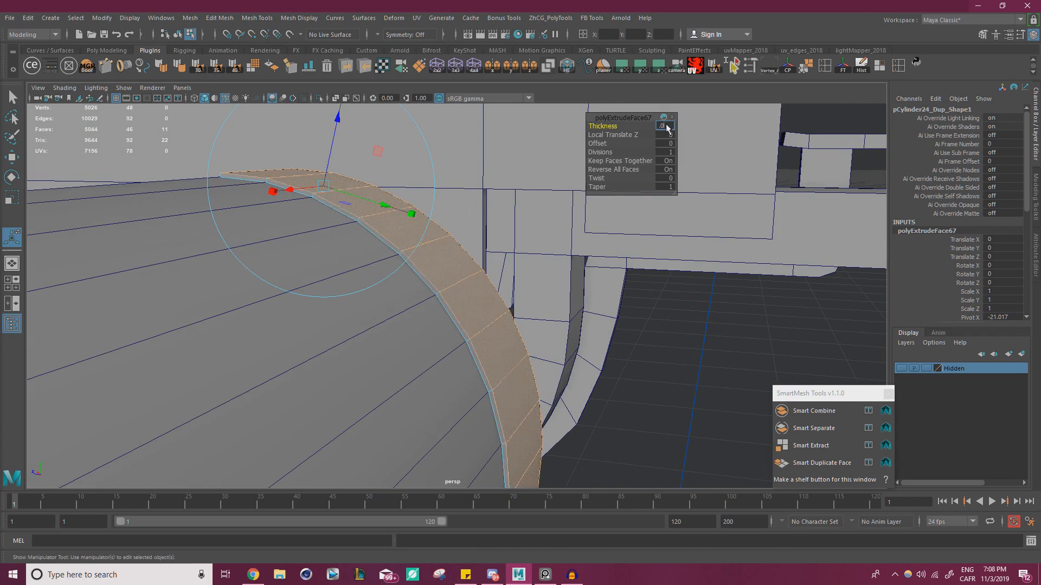
key(Return)
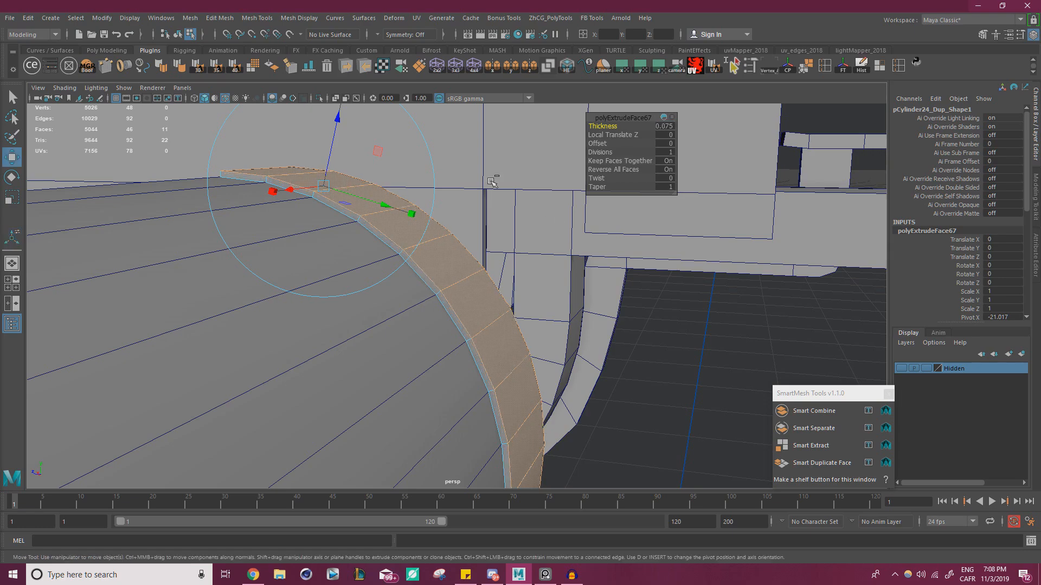
key(w)
- Select the small end face of the clip strip at the top of the roller and extrude it outward a short distance
alt+drag(323, 265, 358, 281)
alt+right_drag(358, 281, 490, 288)
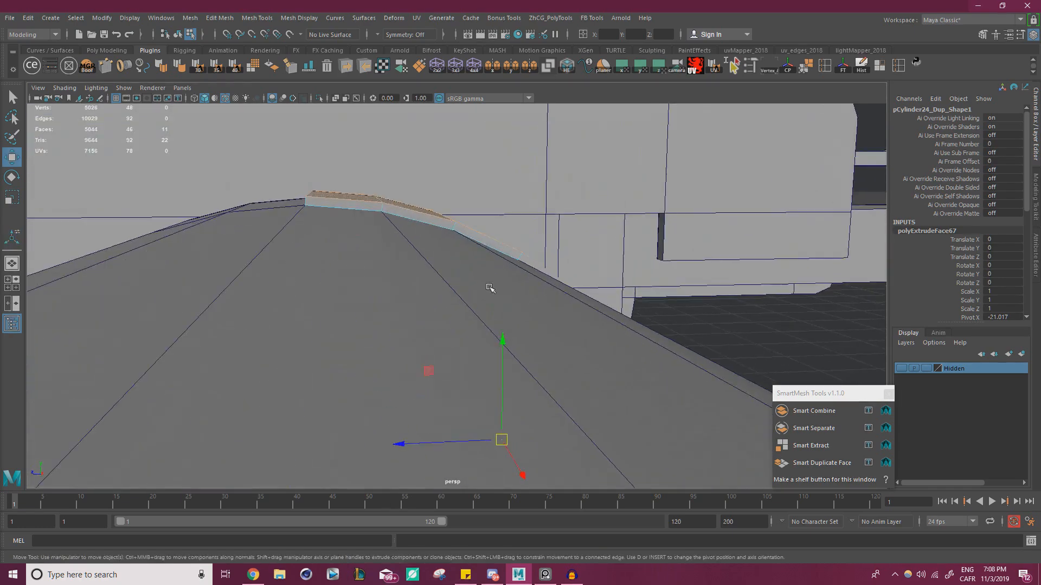
alt+middle_drag(490, 288, 453, 298)
alt+drag(454, 298, 405, 265)
alt+right_drag(404, 265, 532, 238)
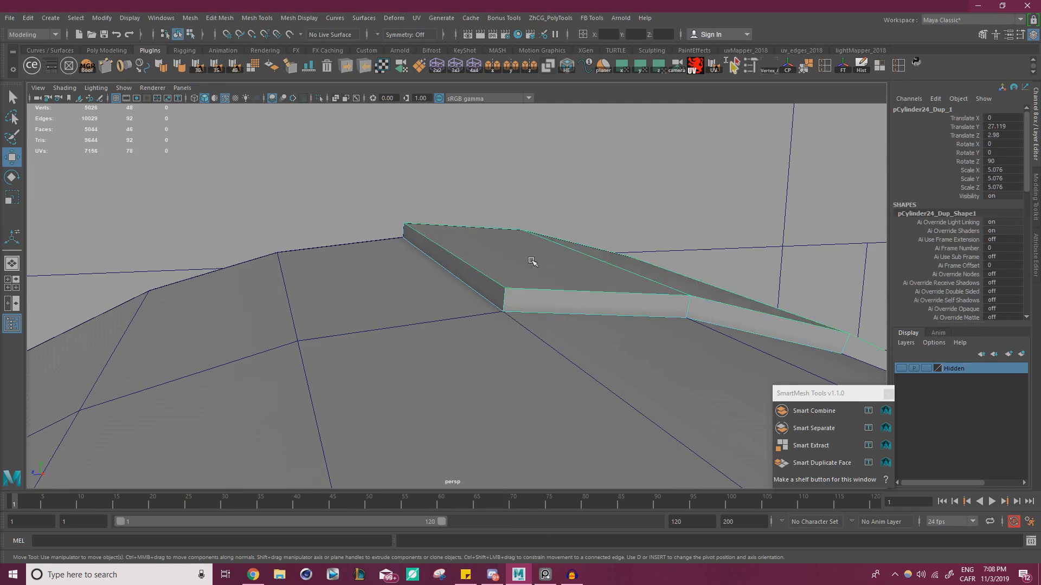
alt+drag(529, 258, 464, 270)
right_click(477, 252)
alt+right_drag(464, 270, 373, 261)
click(462, 287)
alt+drag(457, 266, 352, 286)
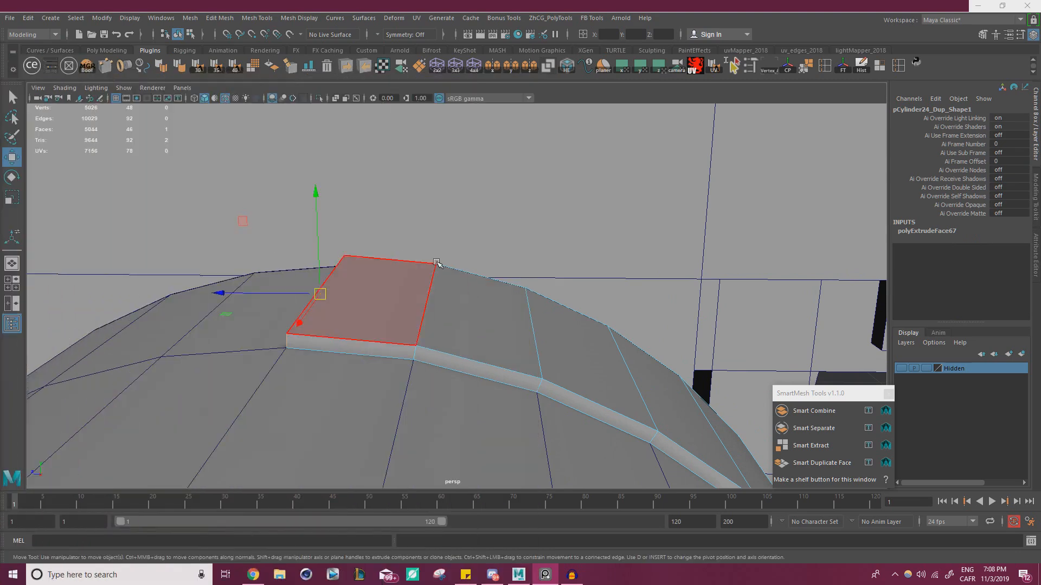
alt+drag(380, 281, 517, 284)
alt+middle_drag(517, 284, 604, 296)
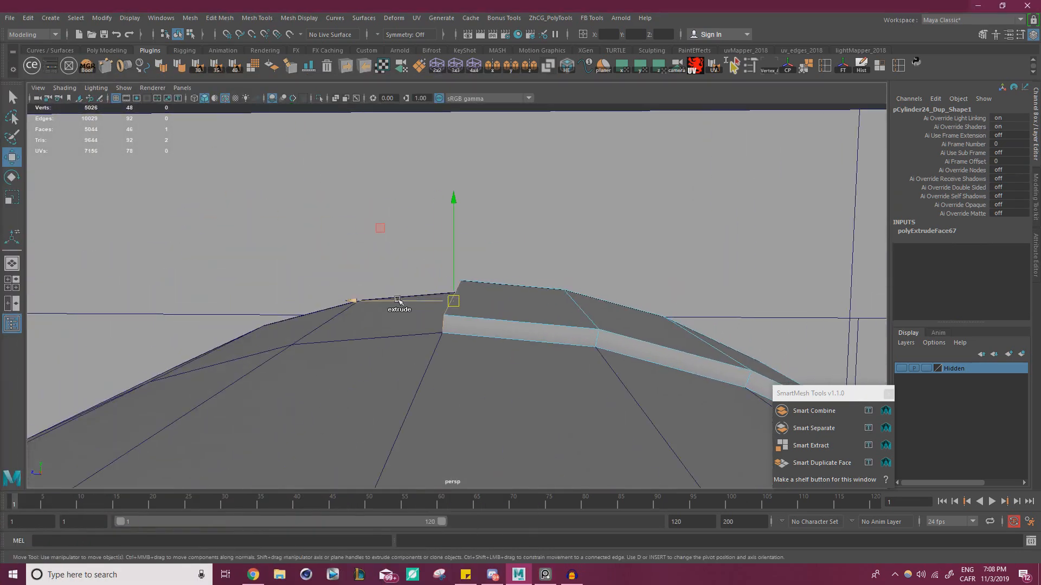
shift+drag(396, 303, 378, 303)
- Scale the extruded end face along Z to straighten it and shift it slightly along the same axis
key(r)
key(w)
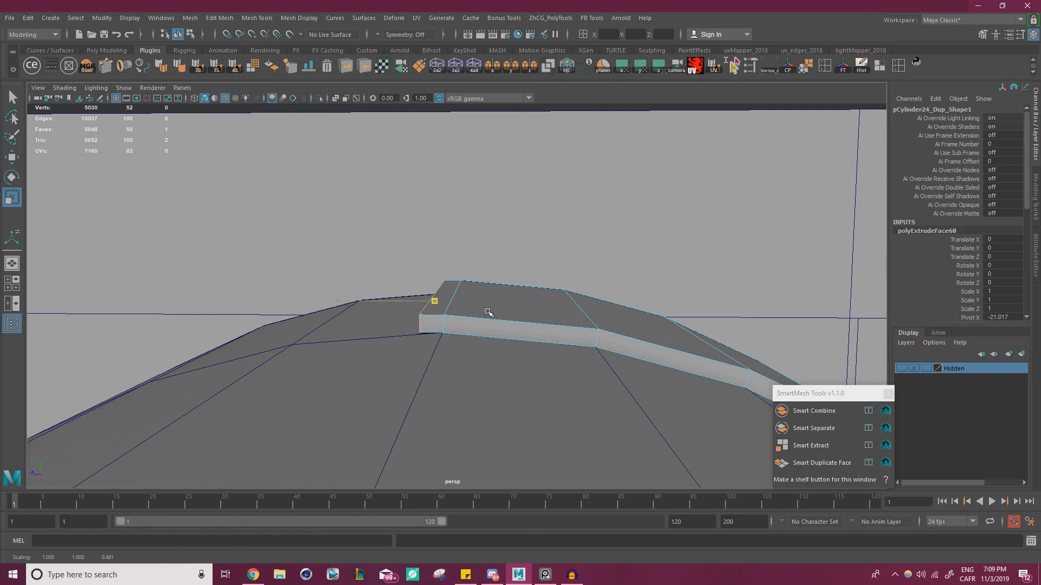
click(362, 299)
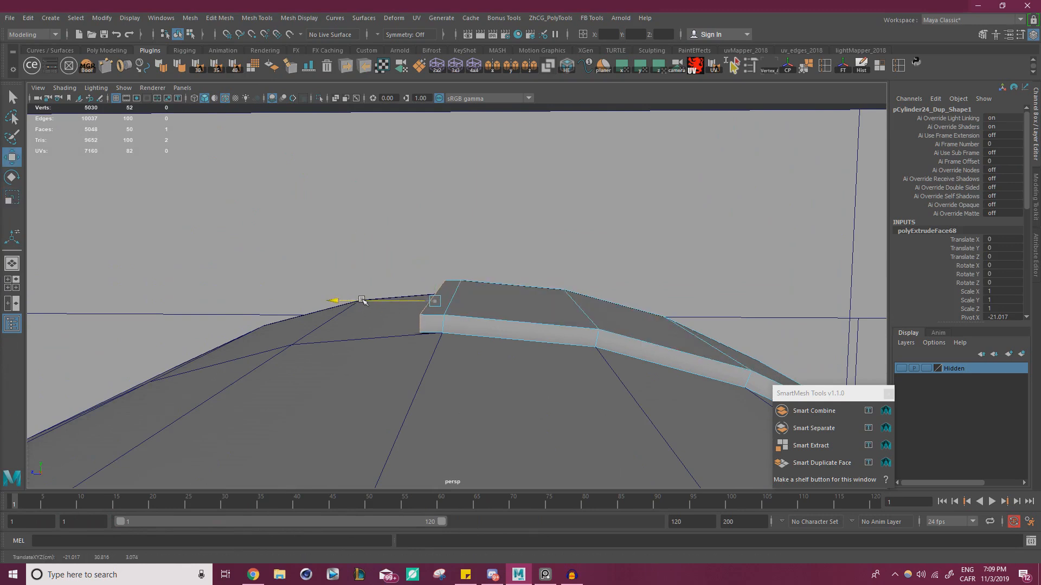
alt+drag(435, 314, 461, 323)
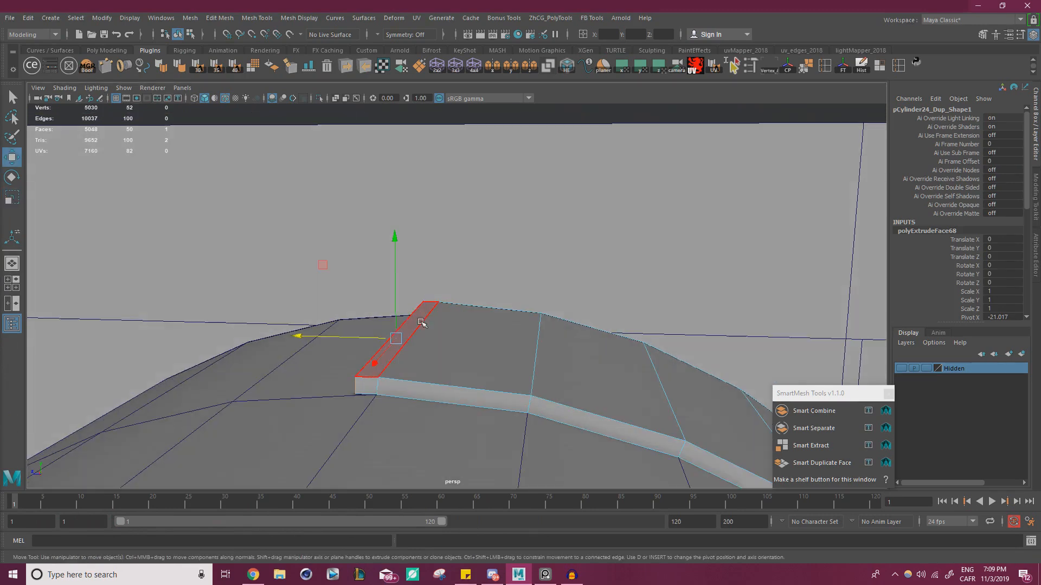
- Extrude the narrow end face of the clip upward above the roller into a short vertical tab and raise it slightly
click(421, 323)
shift+drag(409, 290, 396, 179)
scroll(400, 271, down, 2)
alt+drag(400, 271, 432, 300)
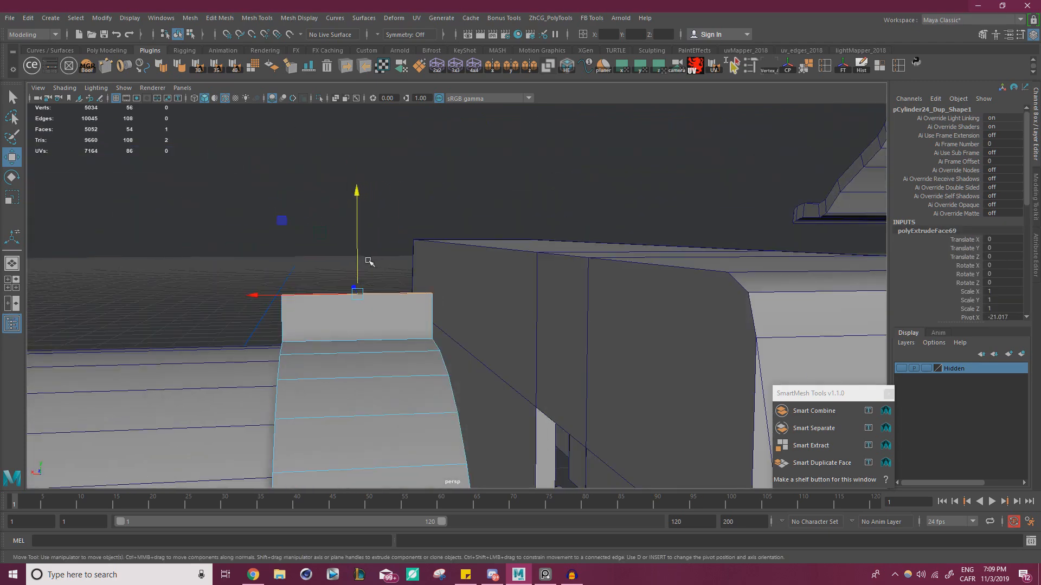
mouse_move(359, 259)
mouse_down()
mouse_move(358, 226)
mouse_move(358, 242)
mouse_up()
alt+drag(424, 265, 403, 274)
- Following the reference photo, extrude the tab's side face along X toward the carriage side plate and adjust the extension's length
click(545, 575)
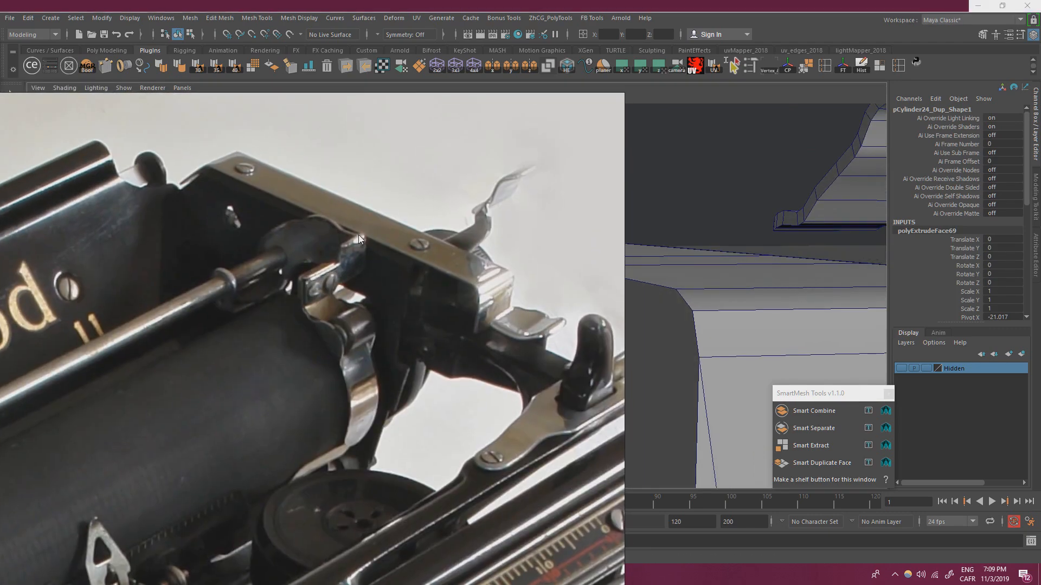
scroll(359, 239, up, 5)
scroll(457, 342, down, 4)
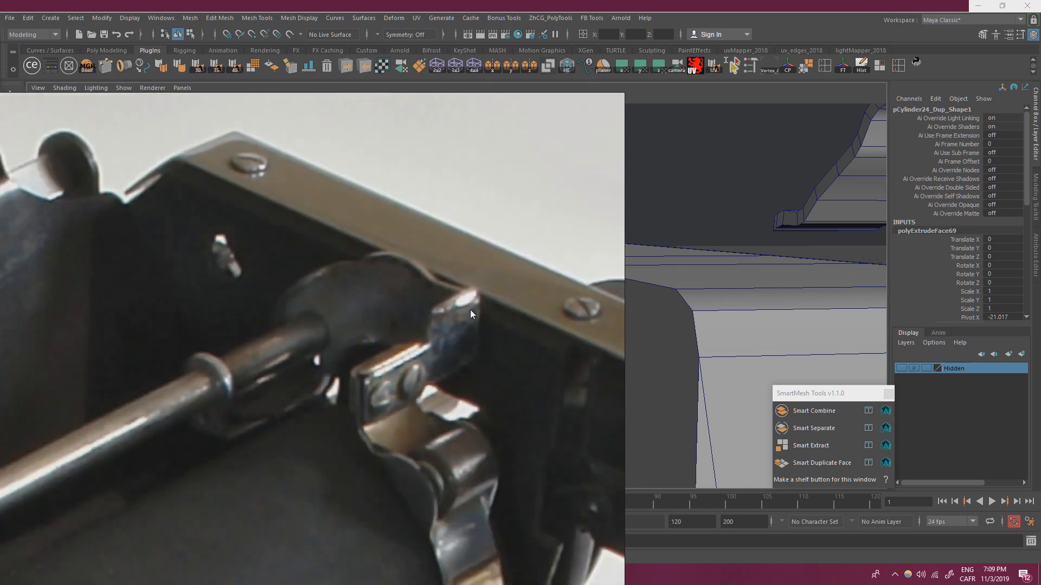
right_drag(470, 310, 0, 314)
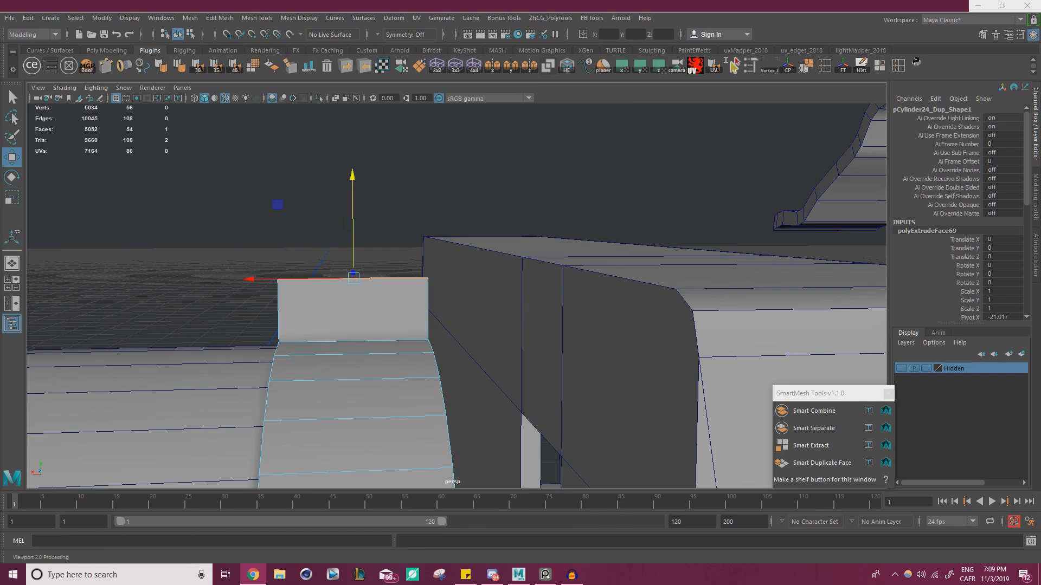
right_drag(0, 339, 276, 342)
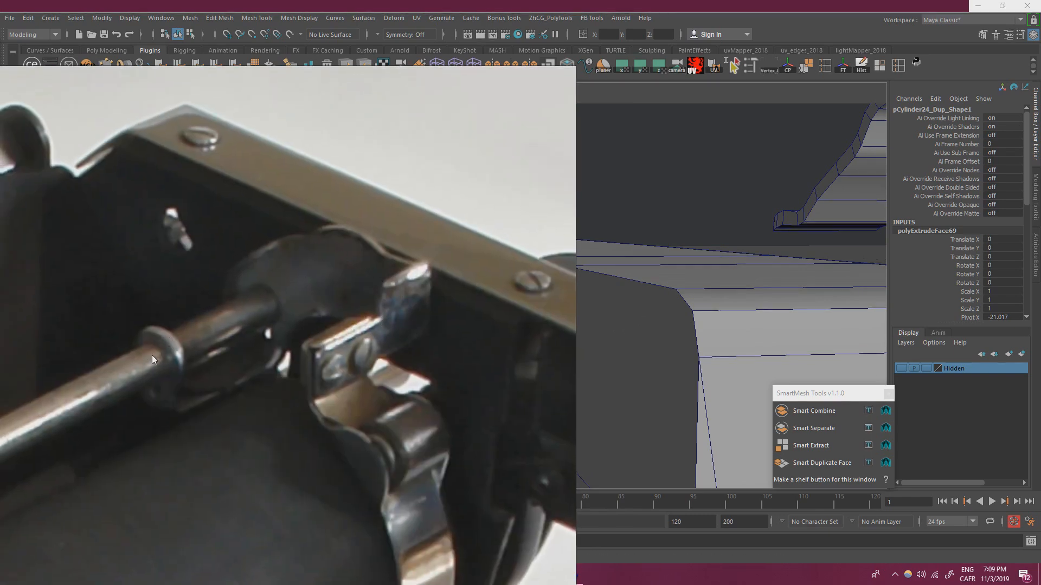
right_drag(135, 373, 0, 400)
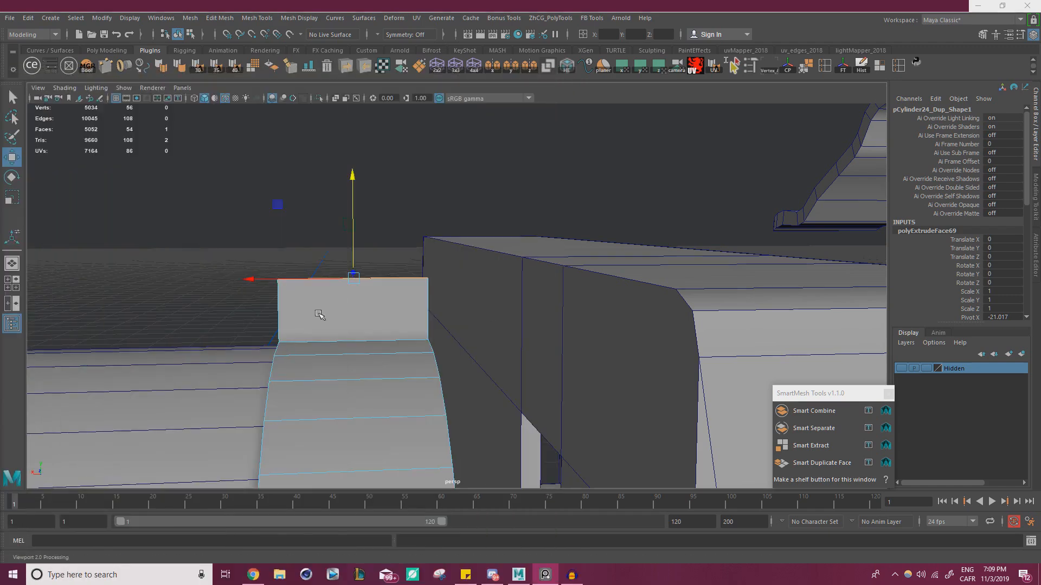
alt+drag(318, 314, 418, 320)
click(421, 329)
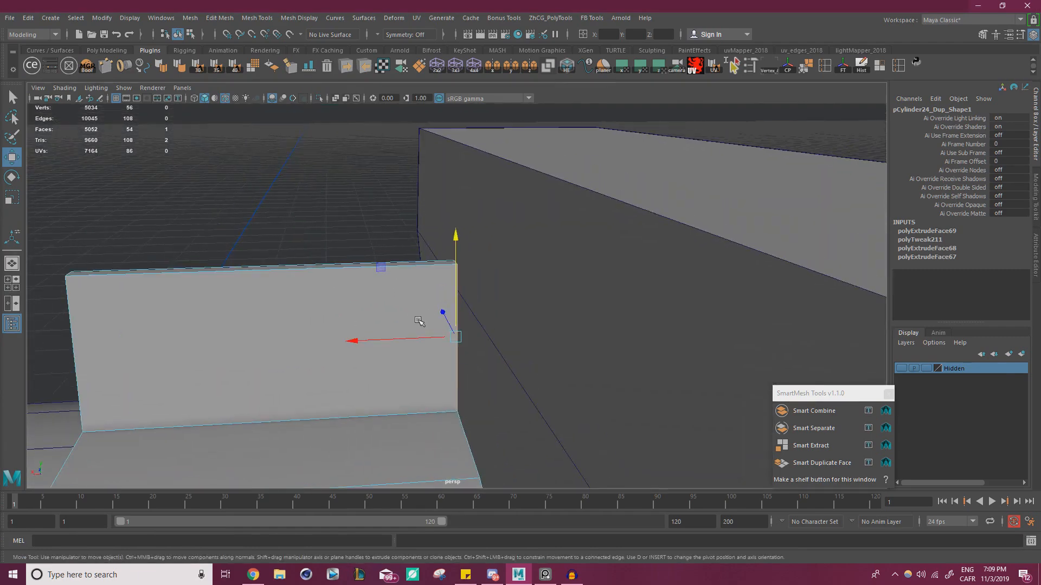
shift+drag(357, 342, 442, 335)
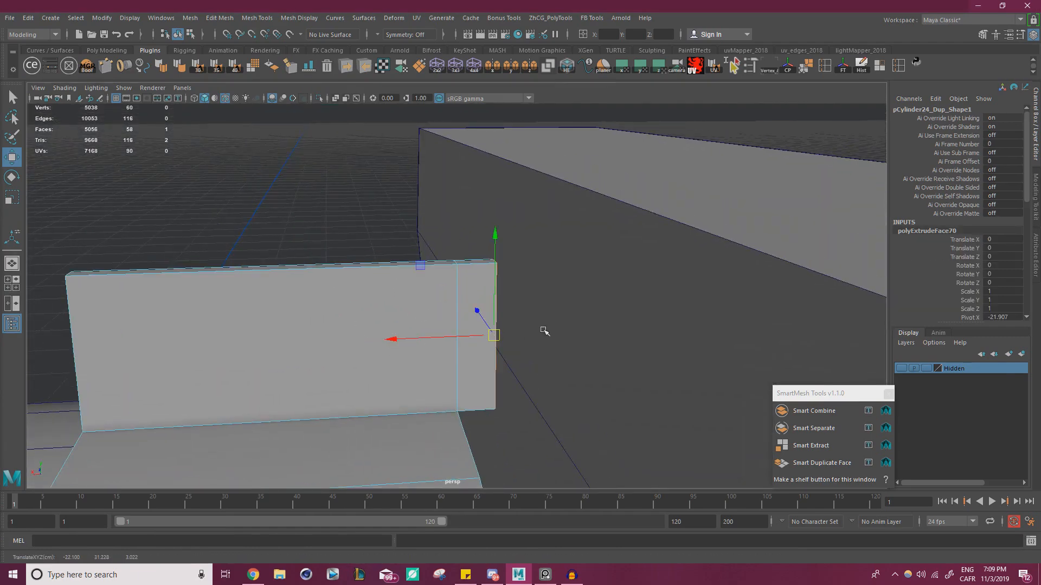
alt+right_drag(544, 331, 421, 350)
drag(388, 358, 435, 355)
alt+middle_drag(477, 356, 482, 394)
alt+right_drag(481, 394, 536, 341)
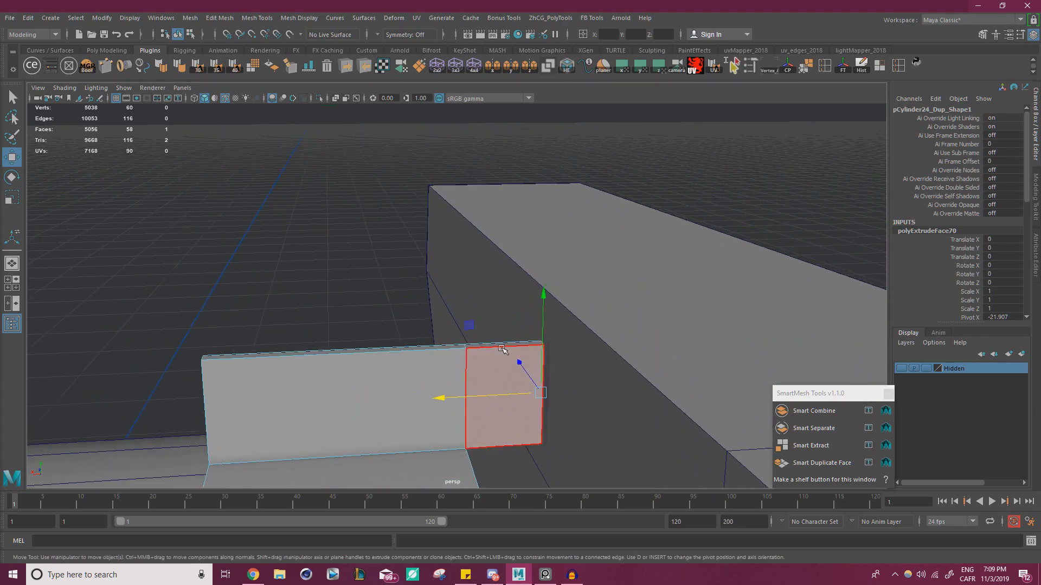
- Extrude the top face of the tab's side extension upward into a small raised lug beside the carriage plate
click(503, 343)
alt+drag(504, 345, 510, 347)
shift+drag(537, 314, 459, 267)
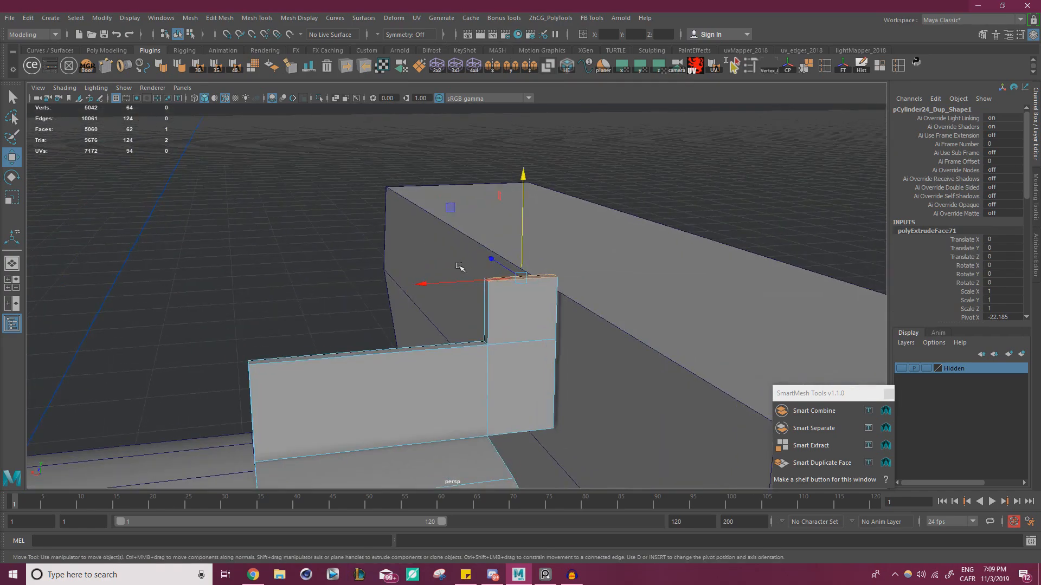
alt+right_drag(459, 267, 130, 276)
alt+drag(130, 277, 509, 249)
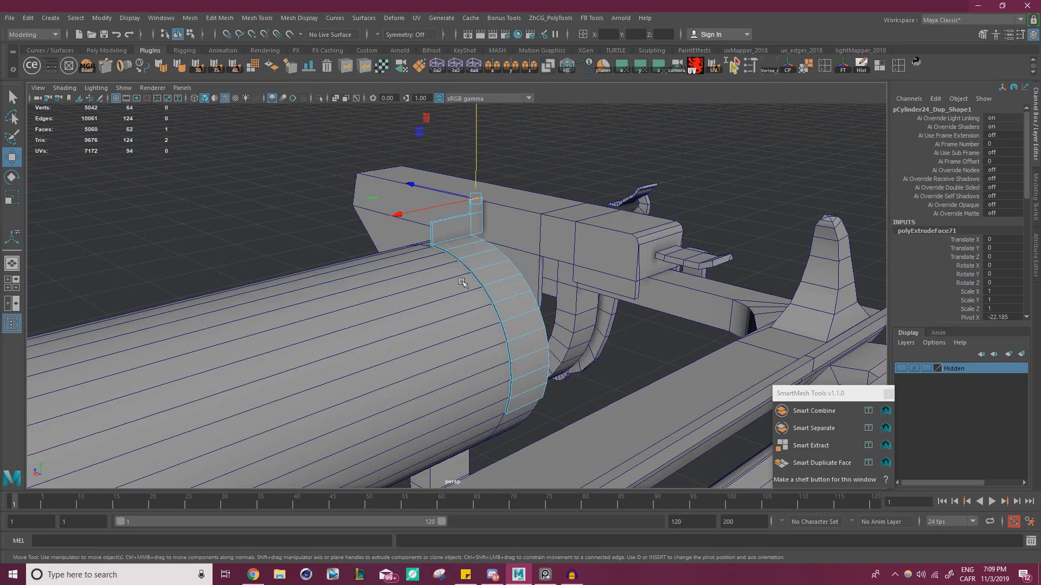
- Check the clip against the reference photo and delete the faces of its last segment at the lower end, including the end face
click(546, 575)
scroll(373, 308, down, 2)
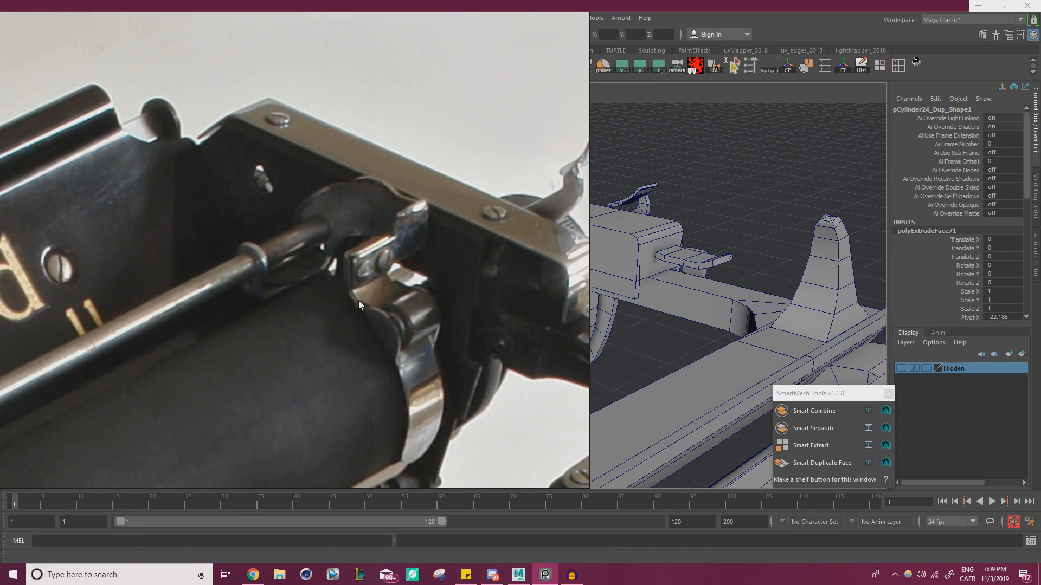
scroll(433, 314, down, 1)
scroll(472, 272, up, 3)
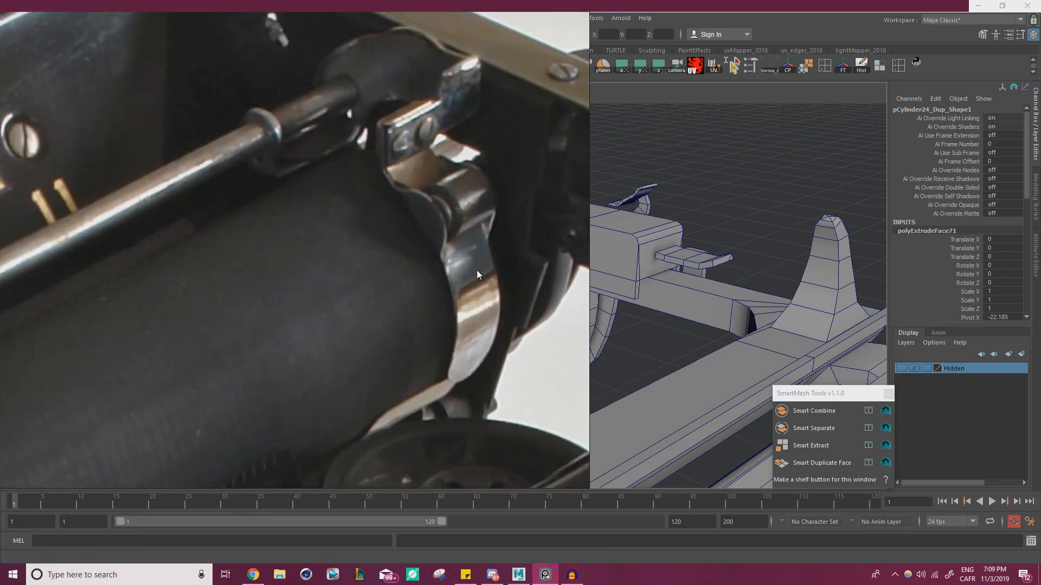
click(546, 574)
alt+drag(499, 337, 482, 331)
alt+right_drag(483, 331, 553, 304)
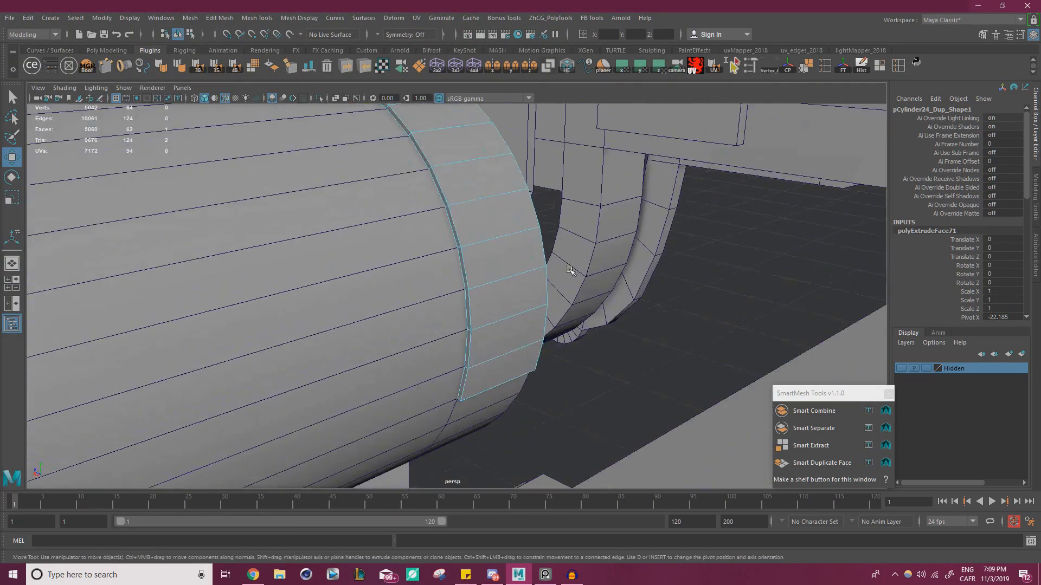
mouse_move(520, 287)
alt+mouse_down()
mouse_move(538, 274)
mouse_move(516, 248)
mouse_move(524, 288)
alt+mouse_up()
right_drag(507, 262, 508, 294)
drag(451, 306, 495, 313)
key(Delete)
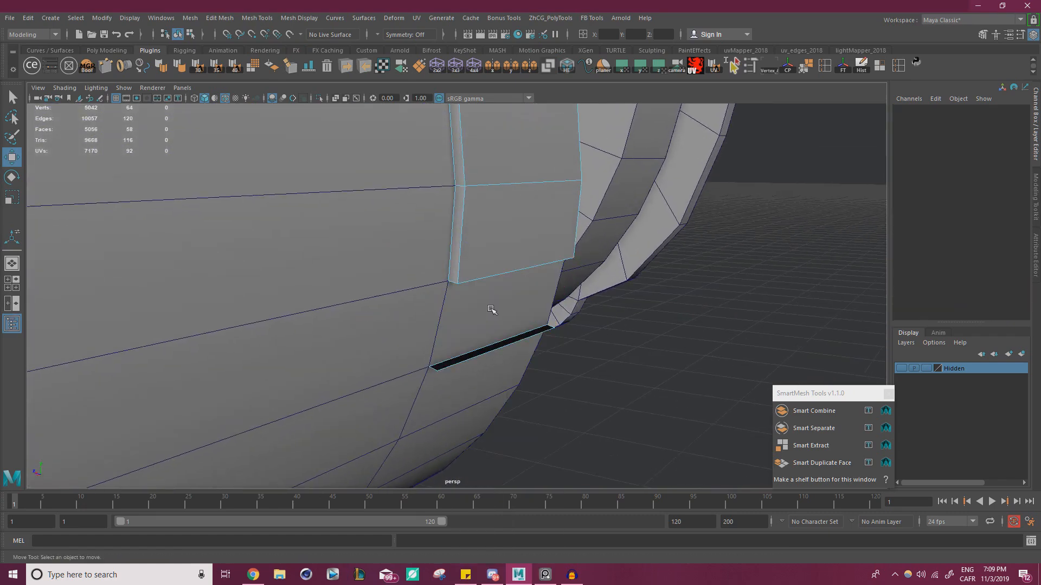
click(478, 342)
key(Delete)
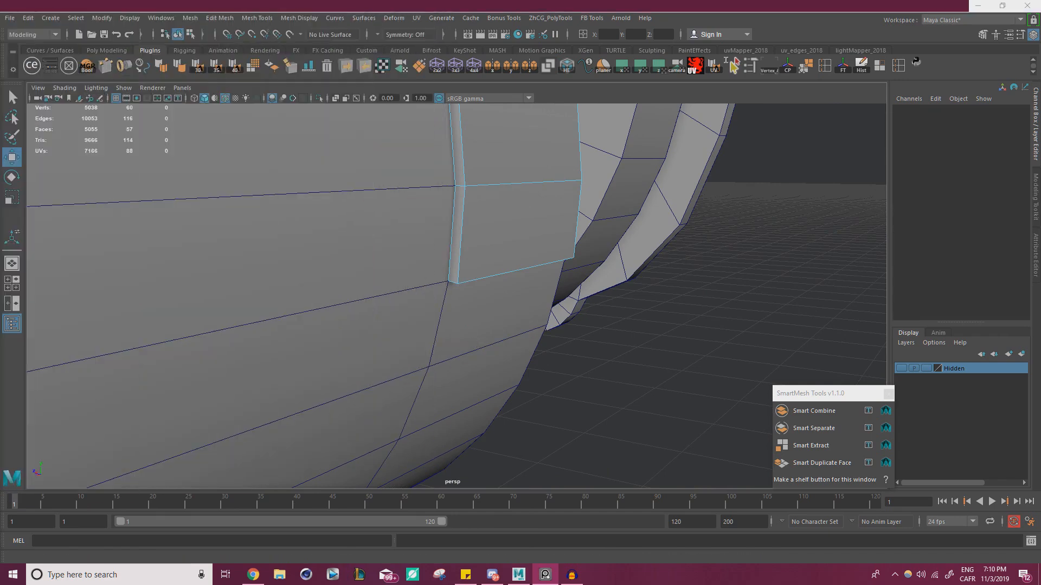
- Remove the edge loop nearest the clip's open lower end and cap the opening with Fill Hole
double_click(494, 184)
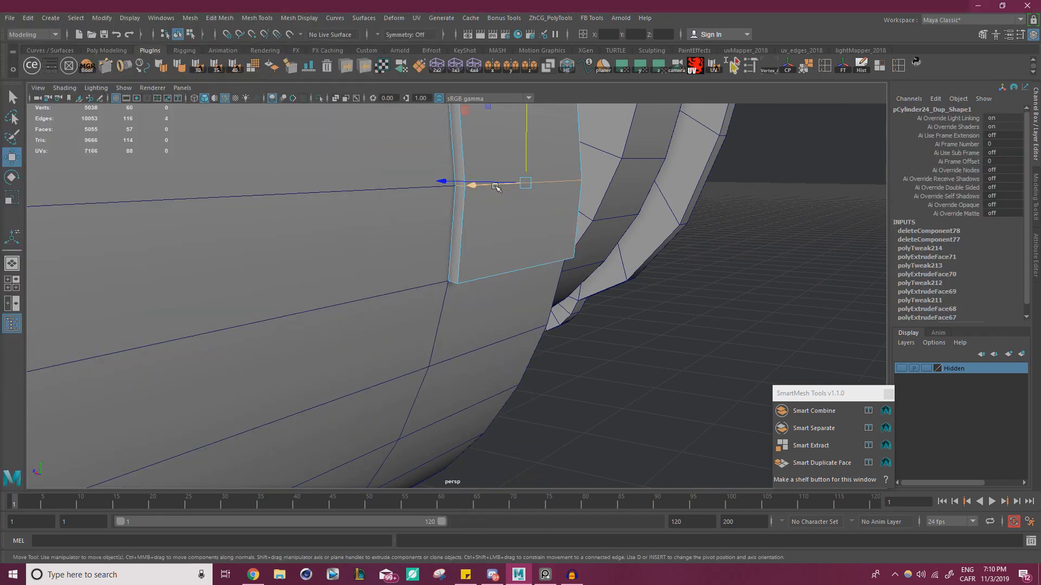
key(Delete)
alt+drag(496, 186, 518, 195)
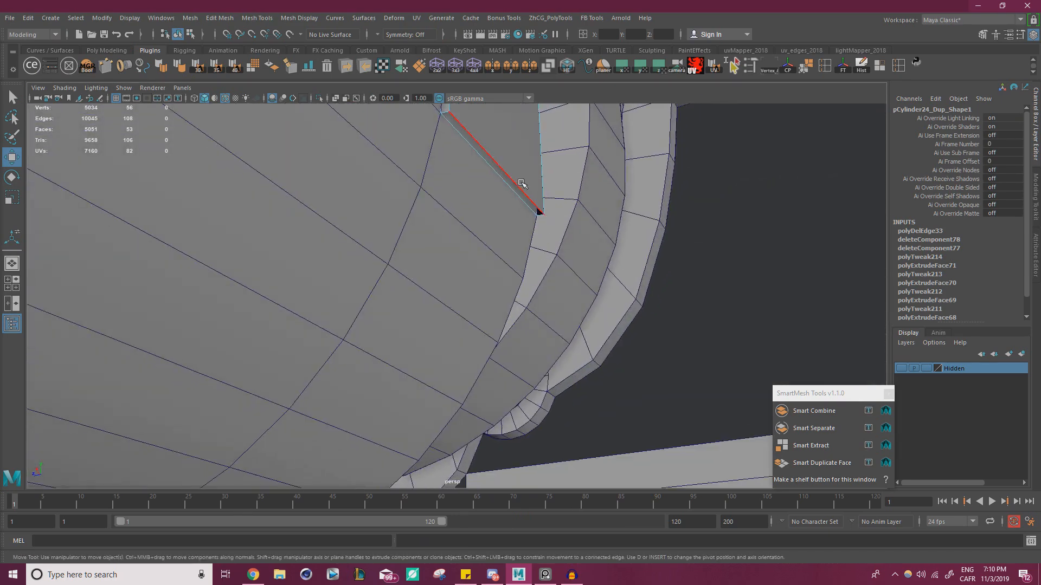
shift+right_drag(725, 230, 711, 361)
right_drag(530, 180, 532, 210)
click(534, 210)
- Select the clip's capped lower end face and shift it slightly along Z to fit the roller's curve and the reference photo
alt+middle_drag(461, 203, 515, 328)
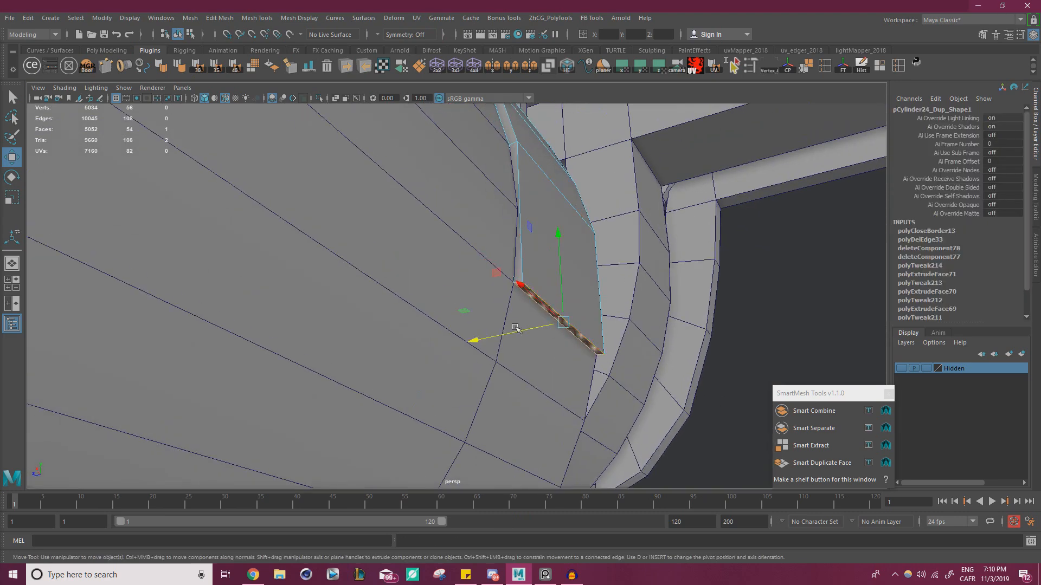
drag(480, 341, 496, 340)
alt+drag(558, 307, 518, 265)
key(alt+Tab)
right_drag(250, 296, 257, 290)
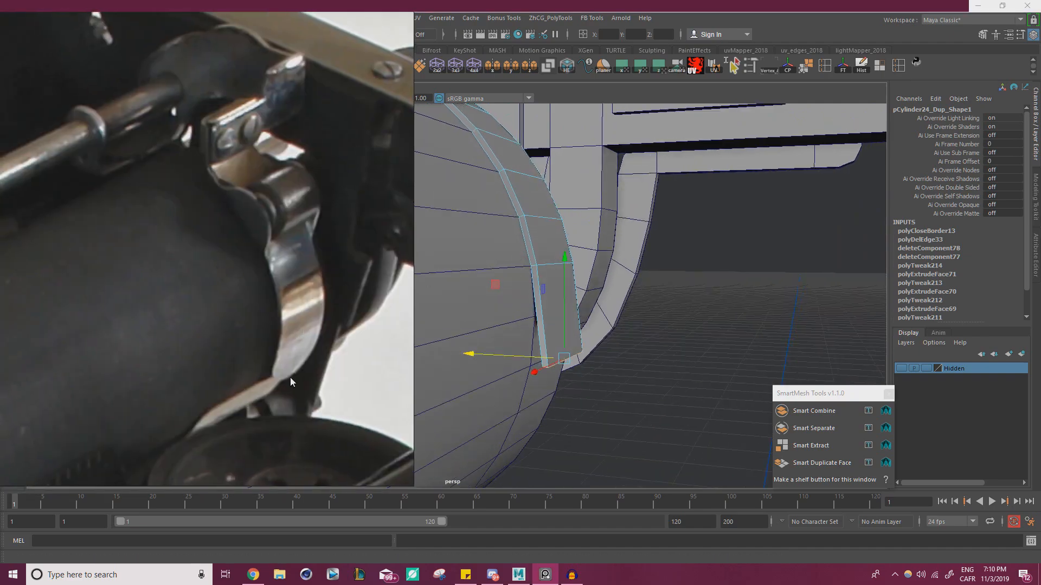
right_drag(291, 377, 0, 374)
alt+right_drag(546, 331, 453, 300)
mouse_move(453, 300)
alt+mouse_down()
mouse_move(436, 320)
mouse_move(371, 309)
mouse_move(466, 303)
alt+mouse_up()
alt+right_drag(466, 303, 431, 309)
alt+drag(430, 309, 440, 301)
alt+right_drag(442, 303, 545, 317)
alt+drag(490, 308, 582, 301)
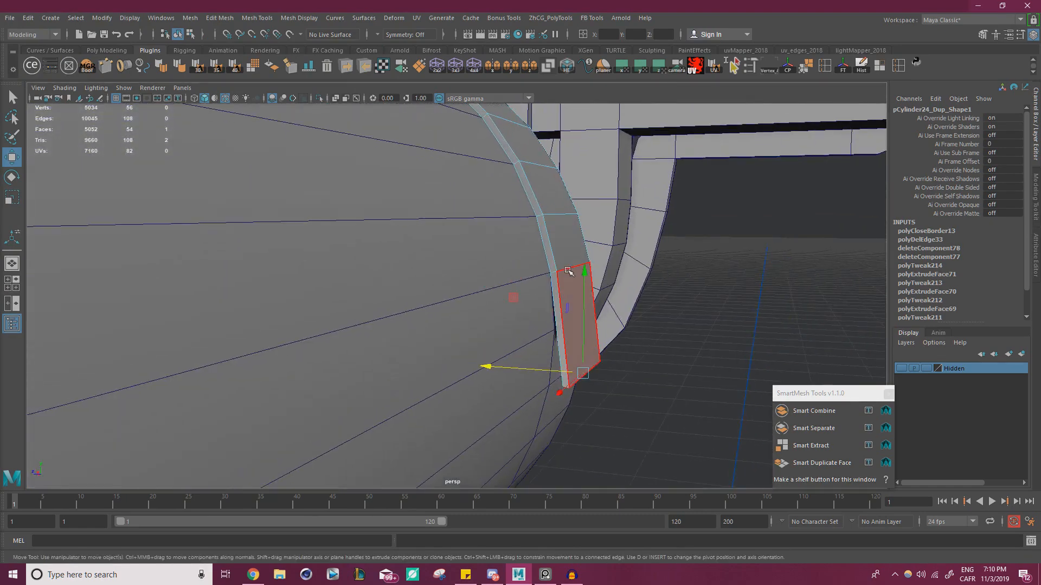
drag(488, 268, 485, 264)
alt+drag(556, 365, 611, 271)
right_drag(612, 271, 592, 329)
alt+drag(594, 327, 544, 375)
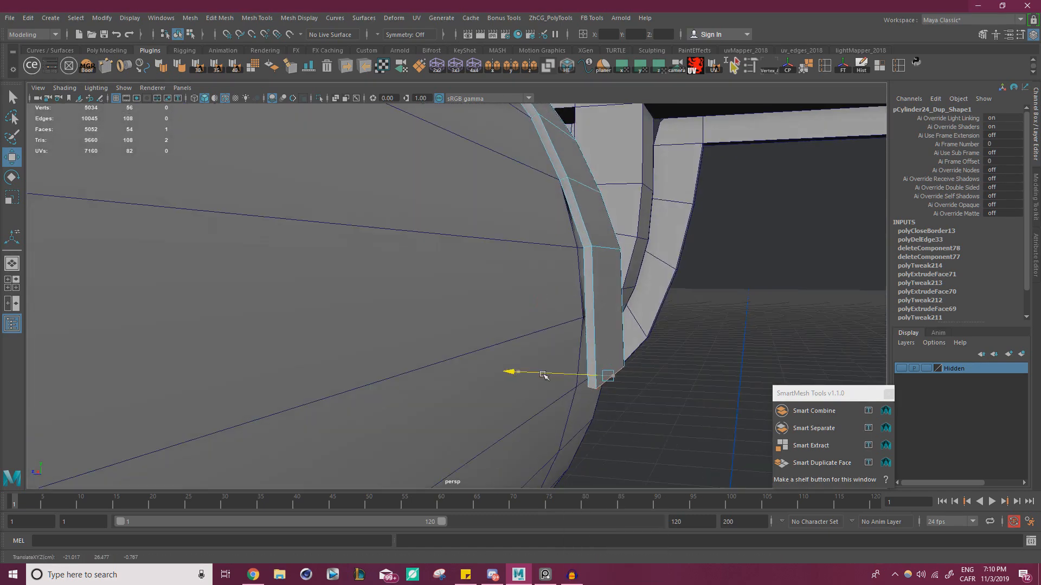
alt+right_drag(544, 374, 492, 339)
mouse_move(493, 340)
alt+mouse_down()
mouse_move(509, 343)
mouse_move(472, 347)
mouse_move(484, 343)
alt+mouse_up()
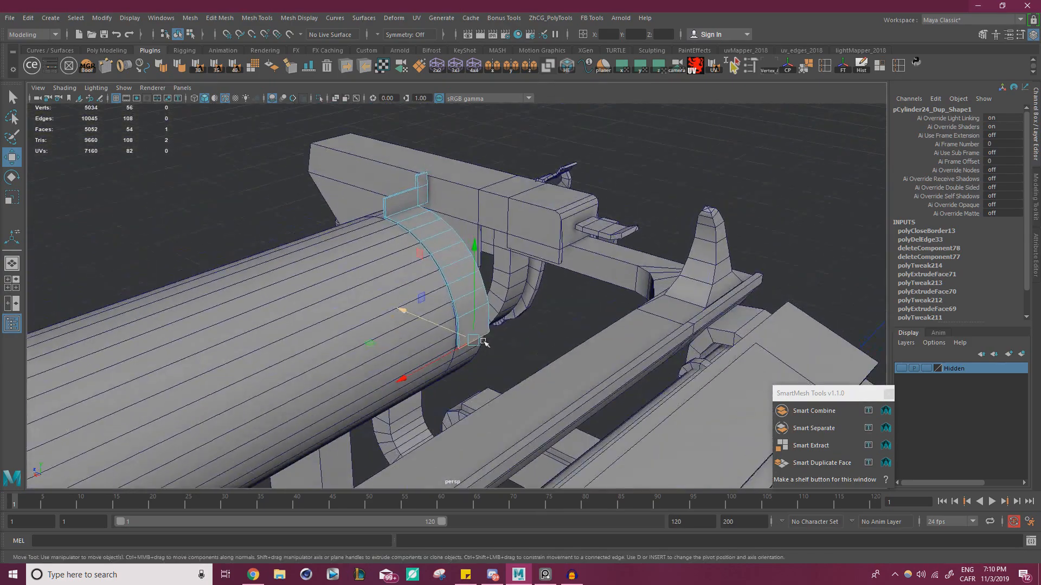
- Select the vertices along the clip's inner side and move them along X toward the carriage plate to narrow the strip
scroll(484, 343, up, 4)
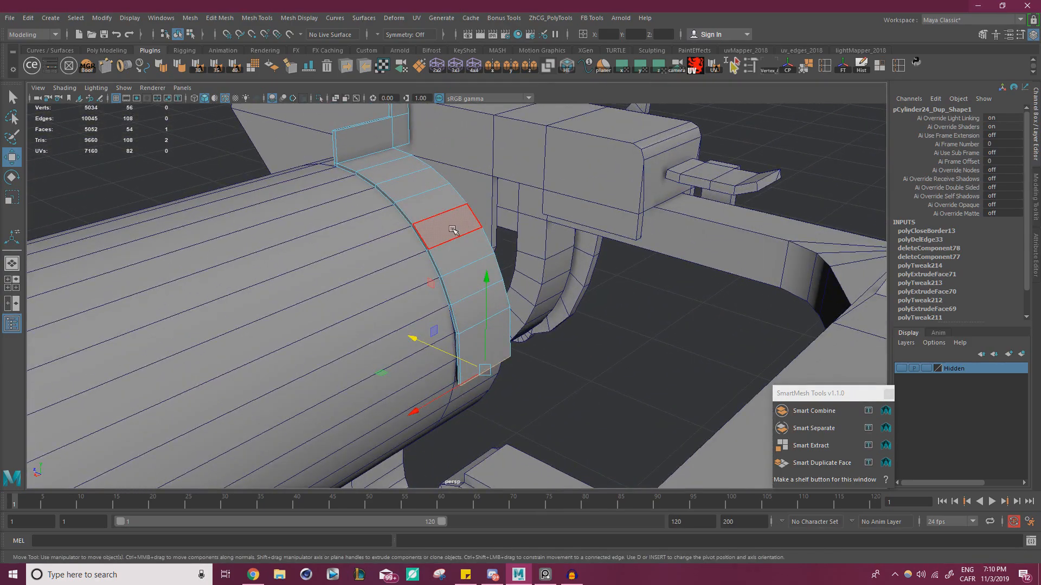
alt+drag(452, 229, 391, 211)
right_drag(387, 205, 336, 206)
scroll(337, 208, down, 4)
alt+drag(343, 209, 354, 373)
drag(416, 181, 416, 146)
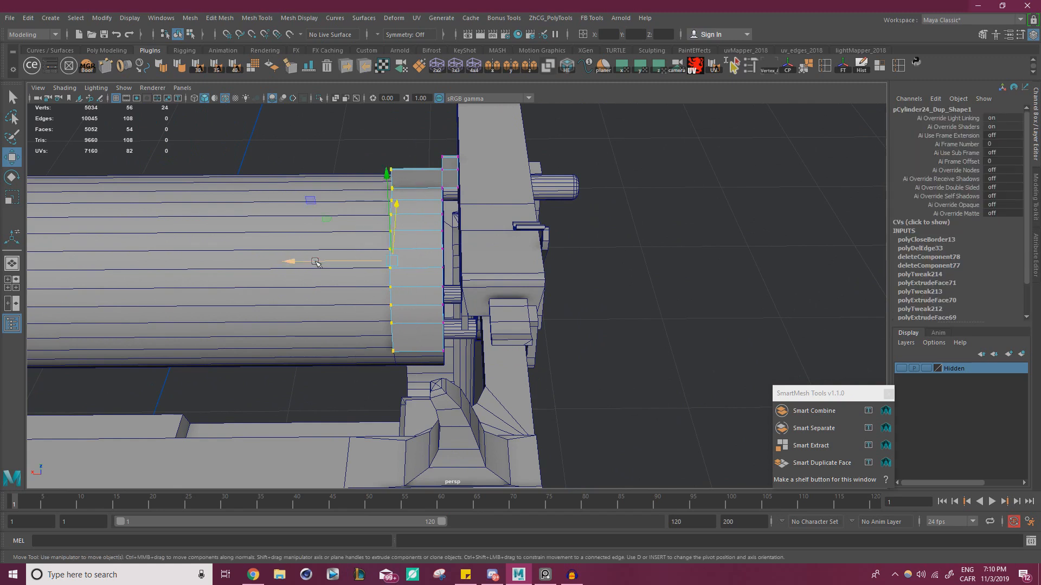
drag(315, 262, 320, 262)
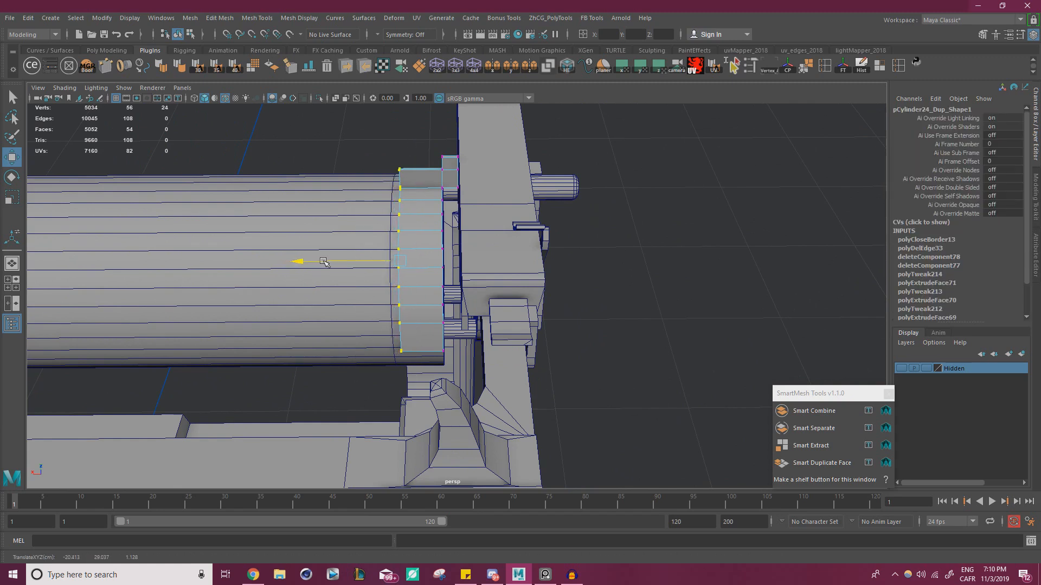
- Delete the edge loop around the roller next to the clip, including its vertices
alt+right_drag(381, 211, 419, 213)
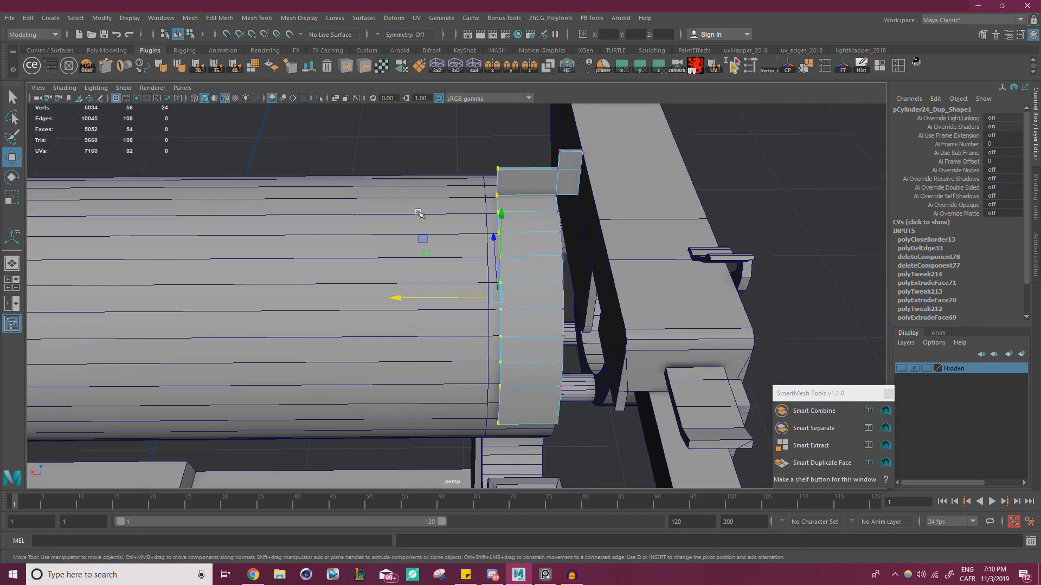
click(461, 221)
key(F10)
double_click(486, 222)
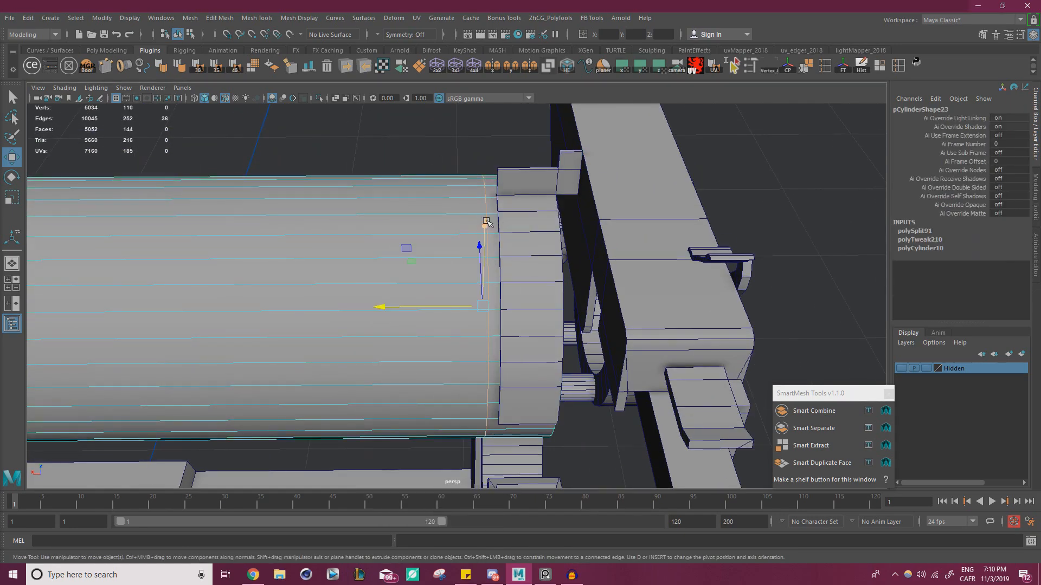
key(ctrl+Delete)
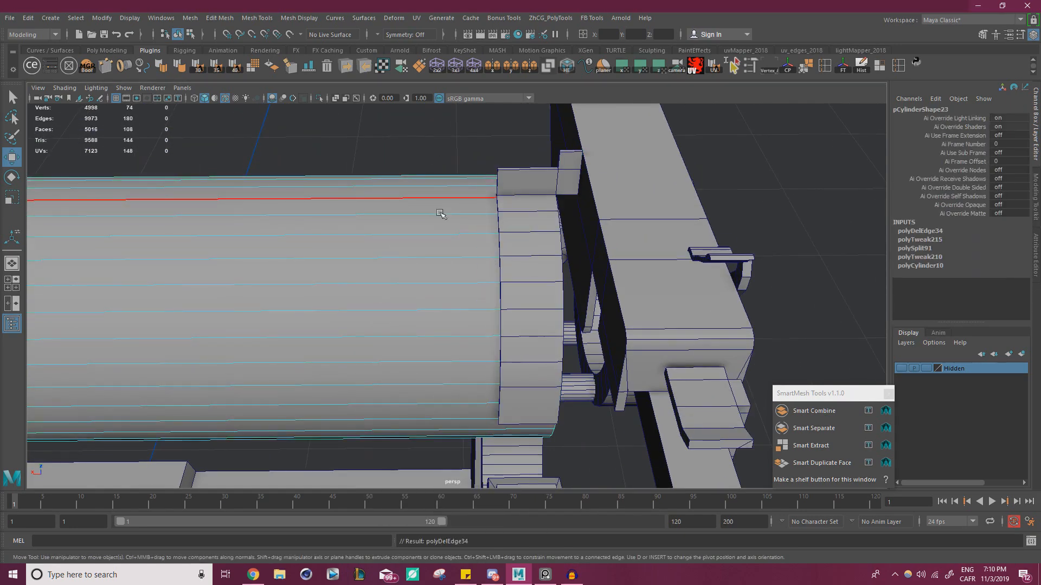
- Select the two short corner edges at the clip's lower end and bevel them
alt+drag(442, 214, 570, 261)
alt+right_drag(569, 260, 587, 235)
alt+drag(588, 235, 514, 213)
alt+middle_drag(515, 213, 588, 255)
right_drag(551, 248, 559, 198)
click(565, 234)
alt+drag(558, 198, 512, 219)
click(534, 197)
alt+right_drag(512, 220, 613, 274)
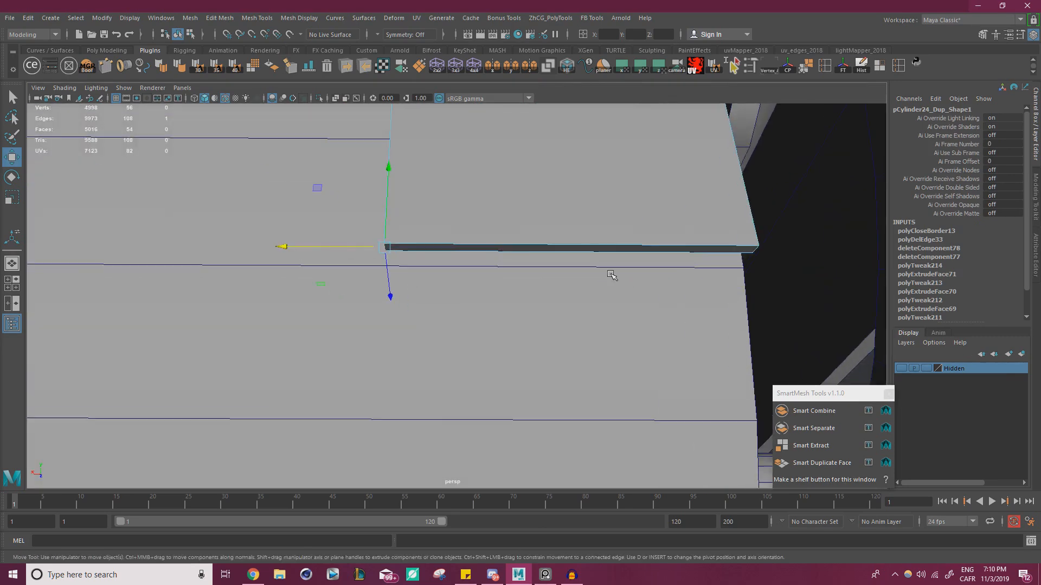
alt+drag(613, 274, 570, 278)
key(ctrl+b)
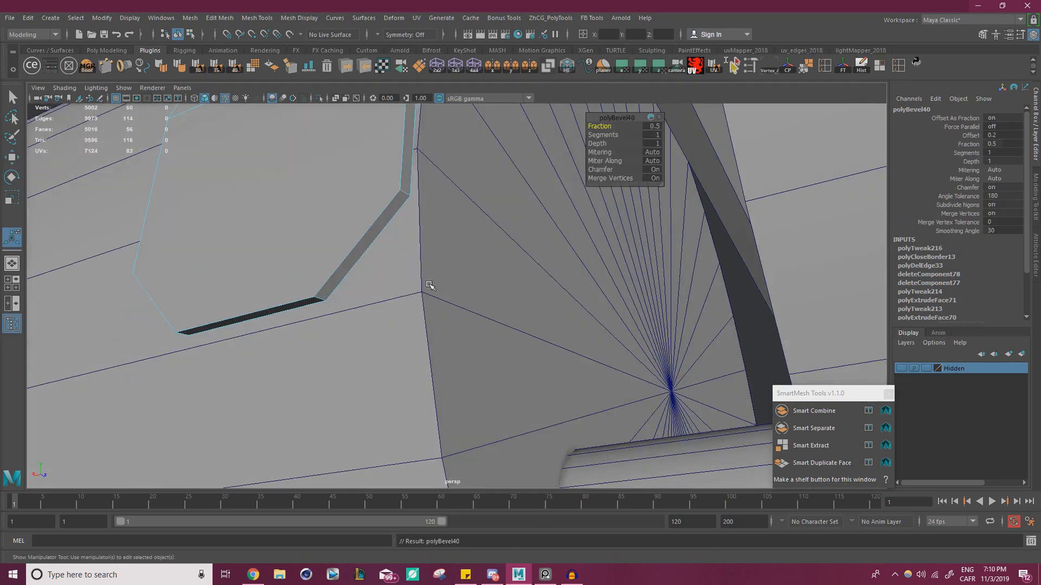
- Set the corner bevel's fraction to 1 and its segments to 4 to round the clip's lower end, and inspect the tip
alt+drag(430, 287, 515, 277)
alt+drag(638, 176, 564, 210)
middle_drag(607, 126, 611, 134)
click(606, 134)
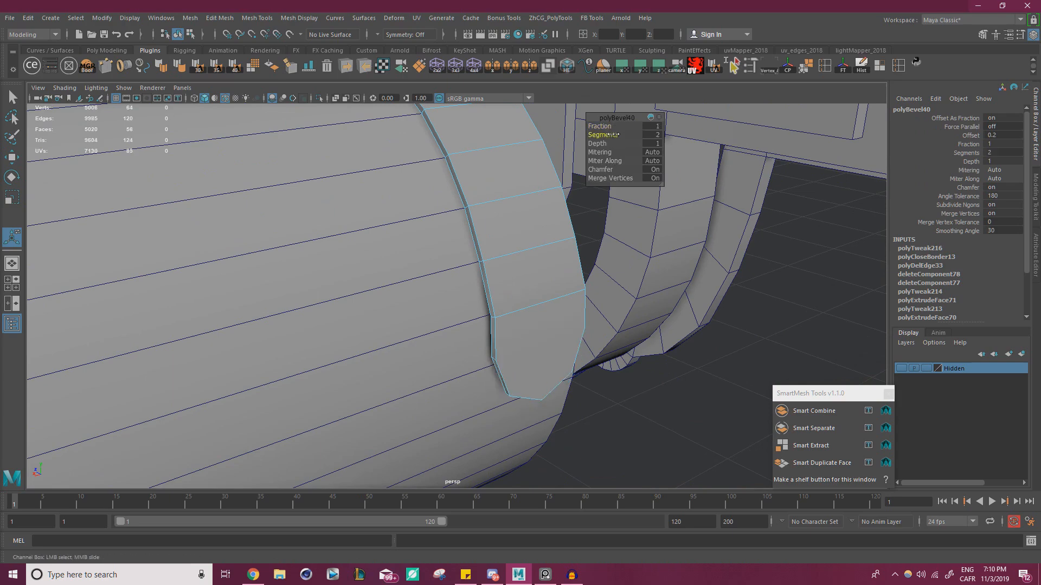
alt+drag(624, 135, 437, 250)
alt+right_drag(437, 251, 645, 284)
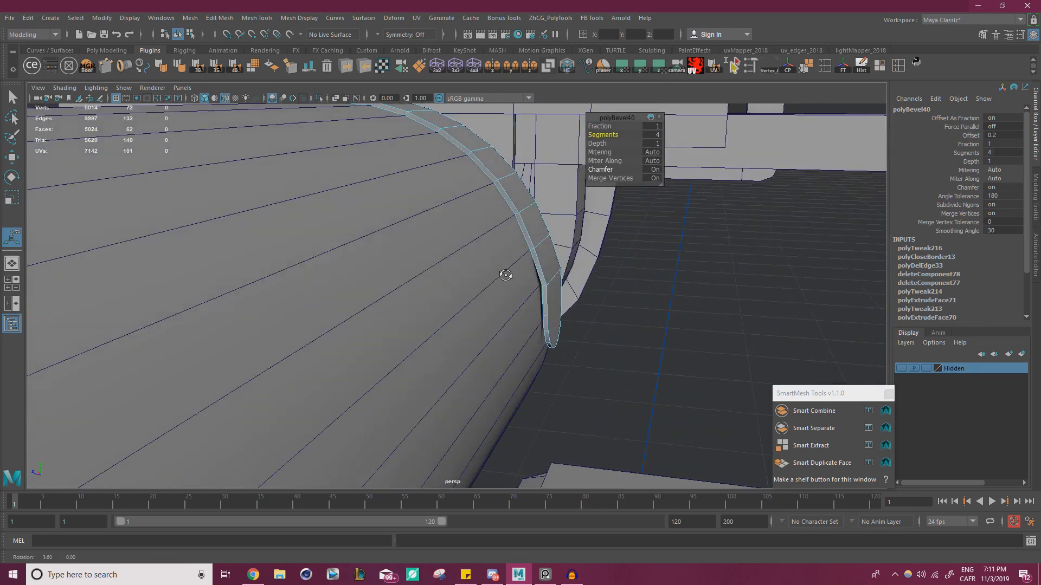
alt+drag(504, 274, 453, 265)
alt+right_drag(453, 265, 518, 269)
mouse_move(496, 262)
alt+mouse_down()
mouse_move(472, 260)
mouse_move(491, 270)
alt+mouse_up()
alt+drag(379, 245, 437, 271)
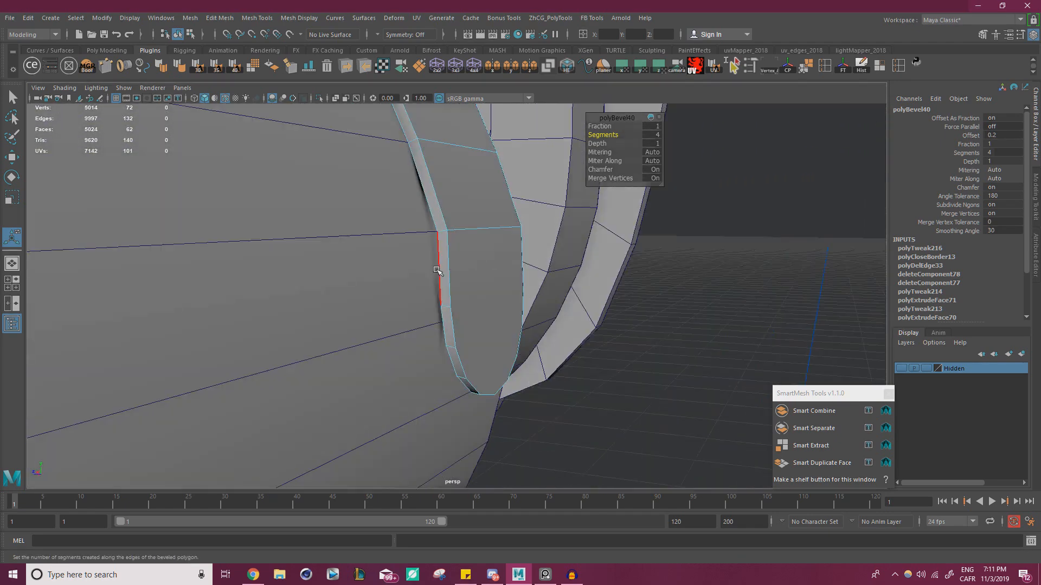
alt+drag(503, 326, 464, 283)
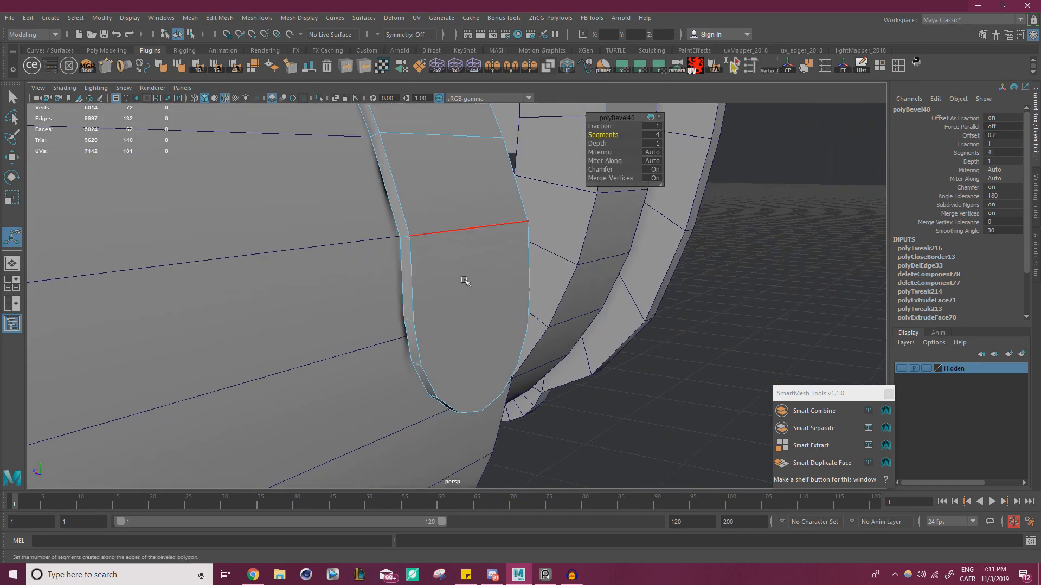
- Finish the bevel and isolate the clip in the view to work on its rounded lower end
right_drag(464, 280, 504, 252)
key(q)
click(607, 409)
click(487, 309)
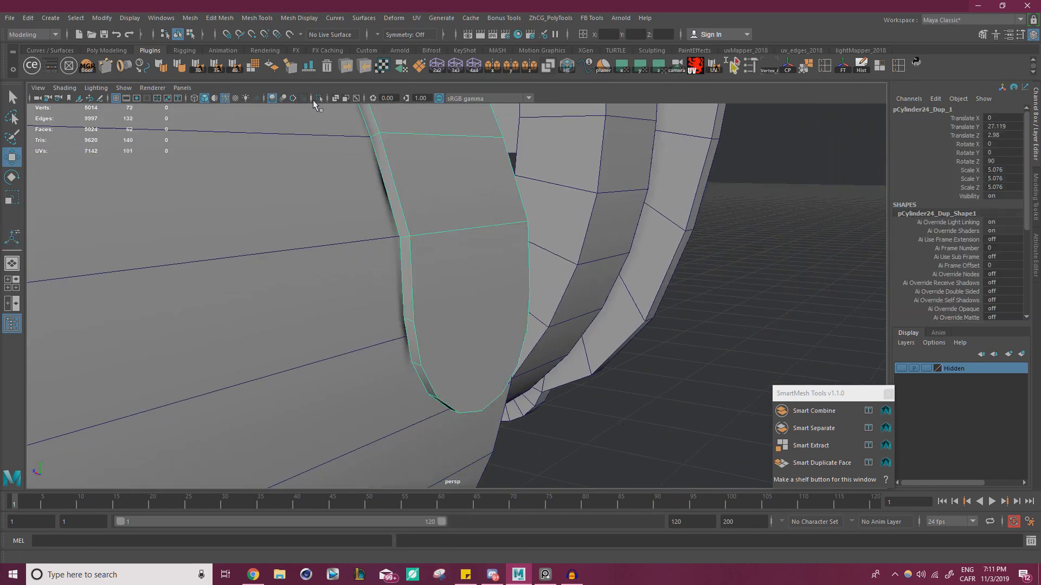
click(317, 100)
alt+drag(535, 242, 579, 257)
alt+right_drag(578, 257, 573, 279)
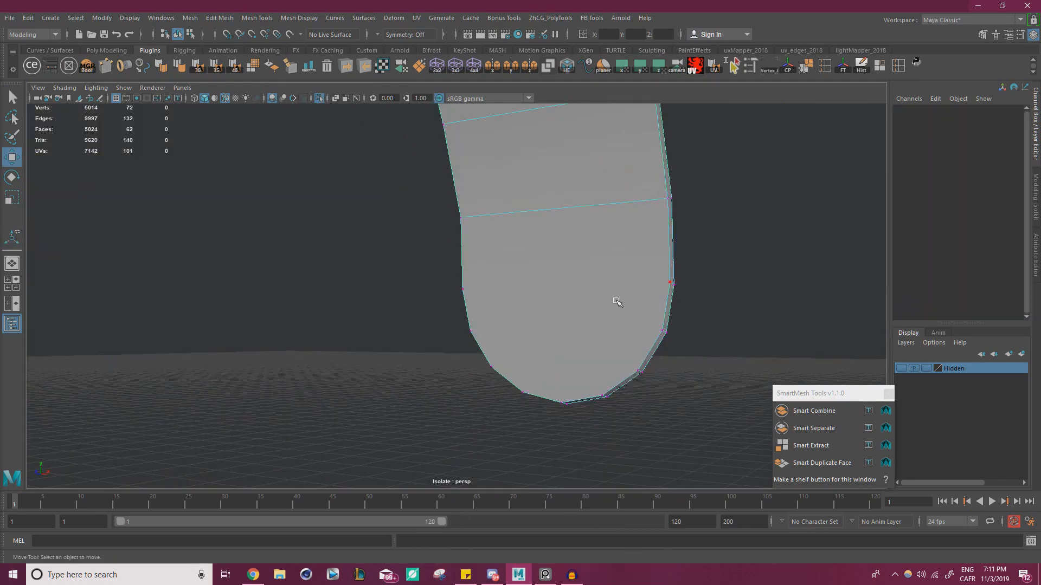
alt+drag(617, 301, 524, 301)
- Connect the opposite vertices across the start of the rounded end on both faces of the clip
click(627, 273)
shift+click(422, 284)
shift+right_drag(424, 286, 489, 366)
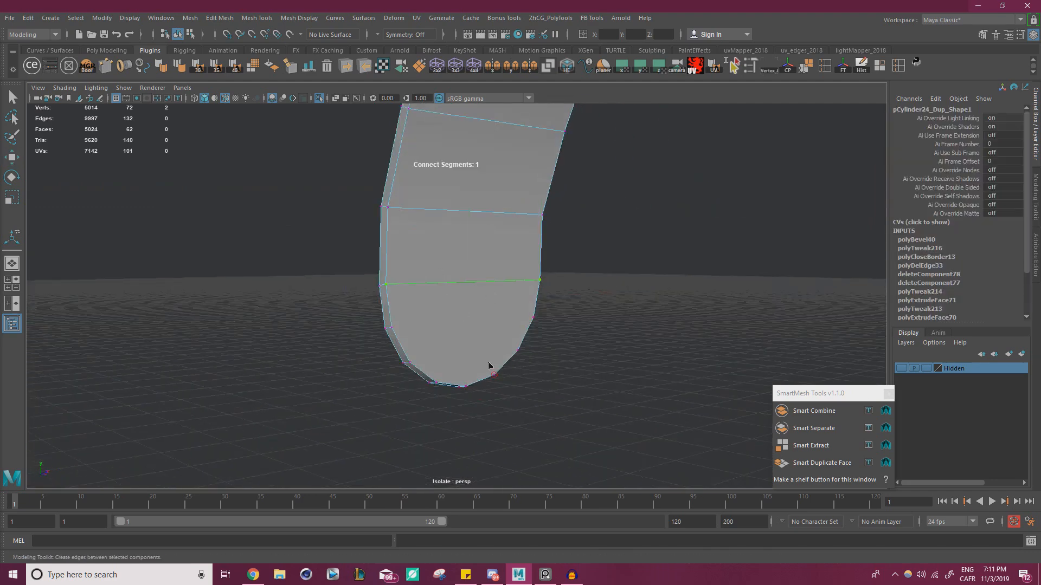
key(w)
mouse_move(400, 301)
alt+mouse_down()
mouse_move(414, 295)
mouse_move(388, 294)
alt+mouse_up()
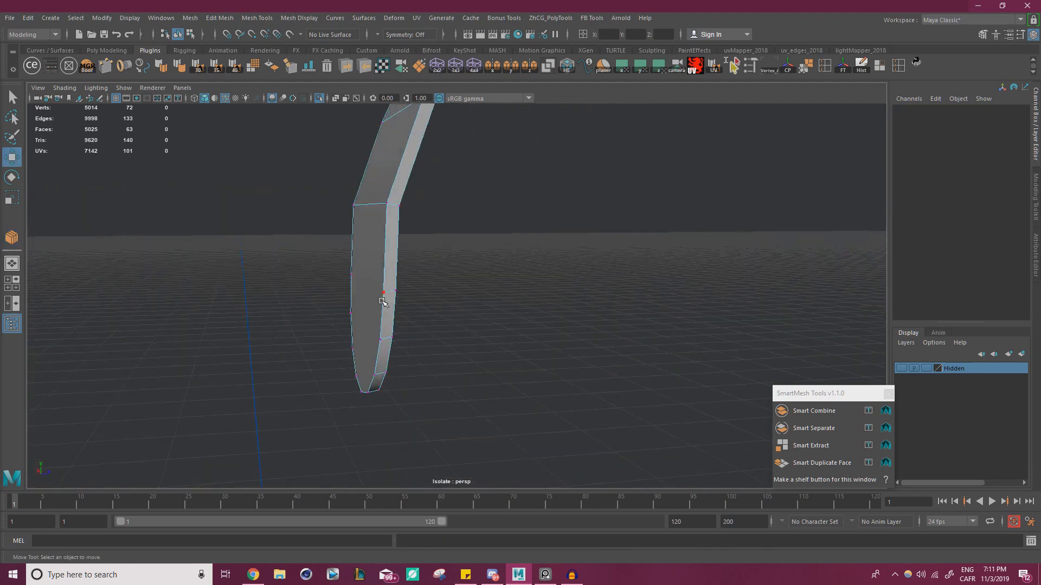
alt+drag(284, 300, 507, 308)
shift+click(457, 309)
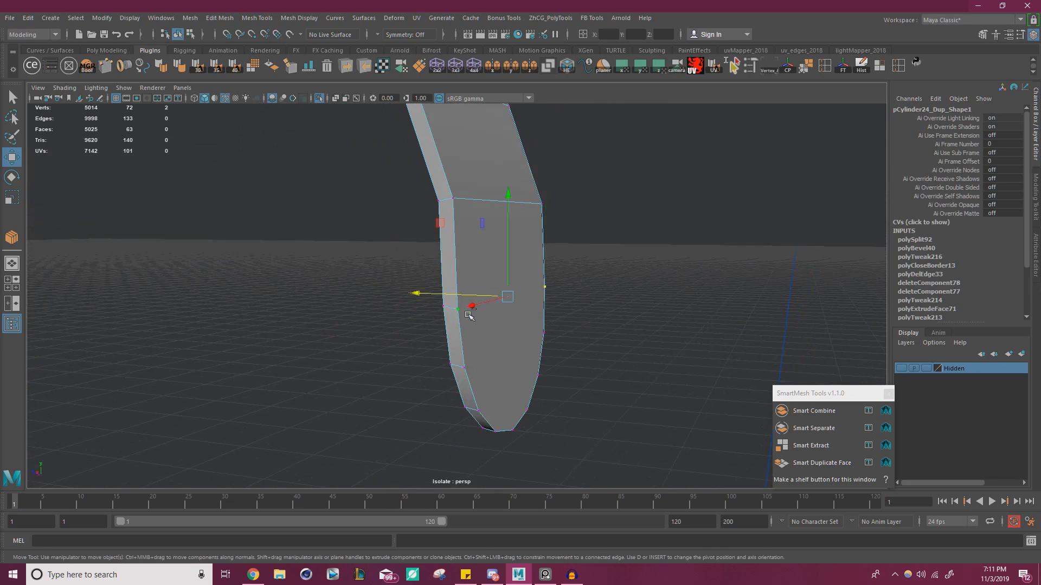
shift+right_drag(470, 314, 591, 361)
key(w)
- Connect the second pair of opposite vertices across the rounded end on both faces of the clip
alt+drag(485, 364, 420, 353)
shift+click(420, 353)
shift+right_drag(420, 353, 601, 379)
key(w)
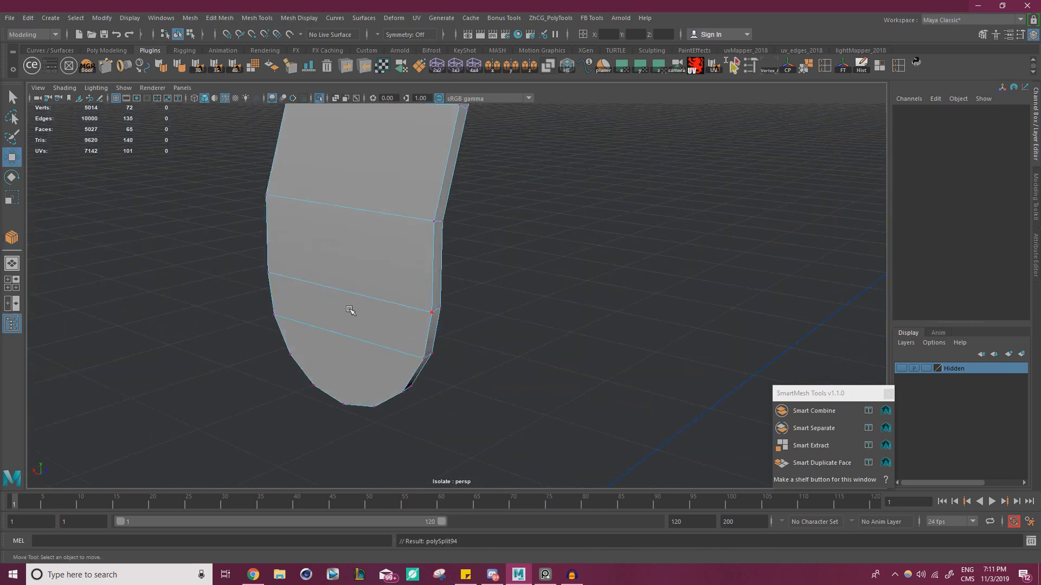
alt+drag(350, 310, 562, 287)
click(620, 324)
alt+drag(542, 338, 623, 355)
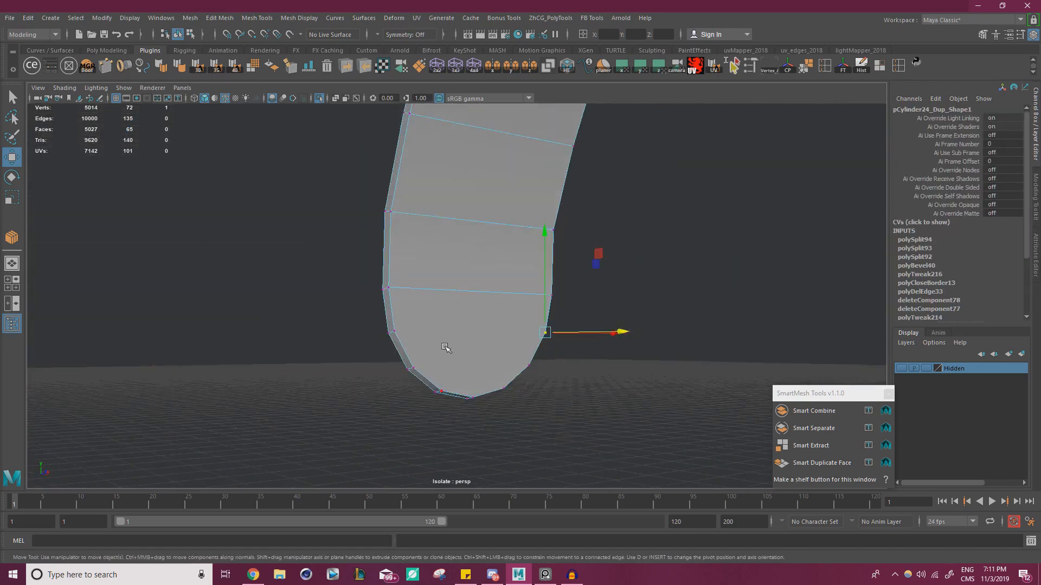
alt+drag(445, 348, 406, 328)
shift+click(384, 329)
shift+right_drag(384, 329, 543, 385)
key(w)
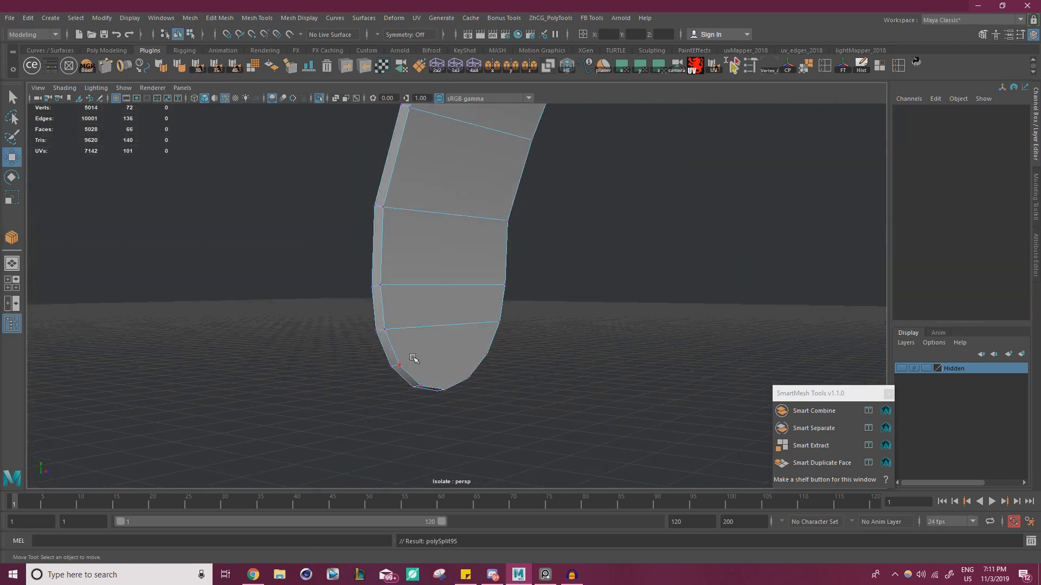
- Connect the two lowest pairs of opposite vertices across the rounded end on one face of the clip
click(400, 365)
alt+drag(407, 363, 282, 347)
shift+click(619, 379)
shift+right_drag(619, 378, 750, 385)
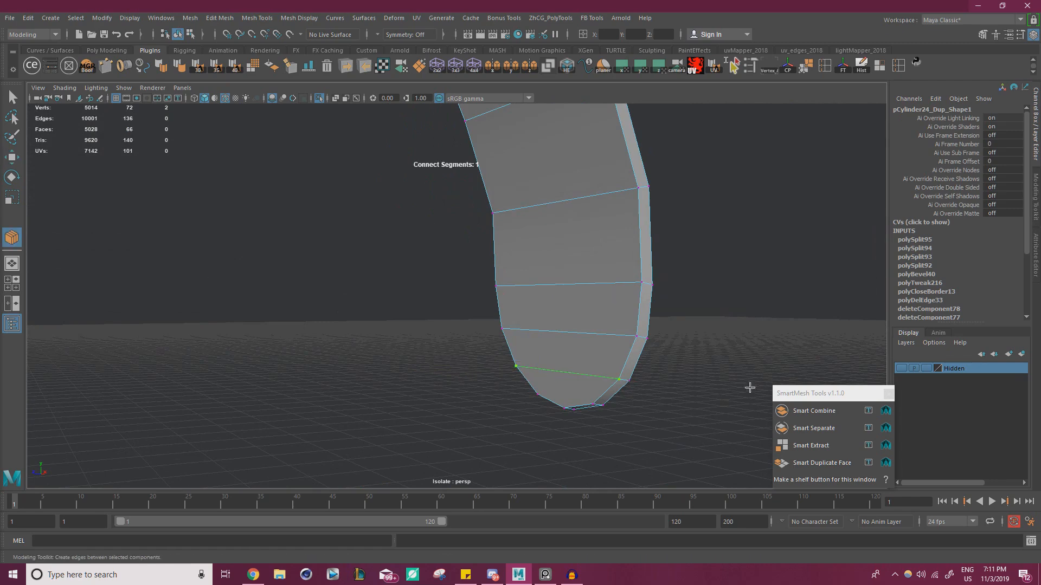
key(w)
shift+click(575, 409)
shift+right_drag(575, 408, 685, 425)
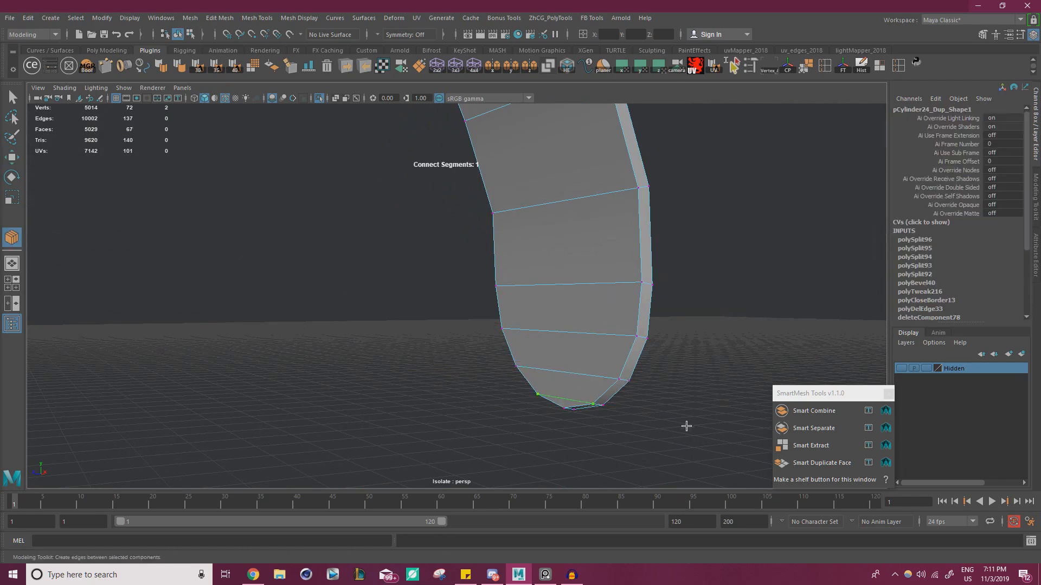
key(w)
- Connect the two lowest vertex pairs on the clip's other face and turn off isolation to show the whole model
mouse_move(569, 394)
alt+mouse_down()
mouse_move(521, 337)
mouse_move(639, 321)
mouse_move(437, 302)
alt+mouse_up()
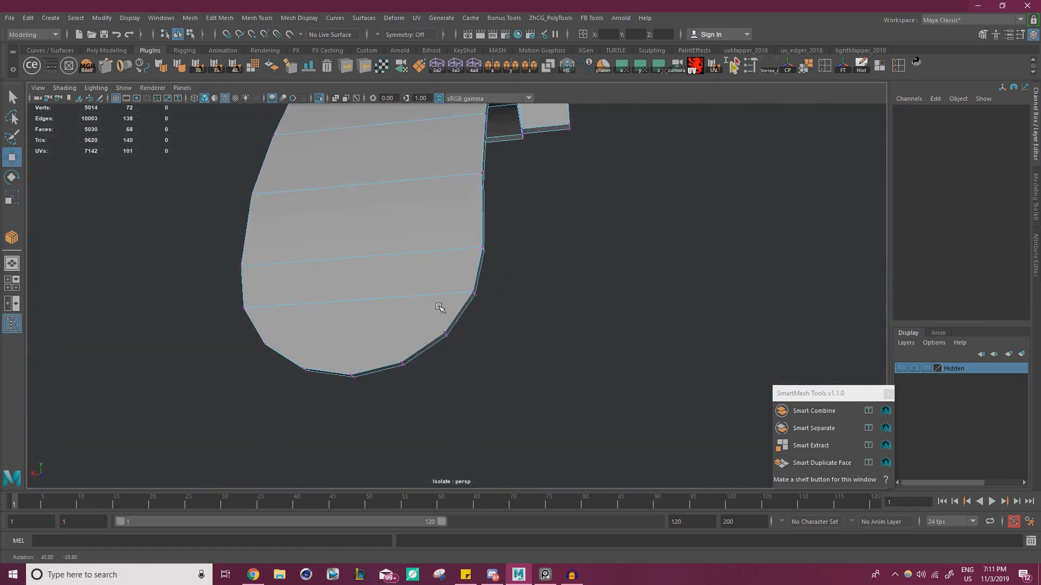
click(443, 333)
shift+right_drag(284, 336, 460, 395)
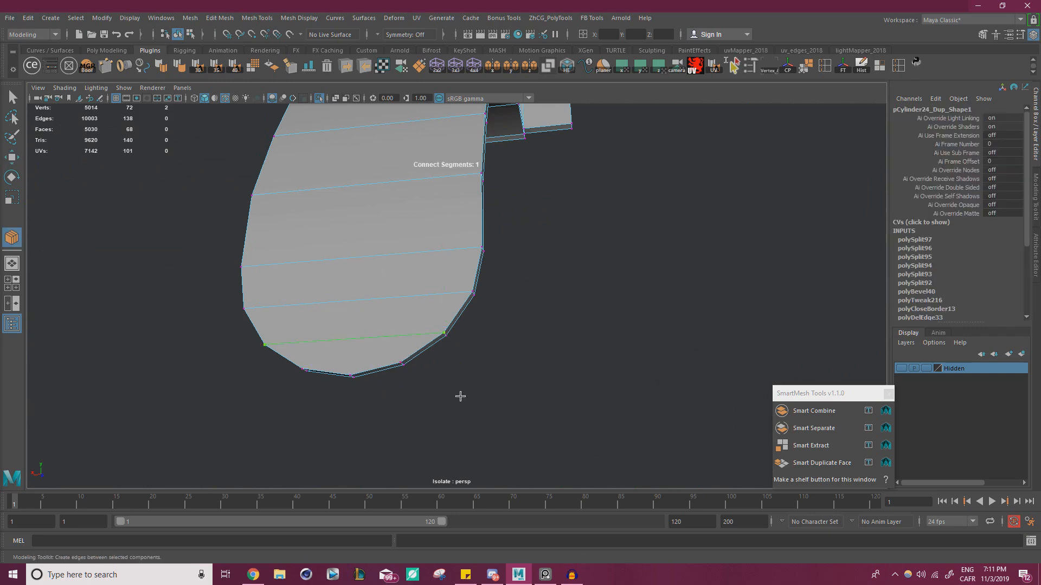
key(w)
click(306, 349)
shift+click(393, 349)
shift+right_drag(393, 350, 456, 388)
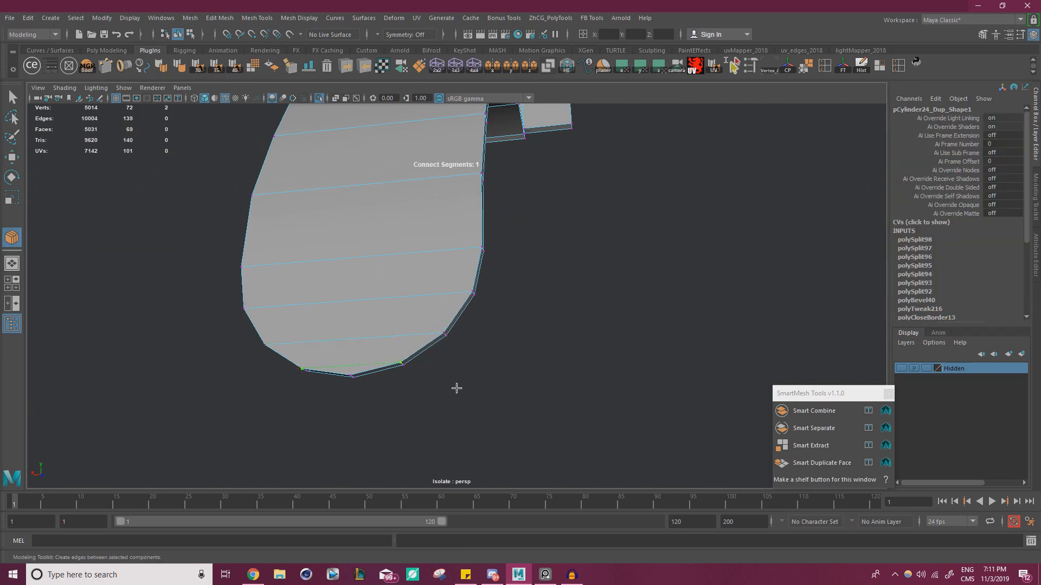
key(w)
alt+drag(275, 156, 378, 244)
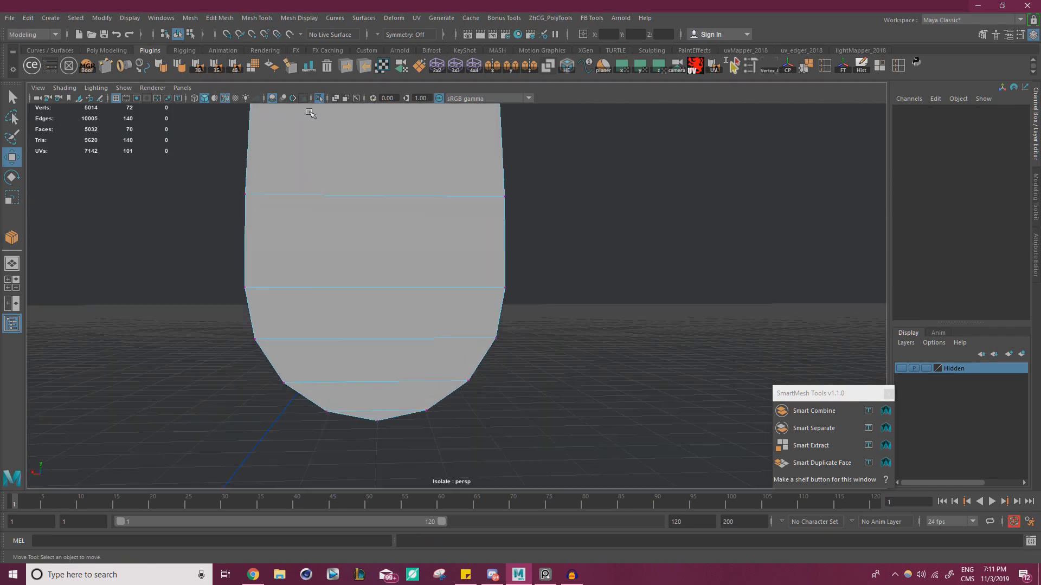
click(319, 98)
- Select the edge loops across the clip's rounded tip and move them toward the roller
alt+drag(295, 181, 484, 317)
right_drag(485, 263, 483, 234)
double_click(488, 357)
alt+drag(489, 357, 453, 335)
double_click(531, 383)
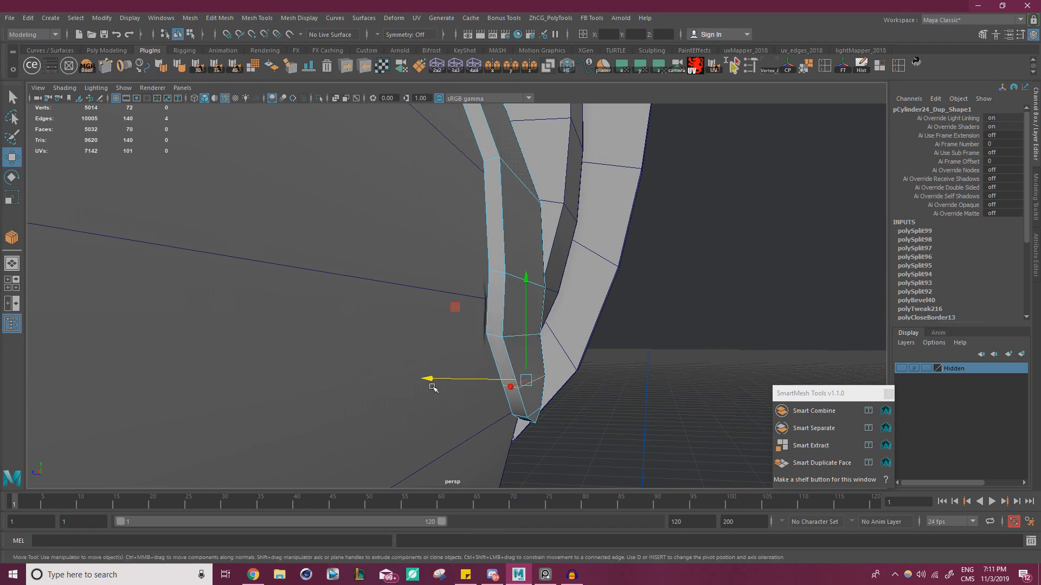
alt+middle_drag(480, 384, 495, 317)
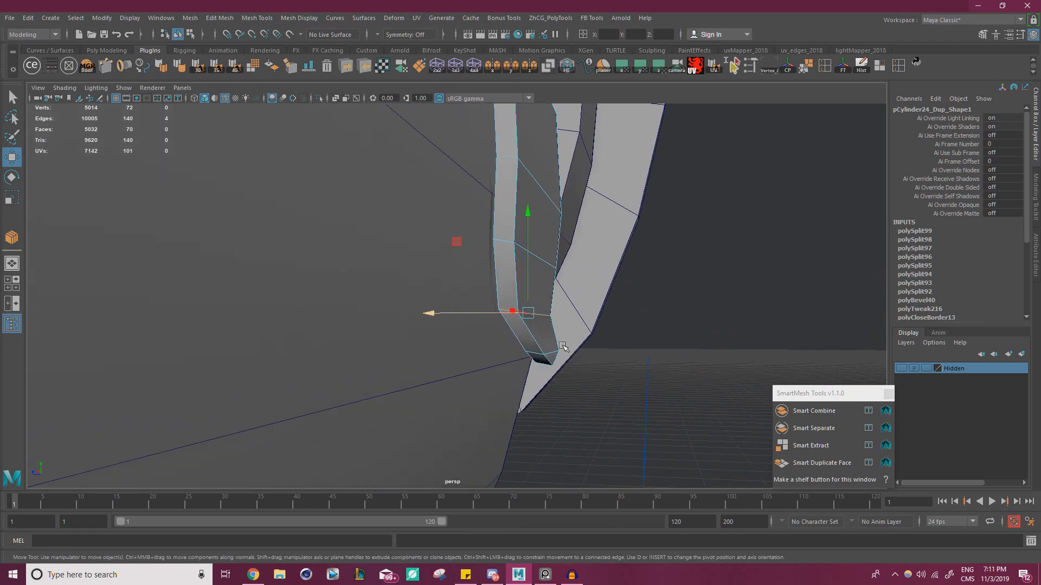
- Move the tip's lowest vertices along Z toward the roller and adjust the edge loop just above them
right_drag(538, 335, 485, 257)
alt+drag(477, 393, 605, 323)
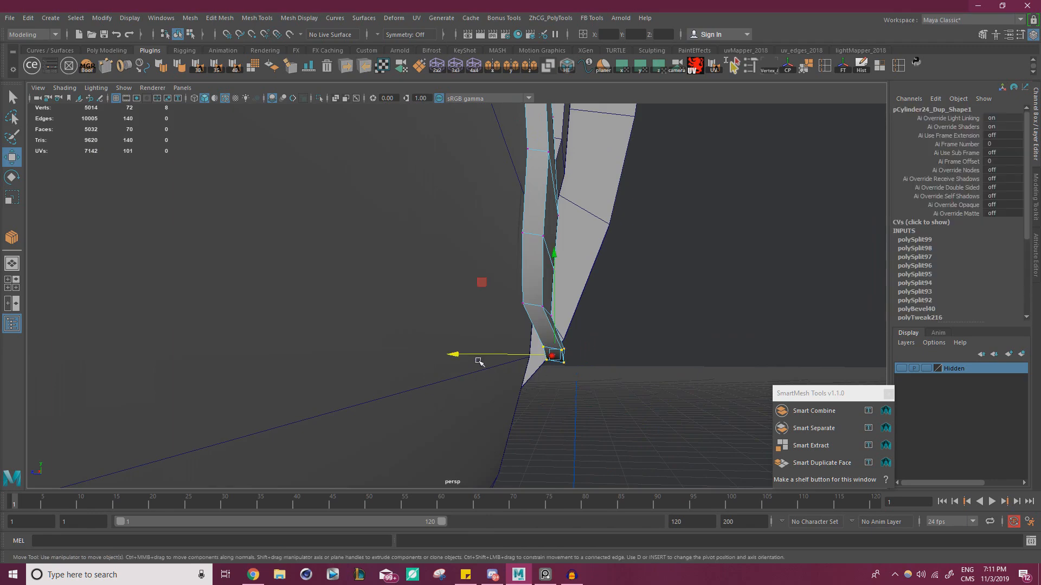
drag(481, 355, 479, 353)
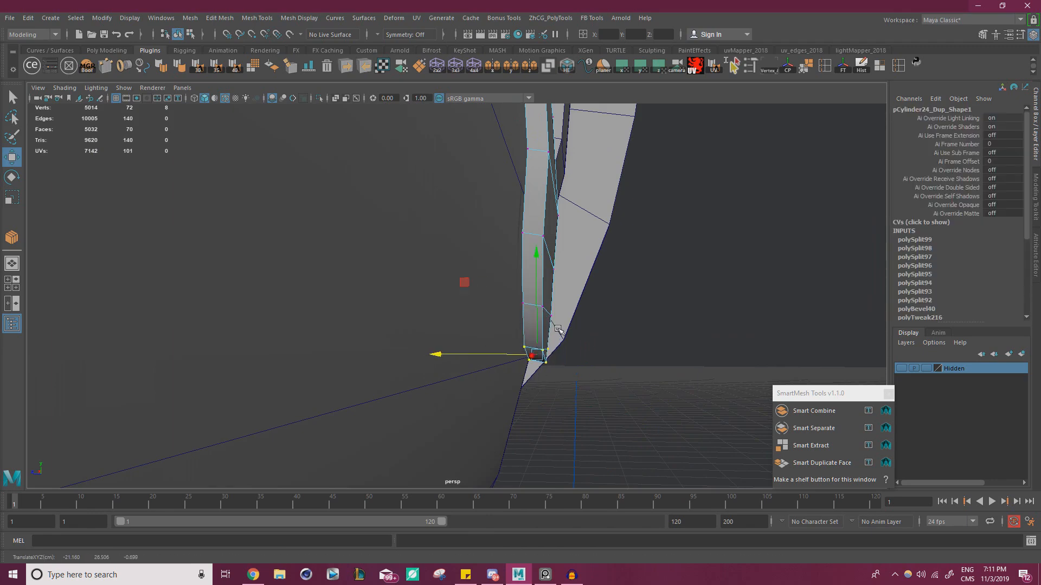
mouse_move(559, 329)
alt+mouse_down()
mouse_move(567, 341)
mouse_move(555, 332)
alt+mouse_up()
right_drag(536, 321, 543, 286)
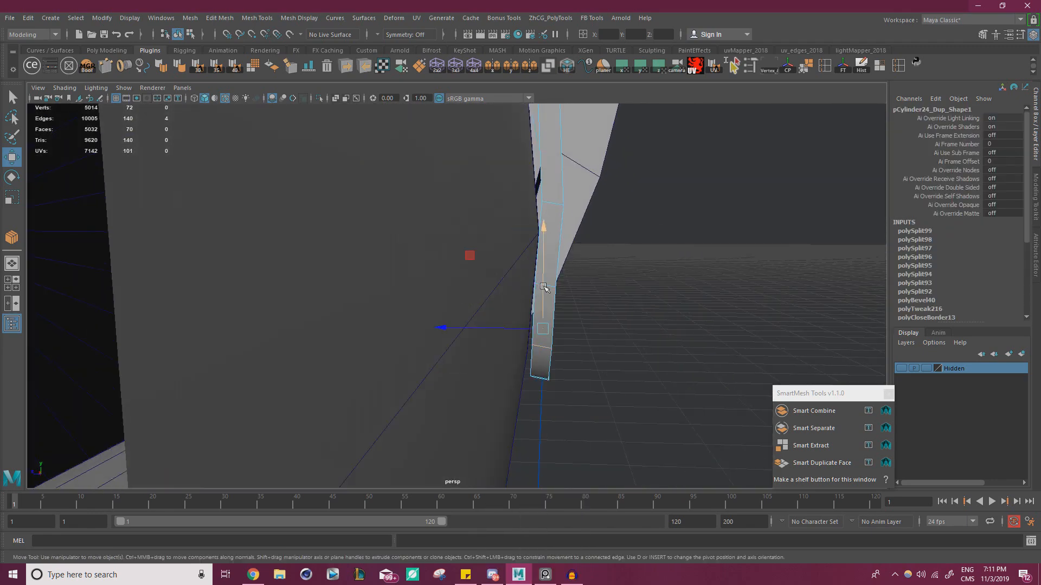
drag(481, 278, 477, 304)
- Inspect the clip's fit around the roller from the rounded tip up to the tab
scroll(445, 295, down, 5)
alt+middle_drag(393, 252, 405, 304)
alt+drag(404, 304, 401, 352)
scroll(521, 323, up, 5)
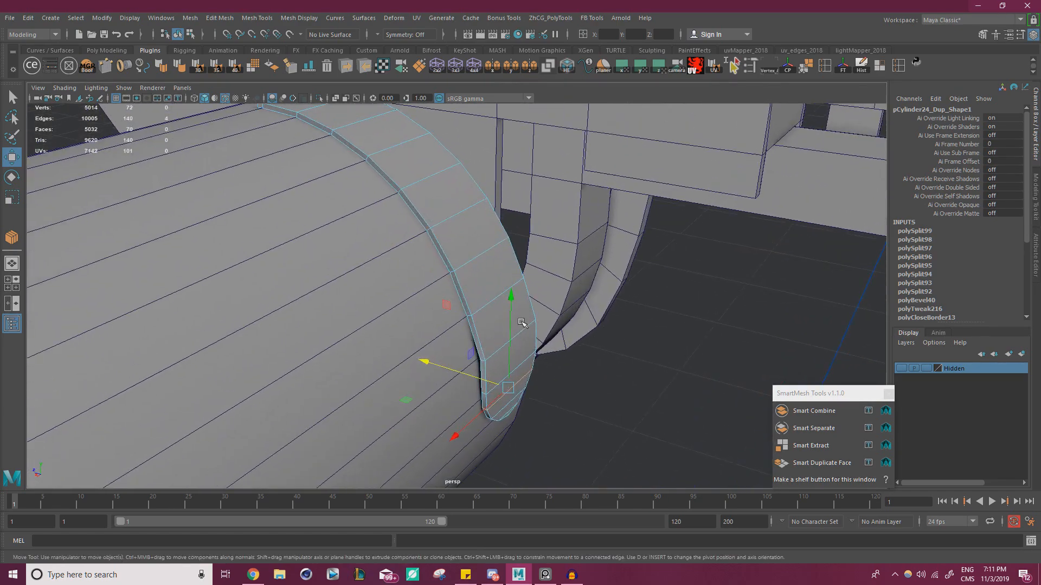
scroll(521, 323, down, 3)
alt+drag(486, 309, 399, 256)
scroll(455, 266, down, 5)
scroll(457, 287, up, 2)
scroll(569, 304, up, 5)
alt+drag(569, 304, 592, 309)
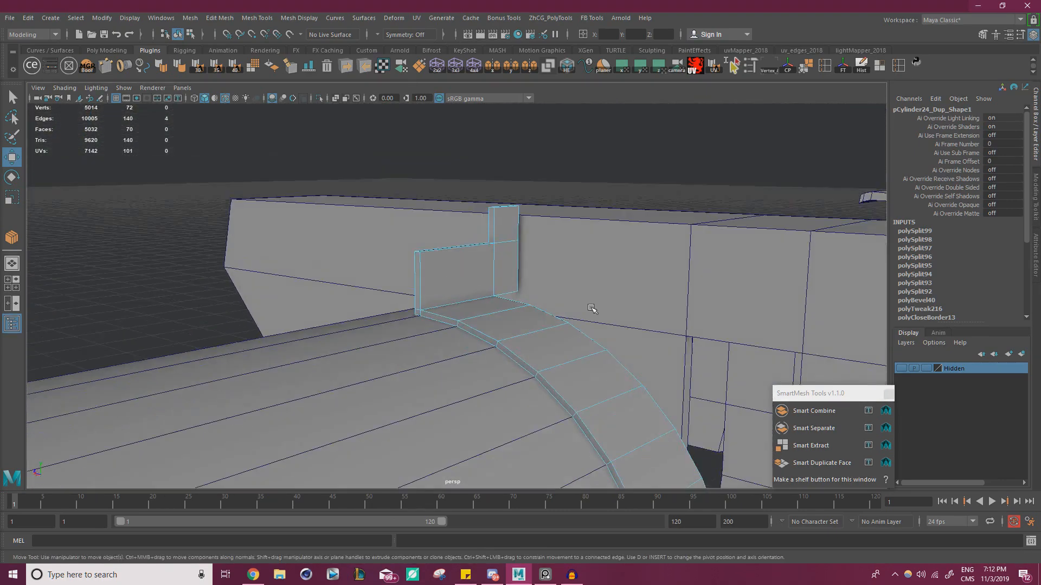
- Examine the chrome clip's bends and tab in the reference photo and compare them with the model
scroll(592, 309, down, 4)
alt+middle_drag(485, 281, 409, 213)
alt+drag(409, 214, 356, 215)
key(alt+Tab)
middle_drag(272, 226, 366, 301)
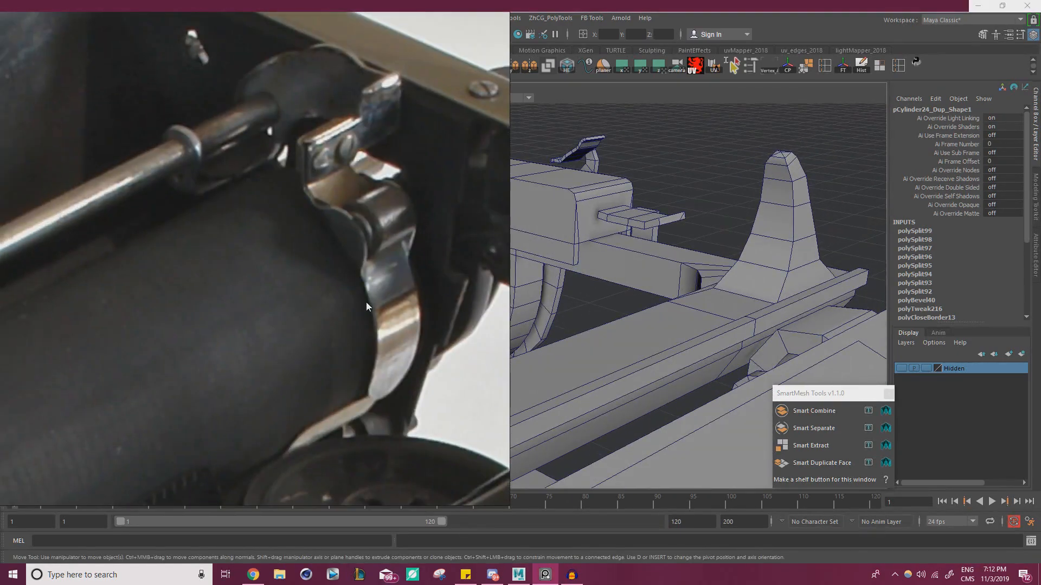
key(alt+Tab)
alt+drag(379, 220, 433, 259)
right_click(434, 259)
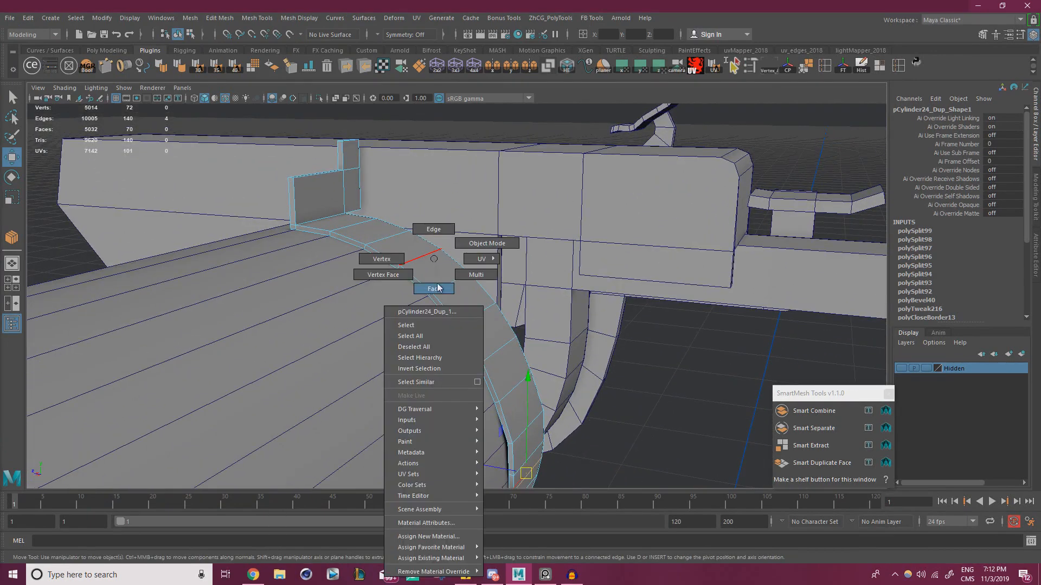
click(438, 288)
click(395, 249)
shift+click(434, 269)
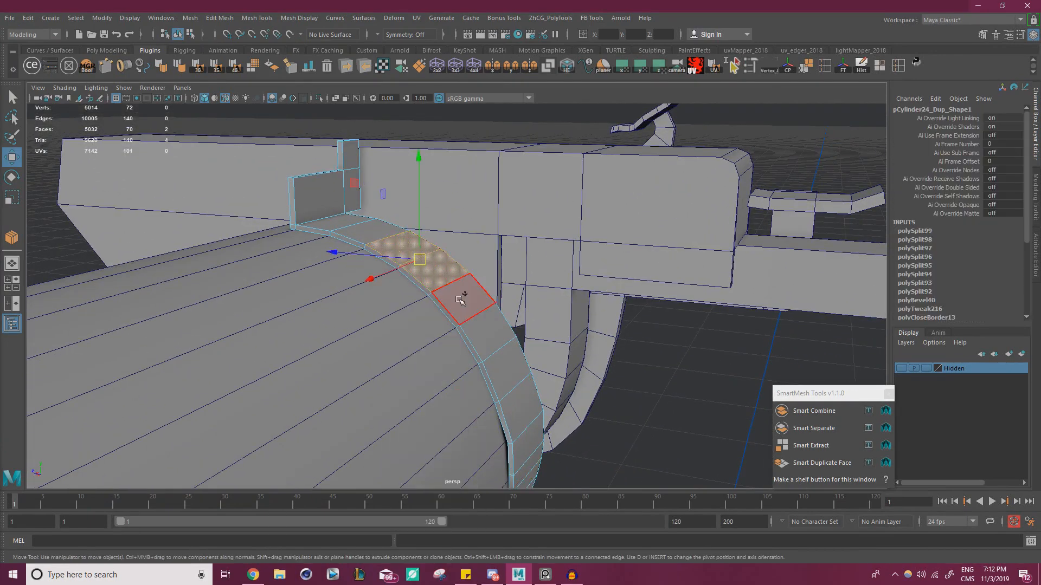
shift+click(464, 295)
scroll(379, 281, down, 4)
mouse_move(358, 276)
alt+mouse_down()
mouse_move(406, 288)
mouse_move(348, 281)
alt+mouse_up()
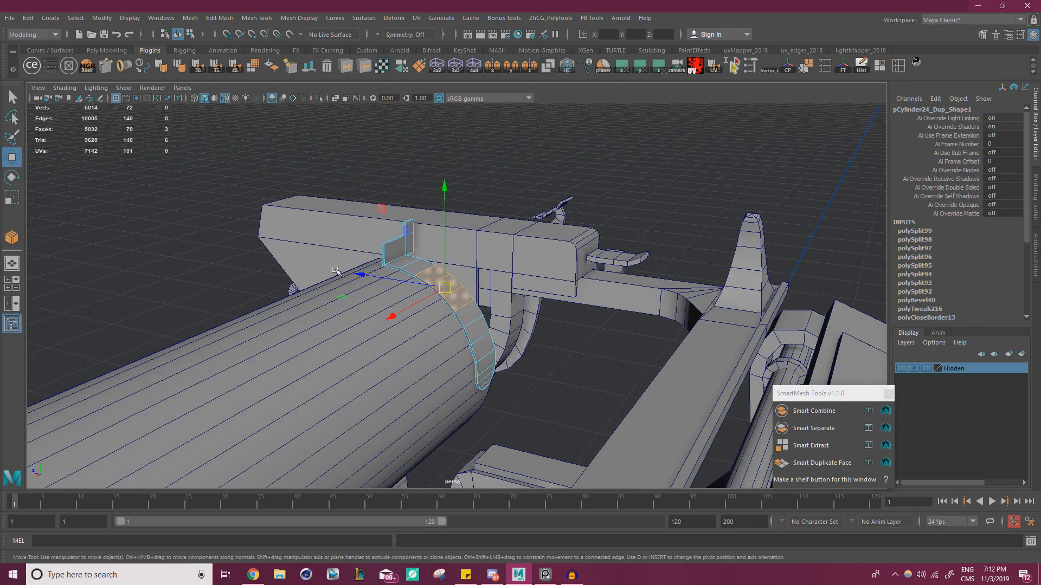
scroll(433, 265, up, 5)
alt+middle_drag(445, 257, 564, 341)
alt+drag(564, 341, 634, 339)
scroll(469, 327, up, 3)
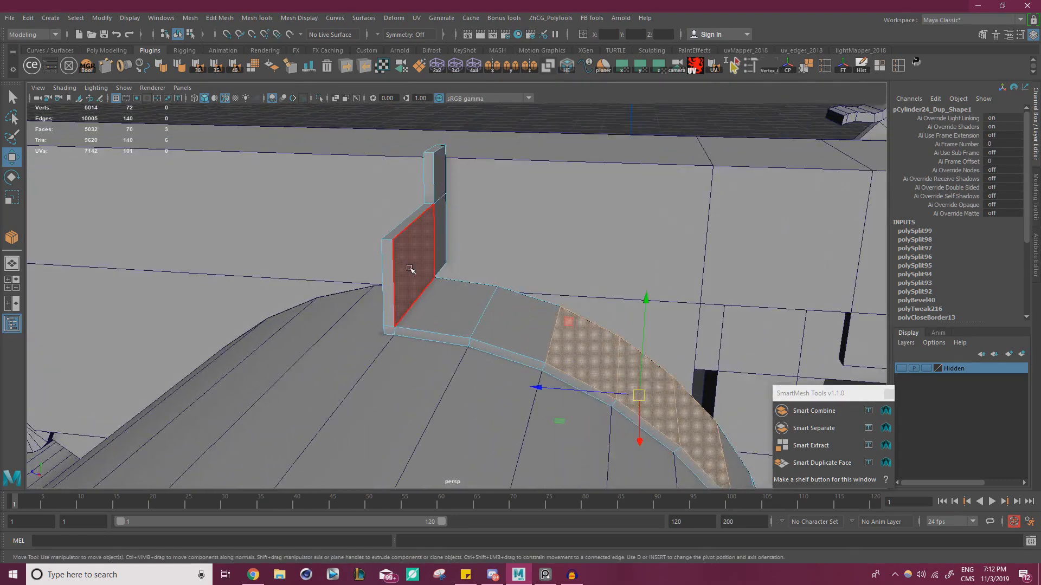
- Delete the faces of the strip segment that joins the clip's upright tab to the curved strip
click(409, 268)
scroll(423, 281, down, 1)
alt+drag(428, 281, 472, 321)
scroll(472, 321, up, 3)
click(461, 326)
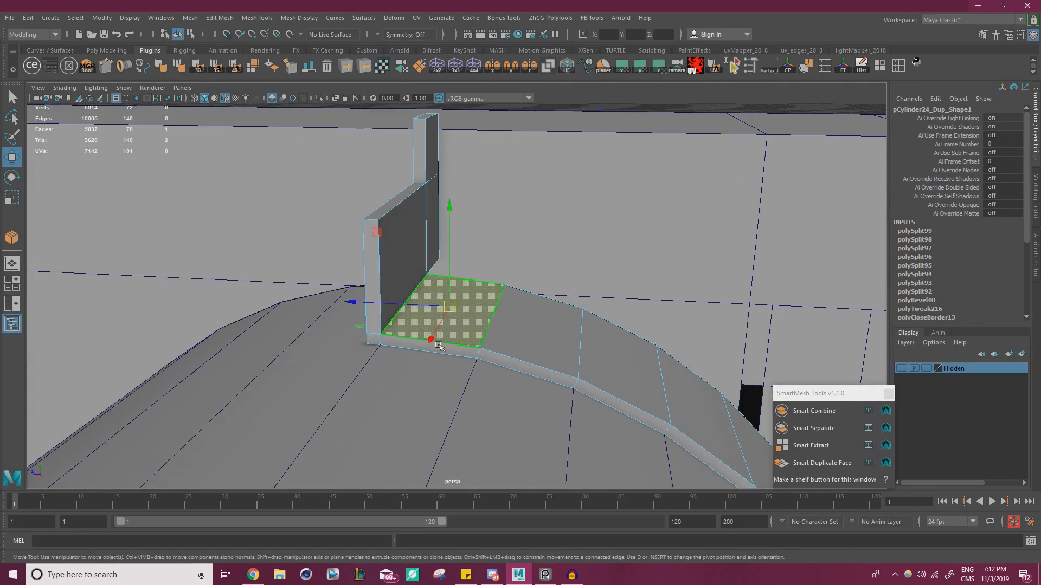
key(Delete)
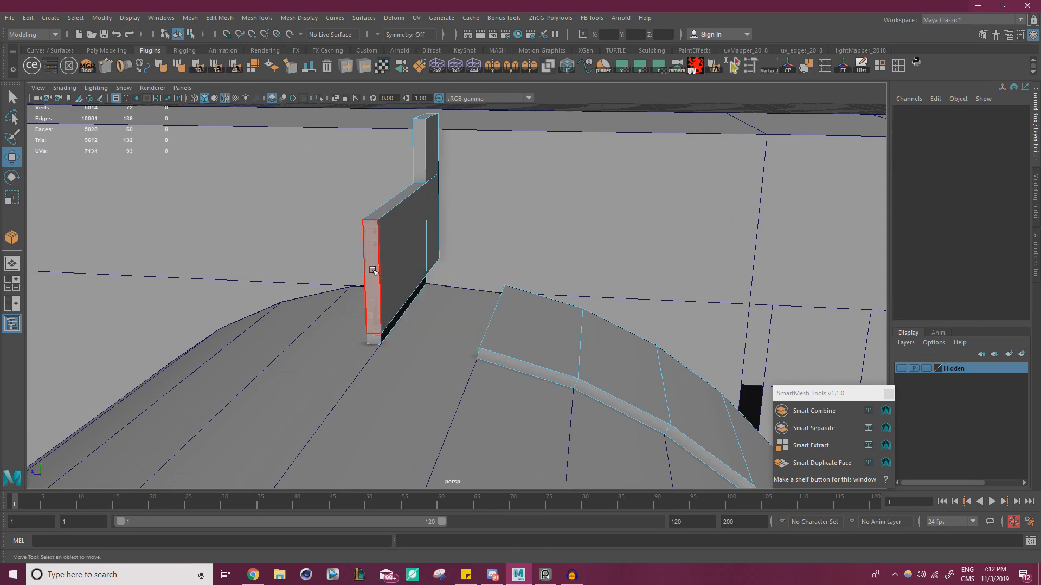
- Select all vertices of the detached tab and move them with a vertex-snapped pivot onto the curved strip's open end
right_drag(390, 260, 337, 262)
alt+drag(221, 383, 255, 372)
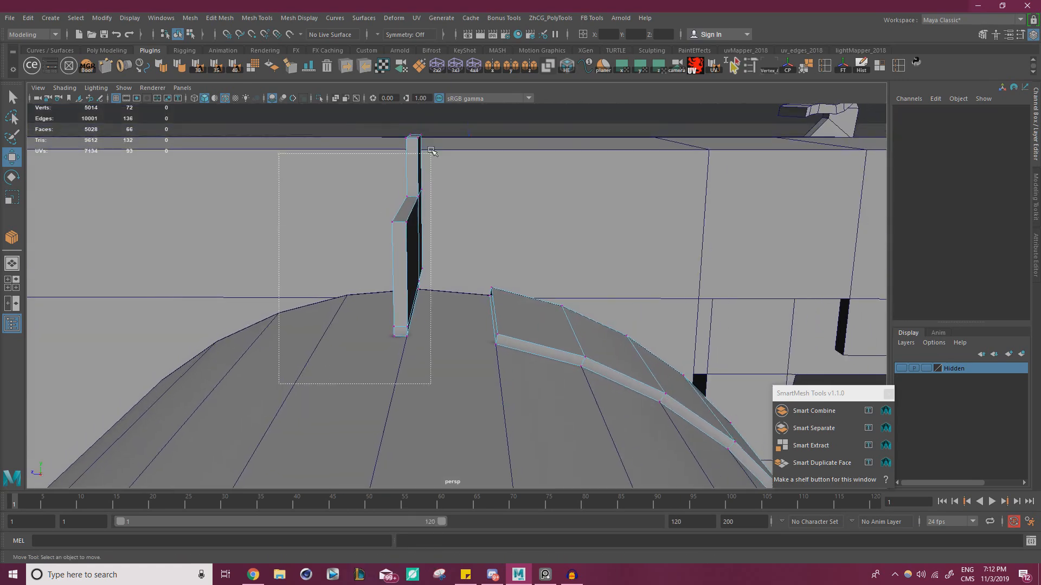
drag(432, 152, 449, 110)
alt+drag(470, 230, 434, 356)
key(d)
key(v)
scroll(536, 368, up, 4)
alt+middle_drag(537, 368, 529, 302)
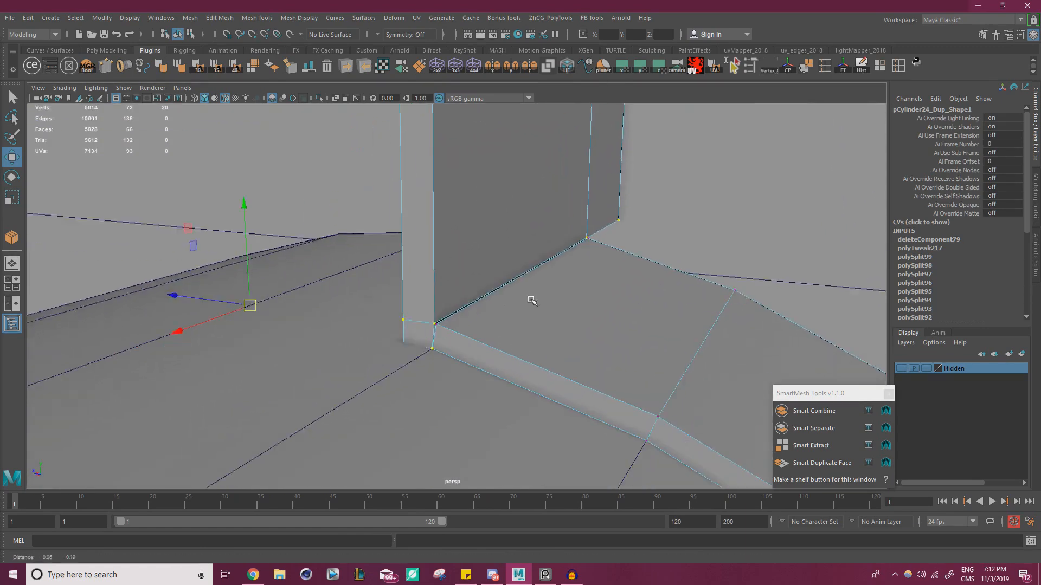
- Snap the tab's lower front corner vertex onto the matching corner of the strip to close the gap
scroll(540, 352, up, 4)
alt+right_drag(541, 353, 109, 318)
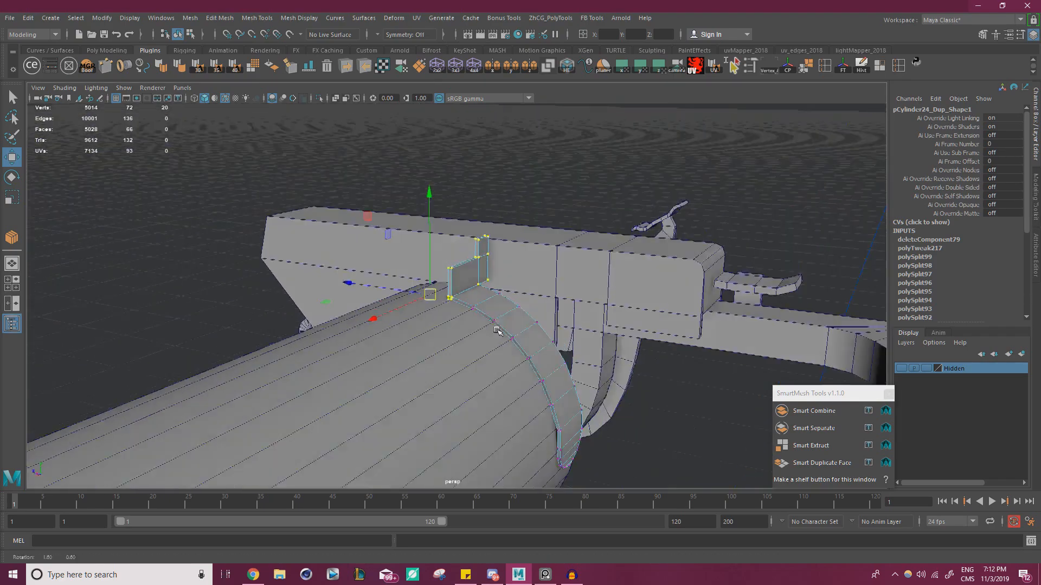
alt+right_drag(497, 330, 179, 325)
alt+middle_drag(178, 325, 176, 273)
alt+right_drag(336, 265, 428, 254)
alt+middle_drag(428, 254, 431, 319)
alt+right_drag(431, 320, 742, 382)
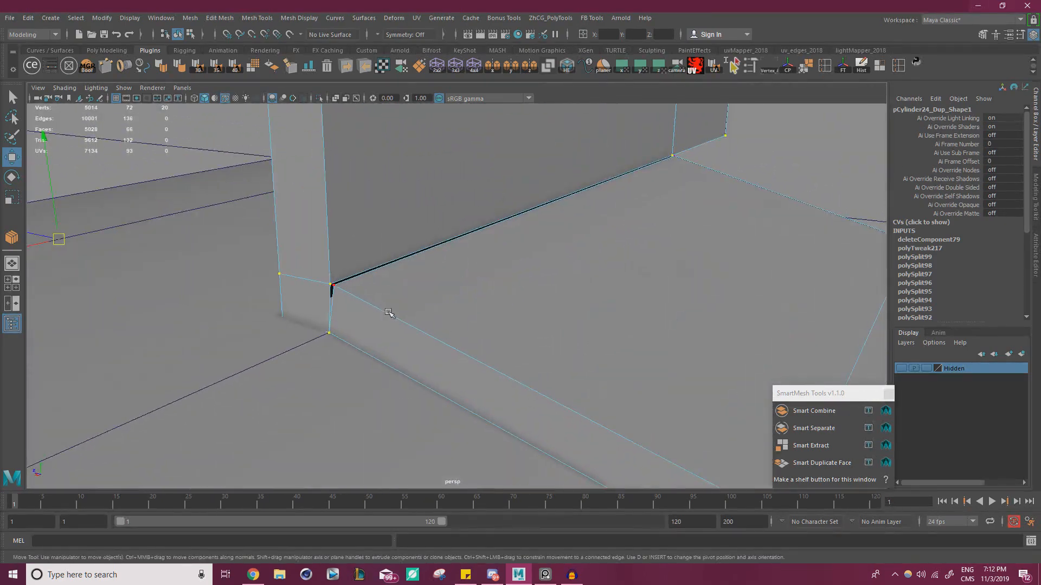
click(342, 291)
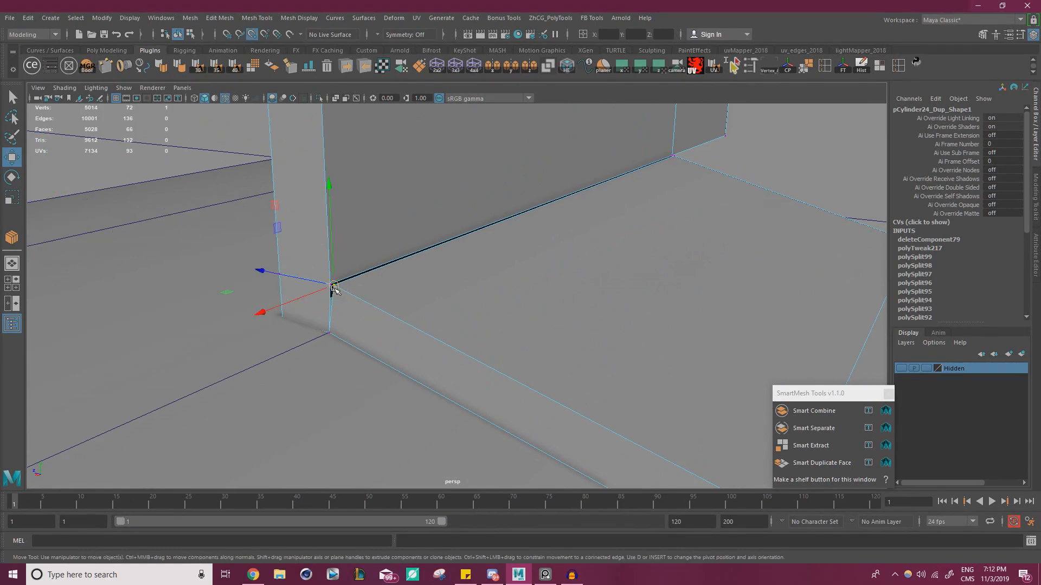
drag(334, 289, 331, 285)
- Examine the corners and seam where the clip's upright tab meets the curved strip from several angles
alt+right_drag(453, 295, 531, 244)
alt+middle_drag(531, 244, 448, 282)
mouse_move(509, 247)
alt+mouse_down()
mouse_move(469, 262)
mouse_move(459, 255)
mouse_move(502, 227)
alt+mouse_up()
alt+drag(442, 253, 467, 255)
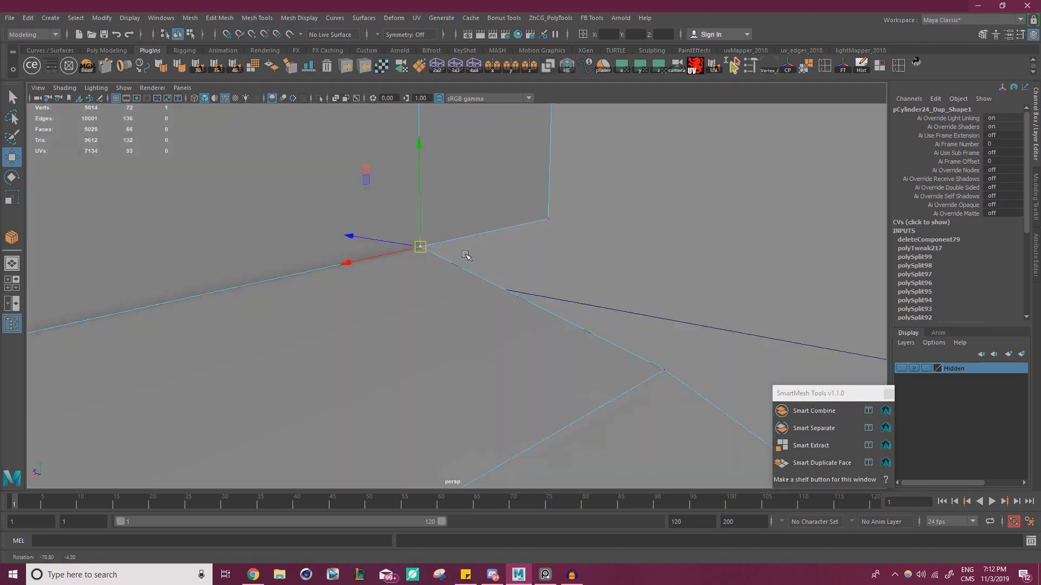
alt+drag(390, 244, 644, 244)
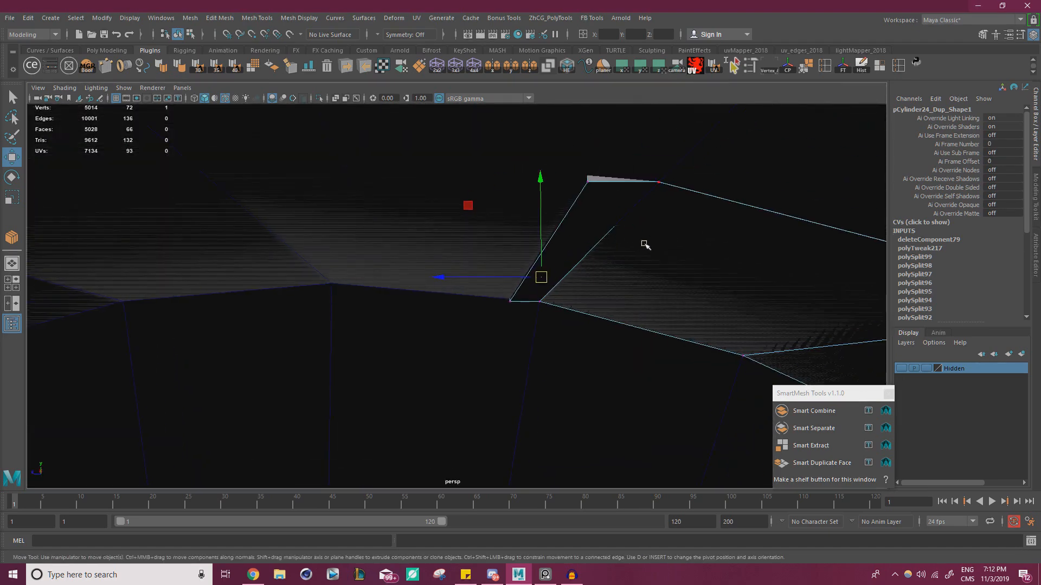
click(572, 224)
right_drag(573, 224, 605, 154)
click(605, 180)
alt+drag(606, 208, 494, 255)
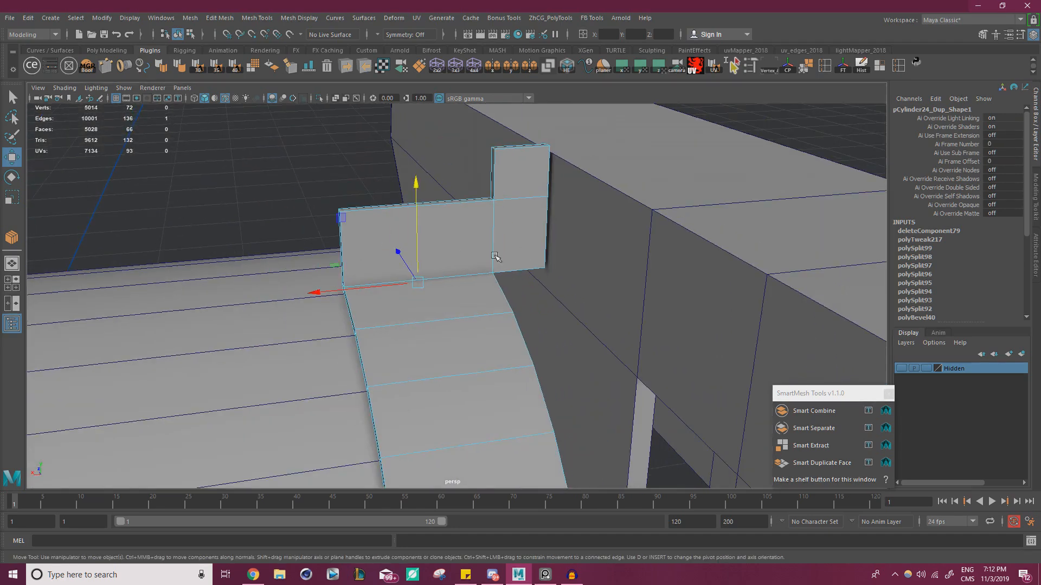
- Merge the overlapping vertices along the seam between the clip's tab and the curved strip
right_drag(531, 232, 480, 233)
alt+right_drag(466, 232, 188, 191)
drag(340, 178, 559, 475)
shift+right_drag(441, 275, 493, 227)
right_drag(656, 174, 715, 159)
click(731, 163)
- Select three consecutive faces on the curved strip, starting one face below the tab, to mark the flange area
alt+drag(412, 244, 492, 247)
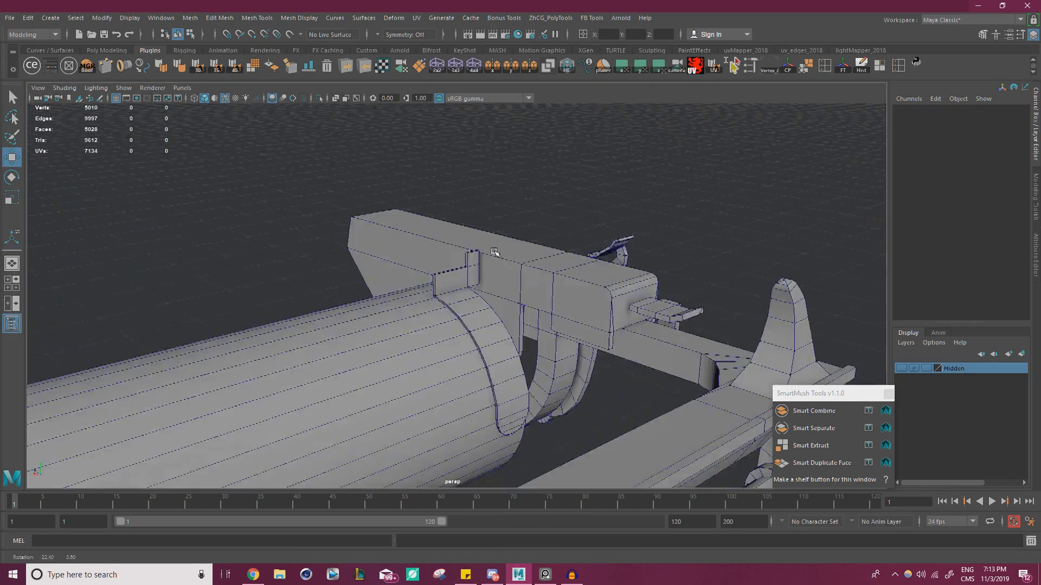
alt+right_drag(492, 247, 447, 227)
alt+right_drag(385, 229, 500, 292)
alt+drag(500, 292, 509, 231)
mouse_move(380, 231)
alt+right_down()
mouse_move(420, 237)
mouse_move(371, 220)
alt+right_up()
alt+middle_drag(372, 219, 365, 260)
right_drag(360, 262, 360, 278)
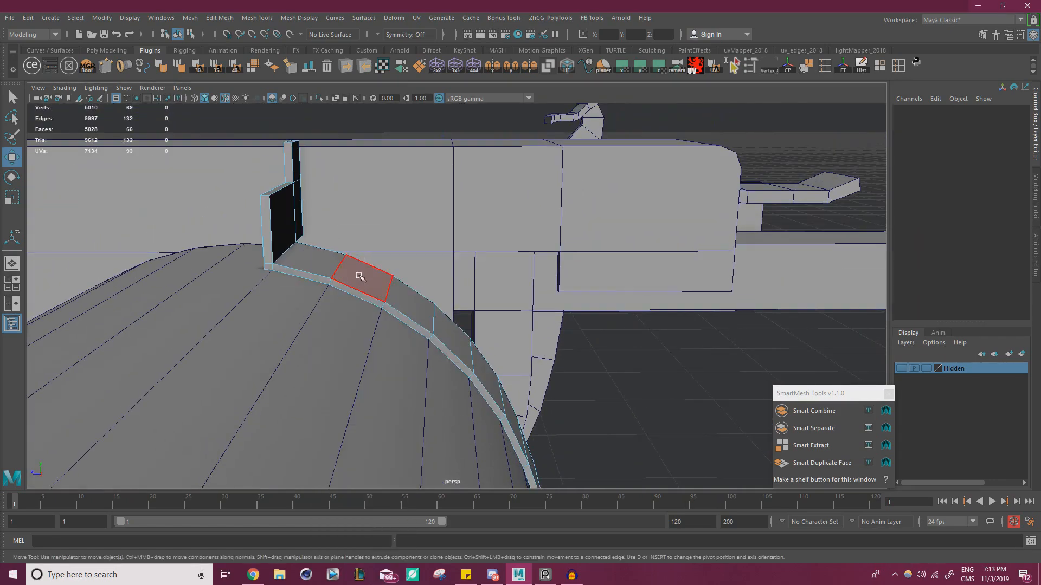
click(362, 279)
shift+click(410, 306)
shift+click(453, 339)
alt+drag(453, 339, 360, 333)
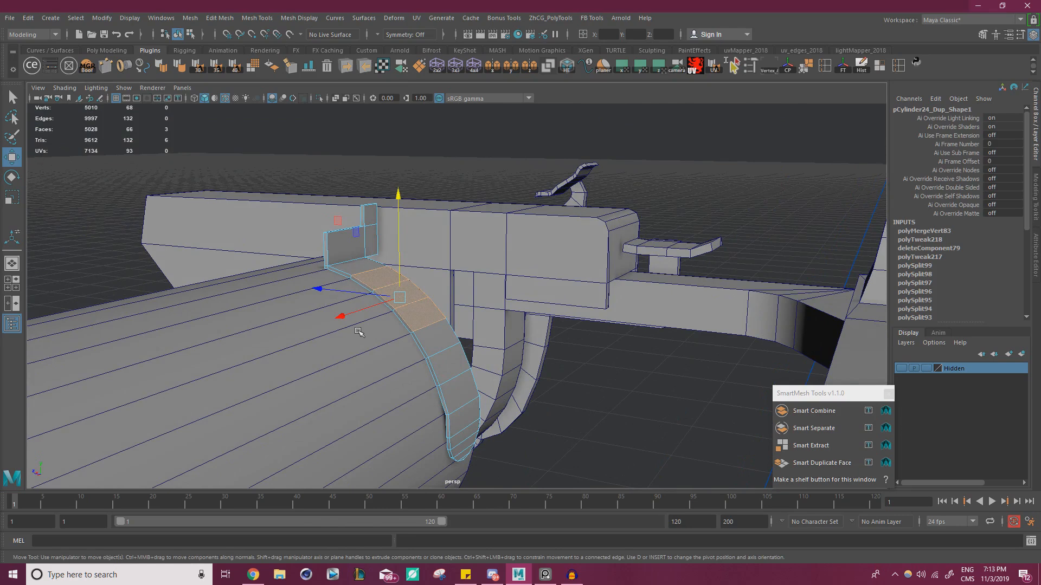
- Insert a lengthwise edge loop near each long edge of the curved strip with the Multi-Cut tool
key(f)
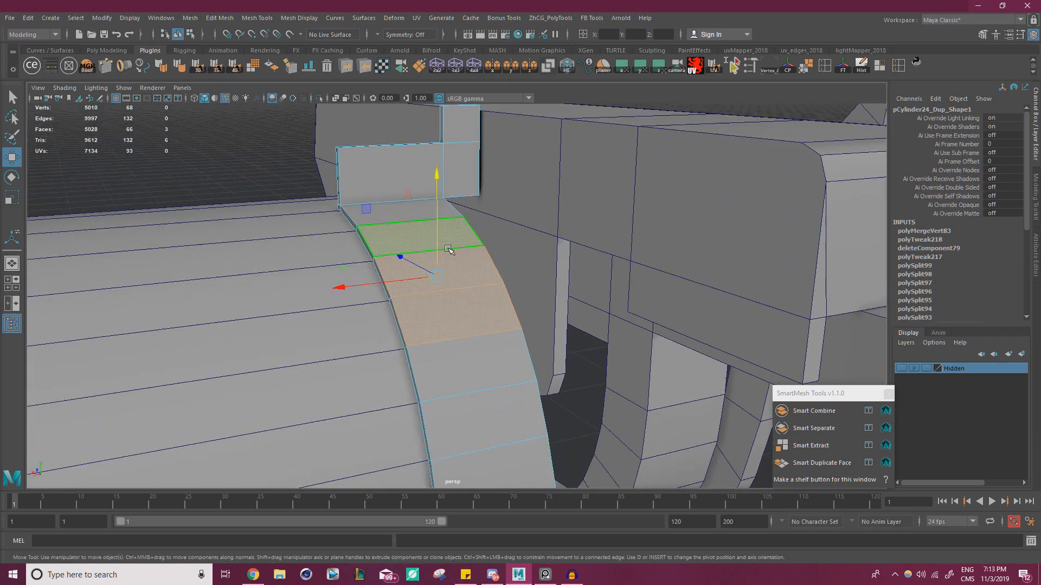
key(ctrl+shift+x)
alt+drag(449, 314, 398, 323)
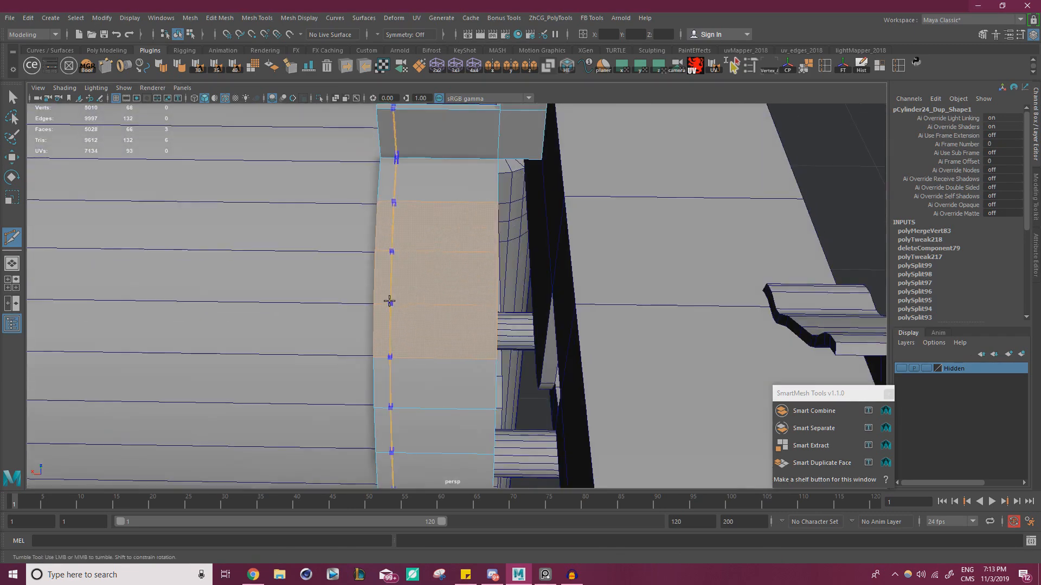
ctrl+click(383, 301)
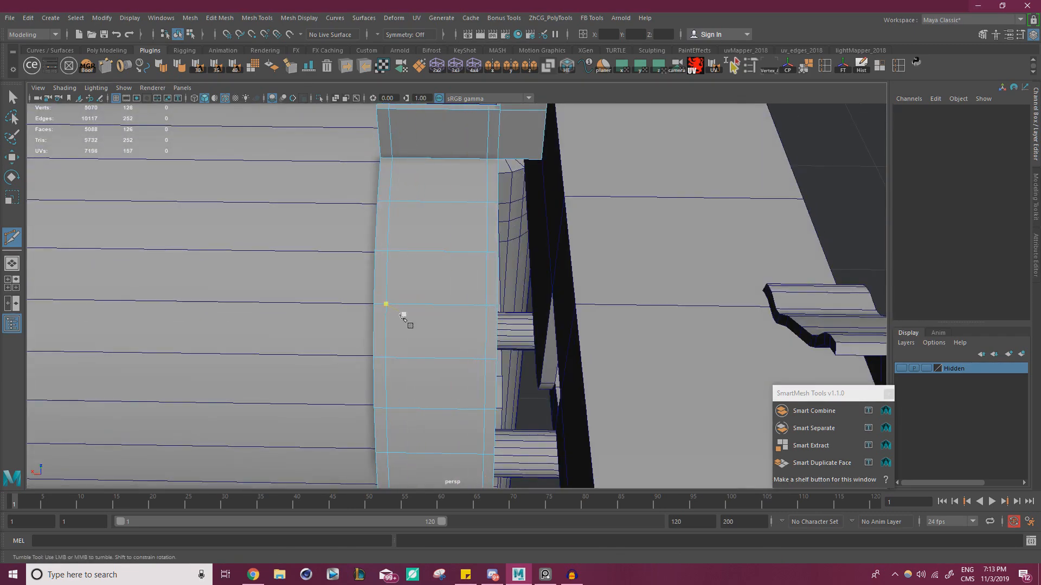
- Extrude the three narrow border faces on each side of the strip below the tab with a thickness of 0.9
key(w)
right_drag(398, 239, 397, 268)
click(383, 234)
shift+double_click(382, 329)
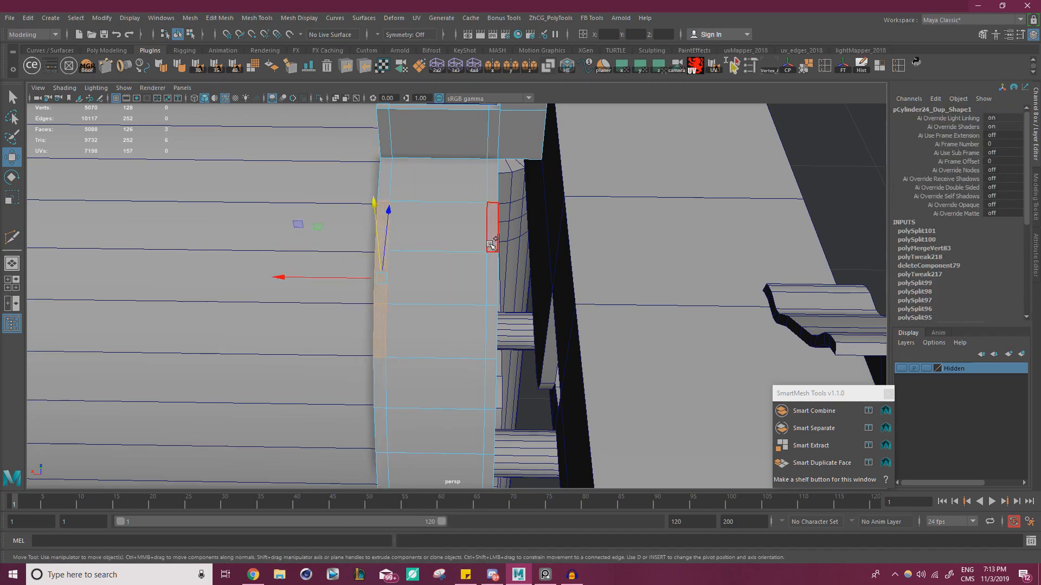
shift+click(491, 243)
alt+drag(491, 328, 367, 288)
key(ctrl+e)
drag(600, 127, 605, 122)
click(605, 144)
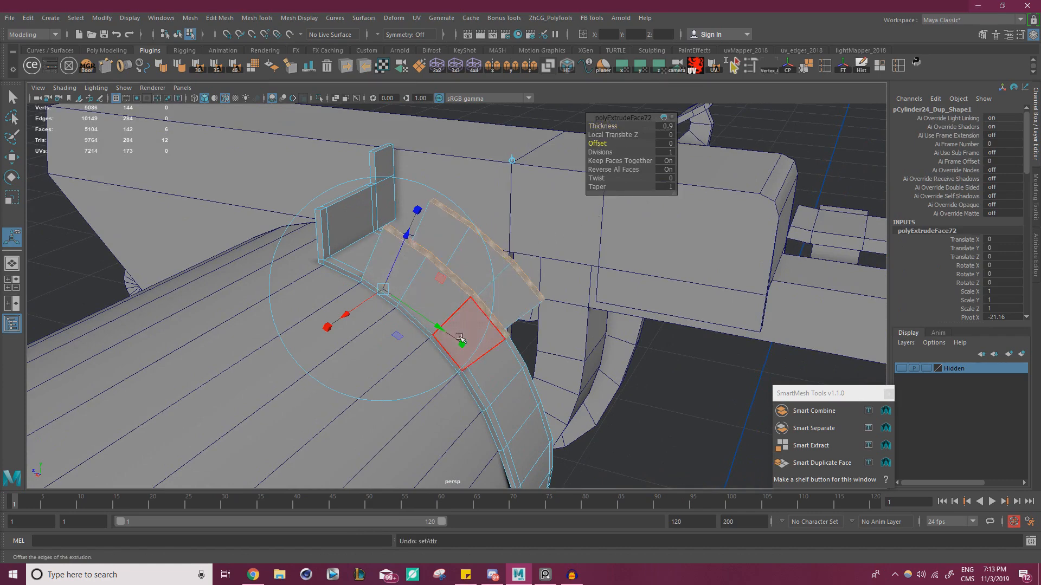
drag(439, 327, 437, 325)
key(ctrl+z)
alt+drag(358, 294, 472, 305)
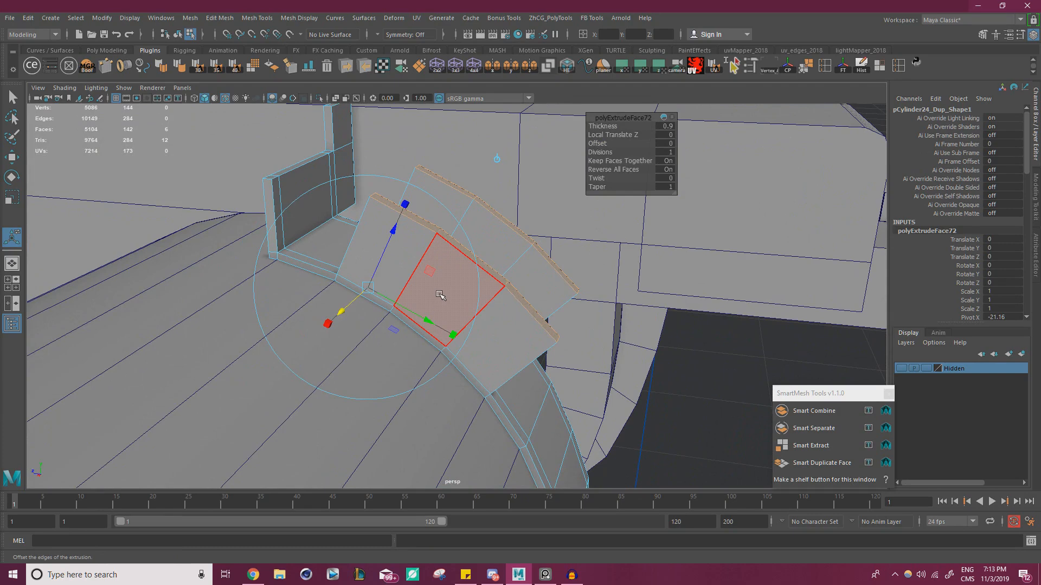
- Delete the cross edges dividing the outer side of the near raised flange
key(w)
click(434, 263)
right_drag(447, 209, 446, 214)
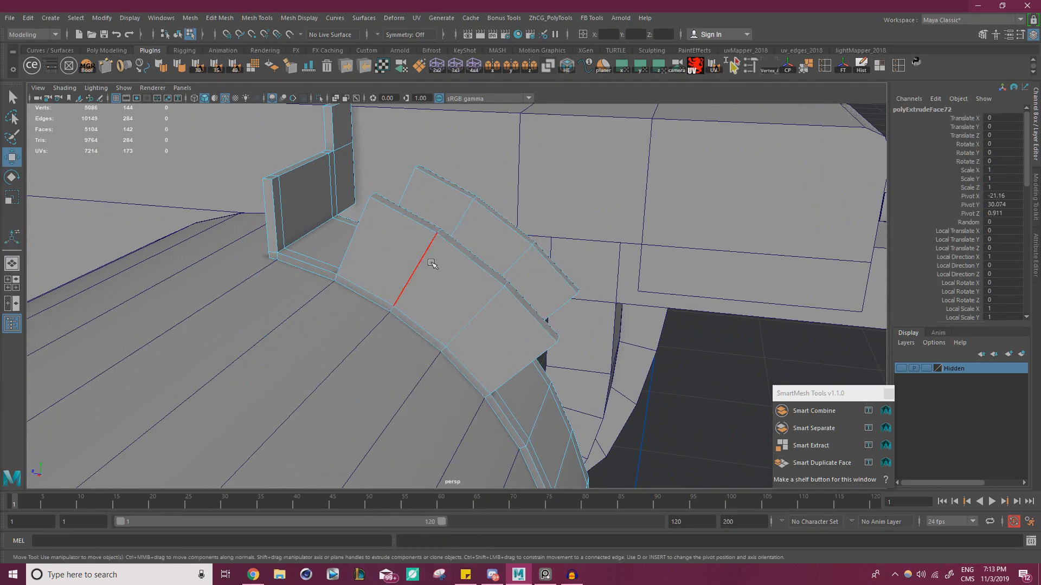
double_click(433, 266)
alt+drag(394, 307, 417, 310)
click(381, 277)
shift+click(334, 279)
key(Delete)
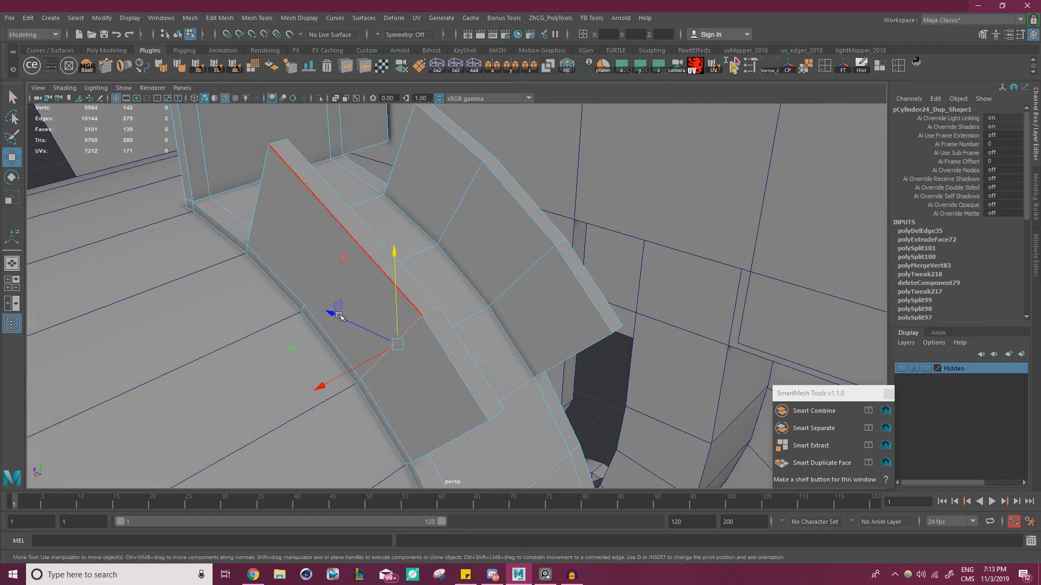
- Delete the remaining cross edges on both flanges so each side and top is a single face
alt+drag(338, 315, 544, 303)
key(ctrl+z)
key(Delete)
key(ctrl+Delete)
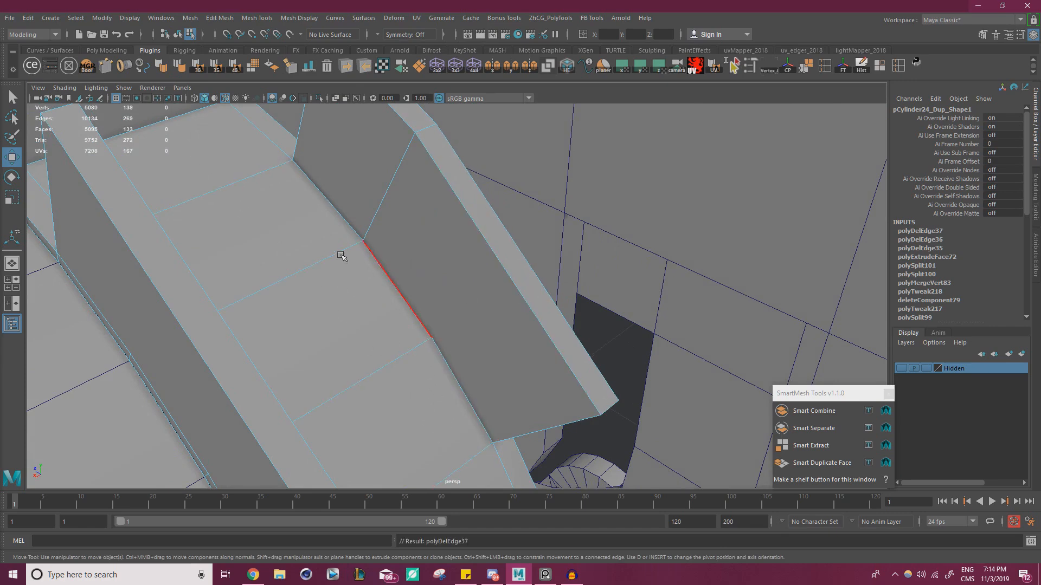
alt+drag(343, 251, 399, 312)
alt+drag(445, 268, 289, 260)
key(ctrl+Delete)
- Select the top faces of both flanges and set the Scale tool's axis orientation to Component
right_click(289, 260)
click(287, 287)
click(397, 278)
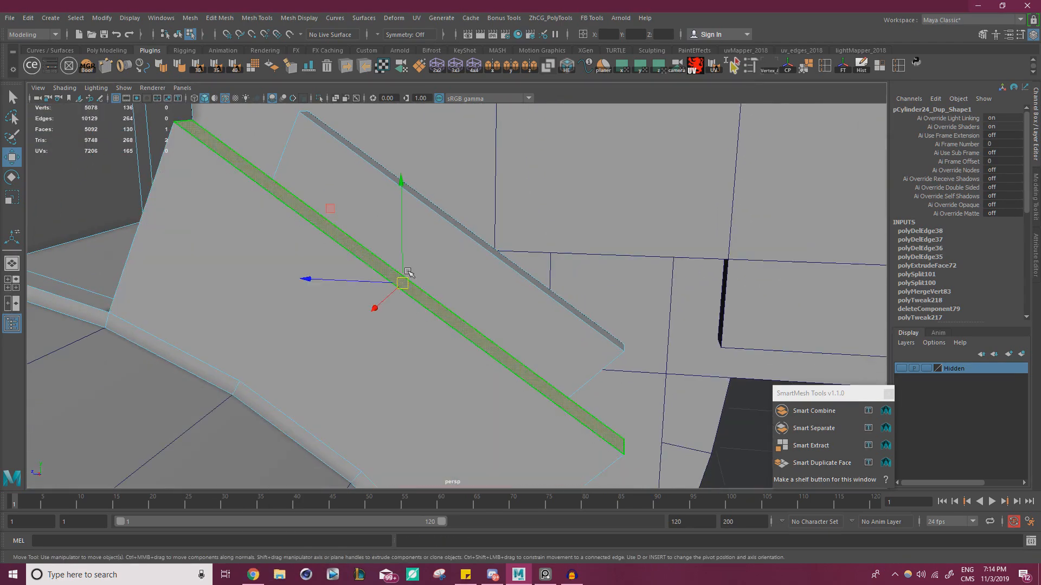
alt+drag(397, 277, 519, 389)
shift+click(441, 277)
key(r)
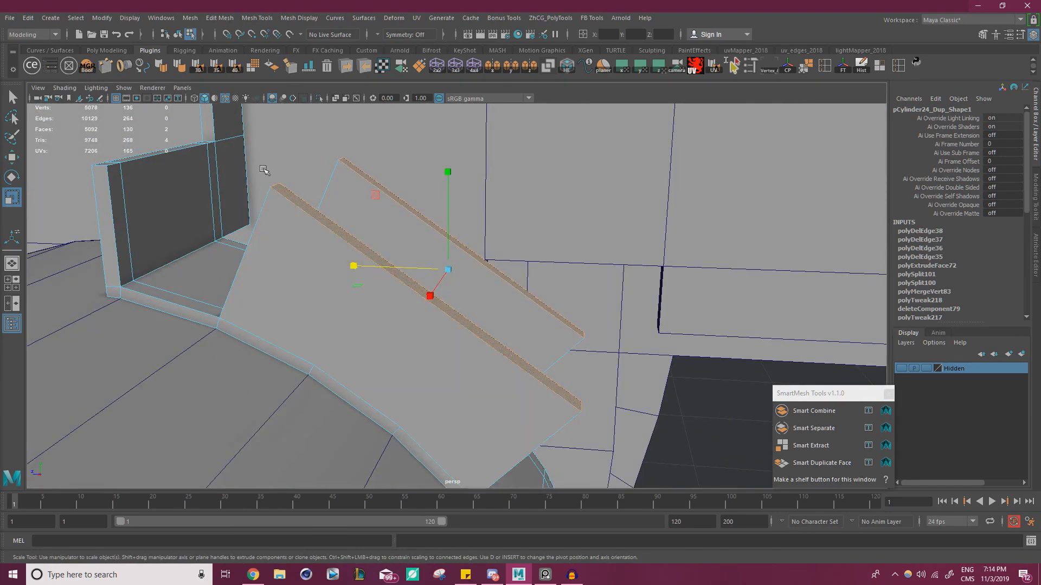
double_click(16, 195)
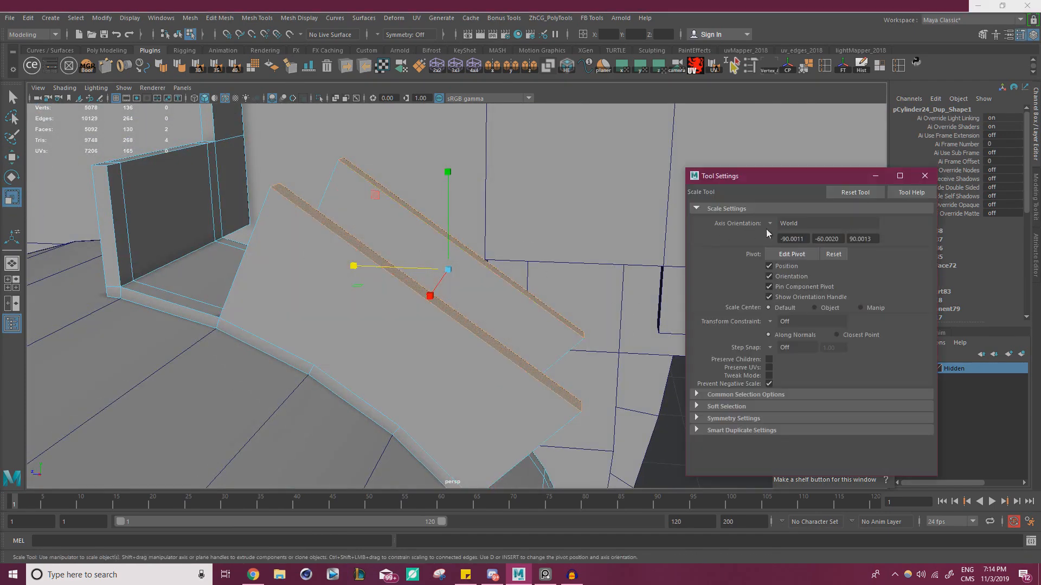
click(781, 223)
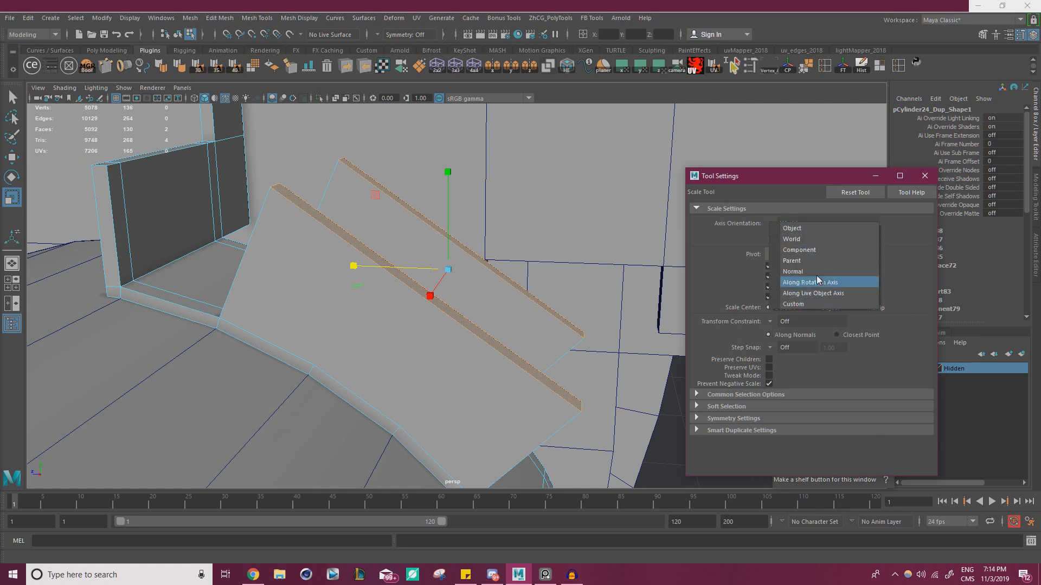
click(817, 250)
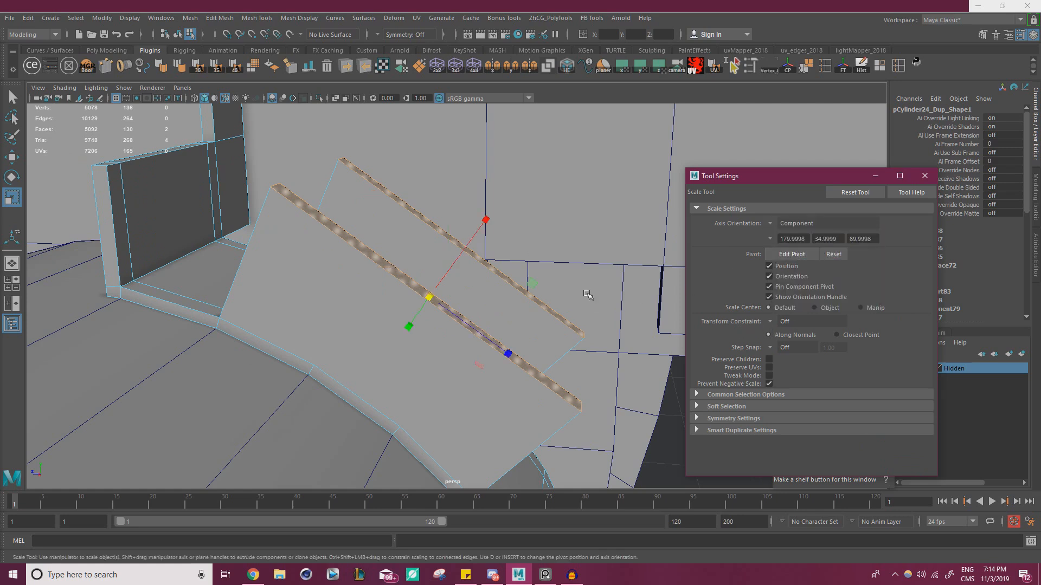
- Try scaling the flanges' top faces shorter along their length
alt+middle_drag(588, 294, 553, 247)
drag(472, 306, 283, 293)
alt+drag(368, 295, 306, 301)
key(ctrl+z)
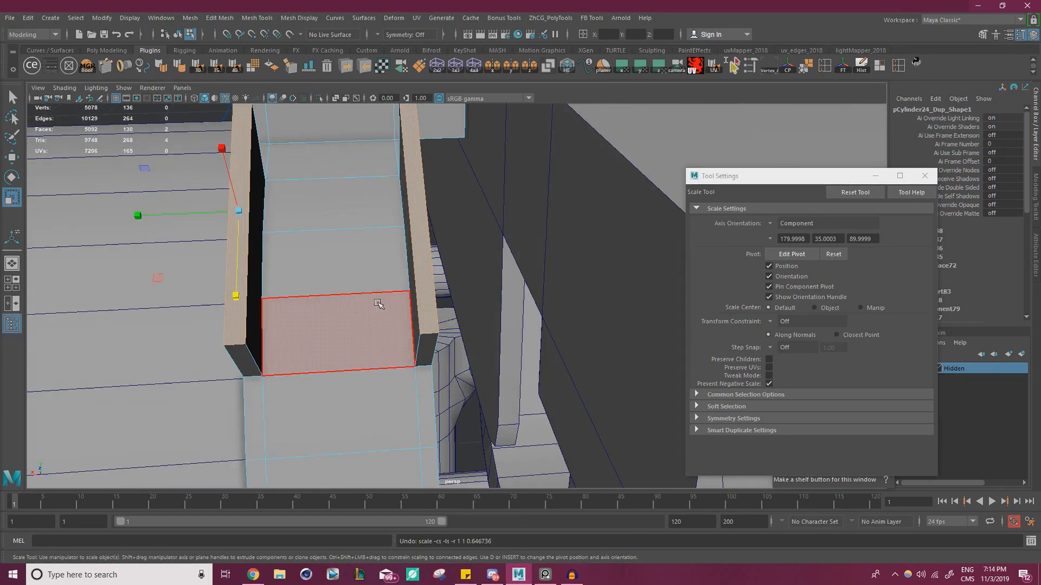
- Taper the near flange by scaling the selected top faces shorter along the component axis
alt+drag(381, 301, 457, 317)
click(456, 317)
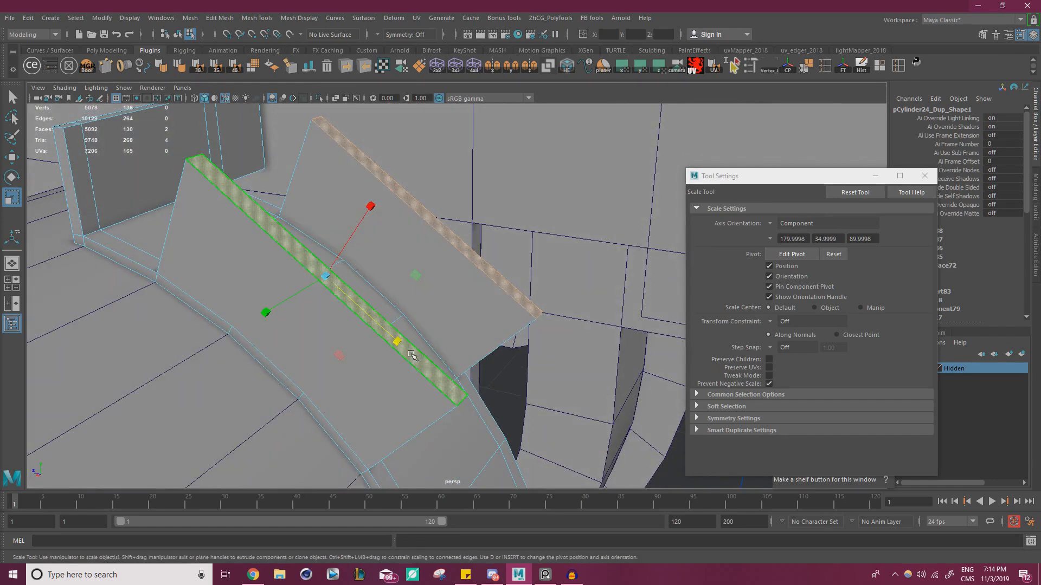
click(355, 301)
alt+drag(356, 302, 362, 316)
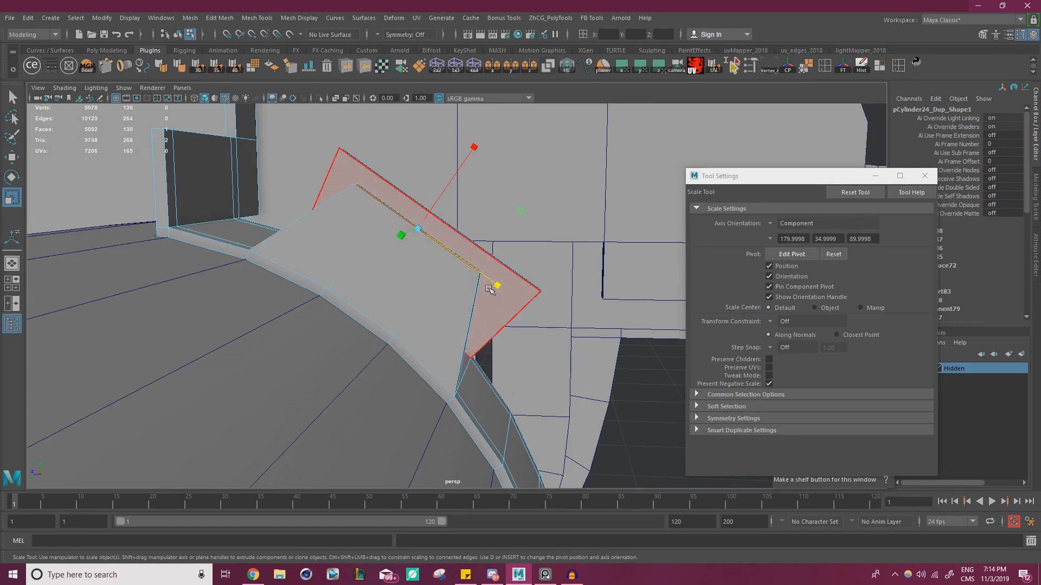
drag(499, 286, 470, 309)
- Delete all faces of the far flange, including both of its end faces
click(441, 315)
key(w)
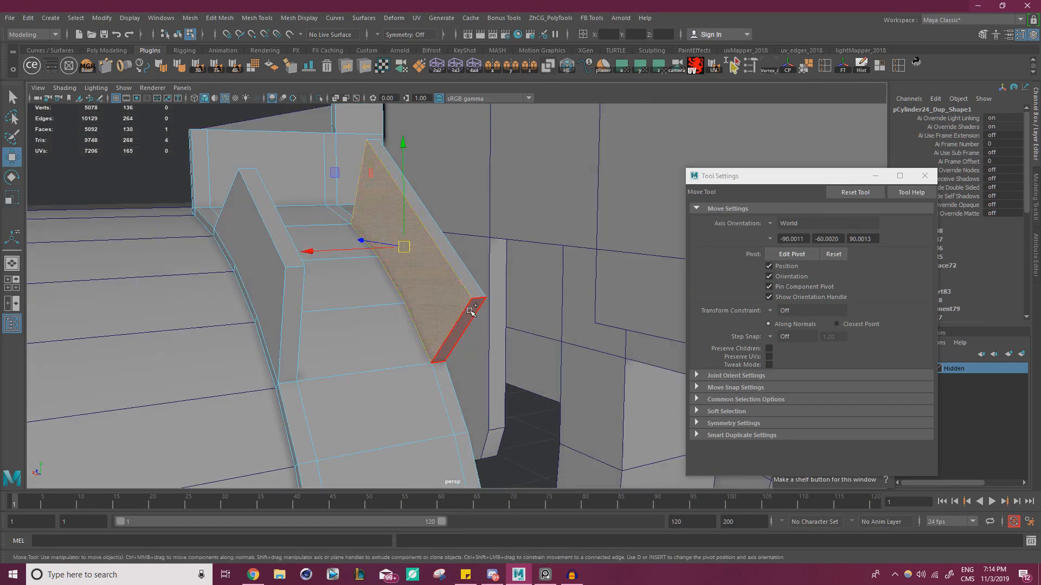
shift+click(470, 311)
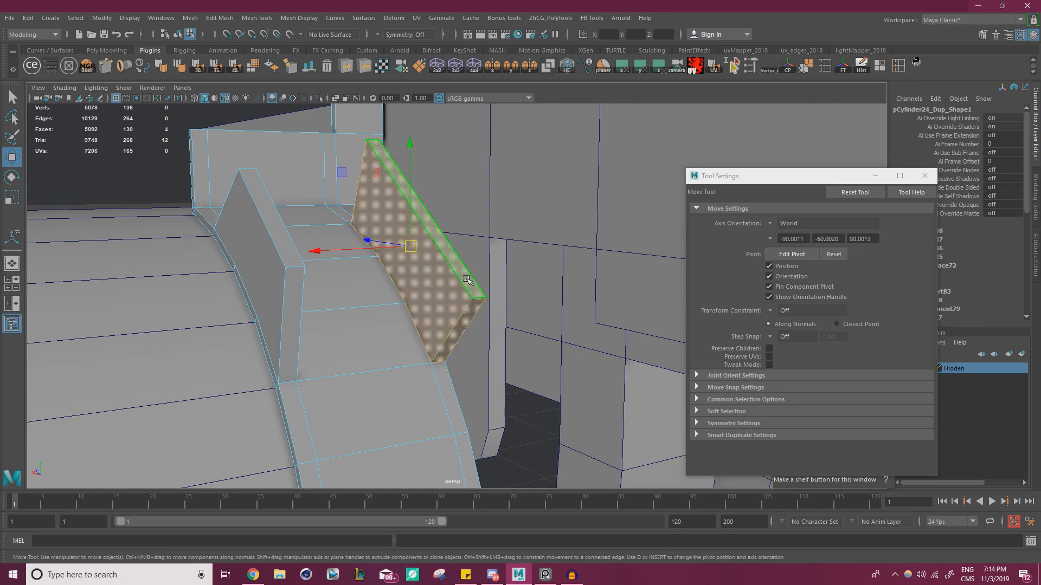
key(Delete)
mouse_move(448, 259)
alt+mouse_down()
mouse_move(399, 266)
mouse_move(441, 268)
alt+mouse_up()
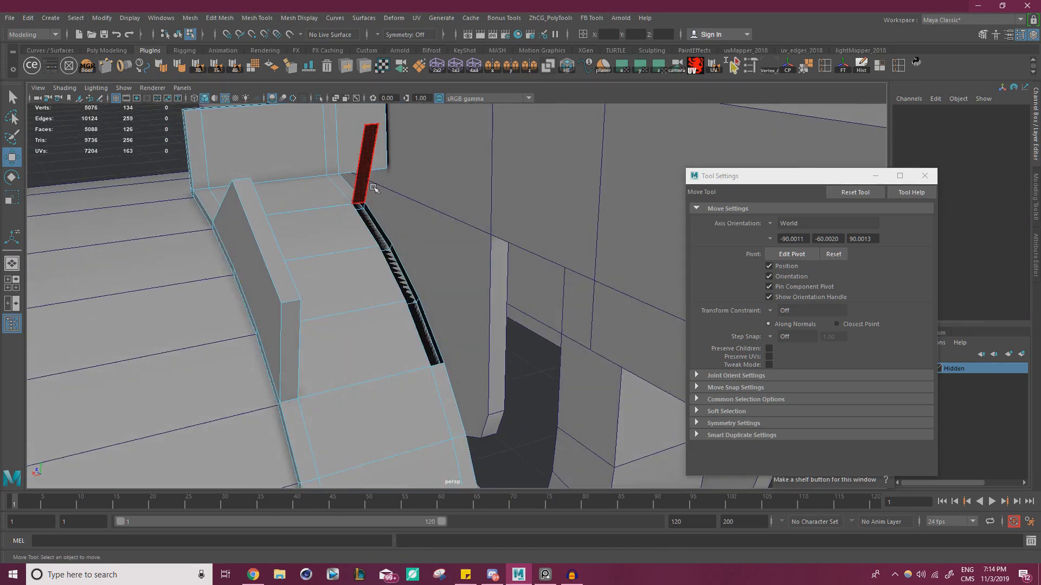
click(366, 176)
key(Delete)
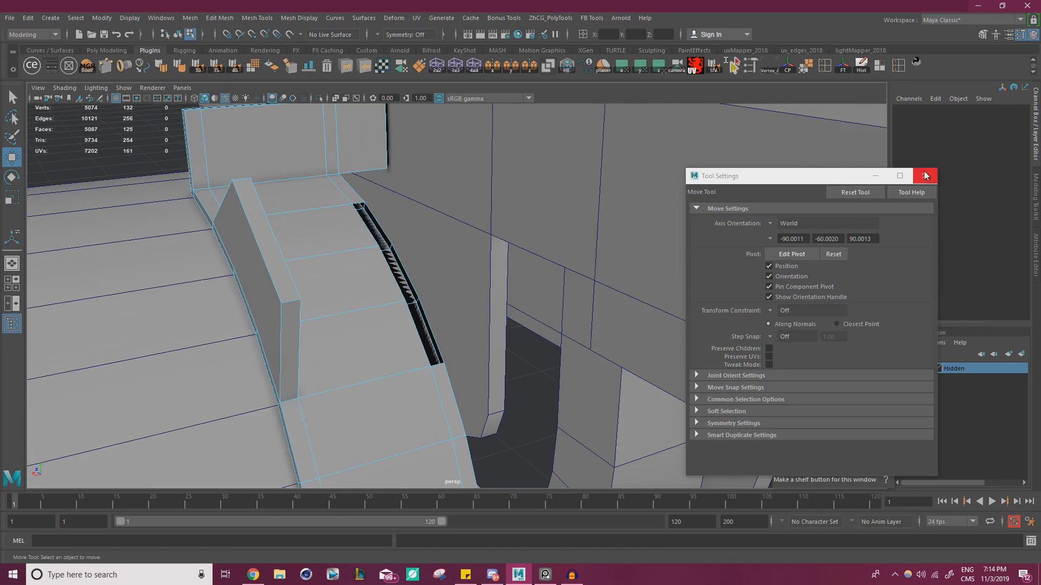
- Duplicate the near flange's side, end and top faces as a separate object with Smart Duplicate Face
right_drag(265, 231, 295, 216)
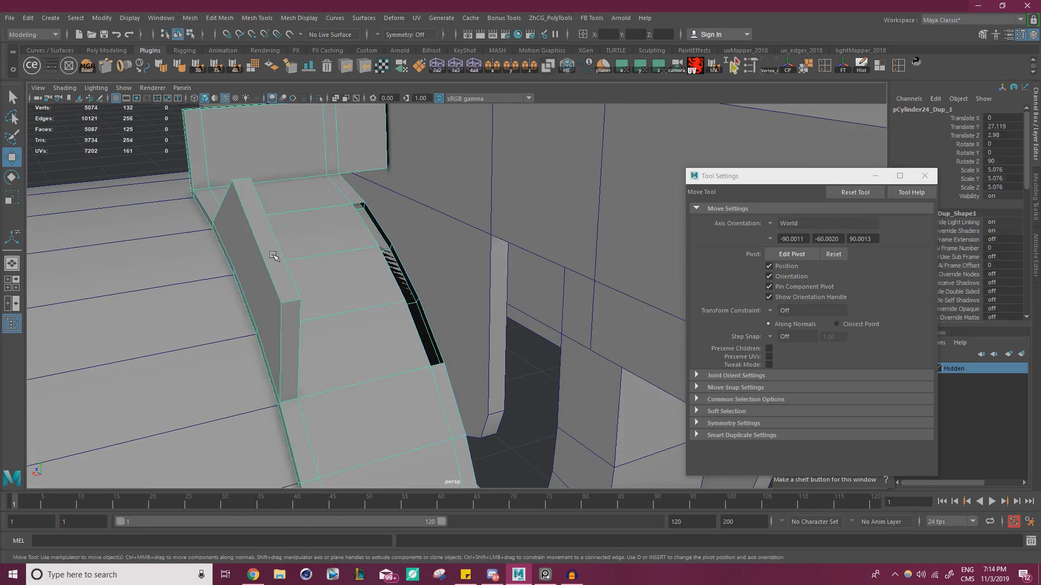
alt+drag(273, 254, 293, 228)
right_drag(266, 250, 267, 275)
click(288, 254)
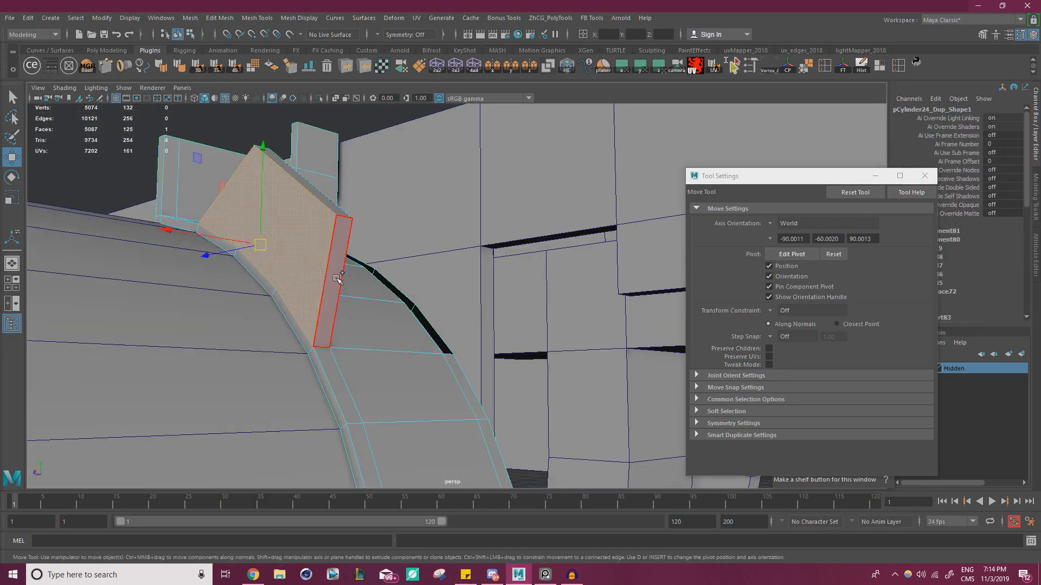
shift+click(336, 278)
shift+click(330, 196)
click(925, 176)
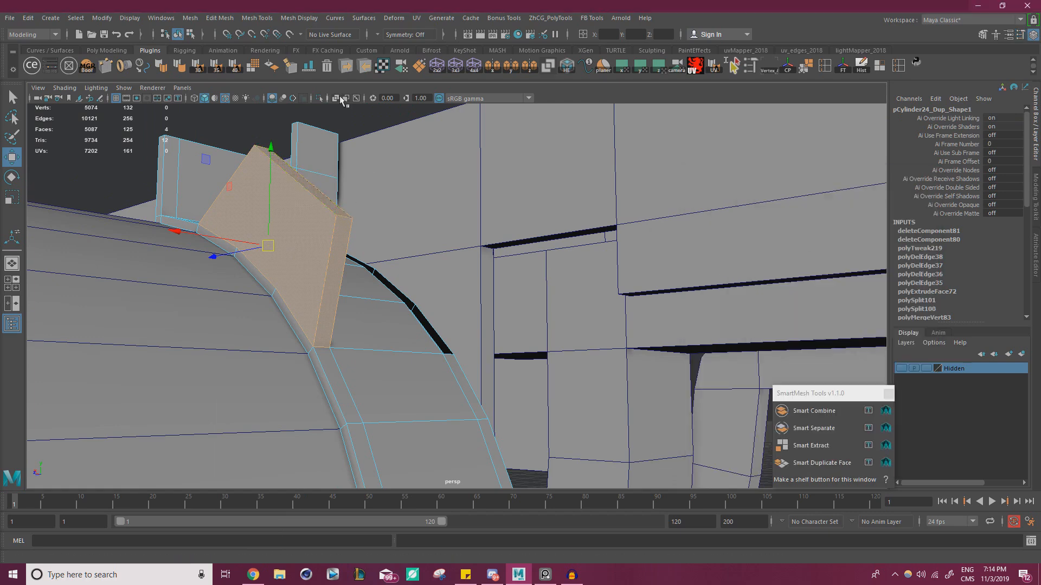
click(805, 461)
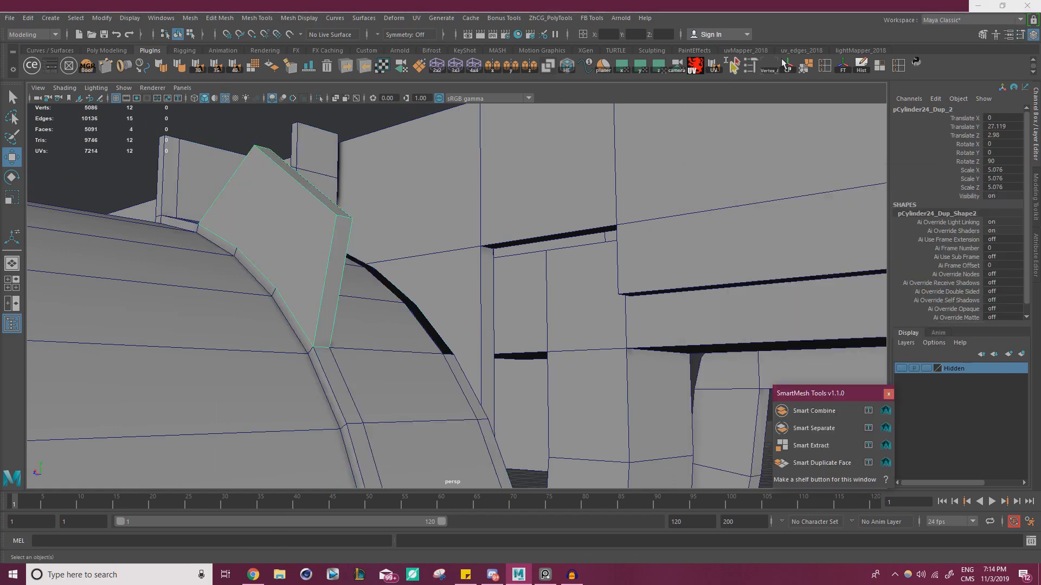
- Move the duplicated flange onto the strip's open far edge, snapping its lower corner pivot to the matching vertex
key(w)
drag(195, 237, 446, 302)
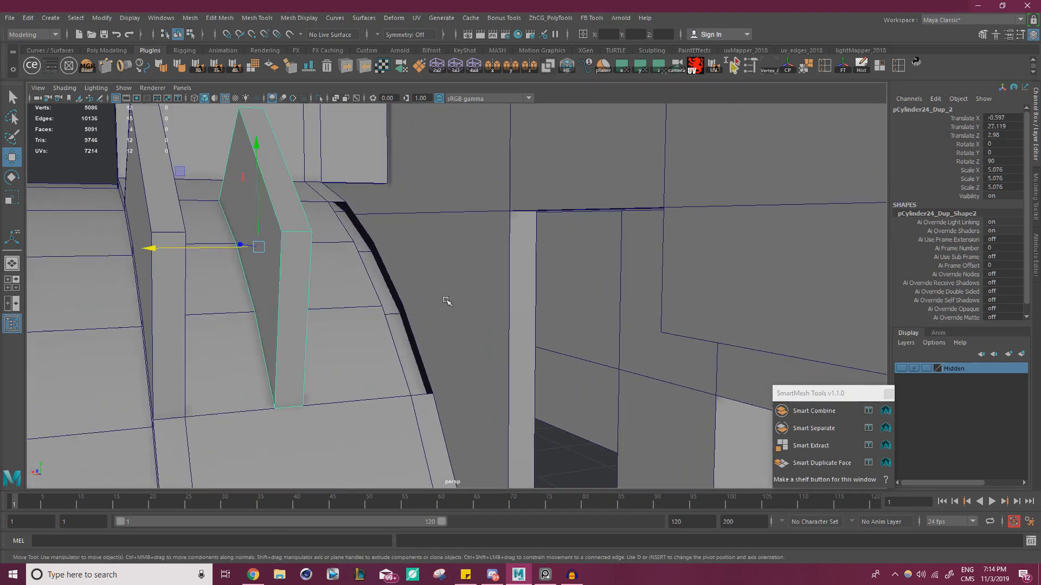
key(d)
drag(259, 246, 412, 392)
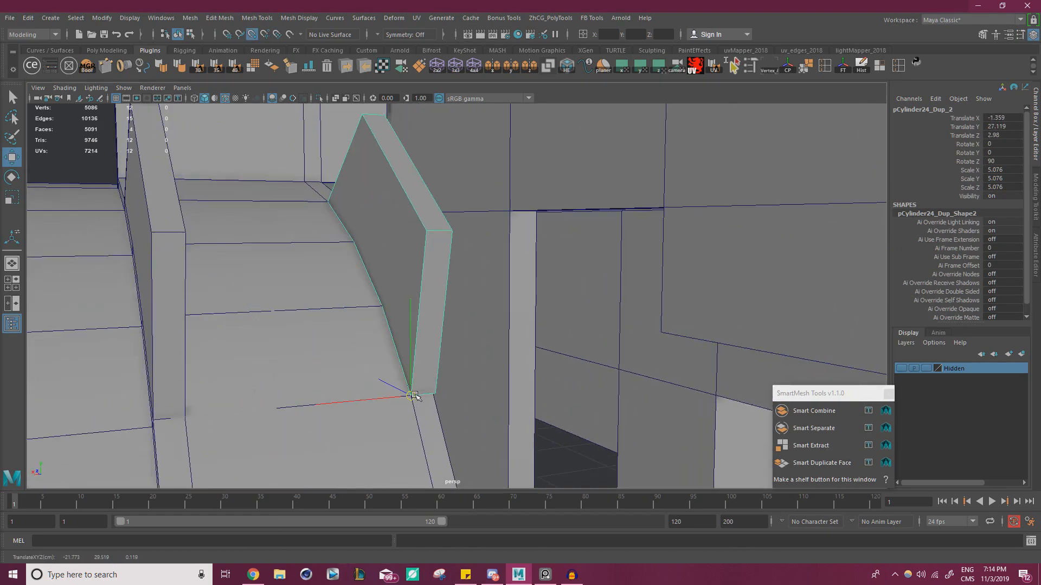
- Combine the duplicated flange and the clip into one mesh
alt+drag(315, 335, 363, 342)
shift+click(363, 342)
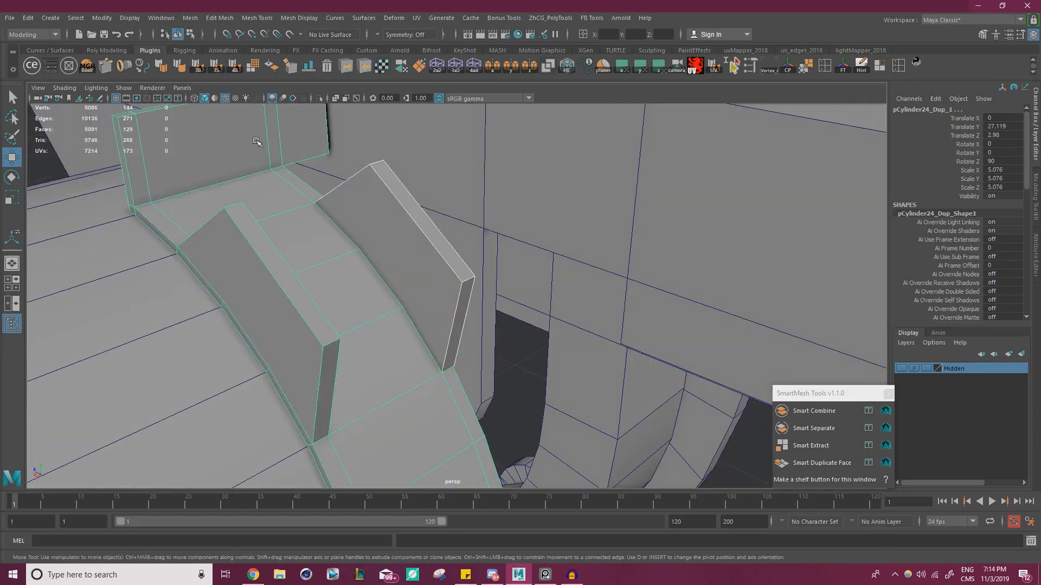
click(190, 18)
click(223, 56)
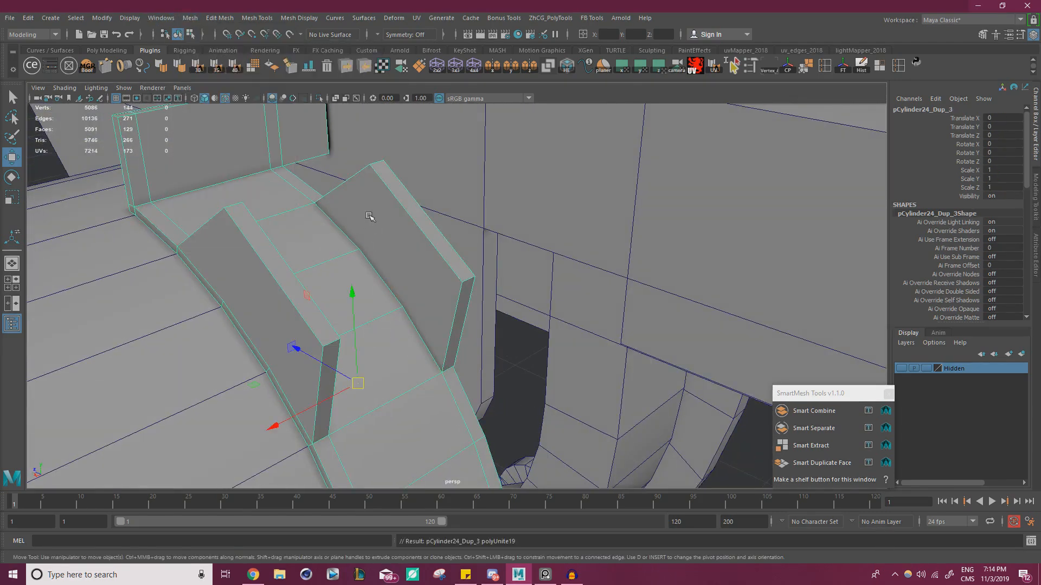
- Merge all overlapping vertices of the clip and its attached flanges
right_drag(369, 215, 317, 215)
scroll(304, 203, down, 5)
drag(220, 145, 683, 476)
shift+right_drag(407, 271, 439, 227)
scroll(325, 259, up, 4)
- Isolate the combined clip in the viewport
right_drag(302, 265, 314, 219)
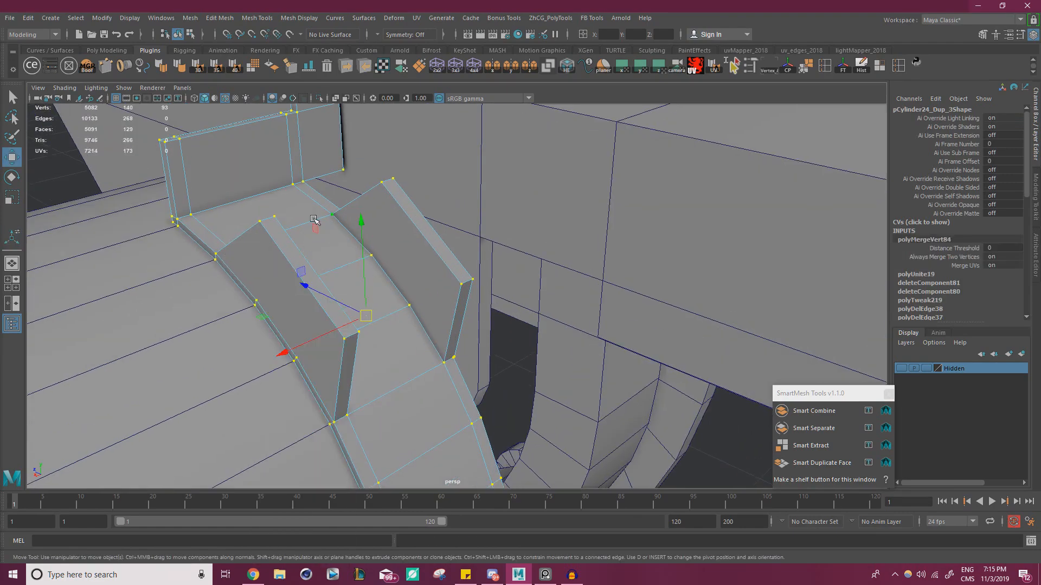
alt+drag(311, 304, 406, 309)
click(405, 309)
right_drag(397, 263, 400, 299)
alt+drag(401, 299, 574, 261)
scroll(574, 261, up, 1)
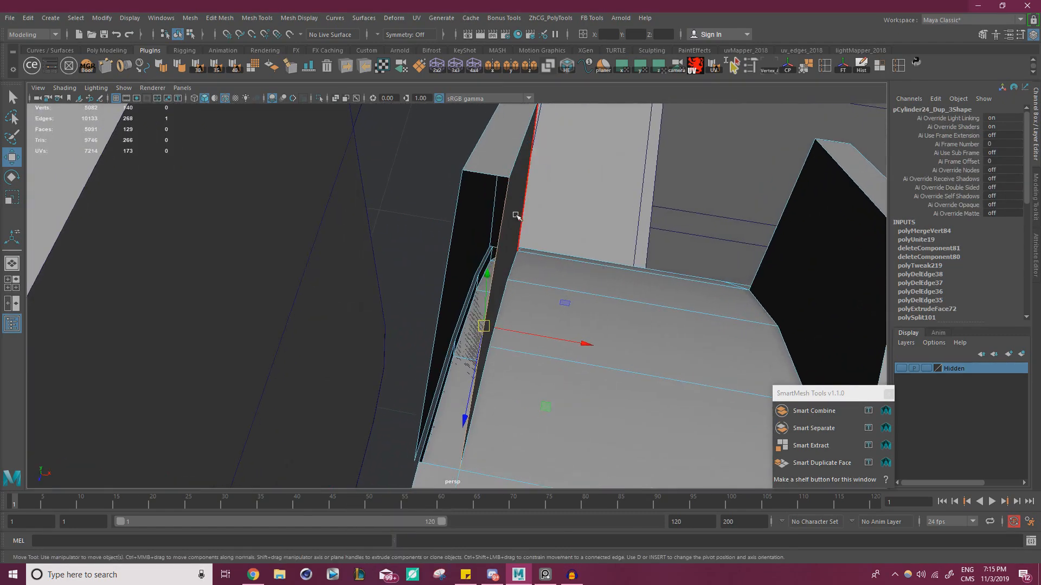
right_drag(516, 215, 609, 204)
click(681, 204)
click(488, 223)
click(320, 98)
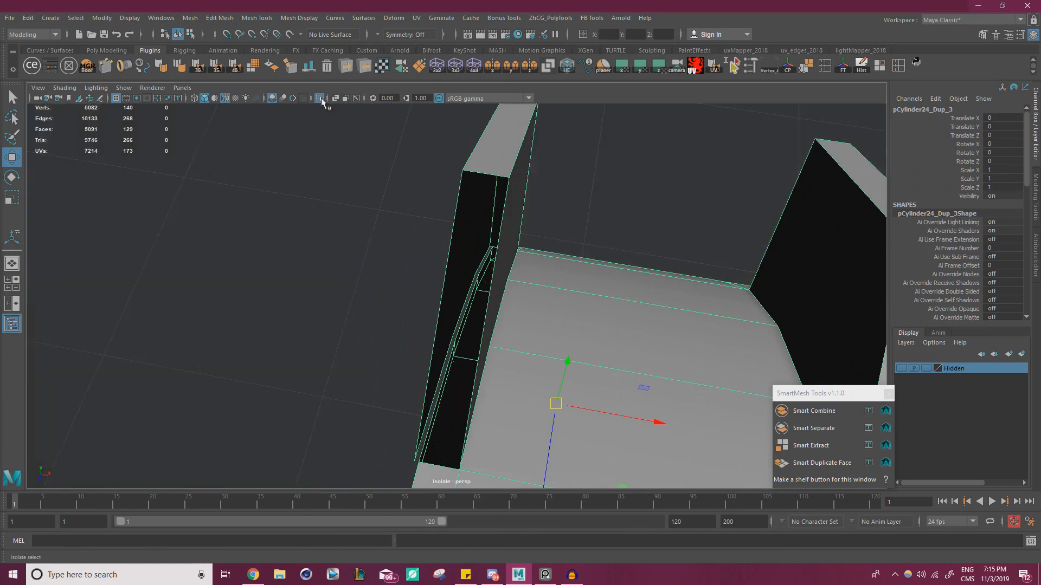
- Select all thin side faces along the strip's far edge and shift them along X flush with the far flange's outer side
alt+drag(417, 233, 578, 231)
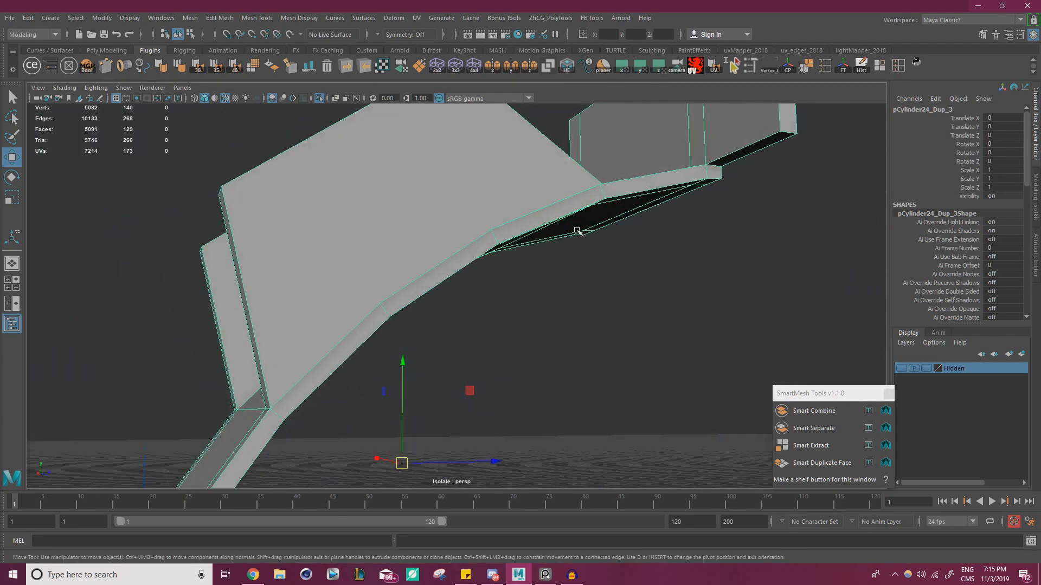
alt+drag(701, 173, 578, 205)
right_drag(578, 205, 579, 237)
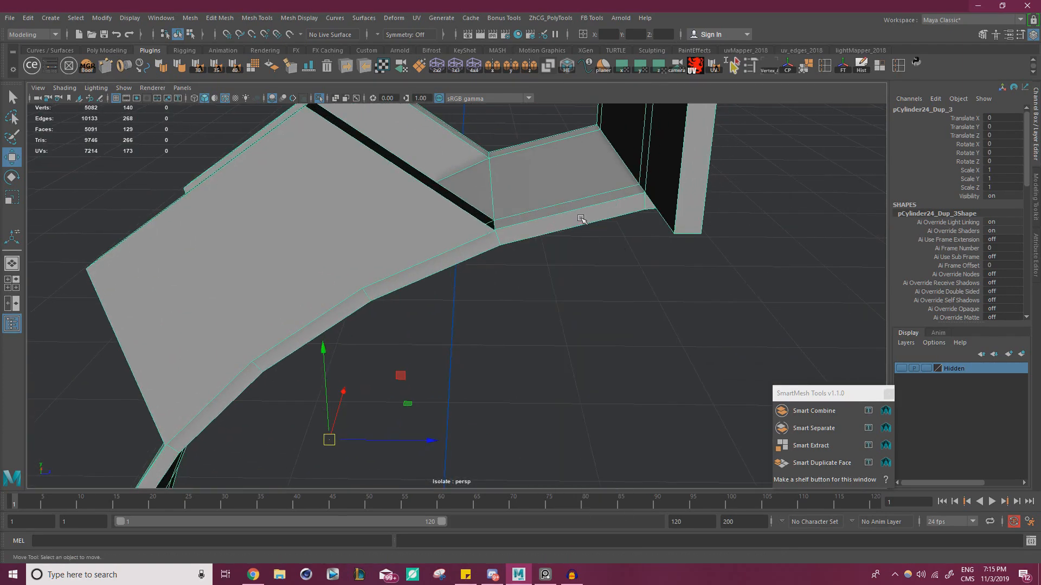
alt+drag(582, 231, 652, 180)
click(616, 185)
alt+drag(479, 247, 468, 173)
shift+double_click(496, 271)
alt+drag(520, 324, 560, 284)
shift+click(561, 330)
scroll(562, 283, up, 4)
alt+middle_drag(580, 271, 555, 263)
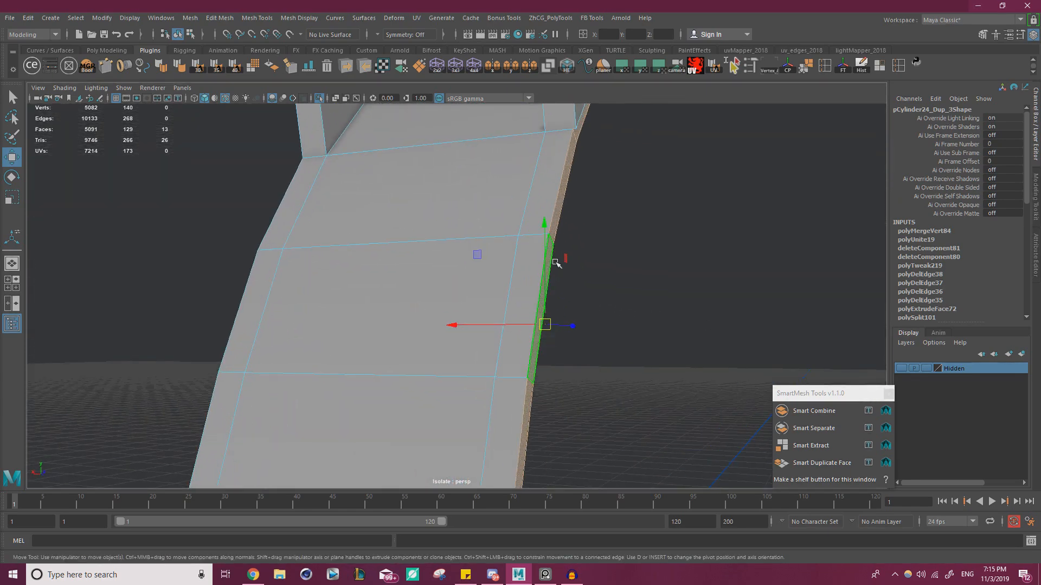
alt+drag(645, 233, 671, 213)
drag(524, 223, 572, 141)
- Examine the clip from several sides to check the shifted strip edge against the flanges and the end tab
alt+right_drag(631, 214, 248, 321)
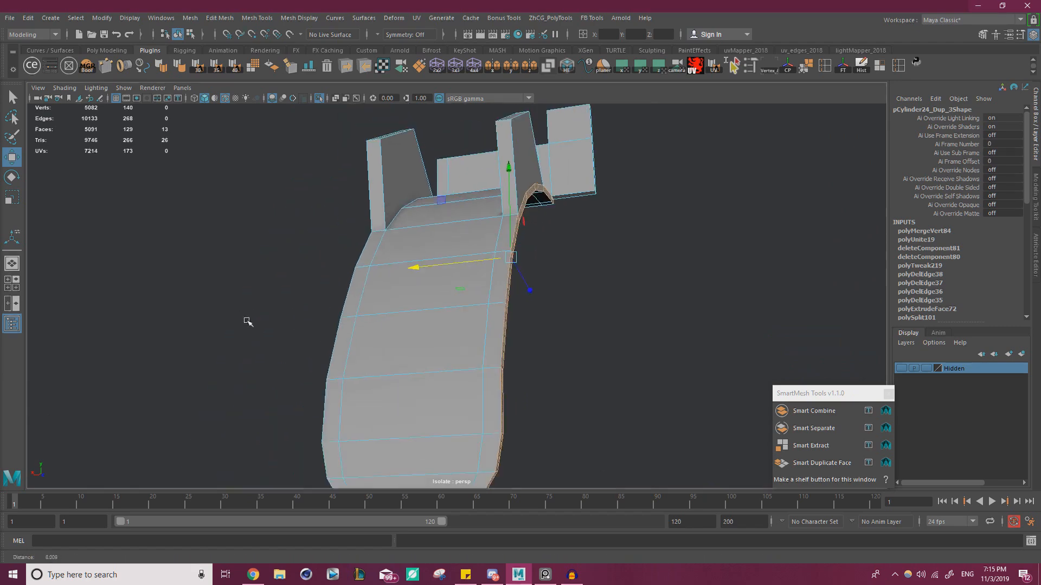
alt+drag(417, 271, 460, 207)
scroll(489, 172, down, 1)
alt+drag(489, 172, 435, 289)
alt+right_drag(435, 289, 510, 295)
alt+middle_drag(347, 237, 425, 302)
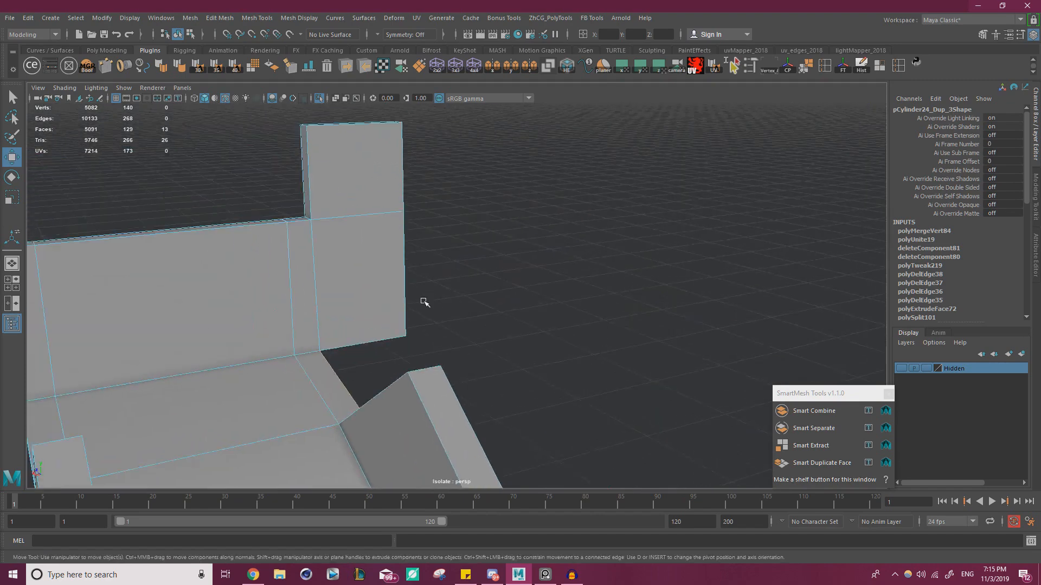
alt+drag(425, 302, 12, 324)
alt+middle_drag(421, 237, 180, 112)
alt+right_drag(515, 303, 595, 318)
alt+drag(594, 317, 546, 360)
alt+right_drag(546, 359, 461, 320)
alt+middle_drag(461, 320, 533, 241)
alt+drag(533, 242, 616, 269)
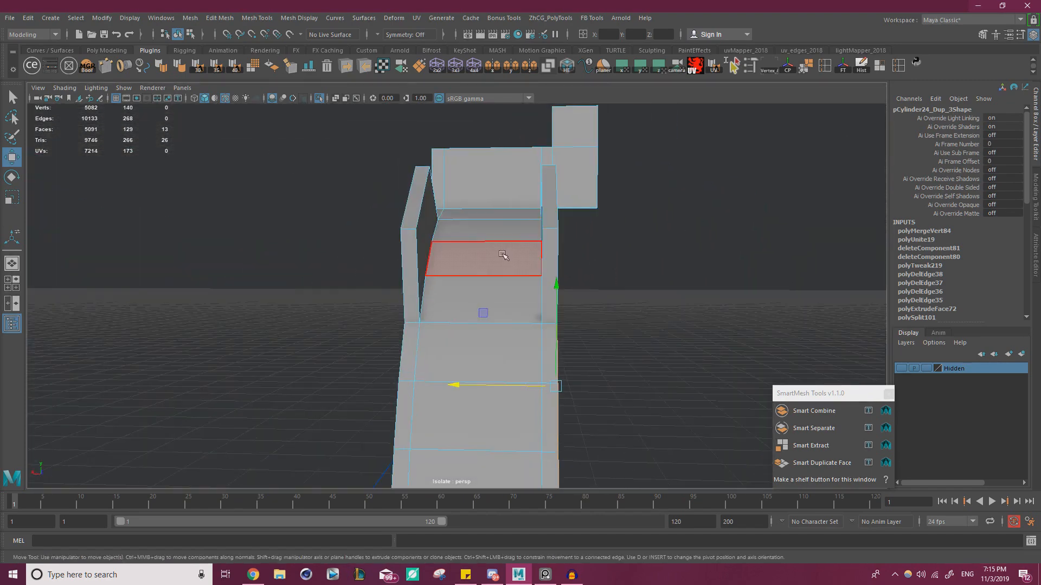
- Merge the clip's vertices where the shifted edge meets the far flange
right_drag(501, 250, 191, 283)
drag(329, 184, 581, 418)
shift+right_drag(488, 305, 516, 247)
- Select the remaining open border of the clip mesh and fill the hole
alt+drag(516, 247, 344, 309)
alt+right_drag(344, 309, 697, 355)
right_drag(450, 262, 451, 233)
key(q)
double_click(466, 264)
shift+right_drag(539, 277, 530, 418)
key(w)
- Bevel the four upper corner edges of both flanges with a fraction of 1 and 3 segments, matching the rounded reference shape
alt+drag(407, 263, 603, 286)
click(672, 118)
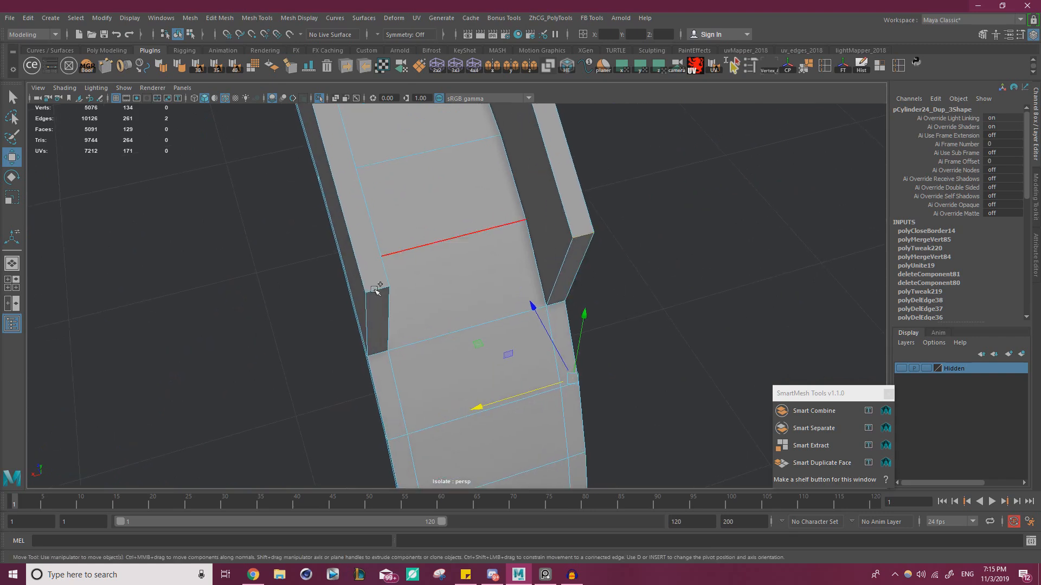
alt+drag(388, 288, 400, 165)
key(ctrl+b)
key(alt+Tab)
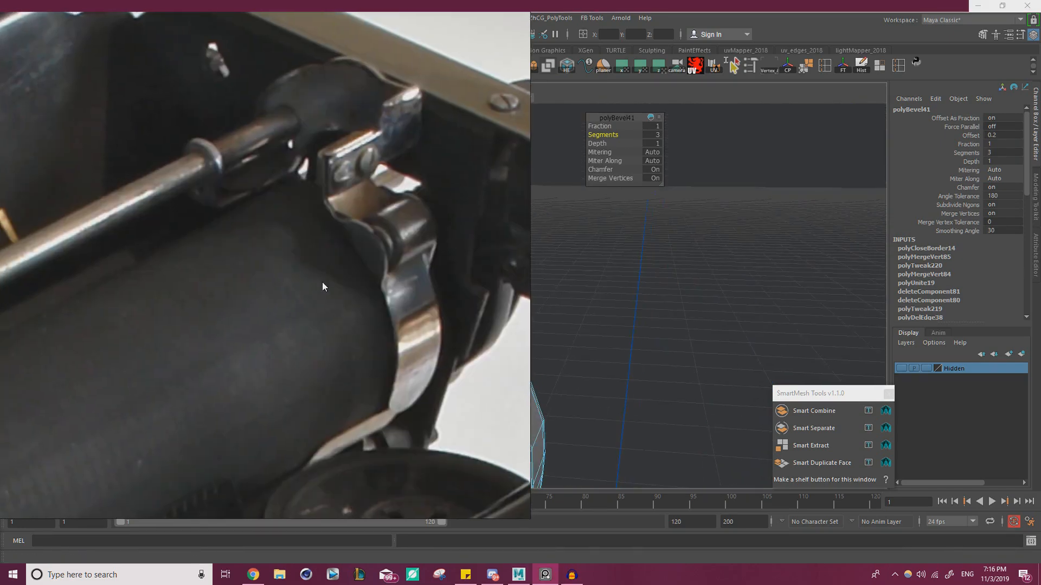
key(alt+Tab)
scroll(471, 307, down, 3)
alt+drag(470, 306, 388, 304)
scroll(388, 304, up, 1)
key(w)
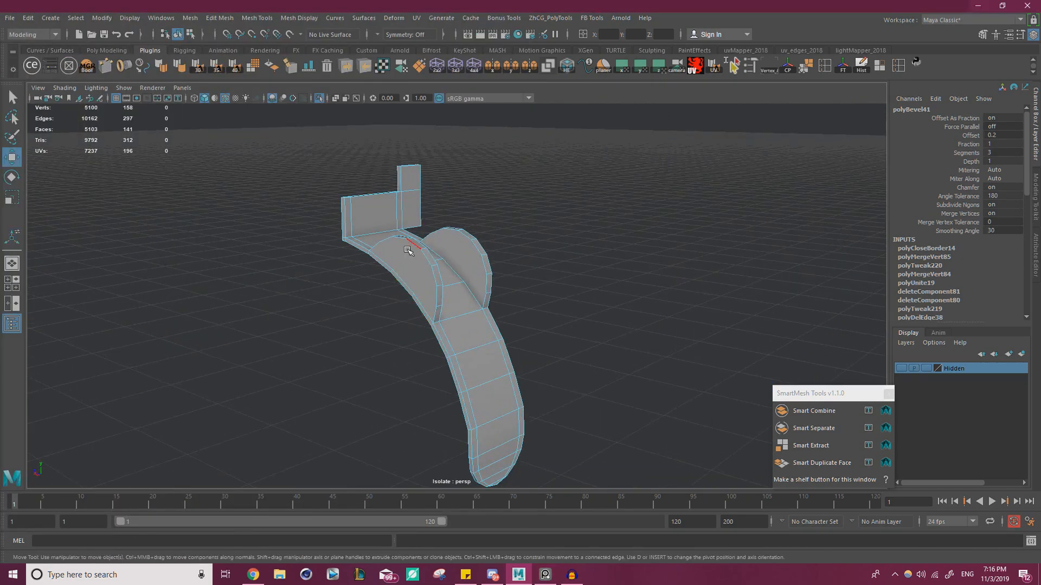
- Run a vertex merge over the whole clip with its rounded flanges
right_drag(410, 251, 469, 233)
click(543, 249)
click(398, 233)
right_drag(396, 229, 358, 227)
scroll(312, 186, down, 2)
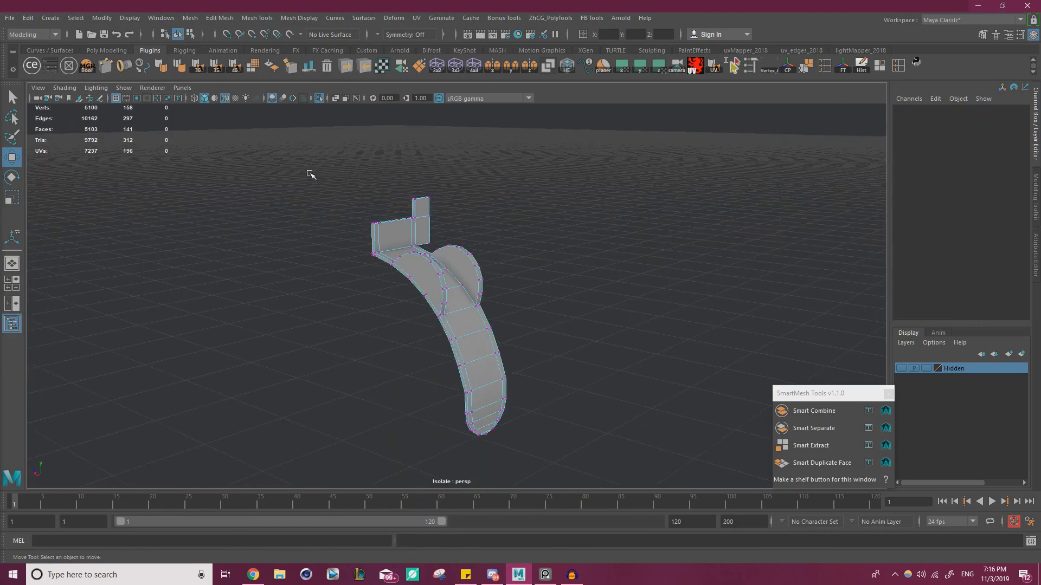
drag(295, 169, 678, 510)
right_drag(439, 260, 488, 244)
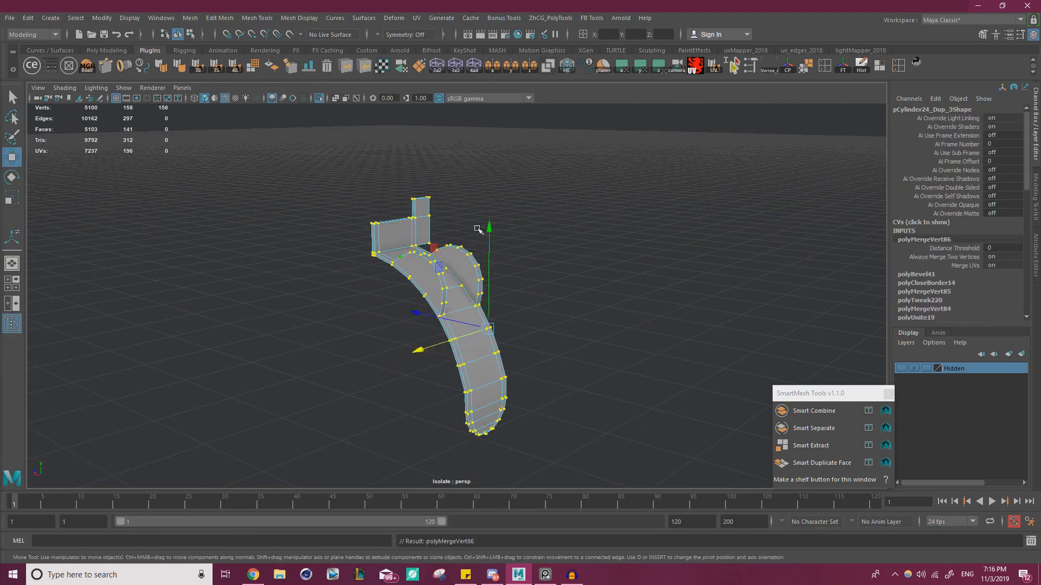
- Exit isolation to show the clip together with the rest of the typewriter
click(519, 211)
click(318, 98)
alt+drag(362, 121, 345, 263)
alt+right_drag(334, 263, 623, 286)
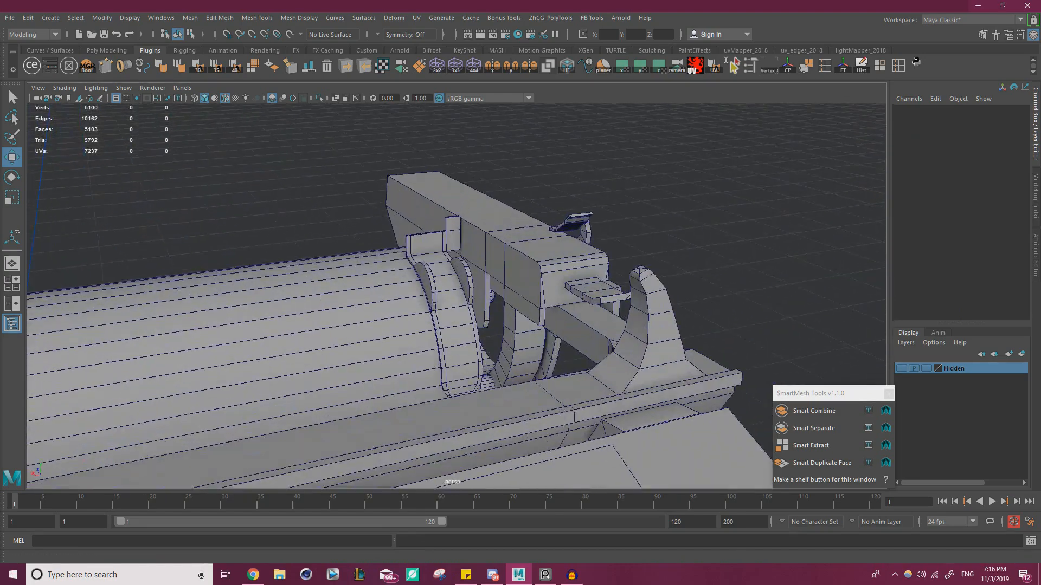
- Compare the clip's flanges, upright plate and side tab with the reference photo
key(alt+Tab)
scroll(429, 273, up, 3)
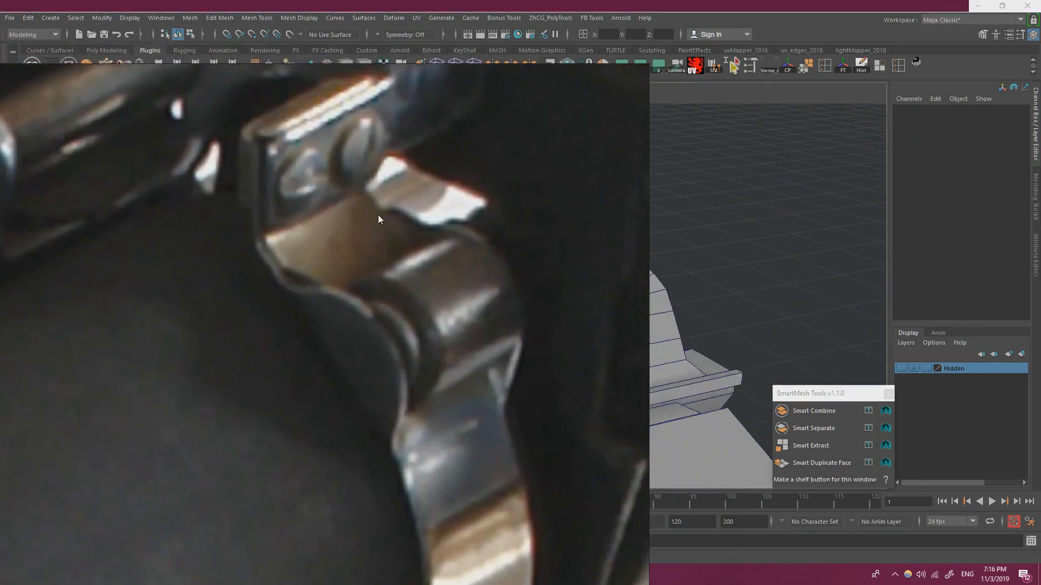
middle_drag(378, 215, 316, 246)
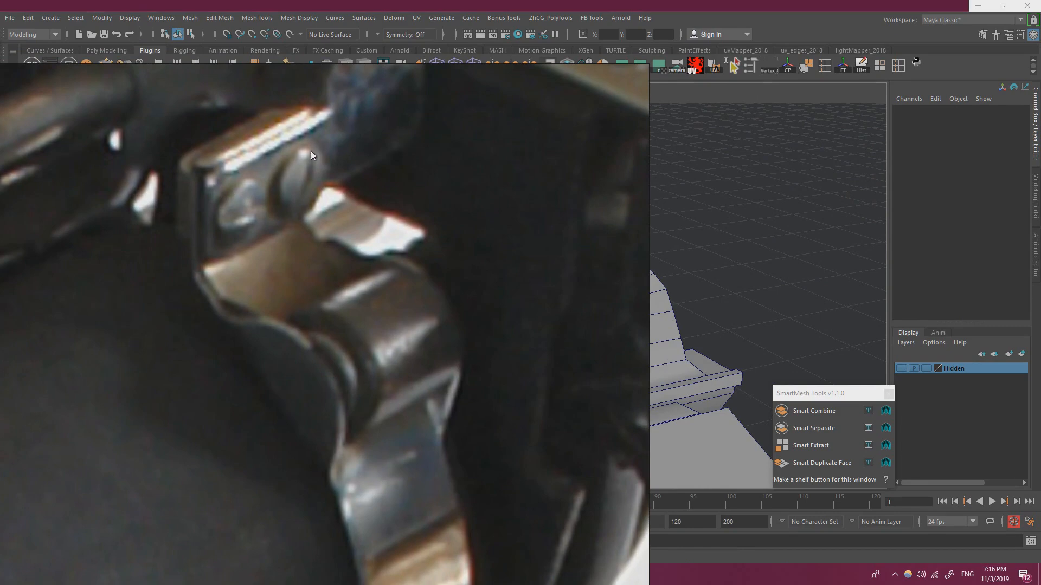
scroll(311, 163, down, 2)
scroll(256, 189, up, 2)
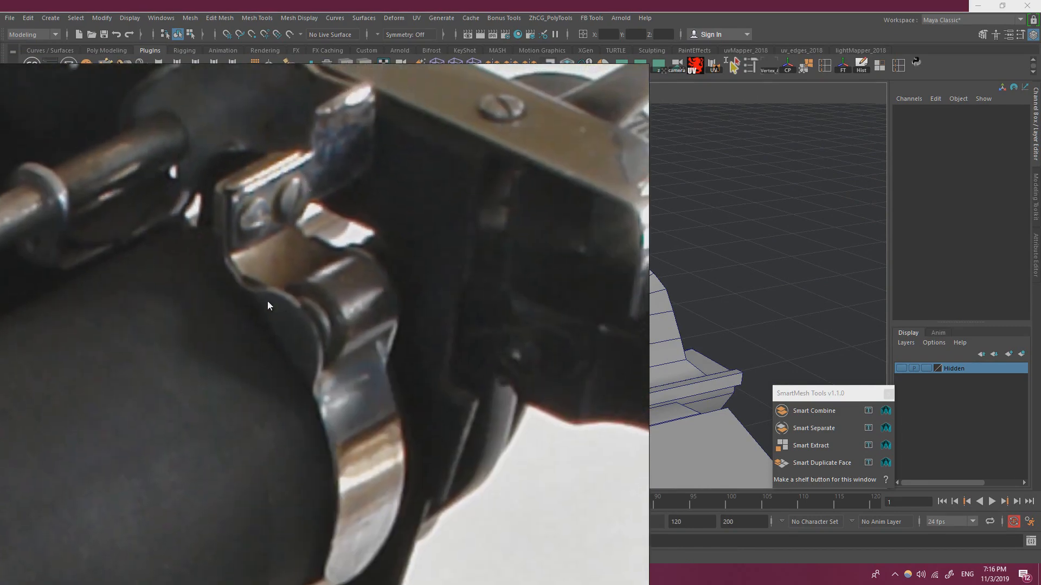
right_drag(410, 297, 0, 277)
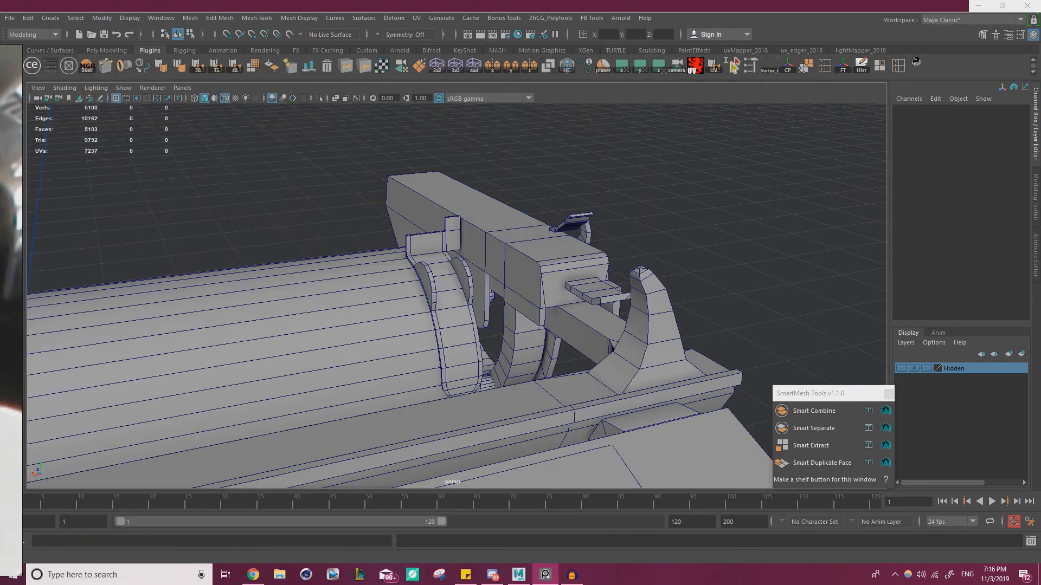
scroll(588, 301, up, 10)
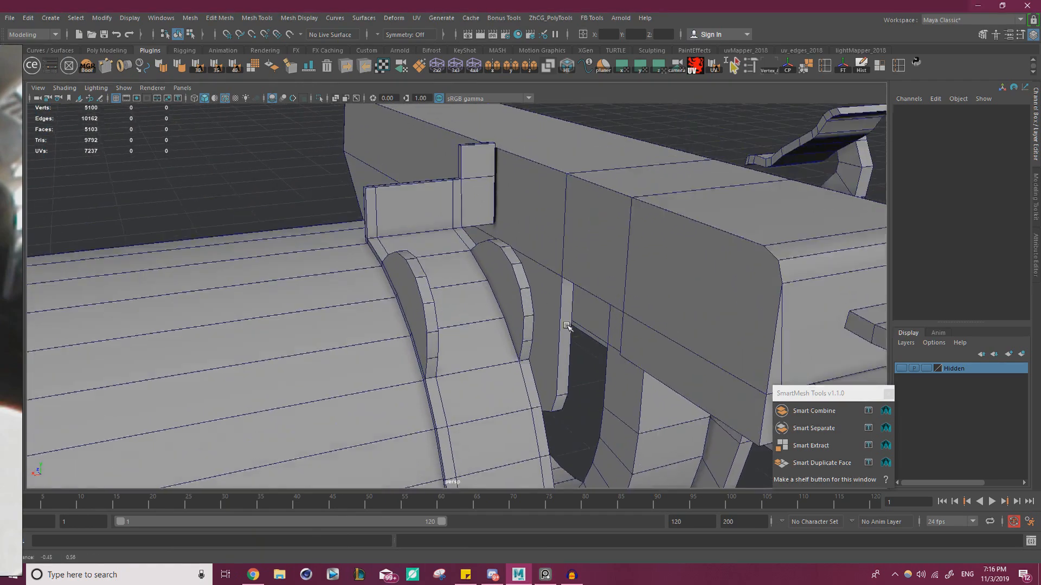
alt+drag(527, 315, 454, 329)
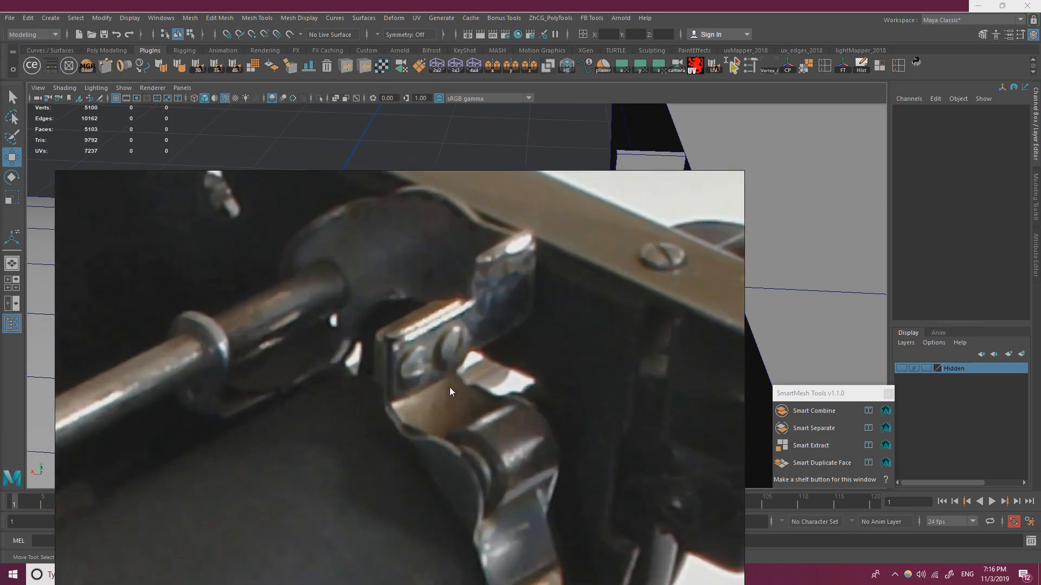
right_drag(472, 431, 0, 362)
scroll(571, 275, up, 2)
scroll(572, 276, down, 2)
- Delete all faces of the raised side tab beside the clip's upright plate, including its outer end faces
click(618, 195)
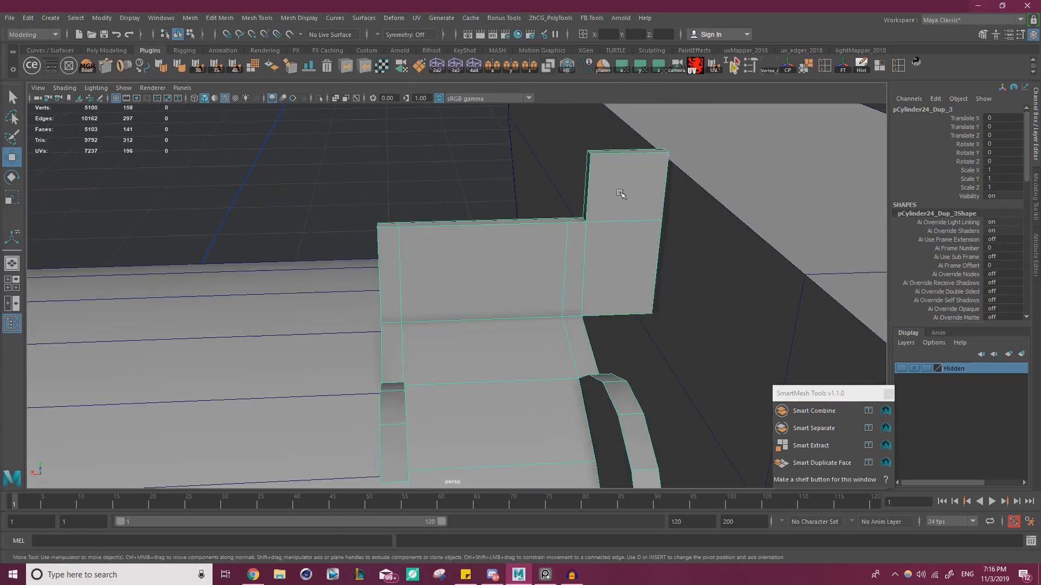
right_drag(619, 196, 625, 222)
alt+drag(616, 243, 646, 276)
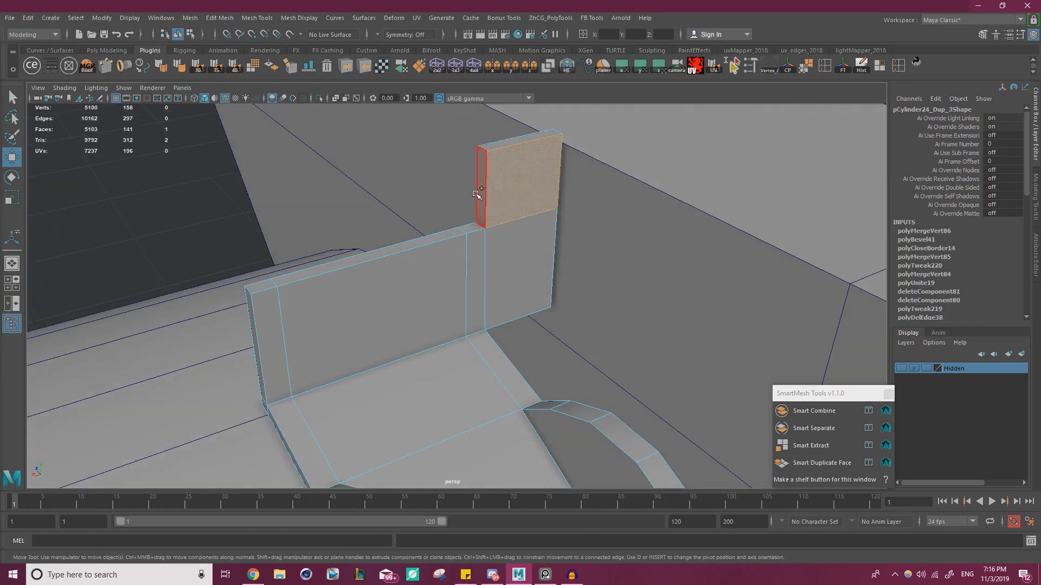
alt+drag(515, 213, 561, 236)
shift+double_click(580, 292)
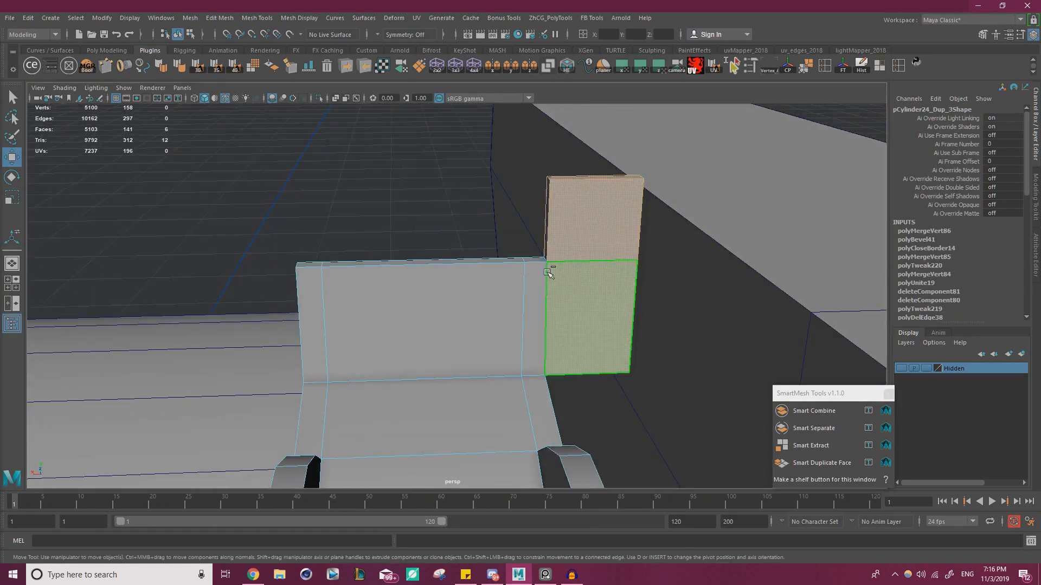
key(Delete)
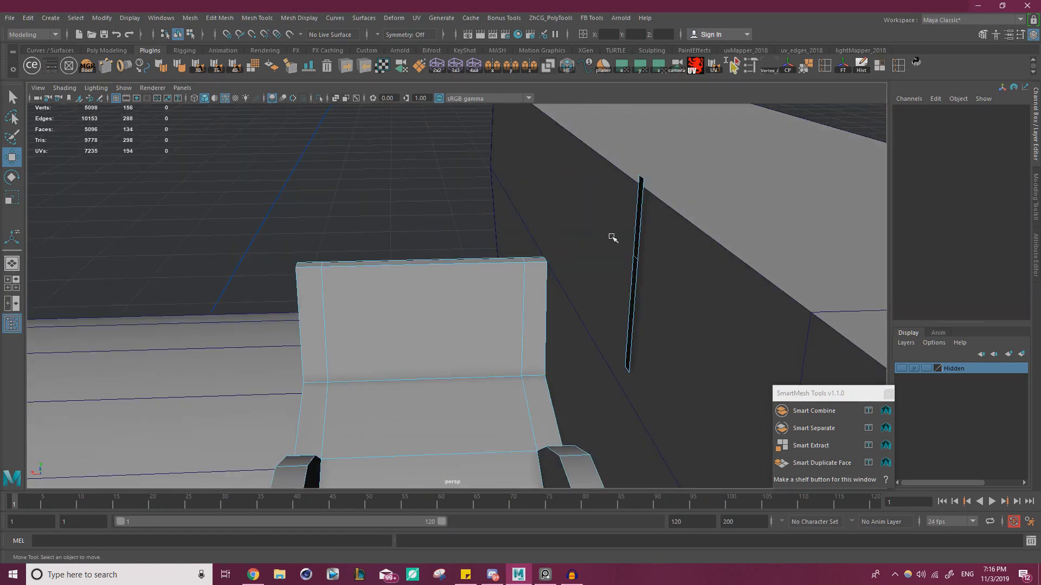
click(642, 242)
key(Delete)
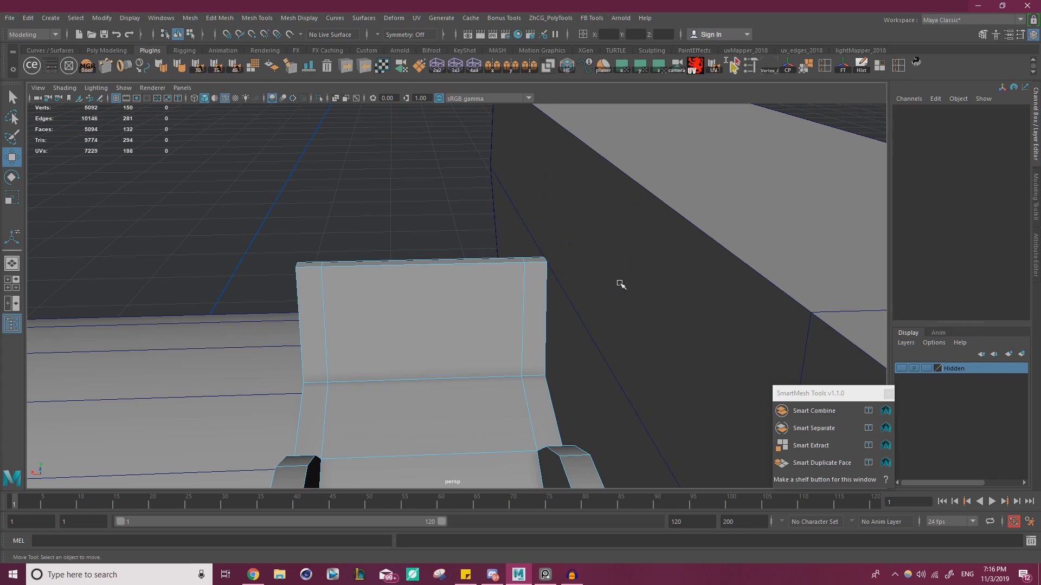
- Fill the open end of the upright plate where the side tab was removed
alt+drag(620, 284, 562, 288)
alt+drag(563, 253, 607, 310)
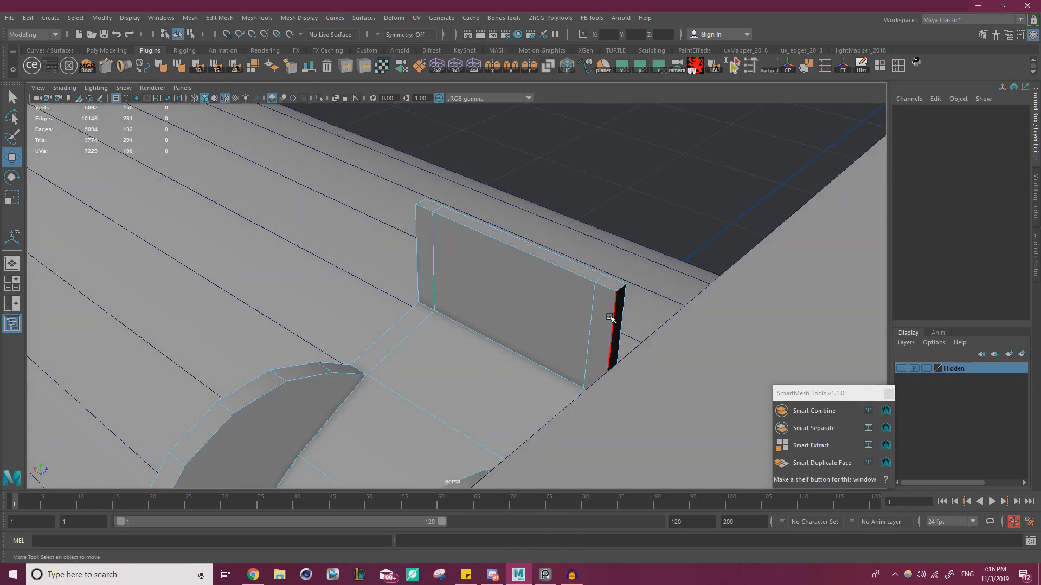
double_click(607, 310)
shift+right_click(667, 209)
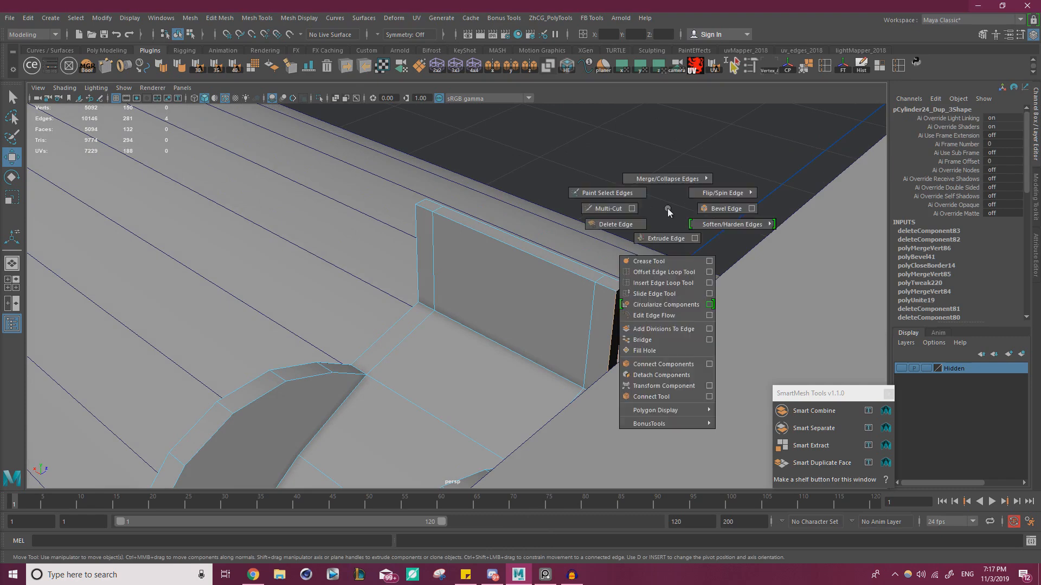
click(674, 352)
right_drag(550, 263, 551, 302)
- Examine the trimmed clip on the roller and check it against the reference photo
alt+drag(678, 225, 399, 214)
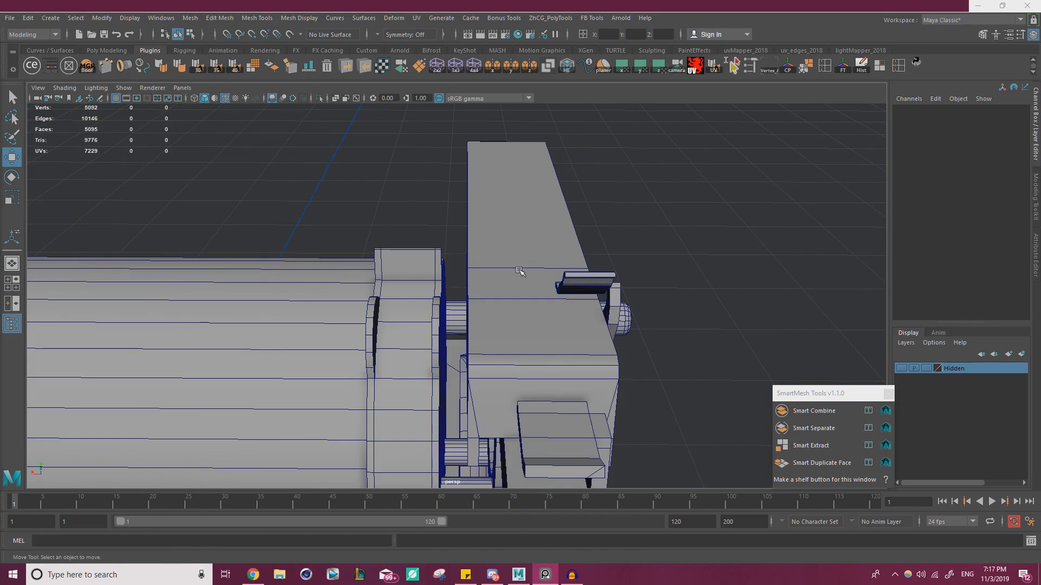
alt+drag(519, 270, 503, 265)
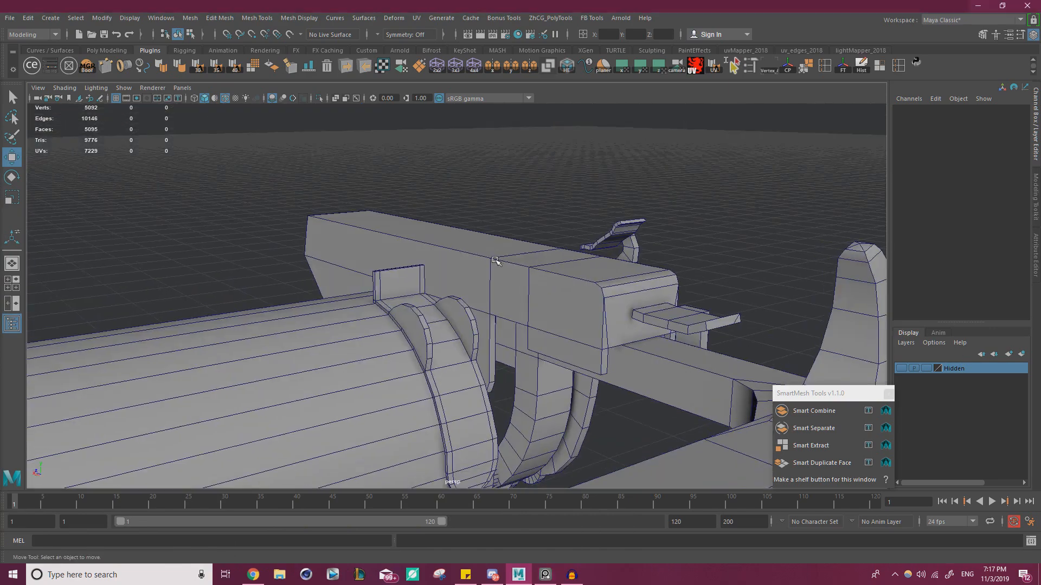
alt+right_drag(450, 272, 432, 336)
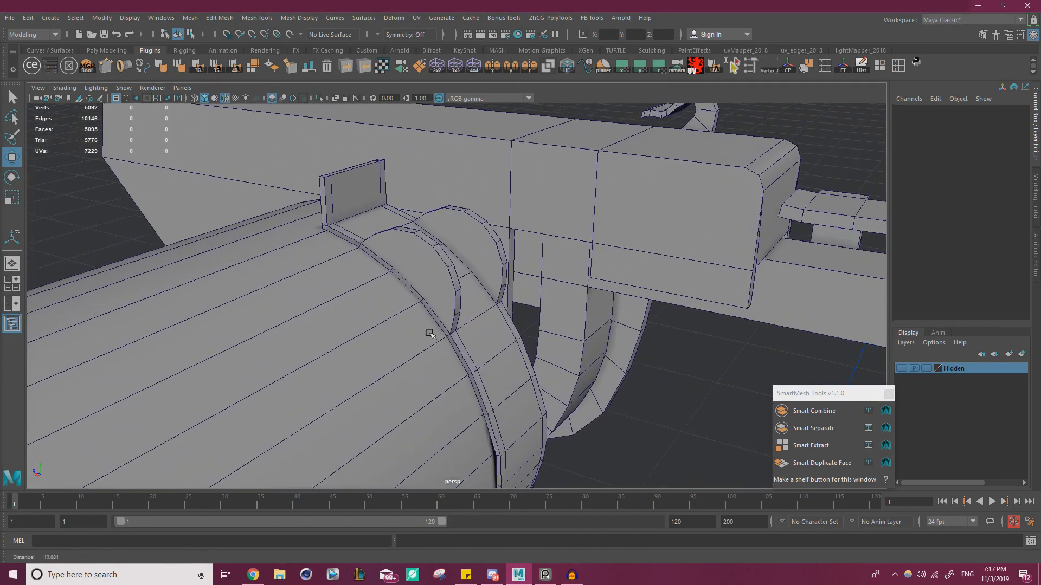
key(alt+Tab)
key(alt+Tab)
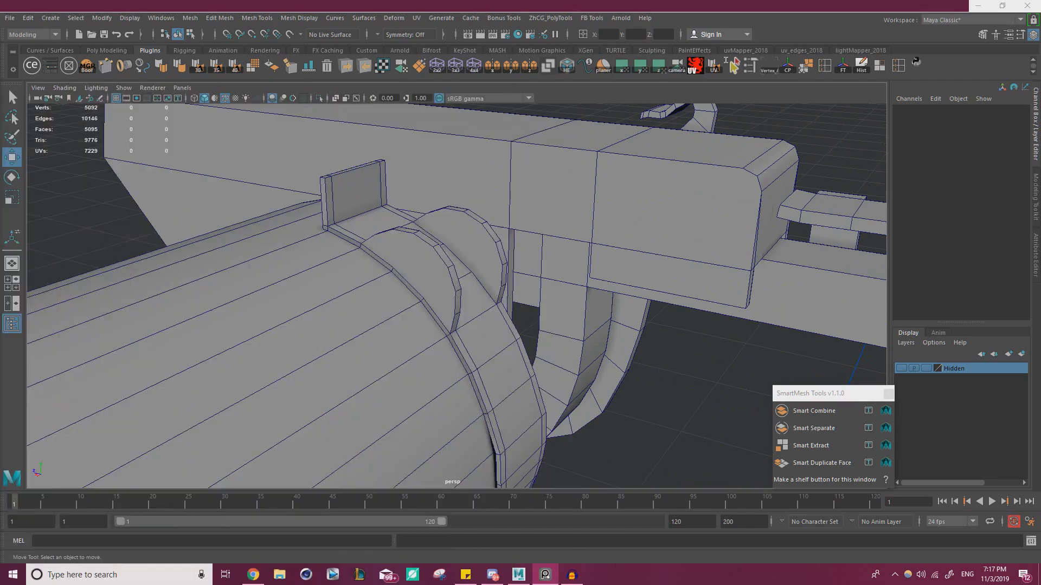
alt+drag(451, 246, 404, 266)
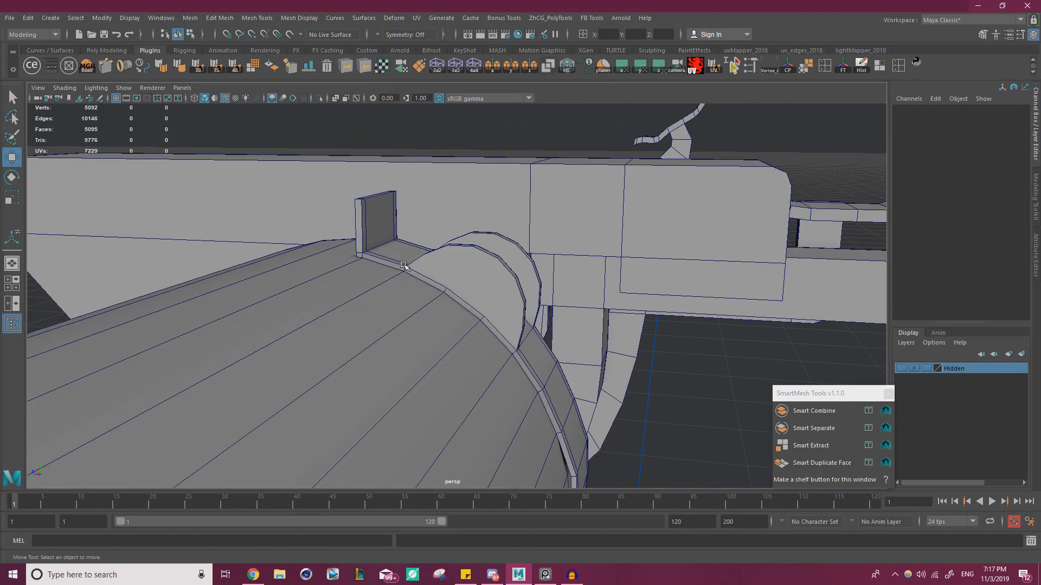
- Delete all faces of both rounded flanges on the end clip, including their sides and rims
alt+drag(404, 266, 436, 286)
click(437, 286)
right_drag(448, 285, 449, 296)
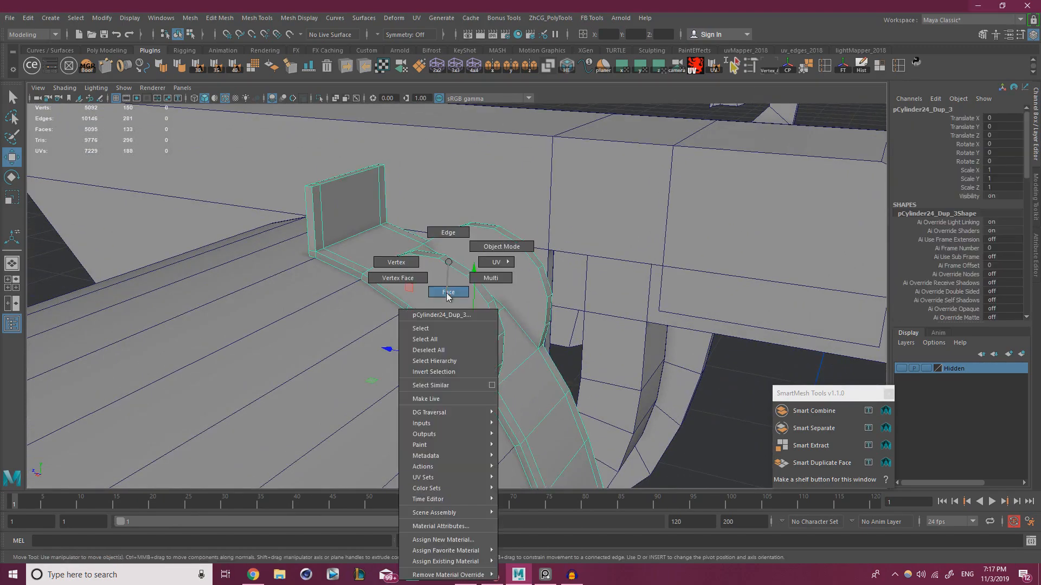
click(456, 298)
alt+right_drag(529, 297, 360, 293)
alt+drag(360, 292, 357, 286)
alt+right_drag(357, 286, 561, 314)
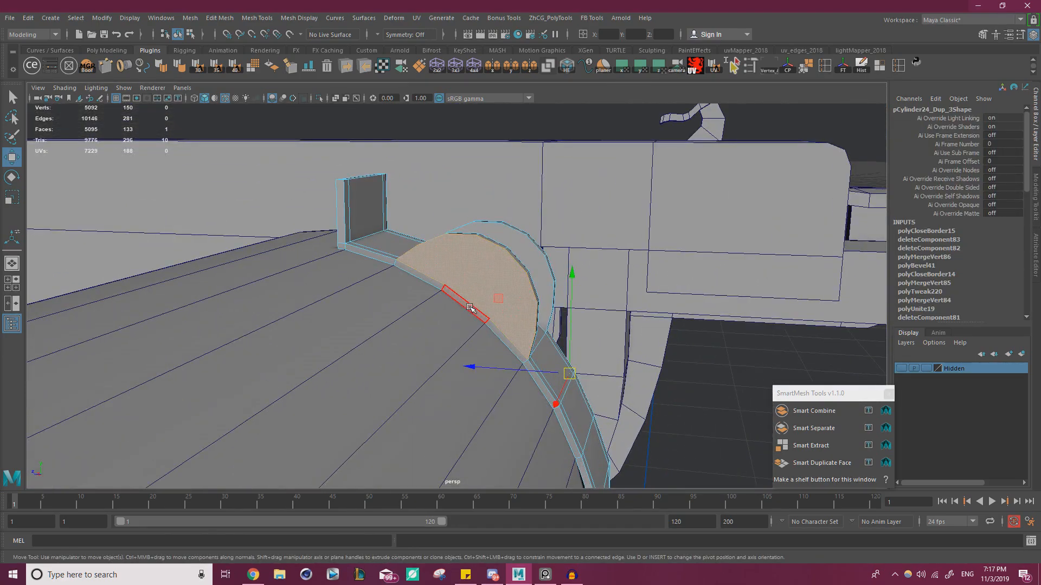
alt+right_drag(470, 307, 597, 323)
alt+drag(596, 323, 492, 304)
alt+middle_drag(492, 304, 441, 241)
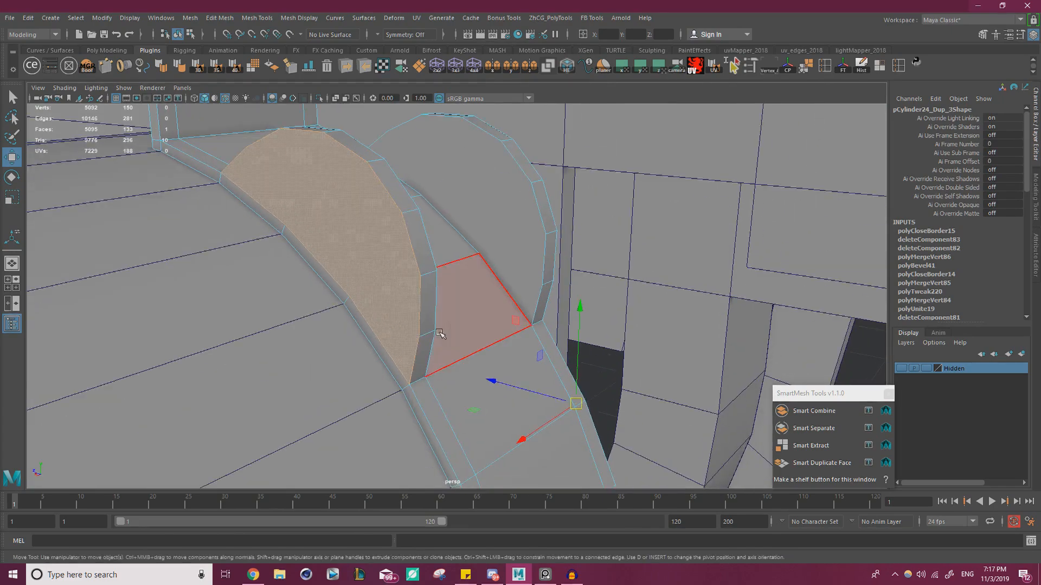
click(440, 333)
alt+drag(440, 334, 540, 332)
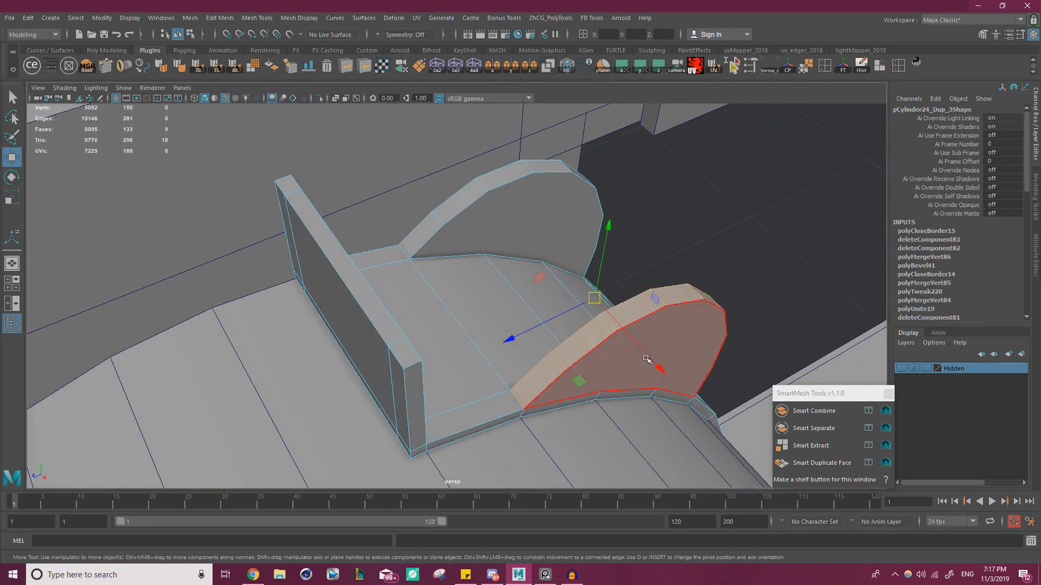
shift+click(646, 359)
alt+drag(646, 360, 303, 258)
alt+drag(244, 194, 446, 242)
shift+click(443, 312)
shift+click(428, 311)
shift+click(453, 320)
shift+click(437, 244)
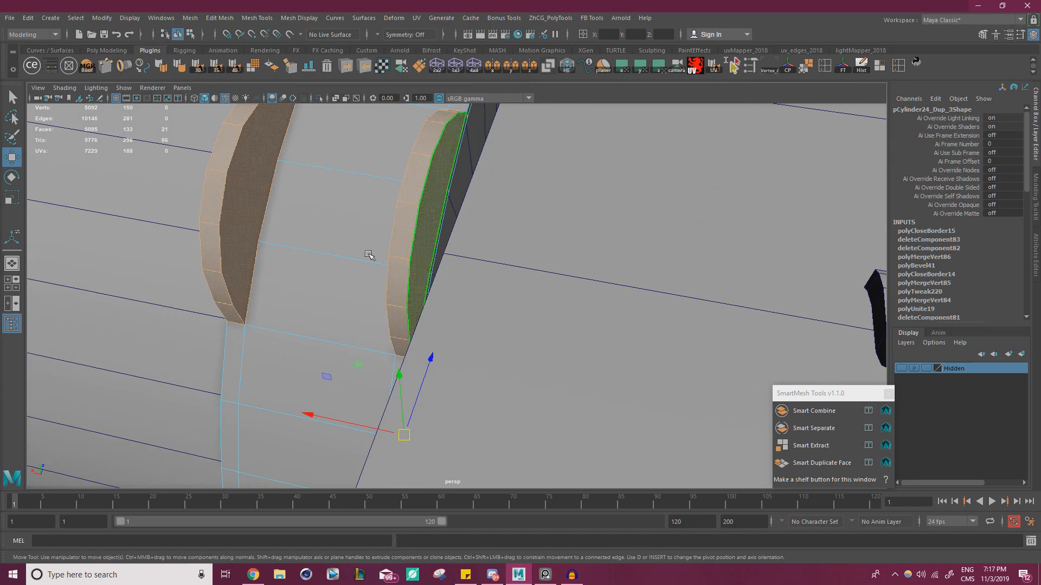
alt+drag(367, 255, 486, 310)
shift+click(444, 212)
key(Delete)
- Bridge the lowest segment of each of the two open slots left by the removed flanges
right_drag(476, 263, 464, 233)
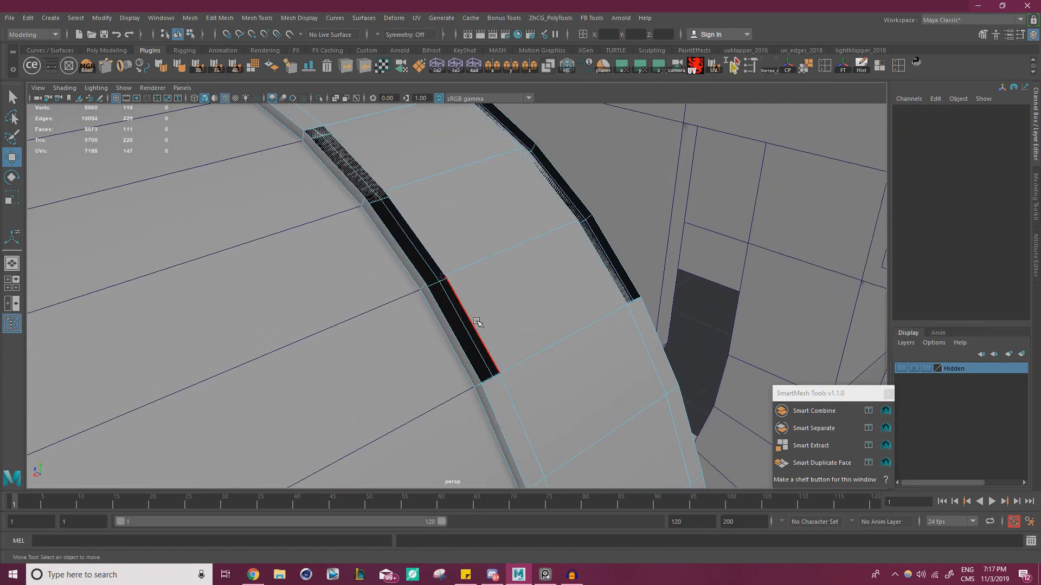
click(461, 337)
shift+right_drag(499, 284, 504, 358)
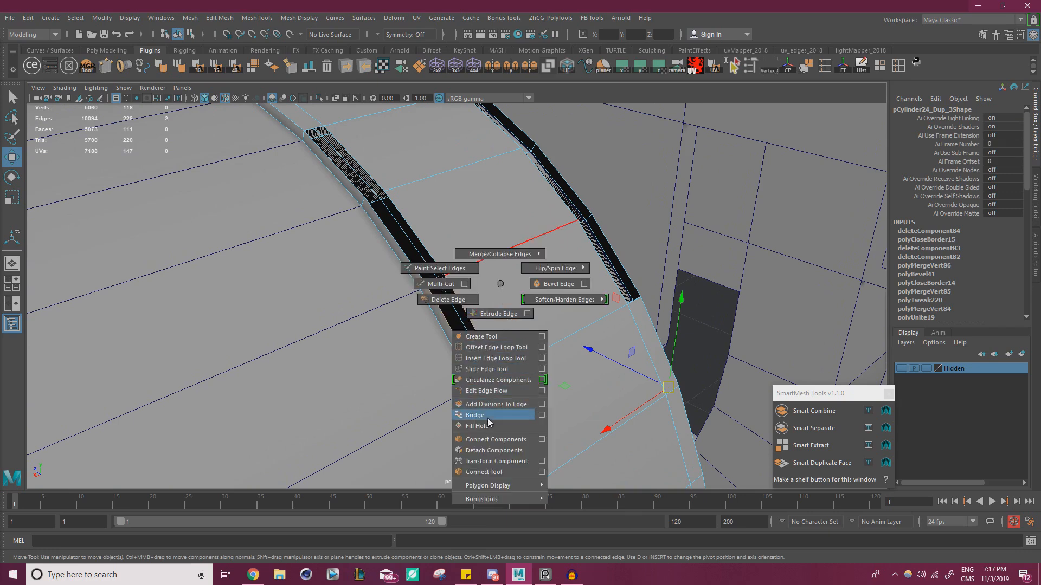
shift+right_drag(489, 422, 489, 422)
alt+drag(490, 422, 487, 291)
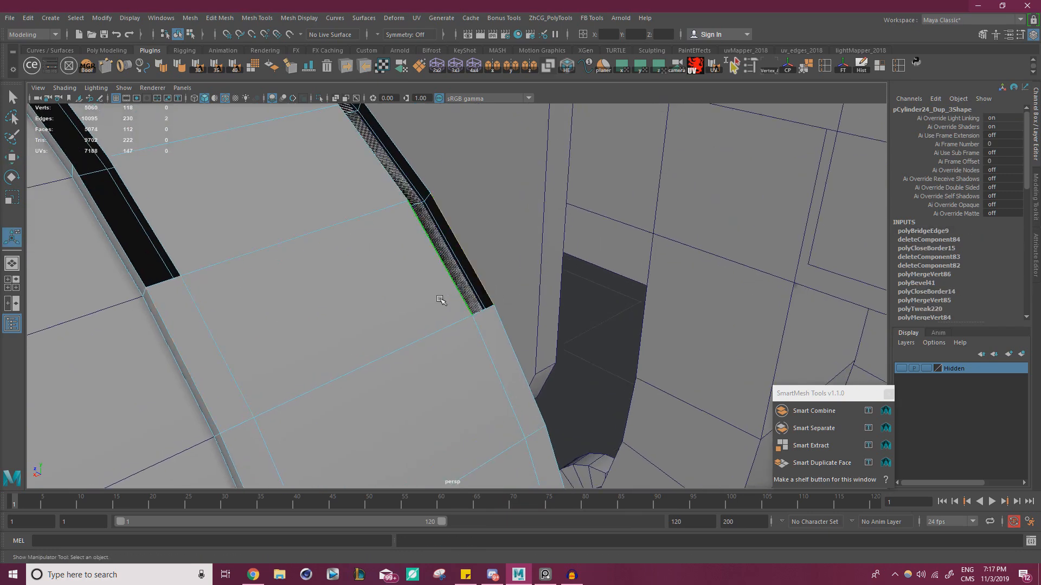
key(g)
right_drag(293, 222, 345, 191)
key(q)
- Try to extrude the border edges of both slots with some thickness, and undo the thickness change
scroll(232, 220, down, 10)
alt+drag(232, 219, 336, 230)
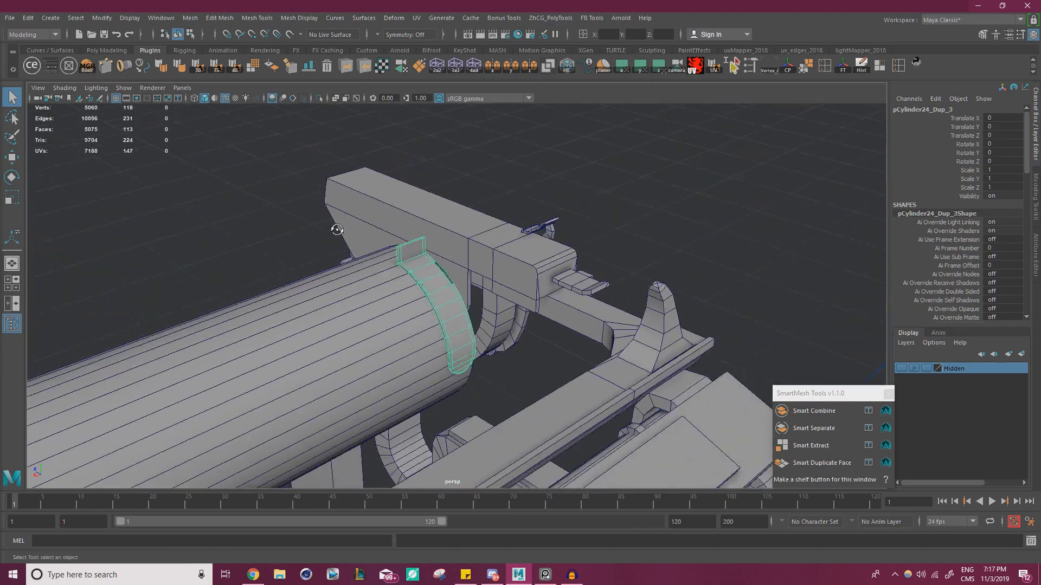
scroll(337, 229, up, 15)
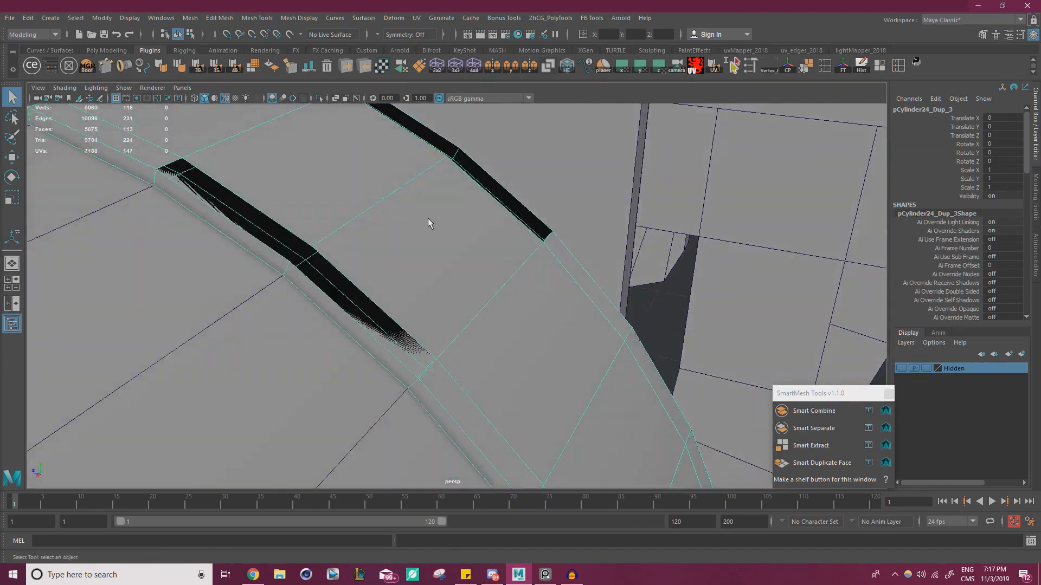
right_drag(423, 217, 425, 184)
key(w)
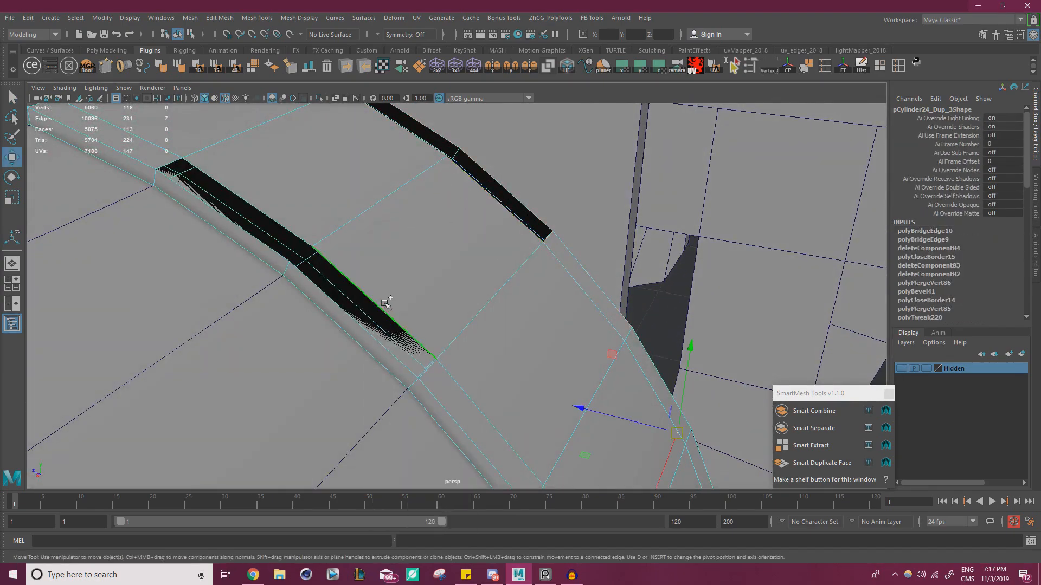
scroll(382, 271, down, 5)
key(ctrl+e)
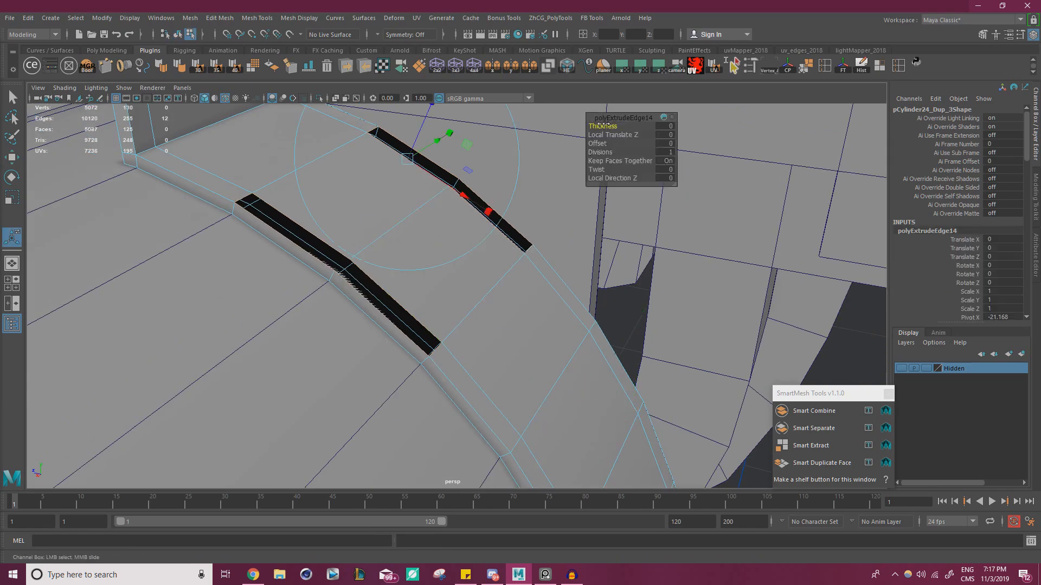
drag(603, 125, 605, 126)
alt+drag(481, 217, 439, 243)
key(ctrl+z)
- Isolate the clip and merge all its overlapping vertices with a distance threshold of 0
right_drag(328, 195, 379, 171)
key(q)
scroll(318, 136, down, 4)
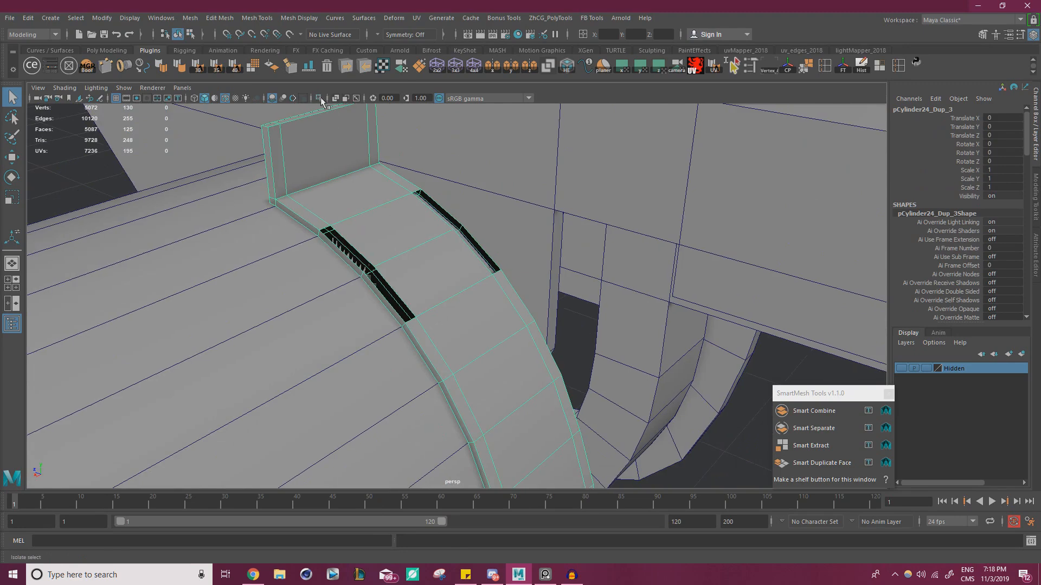
click(321, 99)
scroll(380, 233, down, 2)
right_drag(421, 236, 350, 214)
scroll(331, 201, down, 5)
drag(298, 180, 663, 486)
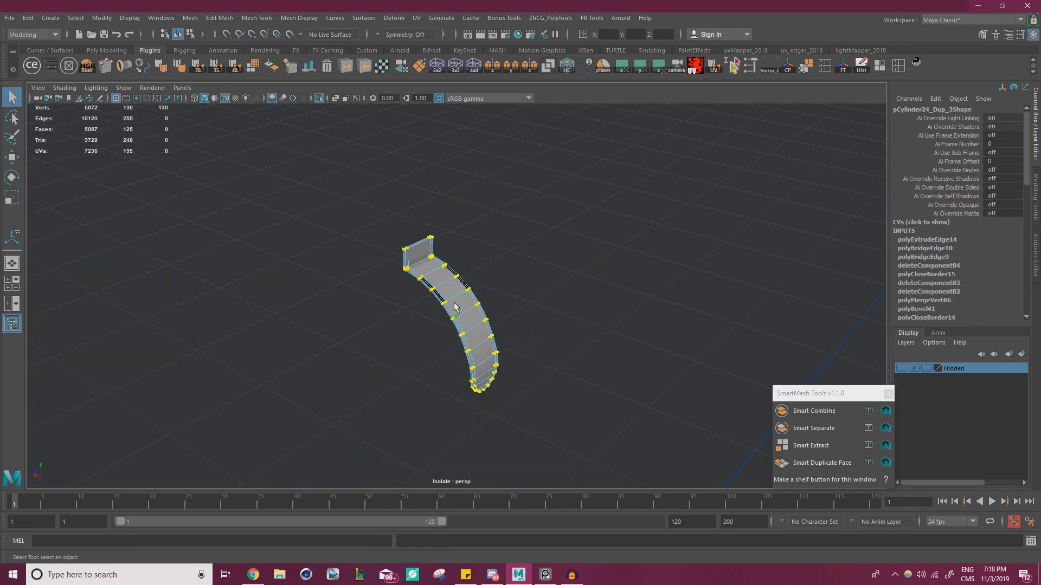
shift+right_drag(454, 297, 509, 249)
key(w)
scroll(605, 360, up, 5)
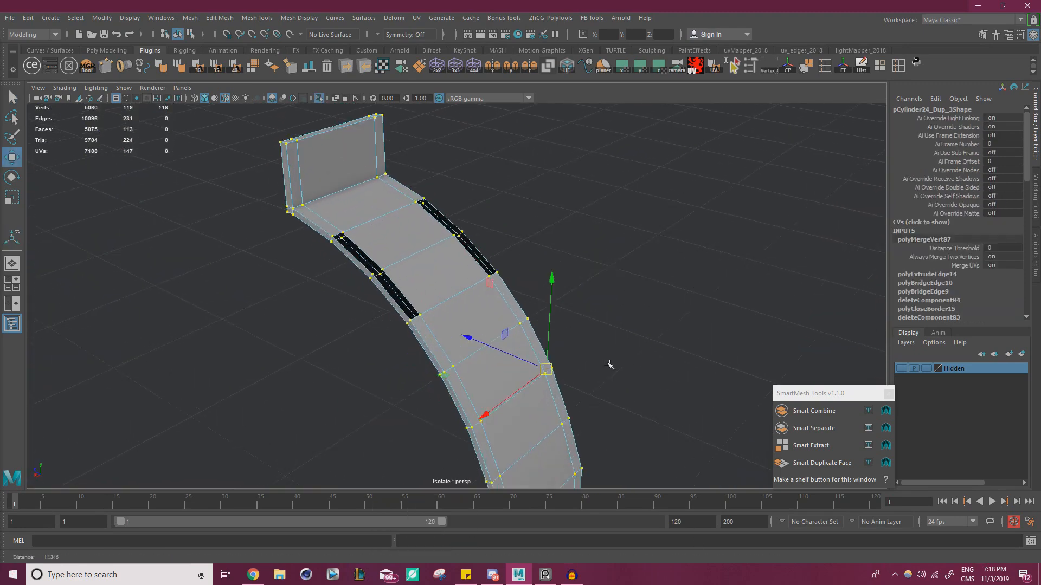
- Fill the two remaining open slots along the clip's long edges with new faces
scroll(383, 251, up, 5)
right_drag(381, 252, 381, 230)
click(383, 263)
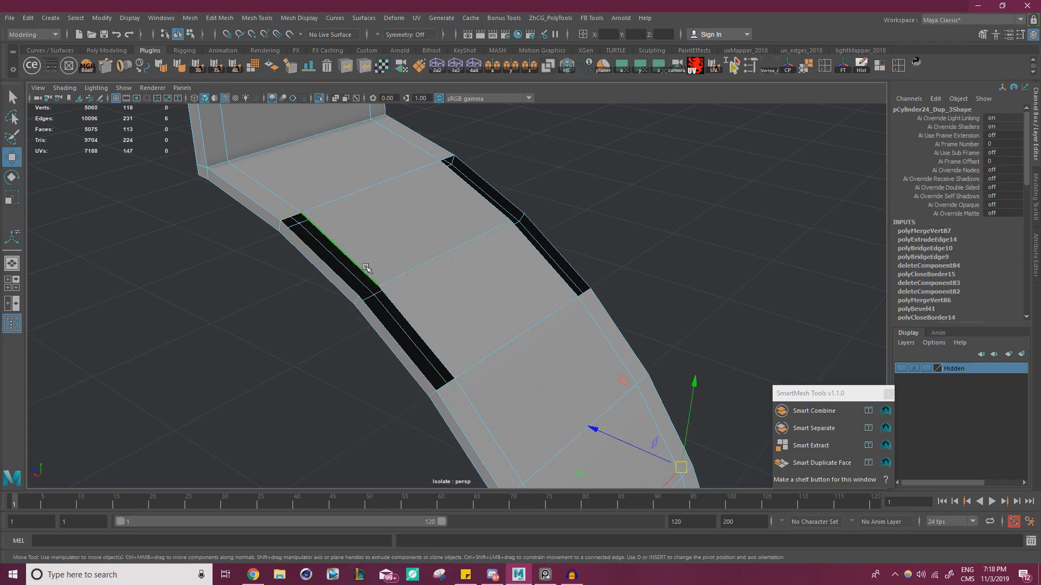
shift+right_drag(405, 271, 408, 274)
shift+right_drag(410, 432, 404, 413)
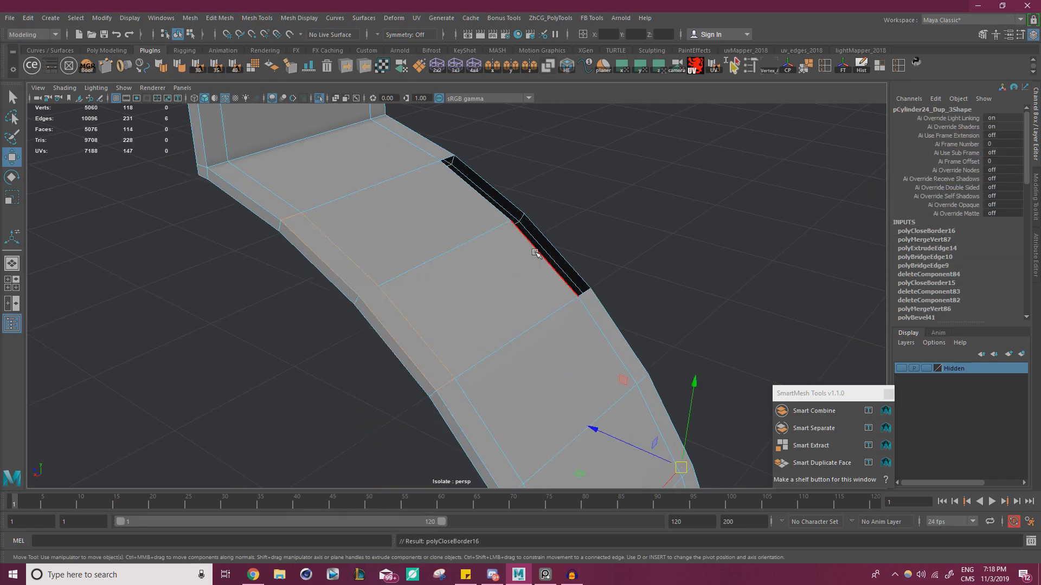
key(g)
- Extrude the two filled strip faces to a thickness of 0.5 to form new flanges
right_drag(464, 236, 465, 264)
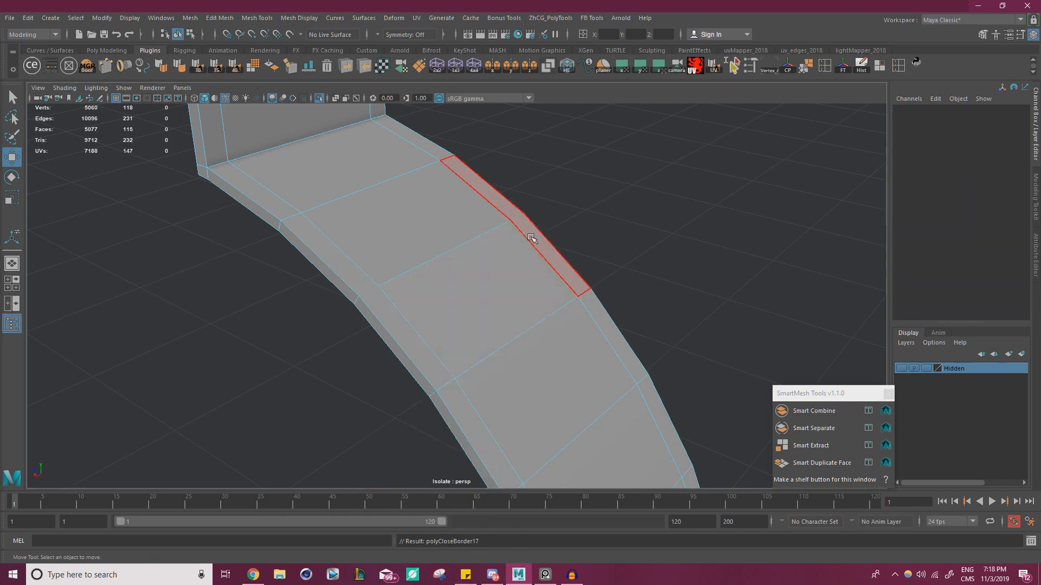
click(533, 239)
shift+click(377, 313)
key(ctrl+e)
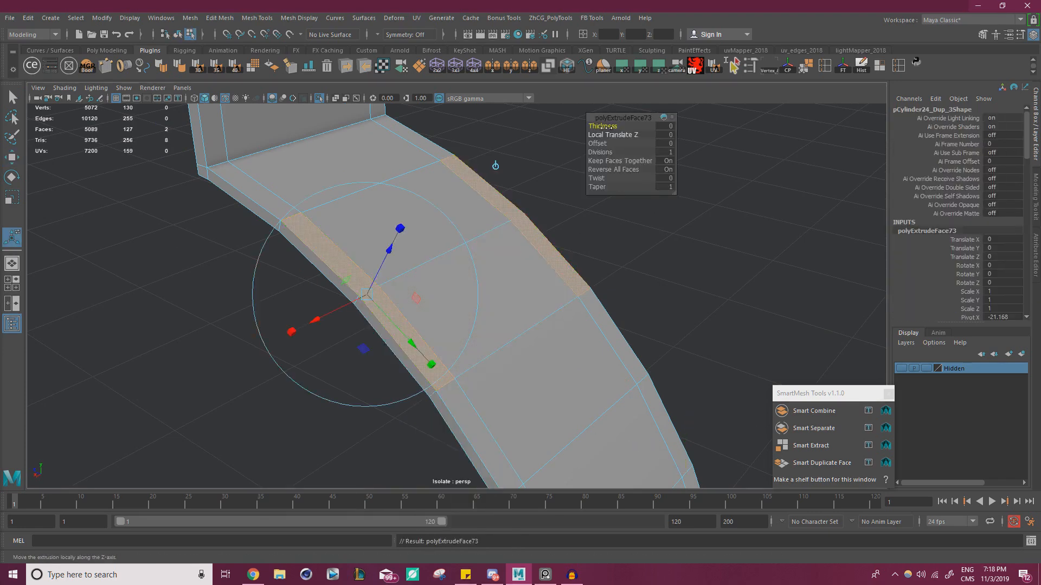
drag(606, 128, 616, 128)
scroll(418, 304, down, 4)
alt+drag(418, 304, 501, 239)
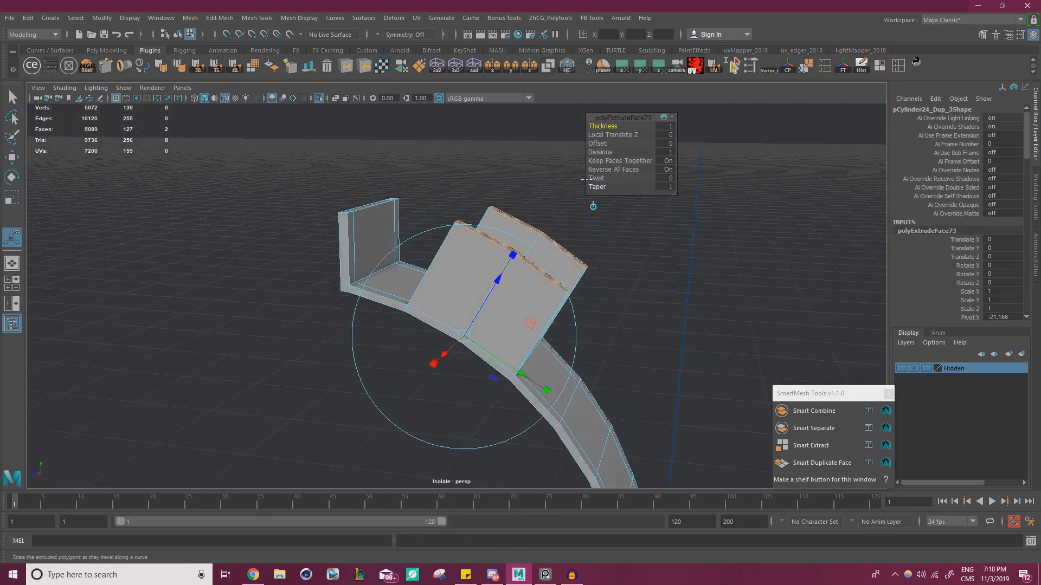
drag(611, 128, 607, 126)
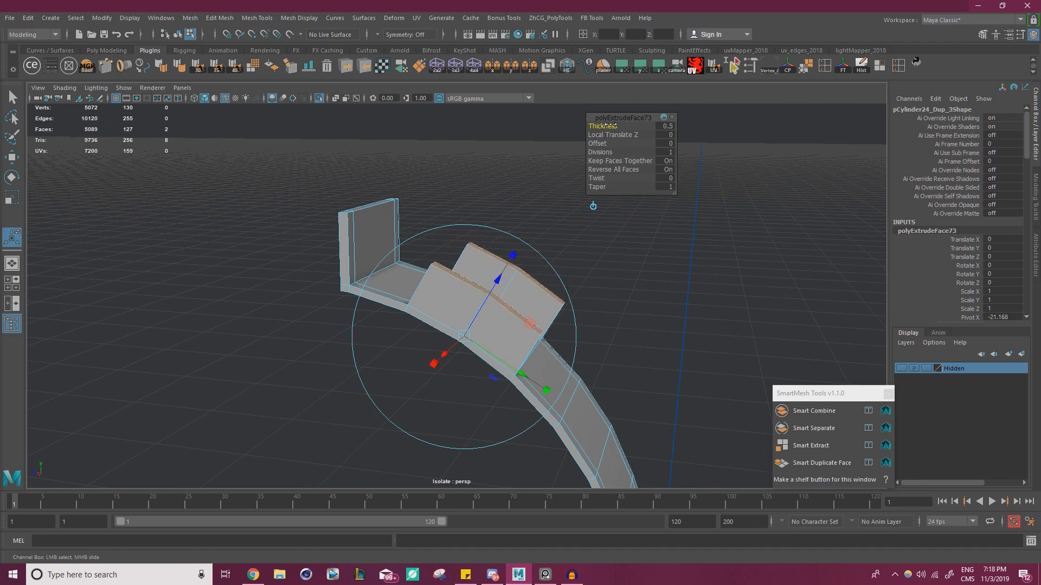
- Delete the middle edges crossing the sides and tops of both new flanges
scroll(370, 295, down, 8)
alt+drag(295, 282, 295, 229)
scroll(494, 253, up, 4)
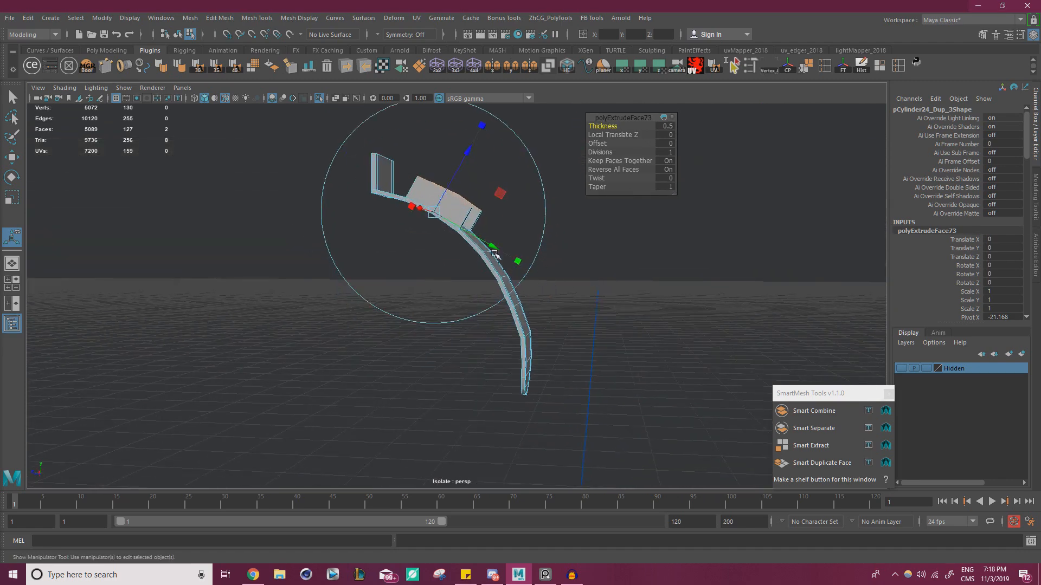
alt+drag(495, 253, 474, 271)
alt+middle_drag(474, 271, 488, 337)
alt+right_drag(489, 336, 594, 348)
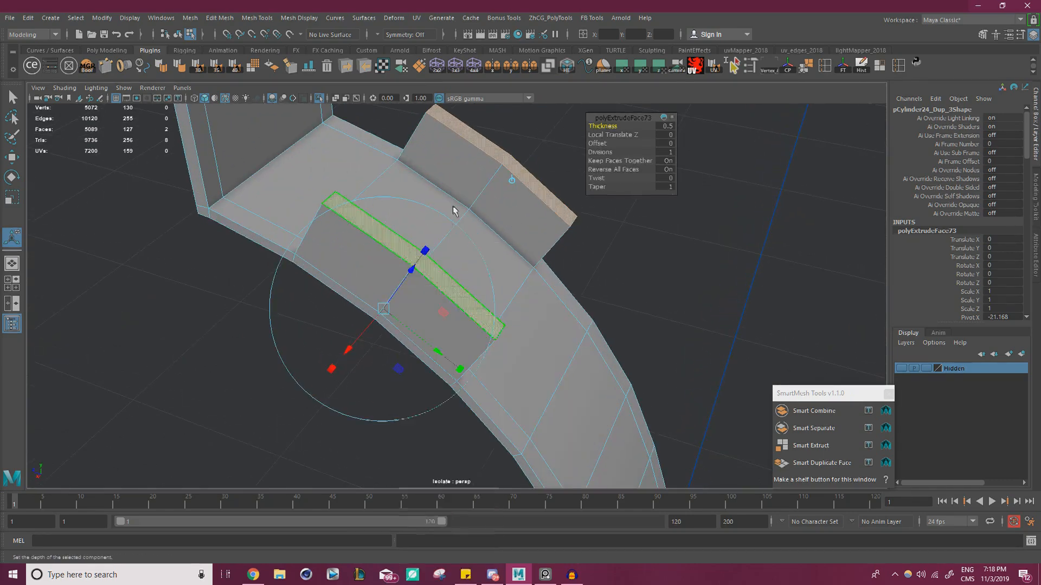
right_drag(454, 212, 454, 172)
click(406, 274)
alt+drag(381, 284, 309, 161)
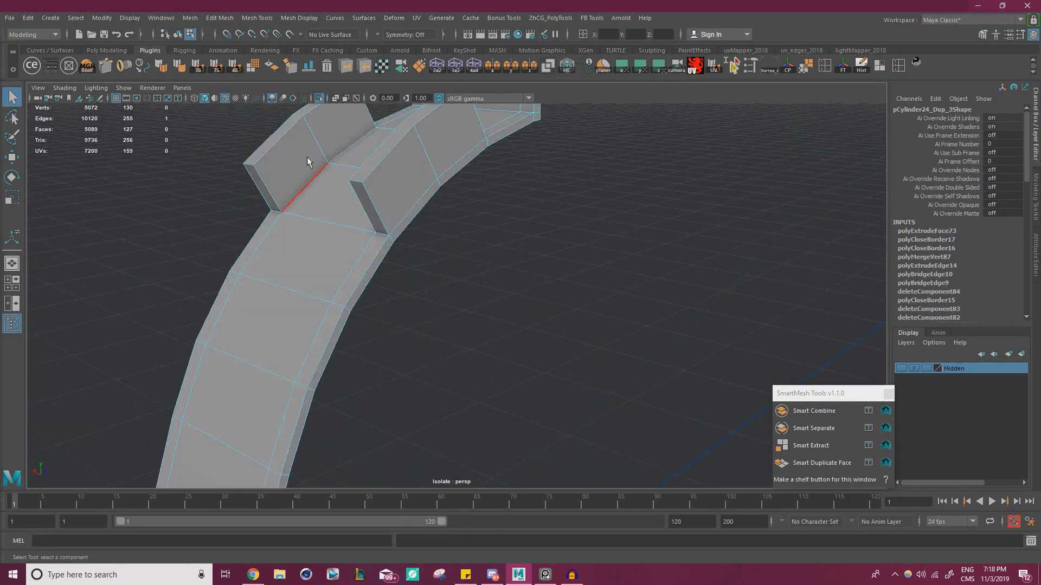
shift+click(424, 157)
alt+drag(425, 156, 385, 221)
key(ctrl+Delete)
- Try to bevel the upper end edges of both flanges with fraction 1 and 3 segments, and undo it
key(w)
right_drag(380, 216, 382, 191)
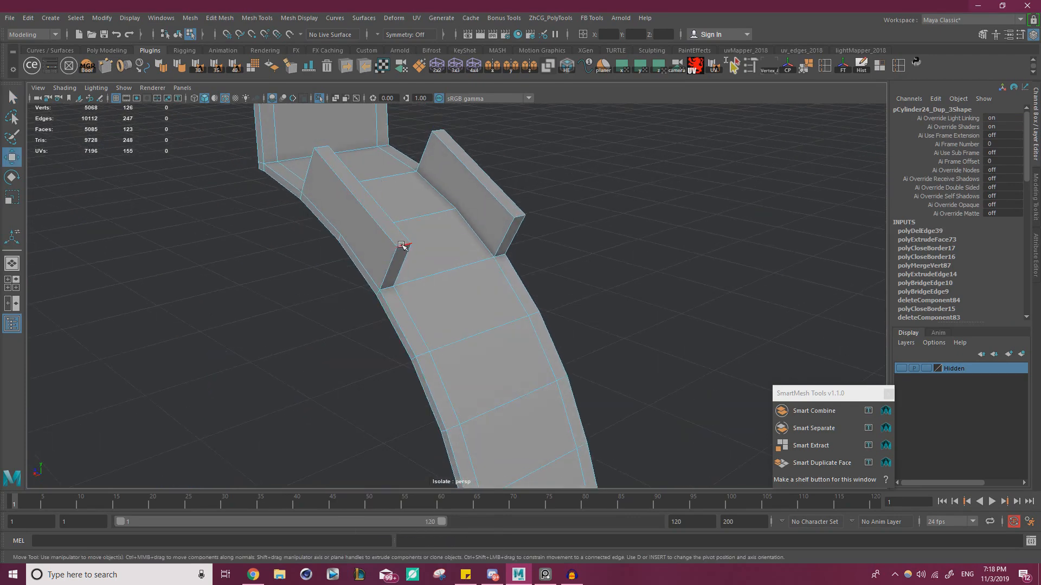
alt+drag(435, 213, 562, 291)
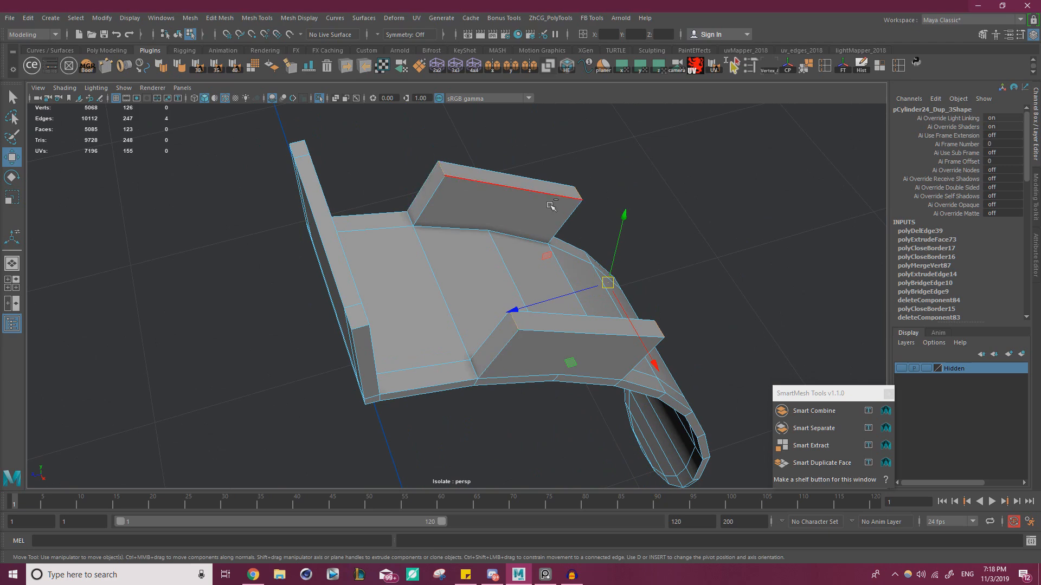
key(ctrl+b)
alt+drag(564, 202, 627, 135)
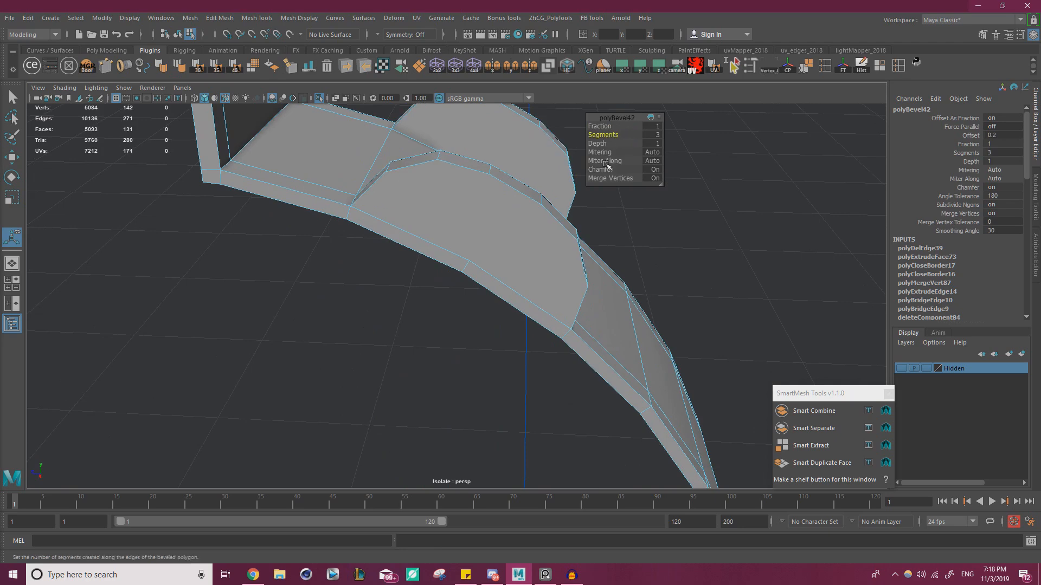
scroll(374, 233, down, 4)
alt+drag(369, 255, 344, 263)
scroll(320, 228, down, 3)
scroll(418, 283, up, 3)
alt+drag(428, 288, 415, 286)
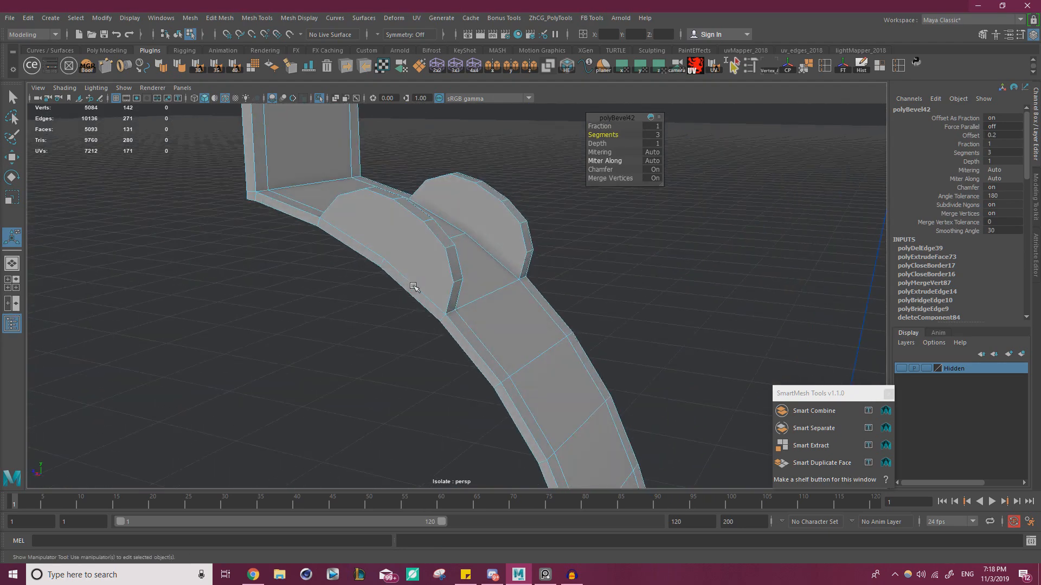
key(ctrl+z)
- Shorten the top faces of both flanges along their length, scaling from a pivot placed between the flanges
right_drag(442, 220, 442, 251)
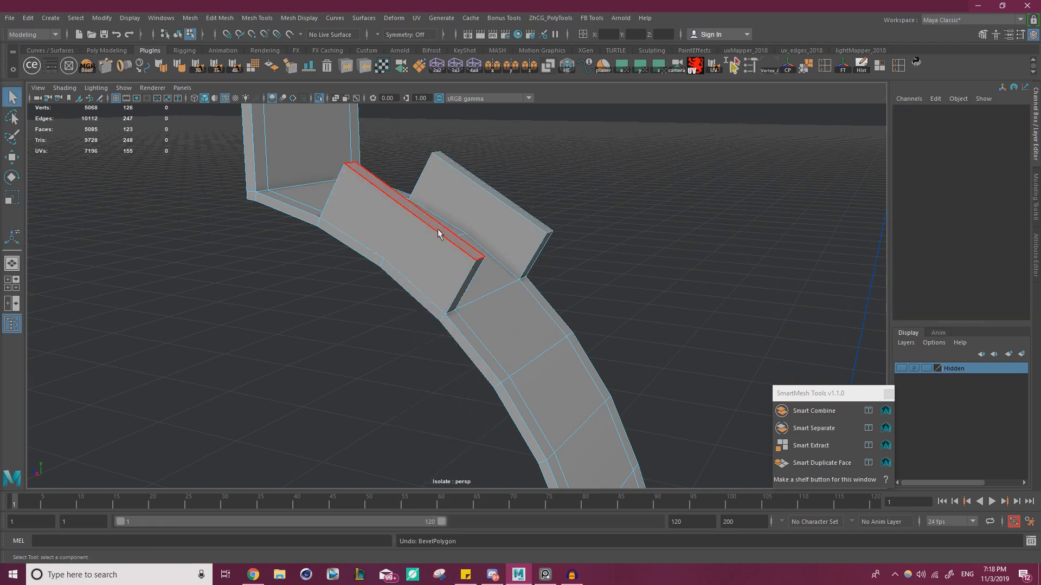
click(438, 230)
alt+drag(440, 231, 471, 280)
shift+click(518, 232)
key(r)
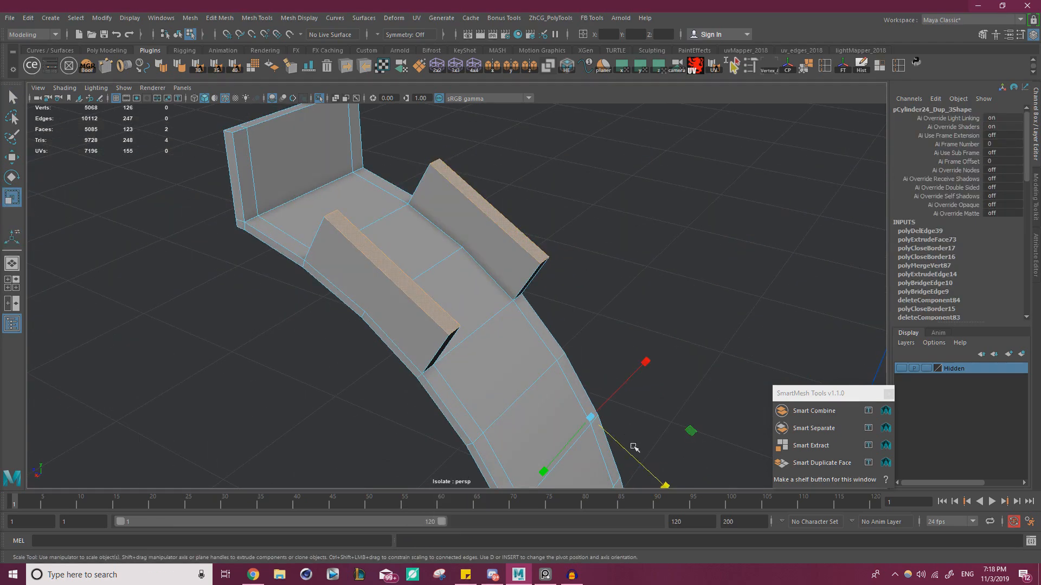
key(d)
click(400, 277)
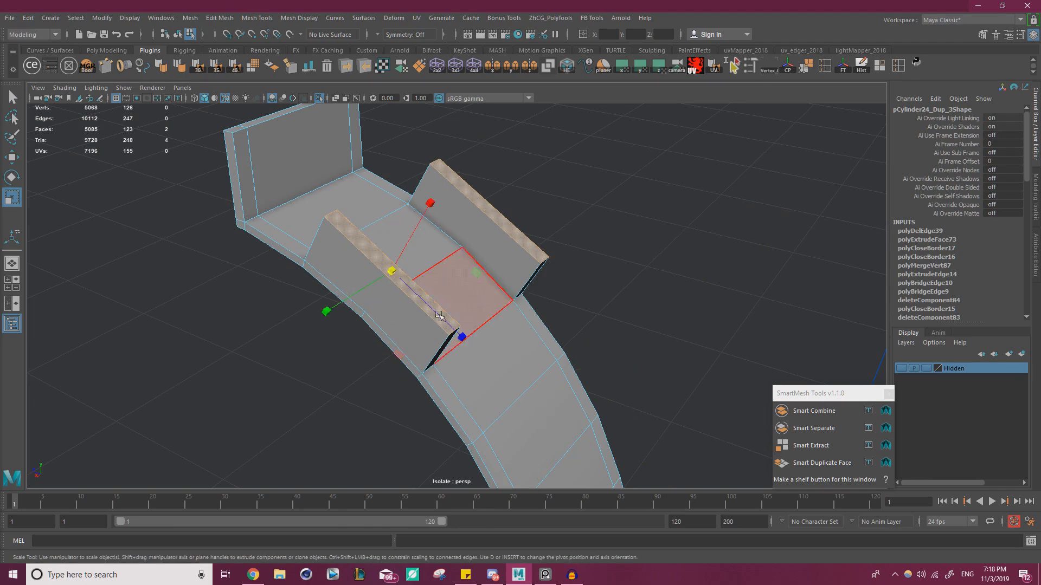
drag(462, 340, 449, 327)
alt+drag(461, 329, 502, 320)
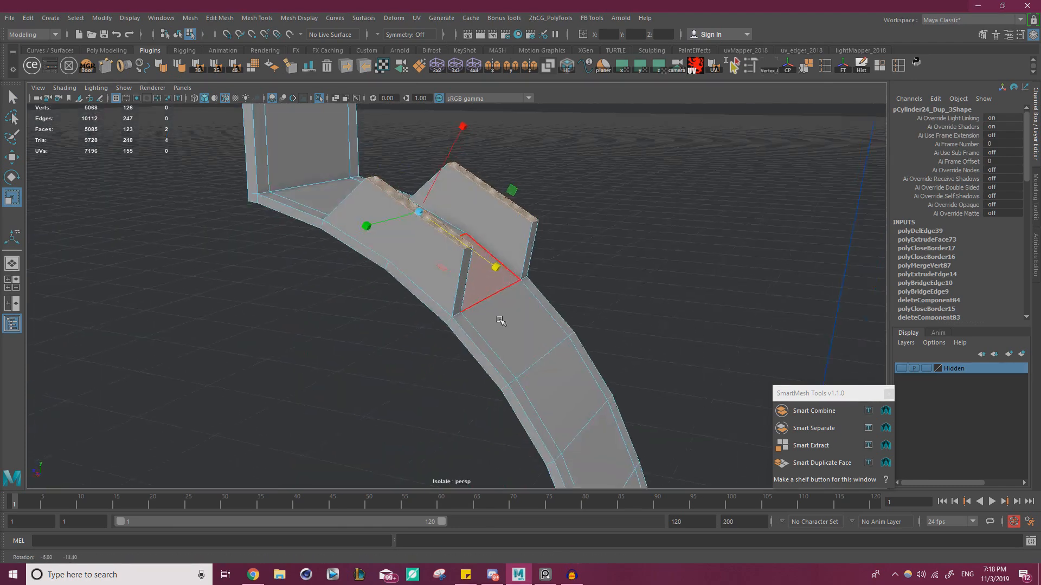
drag(495, 267, 490, 267)
- Bevel the upper end edges of both flanges with fraction 1 and 2 segments
key(w)
right_drag(400, 230, 399, 181)
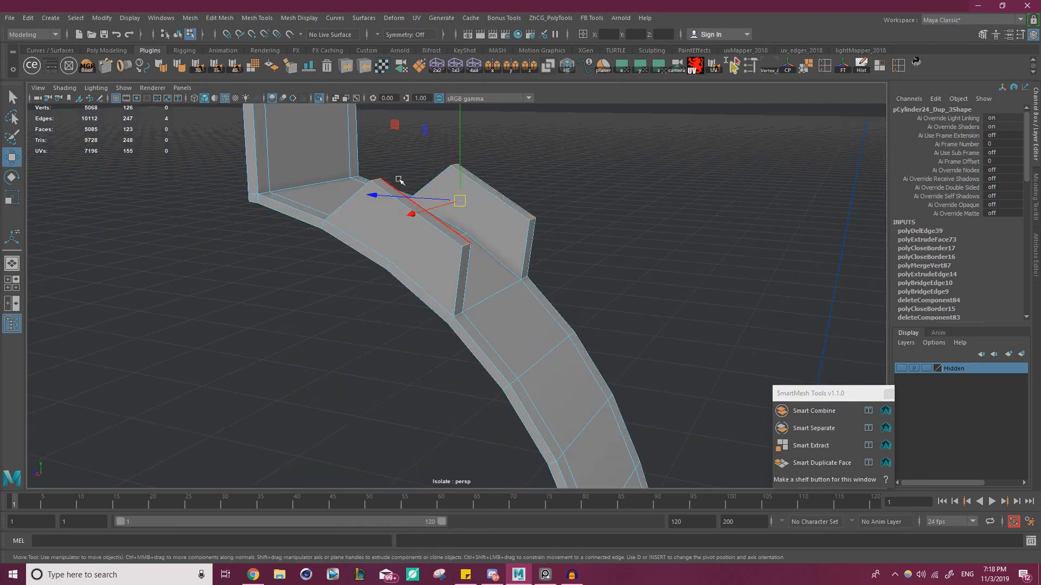
alt+drag(399, 182, 414, 211)
key(ctrl+b)
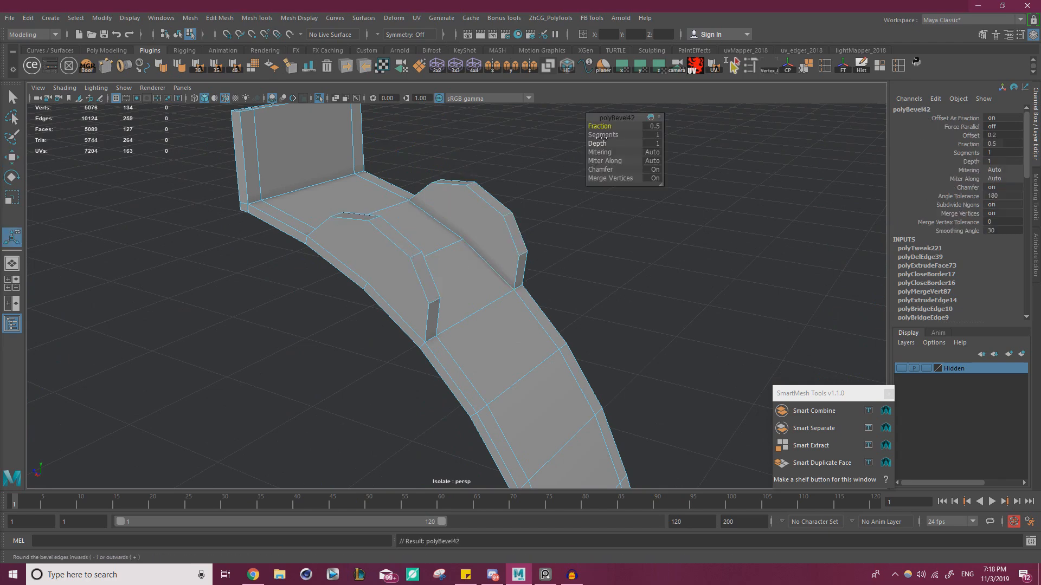
drag(601, 126, 611, 134)
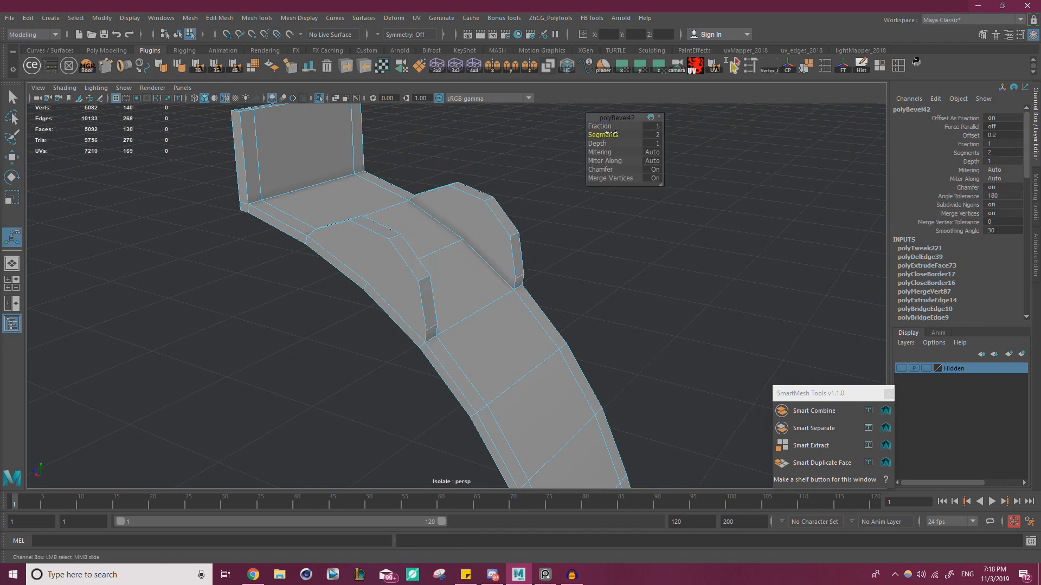
- Set the bevel on both flanges' end edges to 3 segments and compare the shape with the reference photo
alt+drag(522, 264, 449, 275)
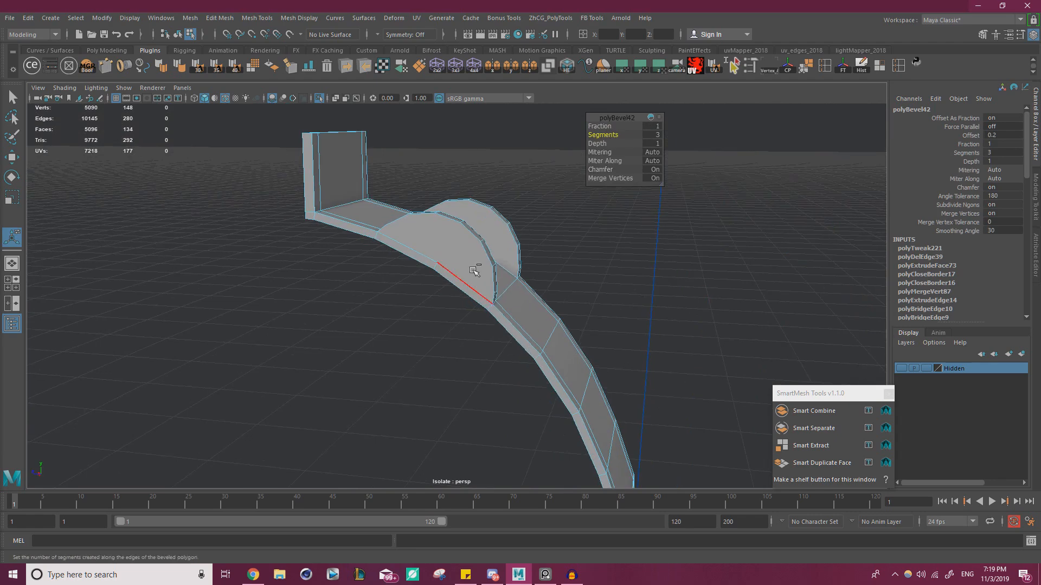
key(w)
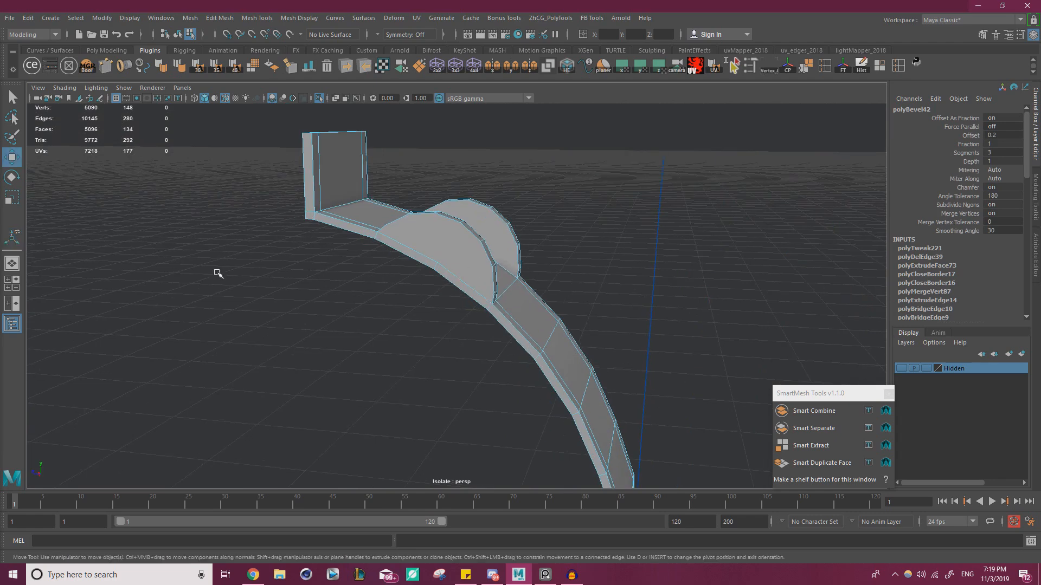
alt+drag(413, 265, 295, 277)
key(alt+Tab)
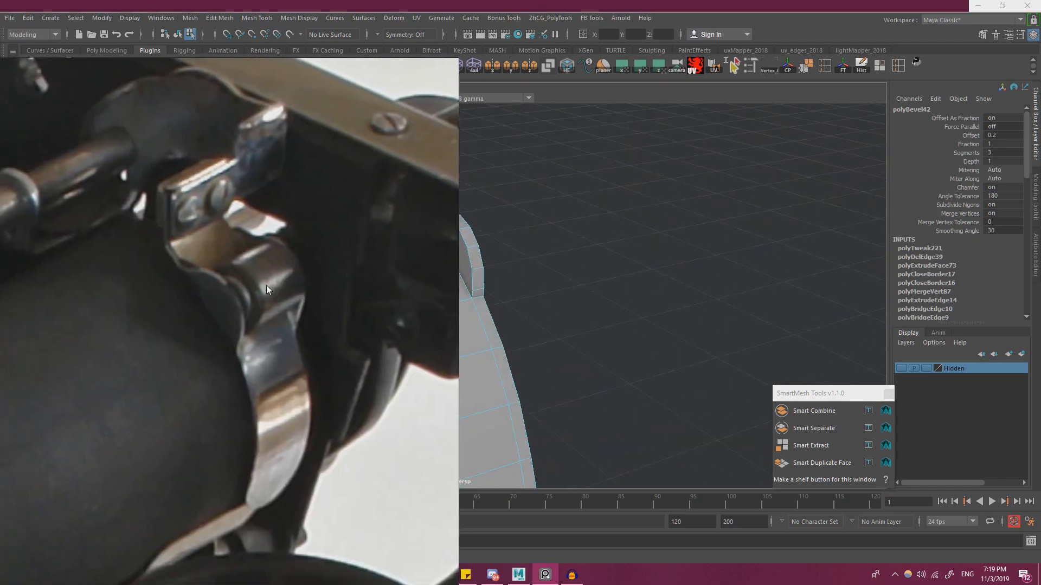
key(alt+Tab)
- Deselect the clip, turn off isolation, and inspect the clip in place on the whole typewriter
right_drag(459, 247, 513, 231)
click(574, 239)
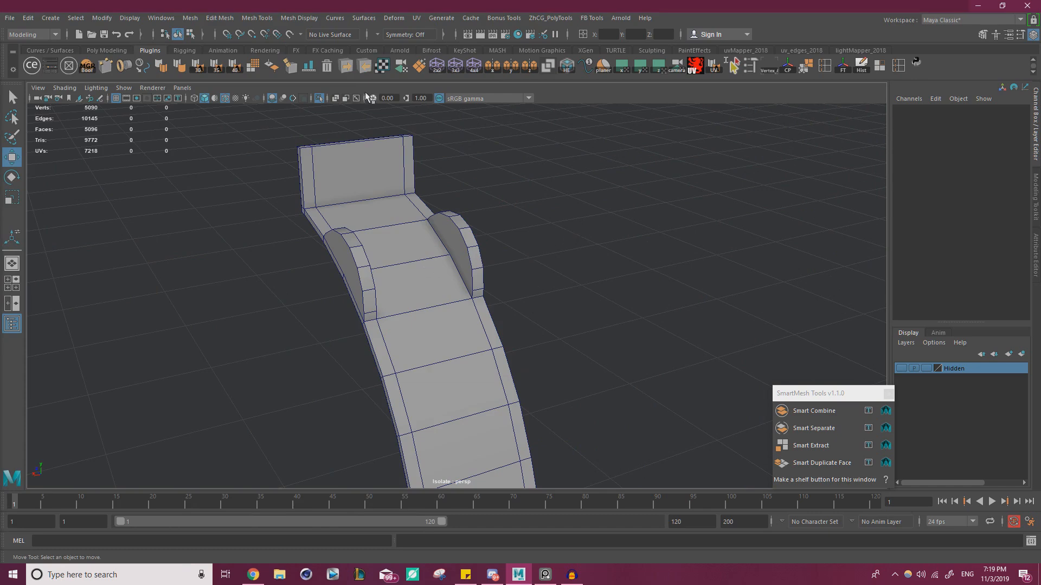
click(321, 99)
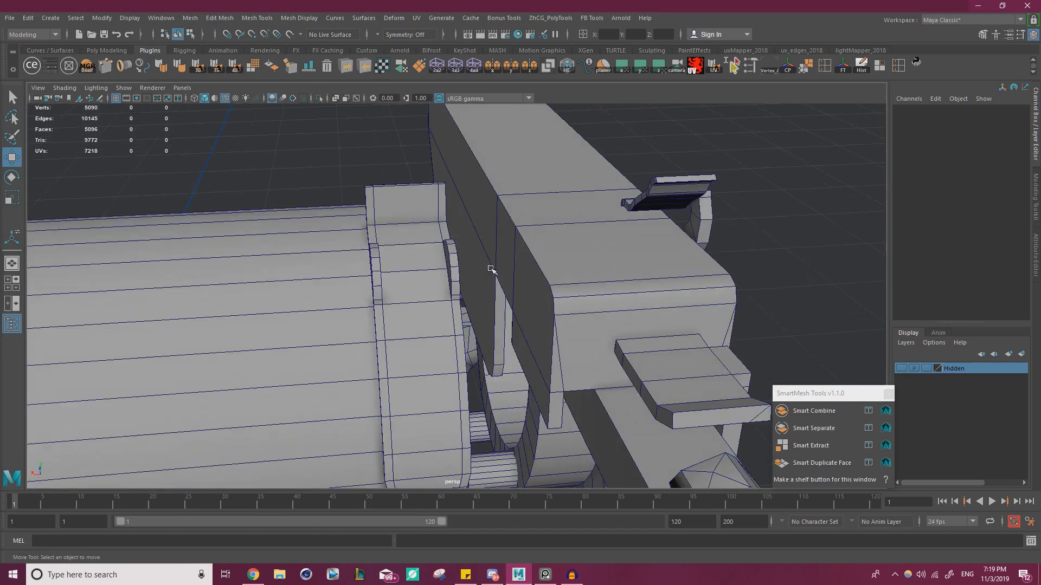
scroll(483, 250, down, 10)
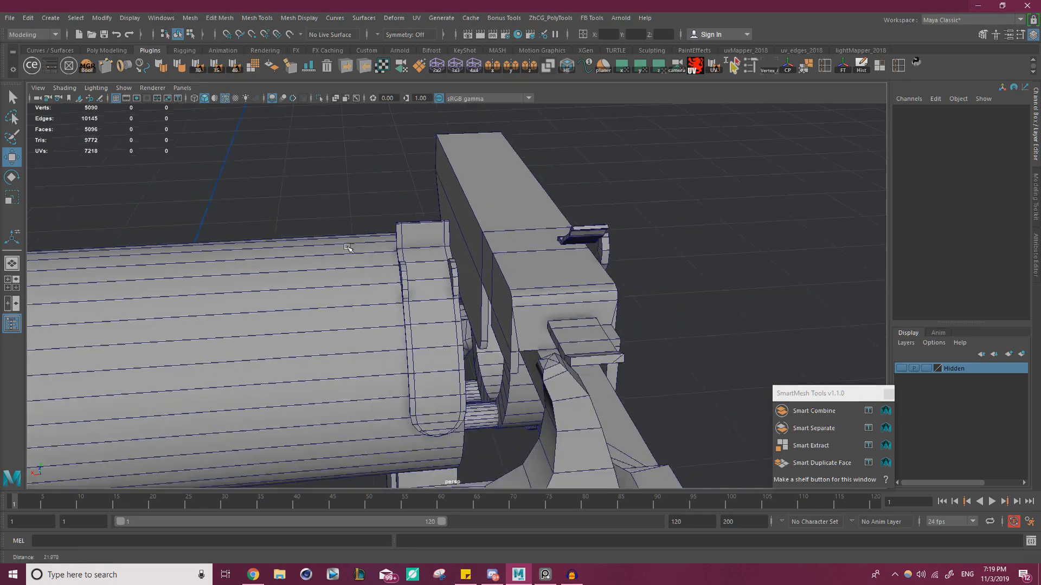
alt+drag(483, 246, 580, 290)
scroll(542, 219, down, 5)
scroll(347, 223, up, 5)
scroll(295, 233, down, 8)
scroll(374, 268, up, 5)
scroll(582, 292, up, 8)
- Narrow the end clip by scaling it along X to about 0.91
click(449, 257)
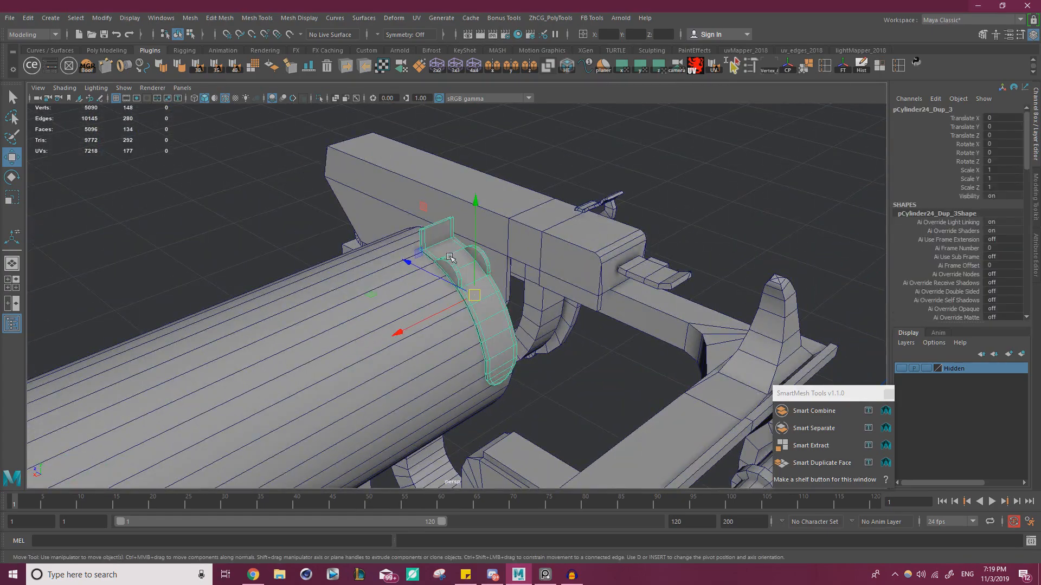
alt+drag(449, 257, 505, 262)
key(r)
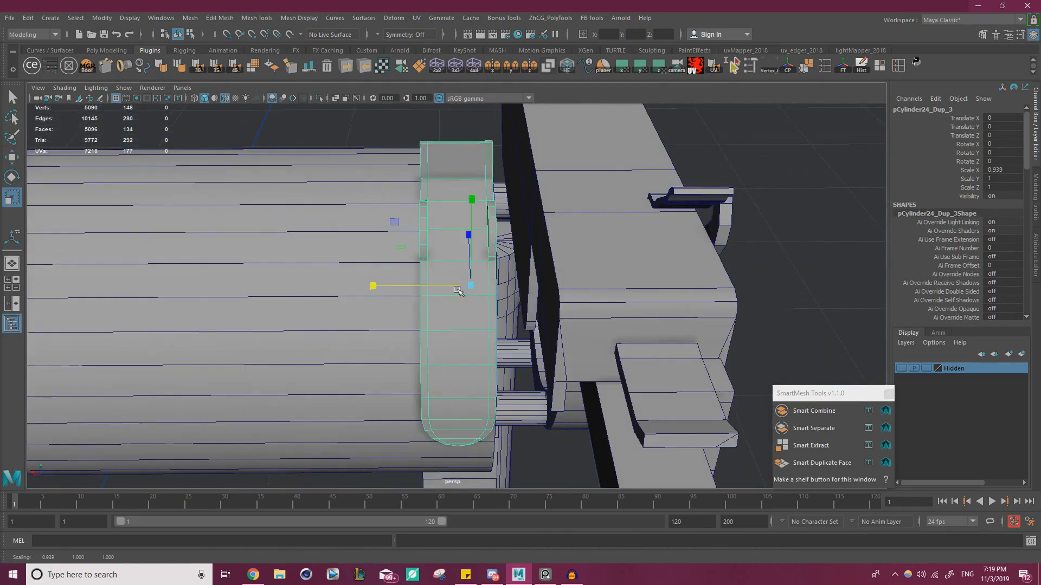
alt+drag(458, 291, 483, 277)
scroll(461, 277, up, 4)
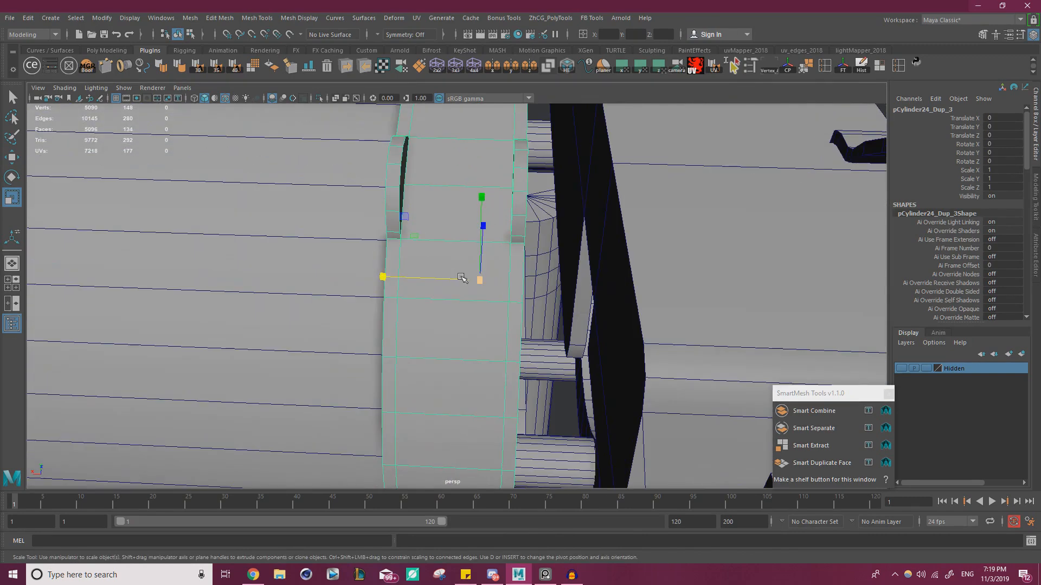
drag(394, 278, 393, 278)
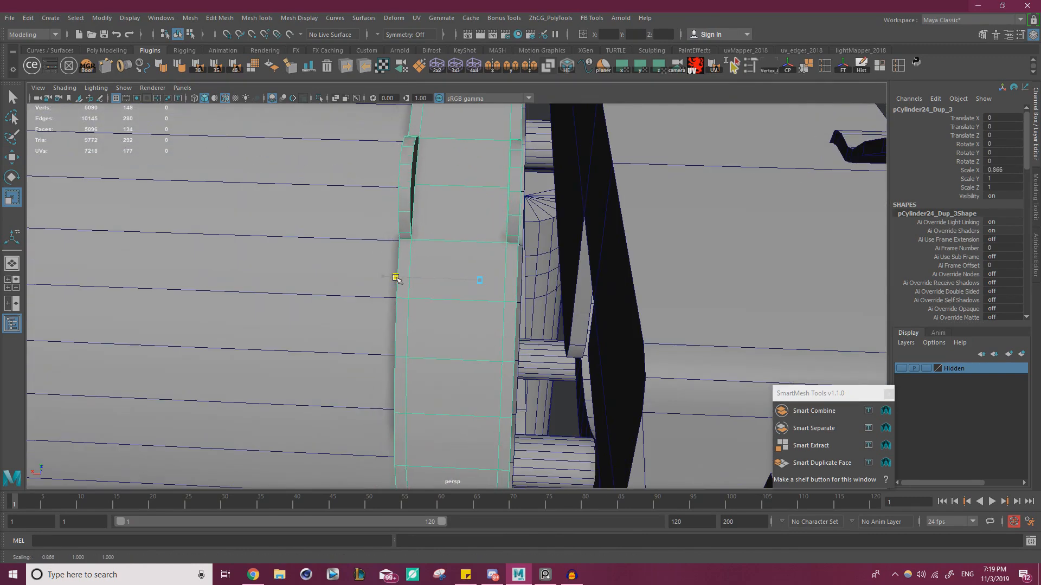
key(w)
- Poke the inner side face of the flange nearest the side frame to give it a centre vertex
alt+drag(451, 224, 555, 239)
scroll(428, 247, up, 4)
scroll(469, 237, down, 6)
scroll(552, 214, up, 4)
right_drag(551, 209, 552, 236)
click(572, 204)
alt+drag(569, 206, 529, 227)
shift+right_drag(582, 197, 615, 166)
key(w)
alt+right_drag(613, 168, 87, 202)
click(644, 155)
alt+drag(639, 163, 524, 204)
scroll(427, 198, up, 5)
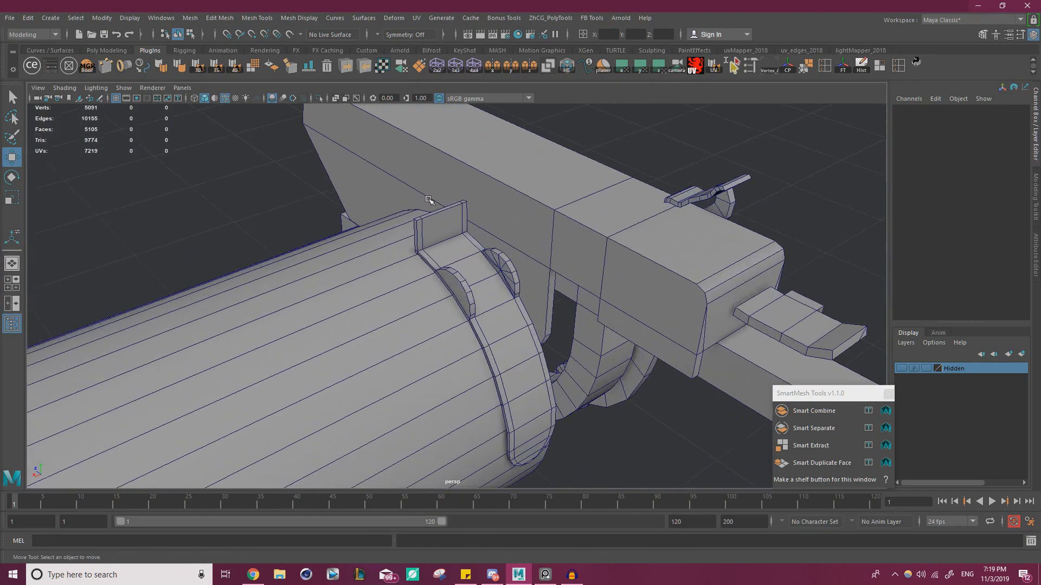
- Create a polygon cylinder and move it up to the platen, at X -11.669 and Y 33.74
mouse_move(388, 178)
alt+mouse_down()
mouse_move(418, 190)
mouse_move(403, 191)
alt+mouse_up()
click(50, 18)
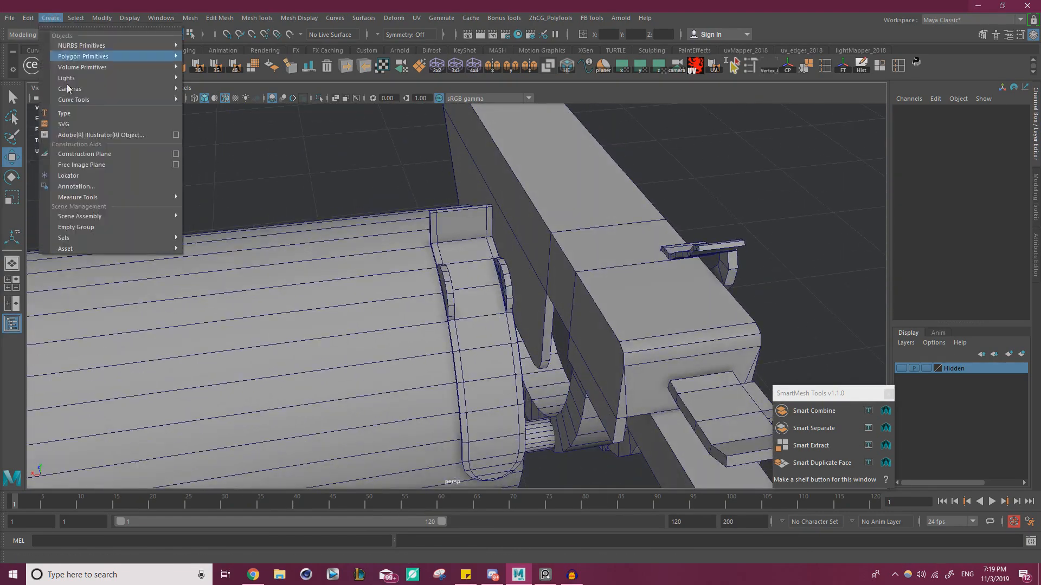
mouse_move(103, 59)
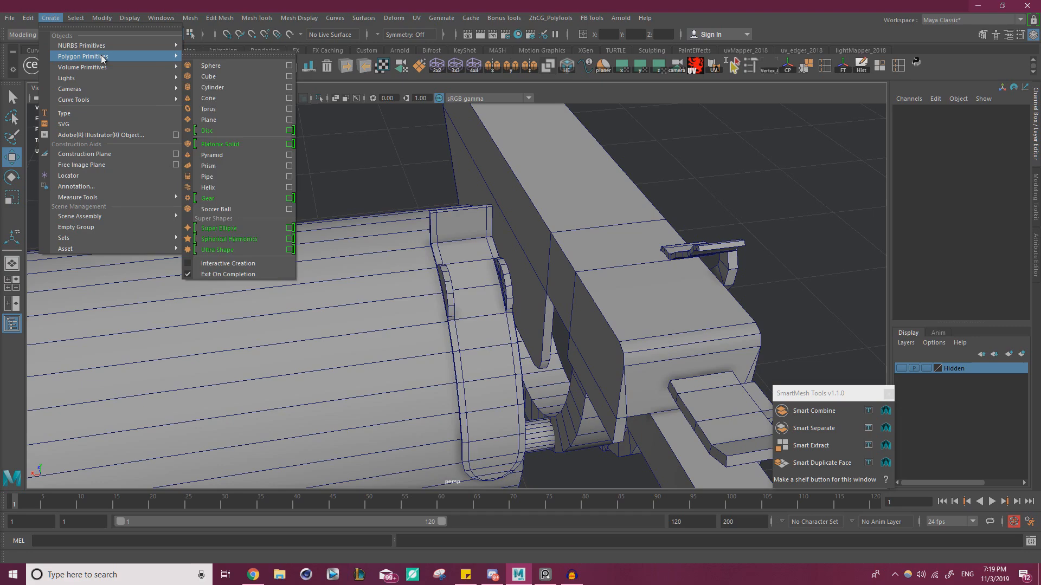
click(227, 93)
scroll(291, 144, down, 5)
alt+middle_drag(289, 259, 326, 247)
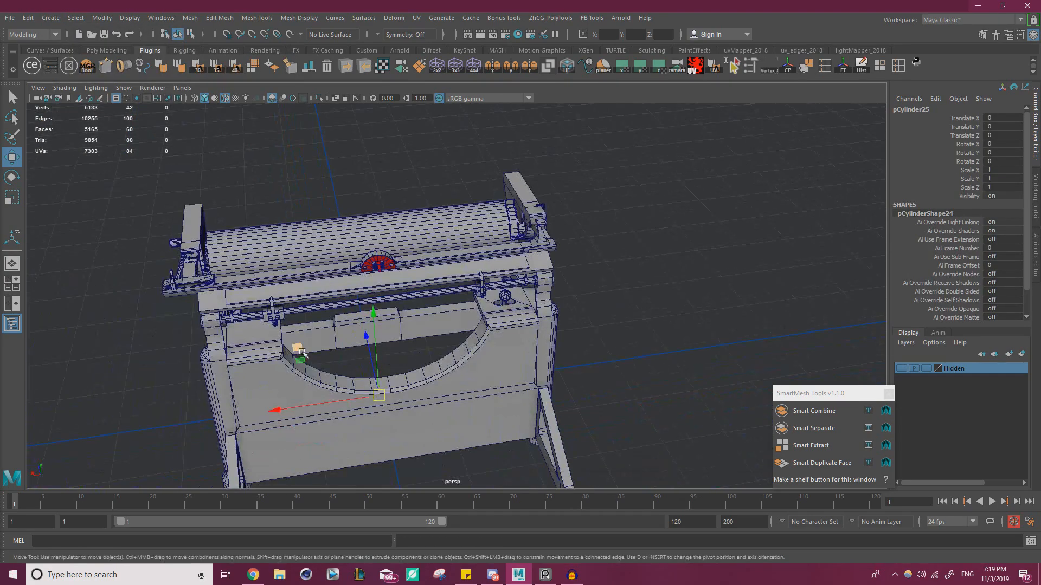
drag(300, 349, 317, 319)
key(f)
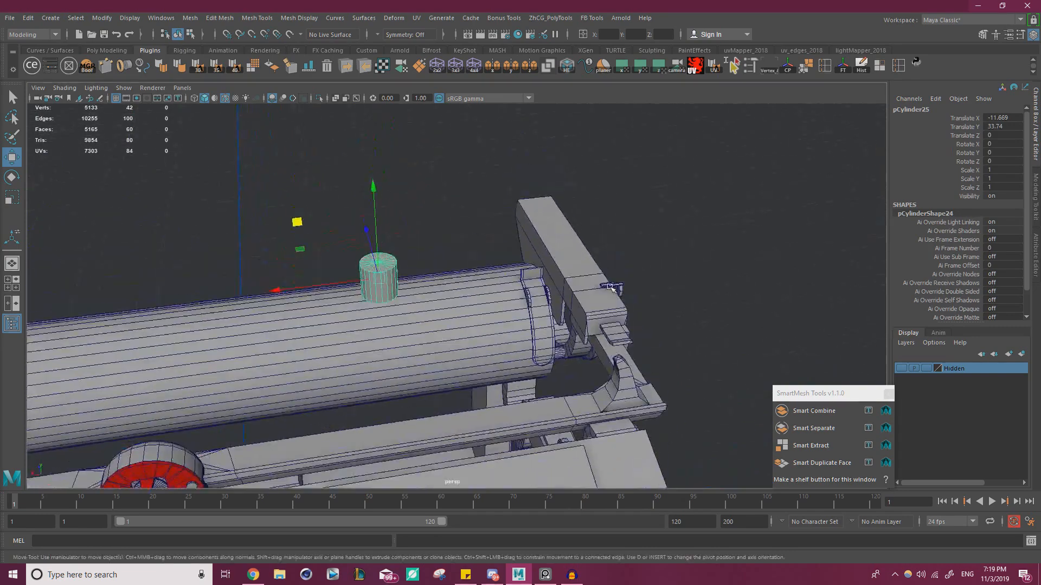
- Rotate the cylinder 90 degrees about Z and move it beside the clip's flanges, at X -22.349 and Y 30.075
key(e)
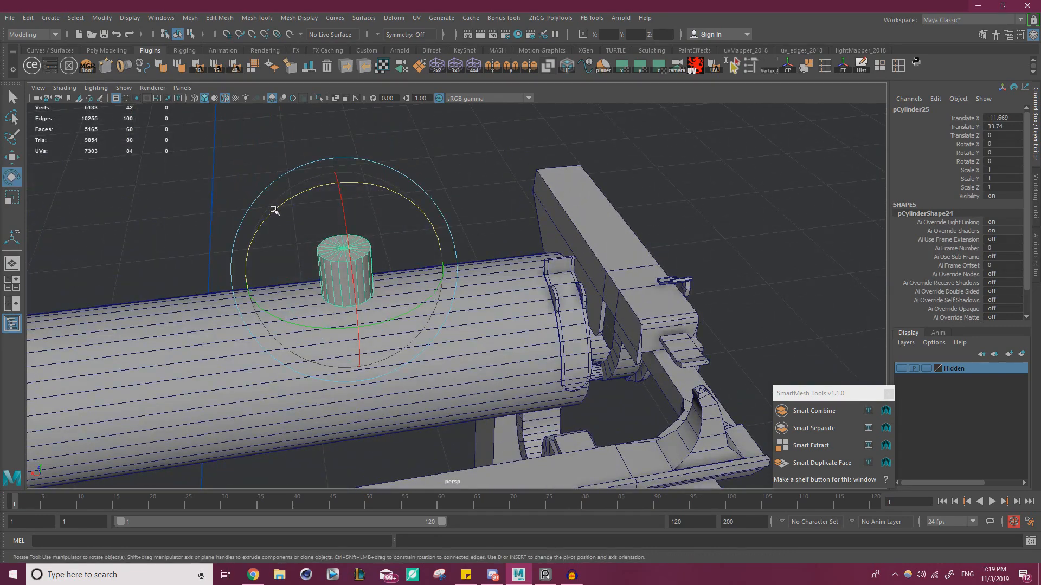
drag(274, 212, 346, 202)
key(w)
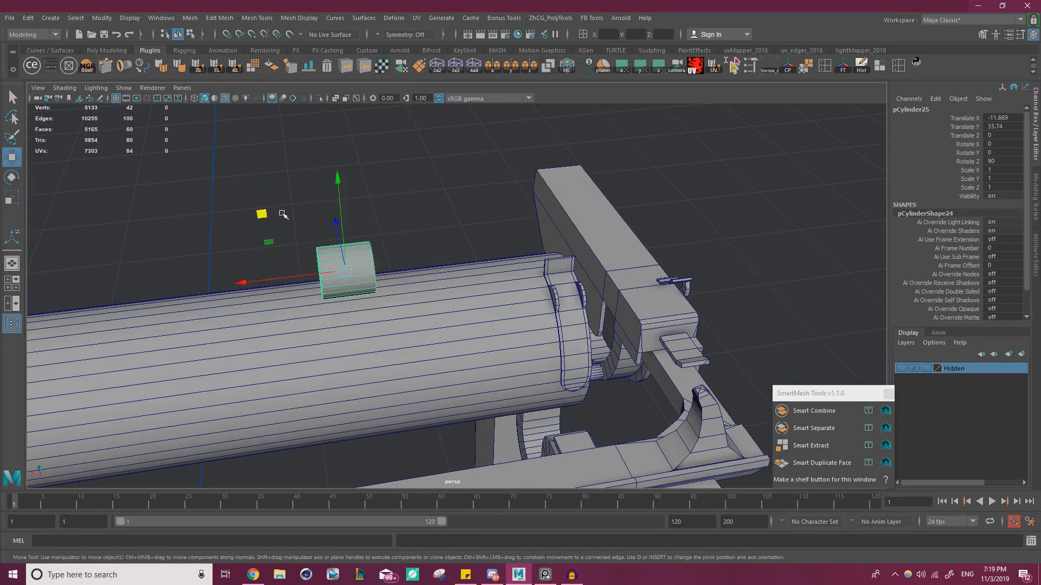
drag(263, 214, 569, 286)
- Scale the cylinder uniformly to 0.46 and snap it along Z to the poked flange's centre, at Z 1.044
alt+right_drag(569, 287, 618, 304)
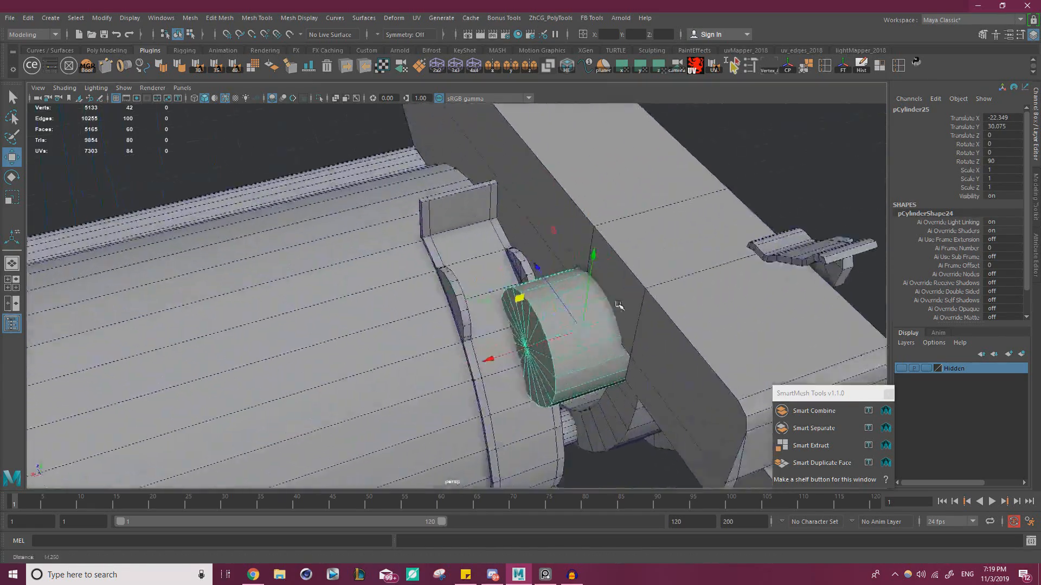
alt+drag(619, 306, 599, 293)
key(r)
key(w)
drag(558, 262, 519, 244)
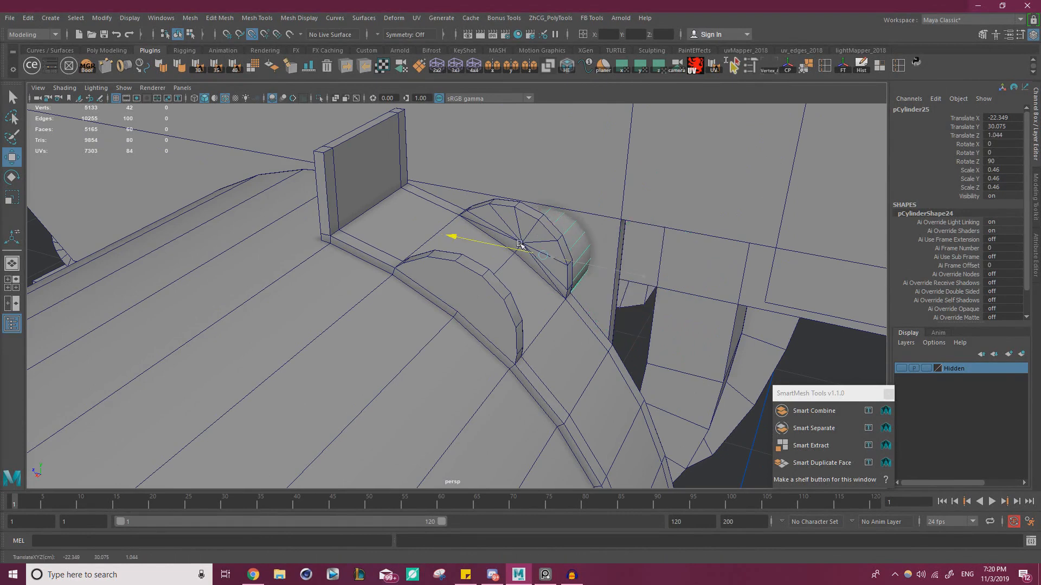
drag(529, 280, 477, 288)
- Poke the clip's upright end plate face and snap the cylinder along X to its centre, between the flanges
click(495, 187)
right_drag(494, 188, 564, 195)
click(482, 187)
key(w)
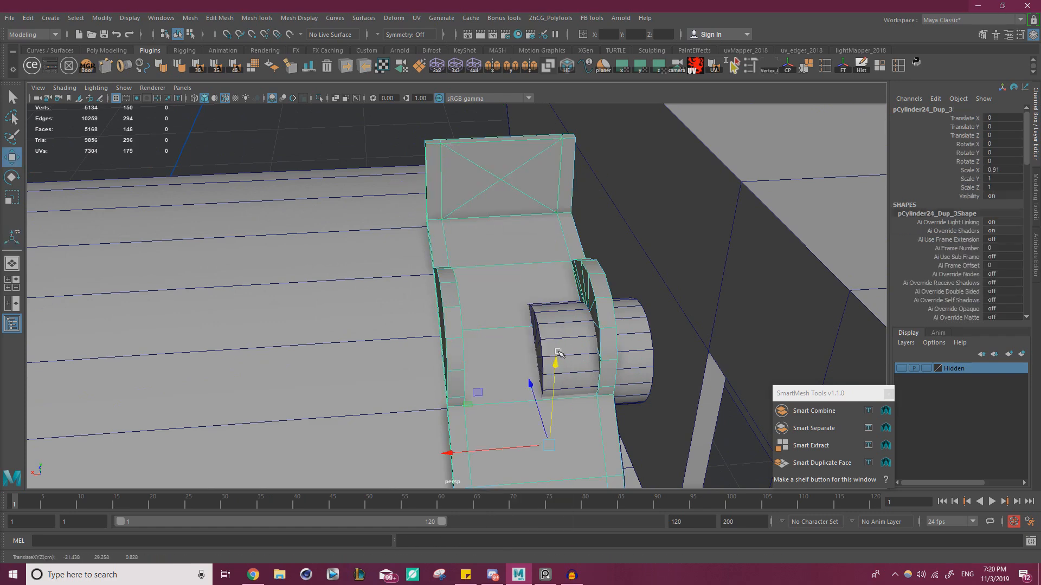
click(557, 351)
drag(515, 359, 451, 362)
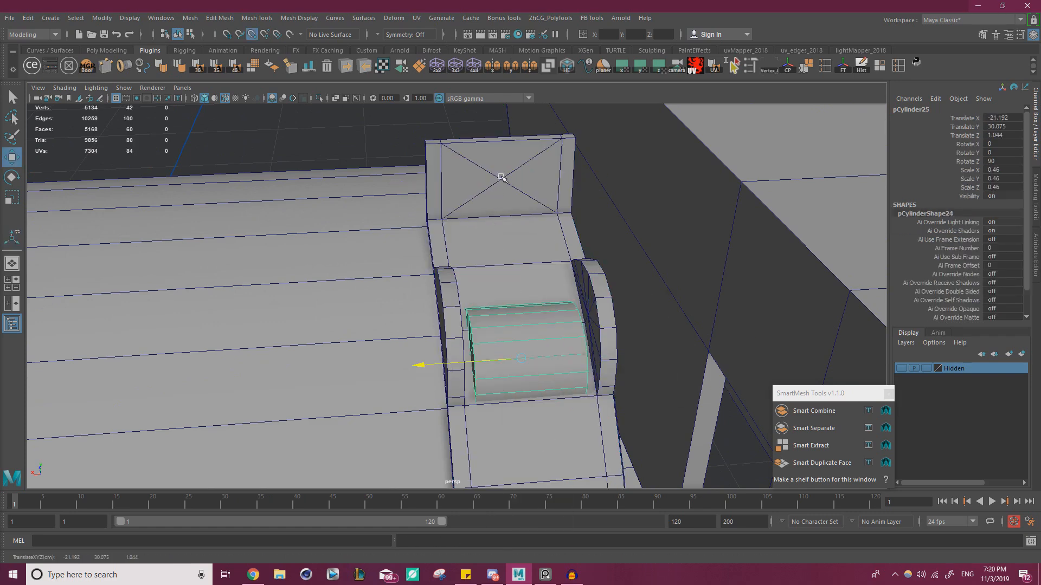
- Raise the cylinder to Y 30.353 and delete the poke edges from the upright end plate
alt+drag(540, 284, 482, 328)
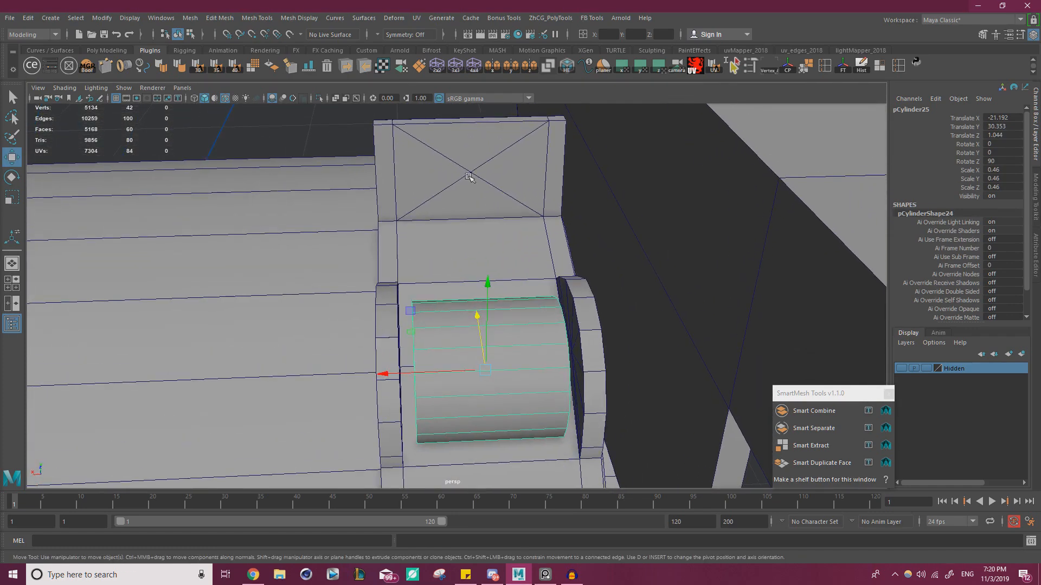
click(495, 174)
key(F10)
click(464, 169)
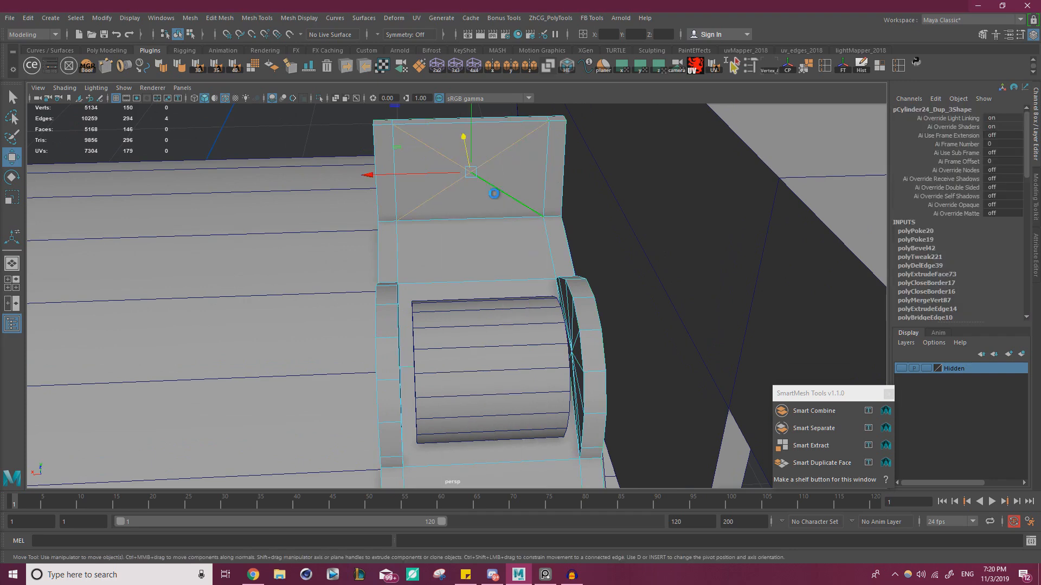
right_drag(440, 262, 483, 248)
click(462, 332)
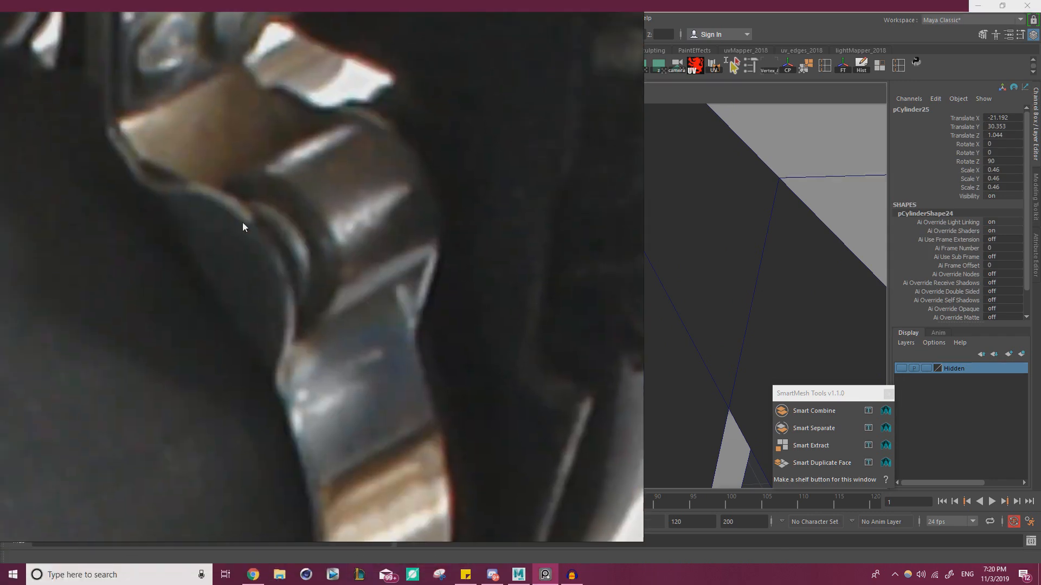
- Examine the roller, flanges and end clip in the reference photo and compare them with the modelled cylinder
scroll(282, 307, down, 5)
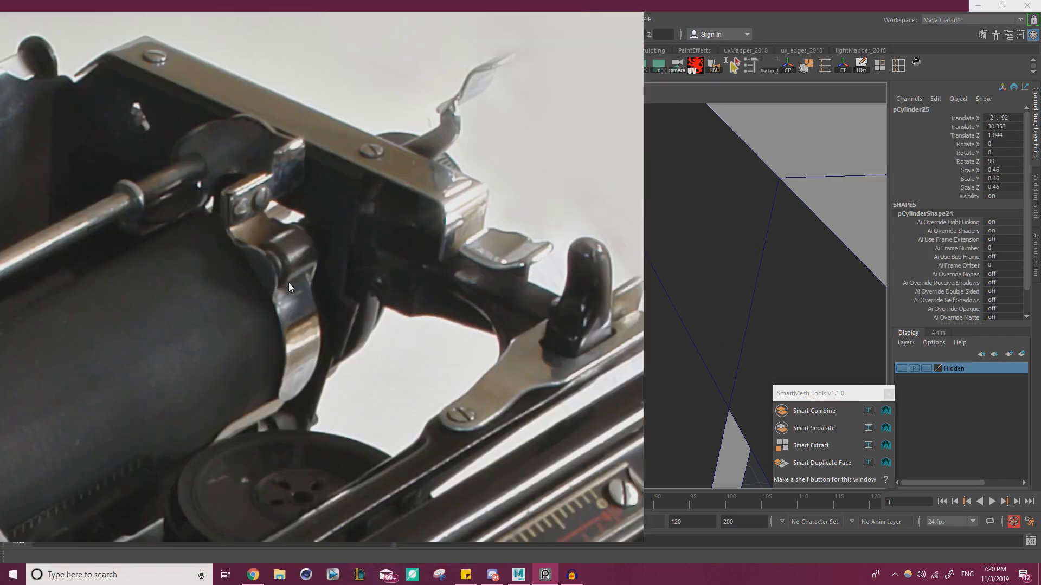
scroll(293, 274, up, 5)
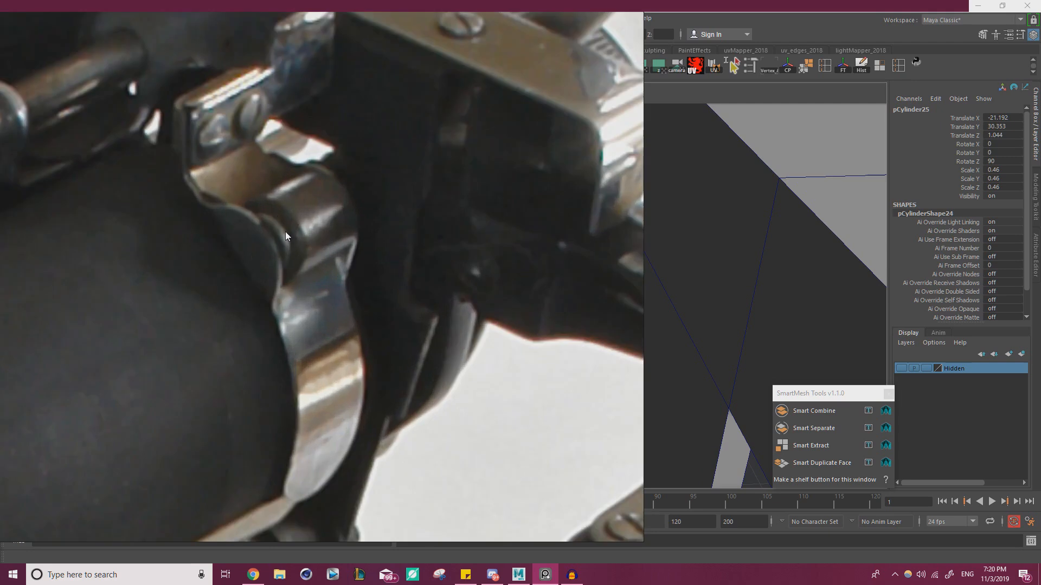
scroll(286, 234, down, 3)
scroll(277, 259, down, 2)
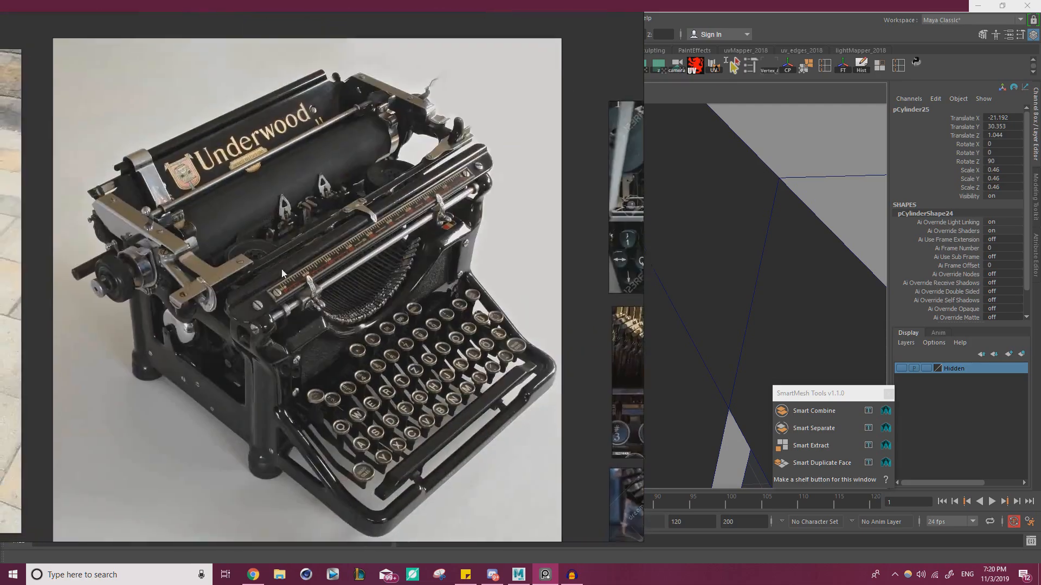
scroll(162, 310, up, 5)
scroll(162, 306, up, 3)
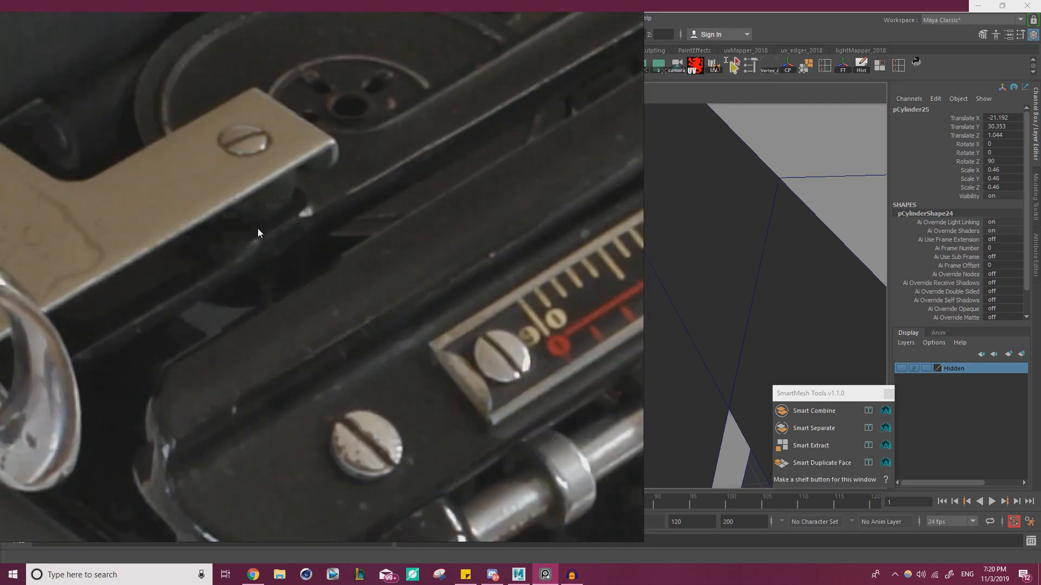
scroll(258, 228, down, 4)
scroll(301, 281, up, 6)
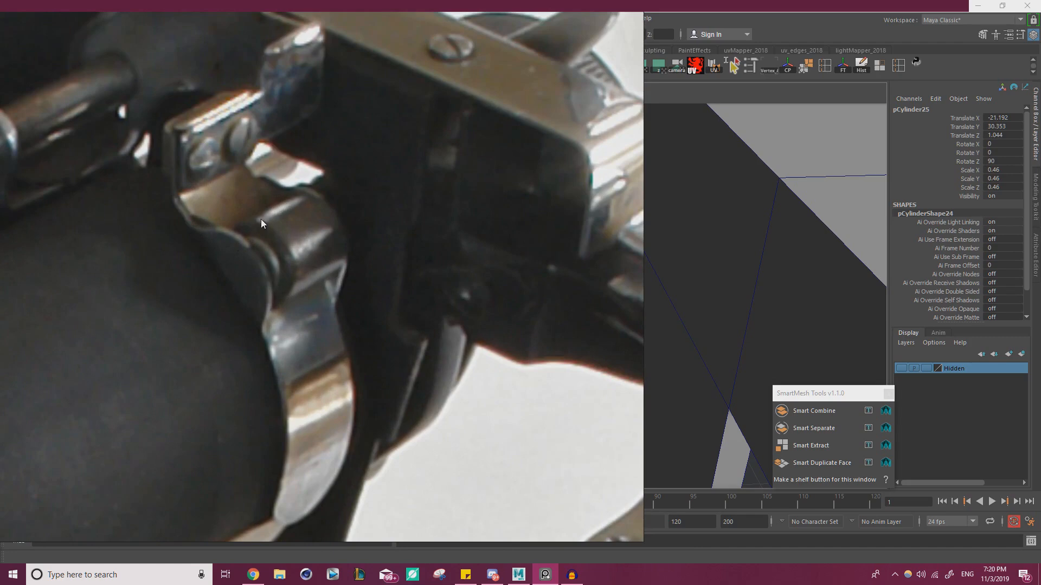
scroll(287, 276, up, 2)
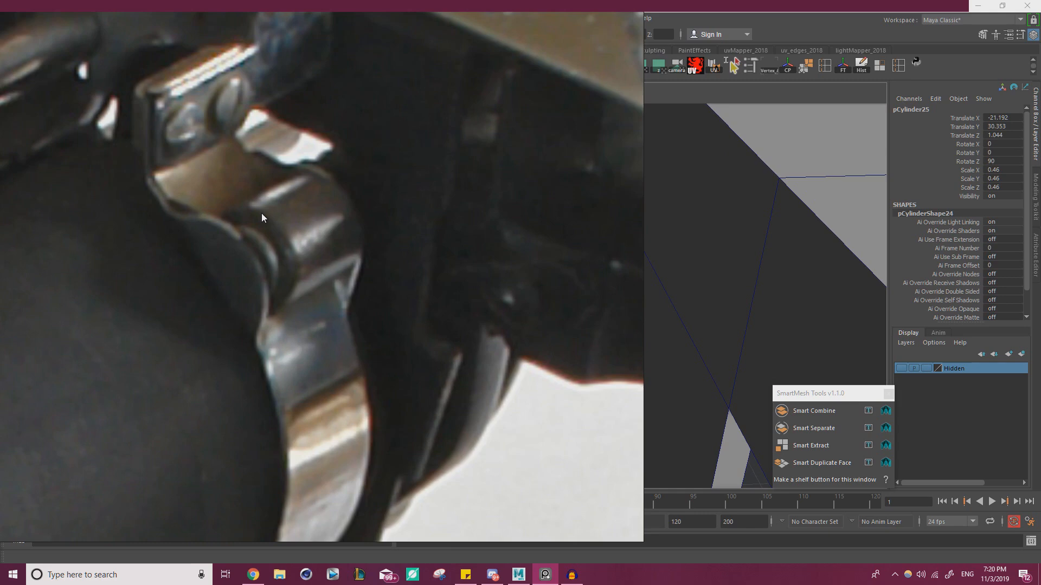
scroll(262, 218, down, 2)
key(alt+Tab)
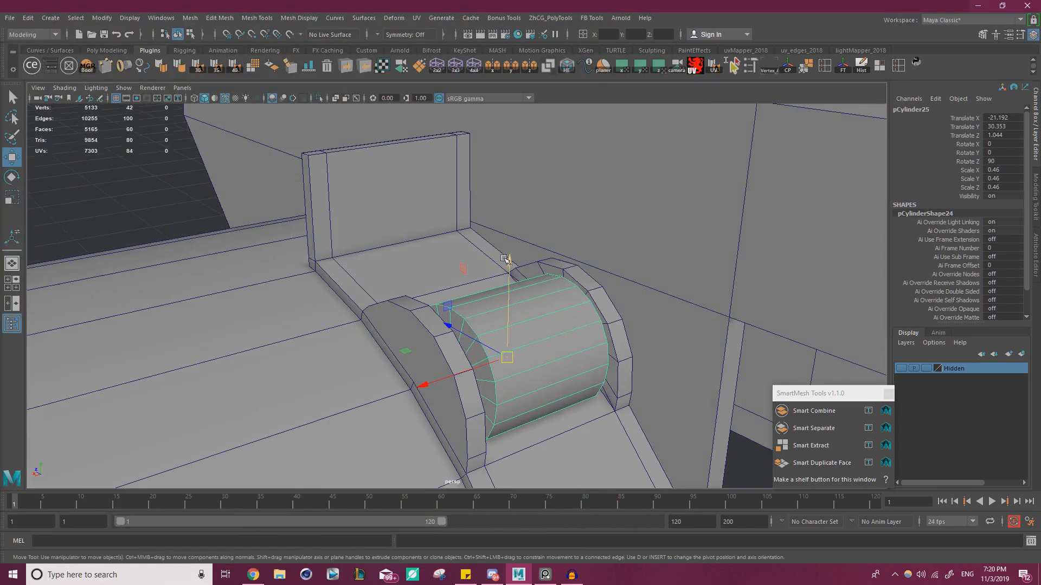
alt+drag(505, 259, 597, 262)
key(alt+Tab)
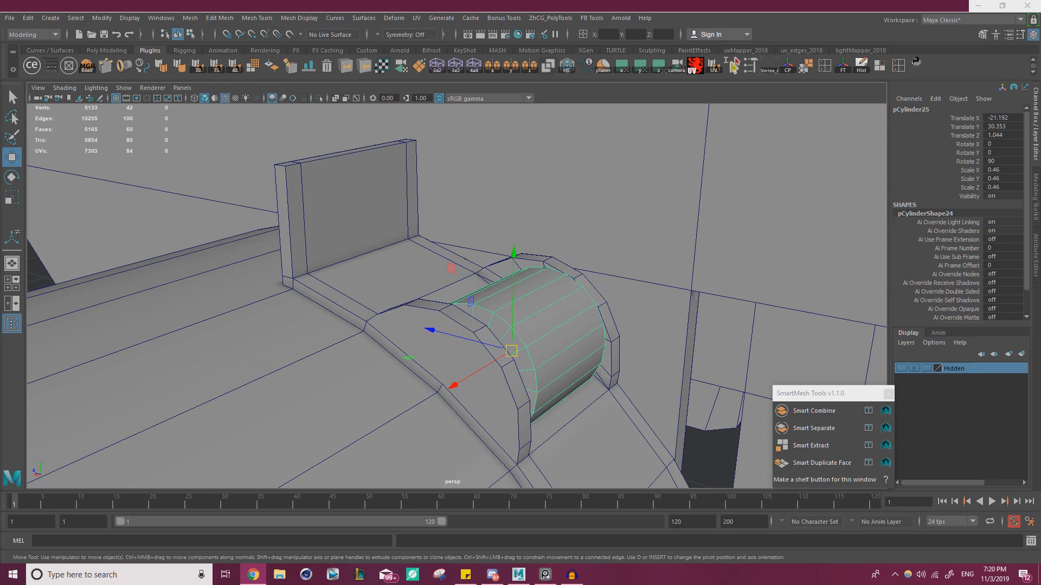
drag(1040, 125, 485, 1)
mouse_move(459, 329)
mouse_down()
mouse_move(455, 313)
mouse_move(491, 255)
mouse_move(471, 274)
mouse_up()
mouse_move(705, 5)
mouse_down()
mouse_move(725, 118)
mouse_move(1040, 125)
mouse_up()
drag(1040, 125, 487, 5)
drag(465, 230, 399, 277)
mouse_move(682, 6)
mouse_down()
mouse_move(1040, 305)
mouse_move(1040, 319)
mouse_up()
- Scale the cylinder's X and Z to 0.301, move it to Y 30.627 and Z 0.983, and compare it with the reference photo
alt+middle_drag(498, 338, 443, 300)
alt+right_drag(443, 300, 594, 293)
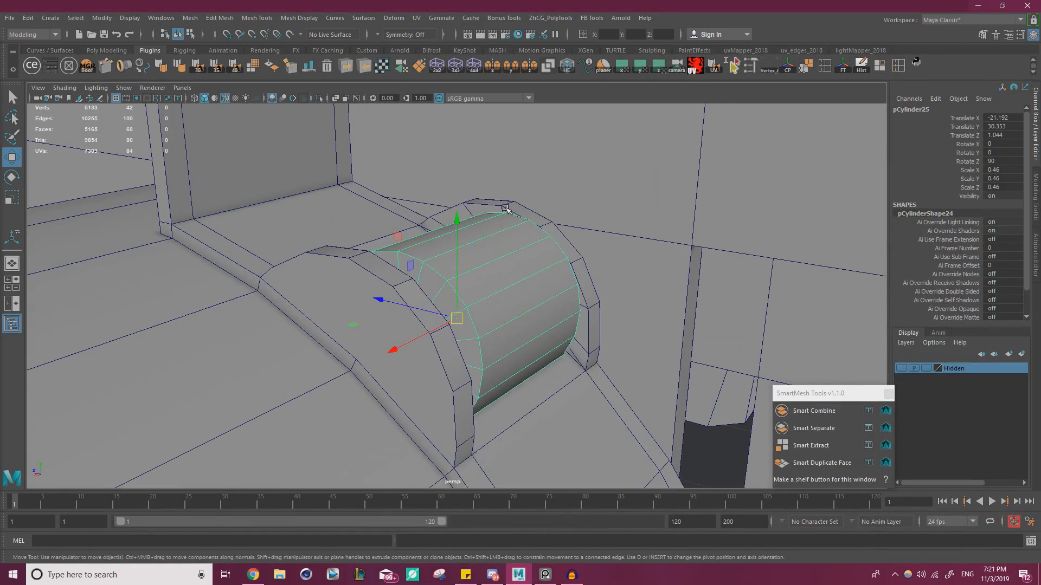
key(r)
drag(402, 239, 483, 281)
key(w)
alt+drag(417, 271, 449, 234)
key(r)
key(w)
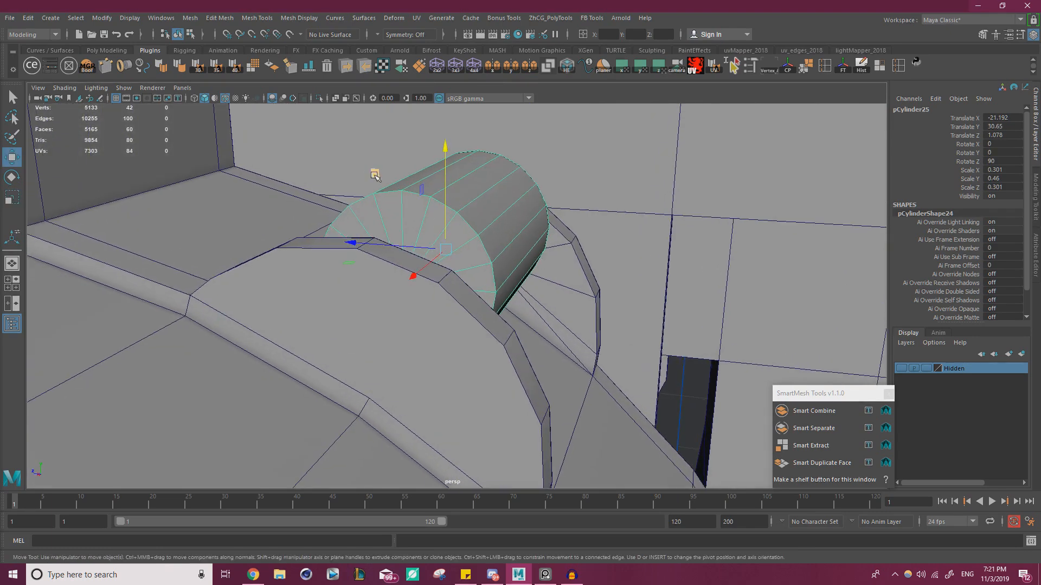
drag(375, 174, 400, 180)
key(alt+Tab)
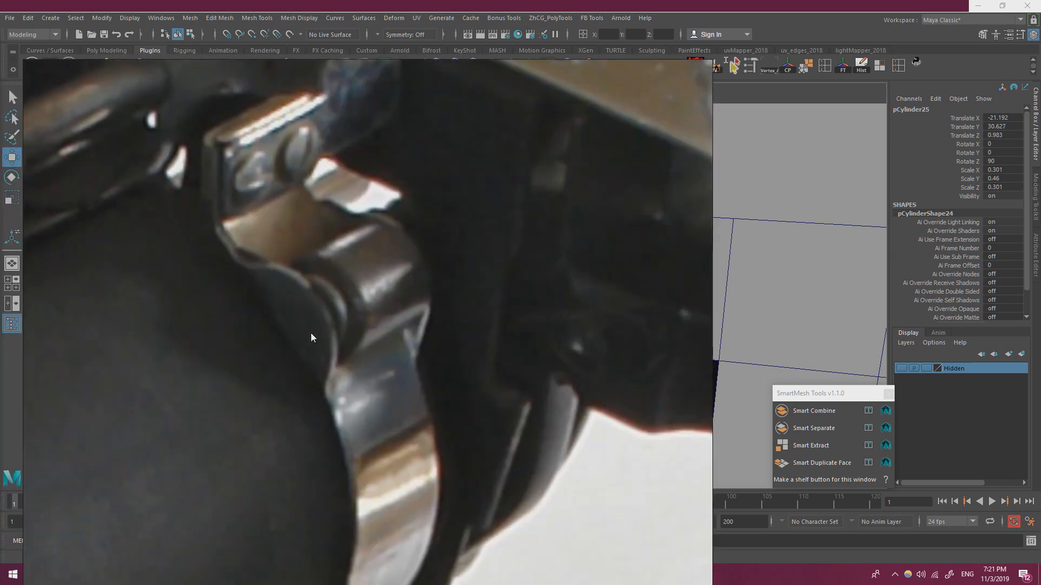
- Scale the cylinder up uniformly to 0.353 in X and Z and 0.538 in Y
right_drag(283, 310, 0, 309)
alt+drag(385, 317, 314, 273)
key(r)
drag(465, 255, 268, 301)
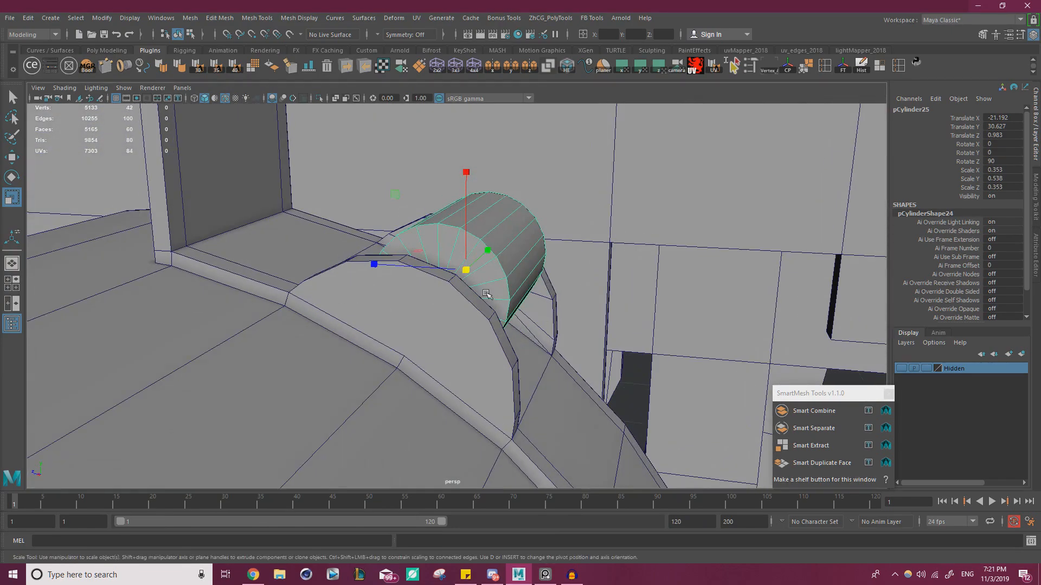
- Shorten the cylinder along its length to scale Y 0.506 so it fits between the two flanges
alt+drag(486, 293, 418, 300)
alt+right_drag(418, 300, 383, 283)
alt+drag(383, 283, 353, 307)
alt+right_drag(353, 307, 583, 320)
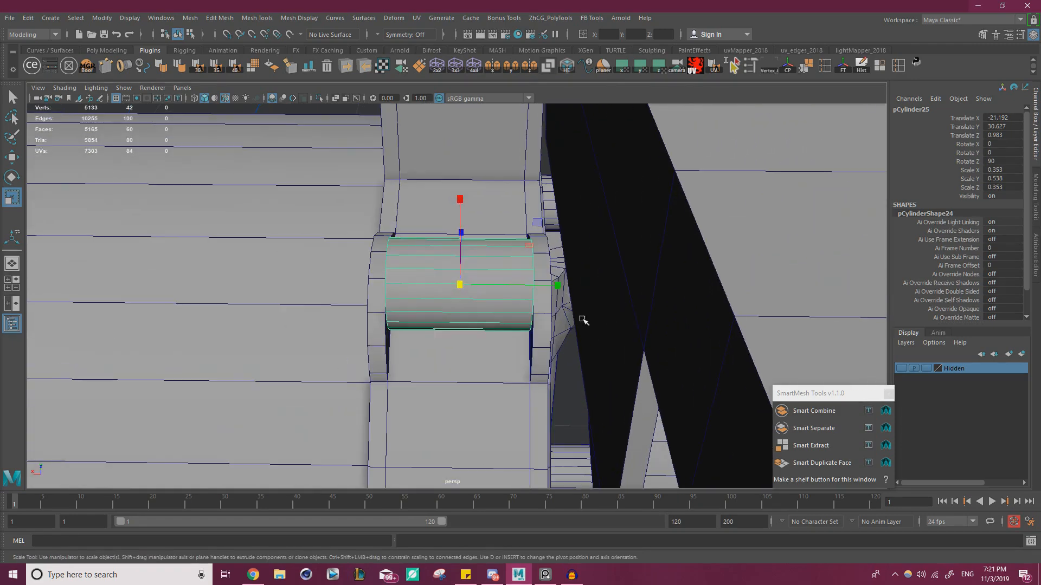
drag(543, 294, 538, 313)
key(w)
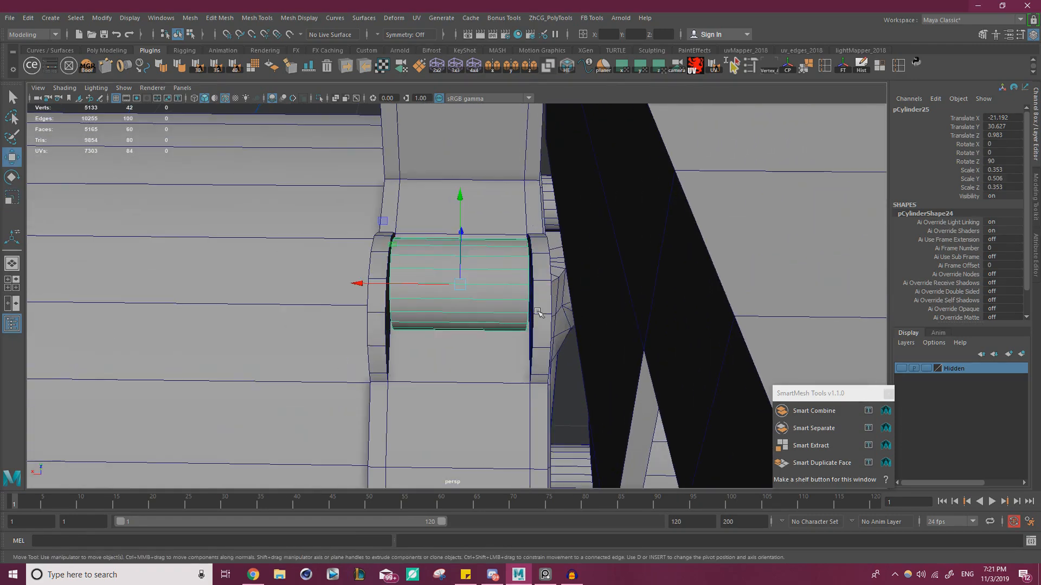
- Bevel the edge loops around both ends of the cylinder with fraction 0.3 and 2 segments
alt+drag(466, 318, 466, 282)
alt+right_drag(428, 300, 460, 319)
right_drag(433, 262, 434, 226)
double_click(426, 271)
alt+drag(426, 271, 528, 296)
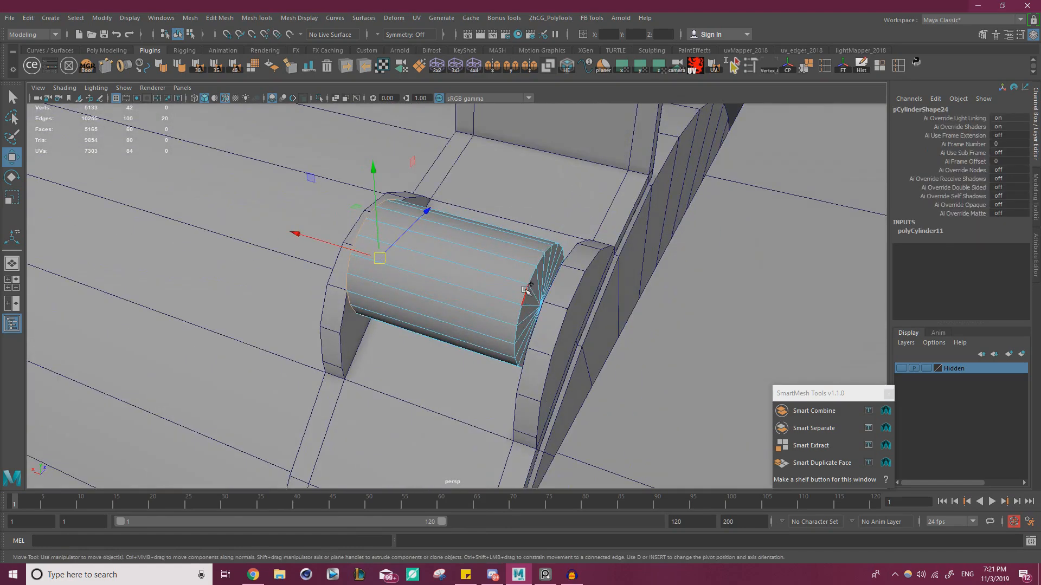
shift+double_click(526, 290)
key(ctrl+b)
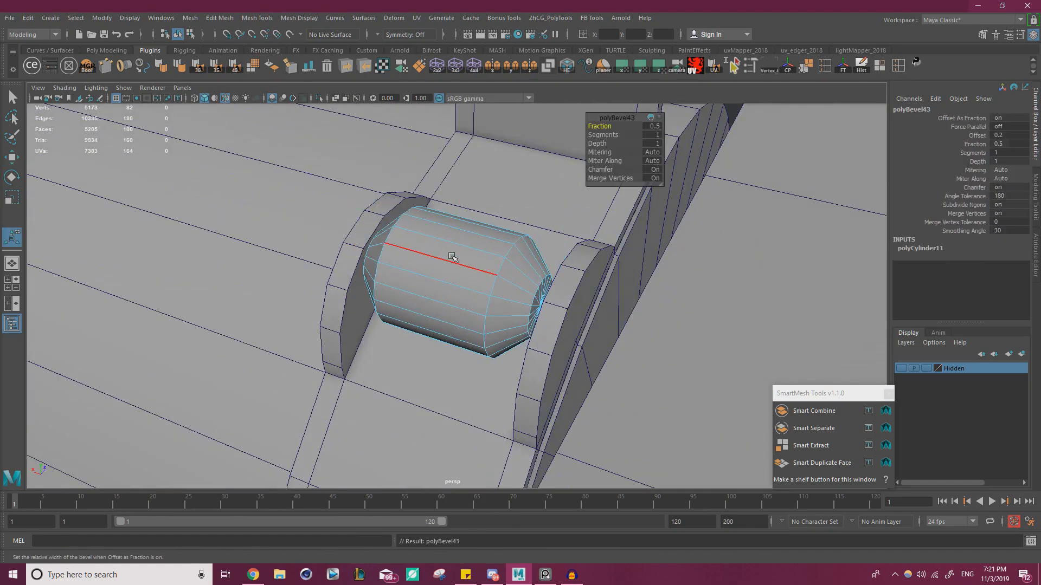
alt+drag(477, 261, 544, 258)
drag(610, 126, 603, 135)
alt+right_drag(314, 238, 128, 248)
key(w)
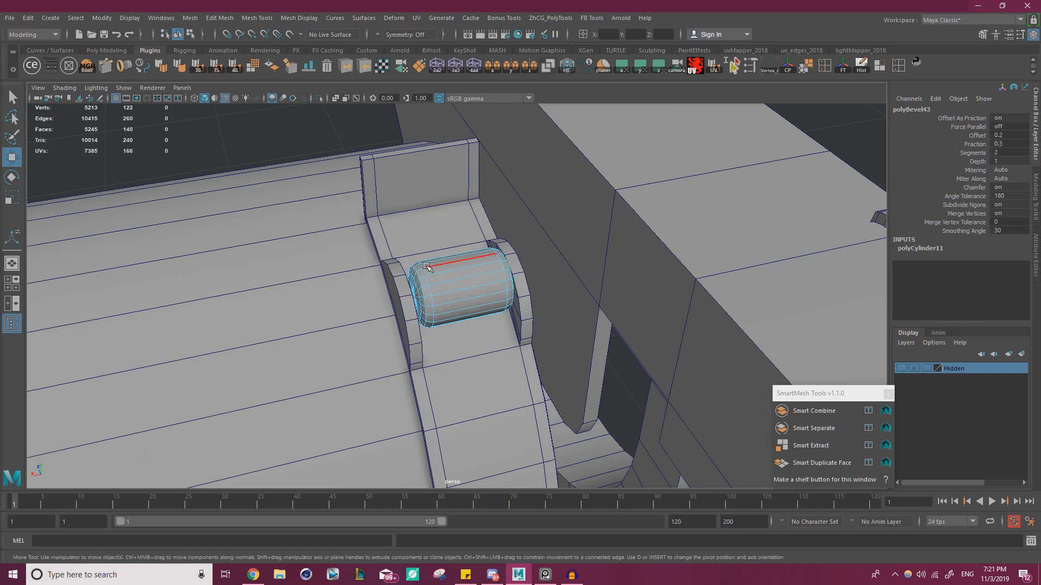
- Soften the beveled cylinder's edges, deselect it and compare it with the roller in the reference photo
right_drag(455, 267, 607, 250)
click(347, 188)
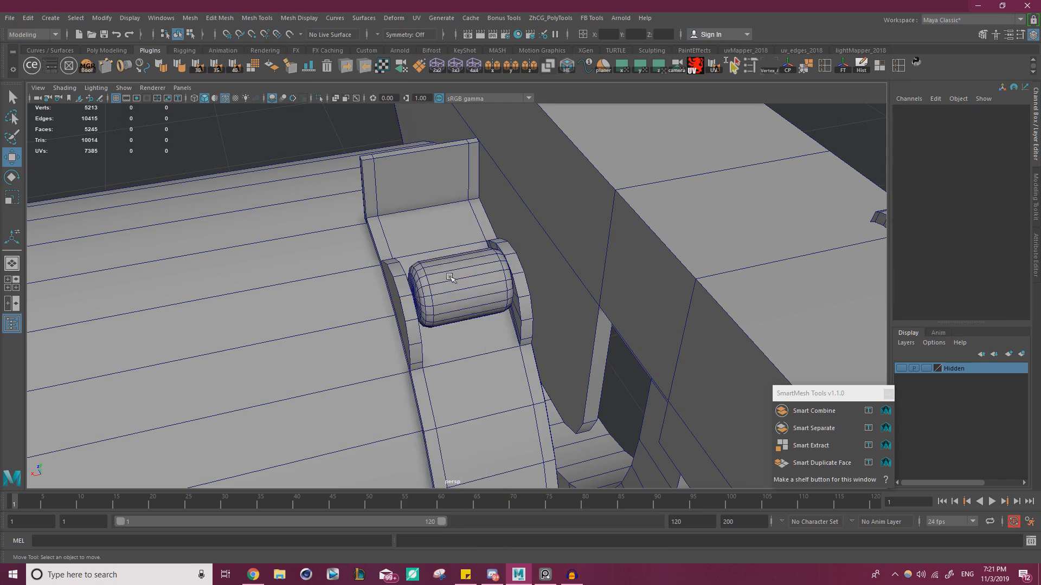
alt+right_drag(38, 295, 136, 297)
key(alt+Tab)
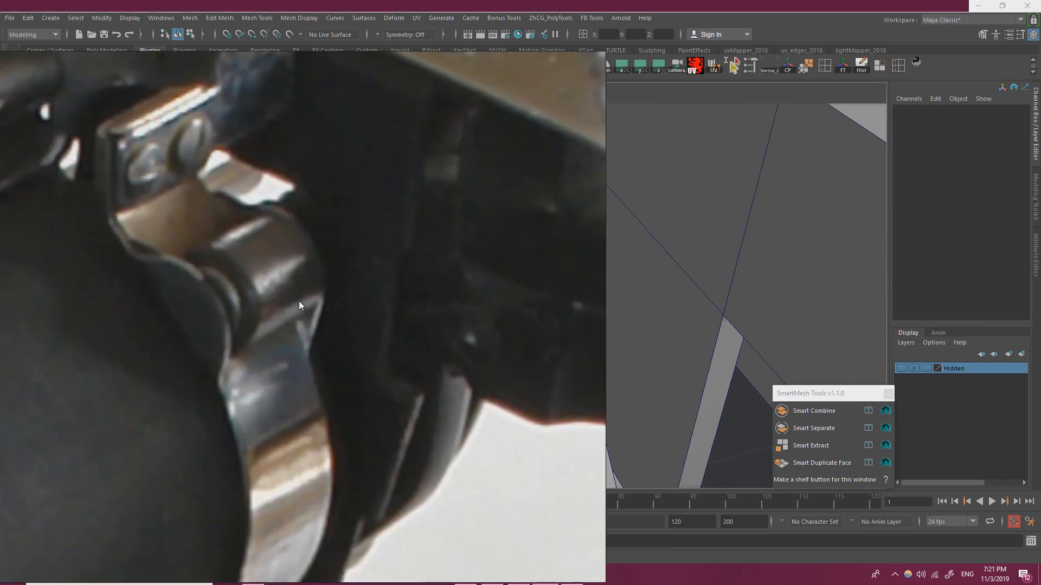
key(alt+Tab)
- Isolate the cylinder and select only the flat cap faces at one end
alt+drag(395, 279, 509, 244)
scroll(402, 271, up, 4)
click(451, 258)
scroll(530, 248, down, 1)
click(320, 98)
scroll(504, 241, up, 3)
right_drag(456, 223, 460, 253)
click(505, 279)
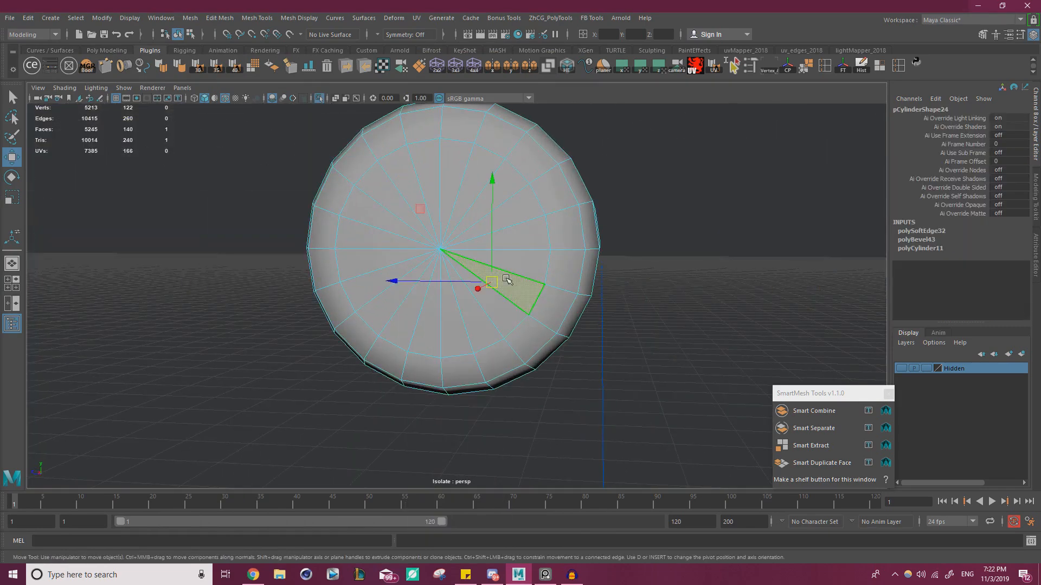
key(shift+period)
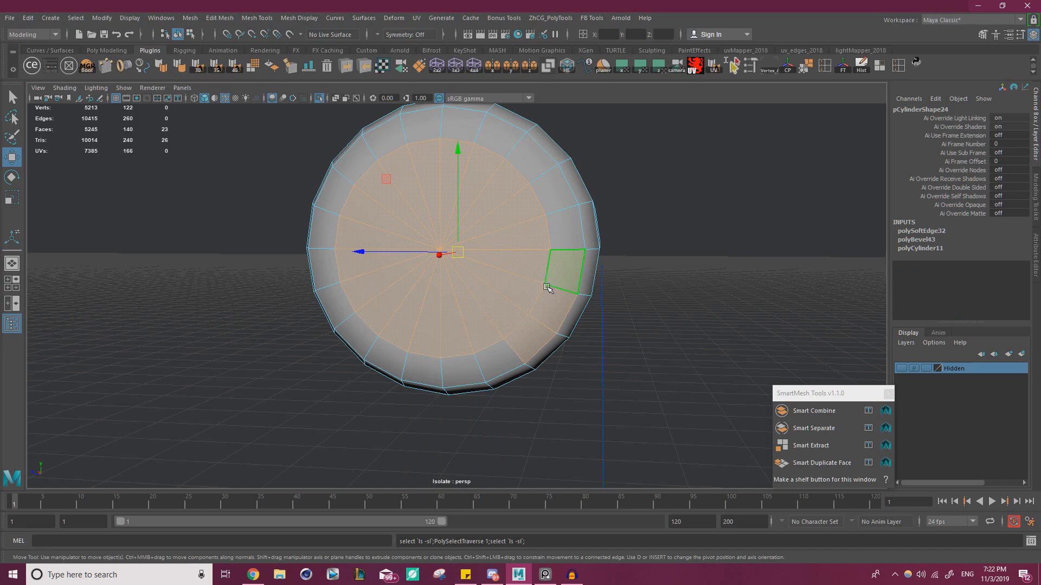
ctrl+drag(548, 289, 521, 346)
- Add the flat cap faces at the cylinder's opposite end to the selection
alt+drag(643, 305, 440, 299)
click(420, 302)
alt+drag(347, 304, 445, 317)
shift+click(418, 295)
key(shift+period)
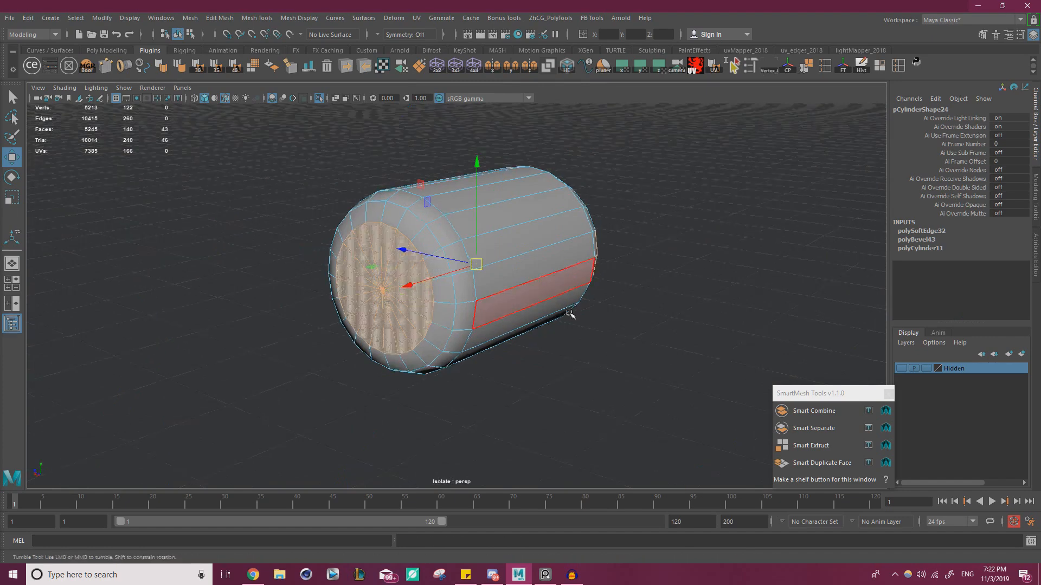
alt+drag(568, 312, 454, 358)
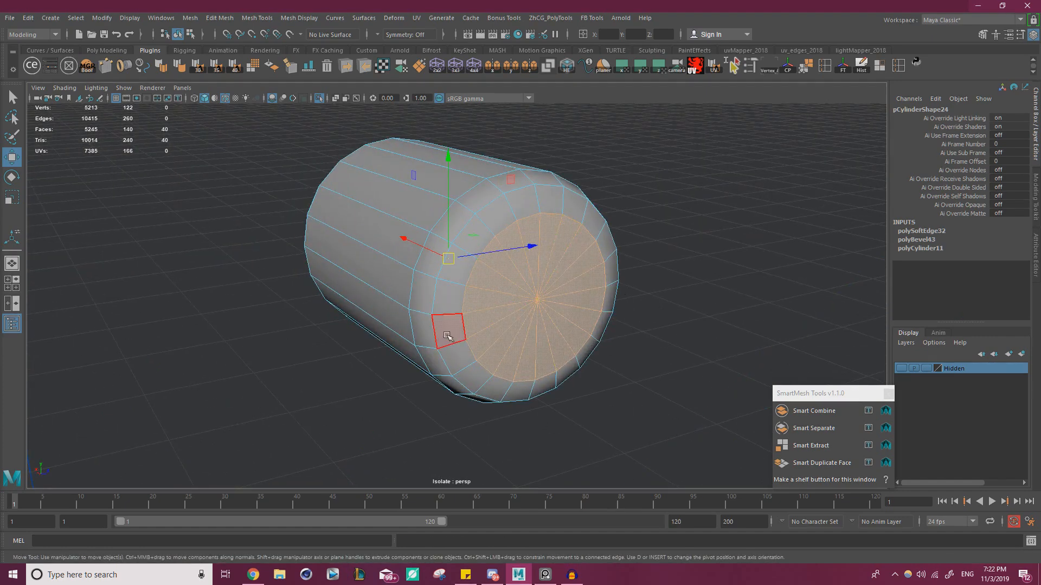
alt+drag(439, 319, 493, 317)
- Show the whole model again and extrude both cap selections inward with an offset of 0.05
click(319, 98)
alt+drag(412, 244, 513, 264)
key(ctrl+e)
click(604, 144)
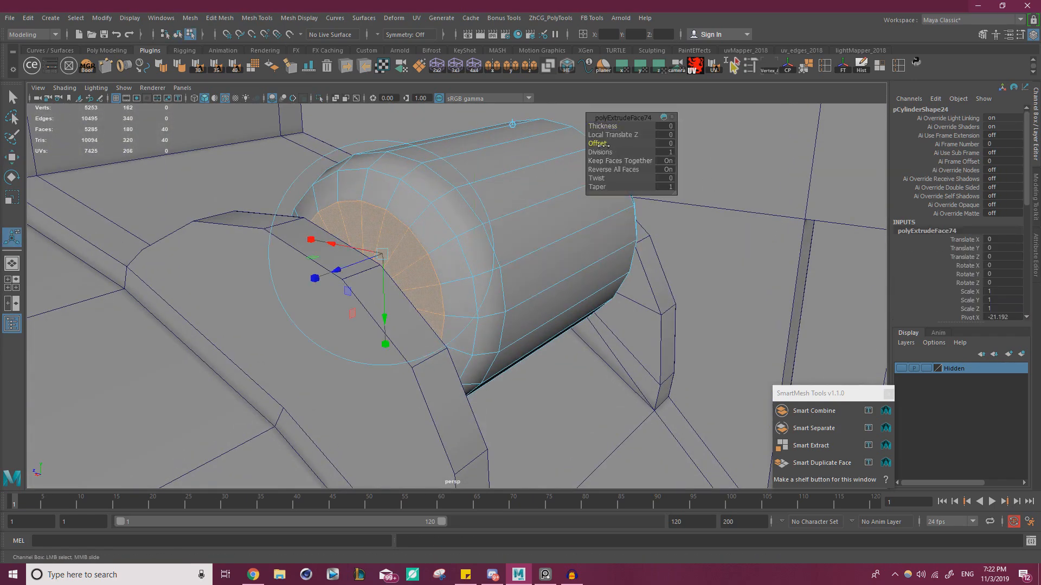
middle_drag(604, 144, 668, 147)
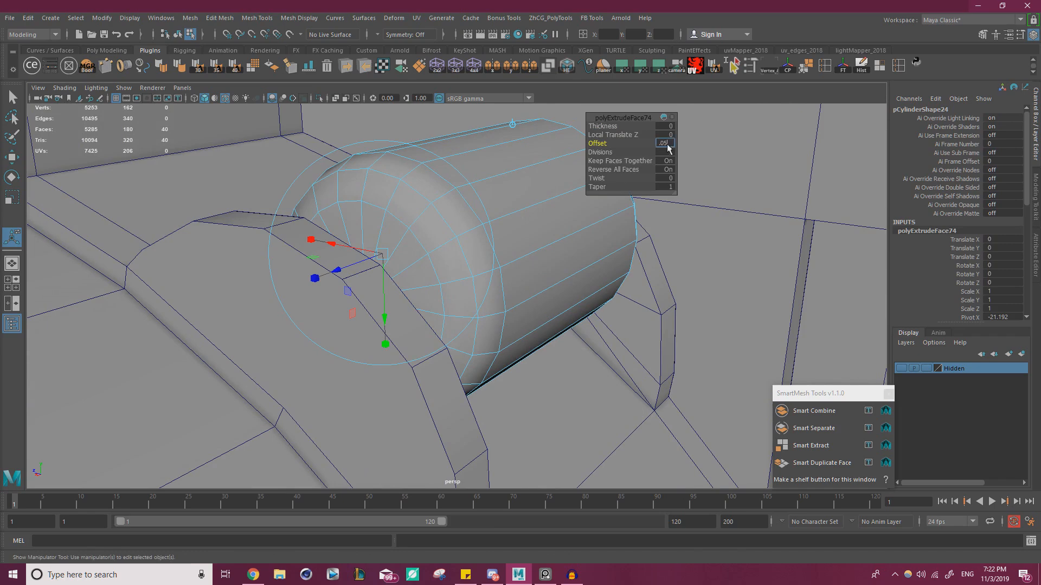
- Extrude the narrow ring of faces around the cap at both cylinder ends with a thickness of 0.025
scroll(388, 206, up, 3)
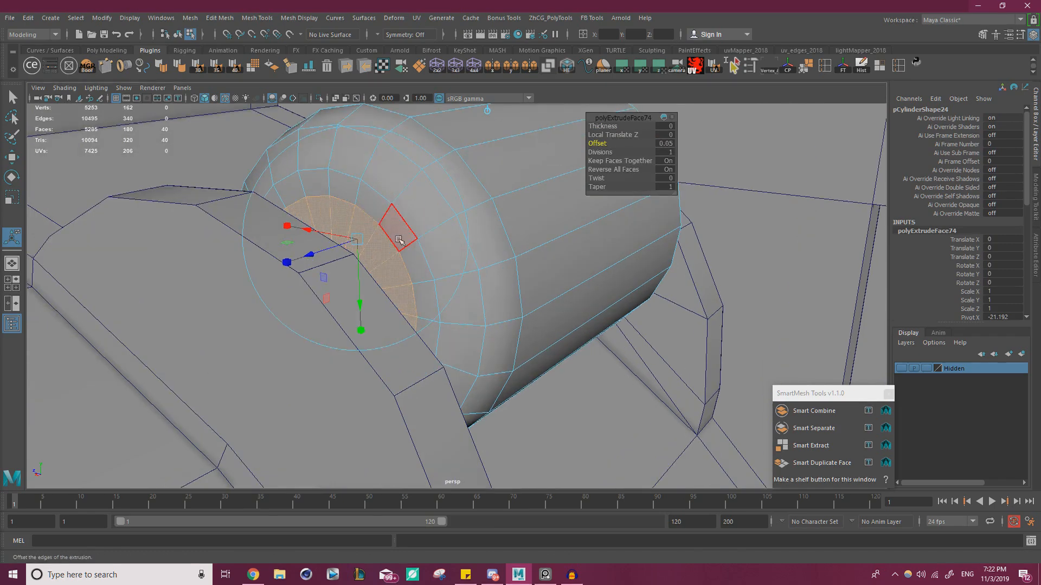
click(395, 225)
shift+double_click(410, 255)
alt+drag(447, 258, 586, 247)
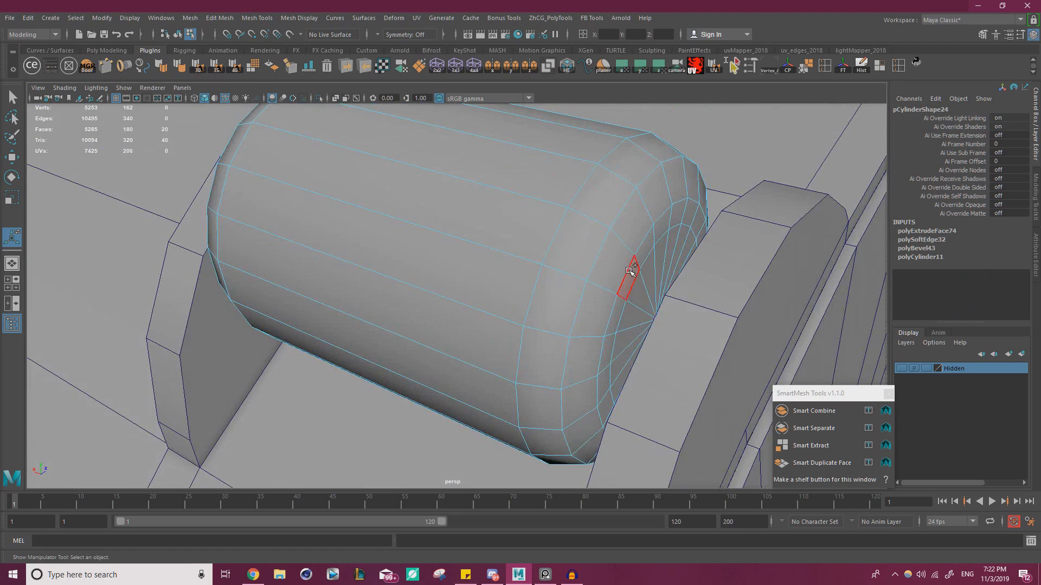
shift+click(631, 276)
shift+double_click(644, 252)
key(ctrl+e)
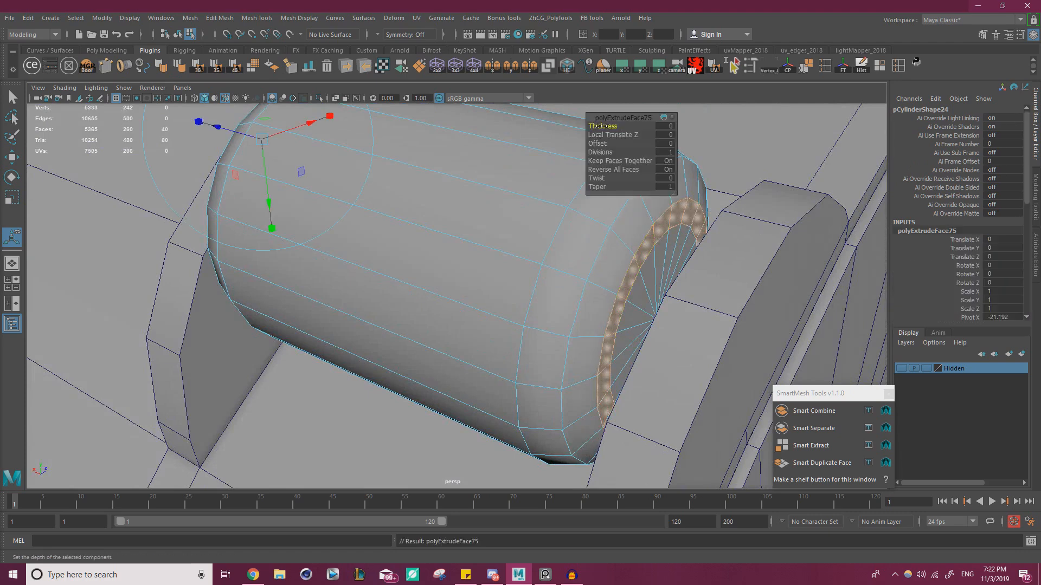
middle_drag(599, 126, 594, 126)
click(666, 127)
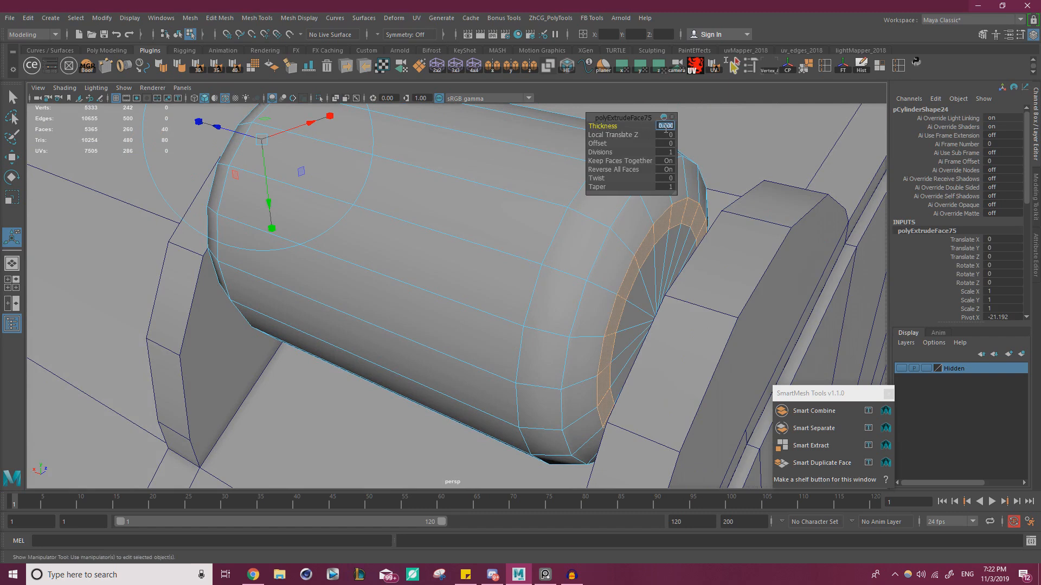
key(Return)
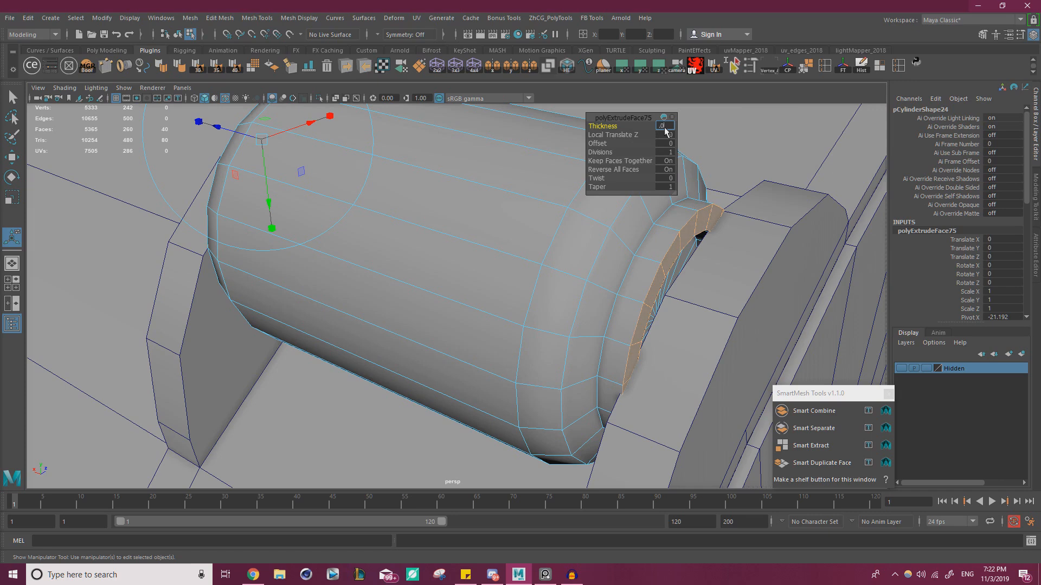
key(Return)
- Increase the ring extrusion's thickness slightly so the rims reach closer to the flanges
mouse_move(485, 241)
alt+mouse_down()
mouse_move(544, 243)
mouse_move(488, 246)
alt+mouse_up()
scroll(494, 254, up, 3)
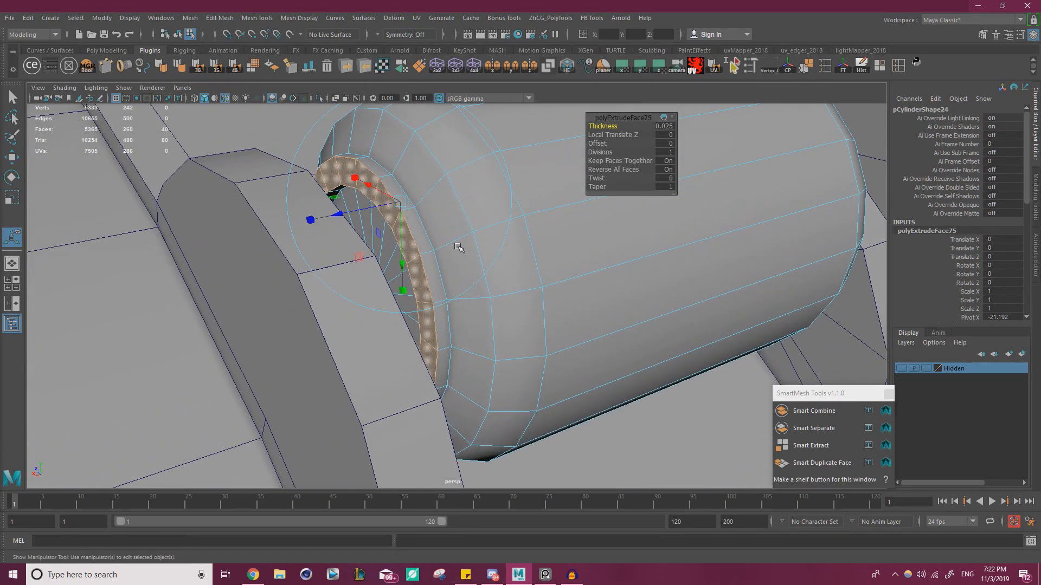
mouse_move(460, 245)
alt+mouse_down()
mouse_move(413, 236)
mouse_move(445, 237)
alt+mouse_up()
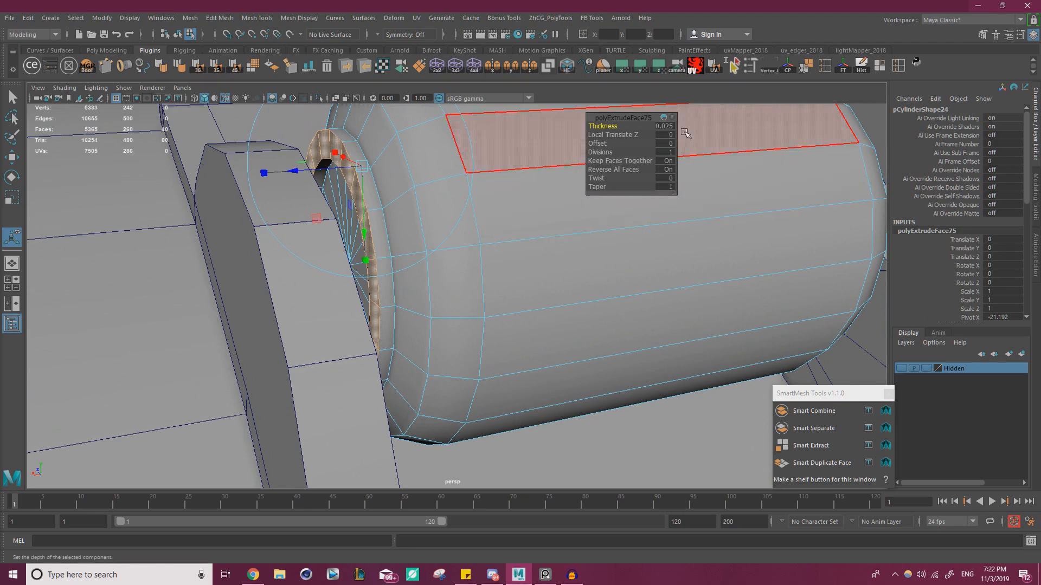
click(666, 126)
key(Return)
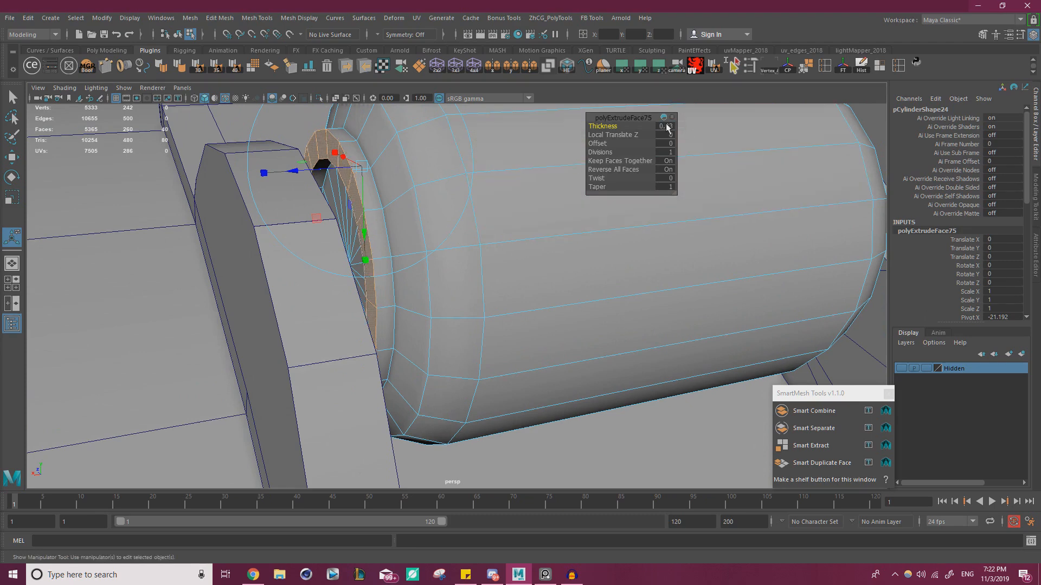
key(w)
- Isolate the whole cylinder and frame it to show its raised end rim
right_drag(472, 177, 484, 164)
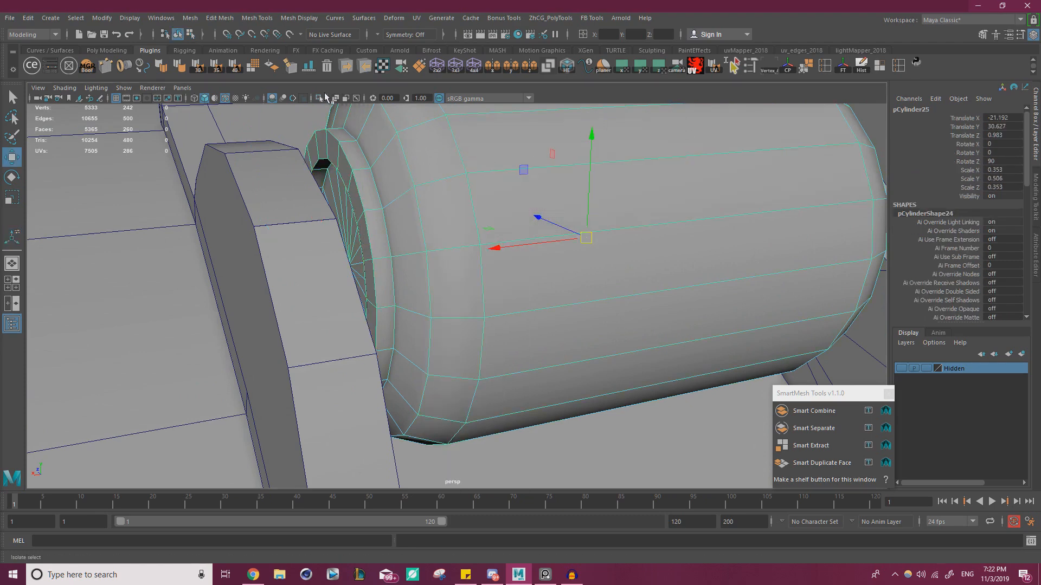
click(327, 106)
key(f)
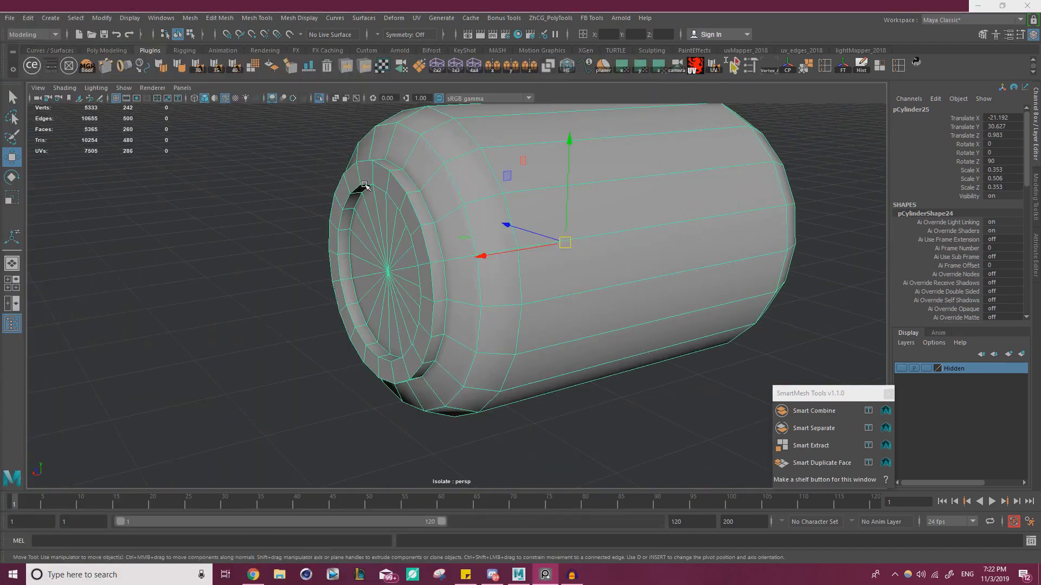
alt+drag(453, 177, 507, 221)
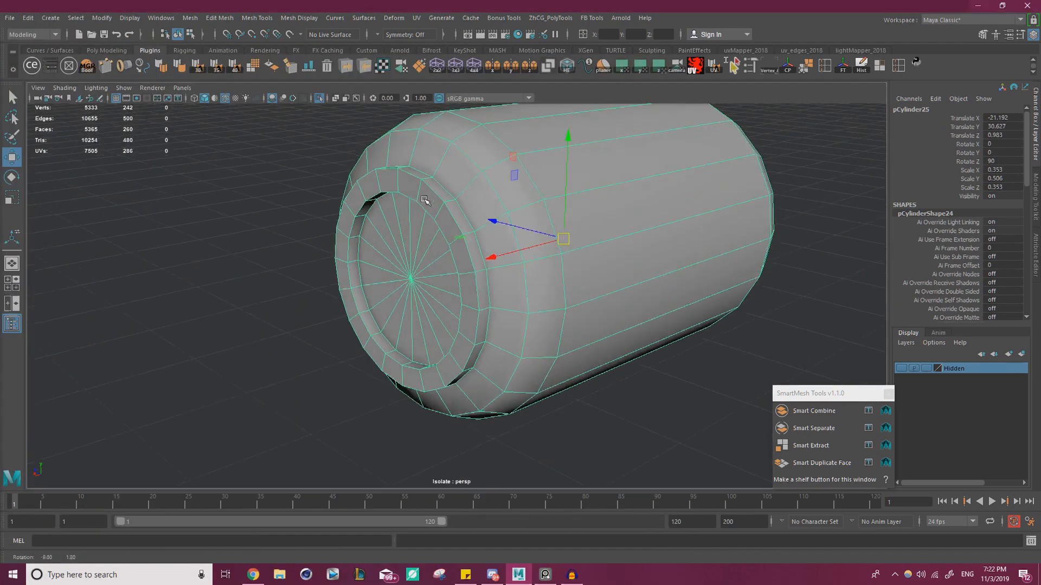
scroll(507, 222, up, 3)
right_drag(450, 186, 450, 219)
click(453, 185)
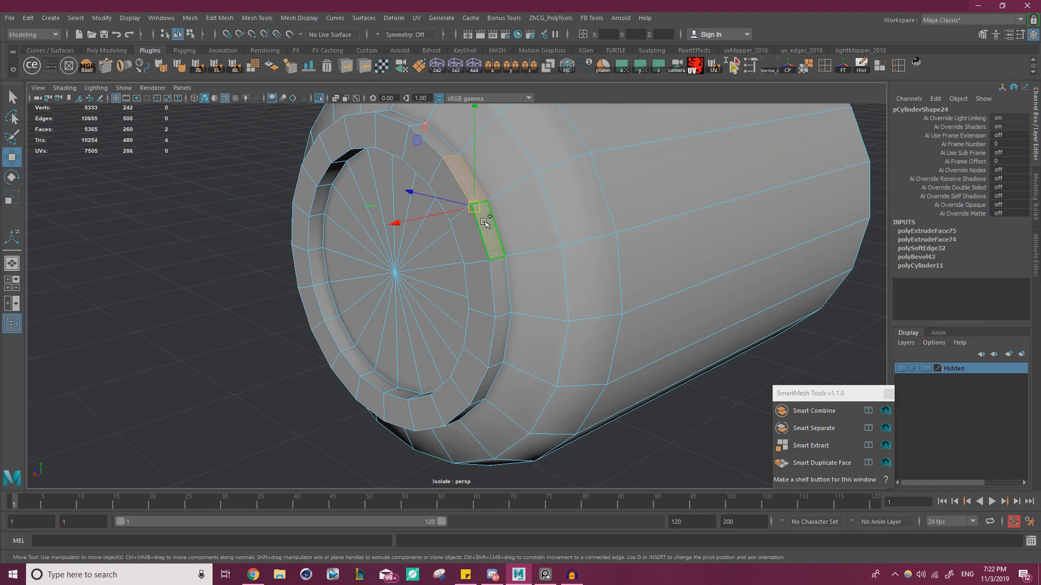
shift+double_click(477, 233)
click(430, 255)
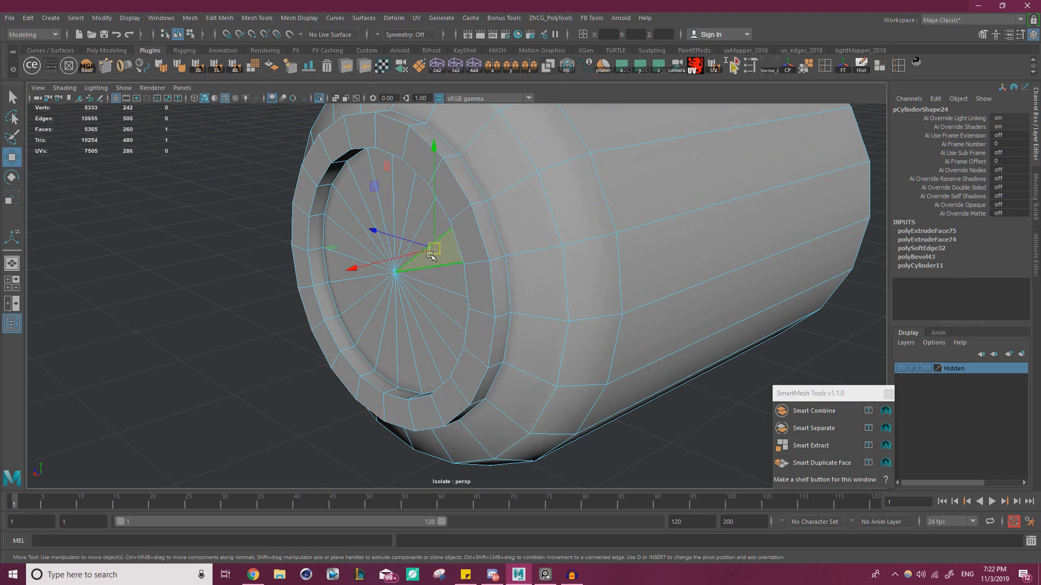
alt+right_drag(430, 256, 291, 265)
- Select all faces of the roller body including its rounded ends and extract them from the rims and caps as a separate object
alt+drag(558, 256, 489, 239)
click(495, 216)
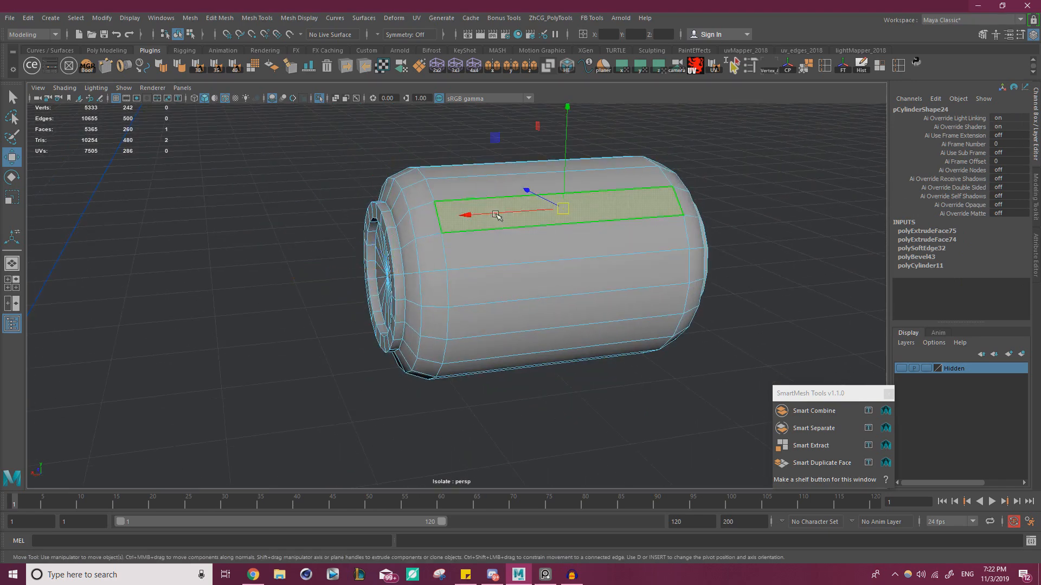
shift+double_click(499, 236)
key(shift+period)
key(shift+period)
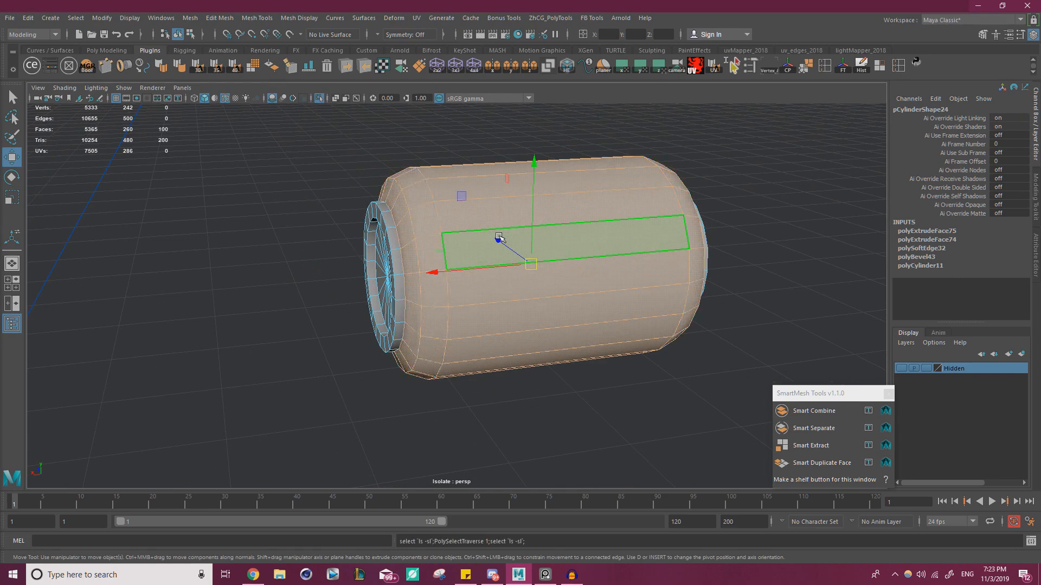
alt+drag(544, 274, 618, 281)
shift+right_drag(743, 185, 714, 360)
key(w)
right_drag(530, 237, 575, 221)
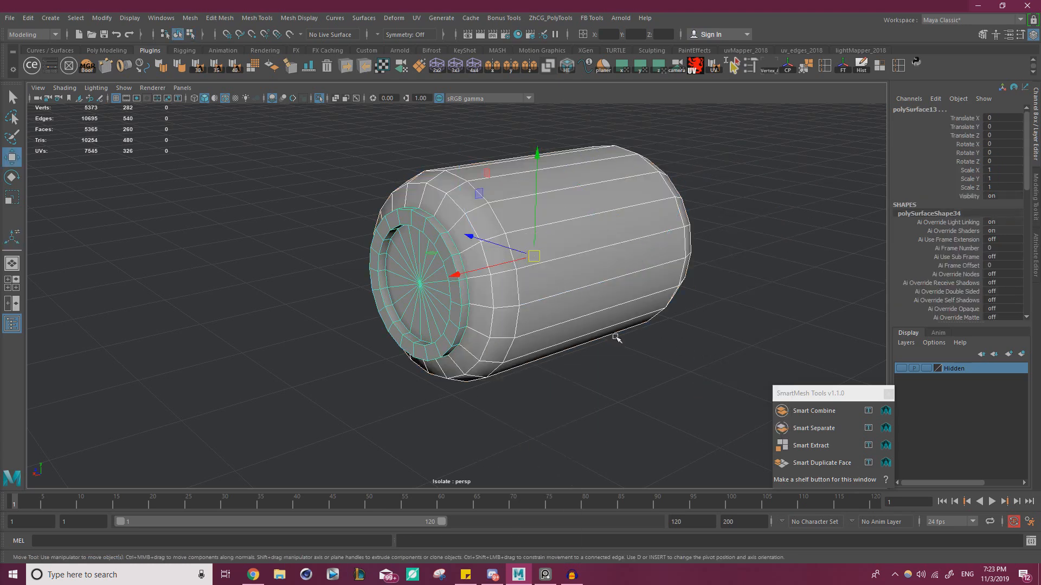
- Isolate the extracted roller body alone and select its open border edges
click(619, 346)
click(464, 169)
click(319, 99)
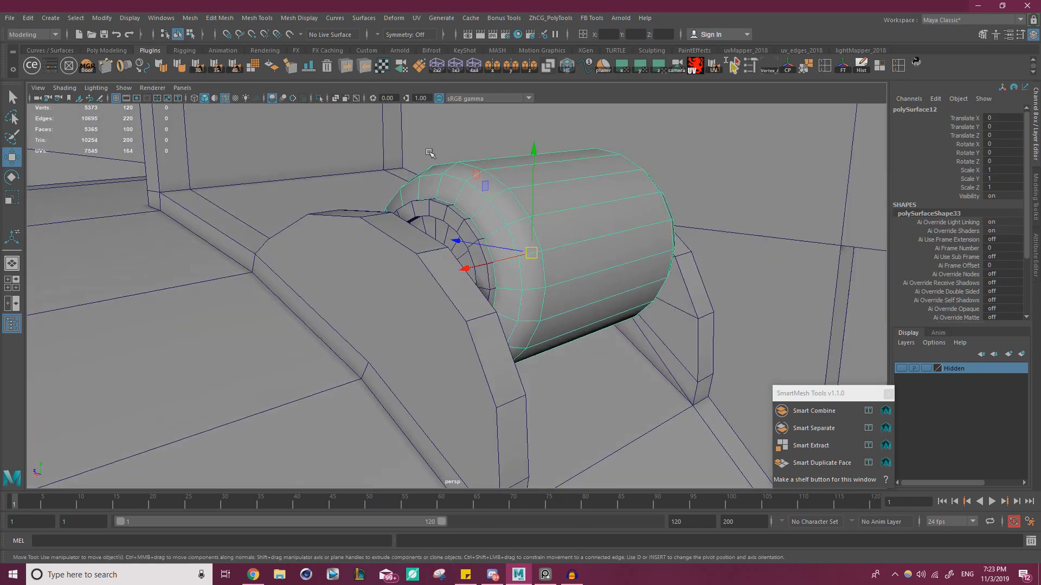
click(324, 98)
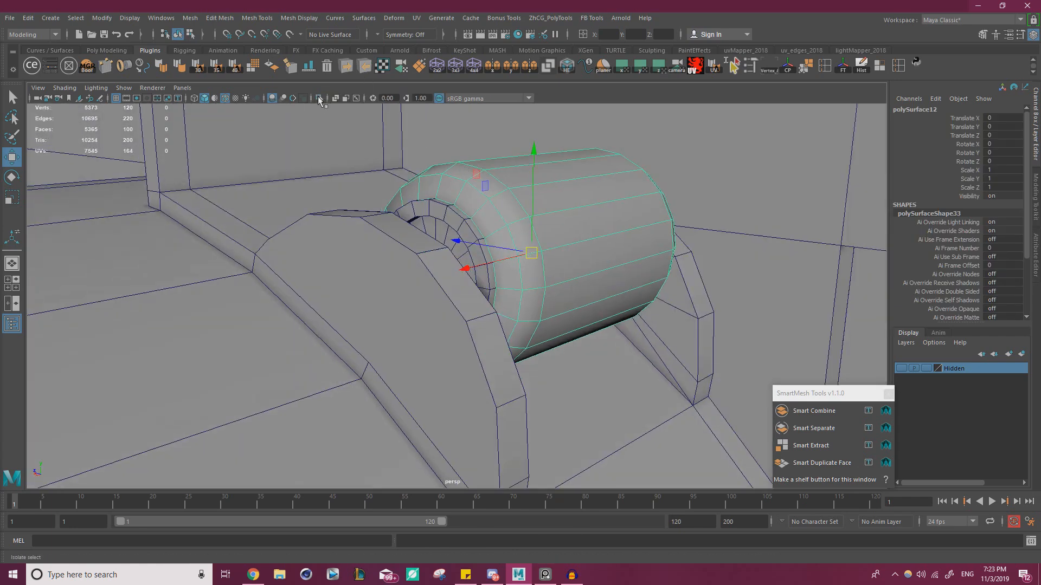
alt+drag(488, 225, 545, 237)
alt+right_drag(544, 237, 584, 241)
right_drag(586, 241, 586, 212)
double_click(572, 333)
alt+drag(572, 333, 611, 270)
- Try to bridge the open borders at the two ends of the roller body, and undo the bridge
shift+right_drag(767, 253, 742, 384)
key(ctrl+z)
click(572, 277)
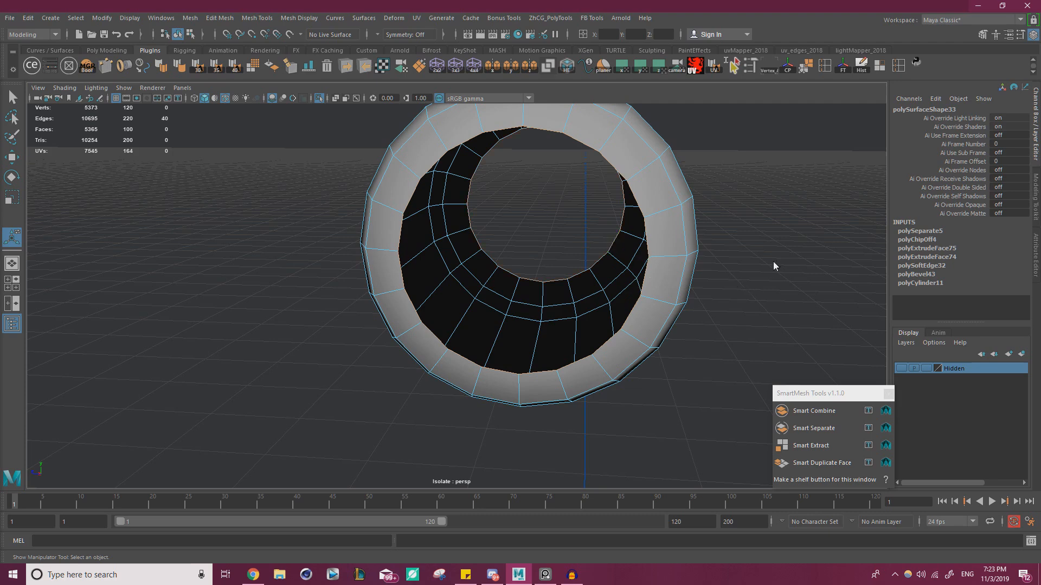
shift+right_drag(774, 266, 759, 395)
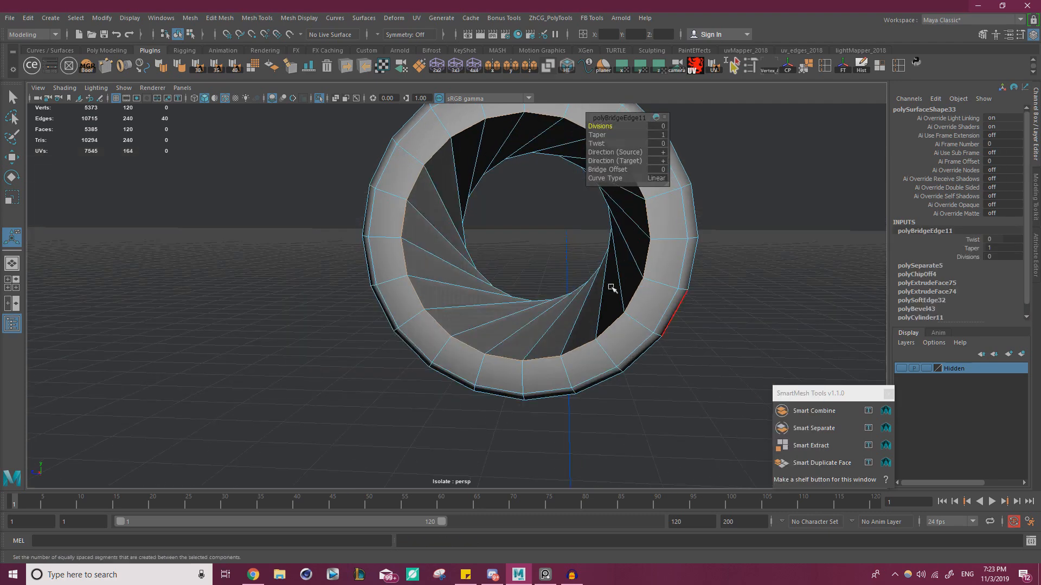
click(681, 400)
key(ctrl+z)
key(ctrl+z)
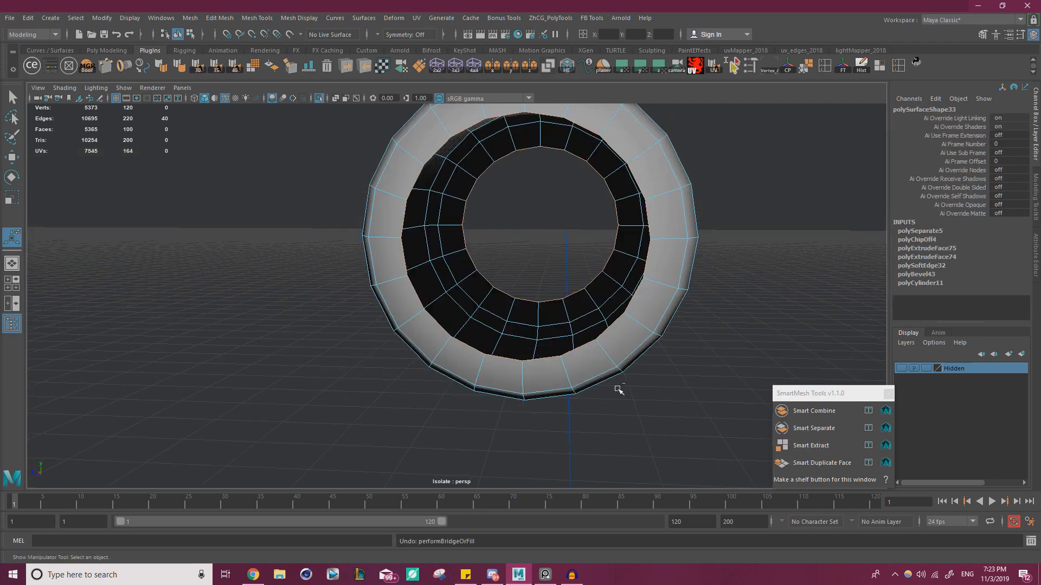
- Bridge one pair of border edges between the roller body's two ends, and bridge the remaining border edges to close its inner wall
shift+right_drag(716, 280, 710, 402)
click(582, 351)
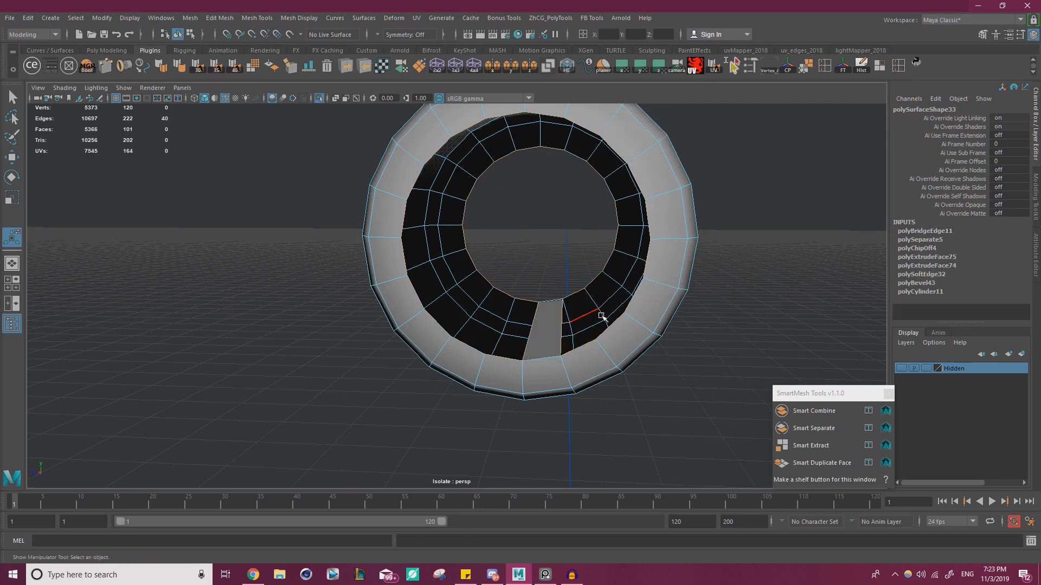
shift+right_drag(750, 320, 751, 321)
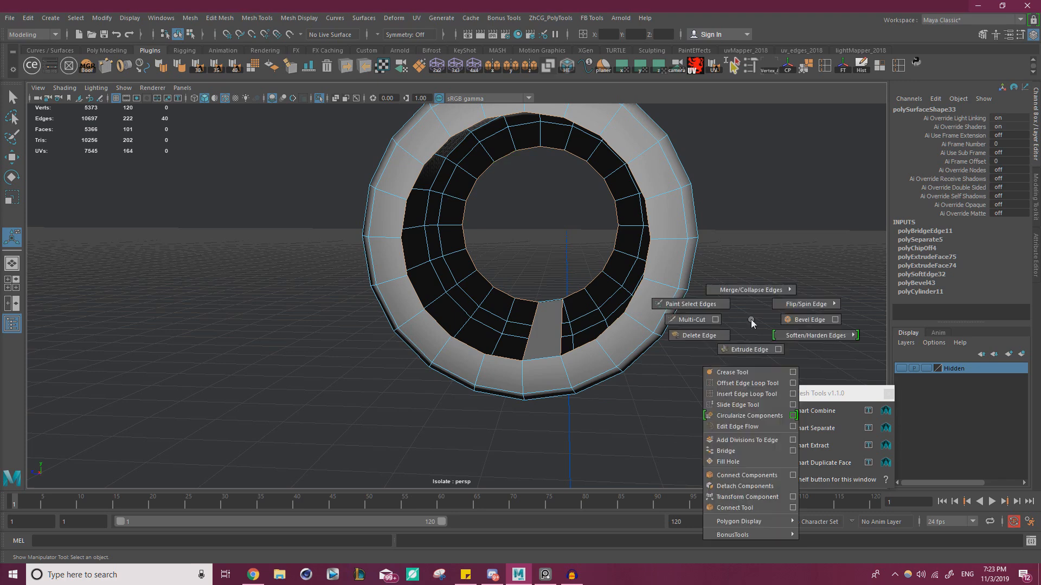
shift+right_drag(740, 445, 727, 462)
key(ctrl+z)
alt+drag(706, 339, 708, 365)
alt+right_drag(707, 365, 738, 374)
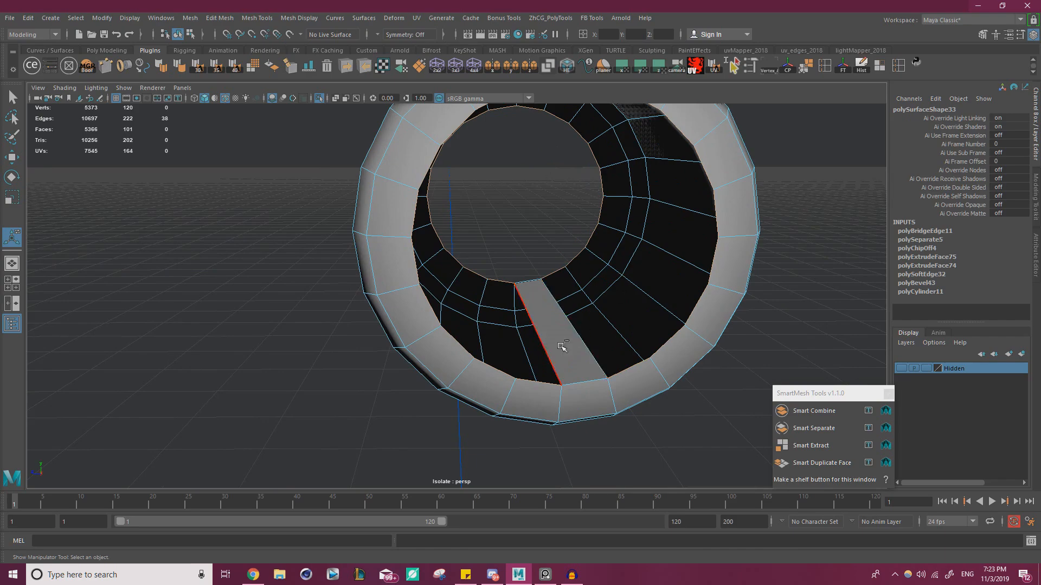
alt+drag(577, 331, 809, 303)
shift+right_drag(815, 305, 808, 433)
alt+drag(727, 388, 497, 342)
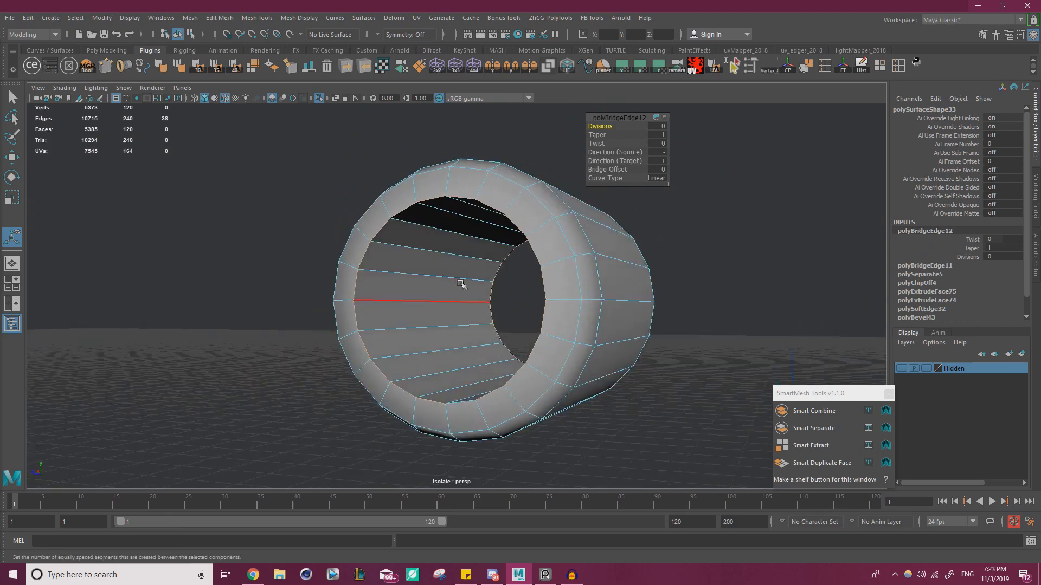
- Preview the roller body smoothed in object mode and leave isolation to show the whole model
key(w)
right_drag(542, 194, 601, 165)
click(701, 213)
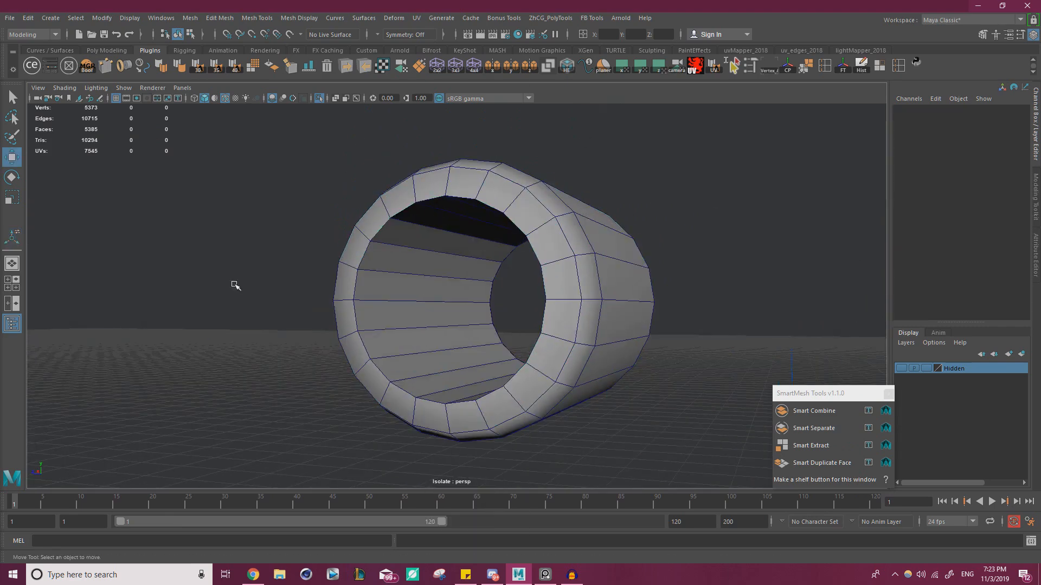
click(443, 297)
key(3)
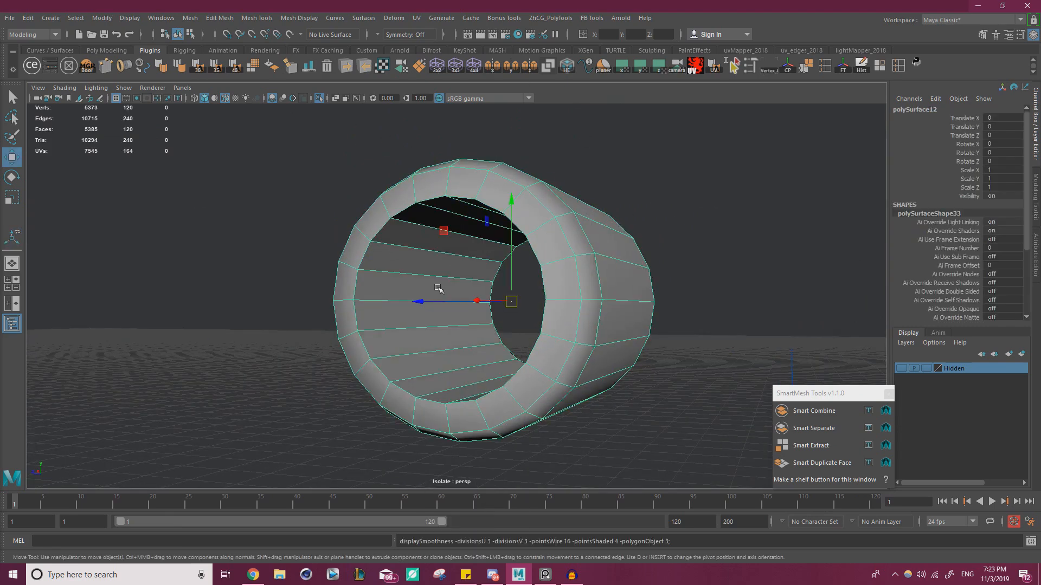
click(724, 264)
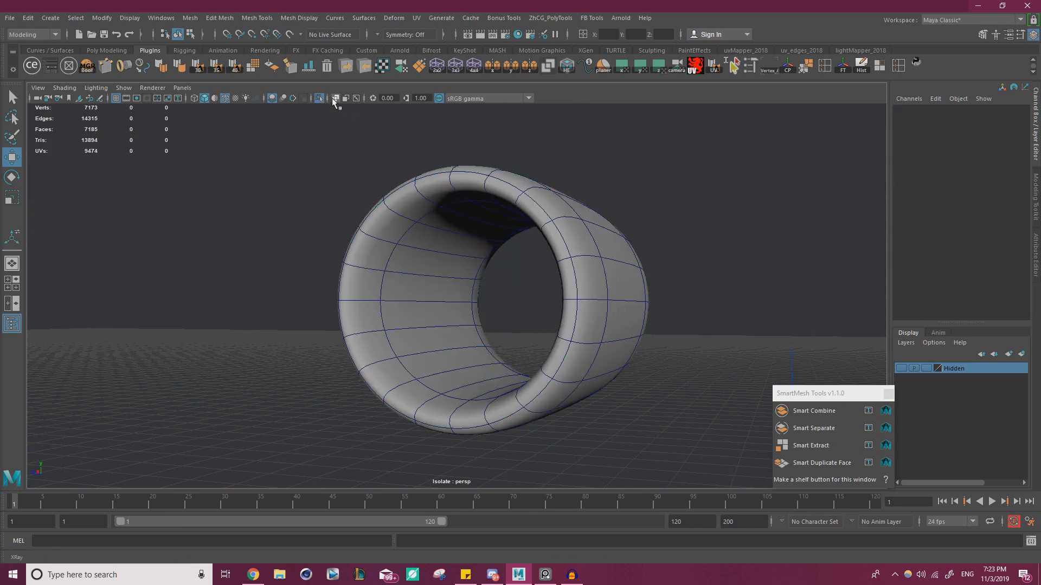
click(319, 99)
alt+drag(343, 123, 420, 247)
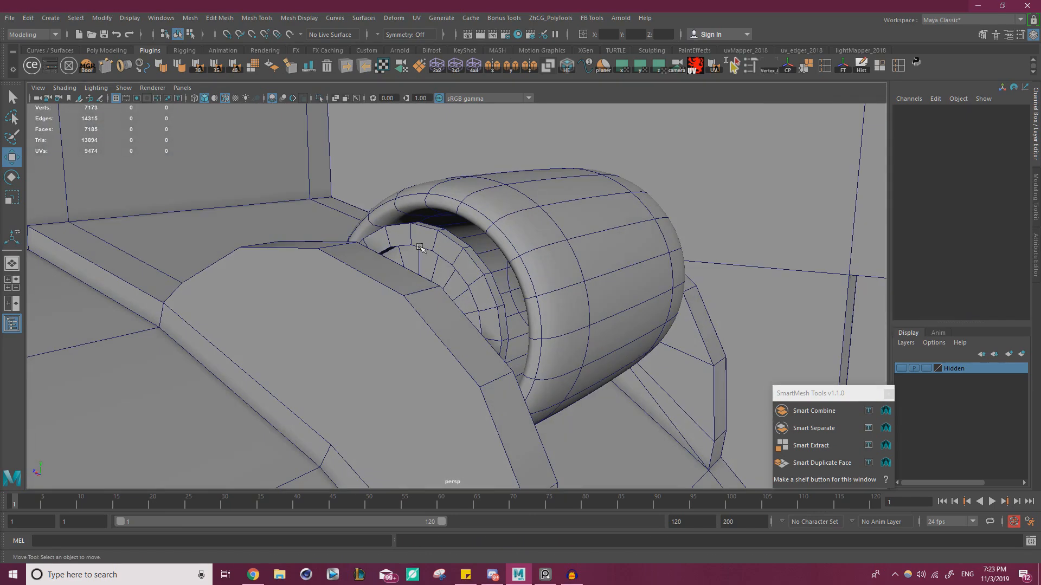
- Insert an edge loop around the roller body near its rim end and check the smoothed result
click(553, 250)
key(1)
scroll(552, 249, up, 2)
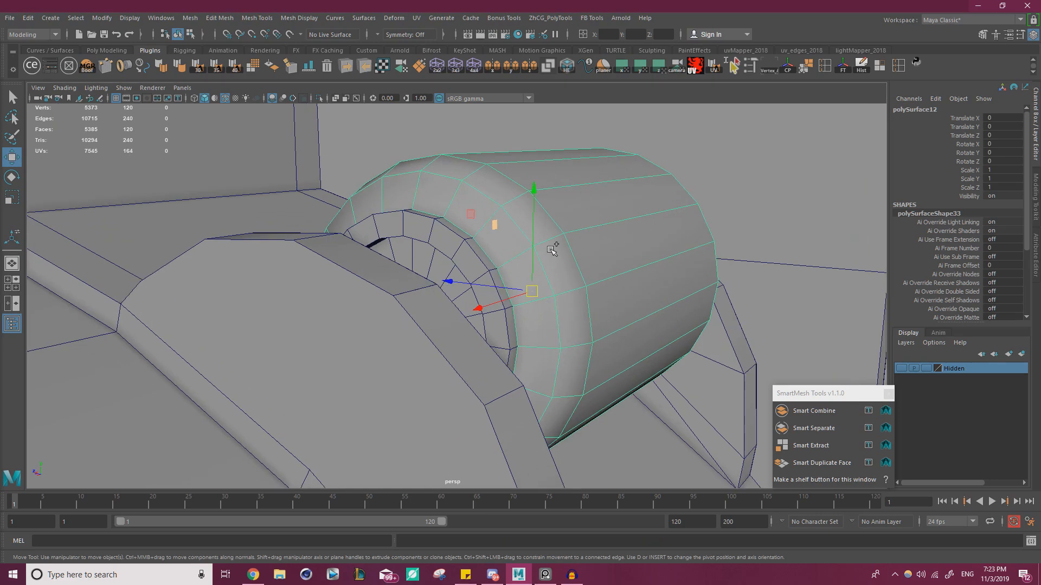
key(ctrl+shift+x)
ctrl+click(503, 264)
key(w)
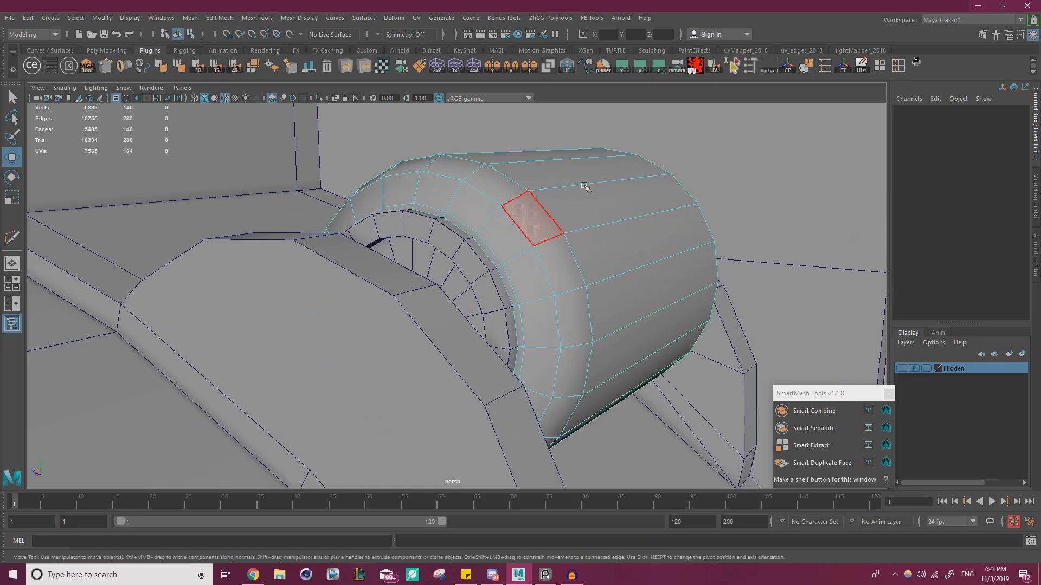
key(F8)
key(3)
click(628, 136)
scroll(461, 265, down, 3)
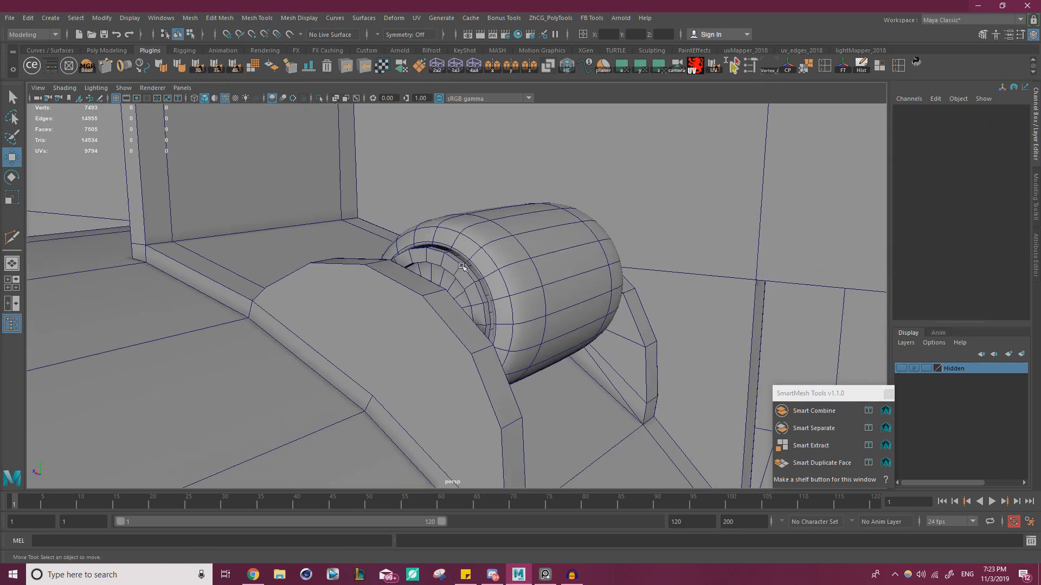
scroll(462, 266, down, 7)
alt+drag(678, 304, 651, 334)
scroll(650, 334, up, 8)
alt+drag(602, 309, 643, 310)
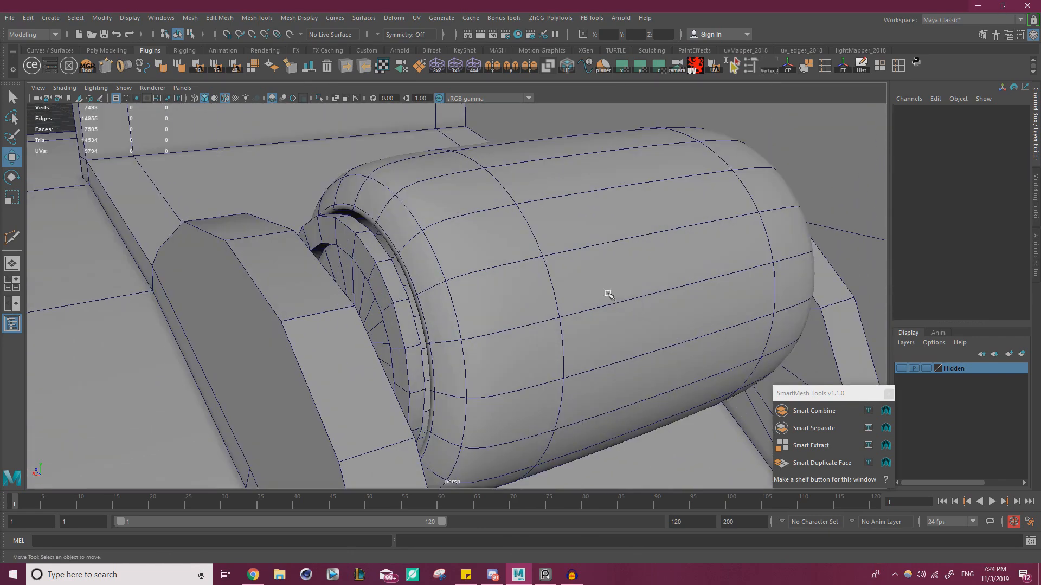
- Turn off the roller body's smooth preview and undo the inserted edge loop
click(600, 282)
key(1)
key(ctrl+z)
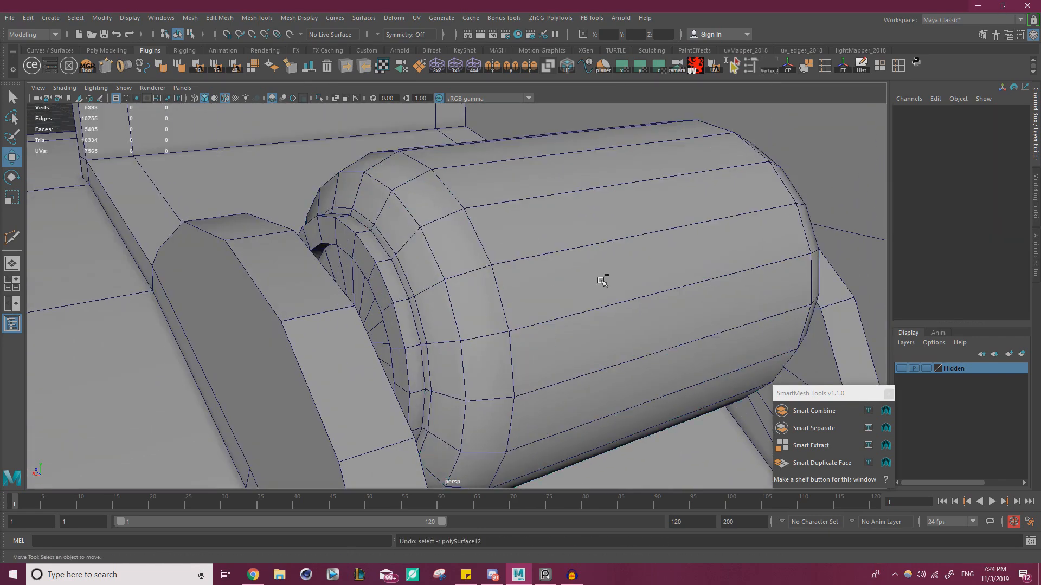
key(ctrl+z)
key(ctrl+z)
key(ctrl+z)
key(ctrl+z)
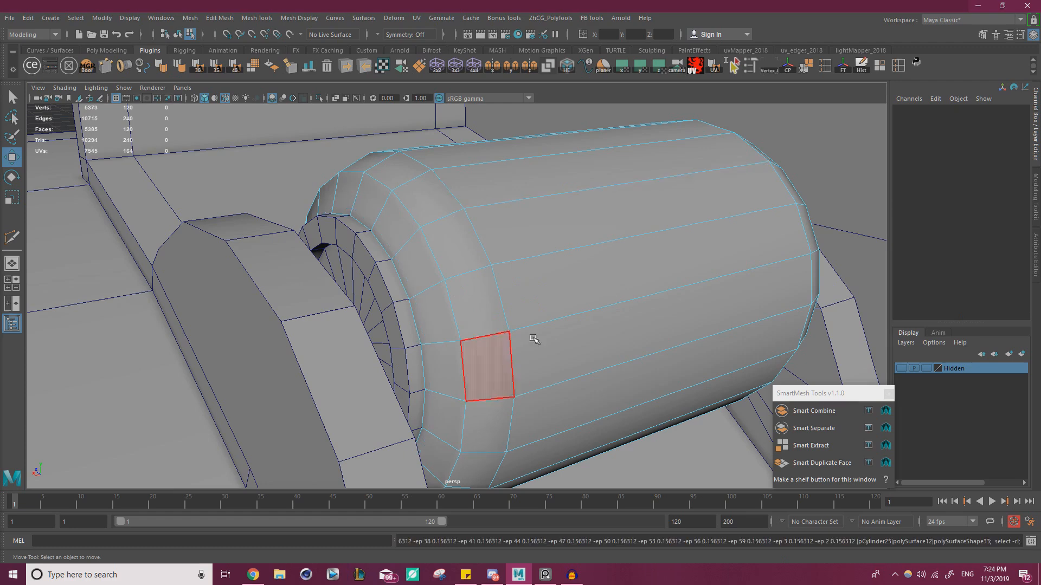
- Isolate the two end rims of the roller and fill the open borders on their inner sides
click(354, 258)
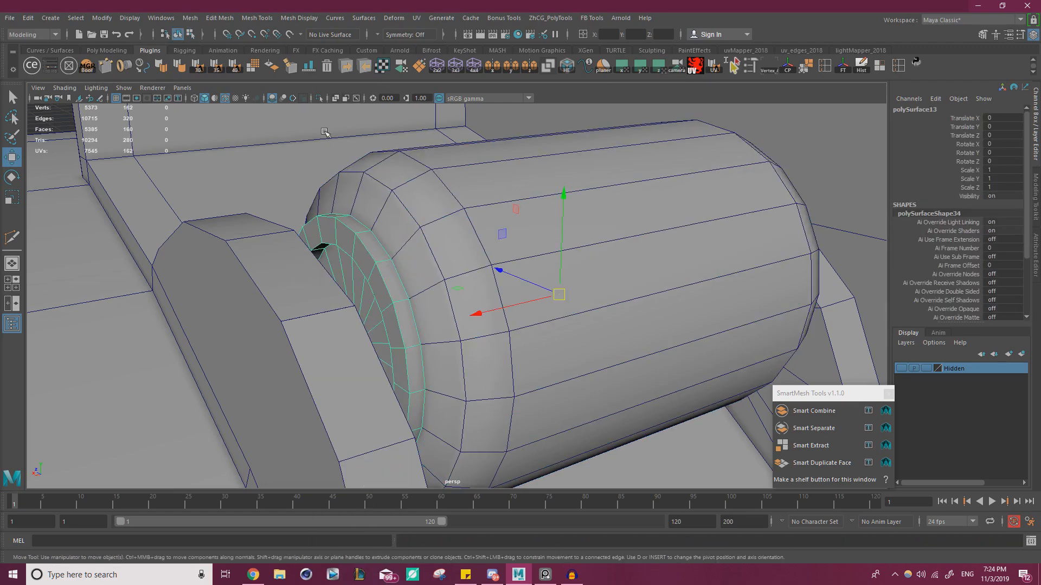
key(ctrl+1)
alt+drag(431, 279, 319, 269)
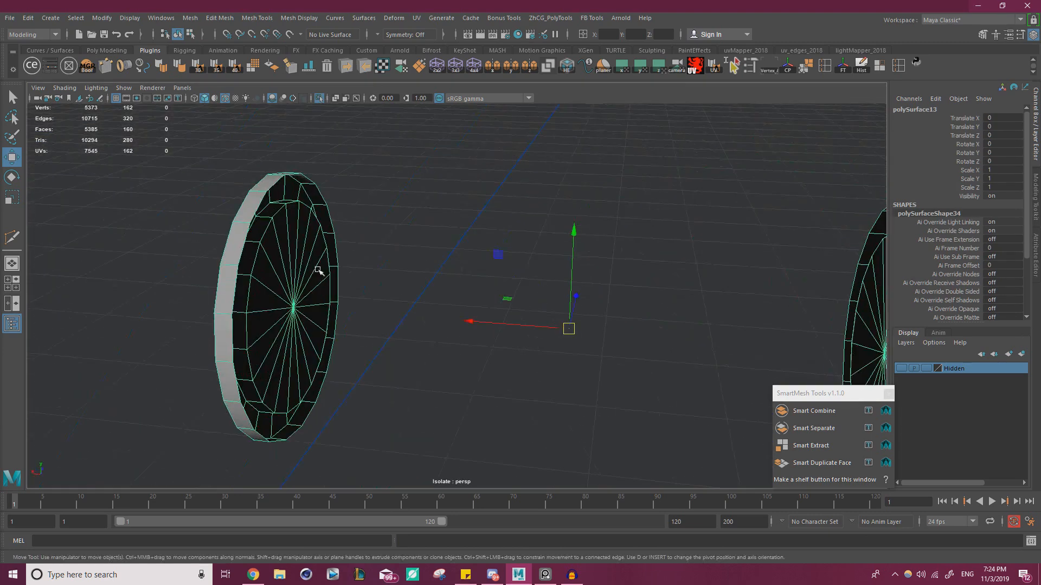
right_drag(237, 236, 238, 210)
double_click(250, 228)
alt+middle_drag(539, 249, 201, 225)
alt+drag(536, 260, 599, 272)
shift+double_click(611, 257)
shift+right_drag(309, 205, 301, 346)
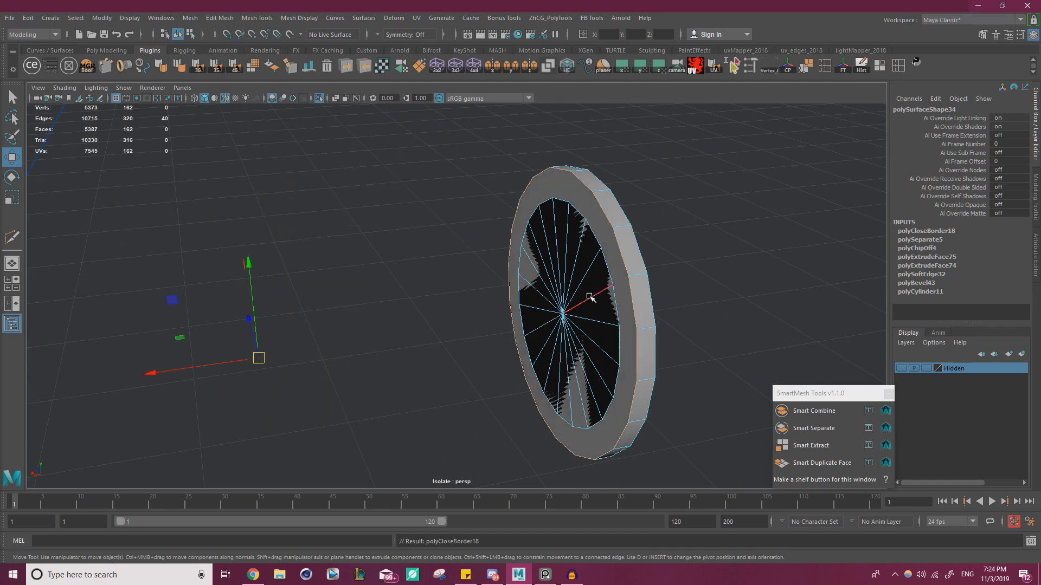
- Select the two filled faces on the rims' inner sides and try to scale them along the roller's axis
right_drag(611, 262, 611, 297)
click(574, 293)
alt+drag(492, 285, 378, 258)
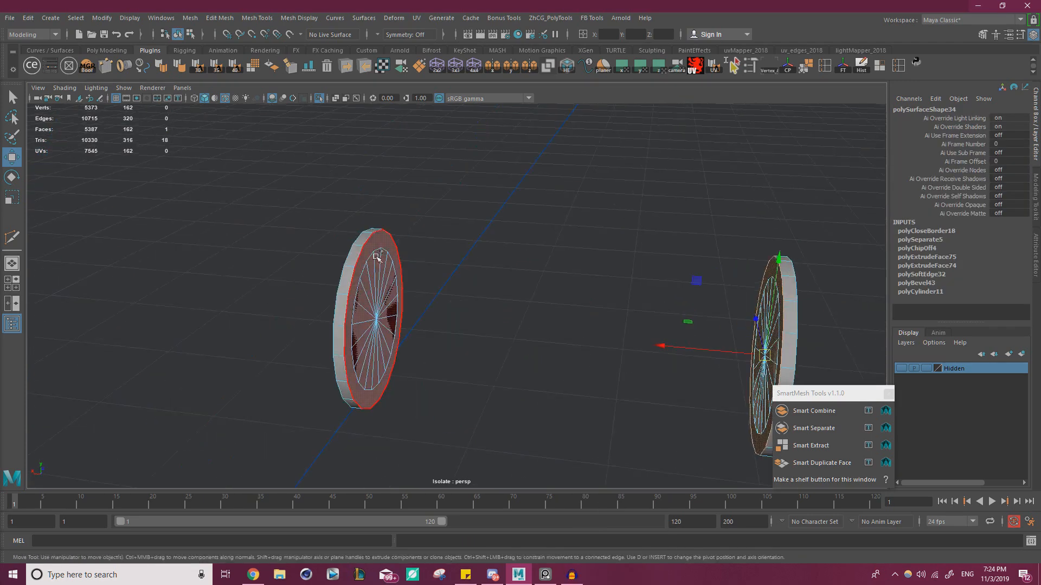
shift+click(378, 256)
key(r)
drag(472, 328, 567, 320)
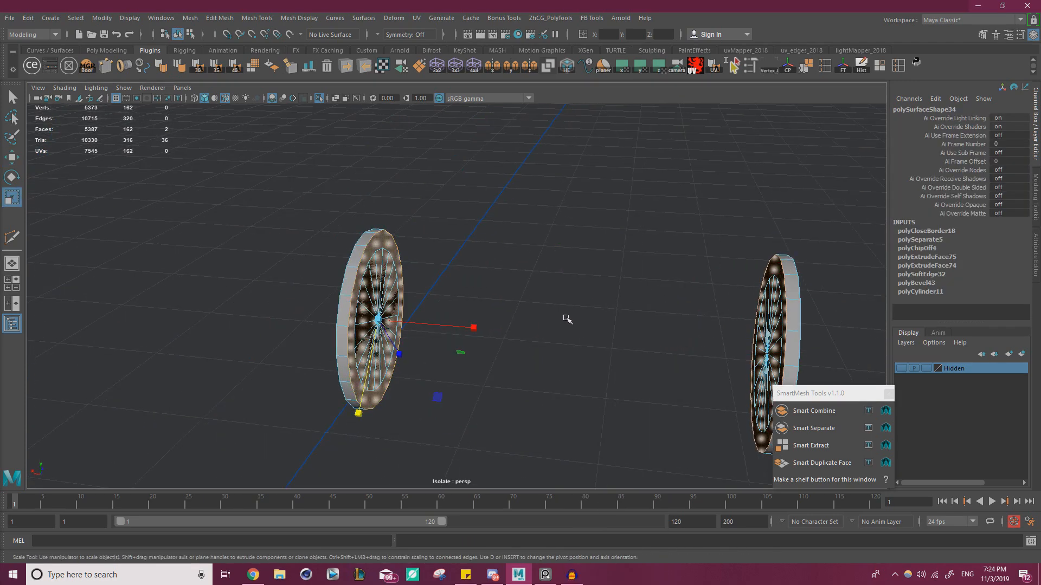
- With the Scale tool's axis orientation set to World, scale the two filled faces toward each other and show the whole model
double_click(12, 197)
click(770, 223)
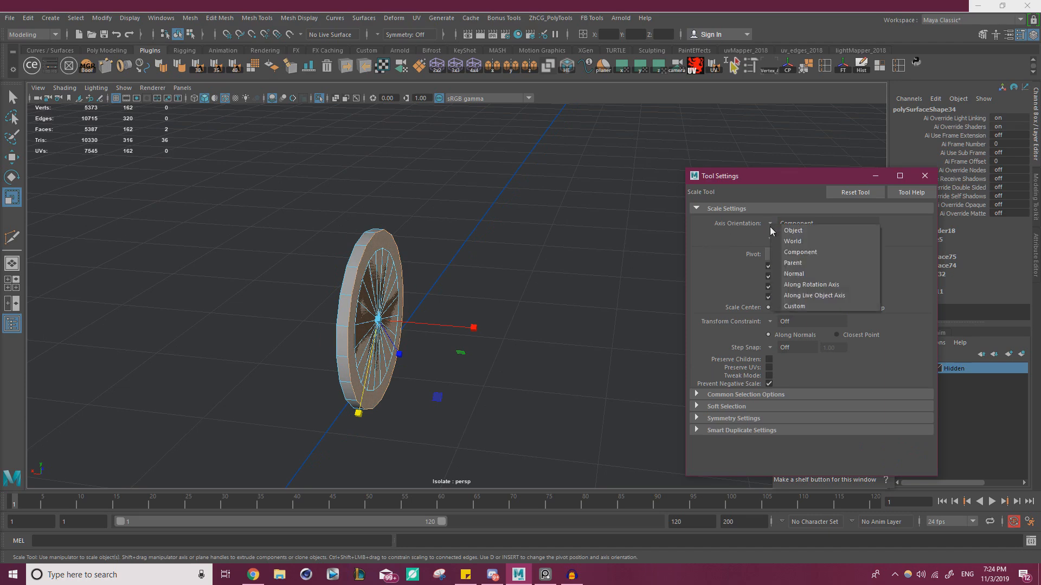
click(802, 241)
click(924, 175)
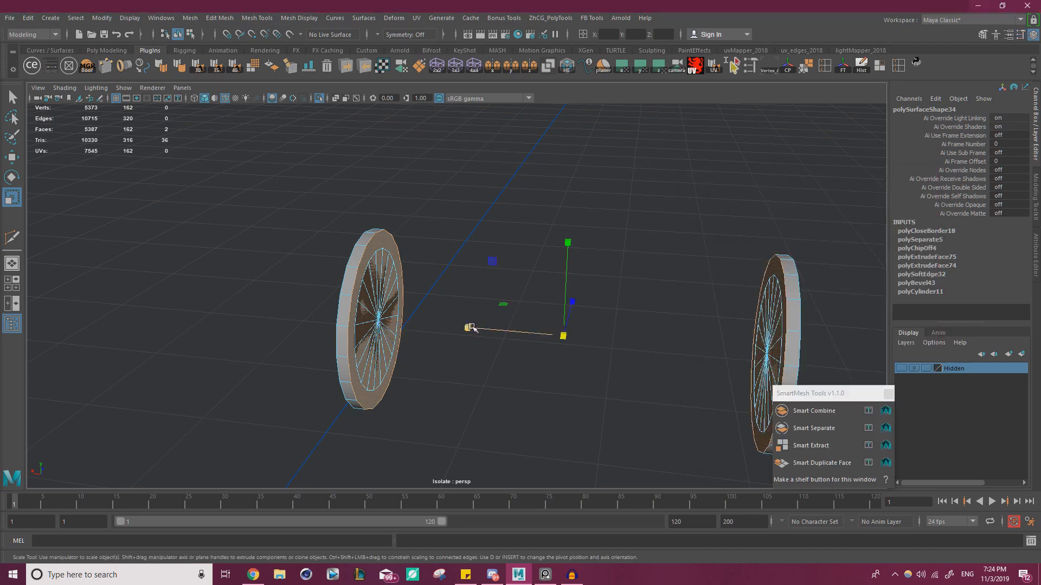
key(w)
right_drag(323, 262, 377, 262)
click(330, 154)
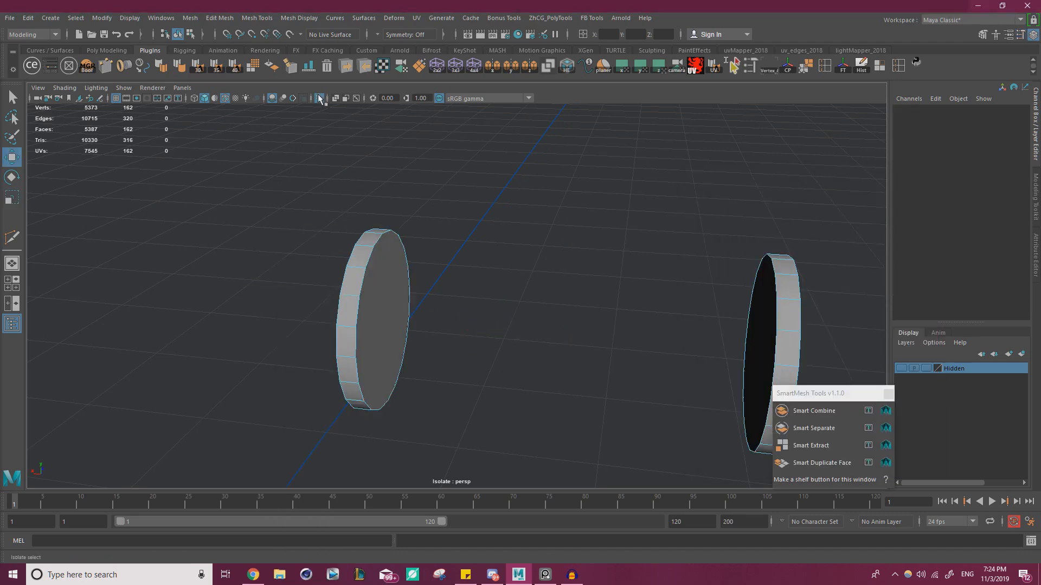
click(319, 99)
- Select a ring of faces on the end rim at both ends of the roller and scale them slightly along its axis
scroll(542, 276, down, 3)
alt+drag(542, 277, 591, 276)
scroll(454, 280, up, 1)
right_drag(446, 278, 476, 261)
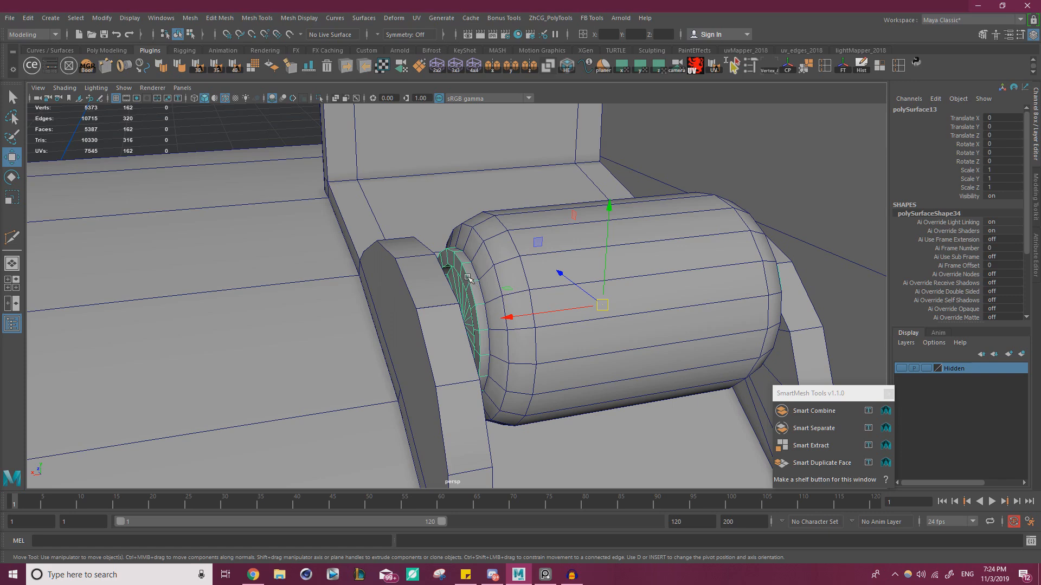
scroll(467, 278, up, 2)
right_drag(475, 253, 475, 302)
click(480, 262)
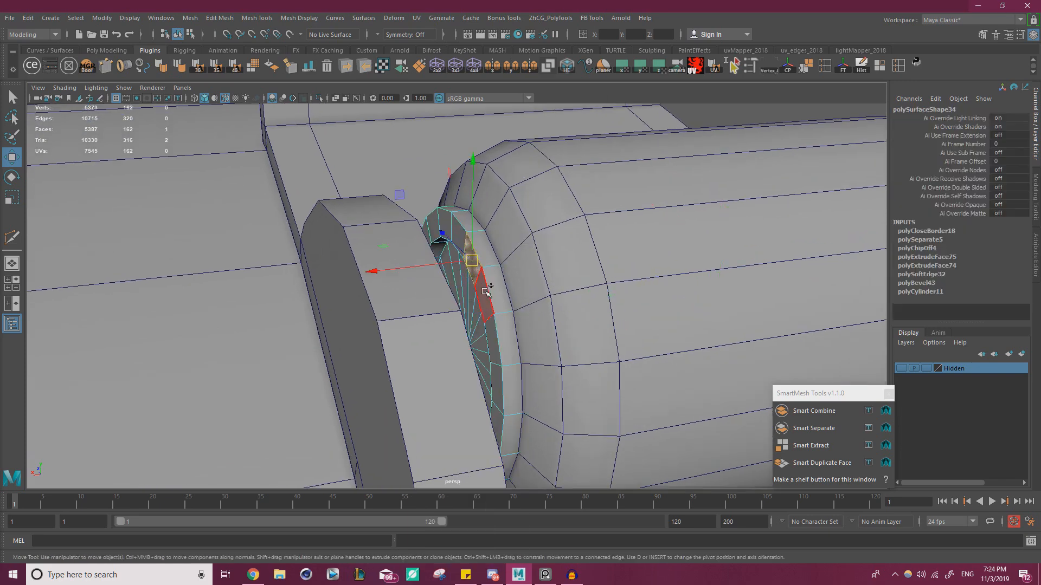
shift+double_click(484, 293)
scroll(455, 296, down, 4)
alt+drag(393, 293, 451, 283)
alt+drag(564, 280, 492, 276)
scroll(493, 277, up, 3)
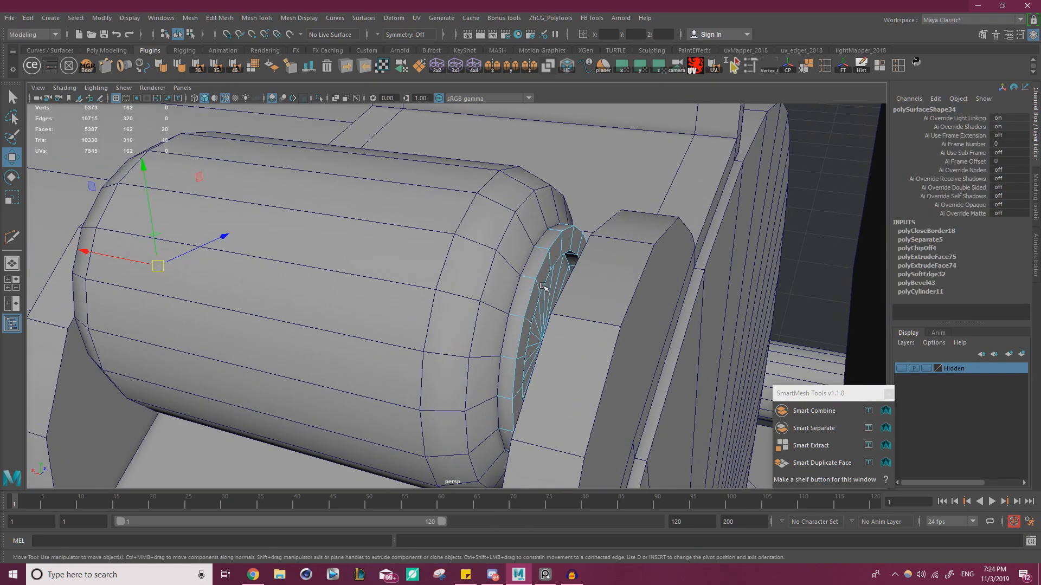
shift+click(544, 271)
shift+double_click(531, 293)
key(r)
drag(255, 285, 256, 284)
- Try to bevel the front edge loops of both end rims, undo the bevel, and return to object mode
scroll(357, 286, down, 2)
alt+drag(357, 286, 451, 282)
scroll(451, 282, up, 2)
right_drag(389, 263, 383, 211)
double_click(387, 295)
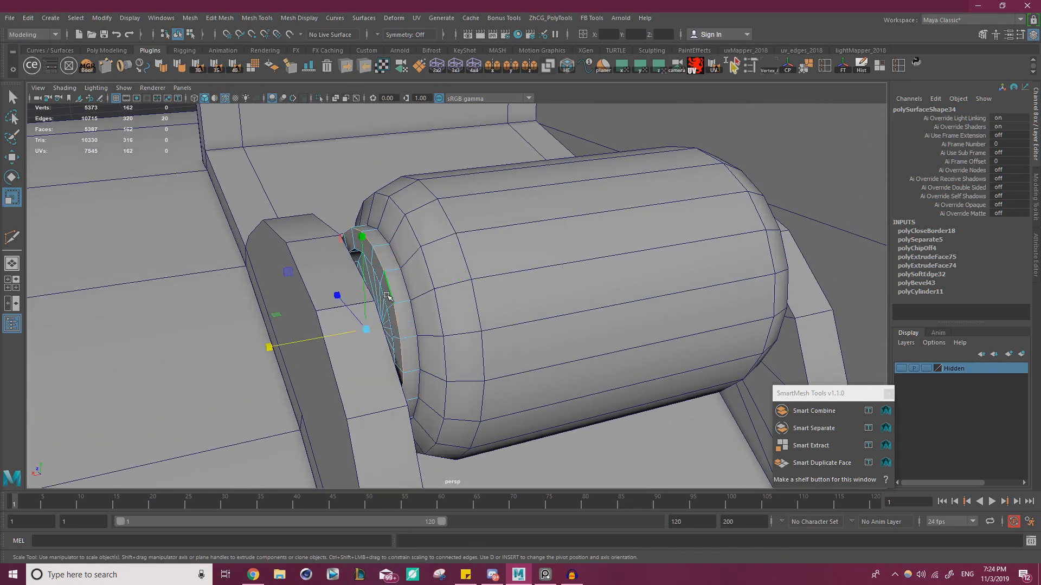
shift+double_click(386, 299)
alt+drag(552, 301, 439, 290)
scroll(522, 300, up, 4)
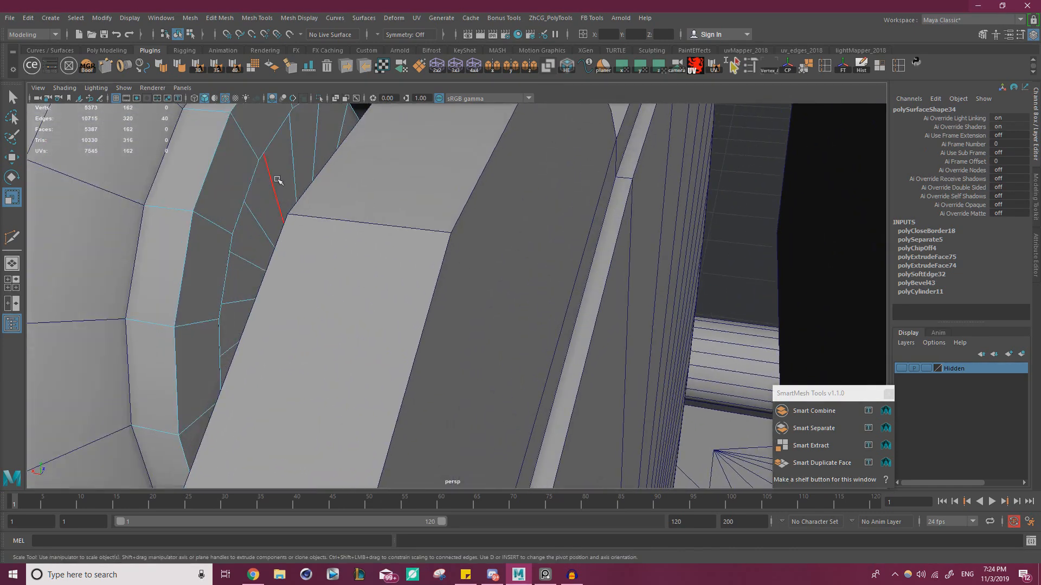
alt+middle_drag(264, 127, 316, 213)
shift+double_click(293, 191)
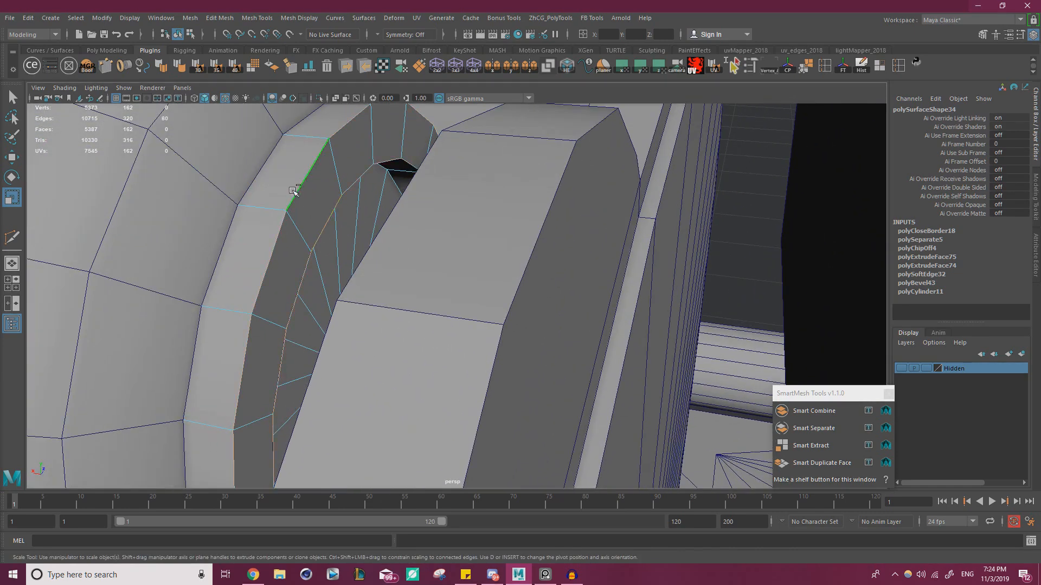
key(ctrl+b)
drag(596, 128, 581, 127)
key(ctrl+z)
key(ctrl+z)
scroll(314, 204, down, 4)
alt+drag(316, 205, 399, 229)
key(w)
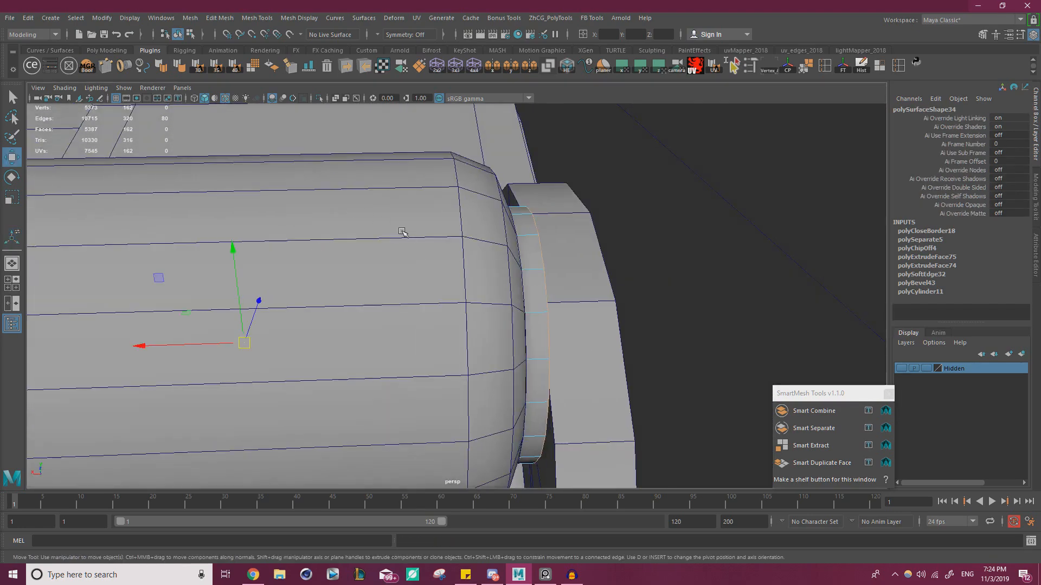
right_drag(401, 230, 283, 232)
- Compare the roller and the surrounding carriage with the chrome end clip and screwed bracket in the reference photo
alt+drag(283, 232, 369, 239)
alt+right_drag(369, 238, 466, 220)
alt+drag(466, 220, 488, 232)
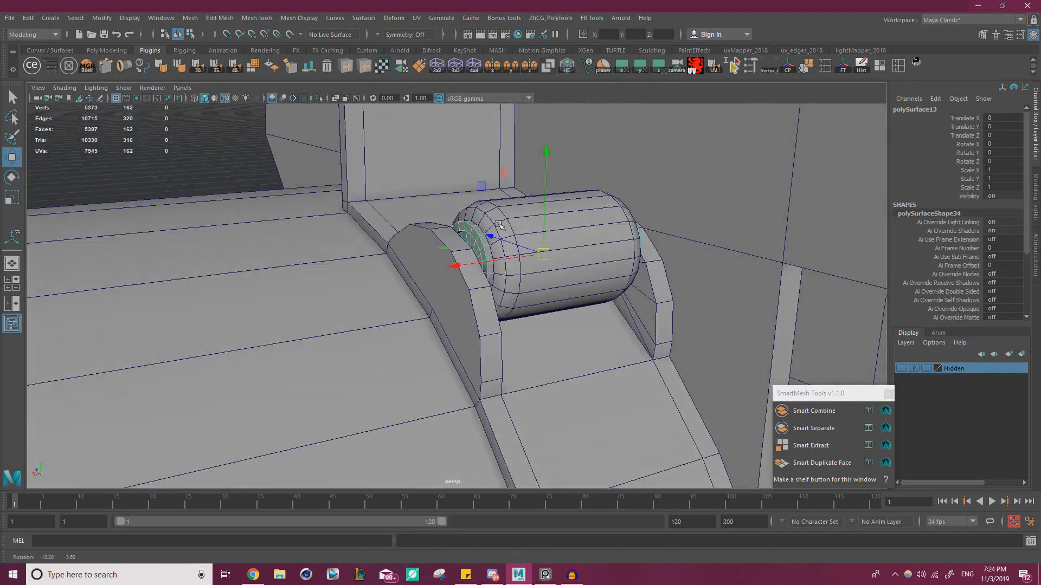
alt+right_drag(488, 232, 515, 230)
mouse_move(477, 229)
alt+mouse_down()
mouse_move(432, 269)
mouse_move(481, 230)
alt+mouse_up()
alt+right_drag(481, 230, 434, 238)
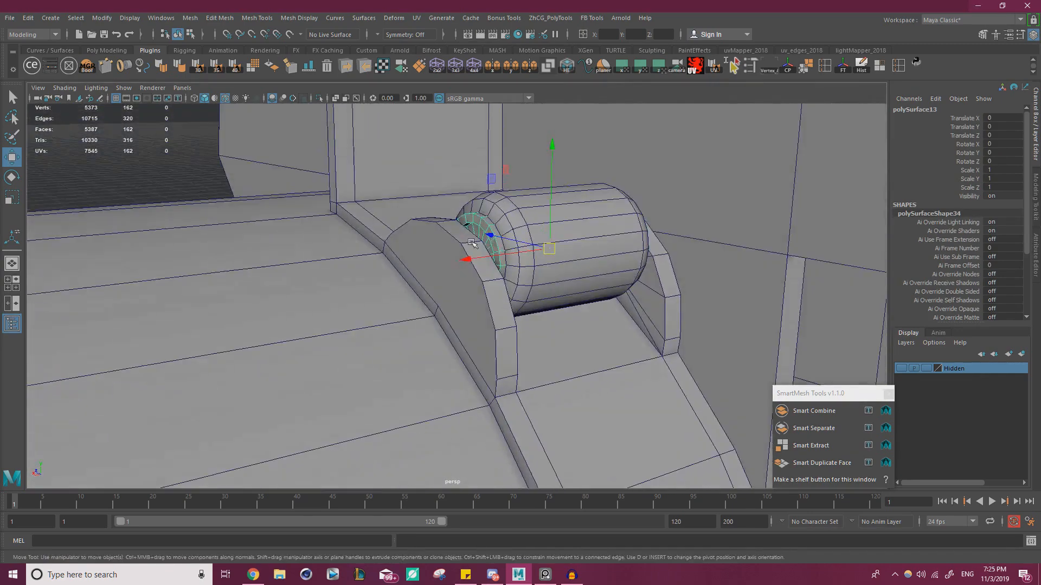
alt+drag(434, 239, 420, 217)
alt+right_drag(420, 217, 308, 238)
right_drag(0, 230, 337, 232)
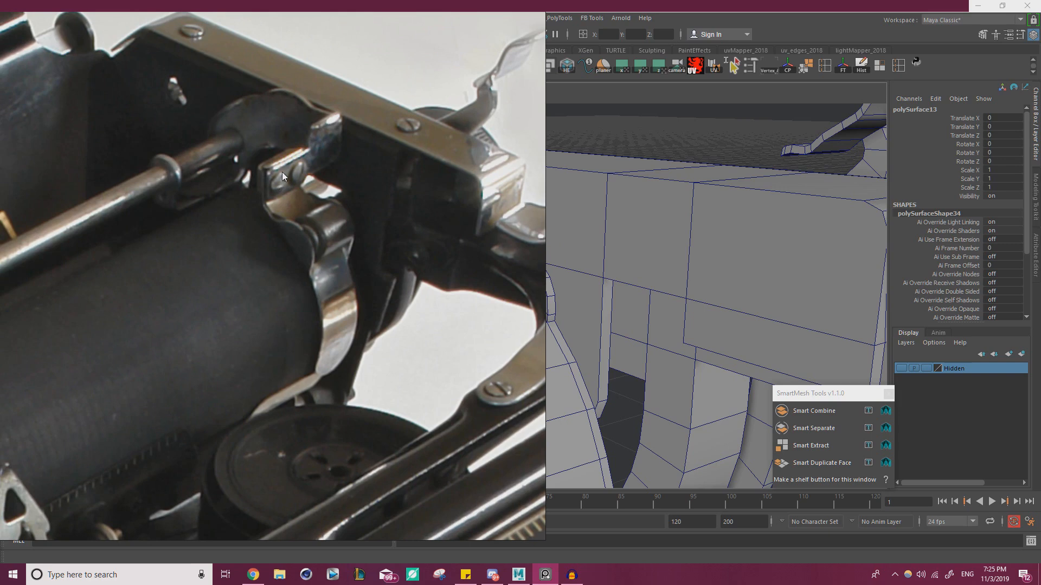
scroll(301, 166, up, 4)
middle_drag(282, 181, 267, 302)
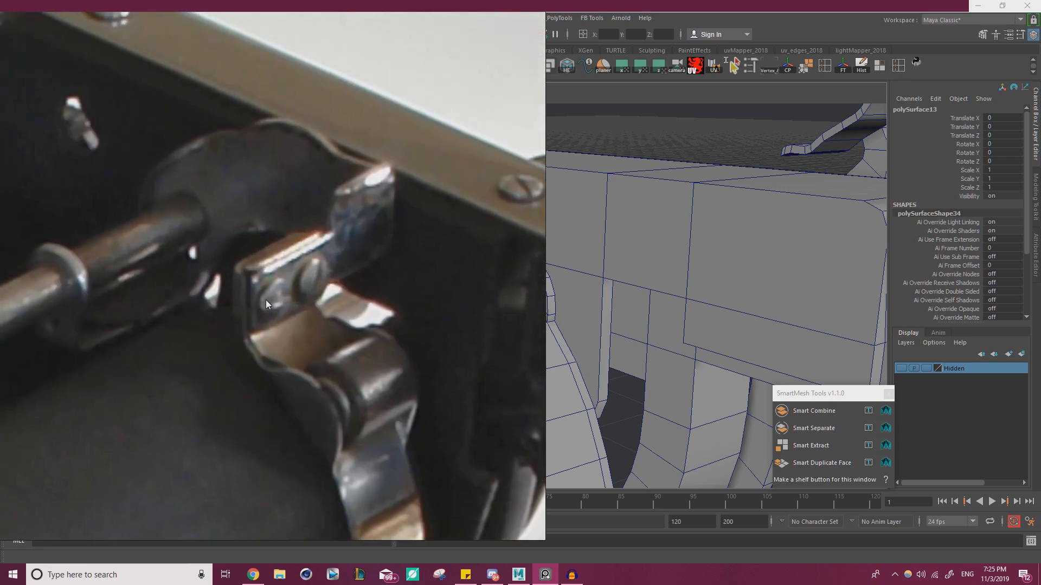
scroll(266, 299, down, 3)
right_drag(266, 298, 0, 246)
- Review the end of the typewriter carriage in the model and clear the selection
alt+click(156, 218)
scroll(200, 209, down, 5)
alt+drag(200, 209, 114, 227)
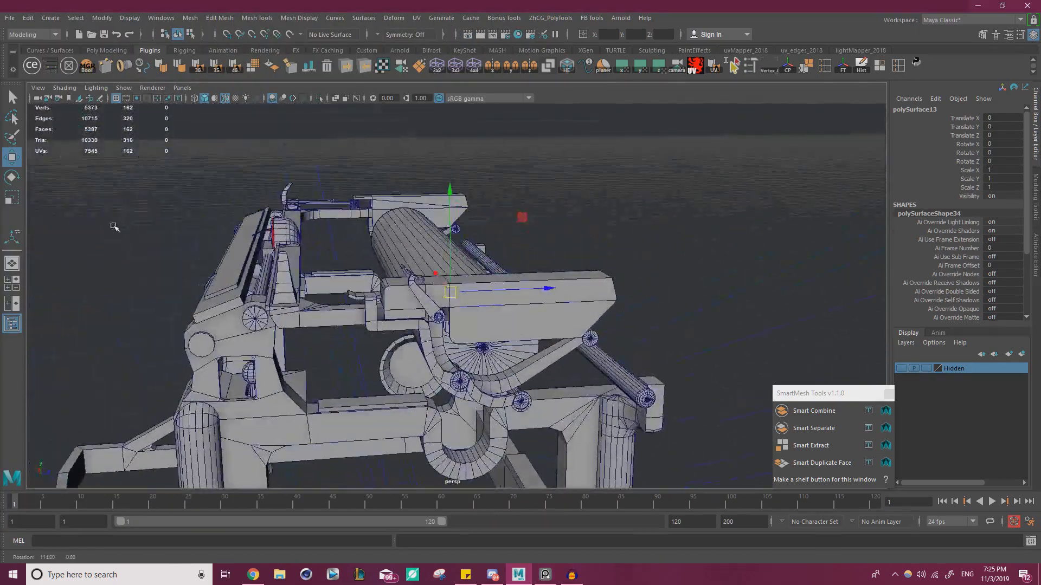
key(f)
click(437, 187)
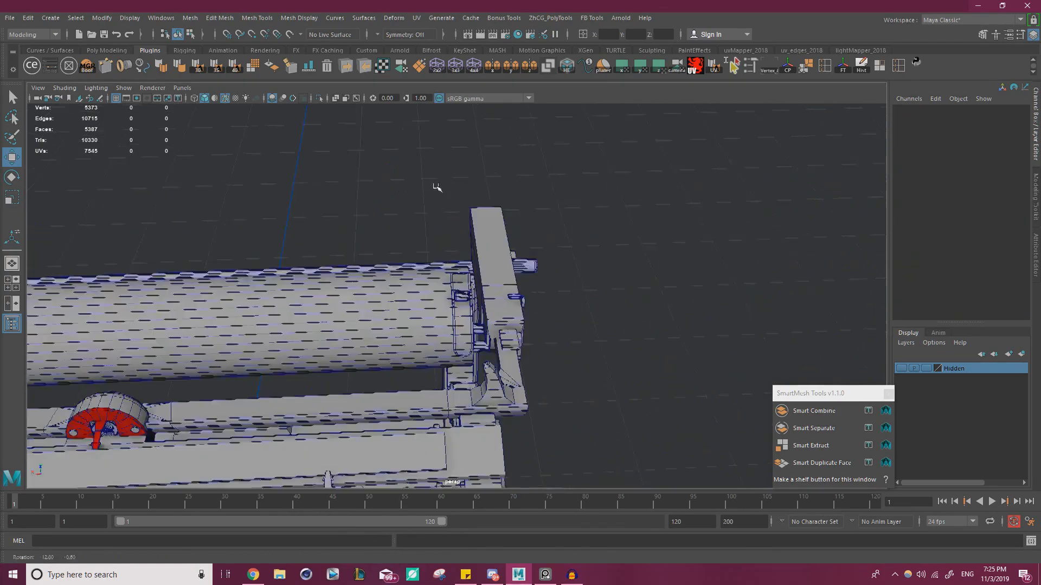
- Examine the clip at the end of the large roller and the adjoining carriage side arm up close from several angles
alt+drag(437, 188, 469, 197)
alt+right_drag(469, 197, 452, 214)
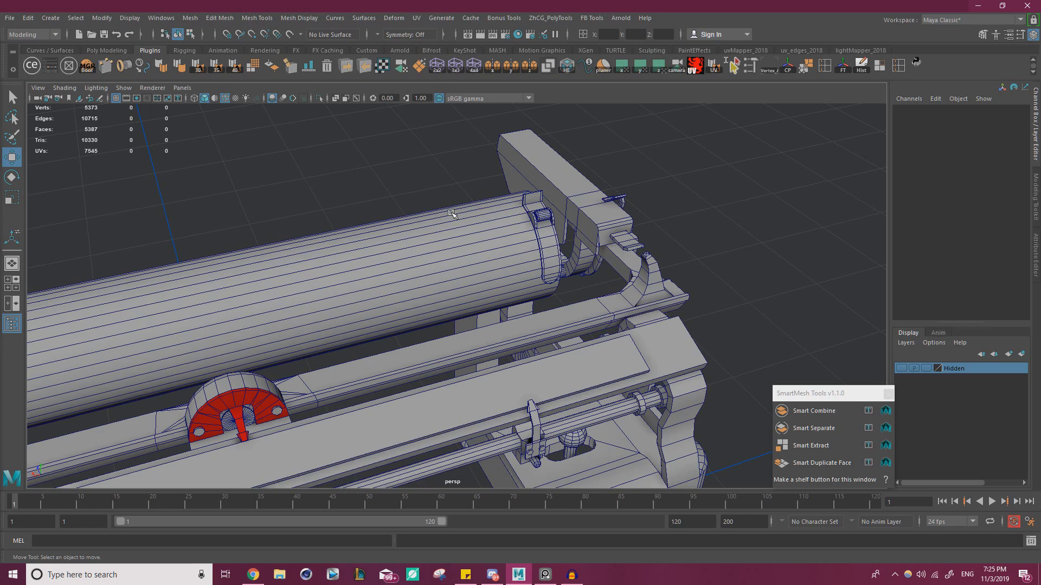
alt+right_drag(516, 204, 410, 215)
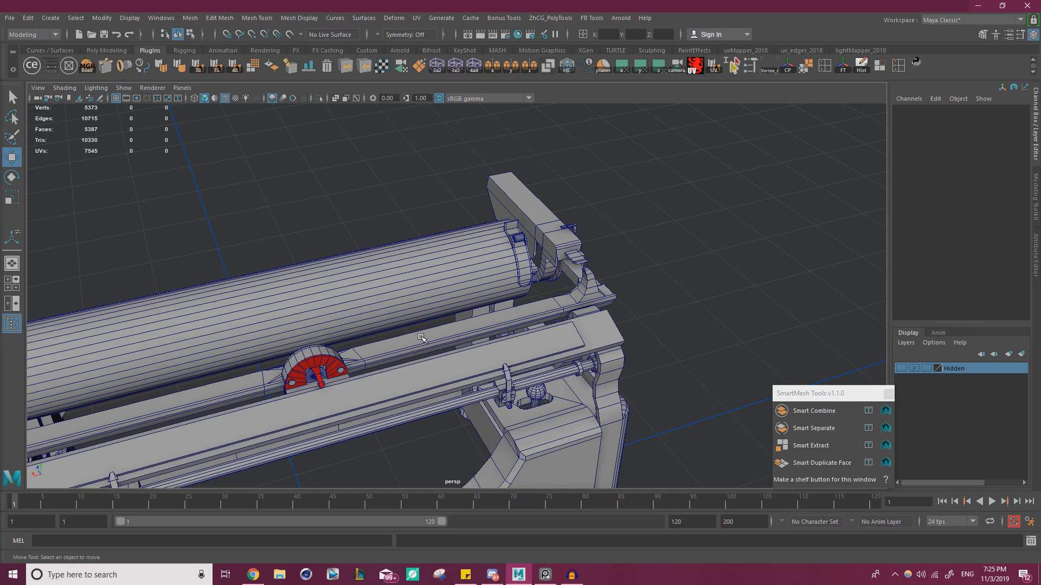
alt+right_drag(431, 290, 727, 262)
alt+drag(726, 262, 412, 266)
alt+right_drag(412, 266, 567, 230)
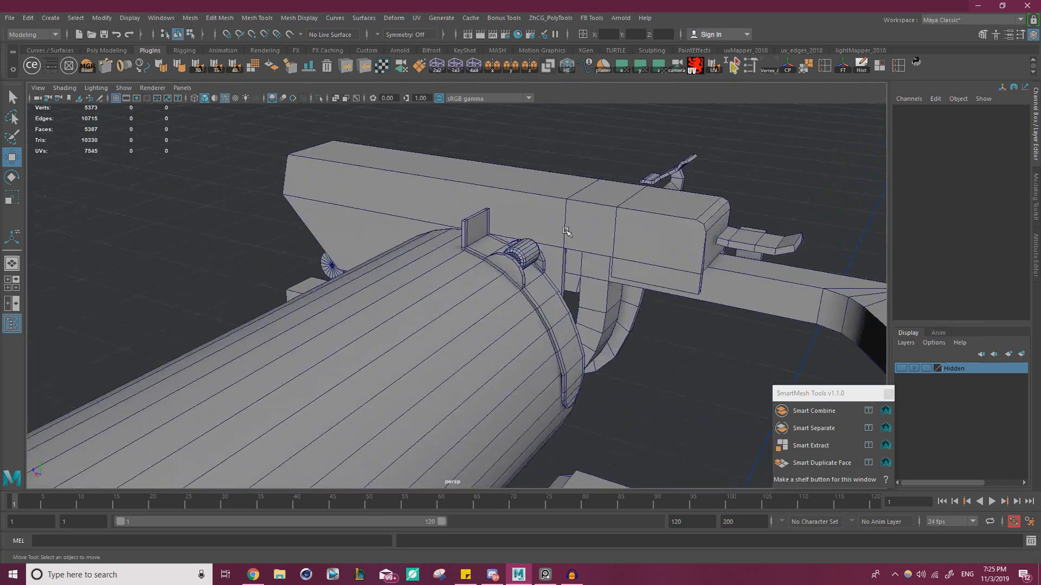
alt+middle_drag(567, 230, 526, 314)
alt+right_drag(526, 315, 691, 297)
alt+drag(691, 297, 520, 276)
alt+middle_drag(521, 276, 547, 215)
alt+right_drag(548, 215, 604, 216)
alt+drag(604, 216, 488, 233)
alt+right_drag(487, 233, 271, 250)
alt+middle_drag(371, 251, 564, 241)
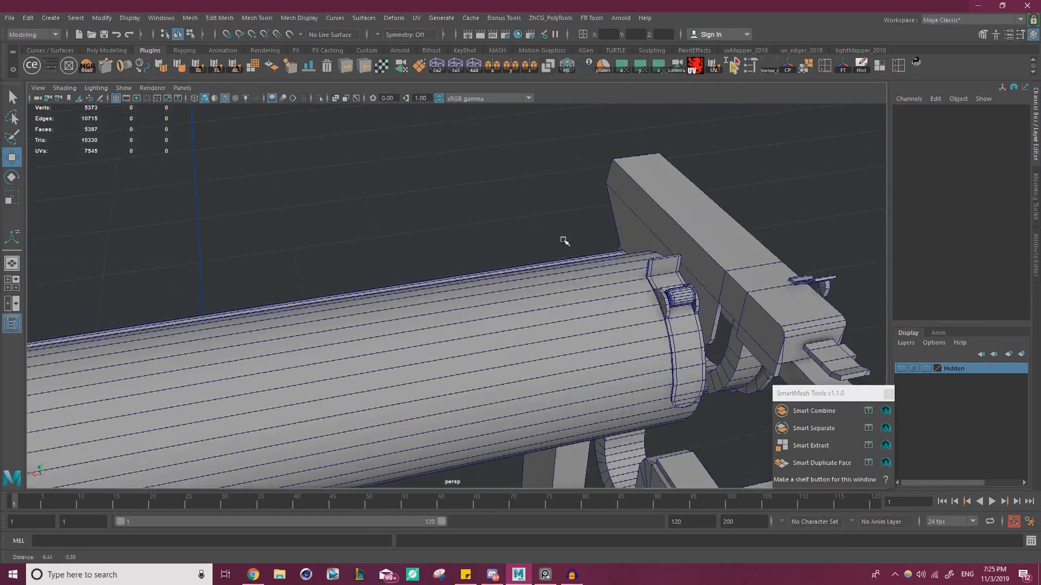
alt+right_drag(564, 241, 235, 244)
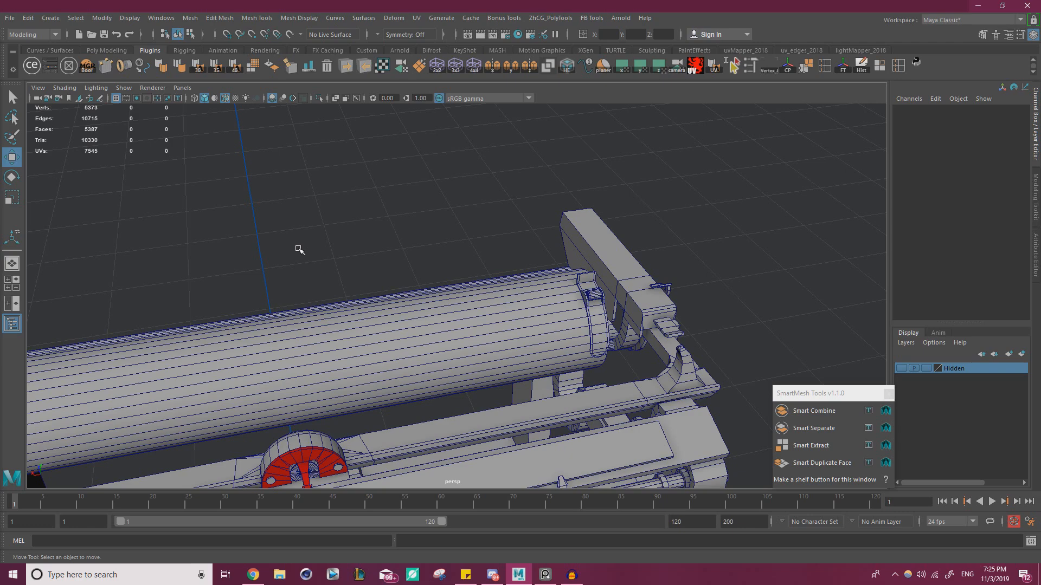
- Review the whole carriage, its roller and side arms, and the supporting typewriter frame from the front, low side and above
alt+drag(346, 255, 355, 279)
alt+right_drag(355, 278, 293, 287)
alt+middle_drag(292, 287, 466, 295)
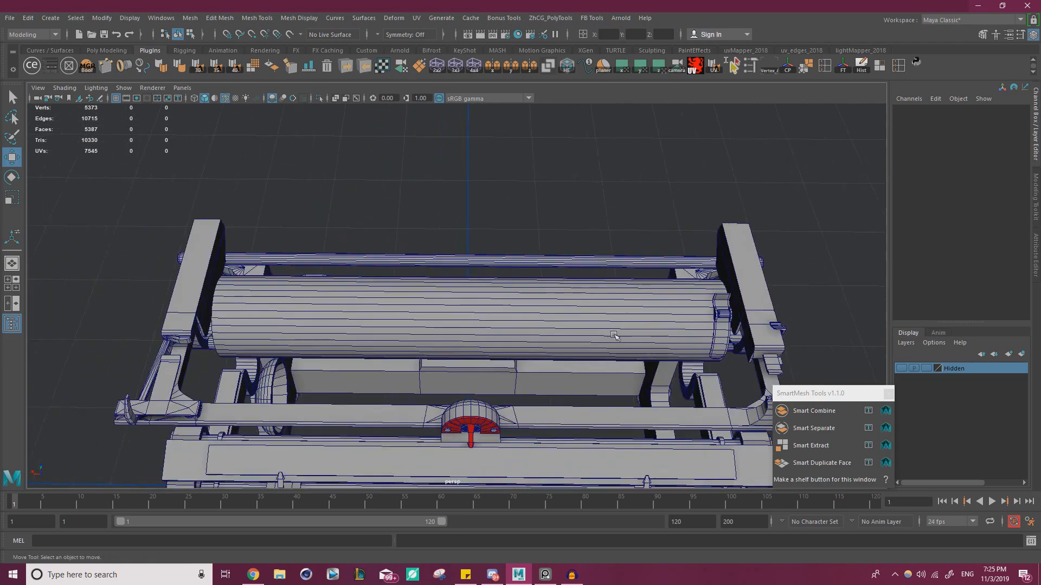
alt+right_drag(753, 280, 528, 280)
alt+middle_drag(528, 280, 452, 279)
scroll(451, 279, up, 3)
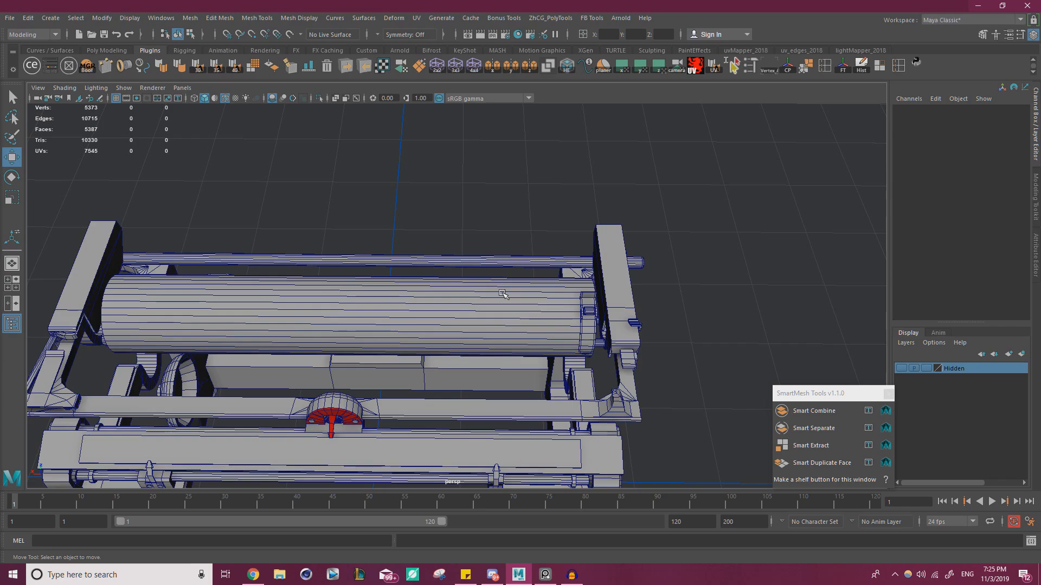
alt+right_drag(507, 245, 425, 228)
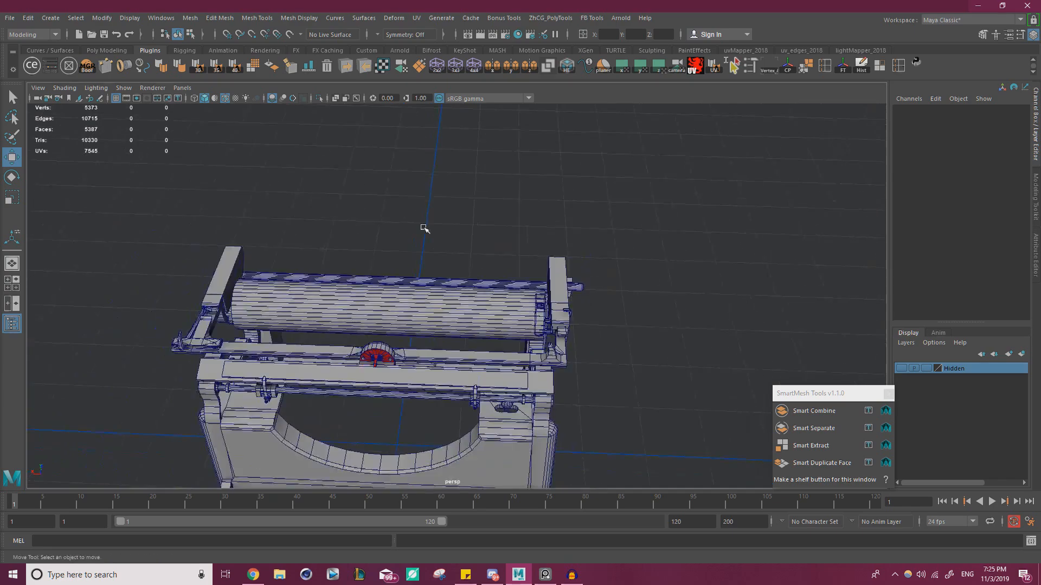
alt+drag(508, 198, 398, 168)
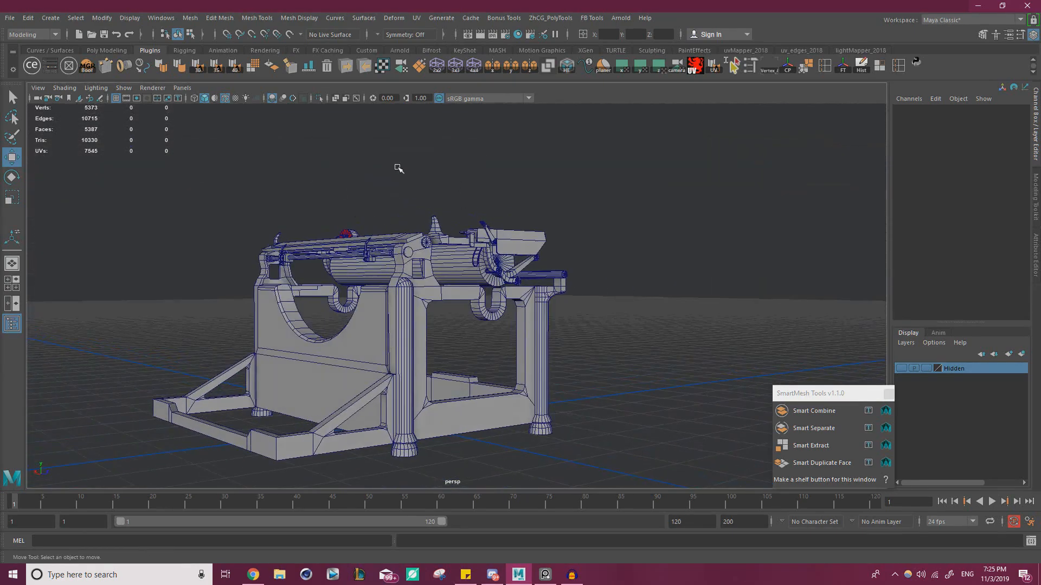
alt+drag(664, 201, 758, 249)
alt+right_drag(602, 244, 669, 258)
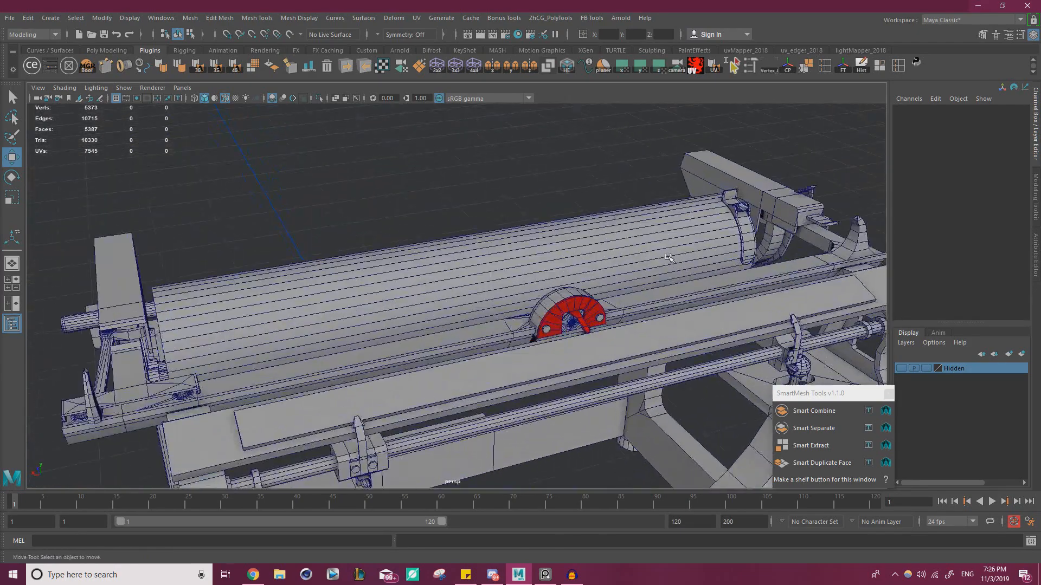